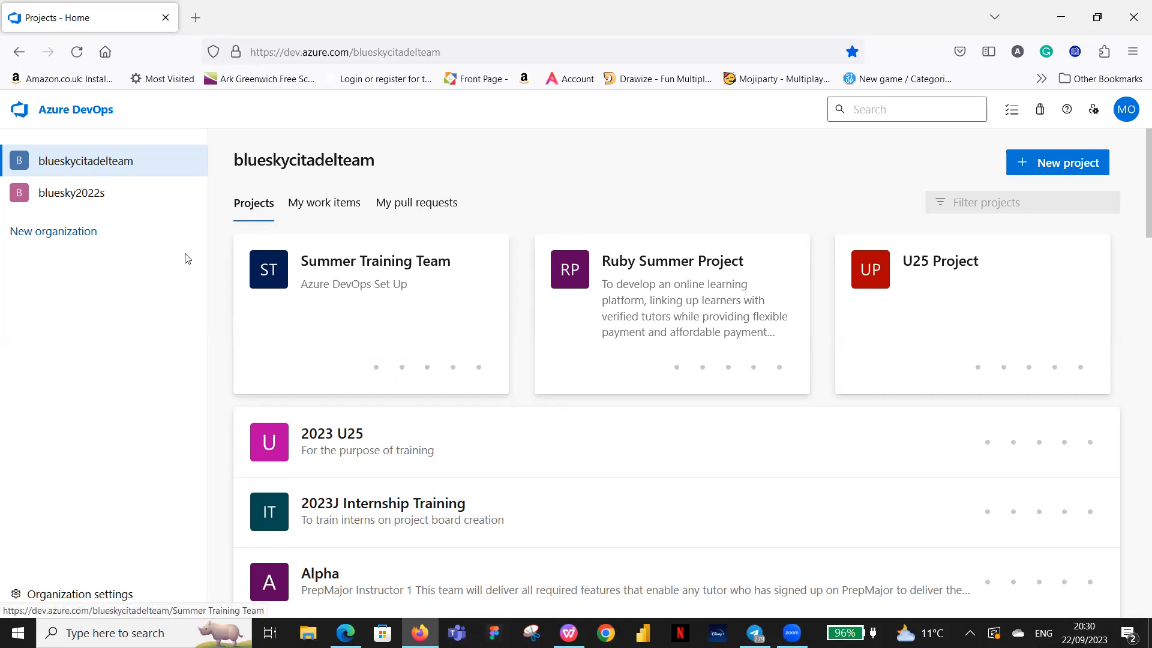
Start a new project in the blueskycitadelteam organization and name it "September Gurus Team".
mouse_move(293, 377)
mouse_move(856, 420)
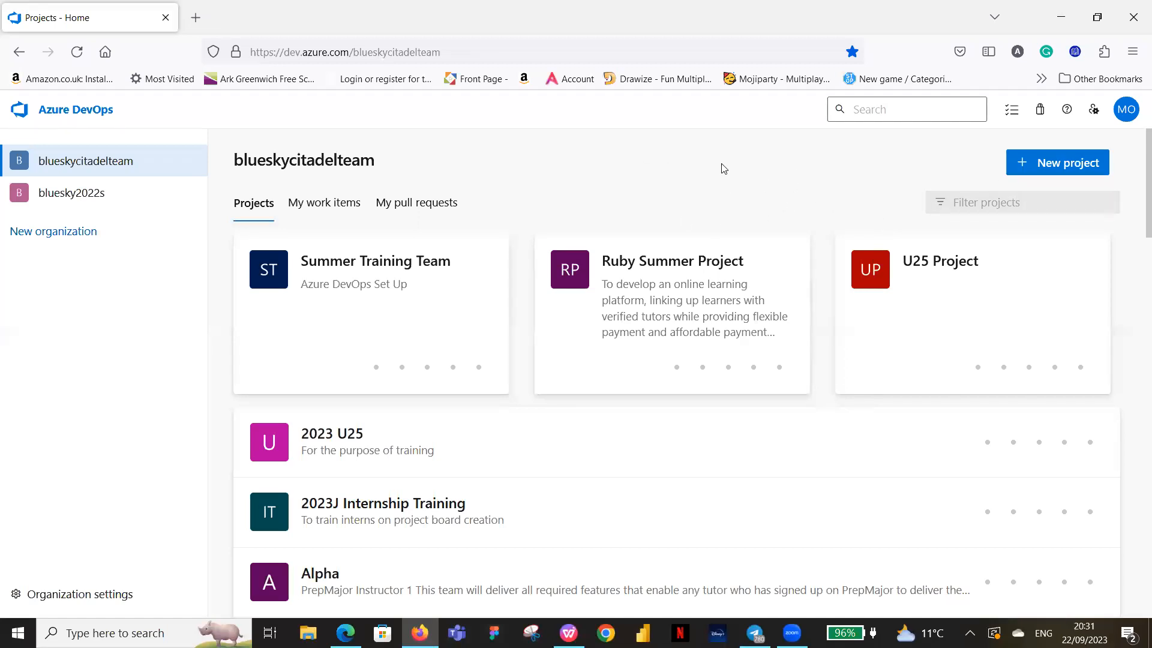
click(1062, 165)
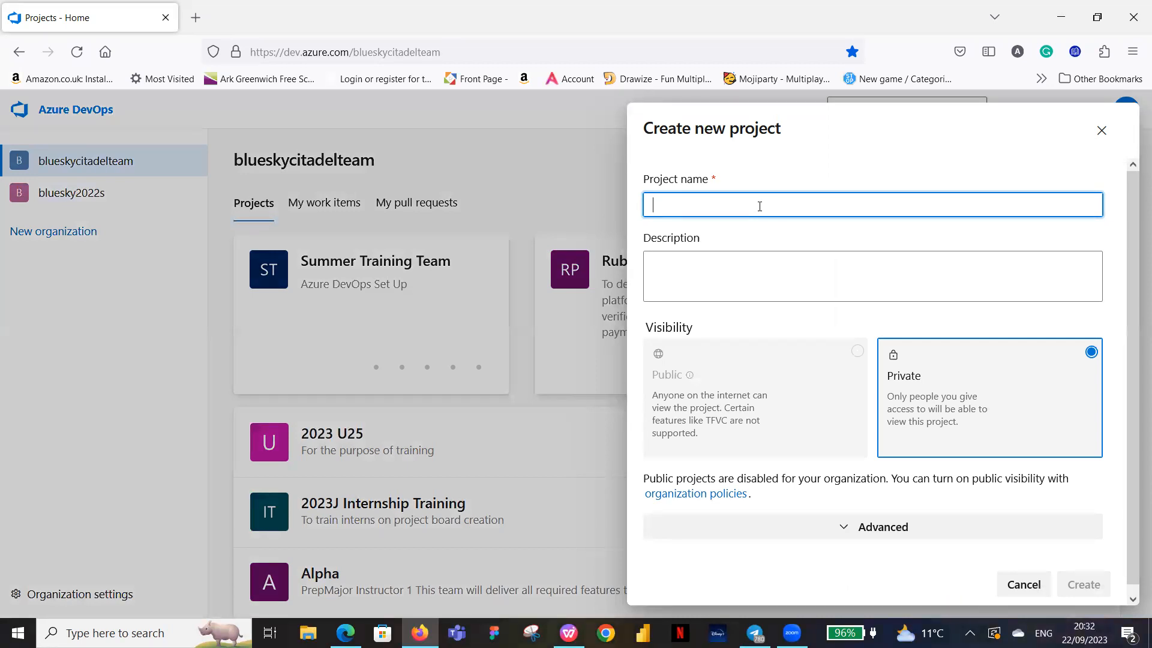
text(Set)
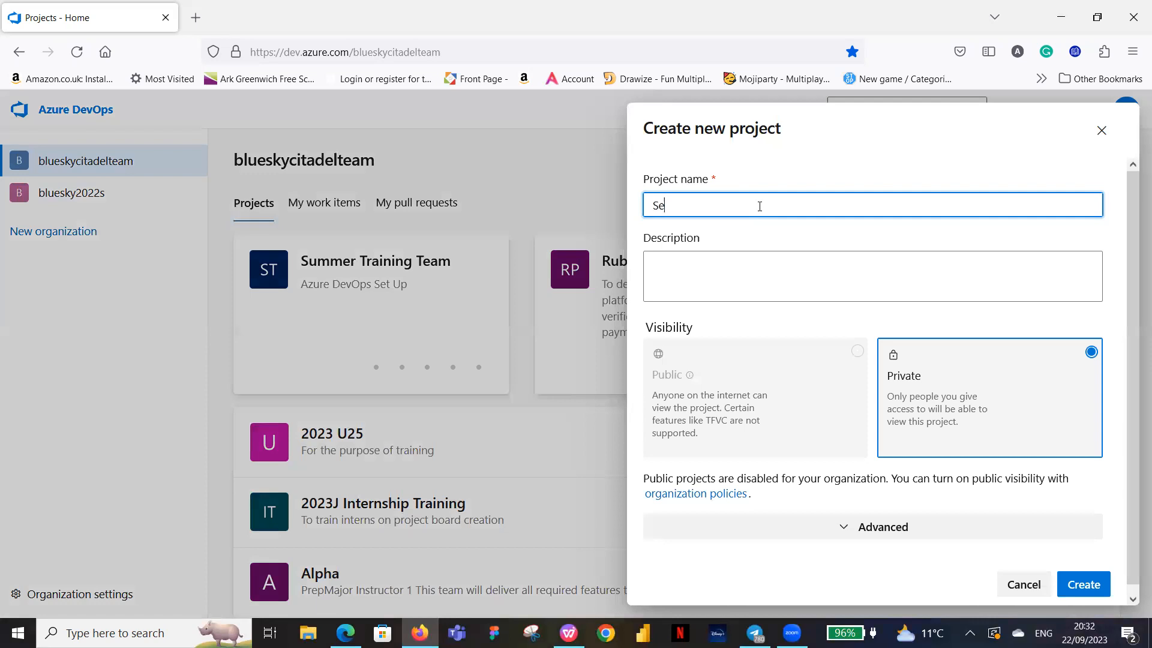
key(BackSpace)
text(pte)
text(mber)
text( Inter)
key(BackSpace)
key(BackSpace)
key(BackSpace)
key(BackSpace)
key(BackSpace)
text(Gurus Team)
Enter the project description "For the purpose of training on creating a project board".
click(792, 268)
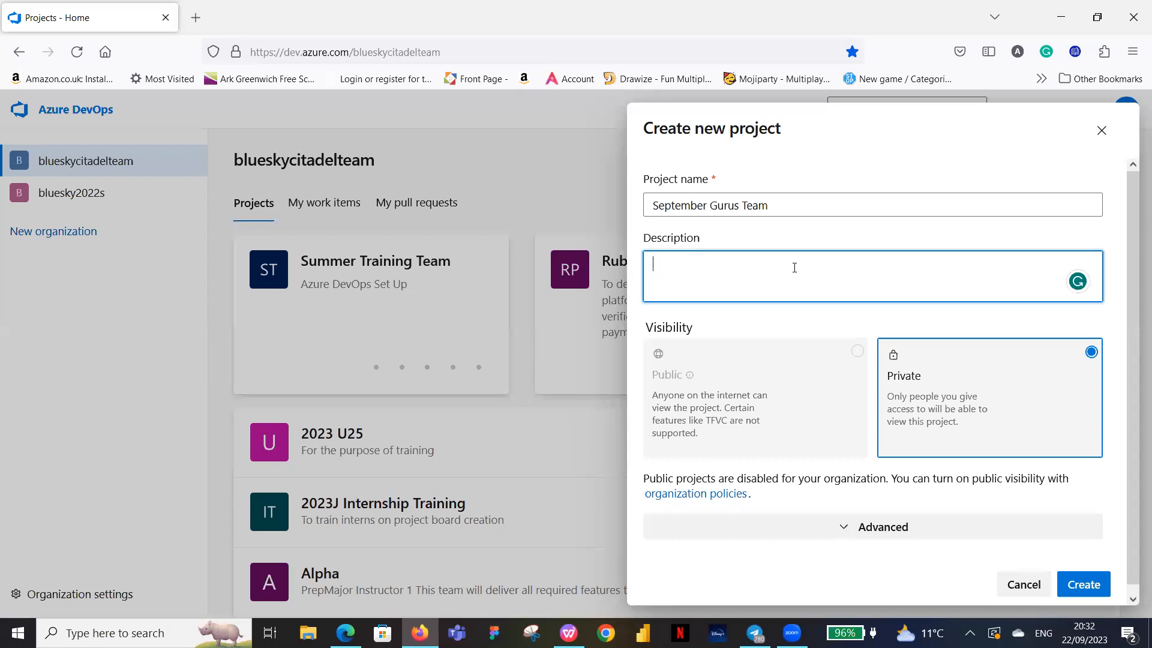
text(For the purpose of train)
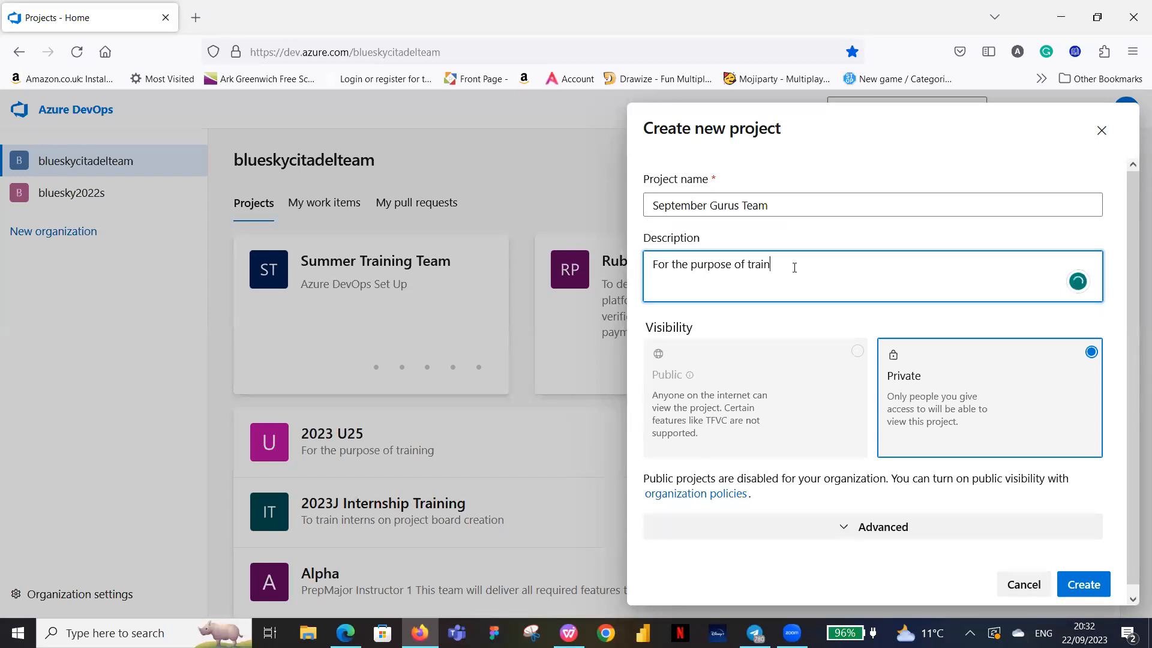
text(ing c)
text(n creating)
text(a project board)
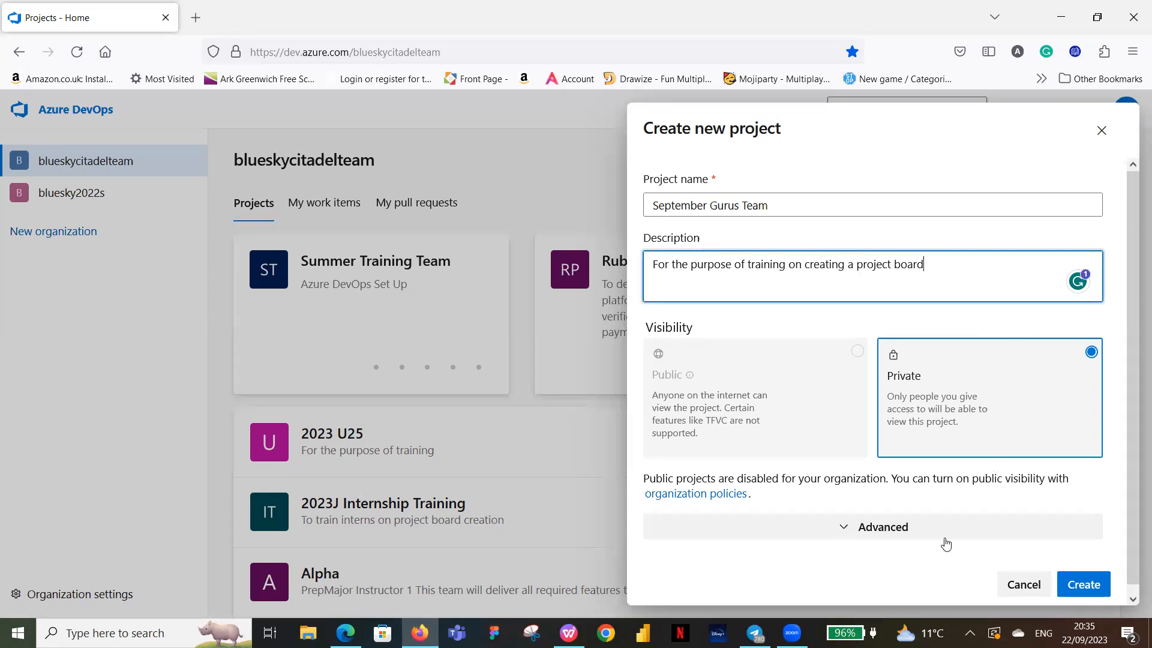
Set version control to Git and the work item process to Scrum in the advanced options, and create the project.
click(849, 528)
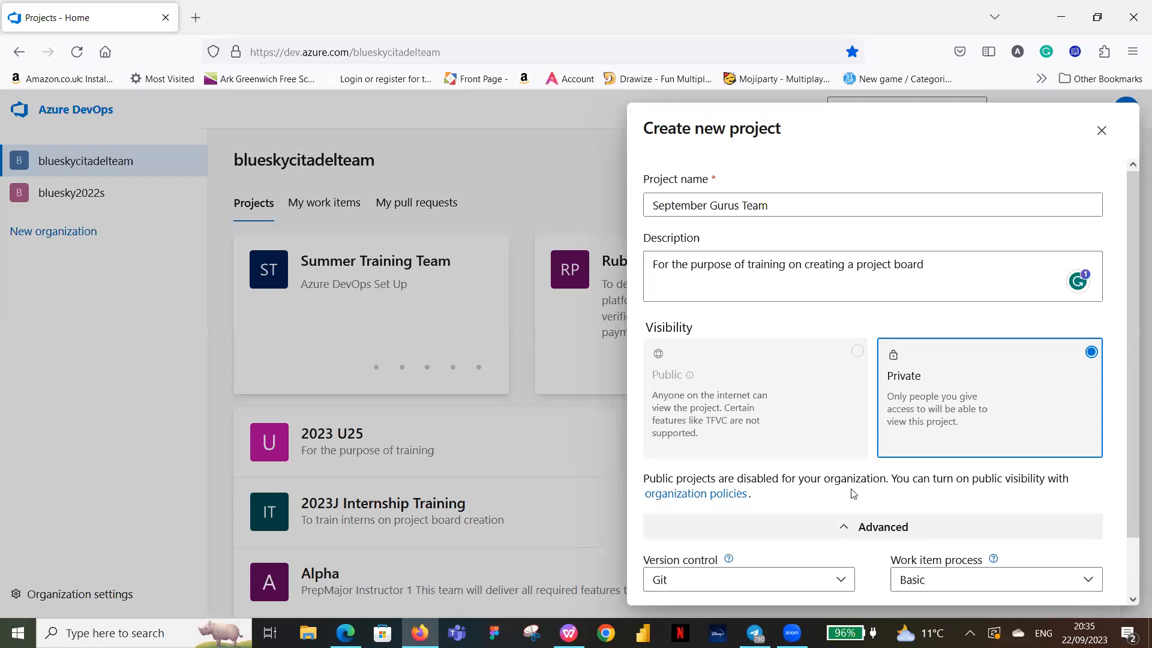
scroll(855, 489, down, 2)
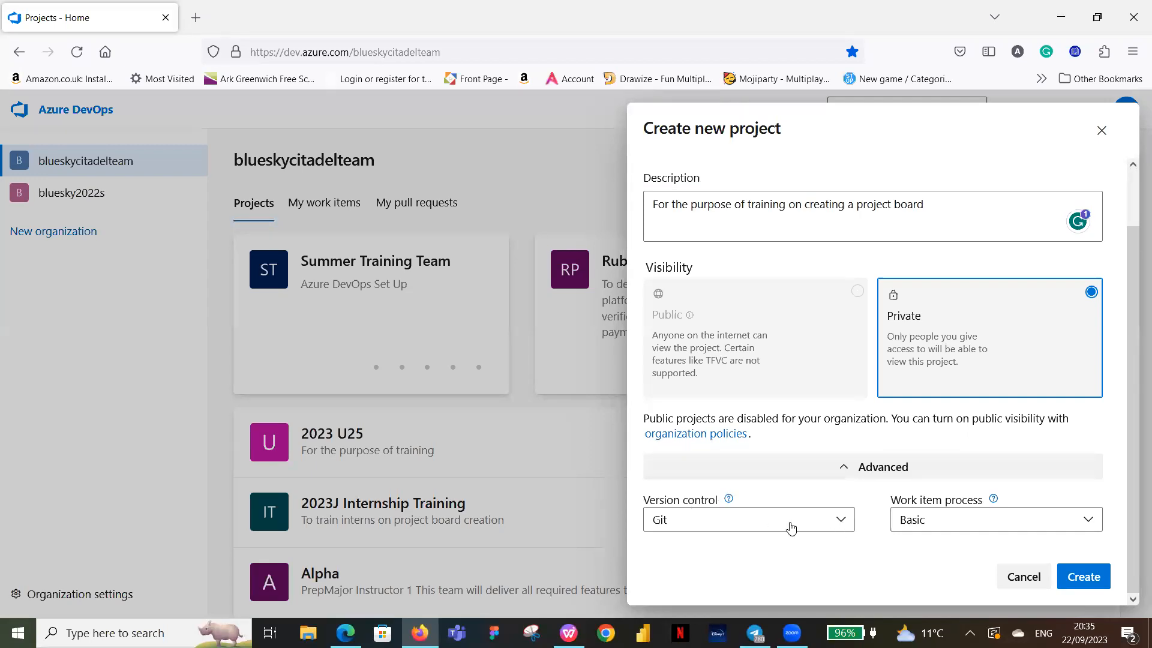
click(753, 530)
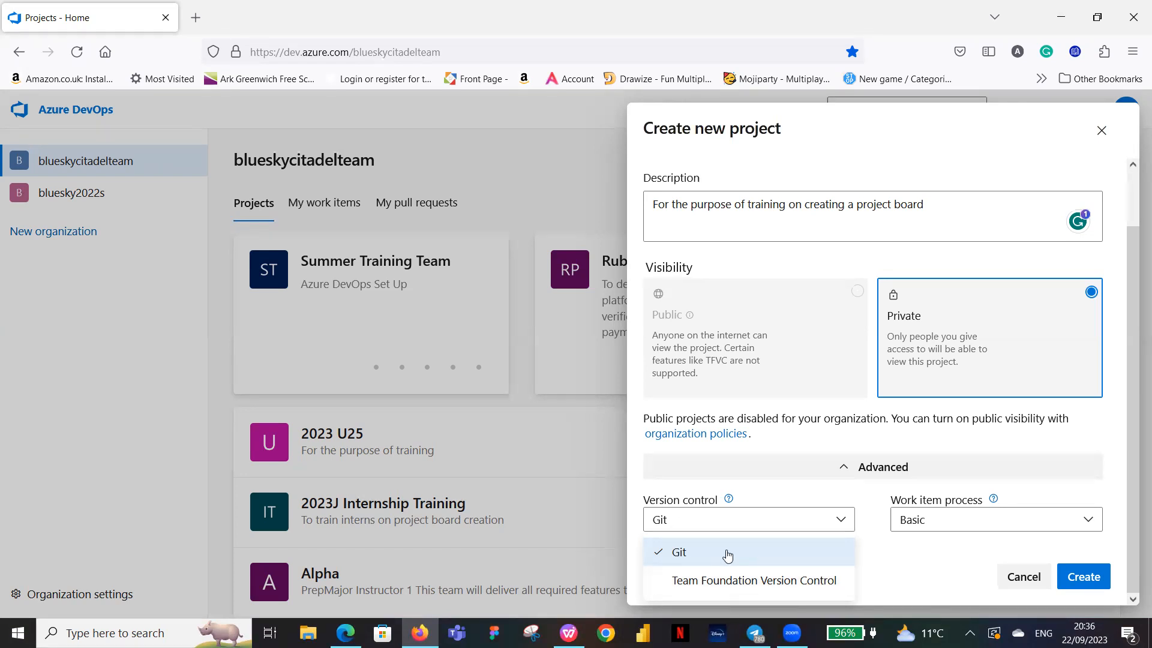
click(745, 555)
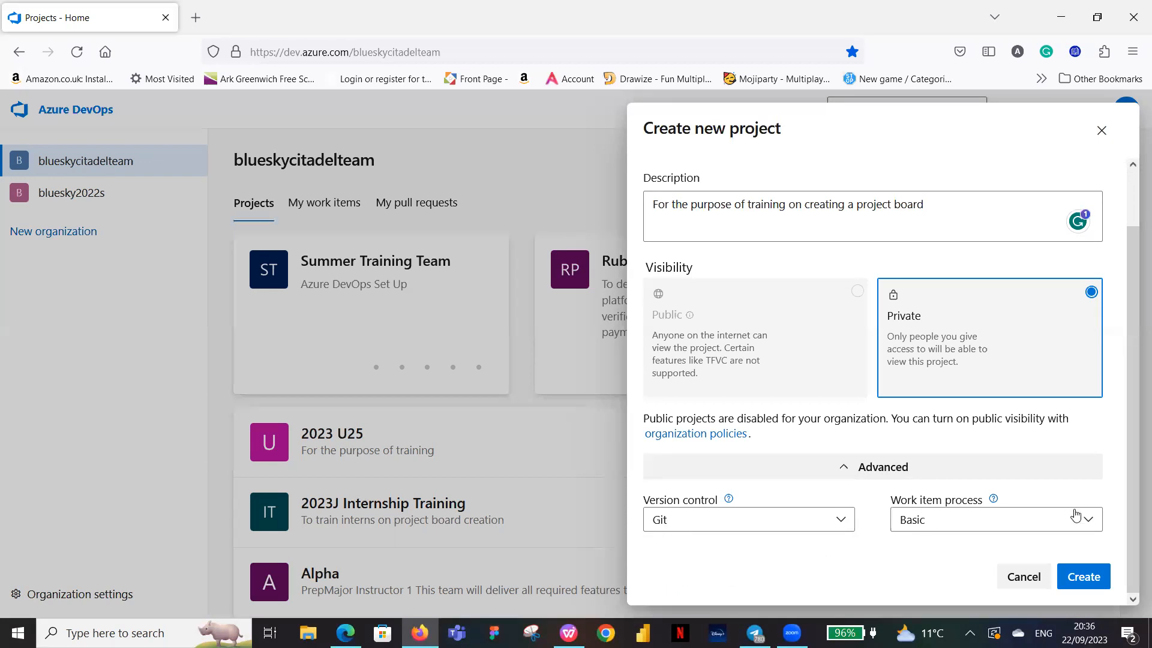
click(1090, 522)
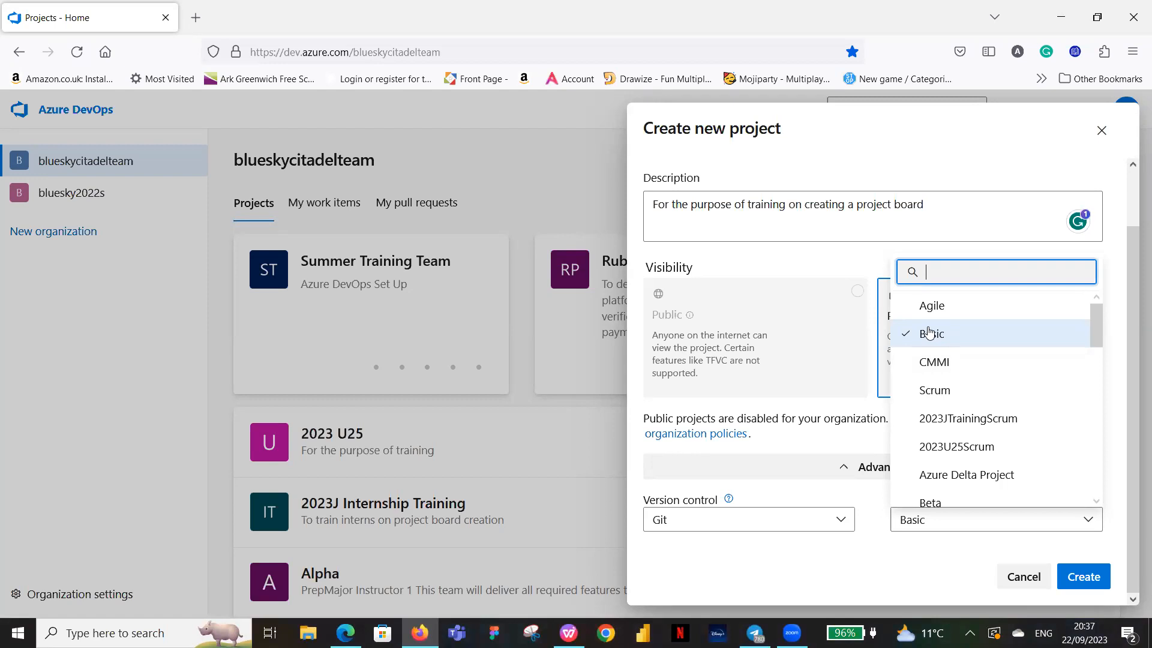
click(945, 392)
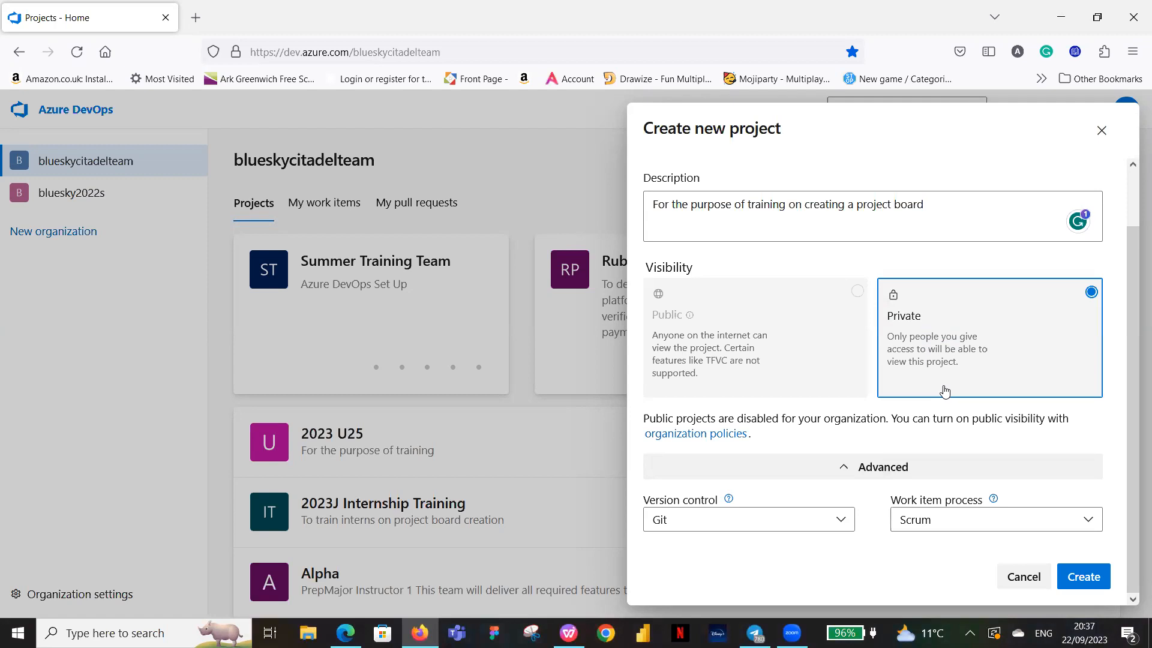
click(1092, 577)
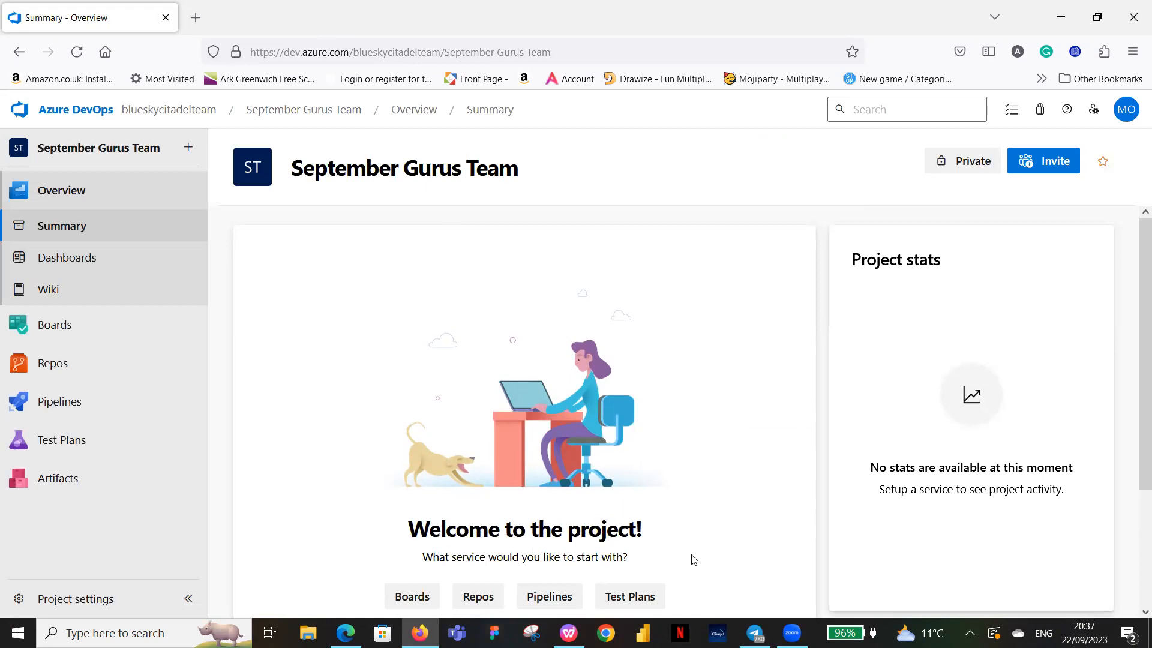
Open the member invitation for the September Gurus Team project and select the first three users by searching their names.
scroll(702, 463, down, 3)
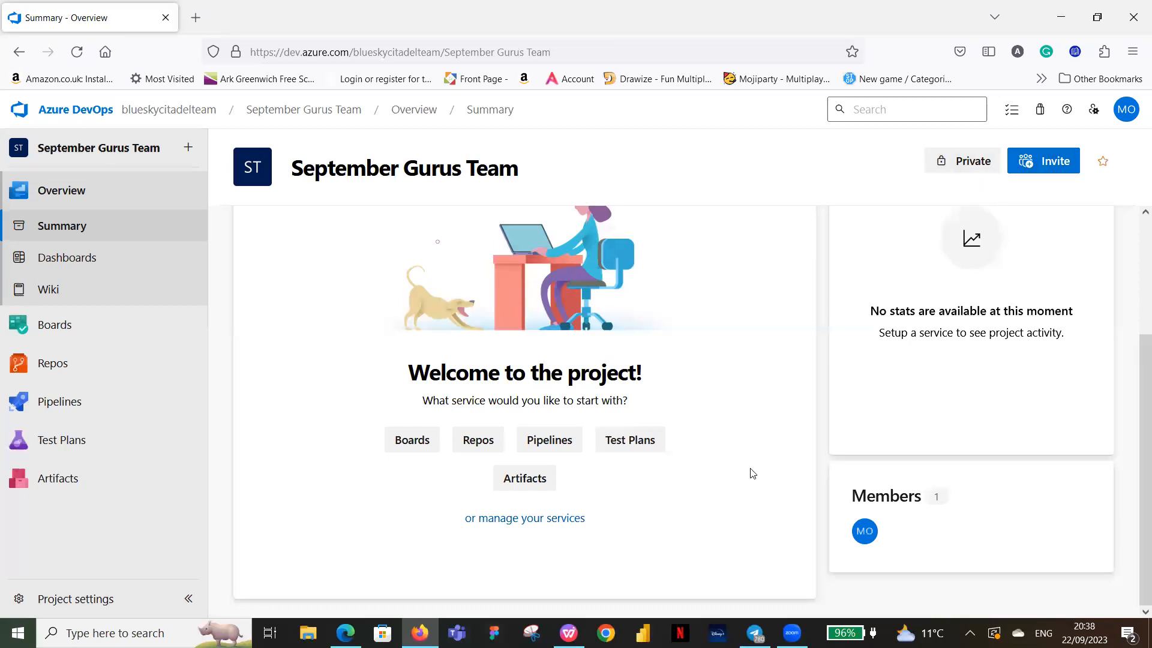
click(1056, 164)
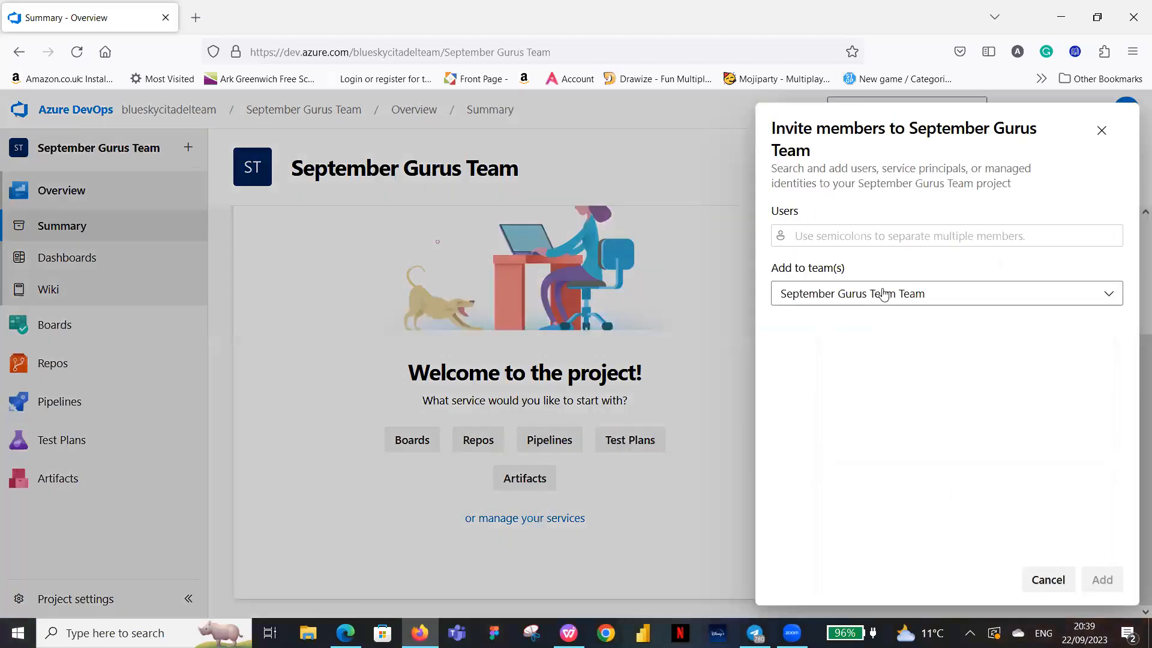
click(909, 236)
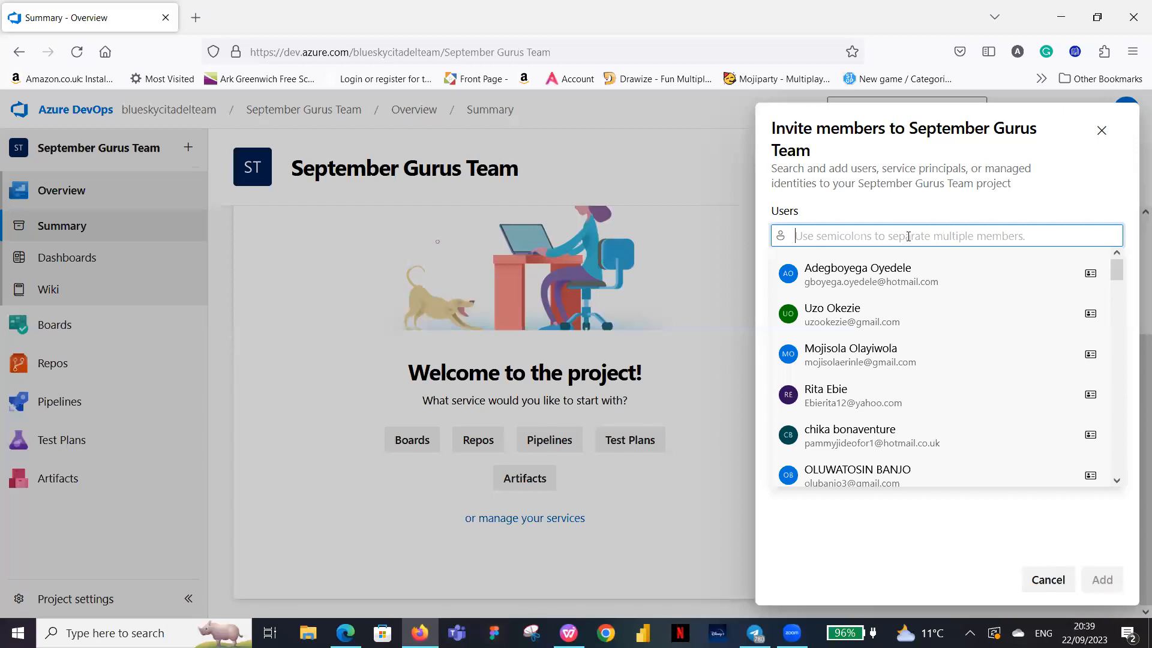
text(olawunmi)
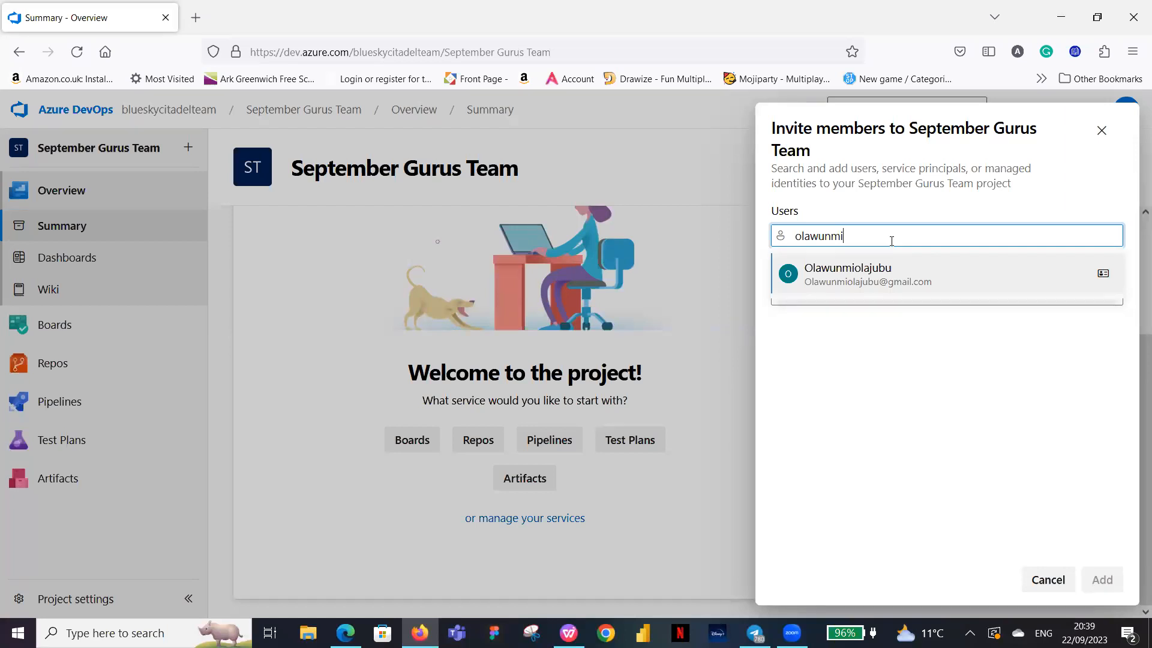
click(884, 274)
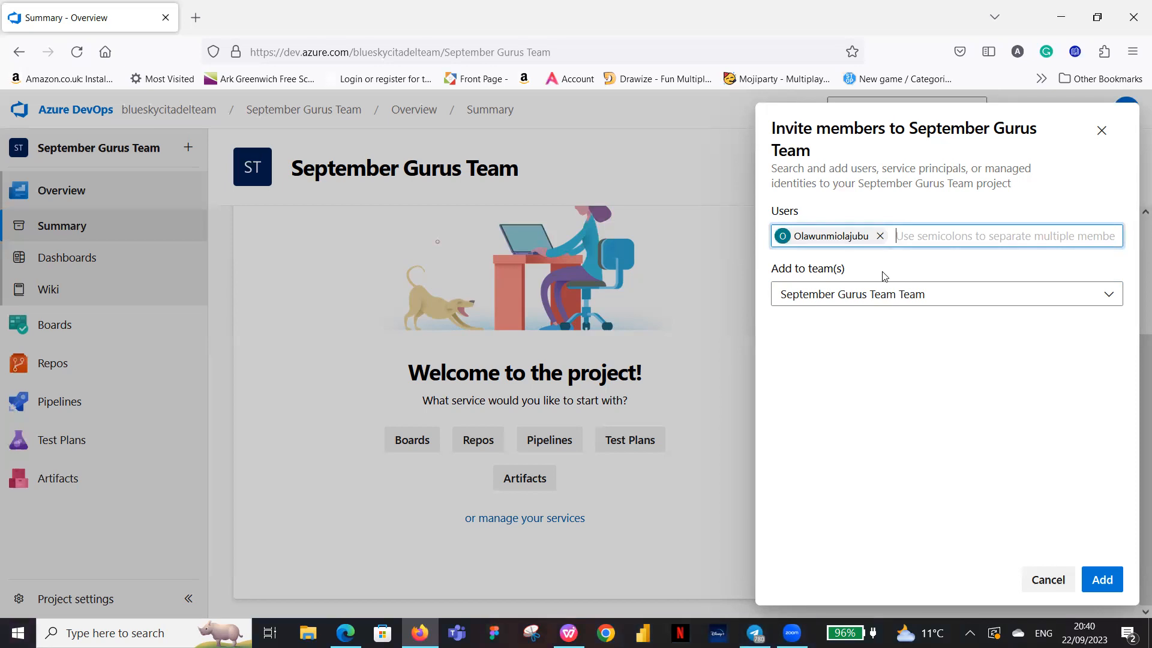
text(deji)
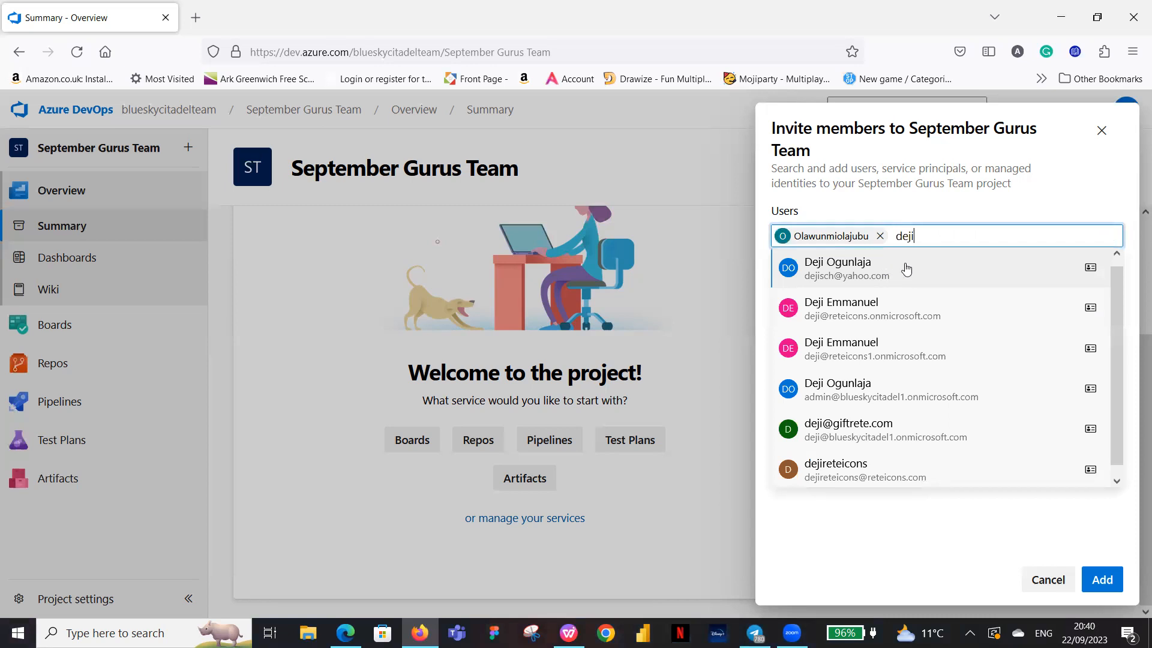
click(906, 269)
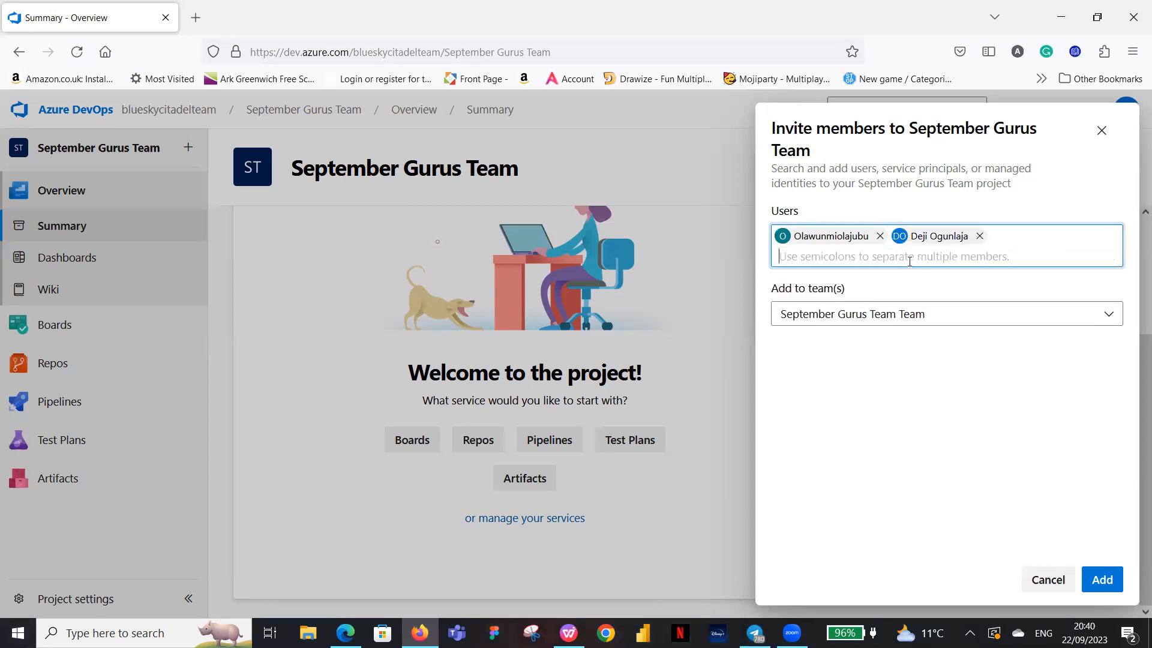
text(bolu)
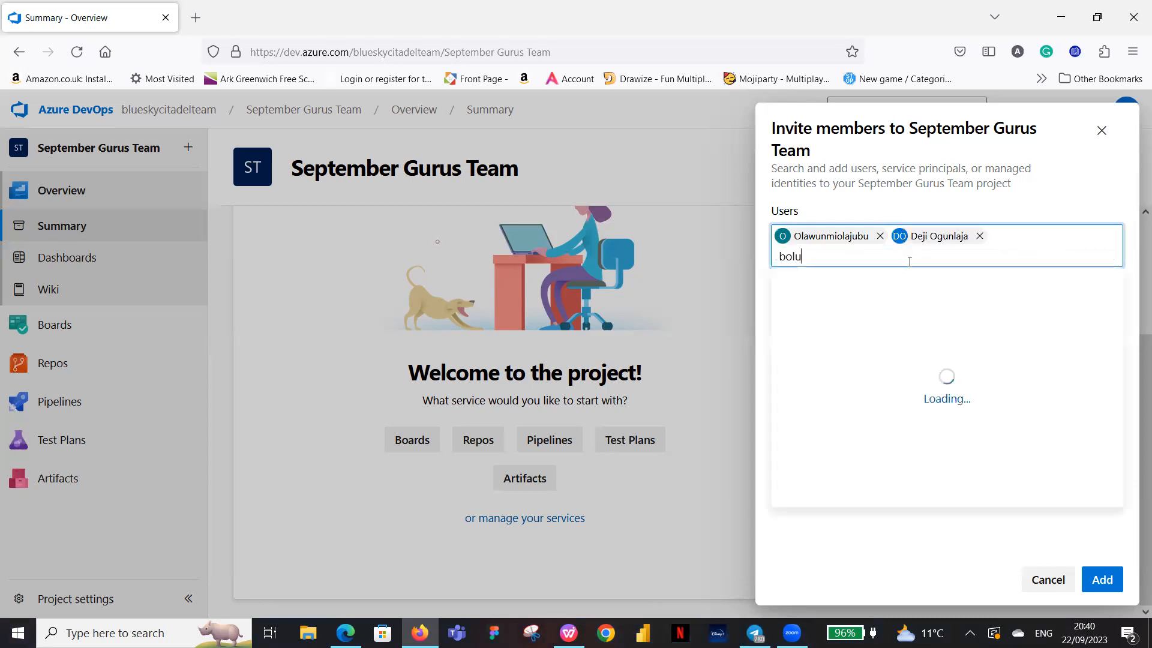
text(watife)
click(875, 302)
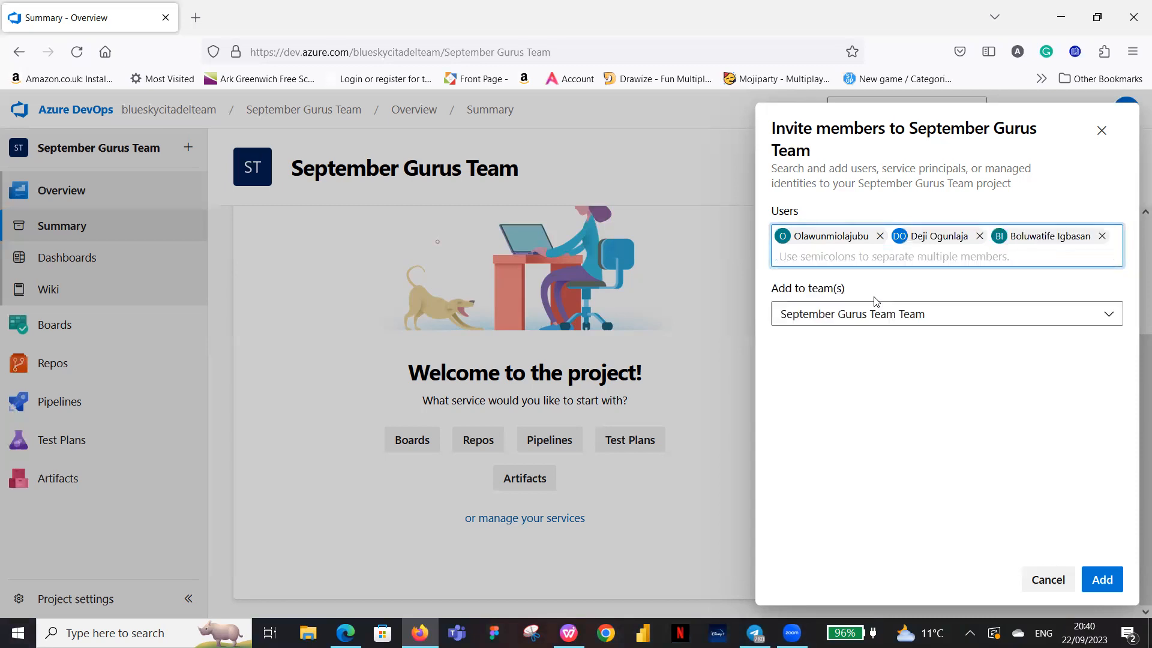
Search for two more users by name and add them to the invitation list.
text(a)
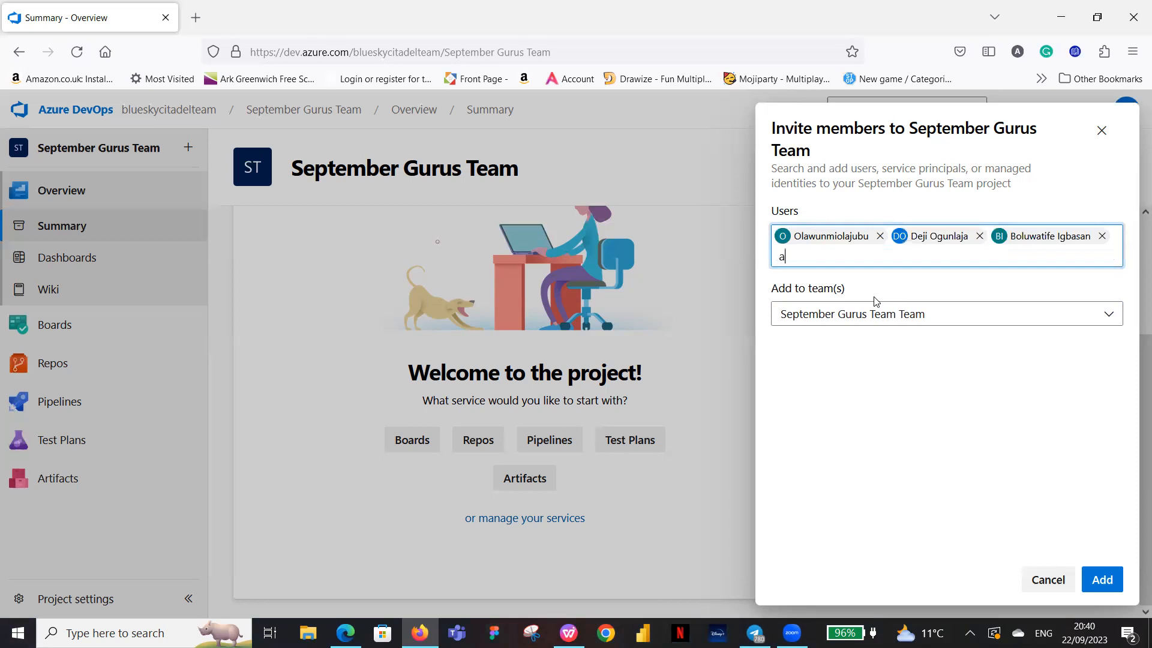
text(bimo)
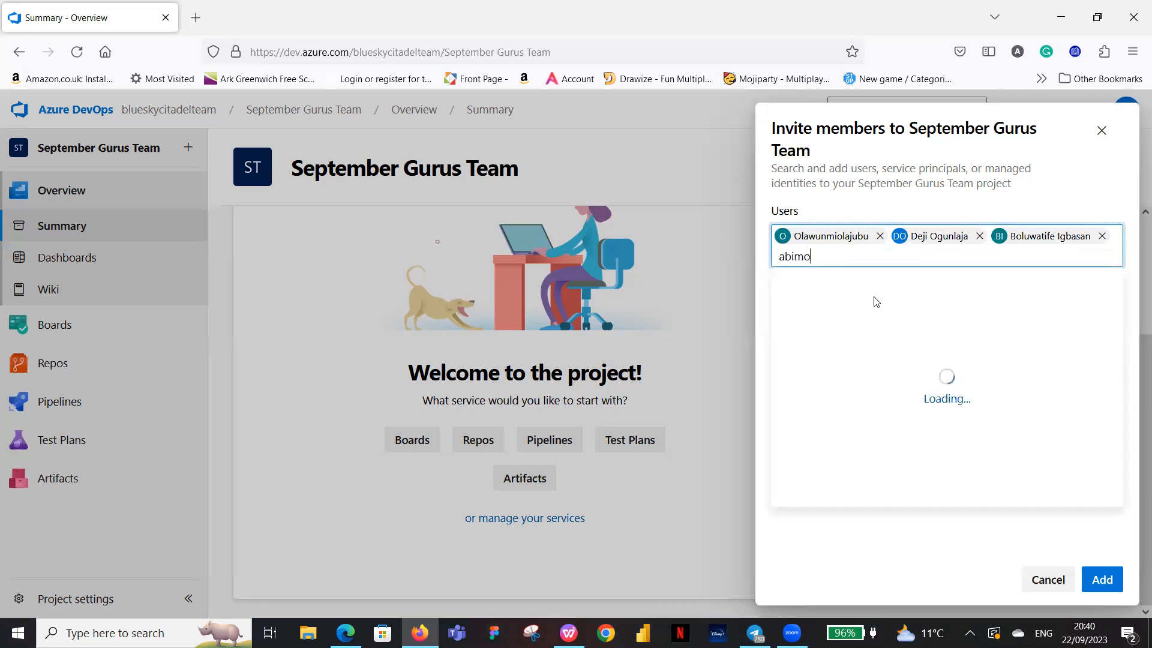
key(BackSpace)
text(bola)
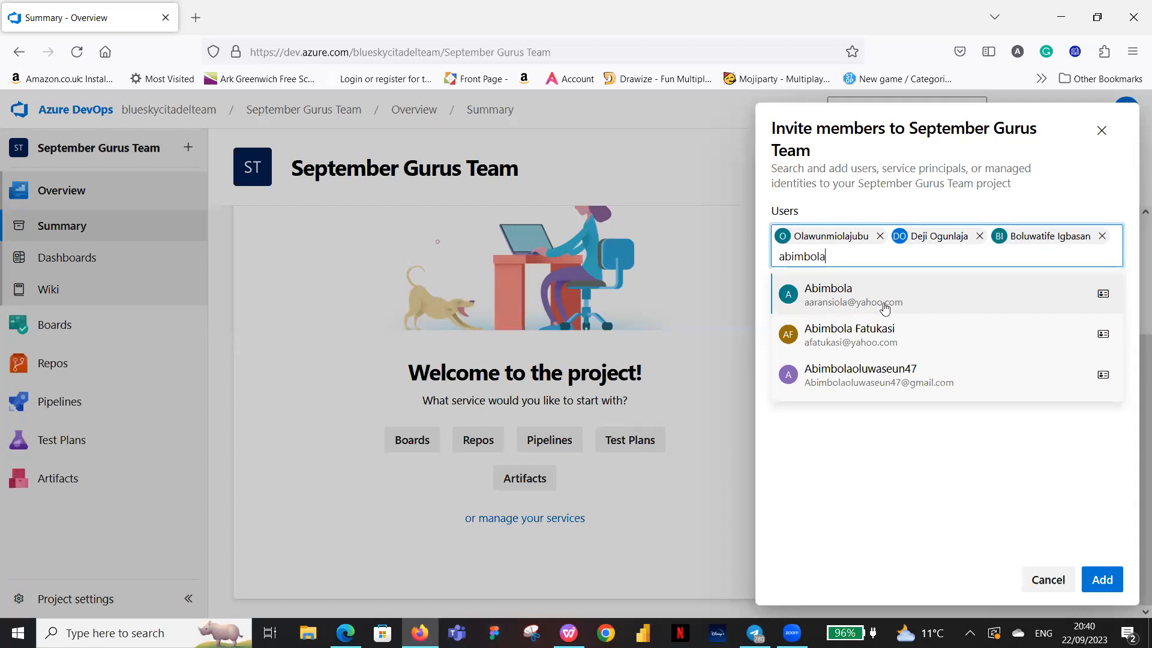
click(852, 300)
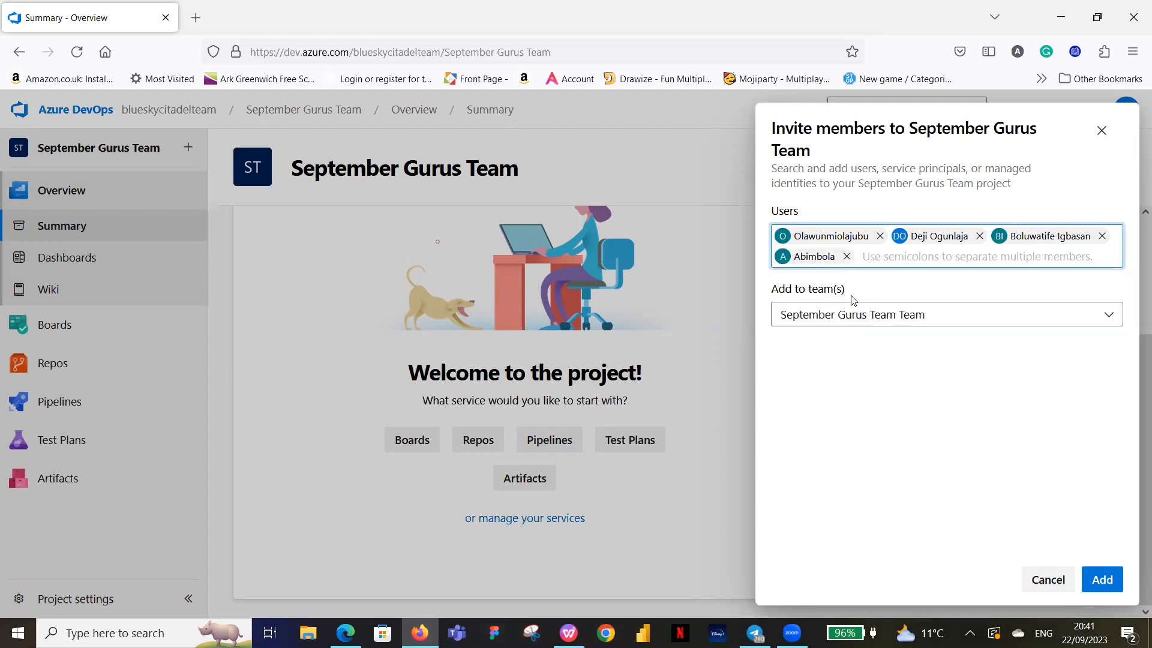
text(pat)
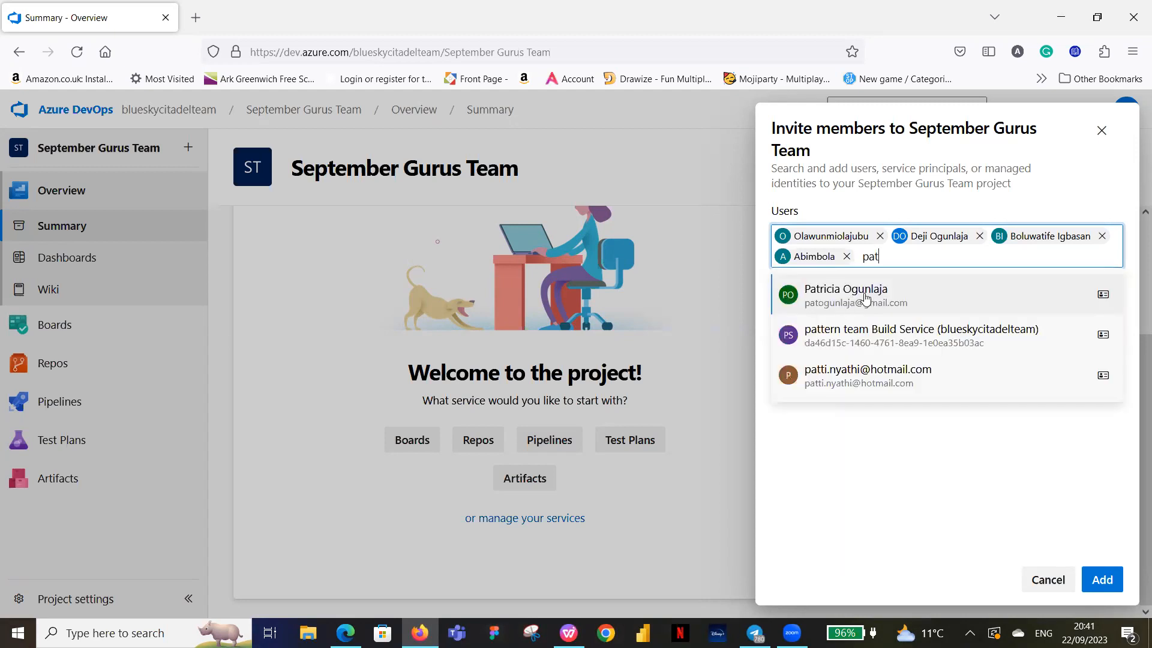
click(865, 296)
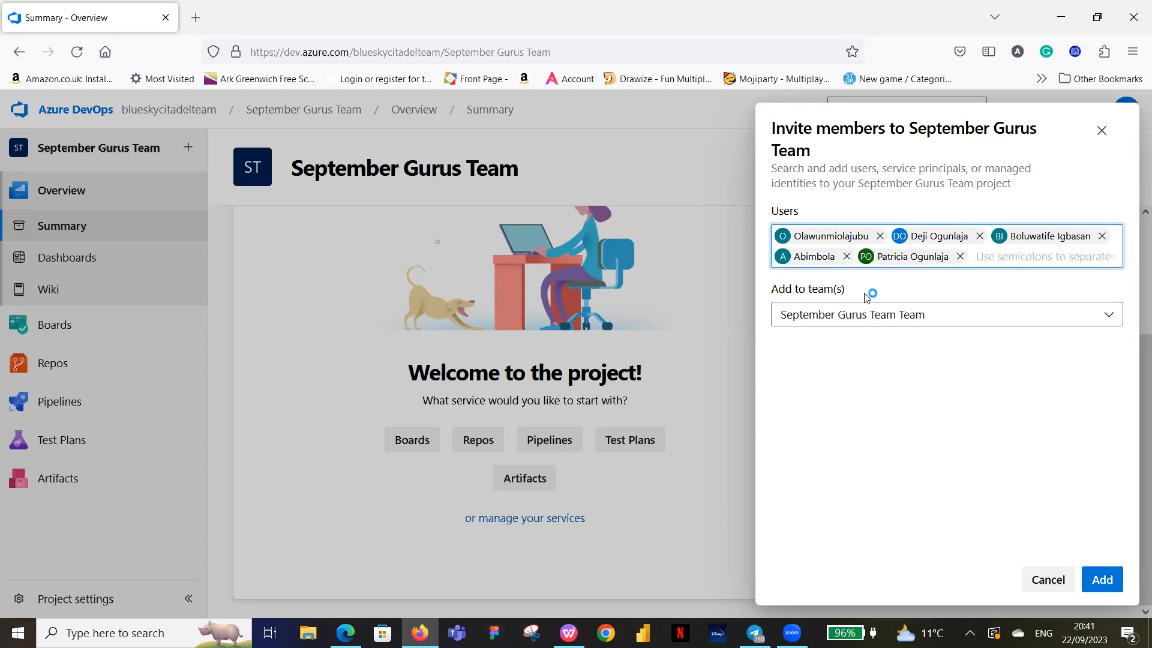
Add a sixth user from the directory suggestions and add all listed users to September Gurus Team Team.
text(tolu)
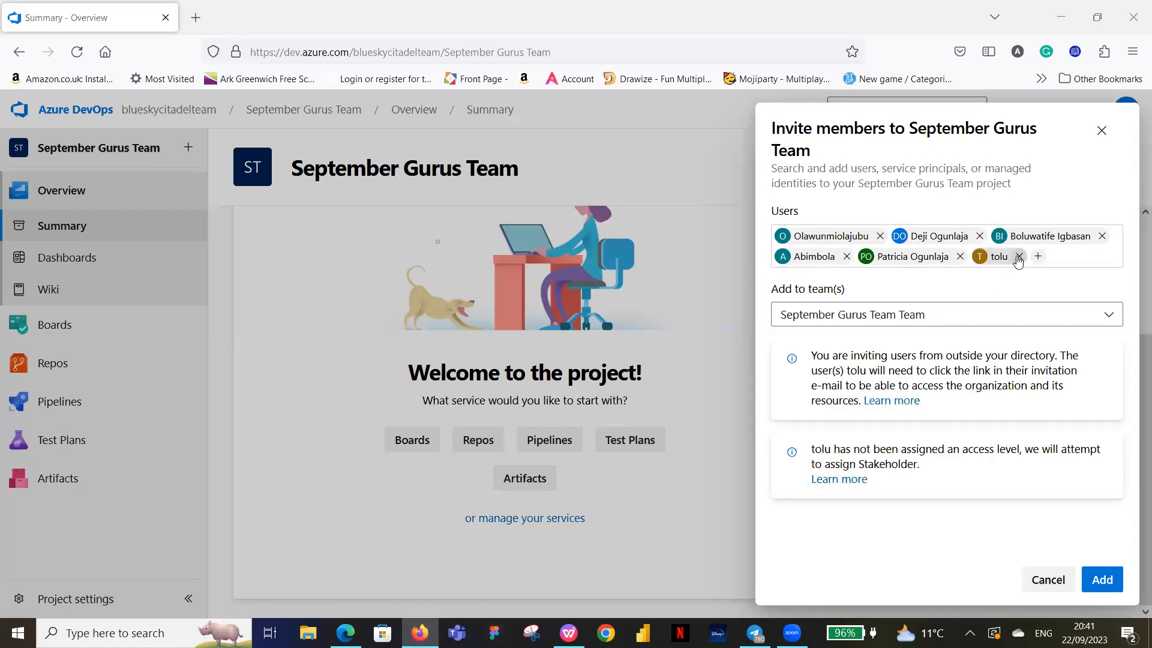
click(1019, 257)
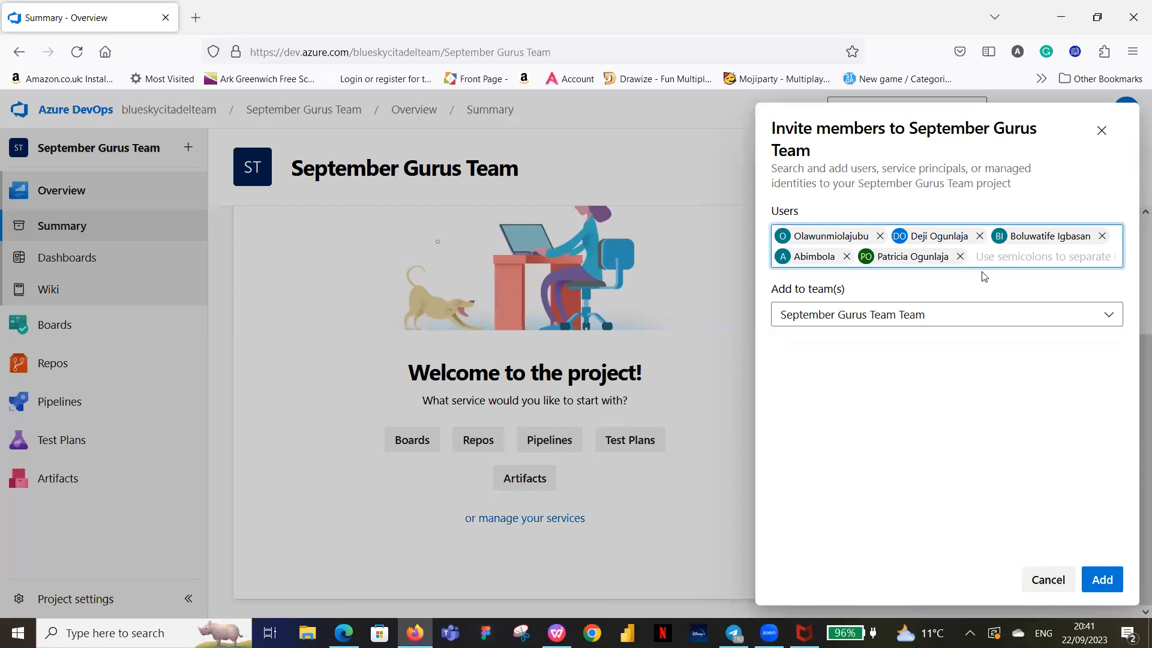
text(tolu)
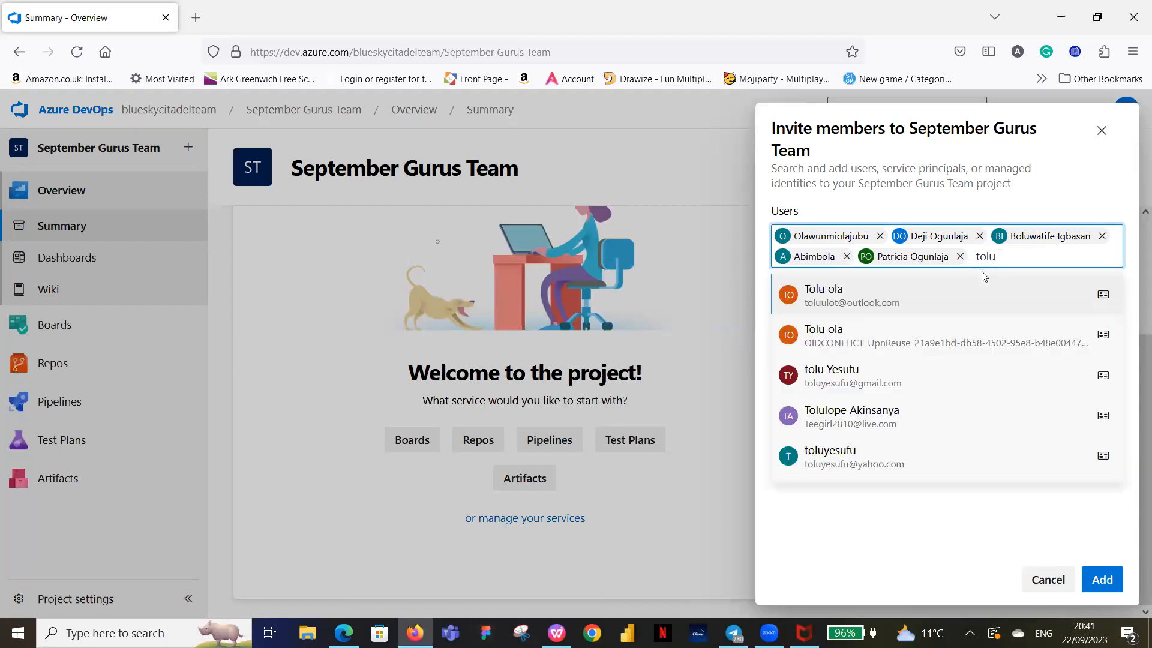
click(841, 375)
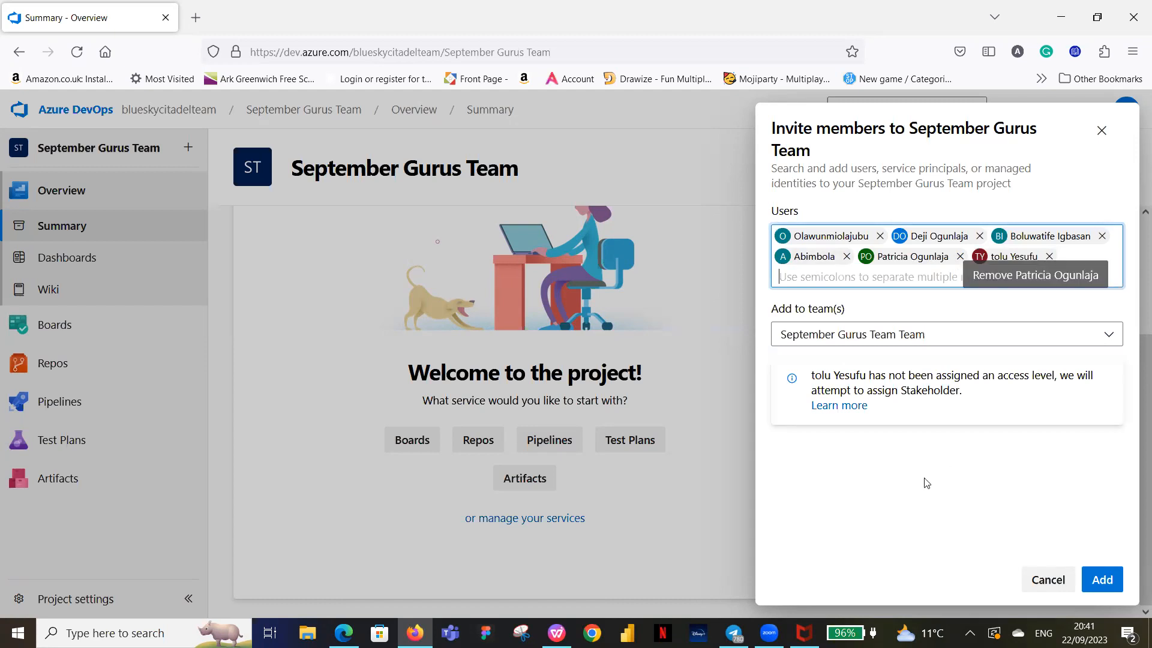
click(879, 412)
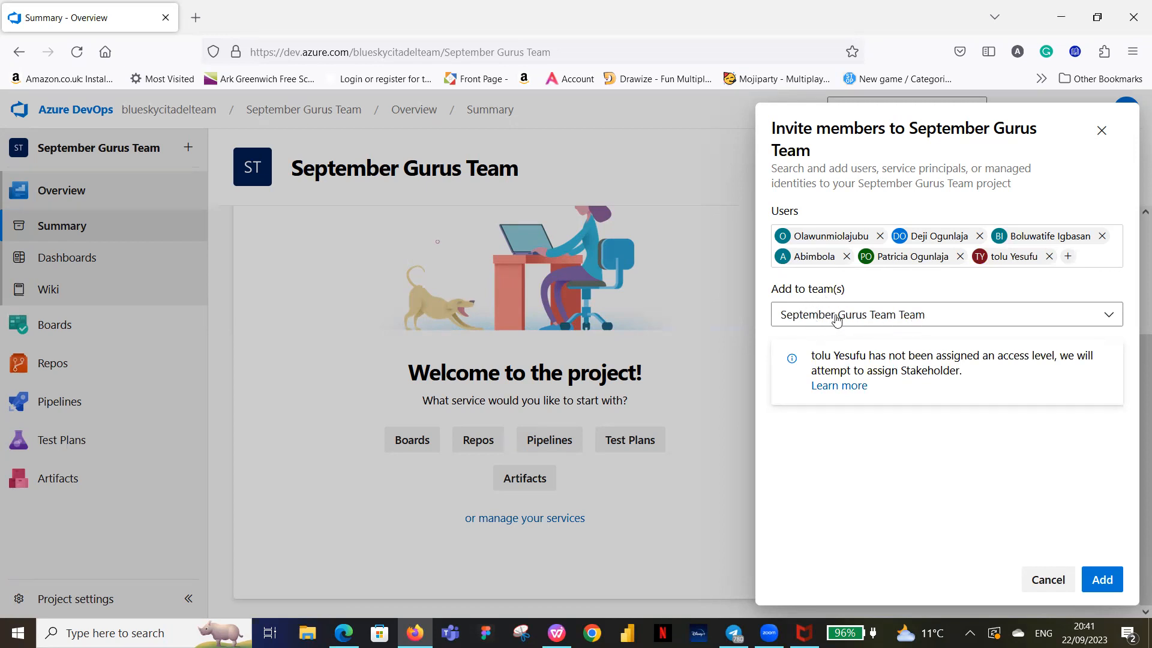
click(1102, 581)
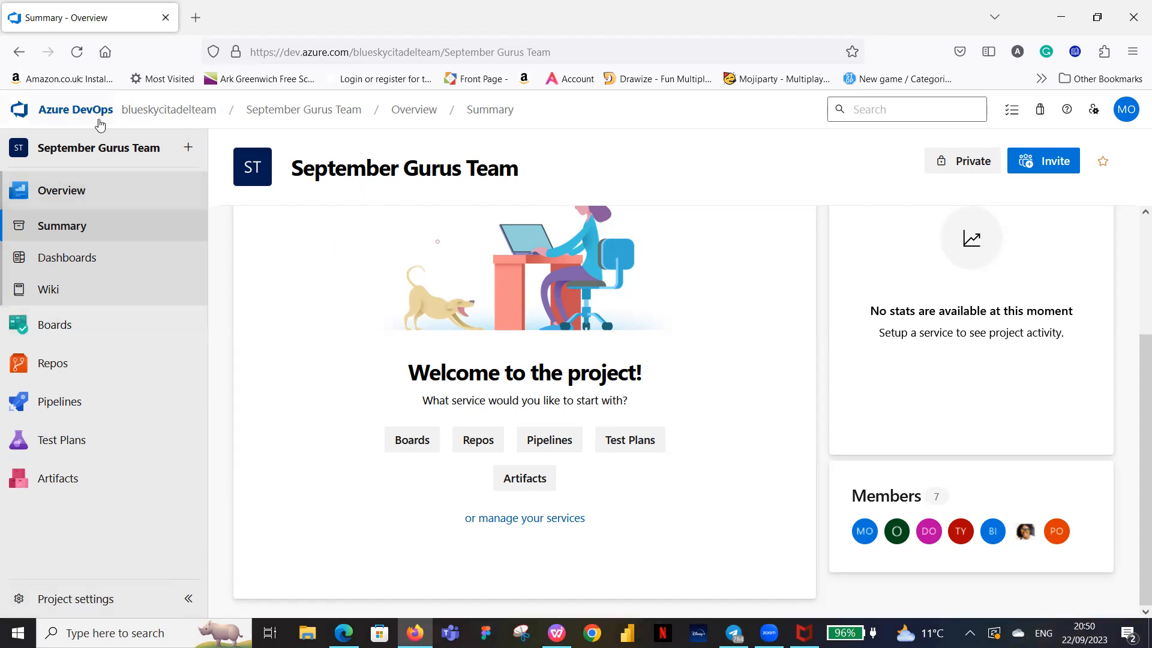
Open the Scrum process from the September Gurus Team project settings and review the organization's list of all processes.
click(62, 603)
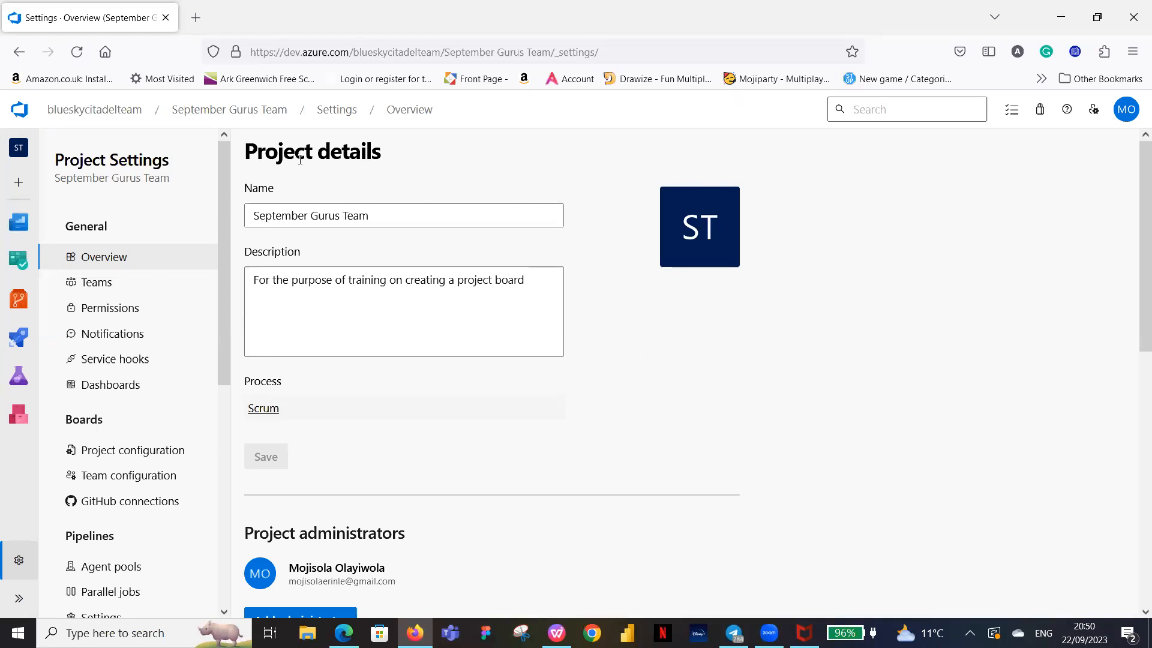
click(264, 408)
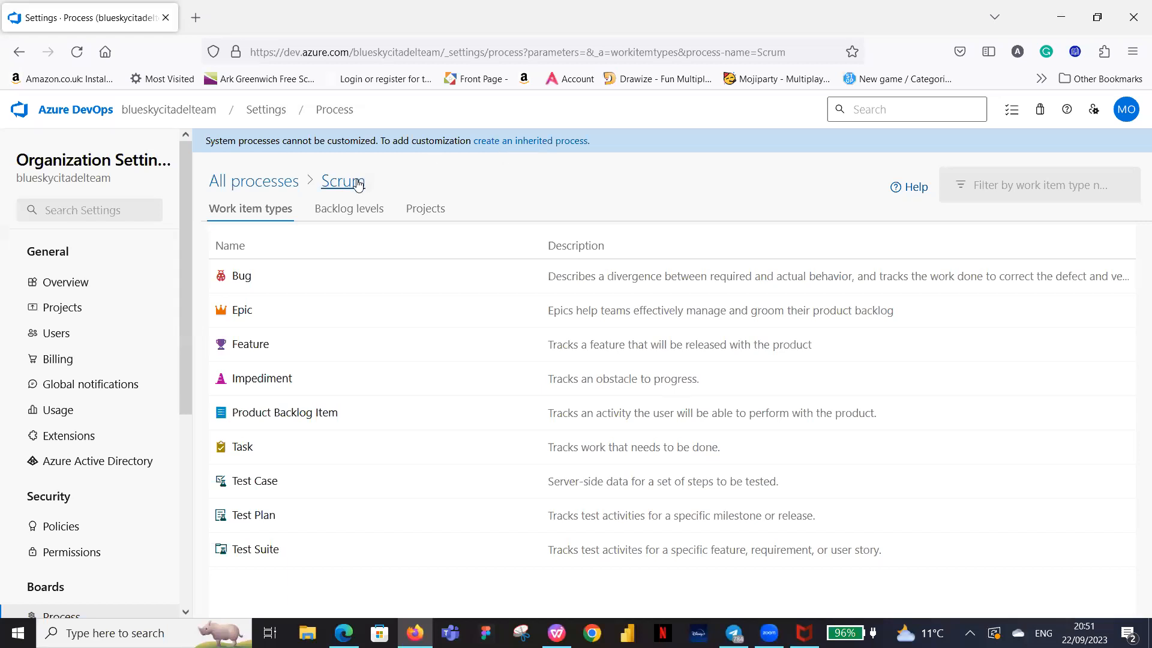
click(348, 187)
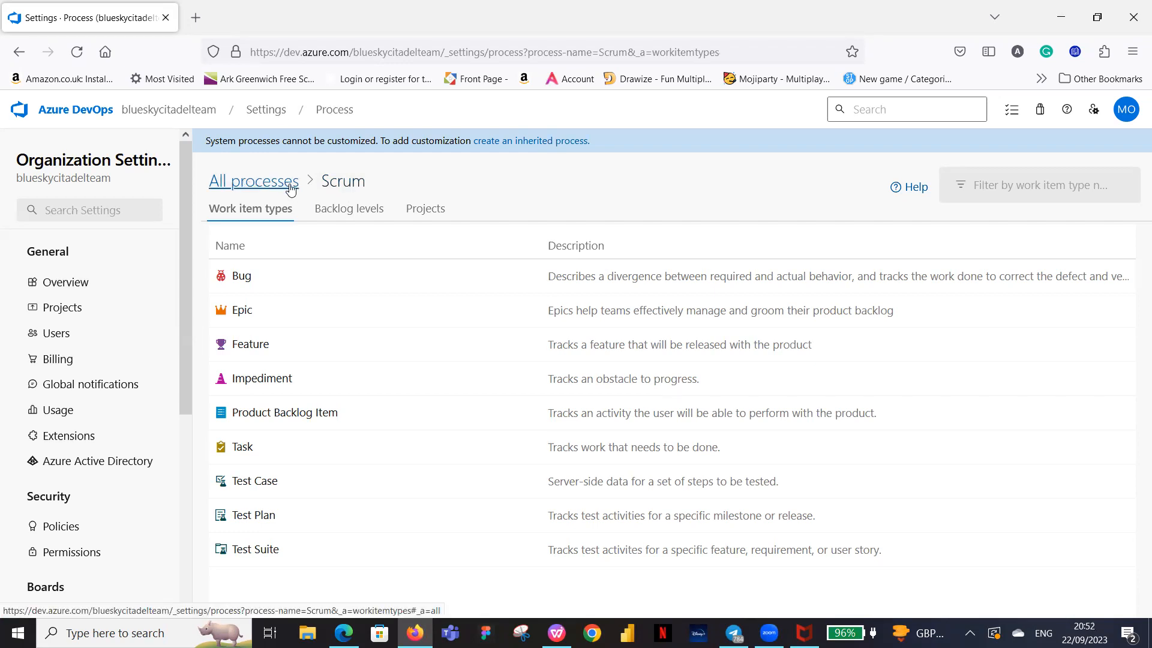
click(261, 186)
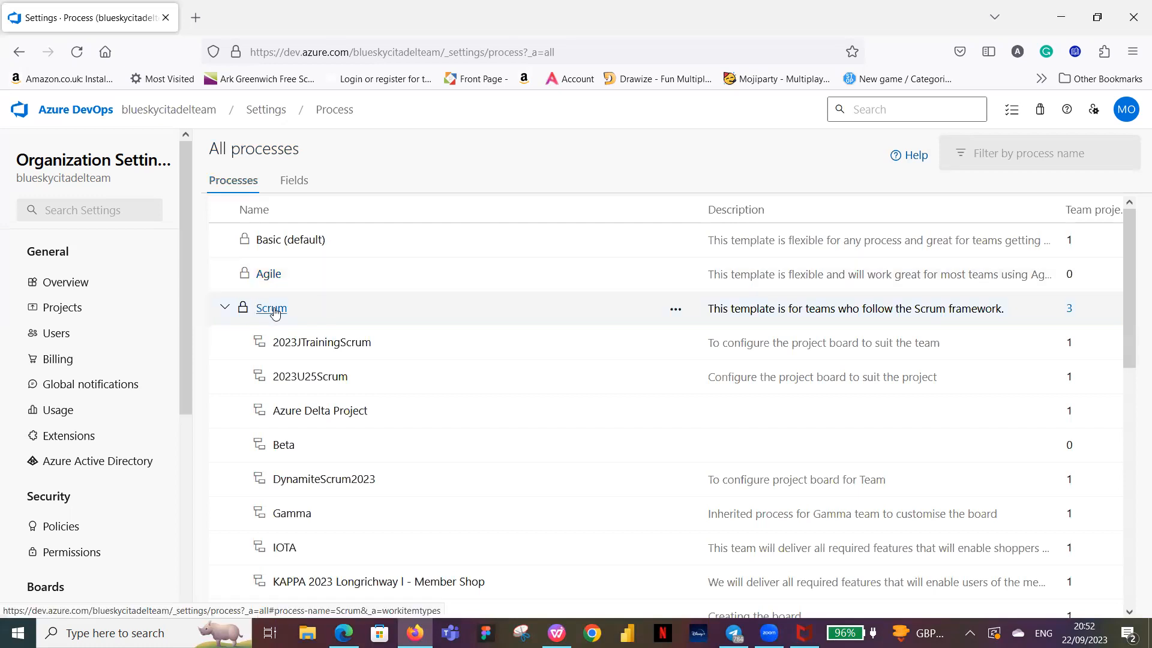
scroll(295, 258, down, 2)
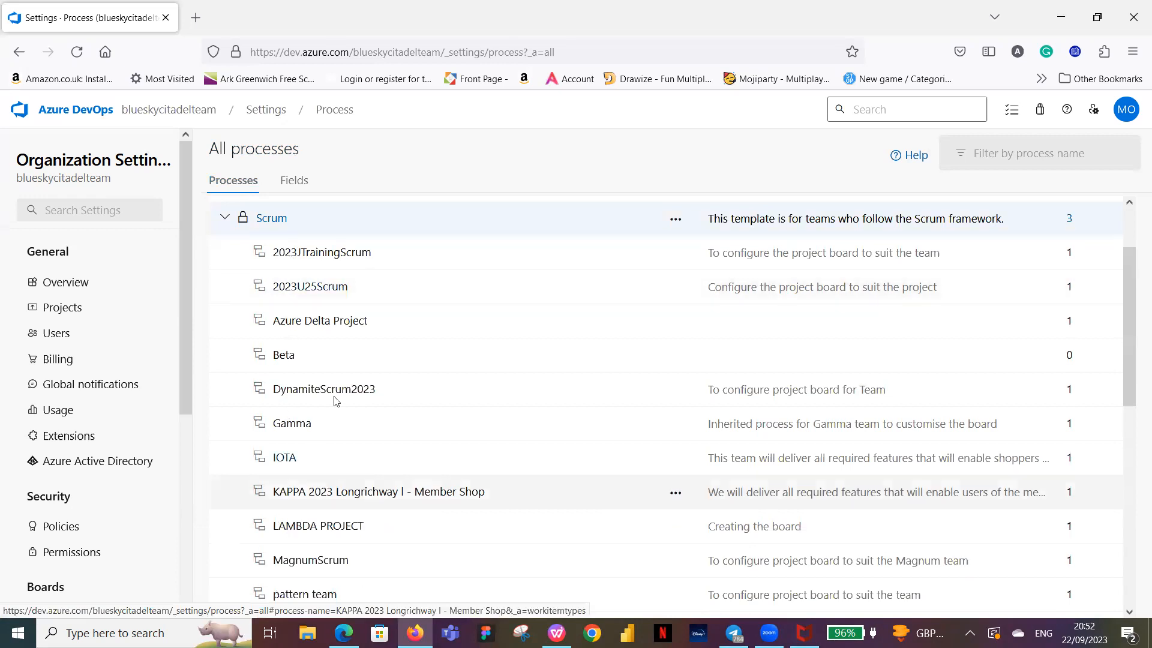
scroll(249, 280, up, 2)
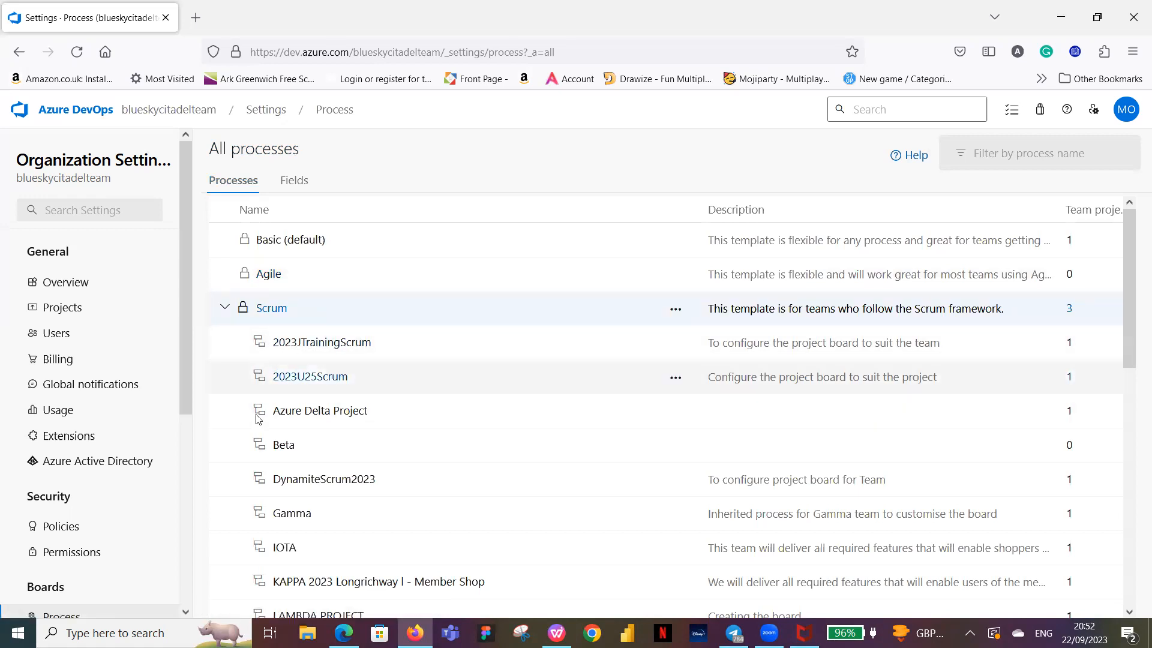
scroll(273, 420, down, 4)
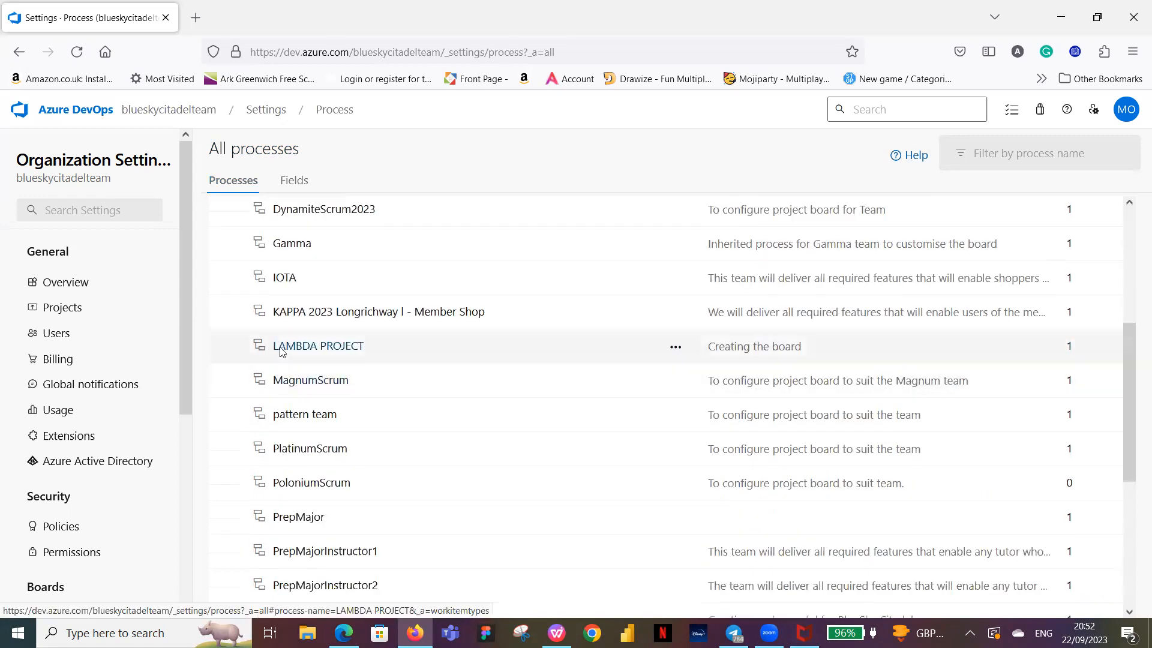
scroll(278, 362, down, 5)
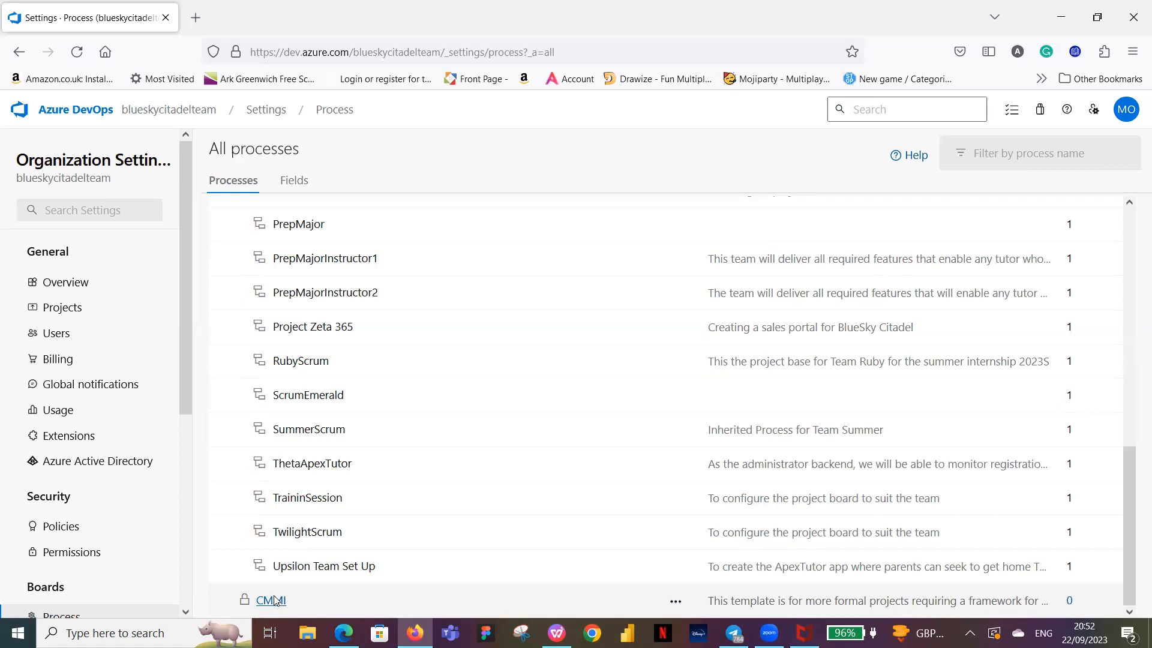
scroll(303, 312, up, 10)
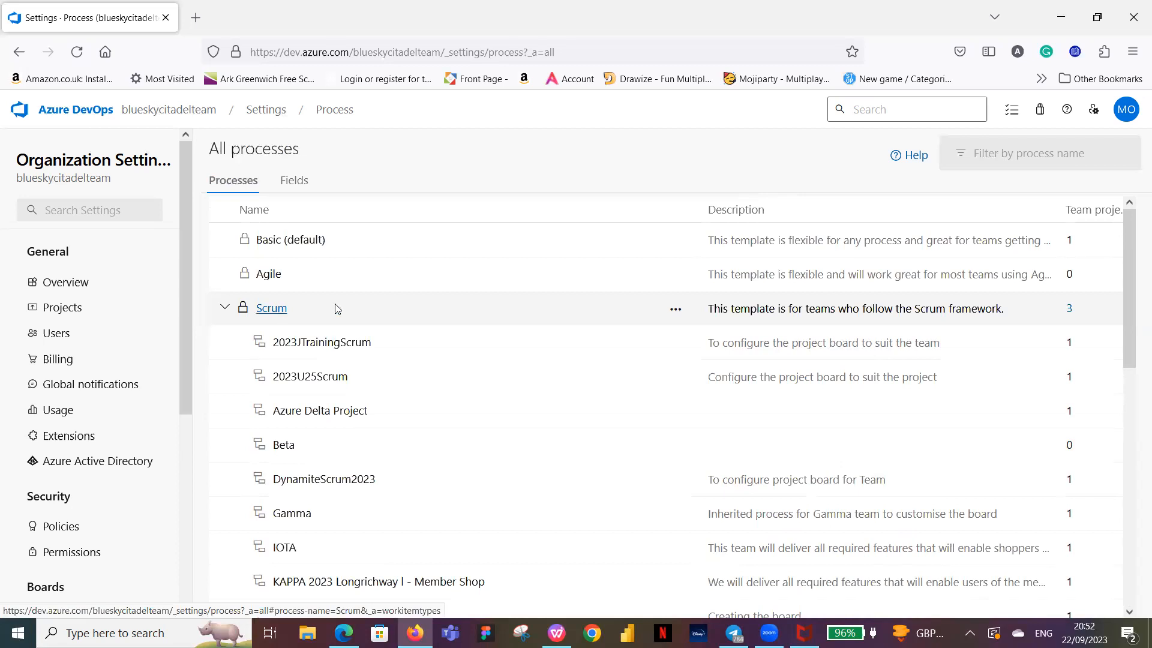
Start creating an inherited process from Scrum and name it 2023SeptGuruScrum.
click(676, 310)
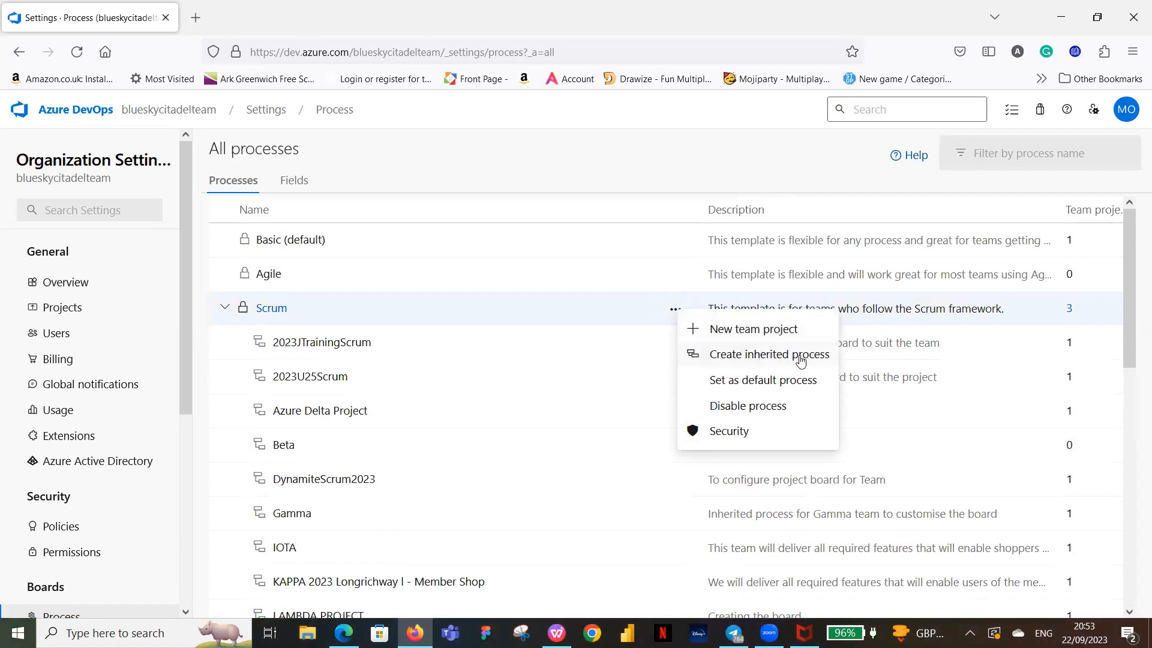
click(747, 352)
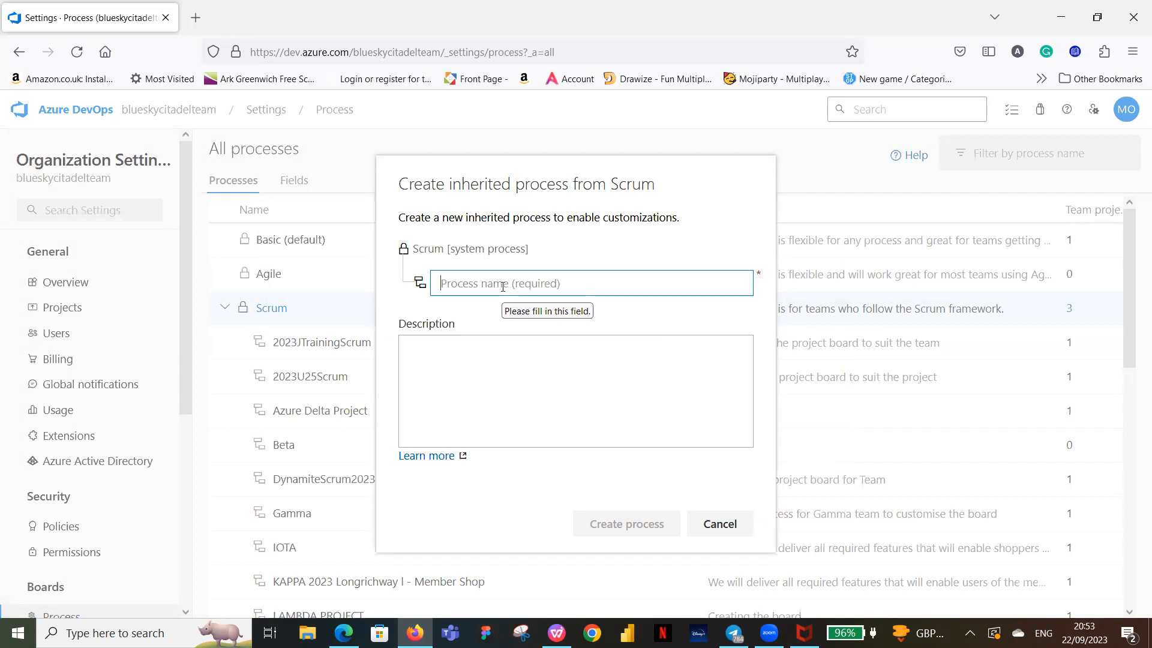
text(Se)
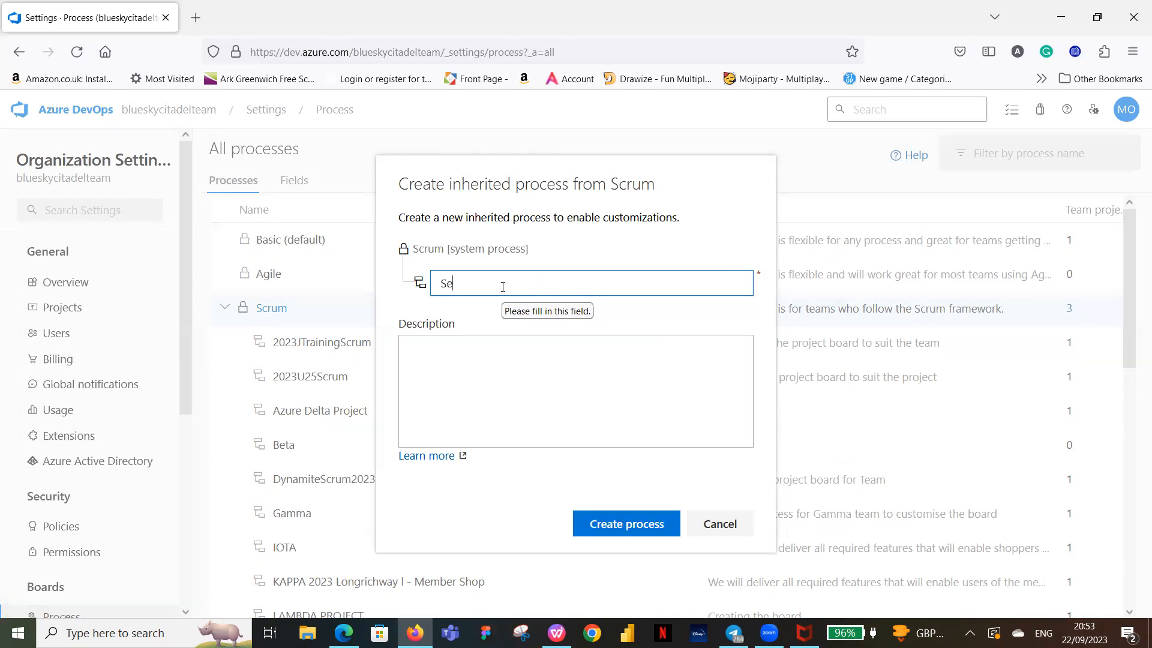
text(ptemberguruscrum)
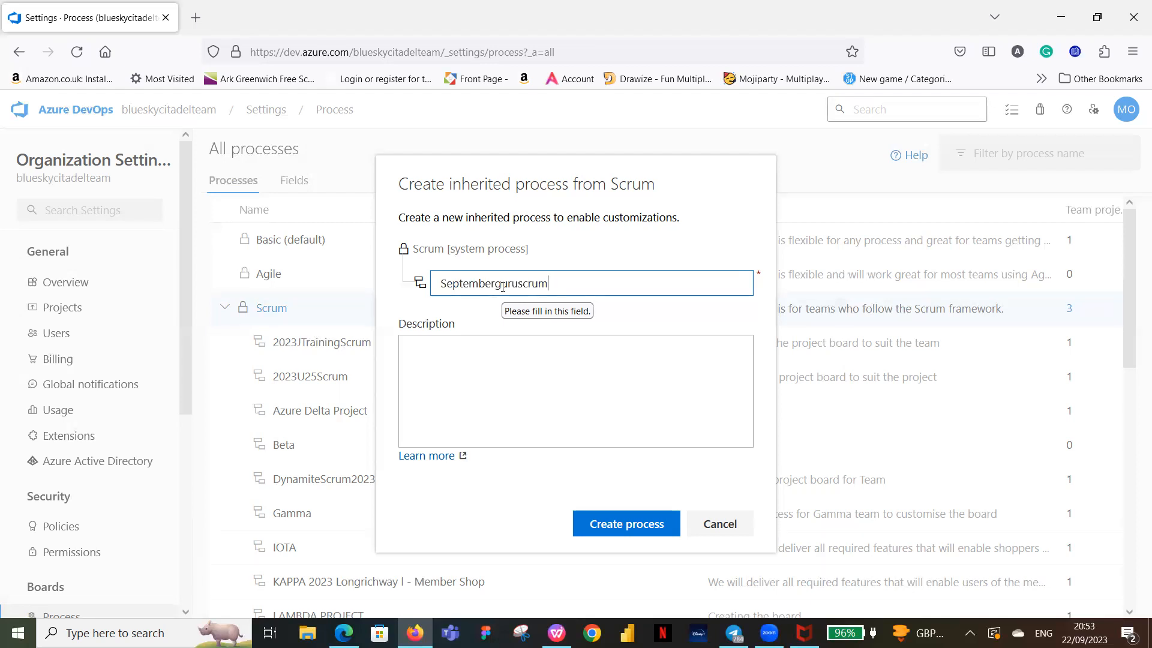
click(442, 285)
text(2023)
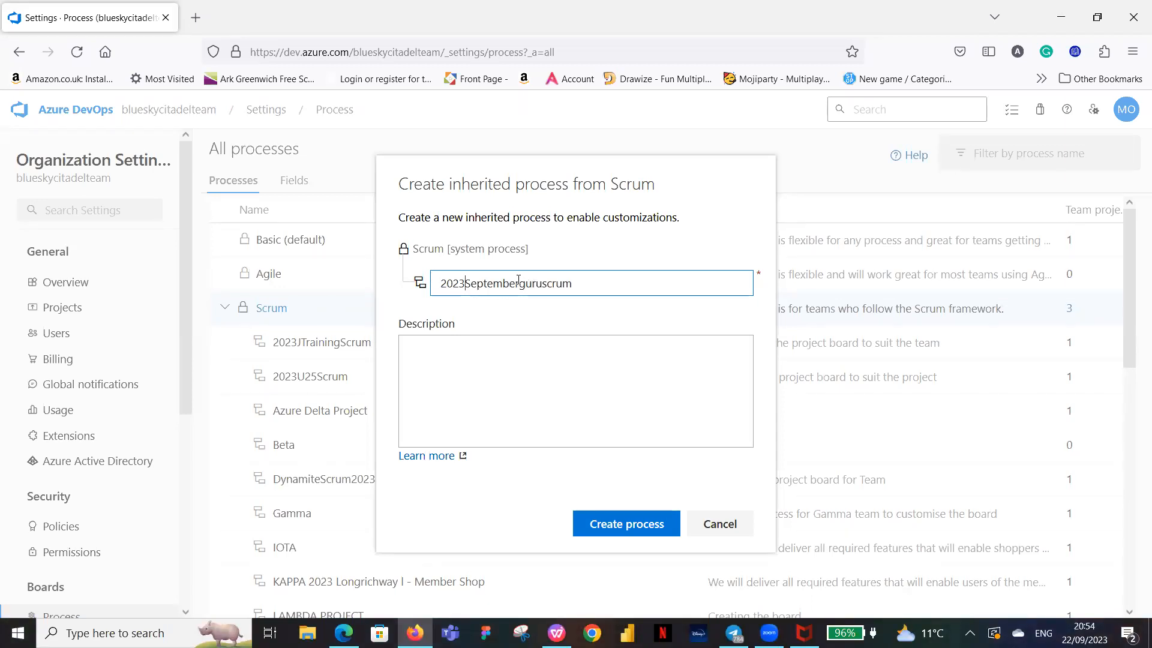
key(BackSpace)
key(BackSpace)
key(BackSpace)
key(BackSpace)
key(BackSpace)
key(Delete)
text(G)
click(517, 283)
key(BackSpace)
text(S)
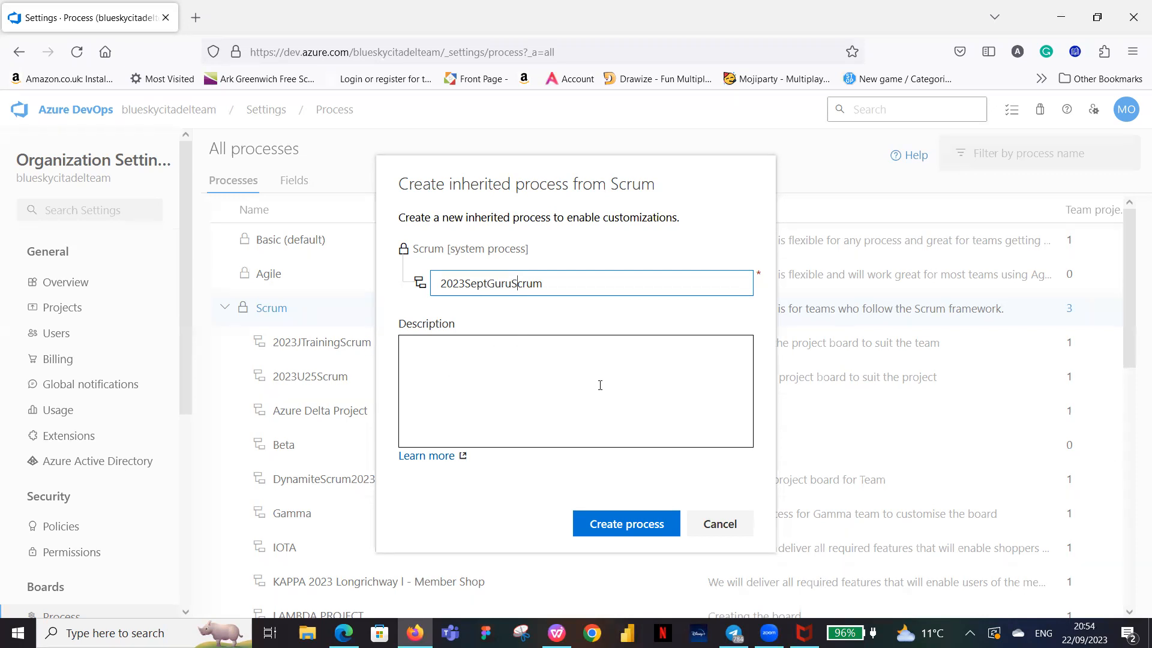
Describe the inherited process as "Creating a process that suits the team and the project mandate" and create it.
click(454, 356)
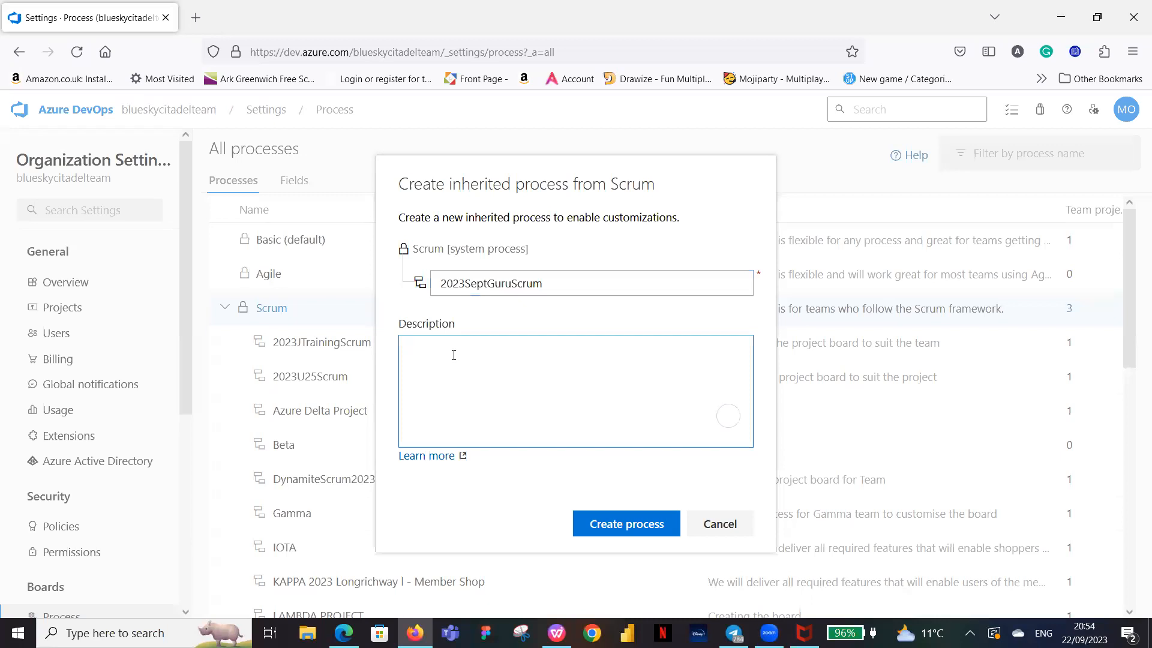
text(Creating a process that )
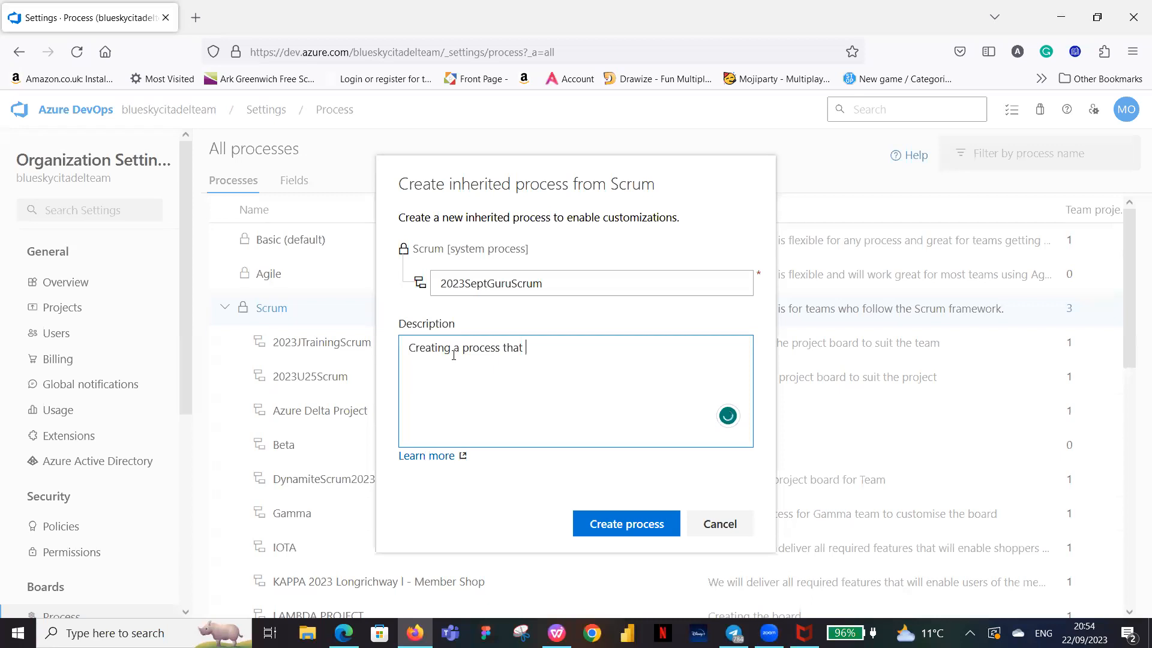
text(suit the team and the project na)
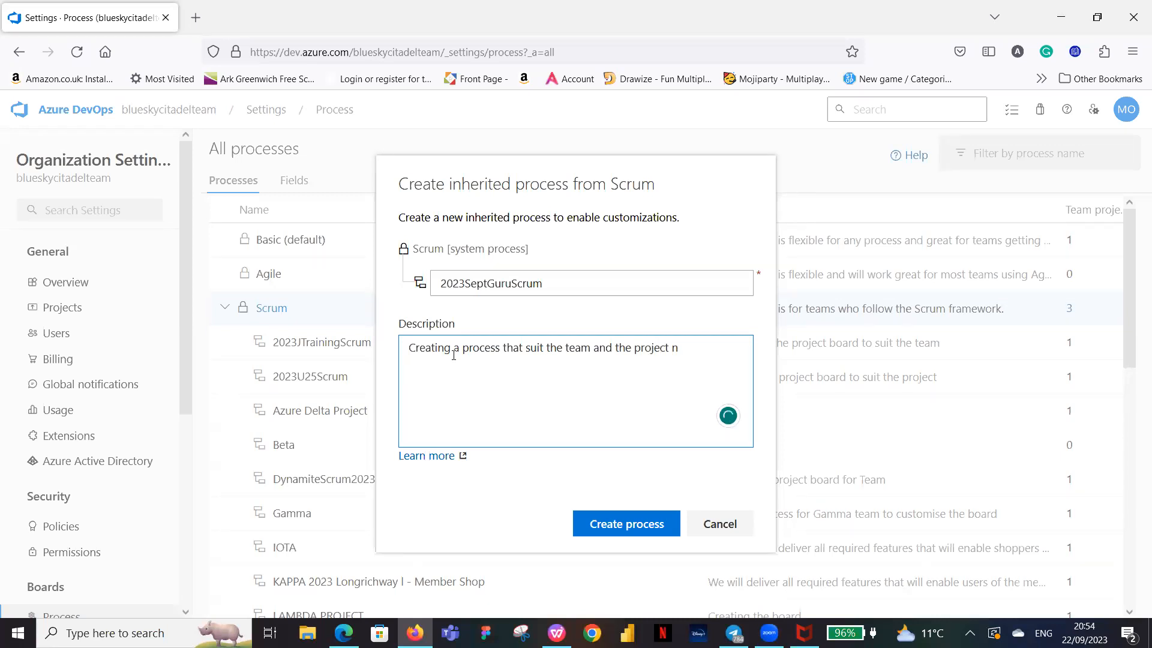
key(BackSpace)
text(manda)
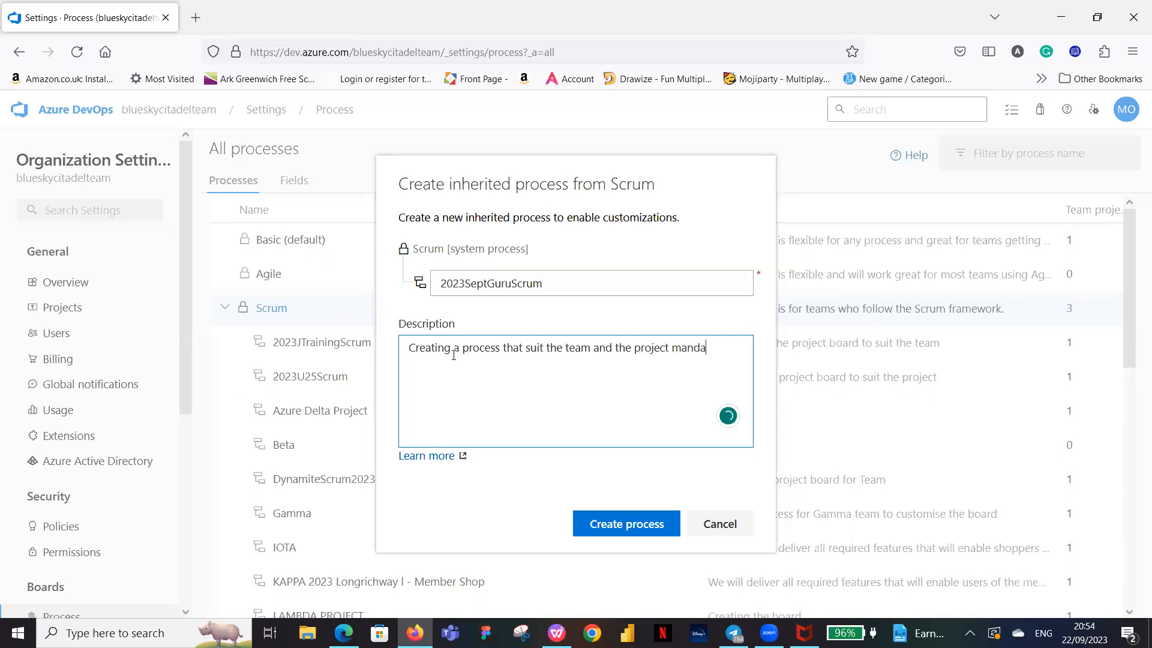
text(te)
mouse_move(536, 353)
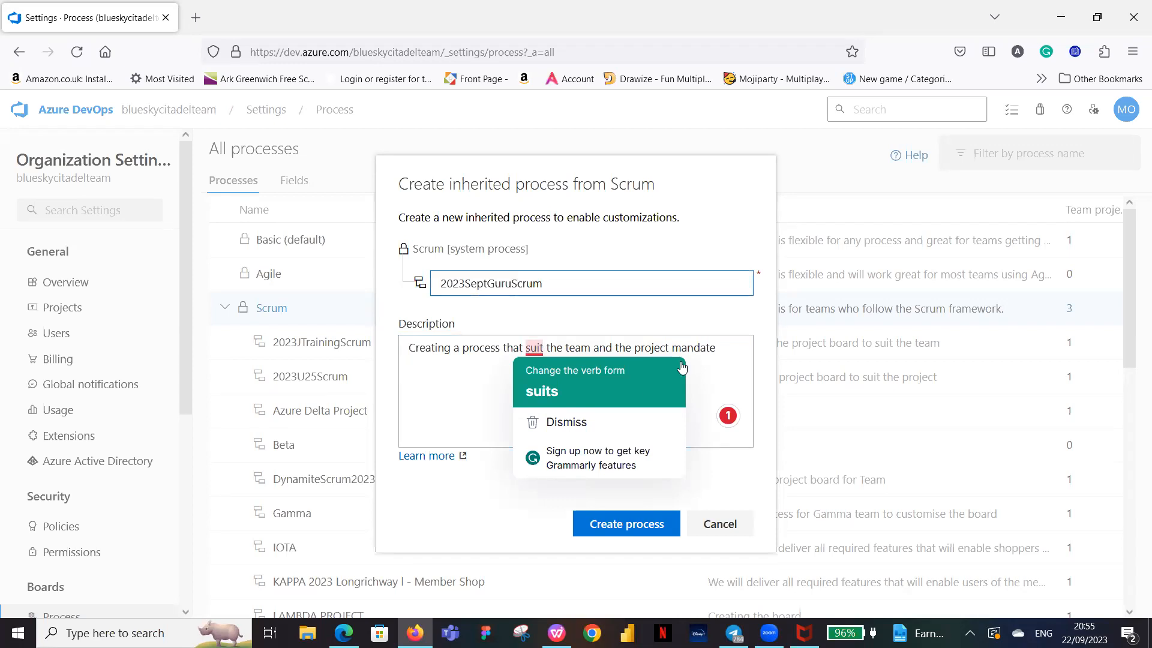
click(509, 378)
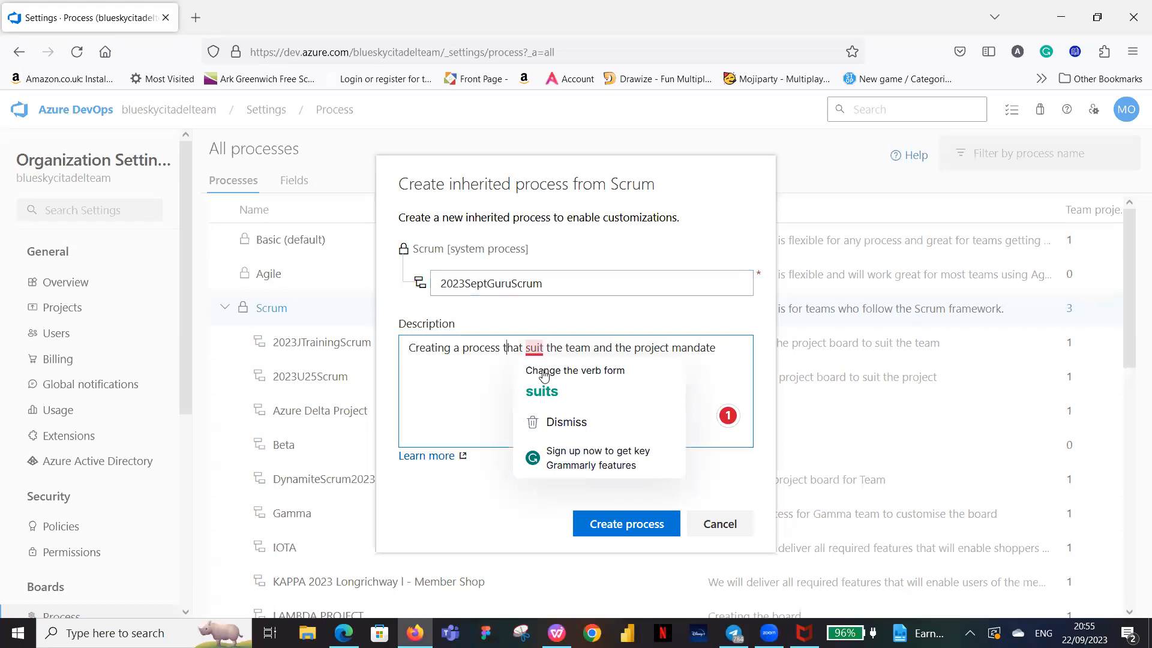
click(517, 284)
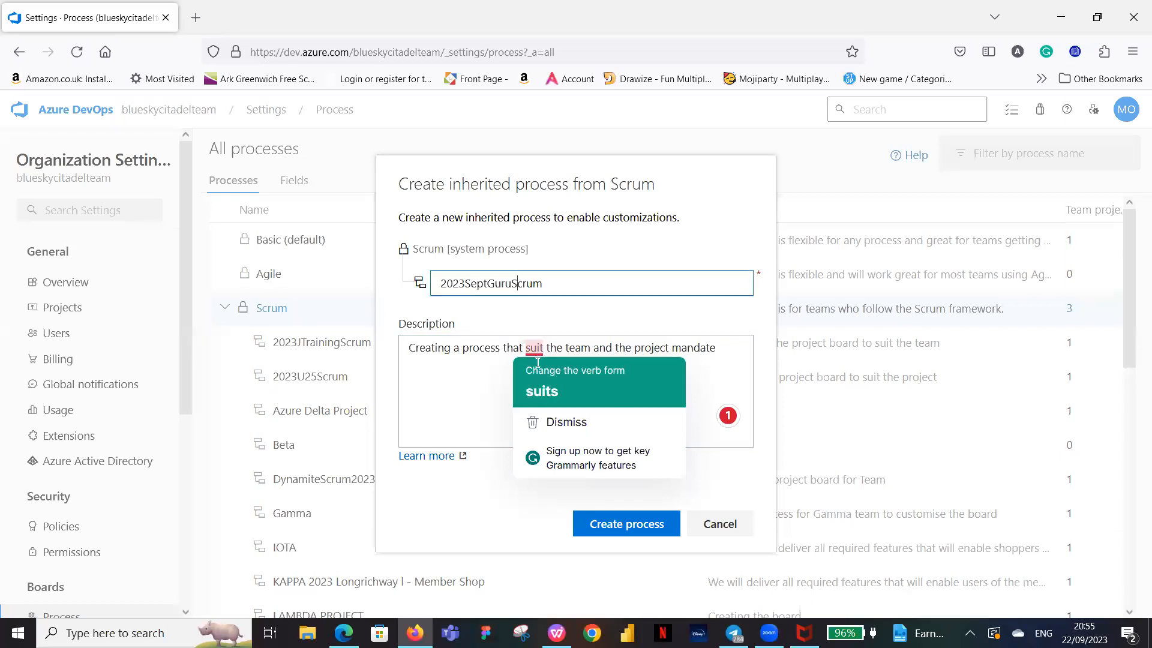
click(545, 349)
text(s)
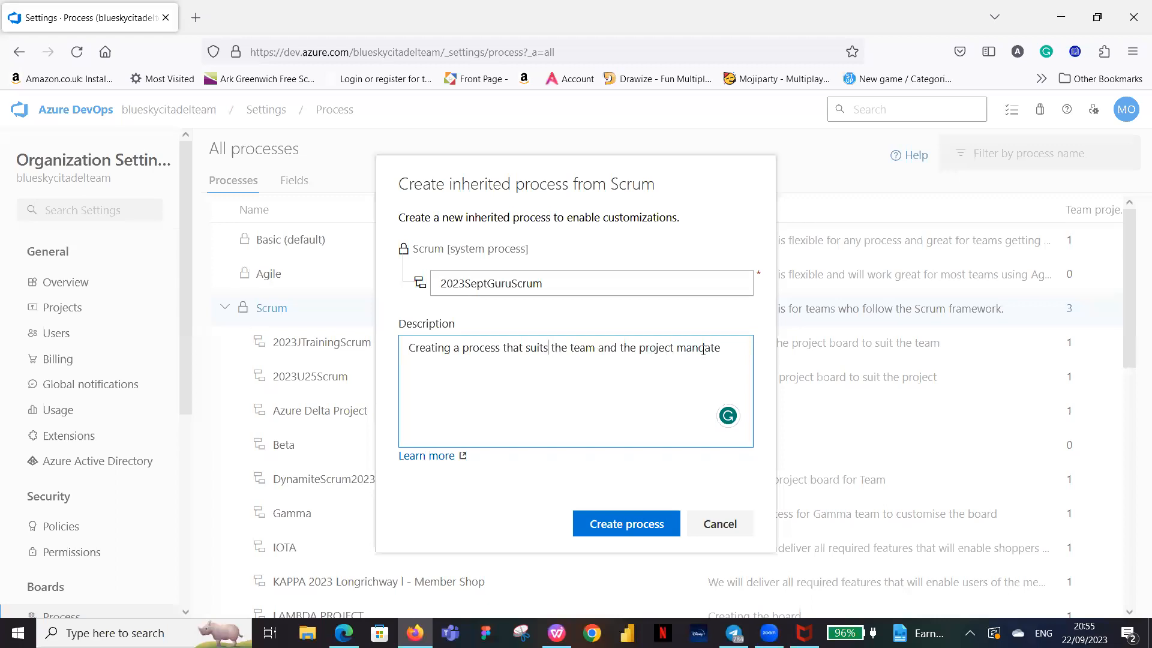
click(618, 526)
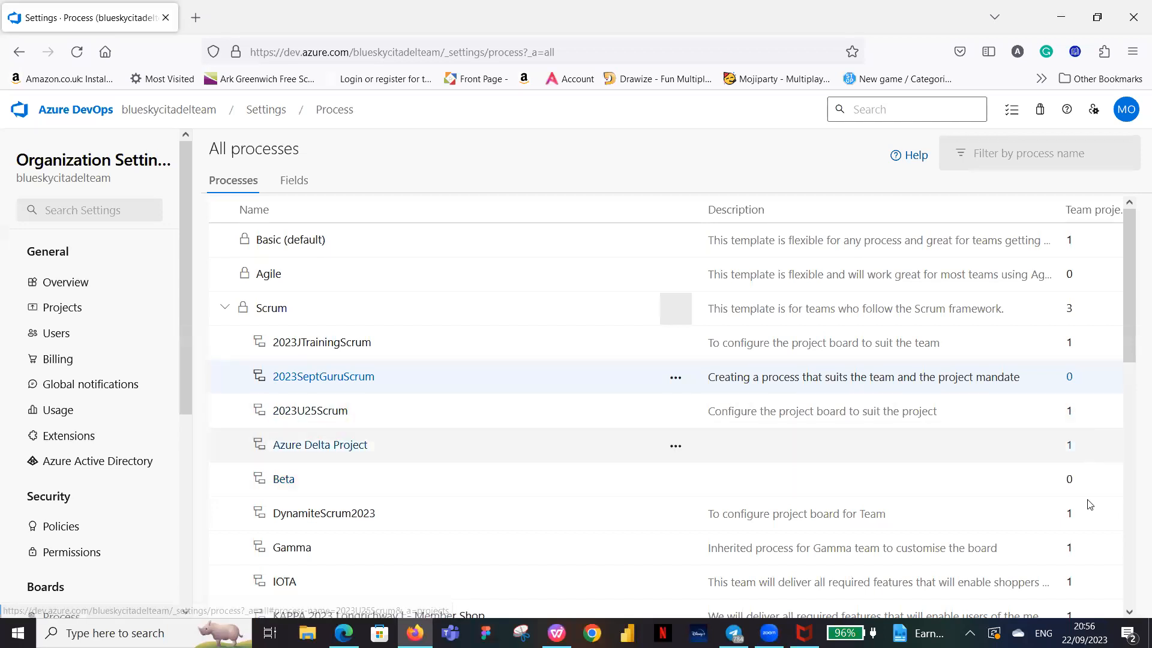
Look through the process list, and open the September Gurus Team settings from the organization's projects.
scroll(1077, 558, down, 5)
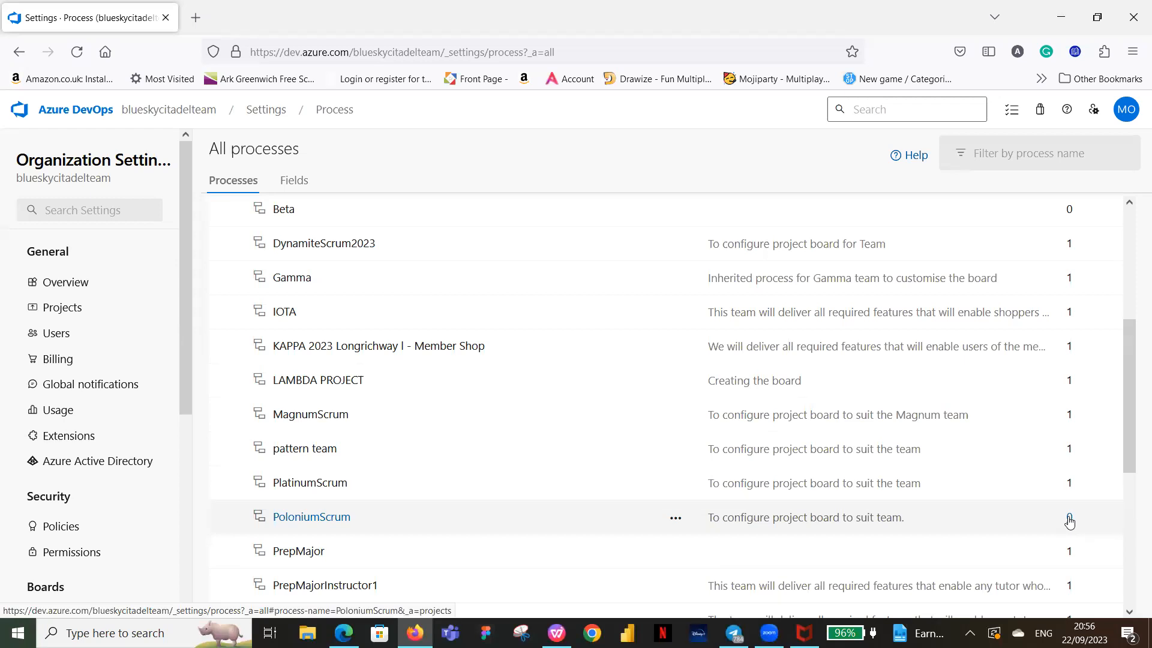
scroll(1069, 524, down, 5)
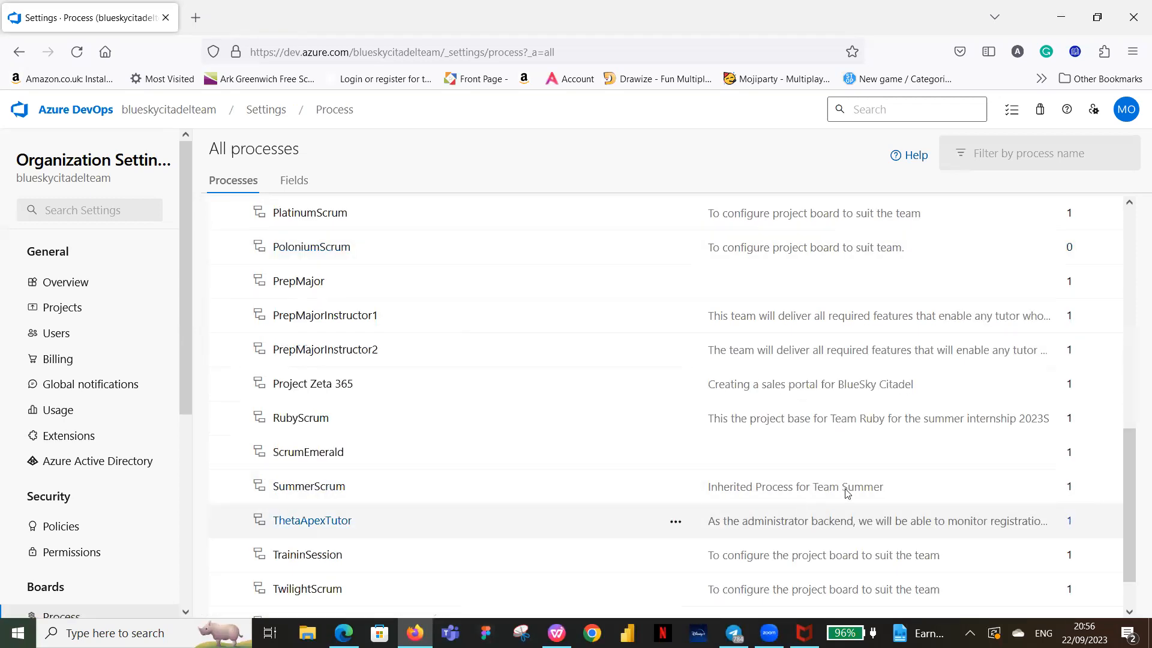
scroll(847, 491, up, 5)
scroll(858, 480, up, 3)
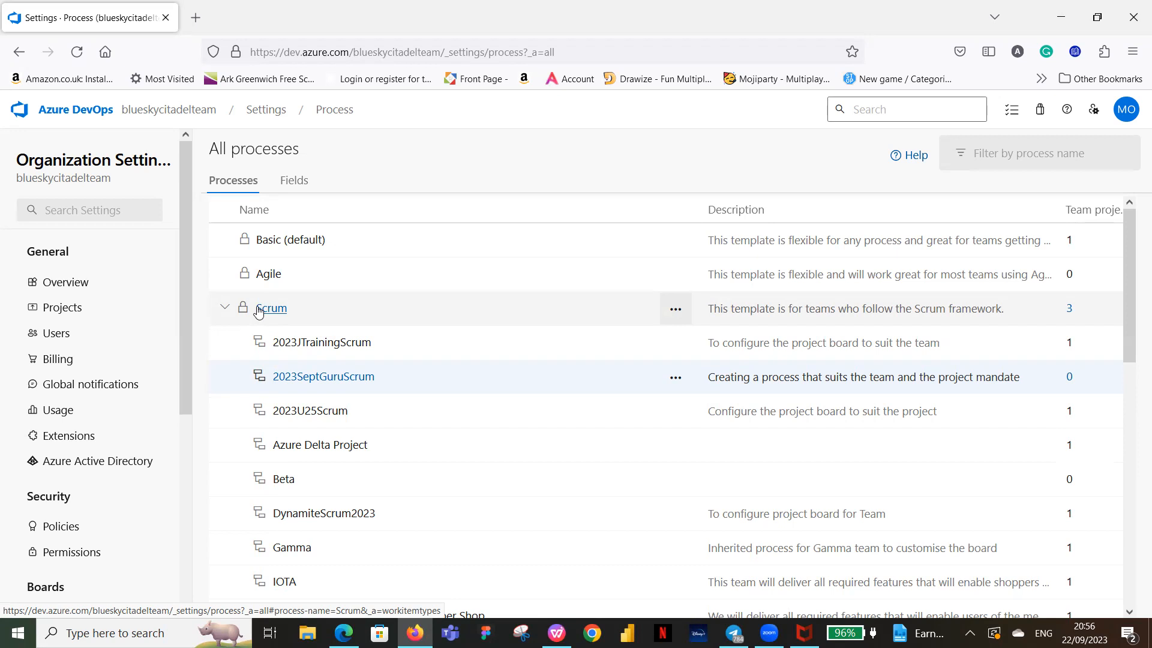
click(61, 306)
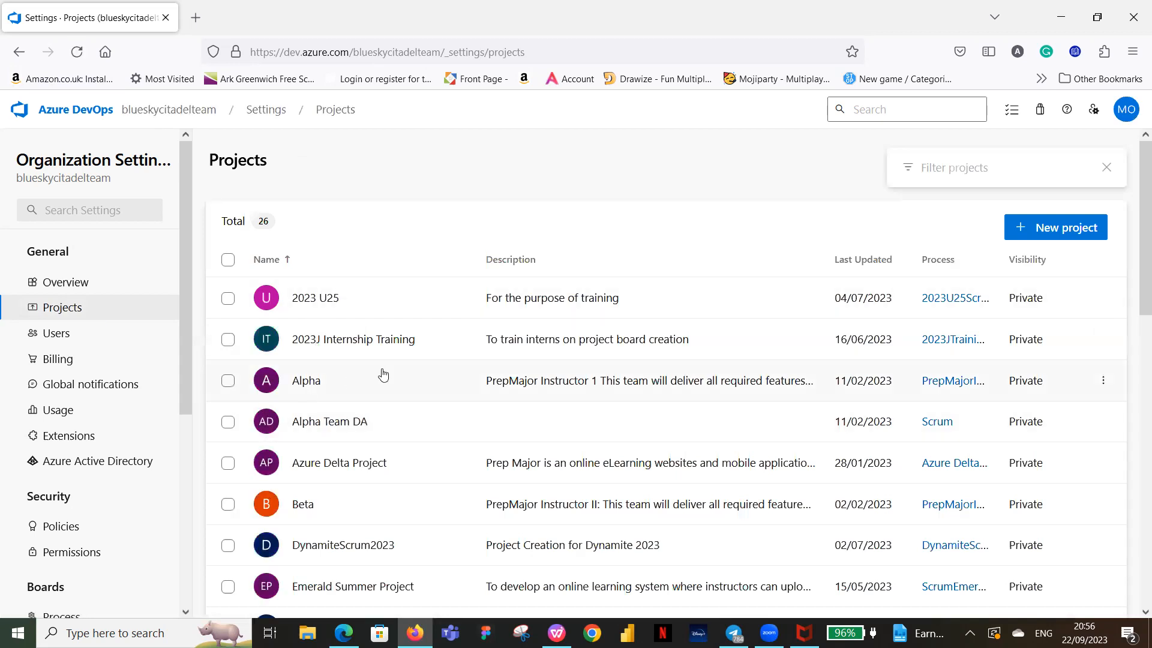
scroll(362, 375, down, 5)
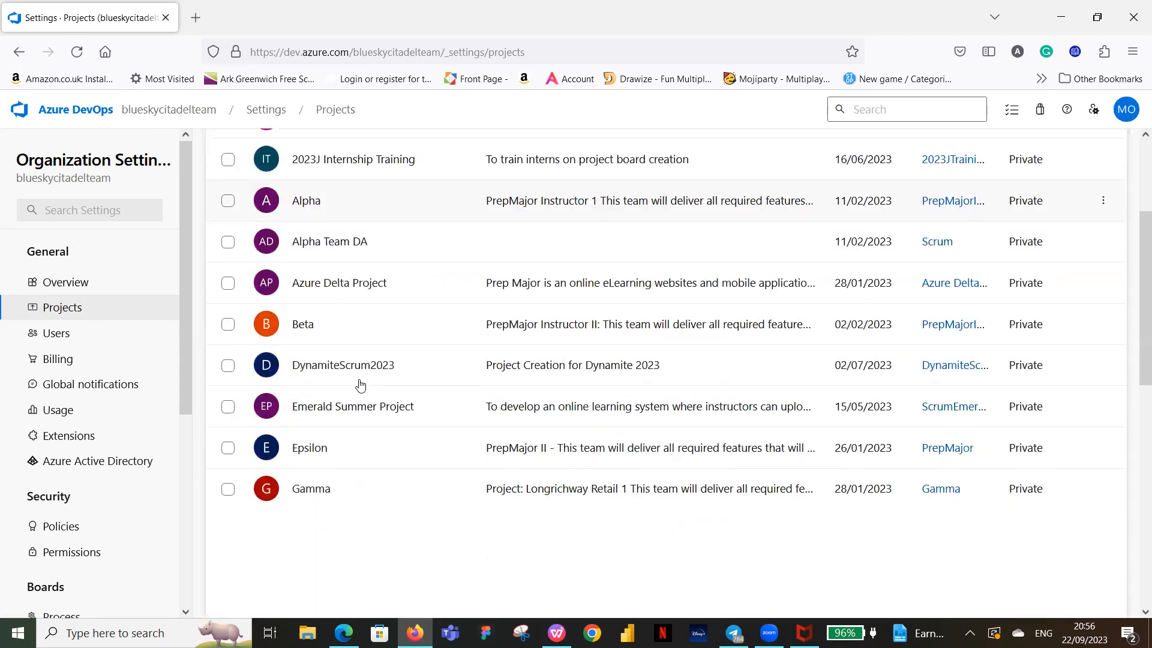
scroll(356, 374, down, 8)
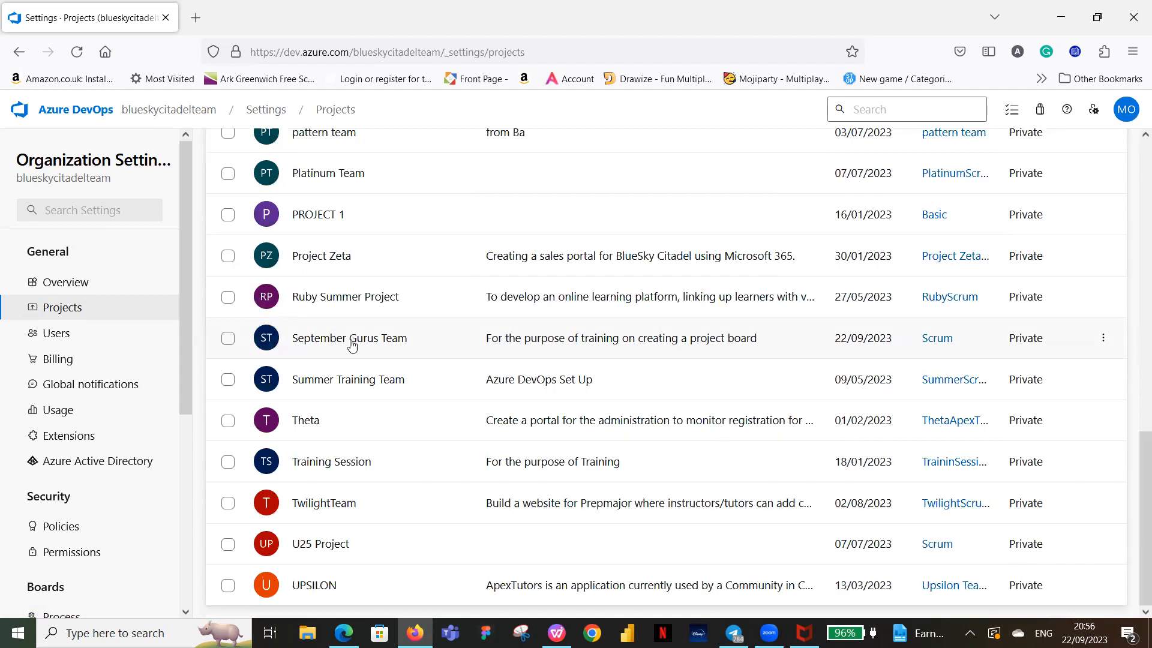
click(313, 344)
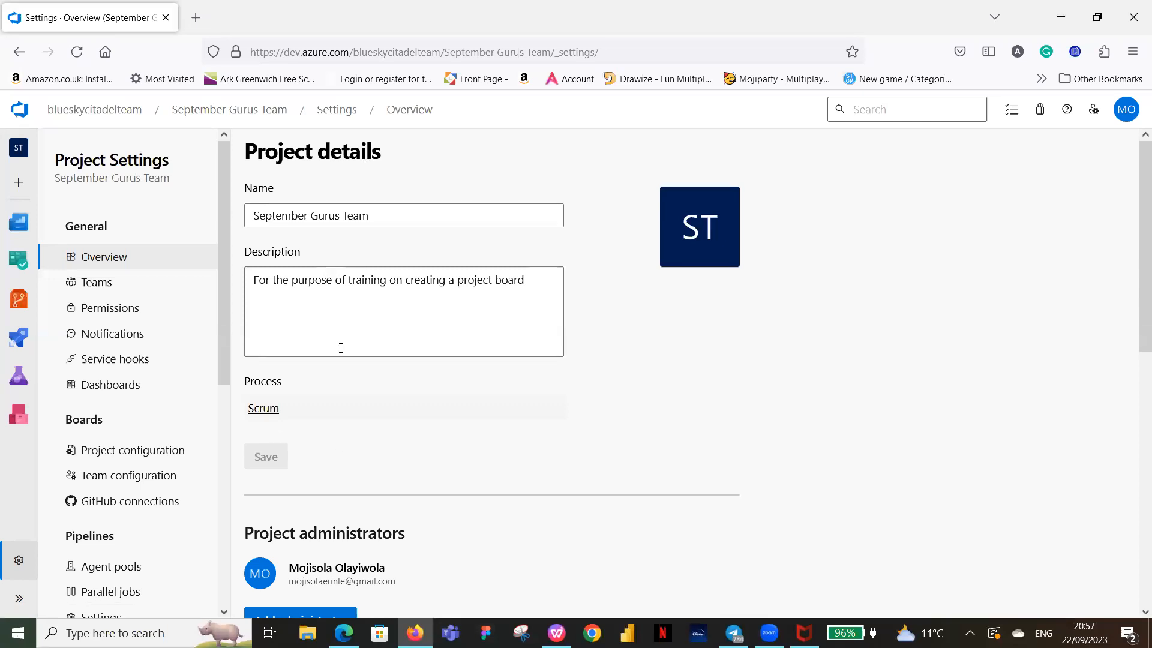
Change the September Gurus Team project's process from Scrum to 2023SeptGuruScrum and save the change.
click(264, 409)
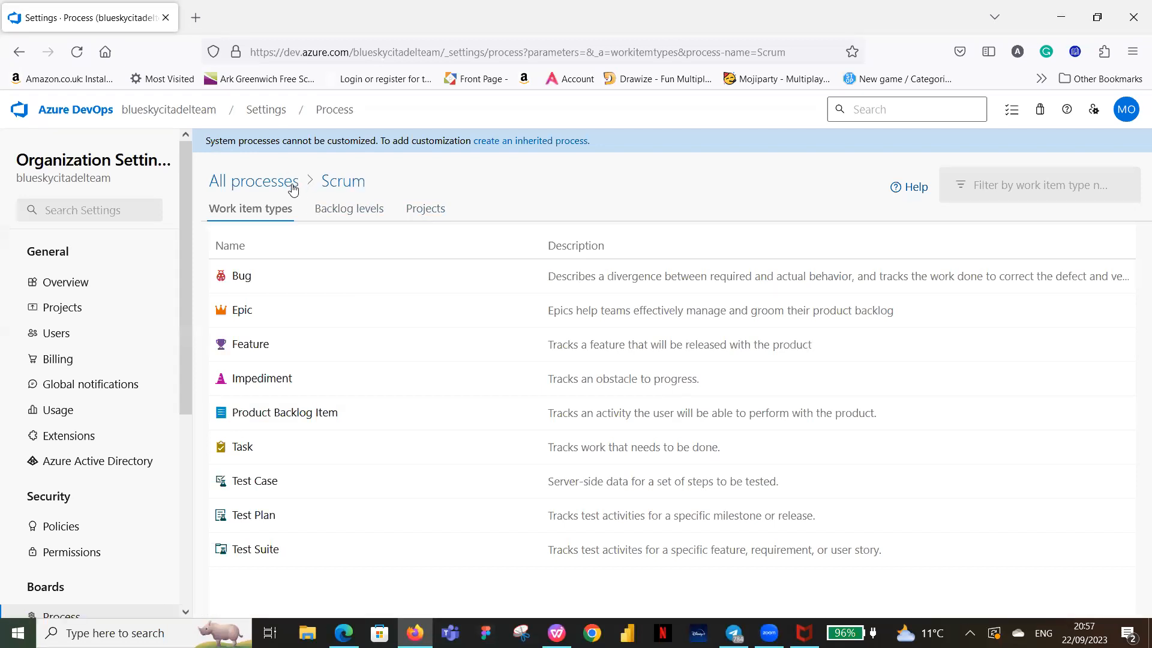
click(424, 211)
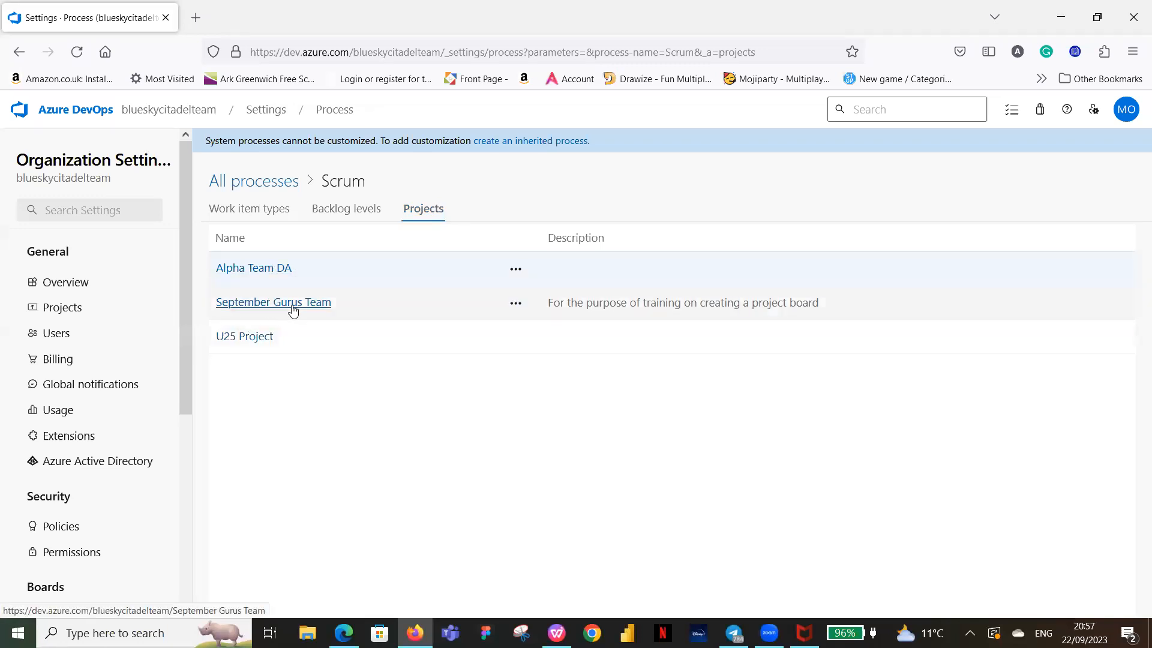
click(516, 304)
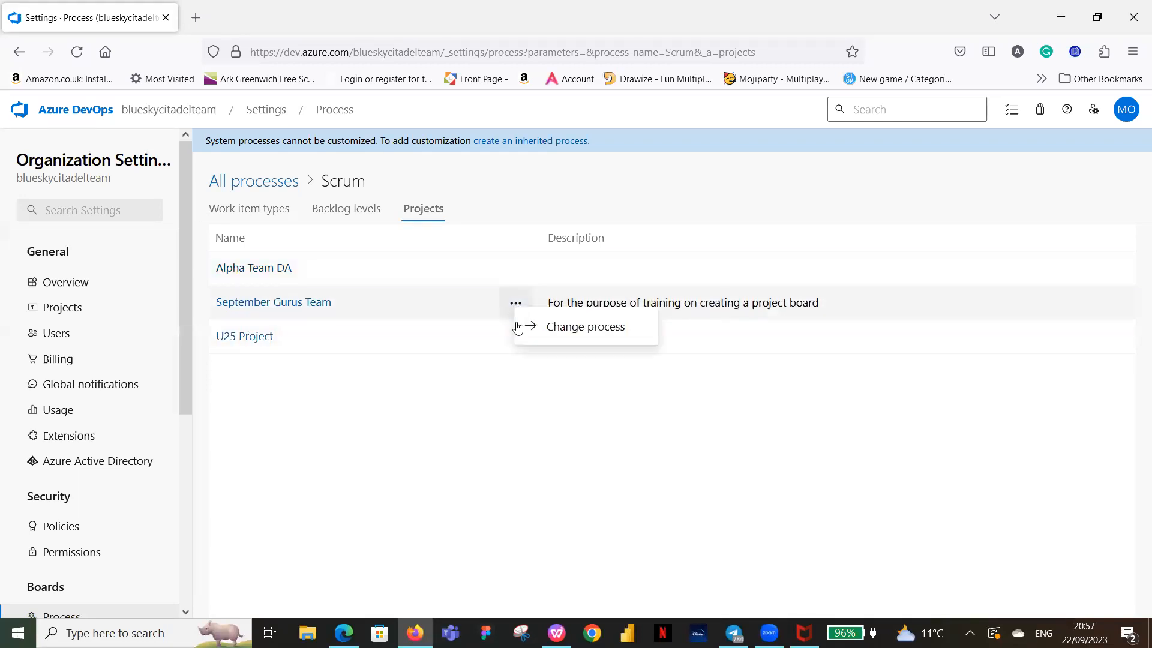
click(586, 327)
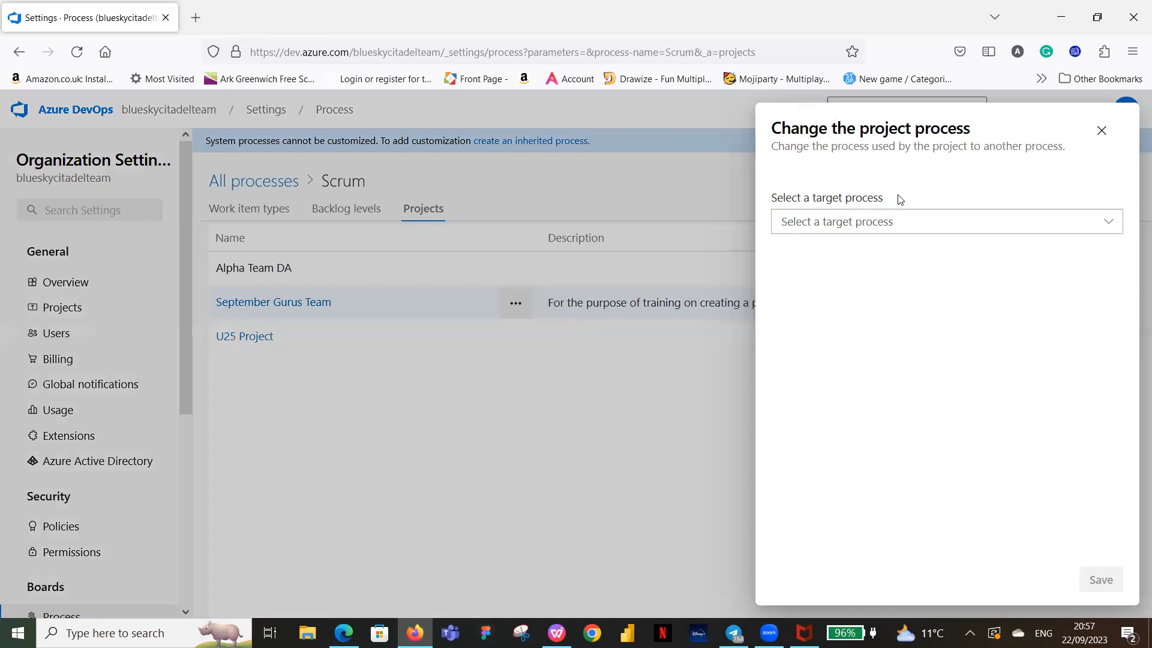
click(1111, 225)
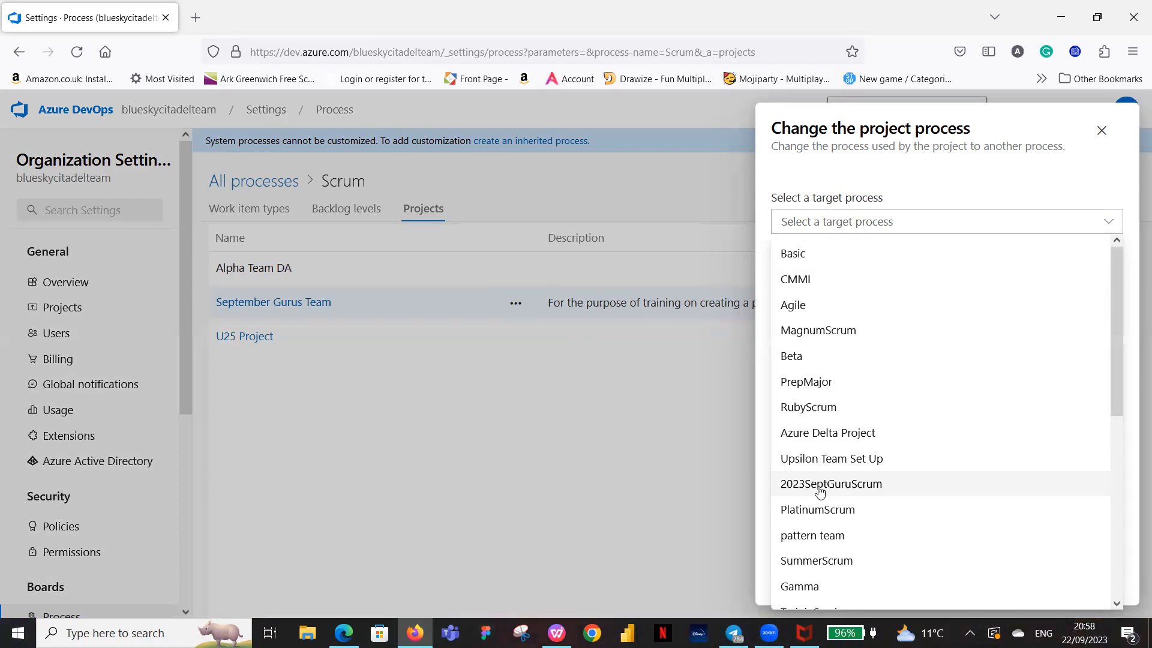
click(869, 486)
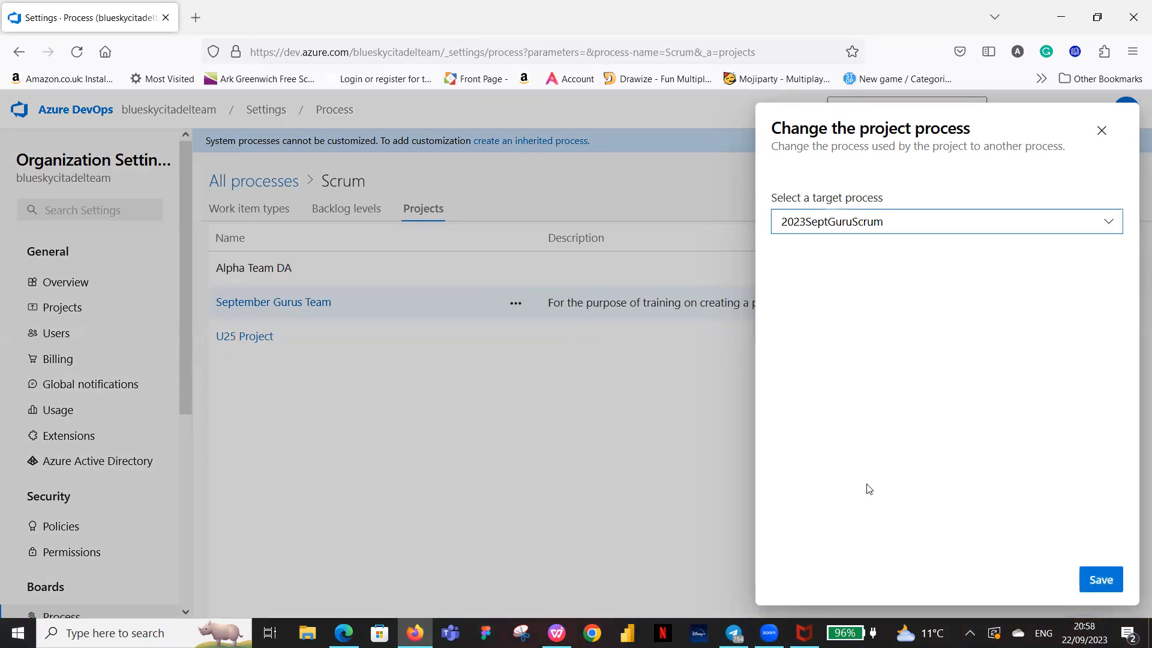
click(1103, 585)
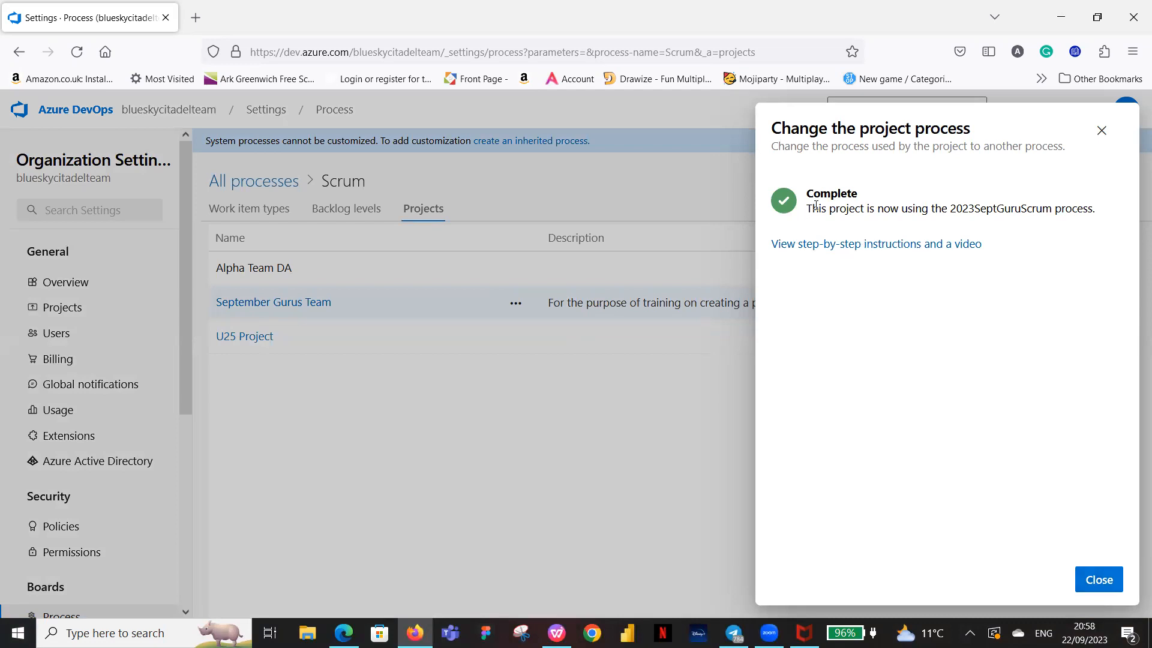
click(1102, 580)
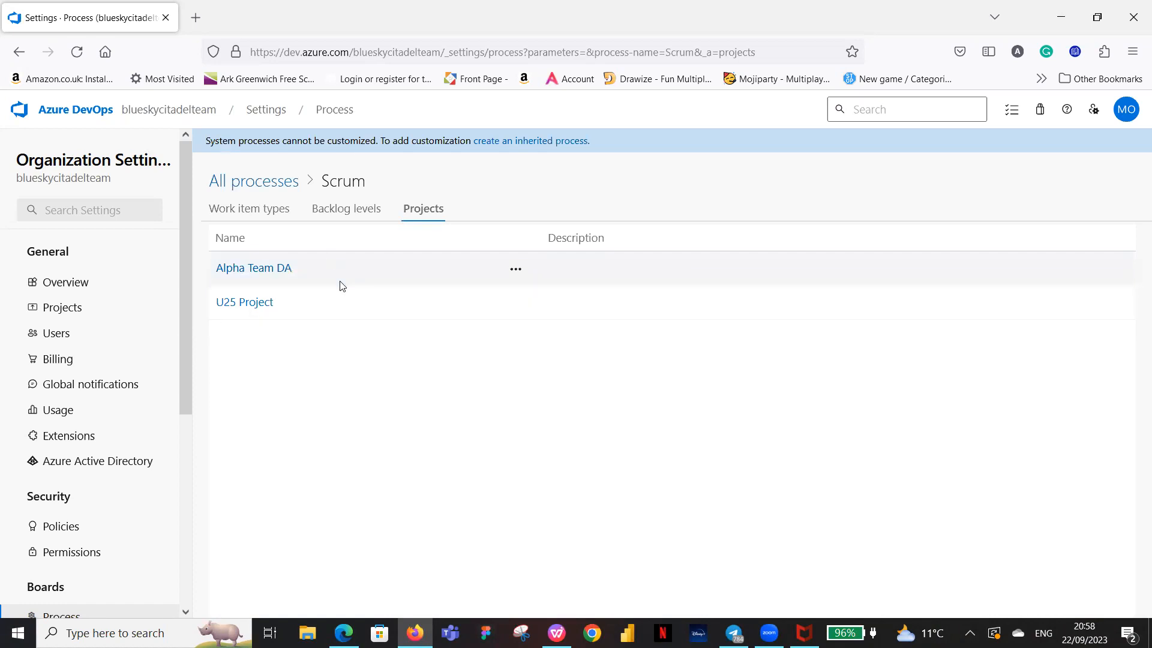
Return to the list of all processes, and open the September Gurus Team settings overview from the organization's projects.
click(252, 187)
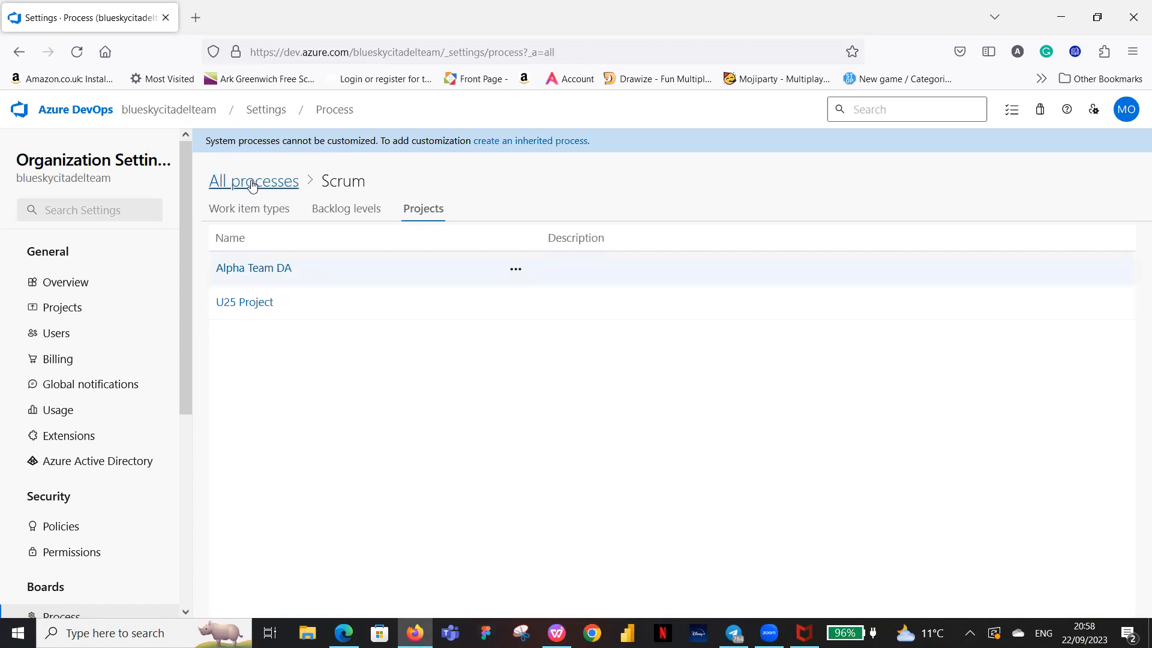
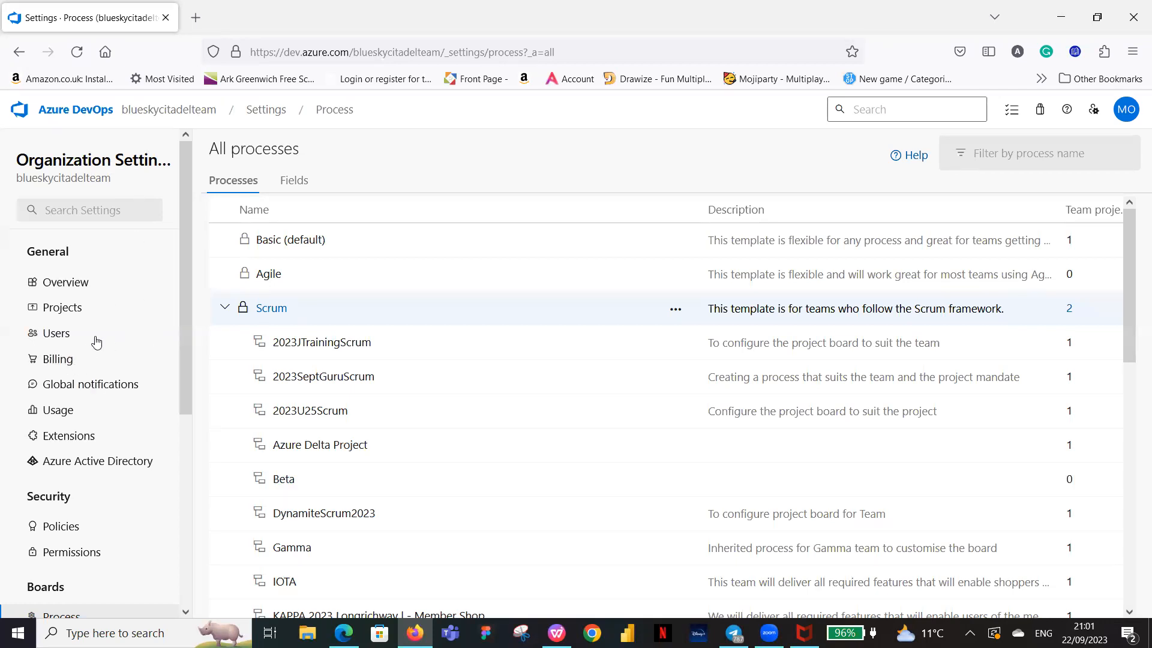
click(58, 313)
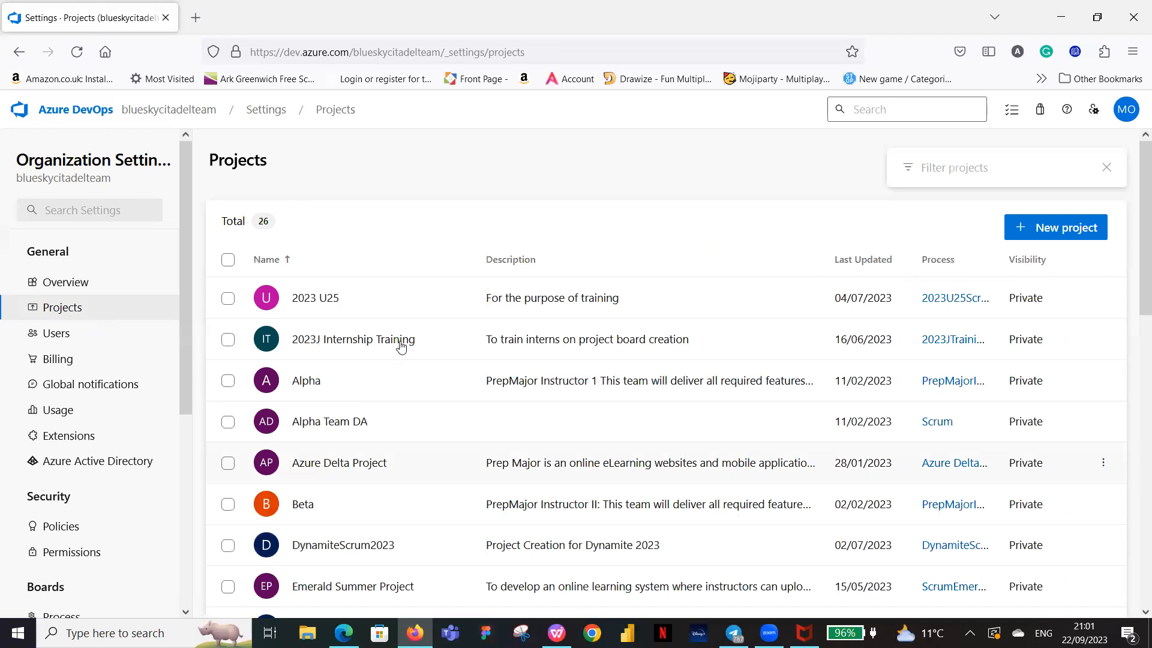
scroll(401, 347, down, 10)
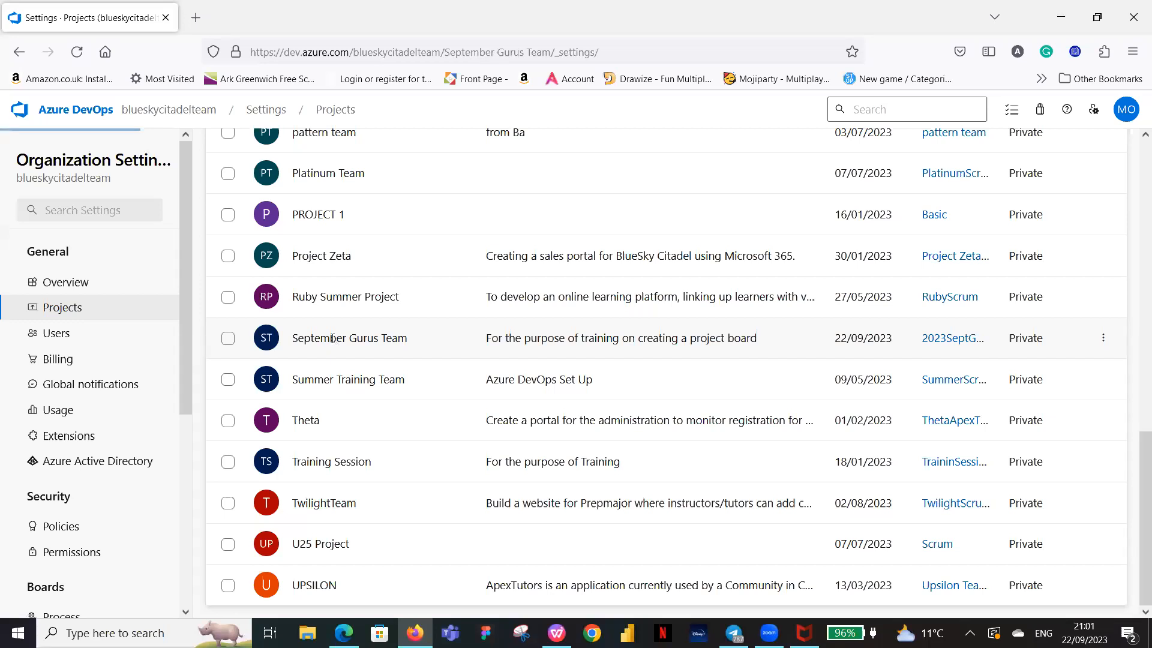
click(331, 339)
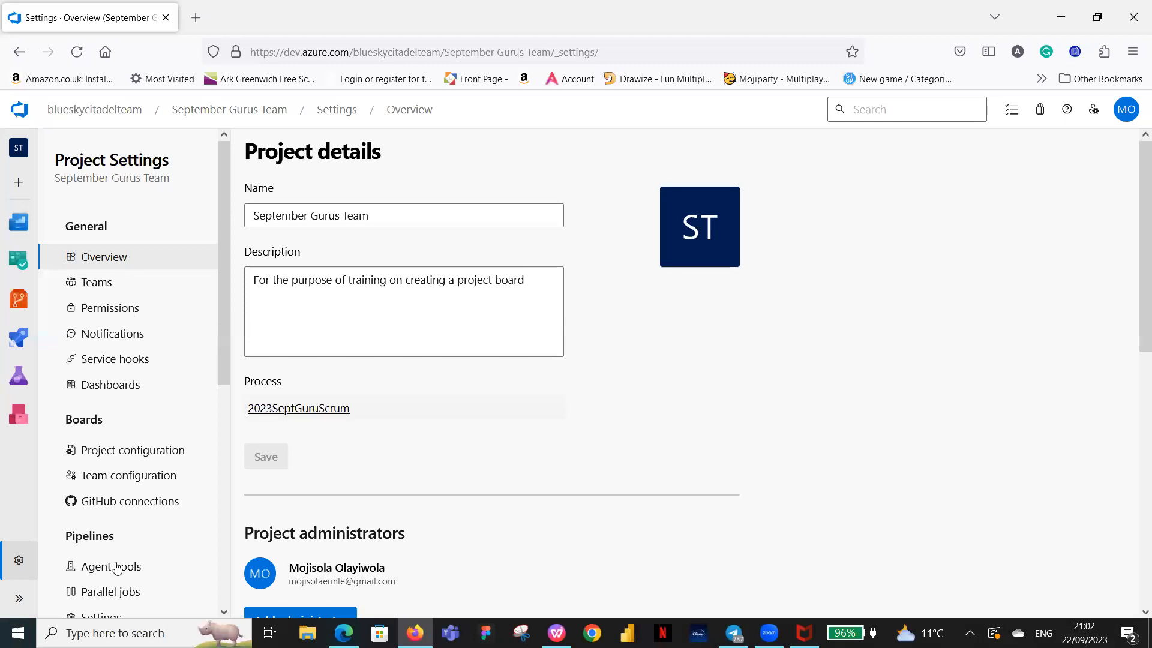
click(116, 258)
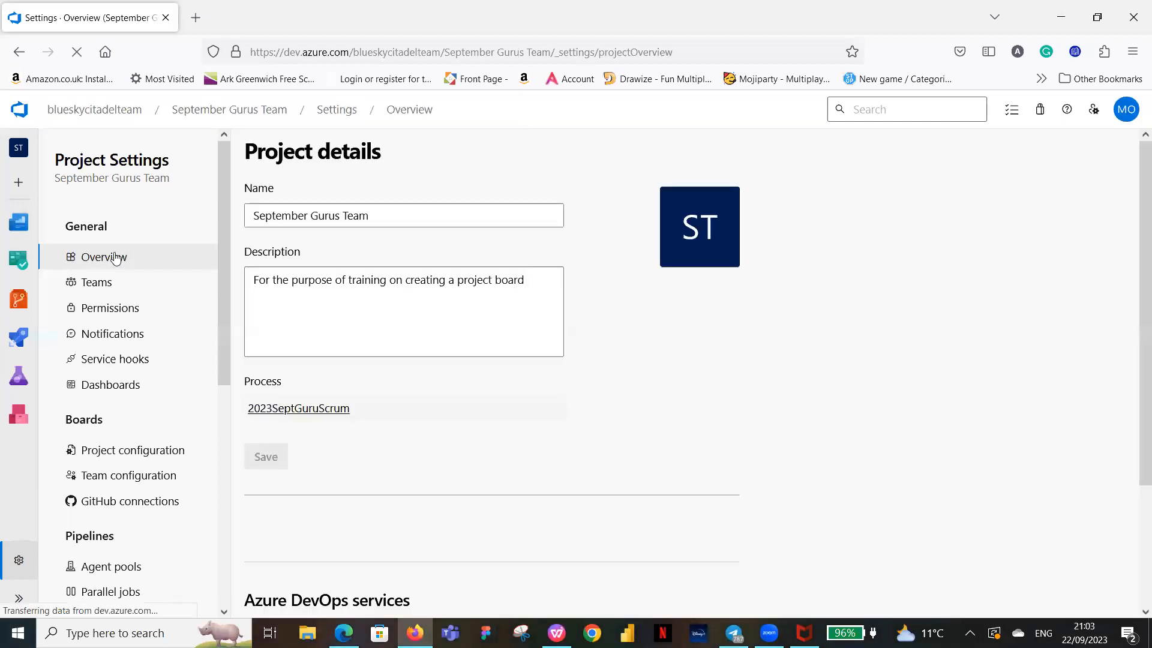
scroll(291, 319, down, 5)
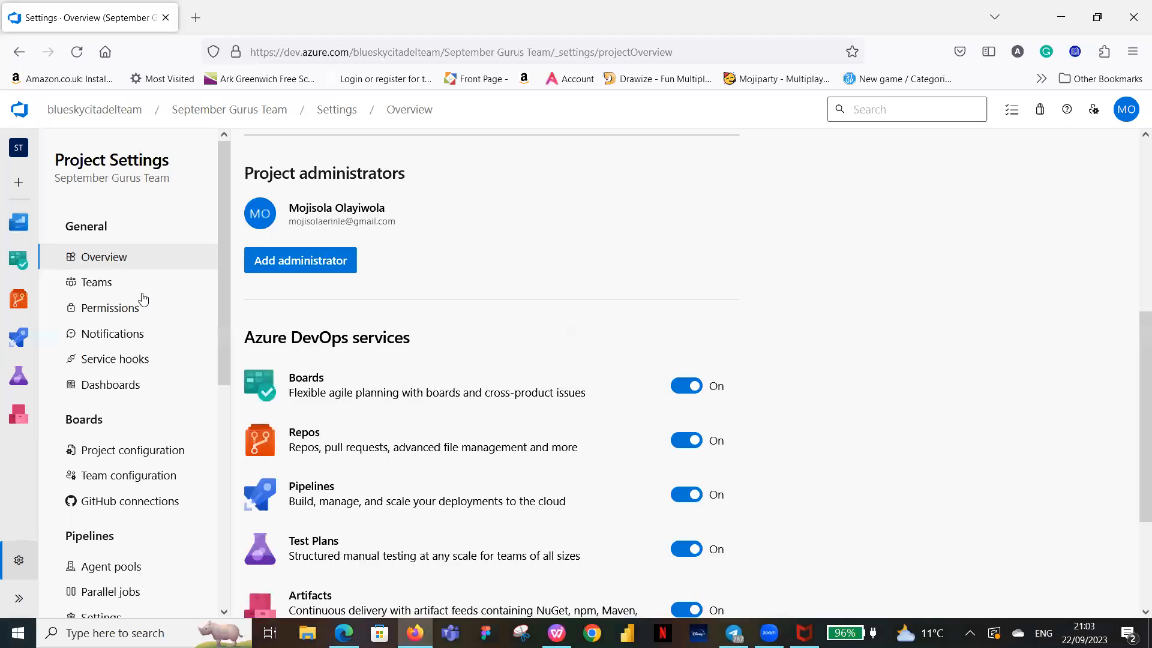
Allow the September Gurus Team's members to create and edit dashboards in the project's dashboard permissions.
click(111, 387)
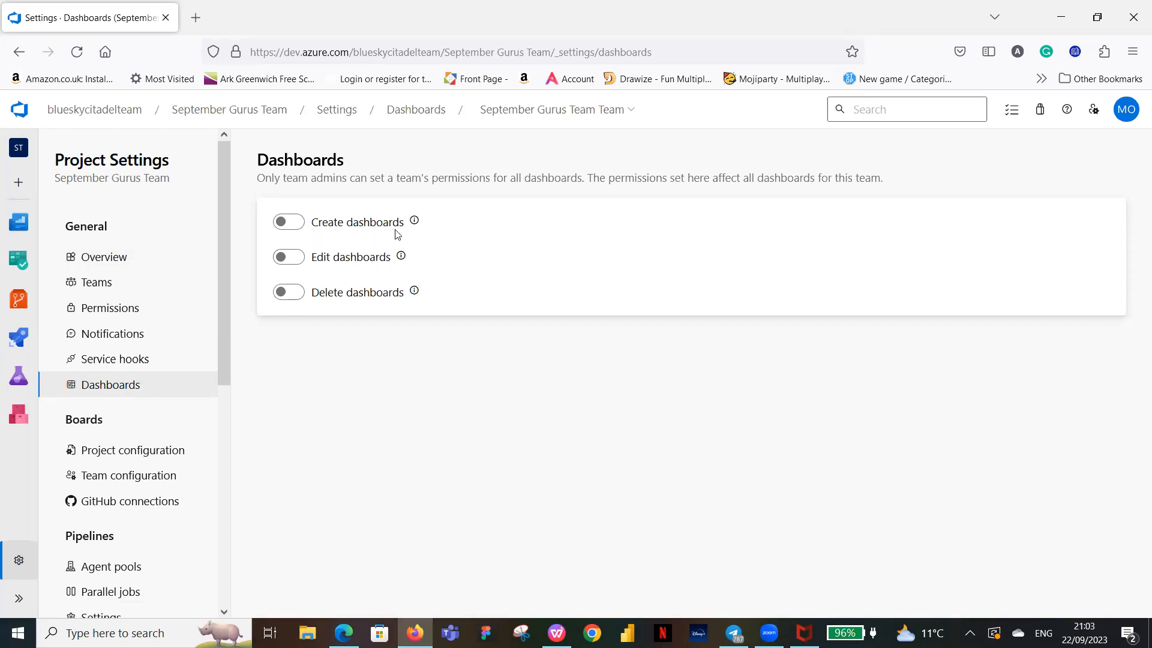
click(299, 226)
click(295, 263)
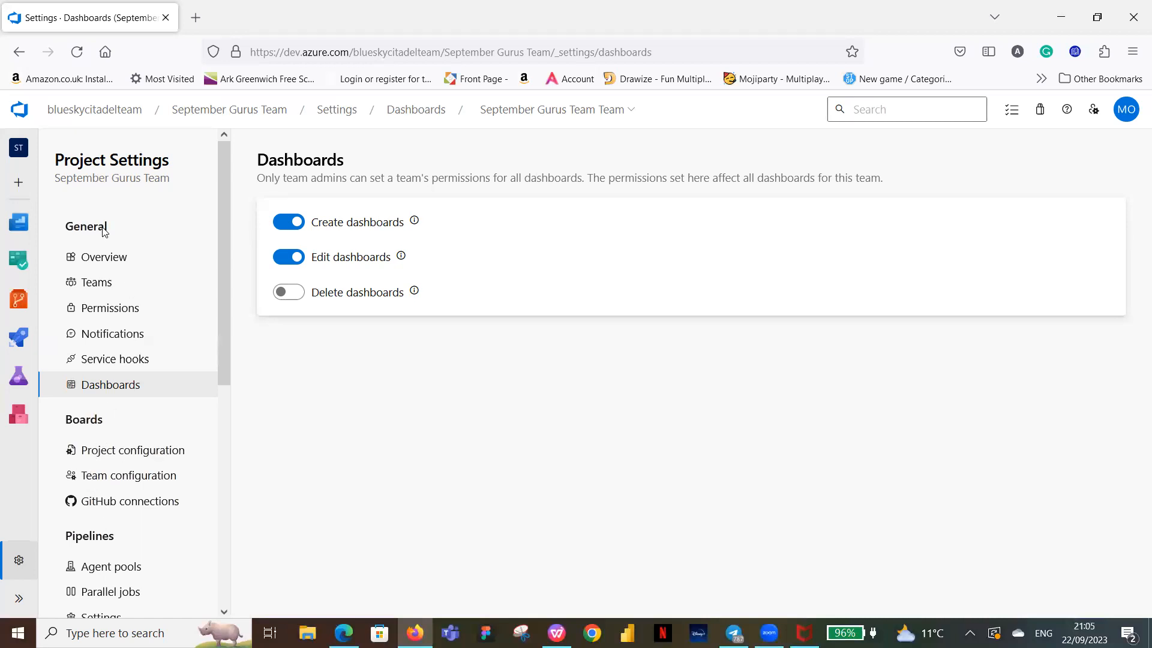
Review the project overview from the details and administrators down to the Azure DevOps services and project deletion option.
click(100, 263)
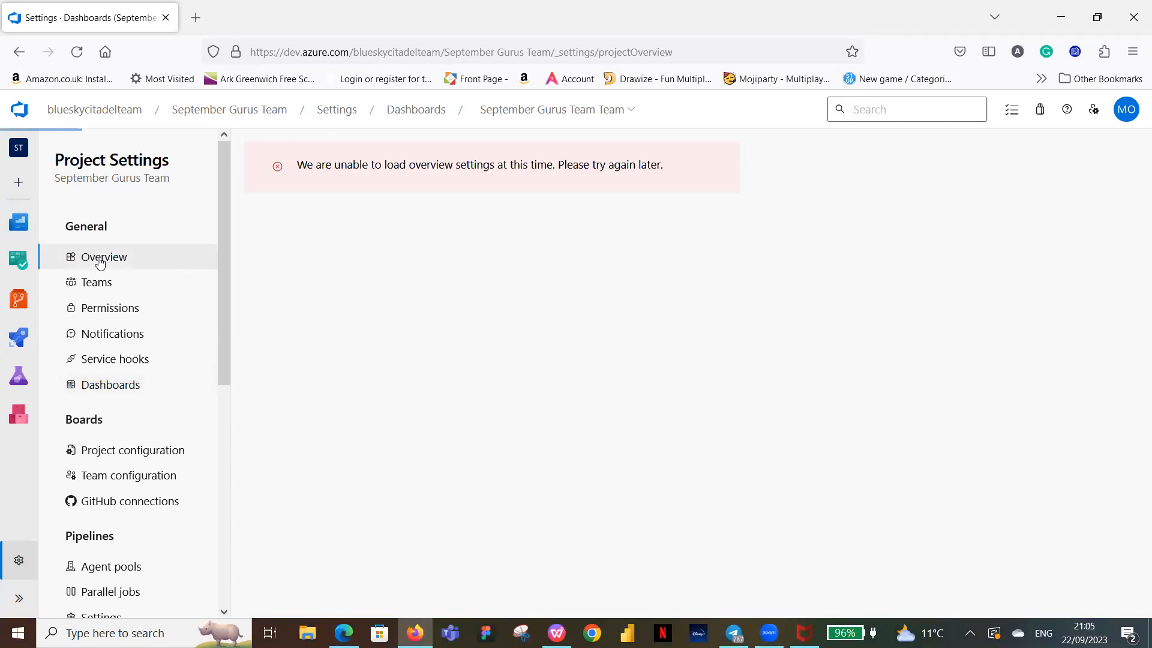
click(100, 262)
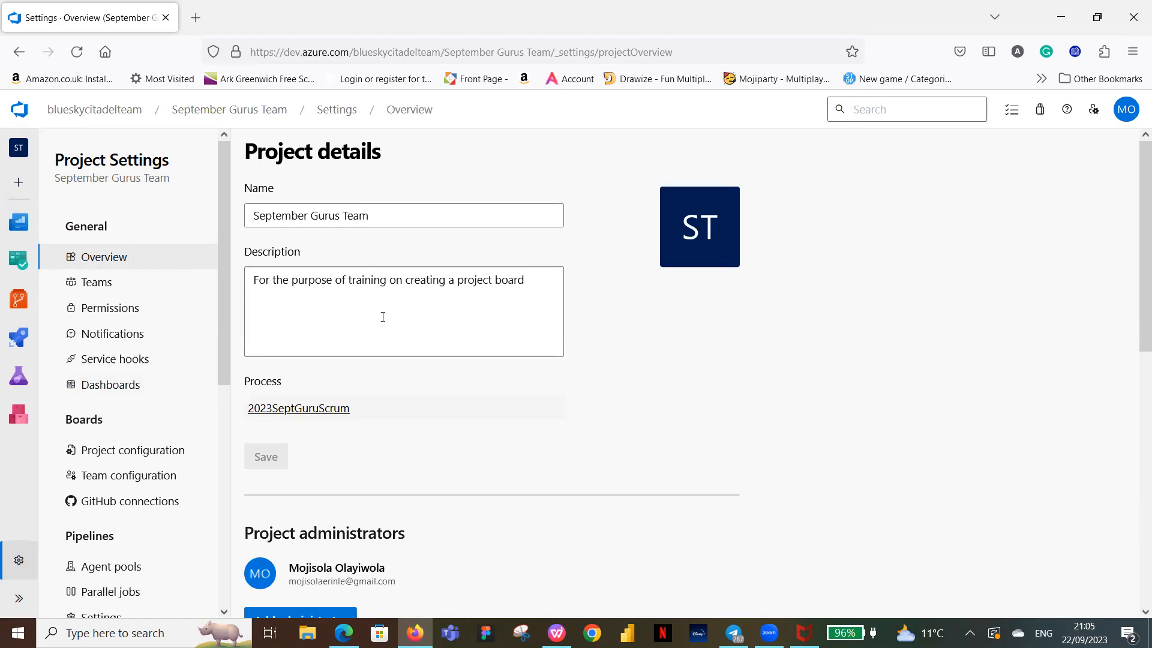
scroll(509, 517, down, 1)
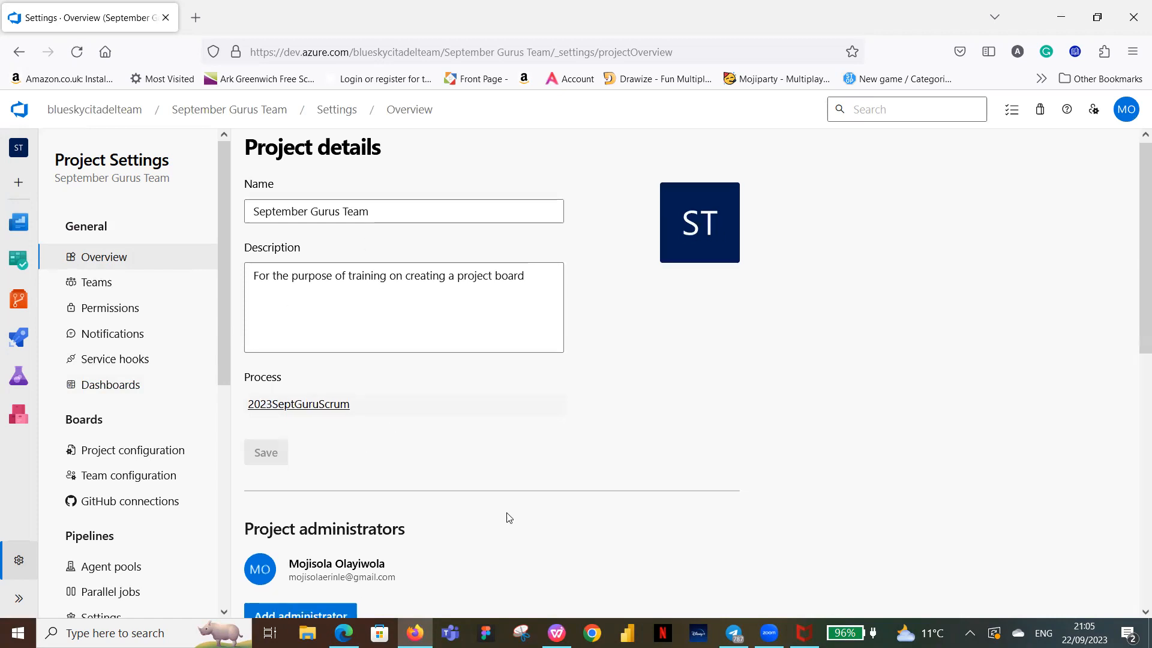
scroll(510, 518, down, 1)
scroll(536, 428, down, 5)
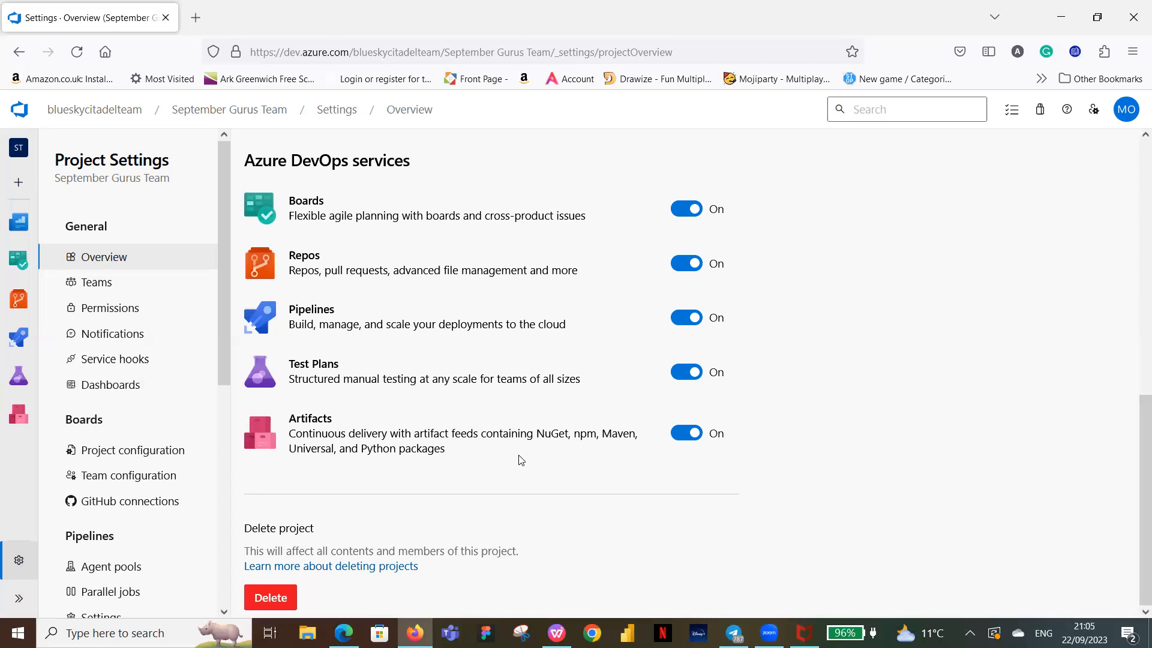
scroll(522, 459, up, 7)
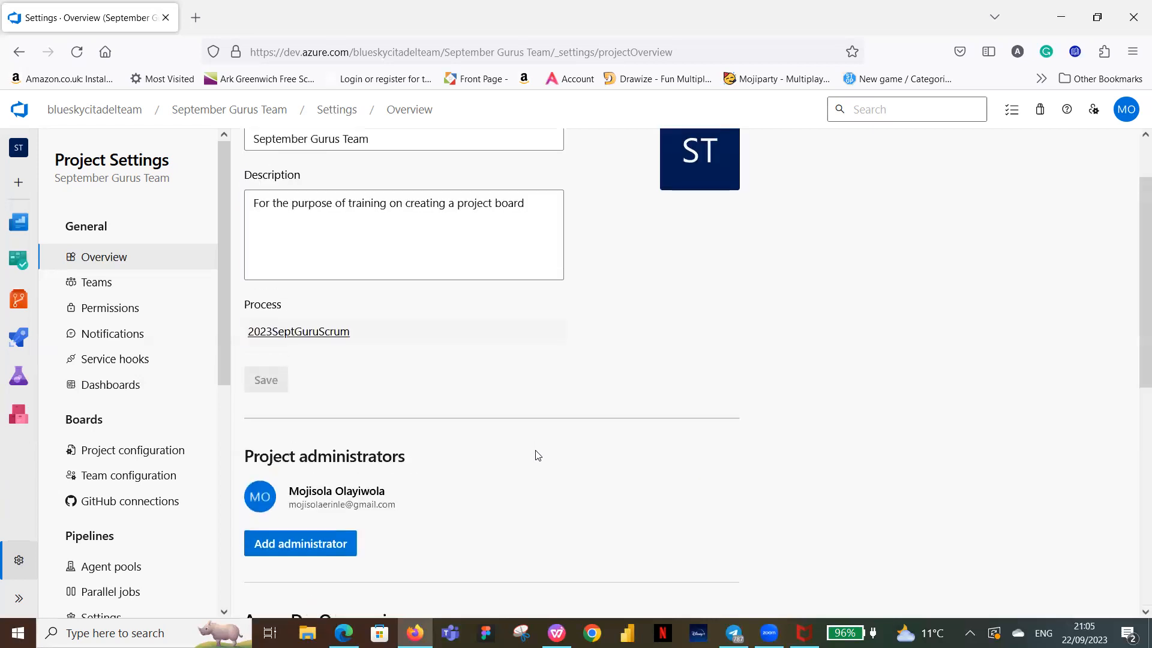
scroll(538, 455, up, 1)
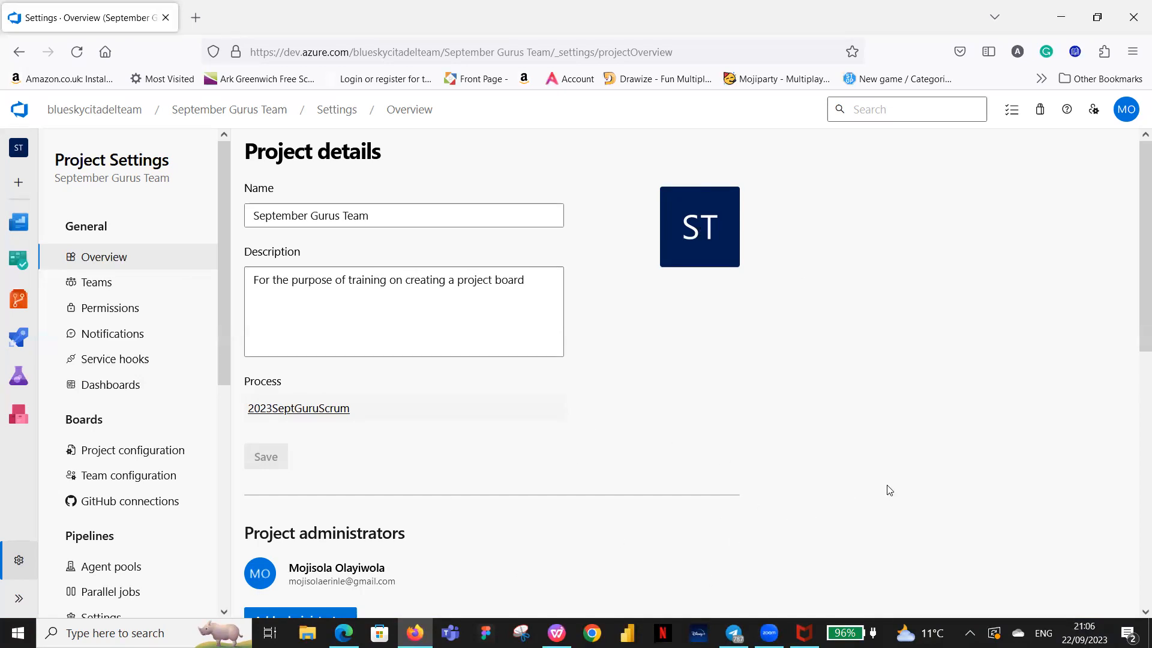
Open the default September Gurus Team Team from the project's teams and review its full member list.
click(93, 289)
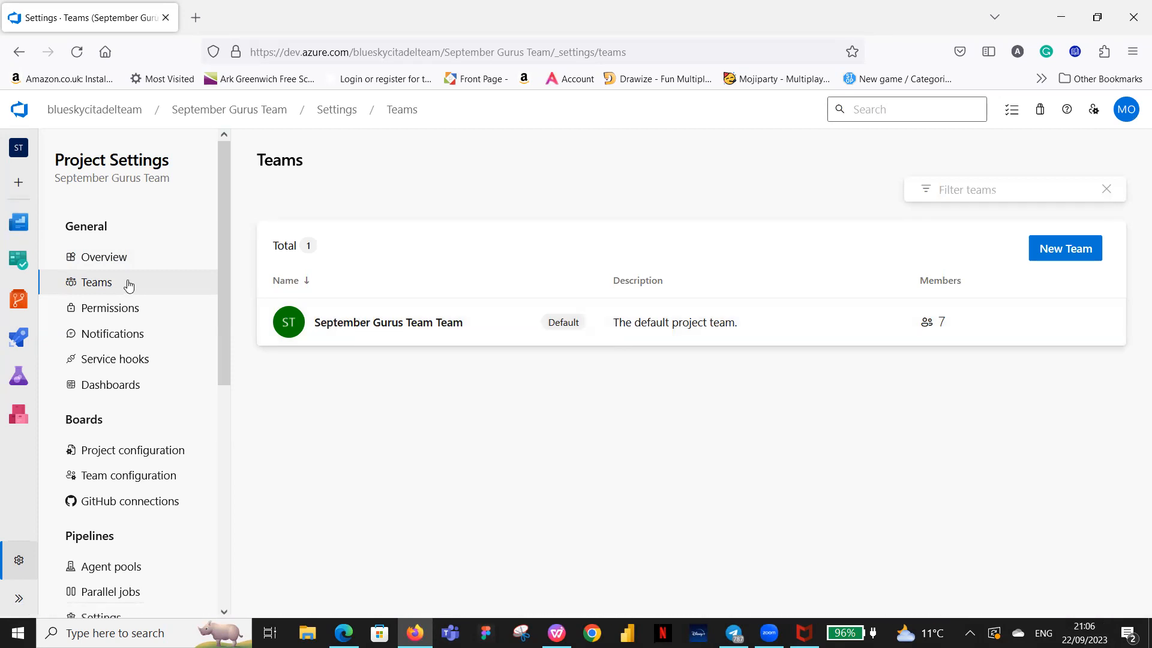
click(354, 324)
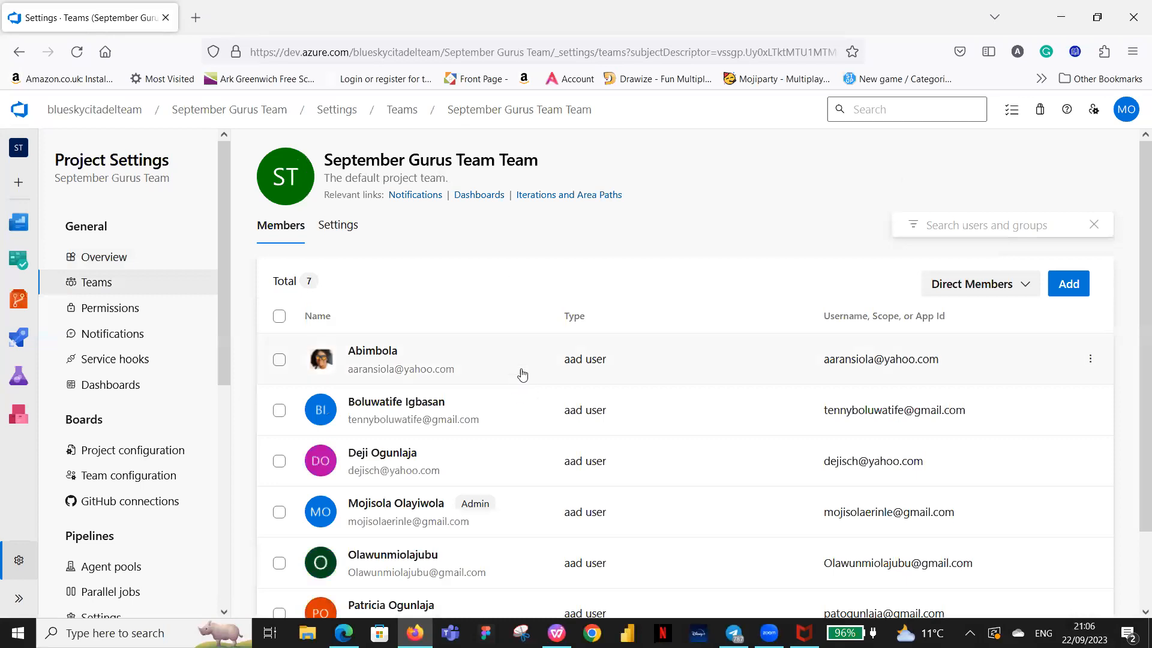
scroll(517, 377, down, 2)
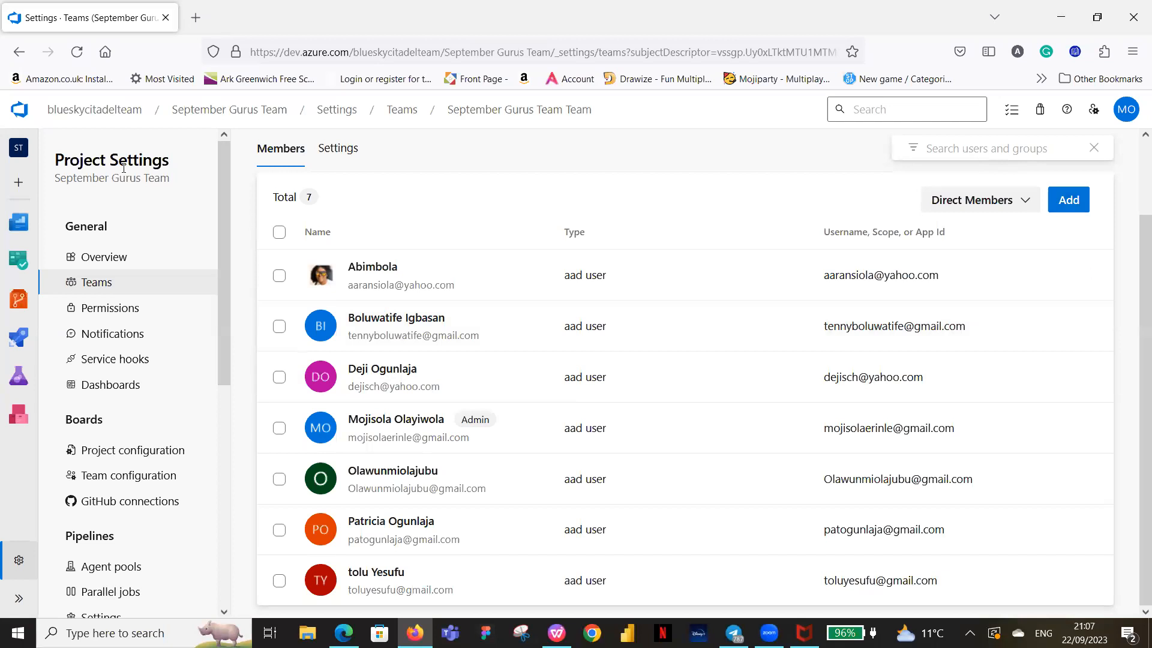
Reopen the default team's member list, examine the form for inviting members without adding anyone, and return to the teams list.
click(104, 285)
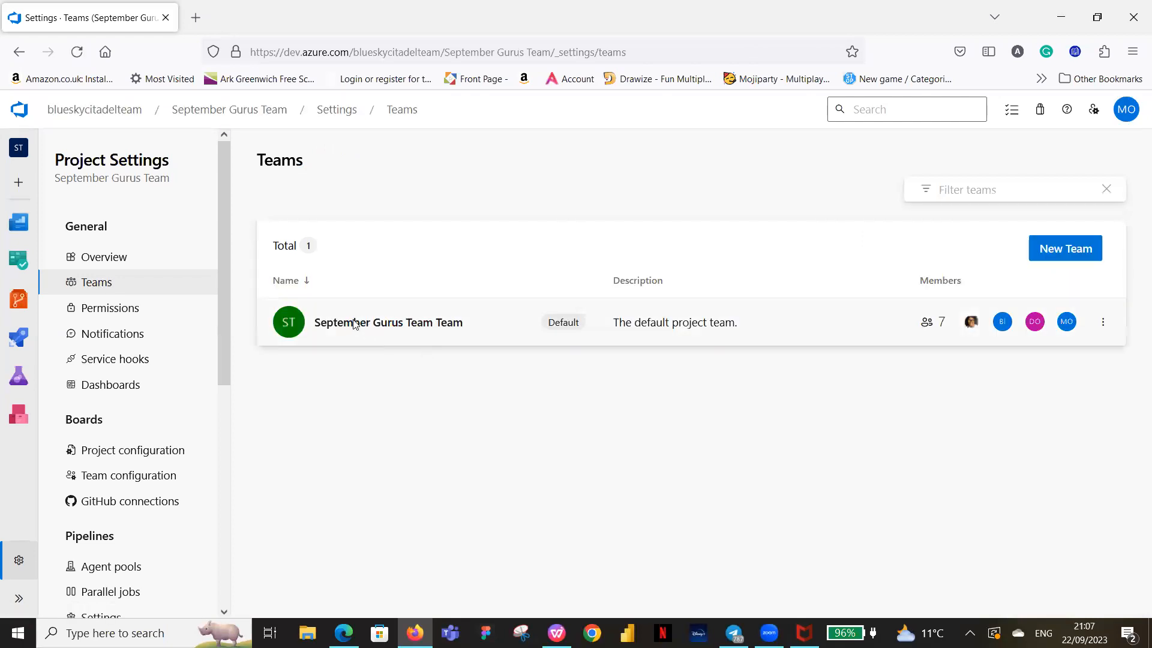
click(352, 324)
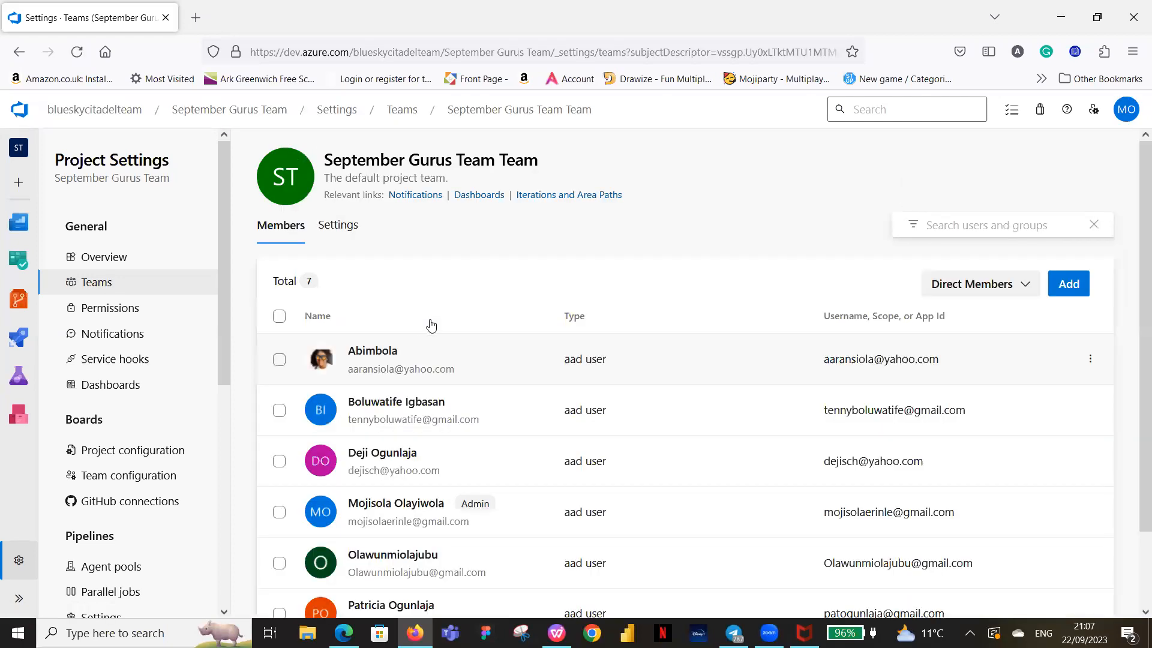
scroll(429, 327, down, 2)
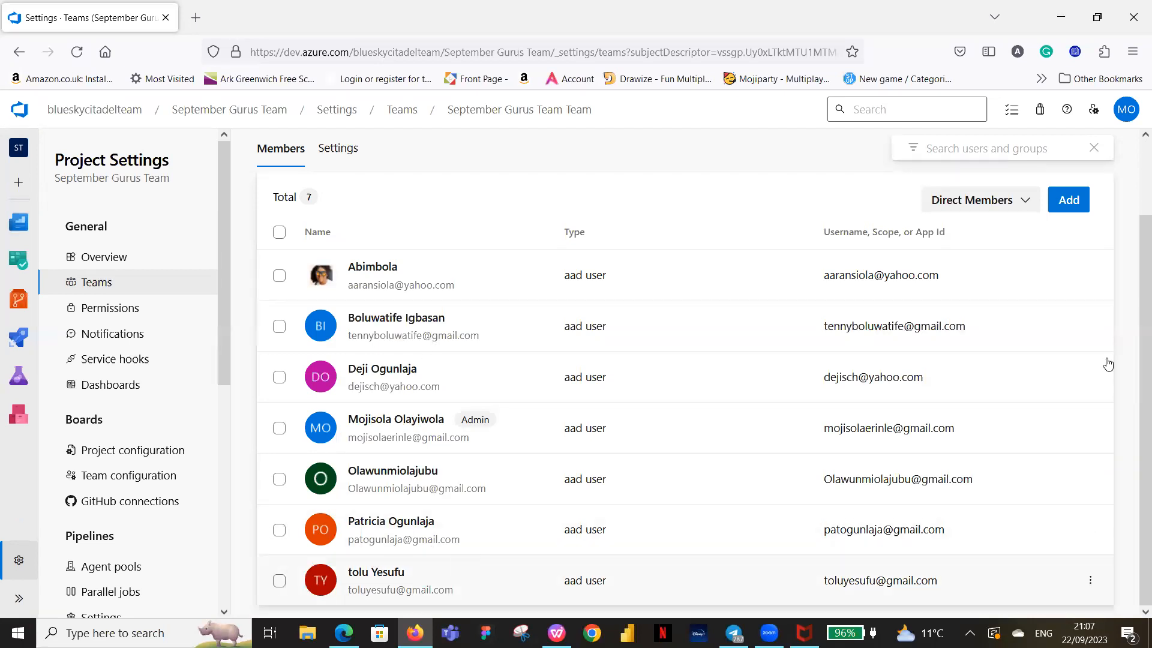
click(1071, 205)
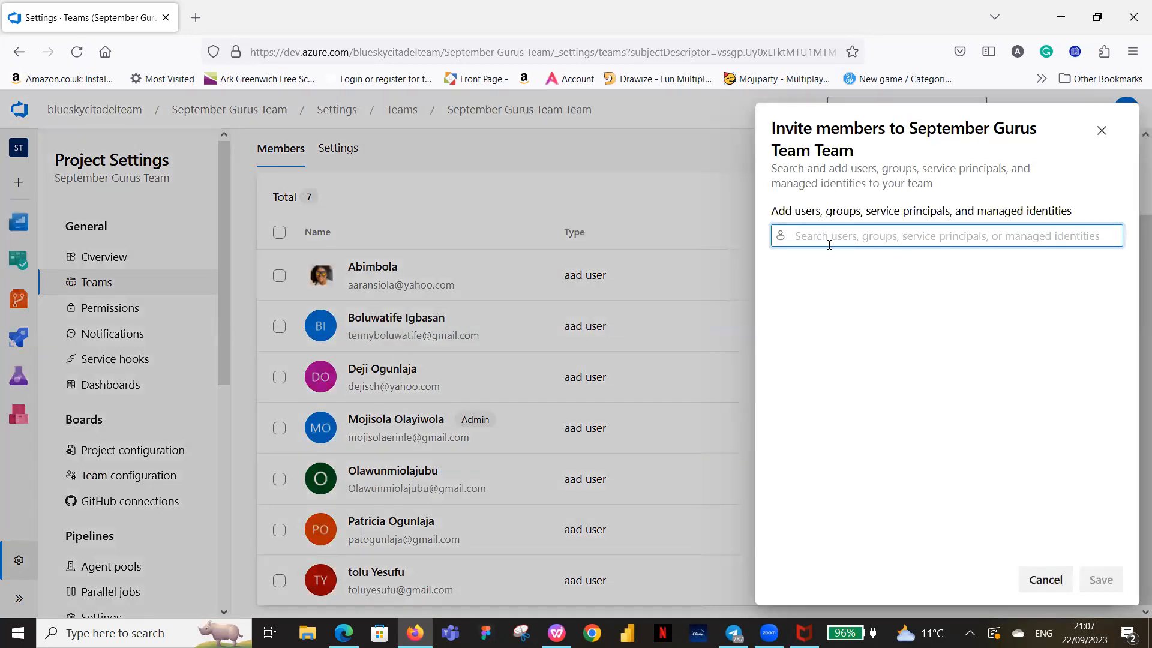
click(1056, 580)
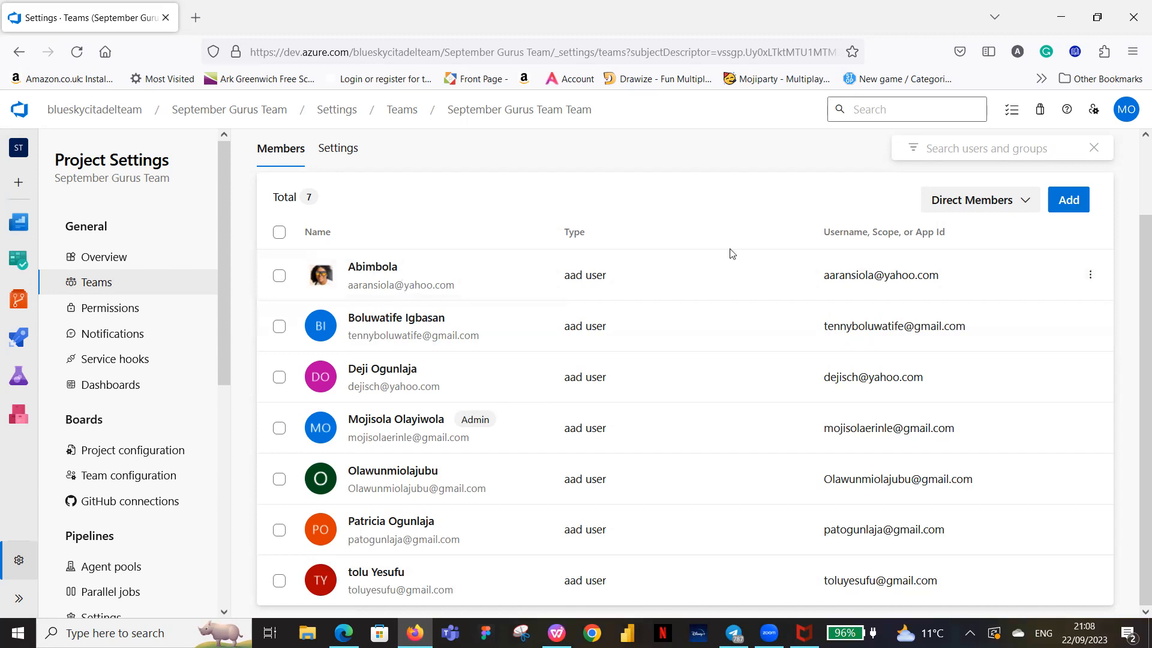
click(95, 285)
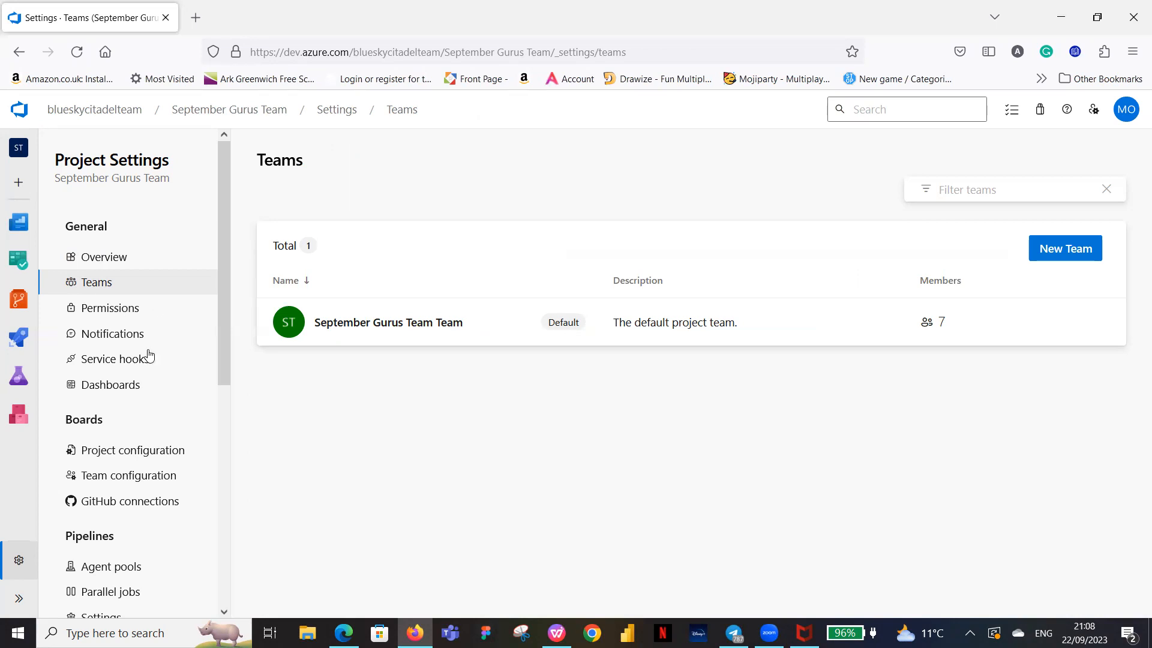
Review the project's notification subscriptions, permission groups and service hooks settings.
click(98, 338)
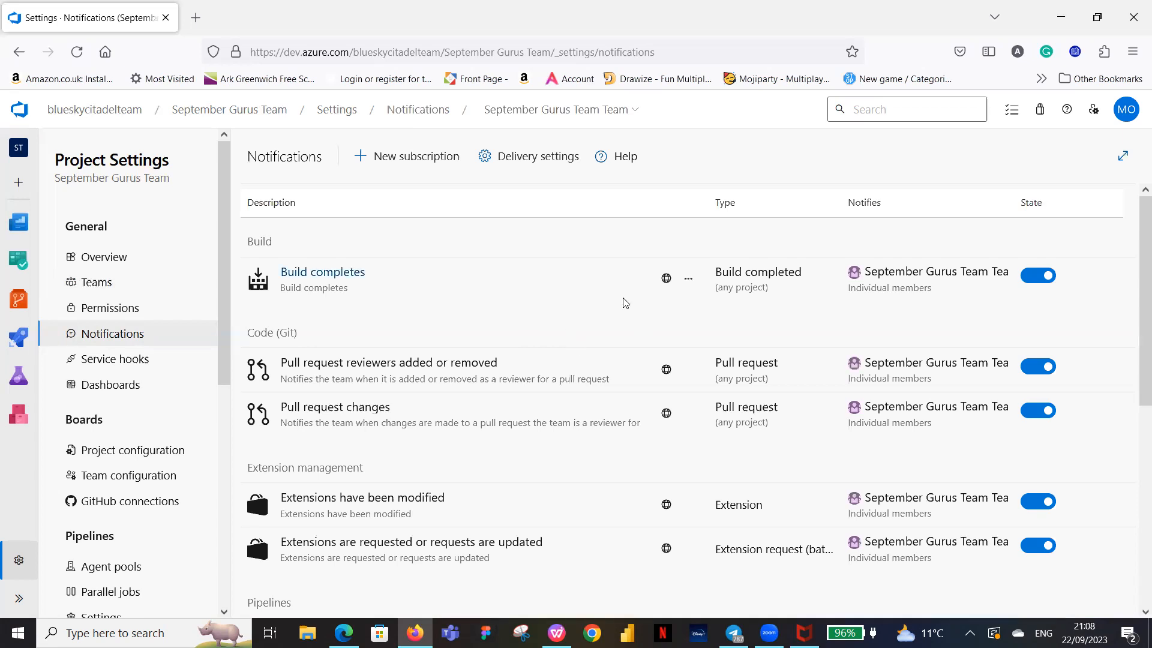
scroll(606, 324, down, 5)
scroll(597, 322, up, 5)
click(103, 310)
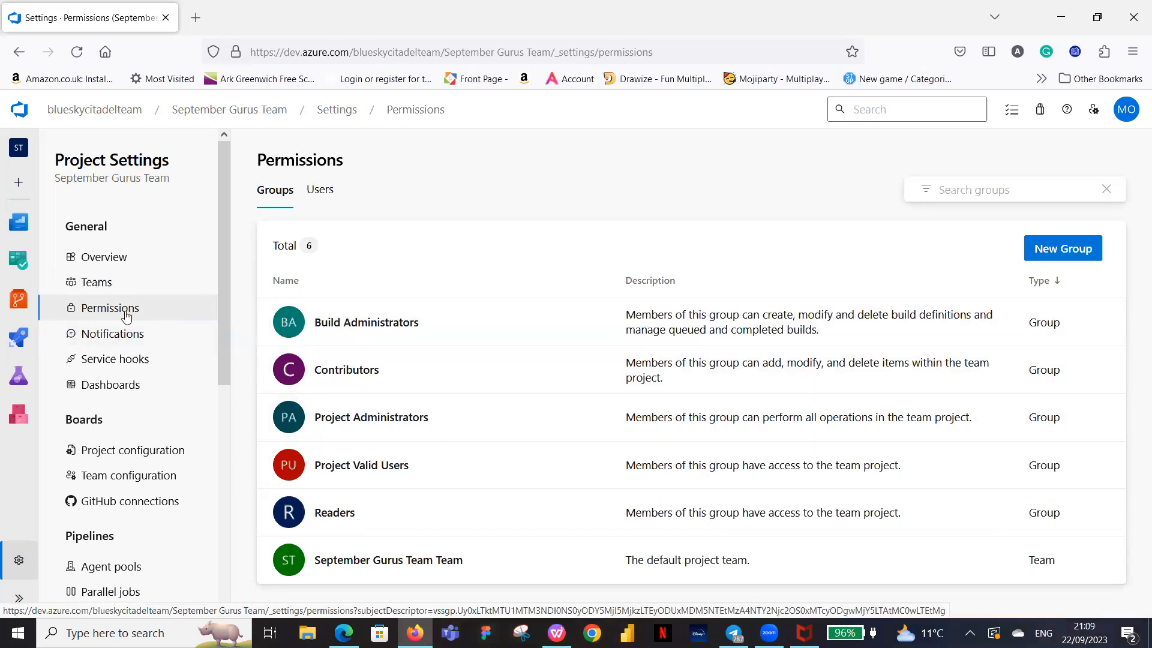
click(110, 362)
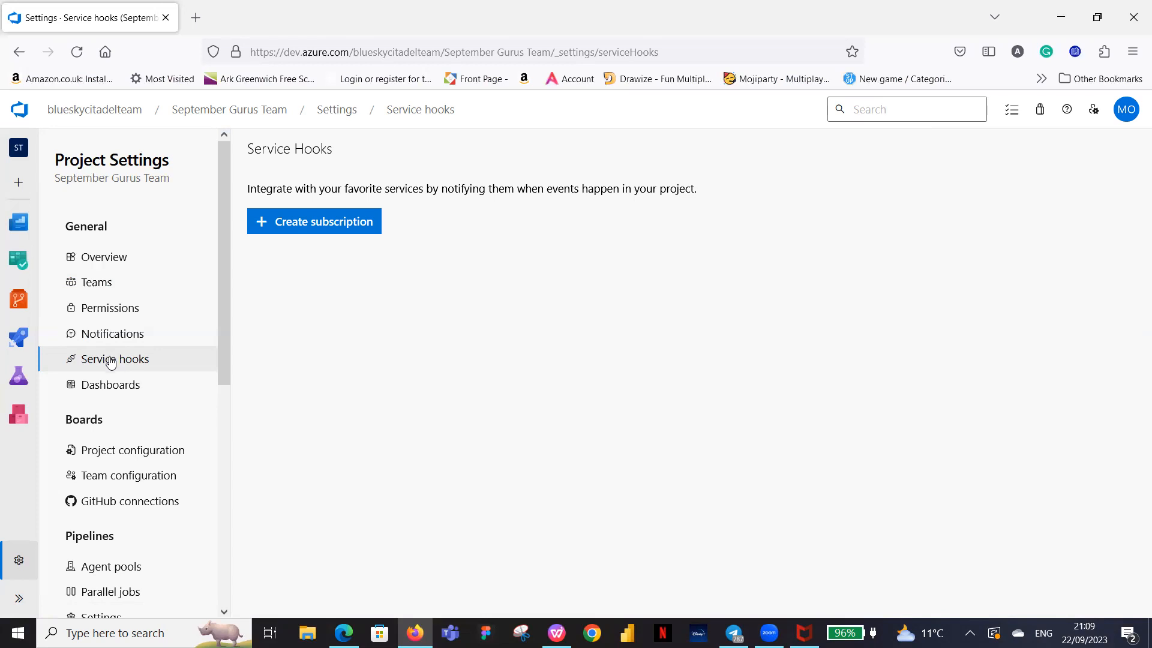
Review the team's dashboard permissions and the project's iterations in the Boards project configuration.
click(105, 387)
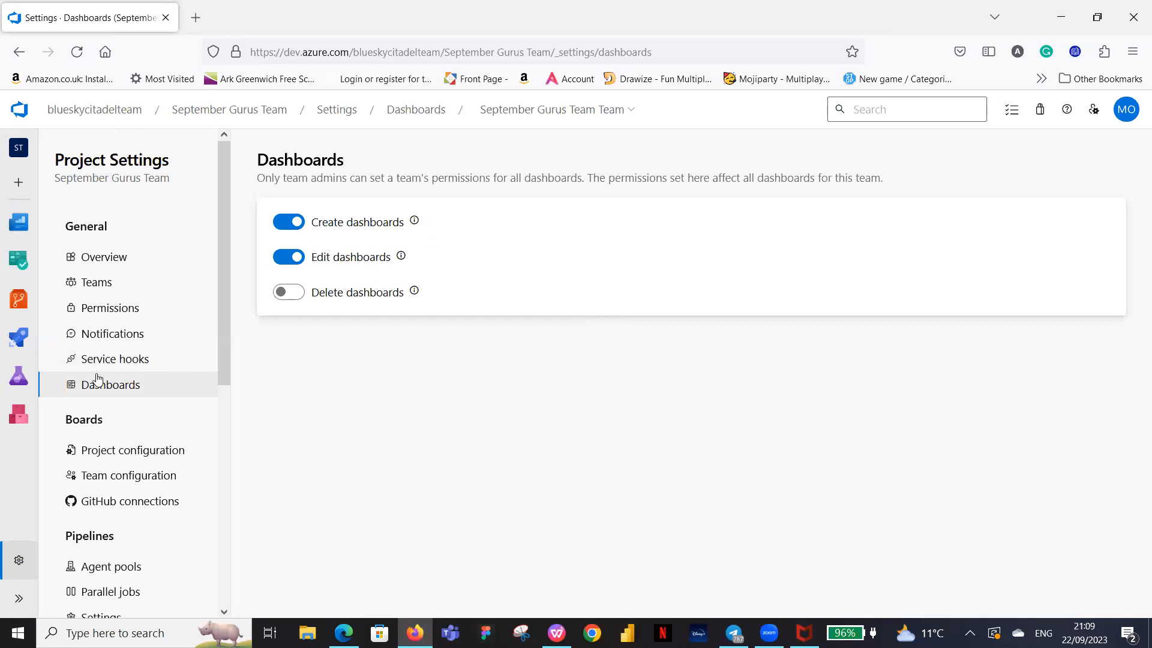
click(102, 456)
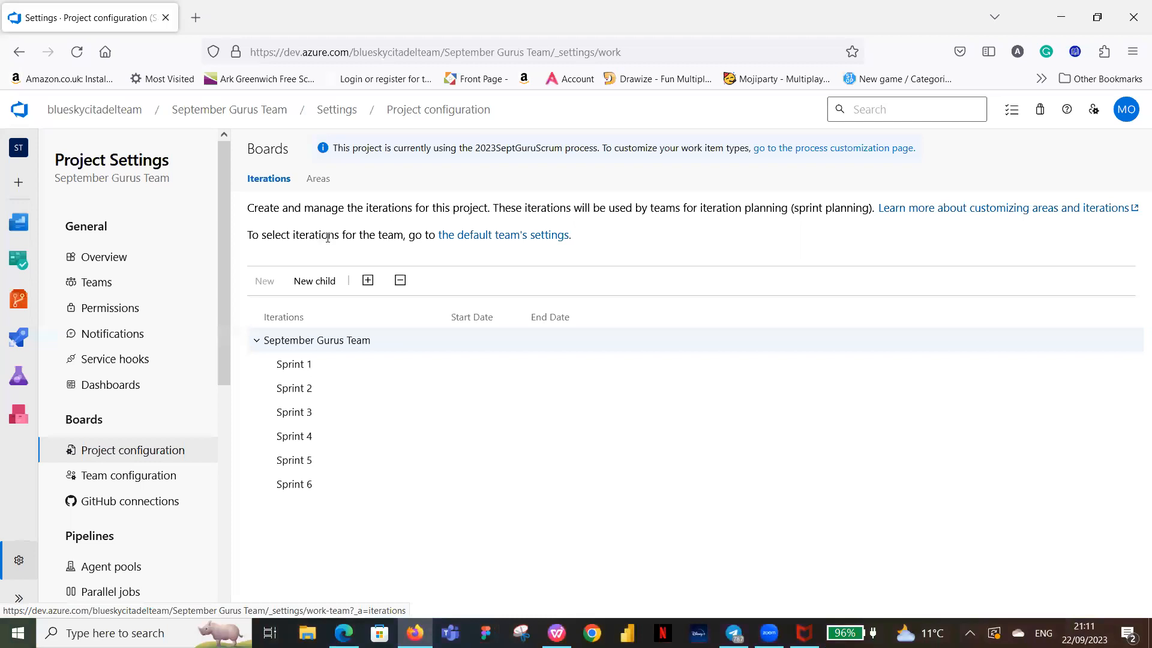
From the default team's iteration settings, set the default iteration to September Gurus Team.
click(503, 238)
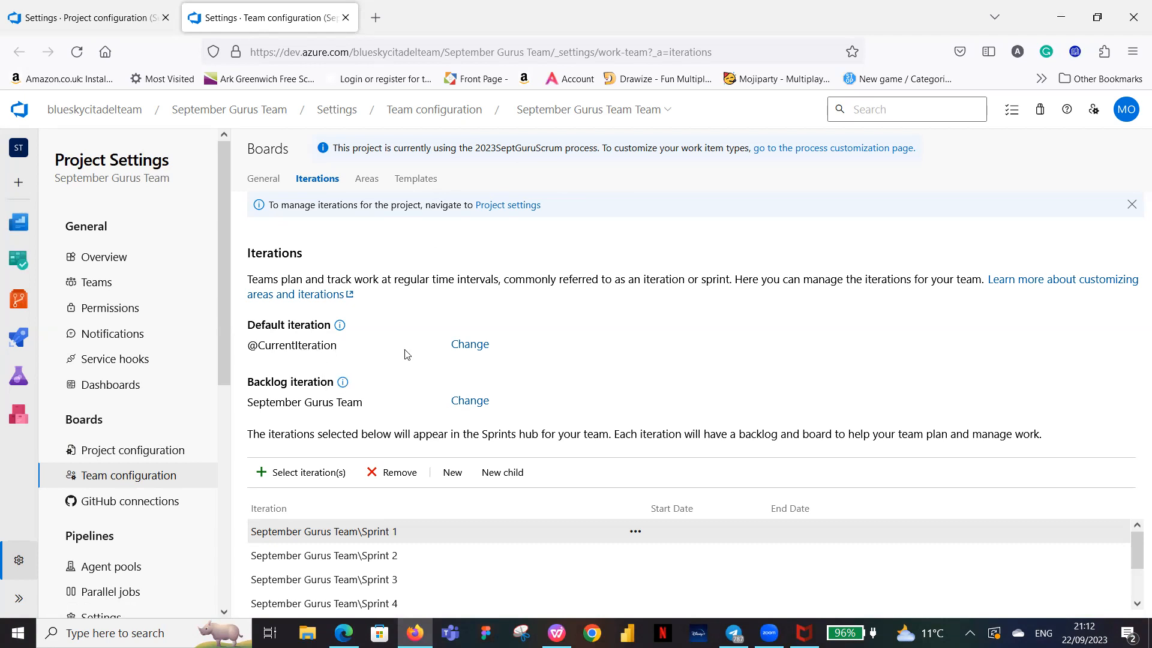
click(471, 347)
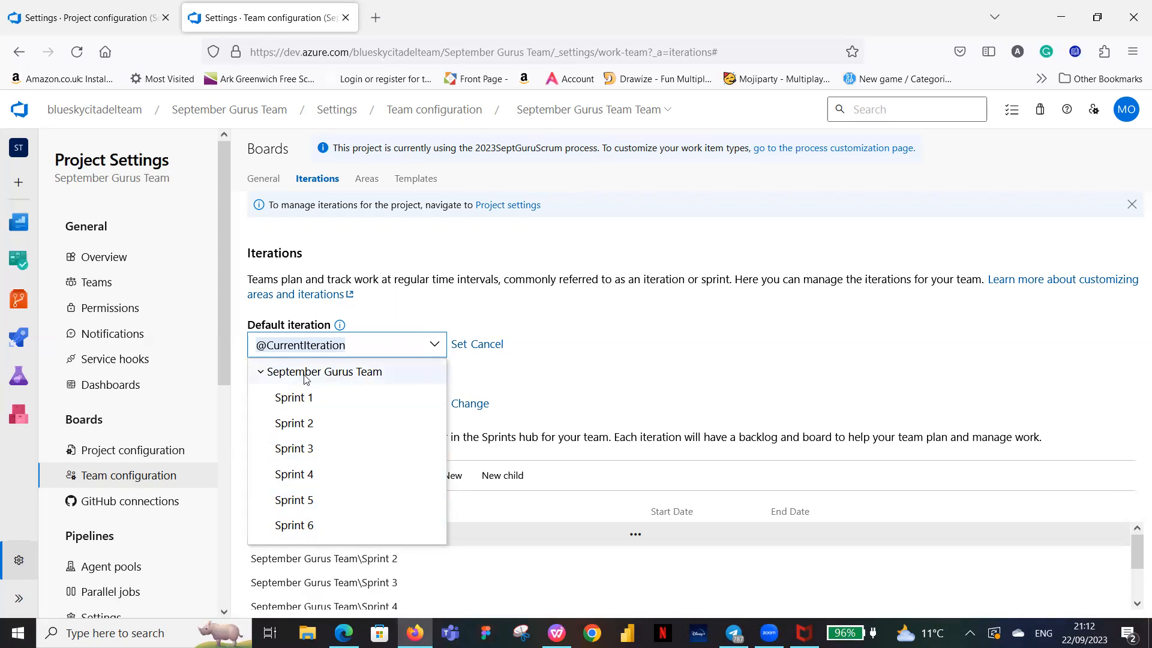
click(351, 373)
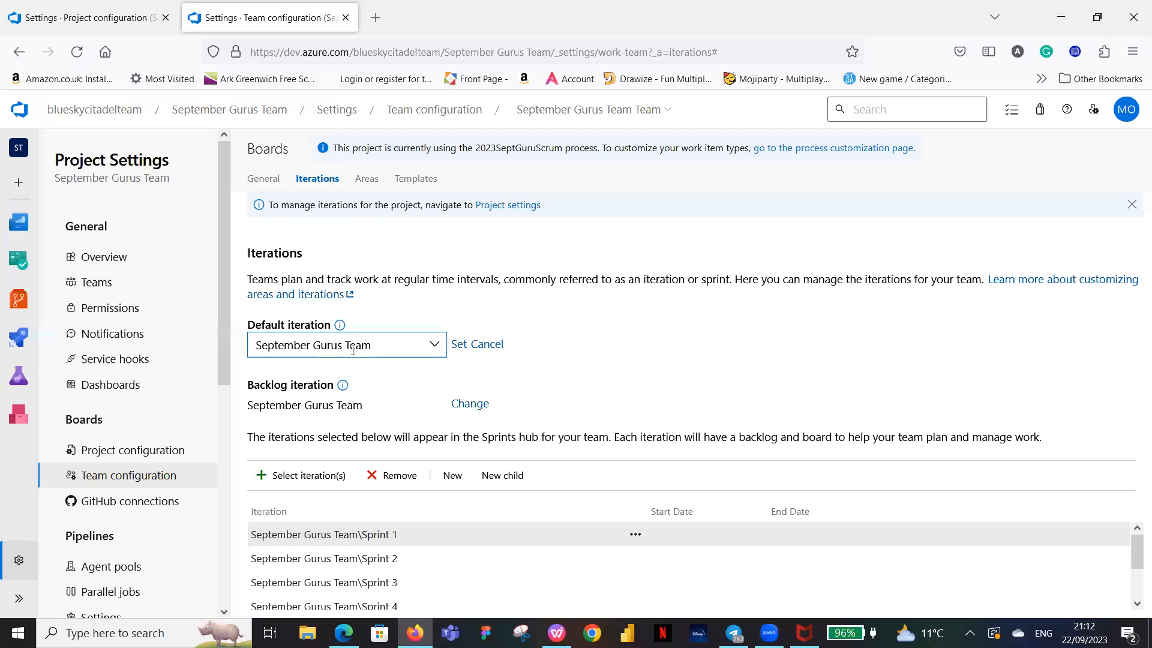
click(460, 346)
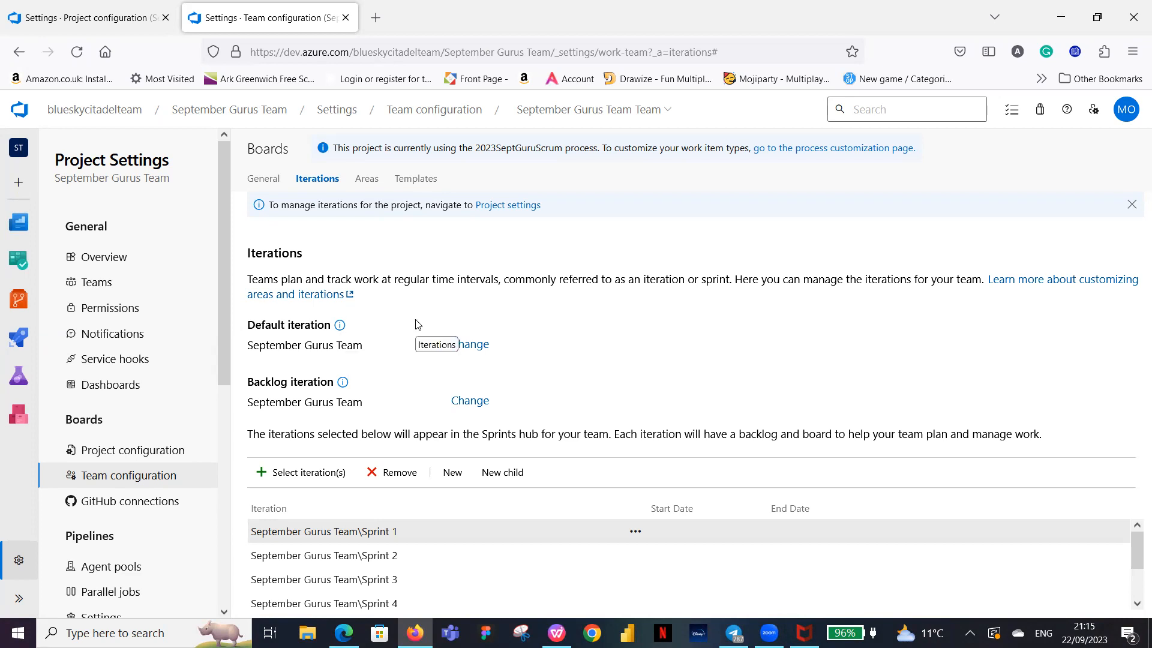
Enable Epics as a backlog navigation level in the team's general board configuration.
click(265, 180)
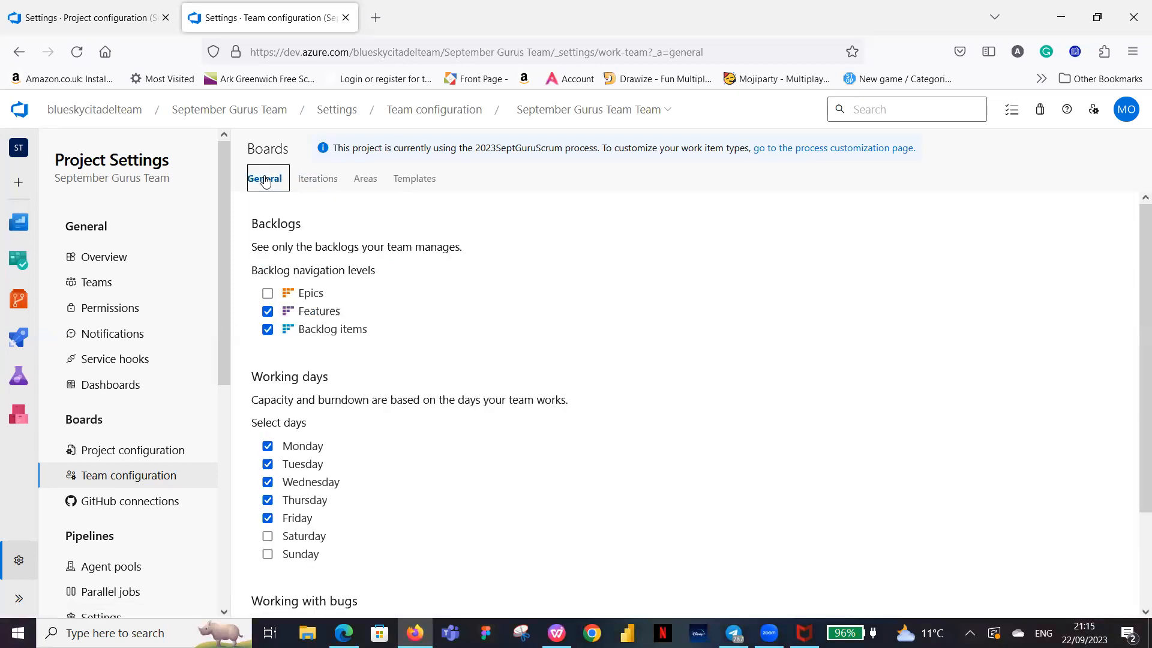
click(313, 181)
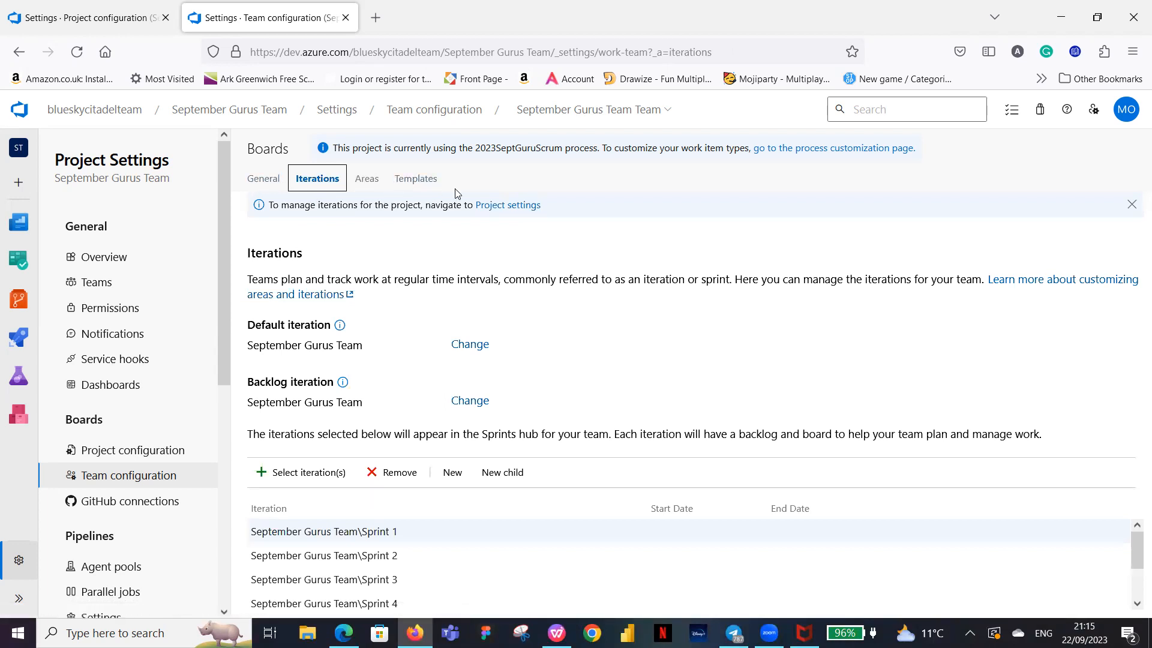
click(267, 182)
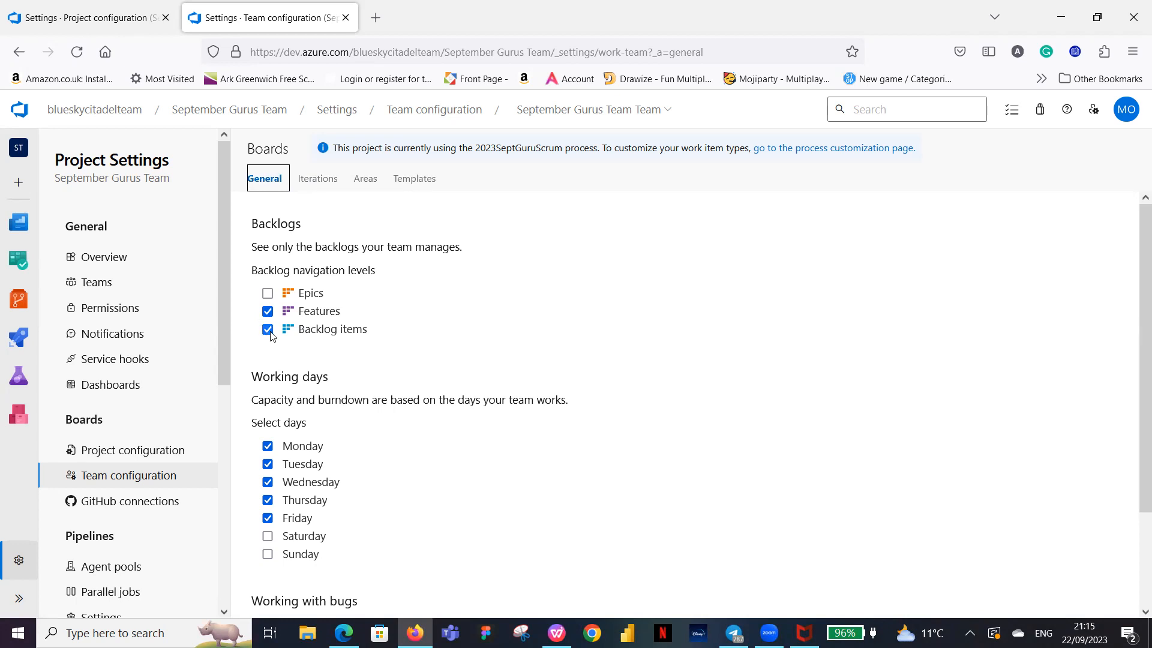
click(268, 294)
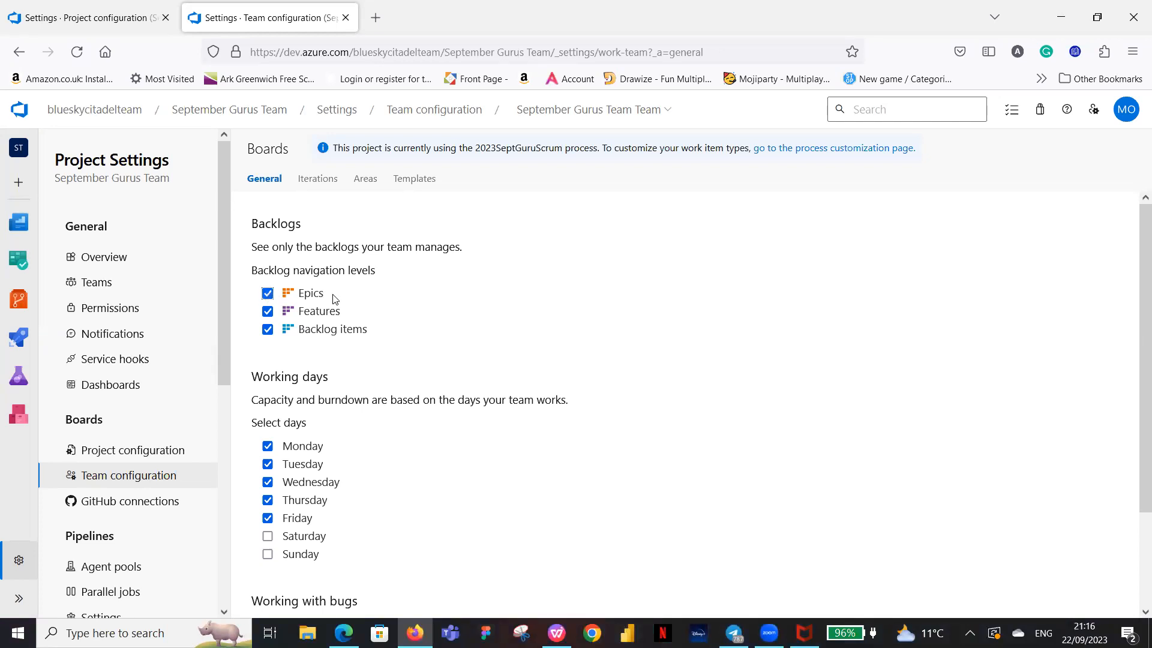
Add Saturday and Sunday to the team's working days.
scroll(333, 330, down, 2)
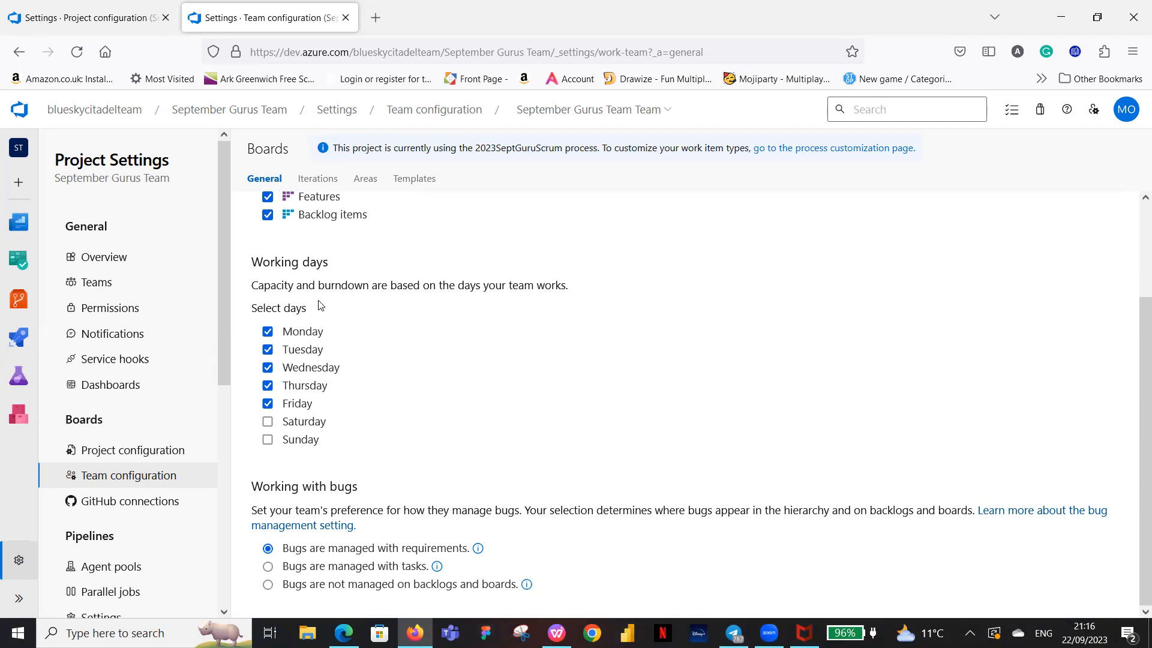
click(267, 421)
click(267, 441)
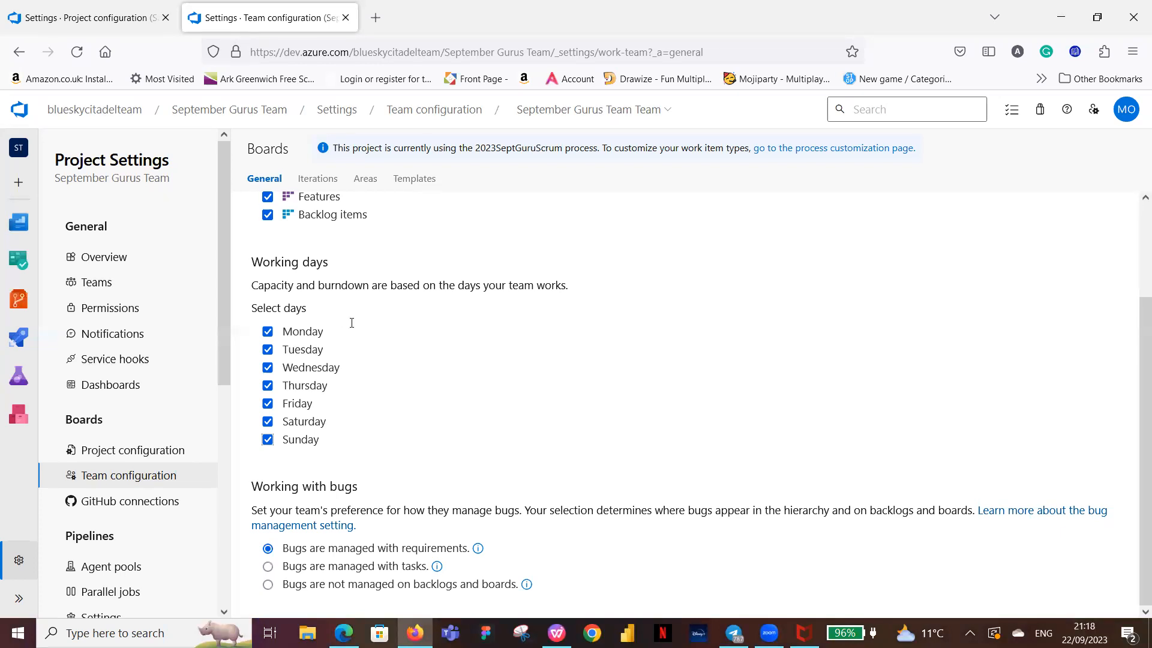
Review the team's area and work item template settings and return to its general configuration.
click(375, 182)
click(415, 182)
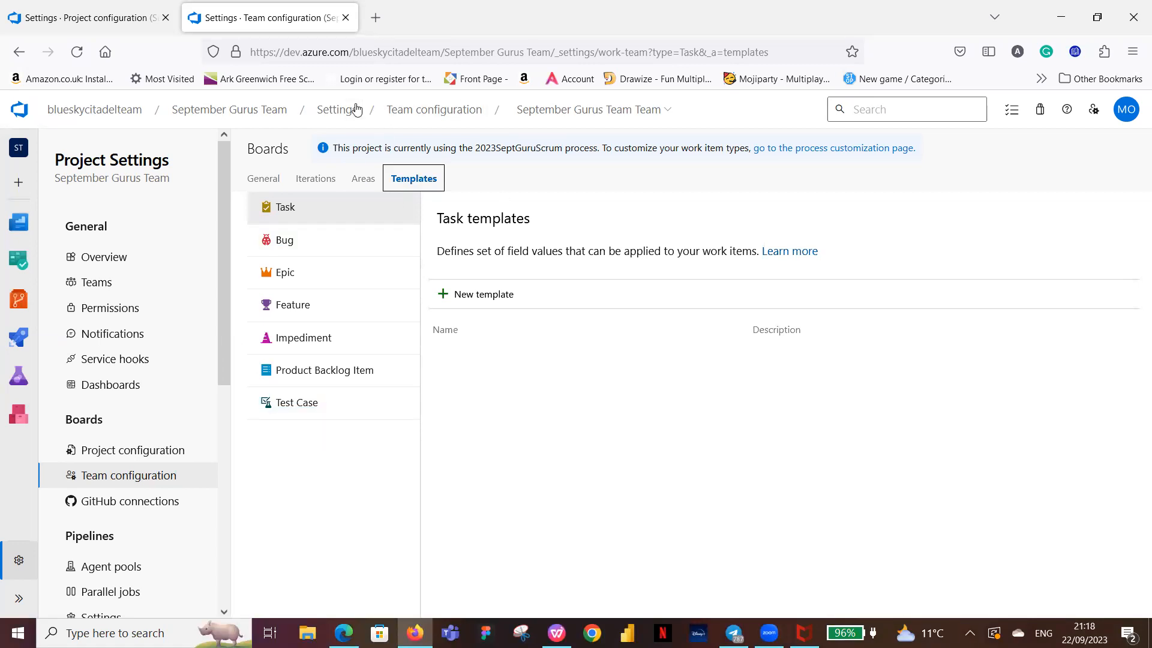
click(276, 181)
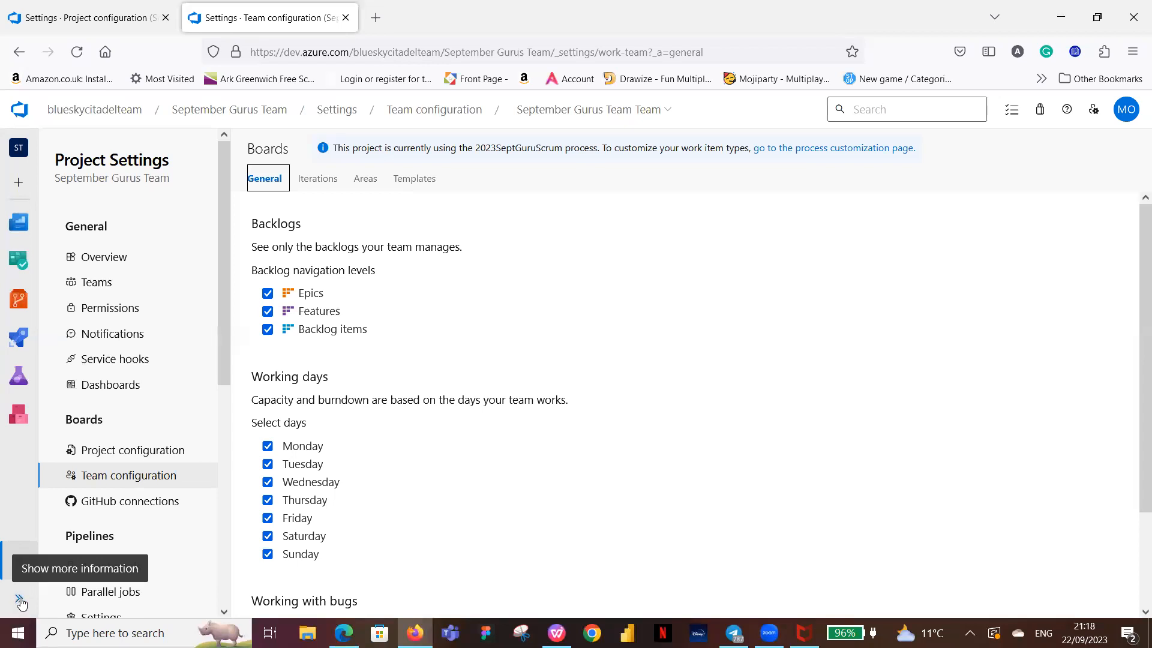
Open the September Gurus Team Team board and look at its card field settings without changing anything.
click(19, 598)
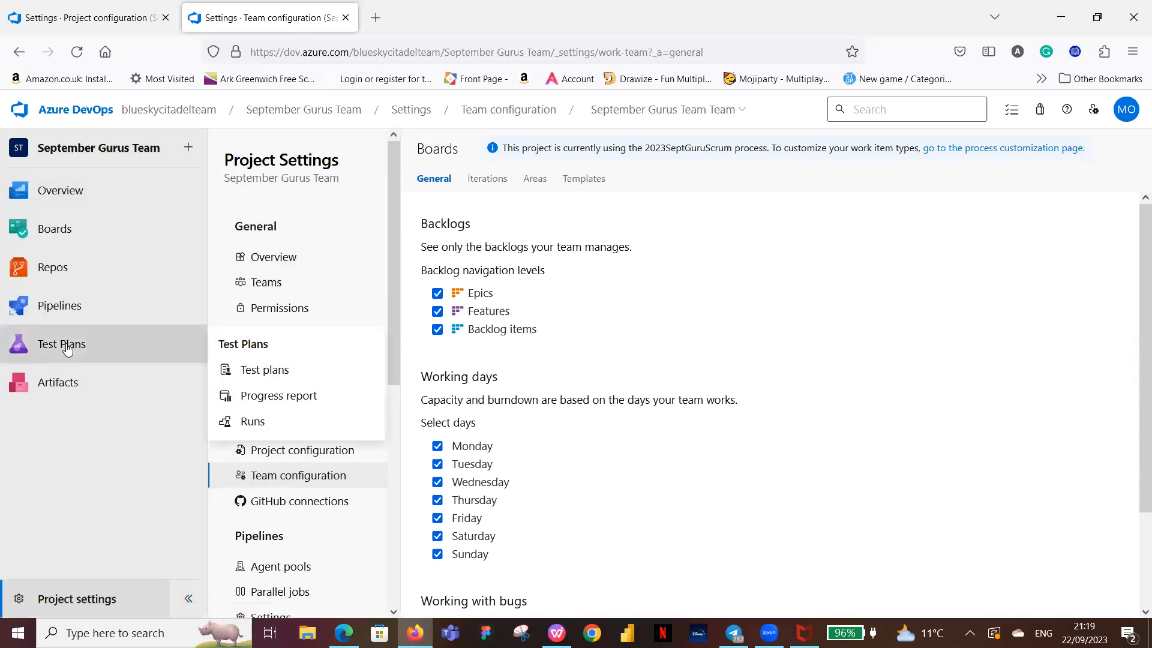
mouse_move(58, 239)
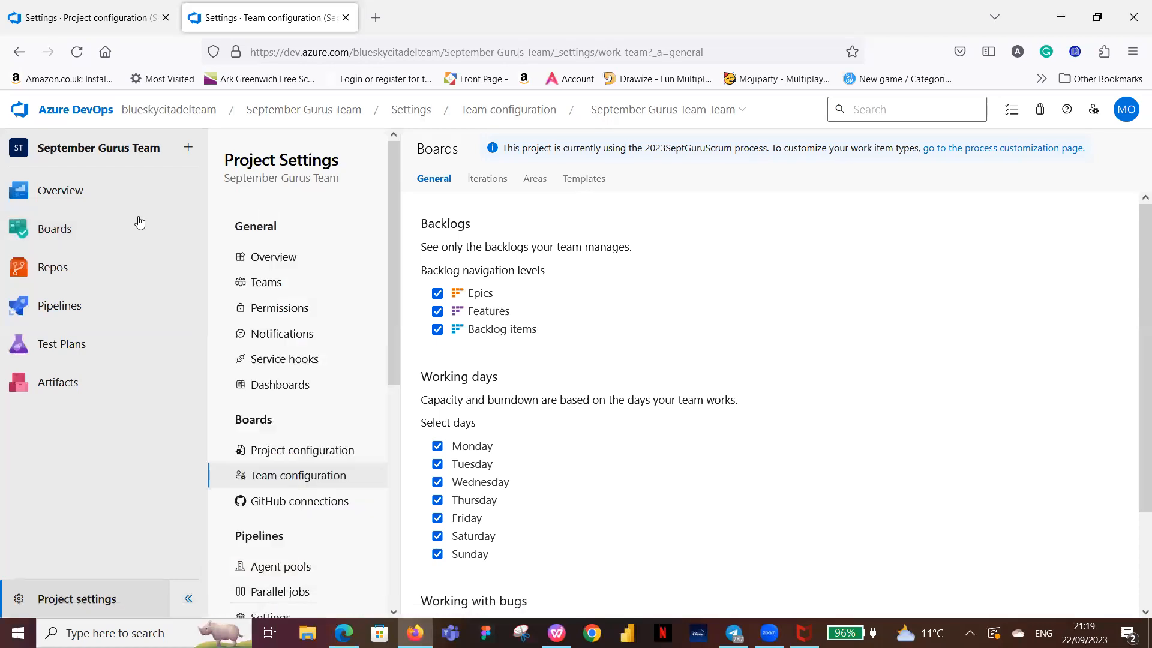
click(54, 229)
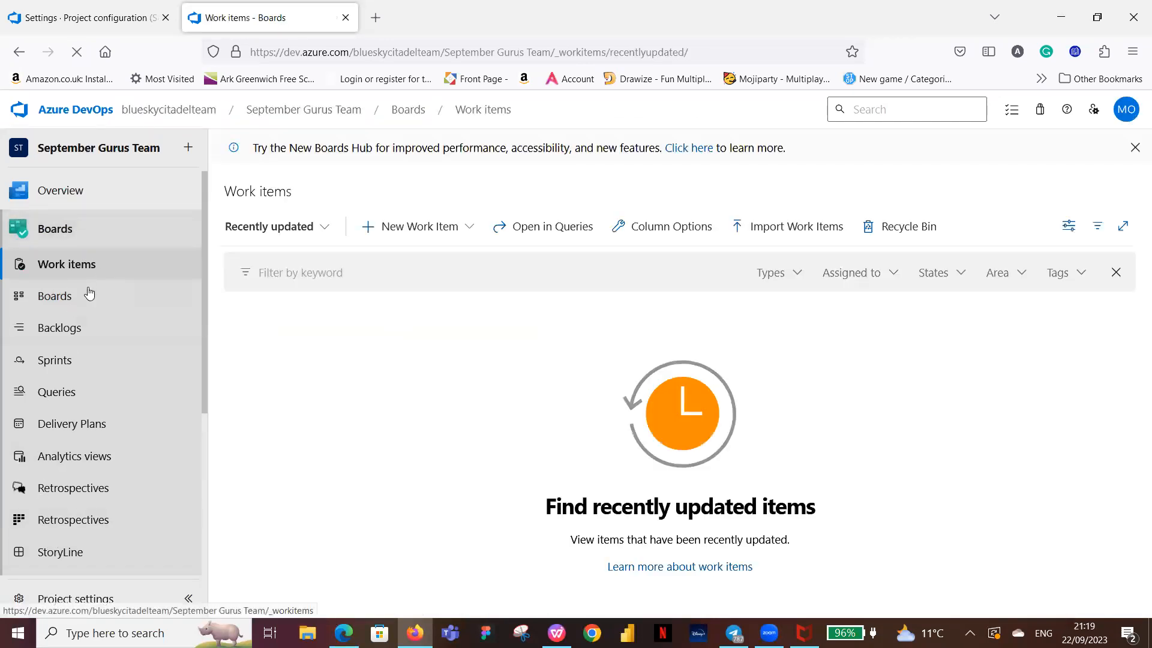
click(53, 300)
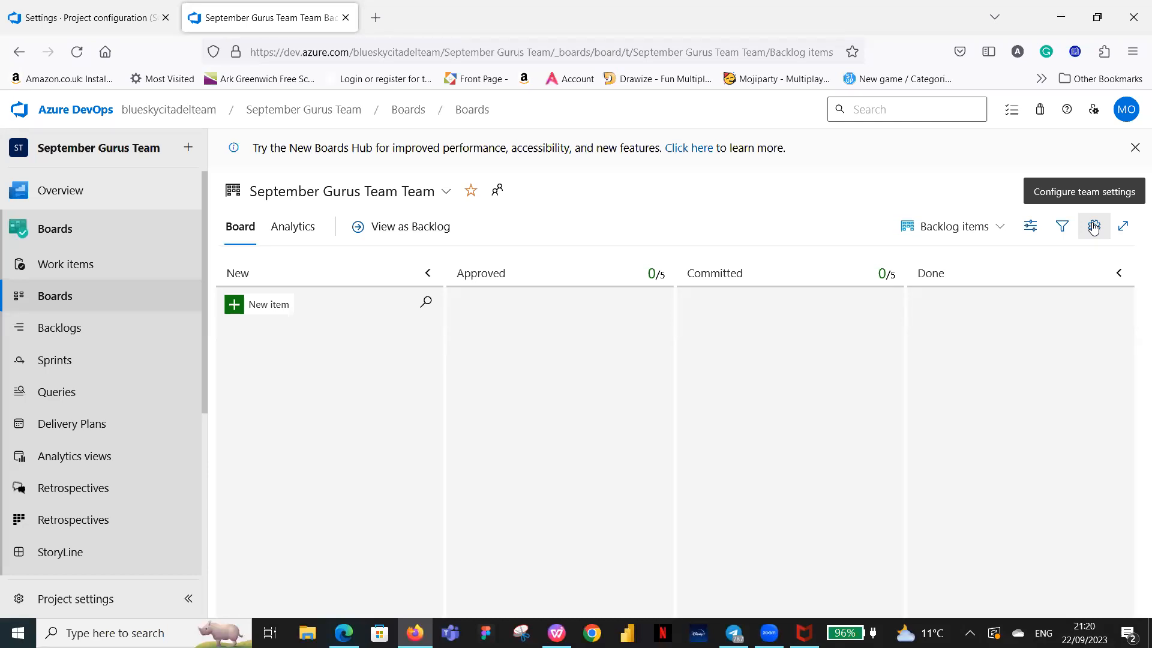
click(1094, 227)
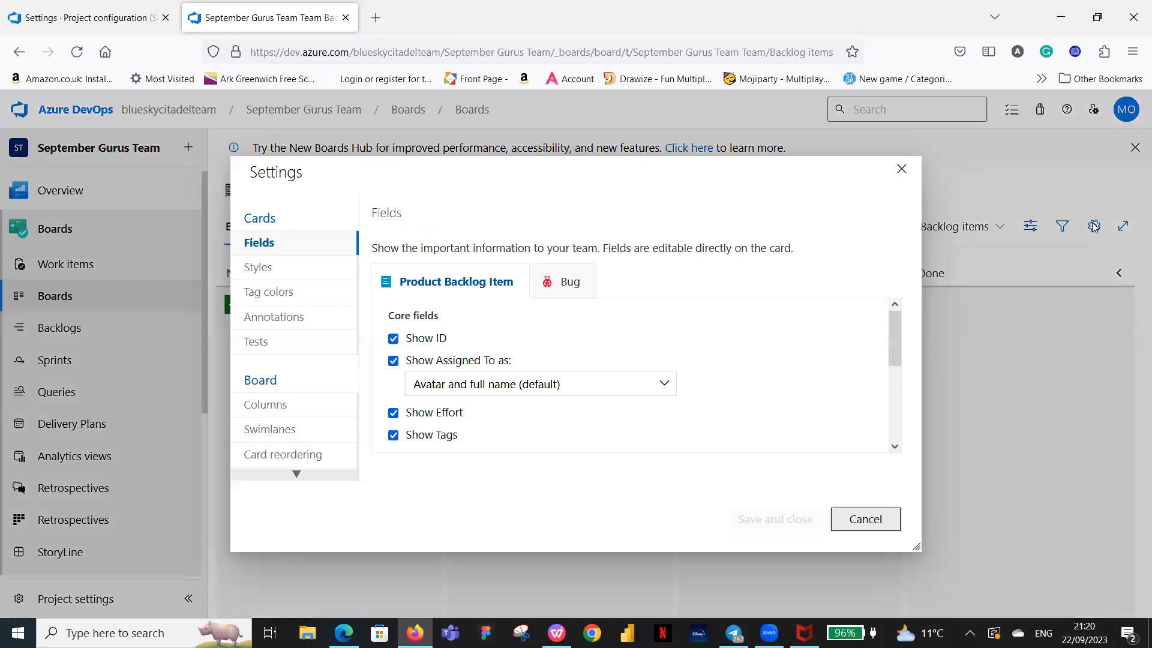
click(870, 520)
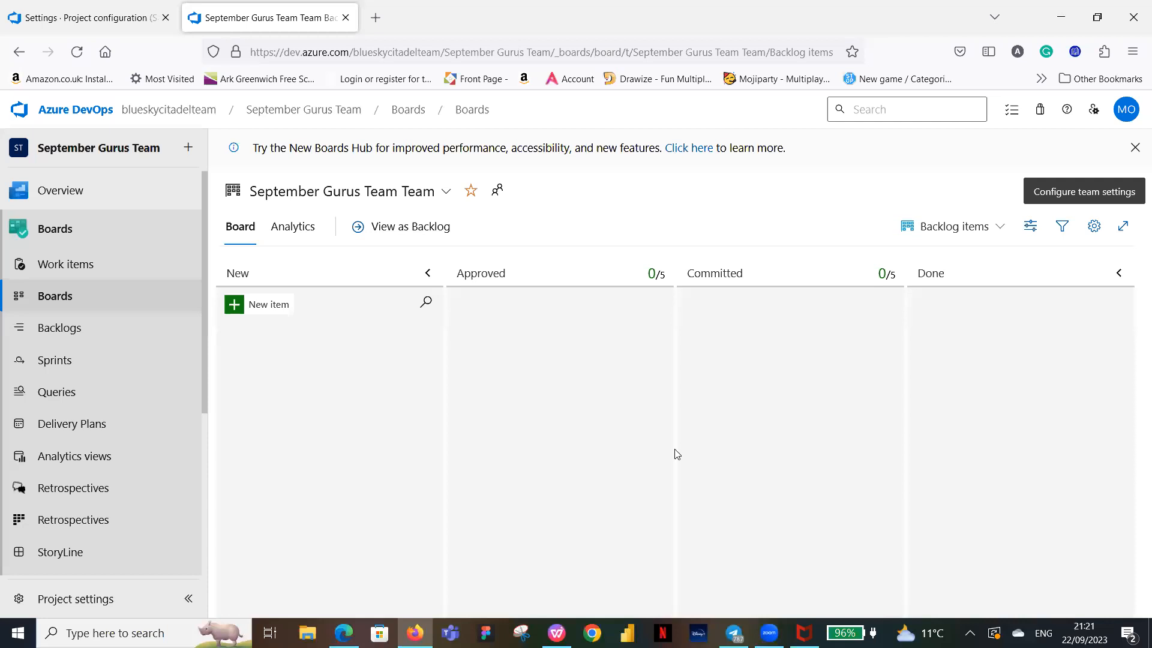
Return to the project settings and review the team configuration's backlog levels, working days and bug handling.
click(68, 603)
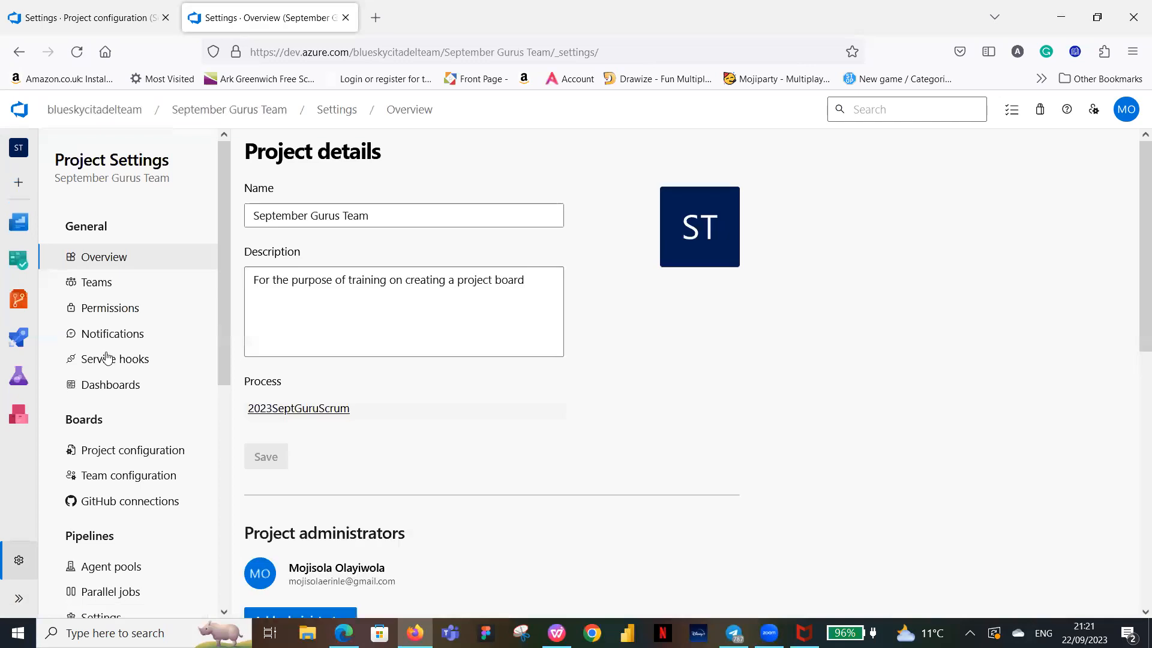
click(122, 477)
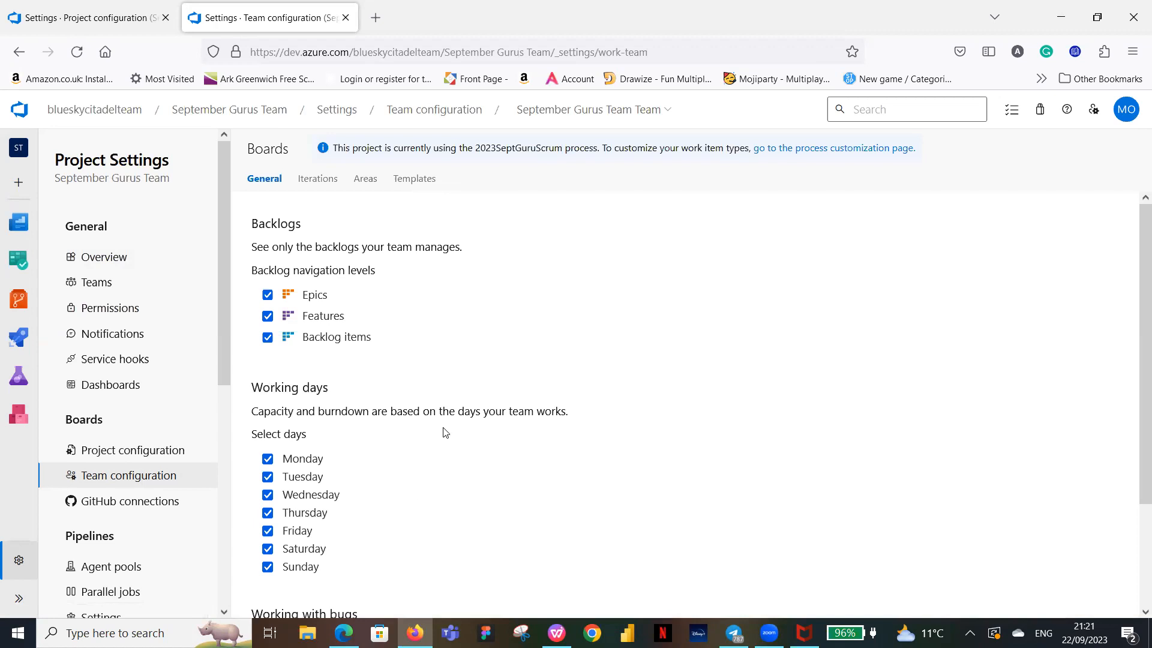
scroll(442, 442, down, 2)
scroll(430, 450, up, 2)
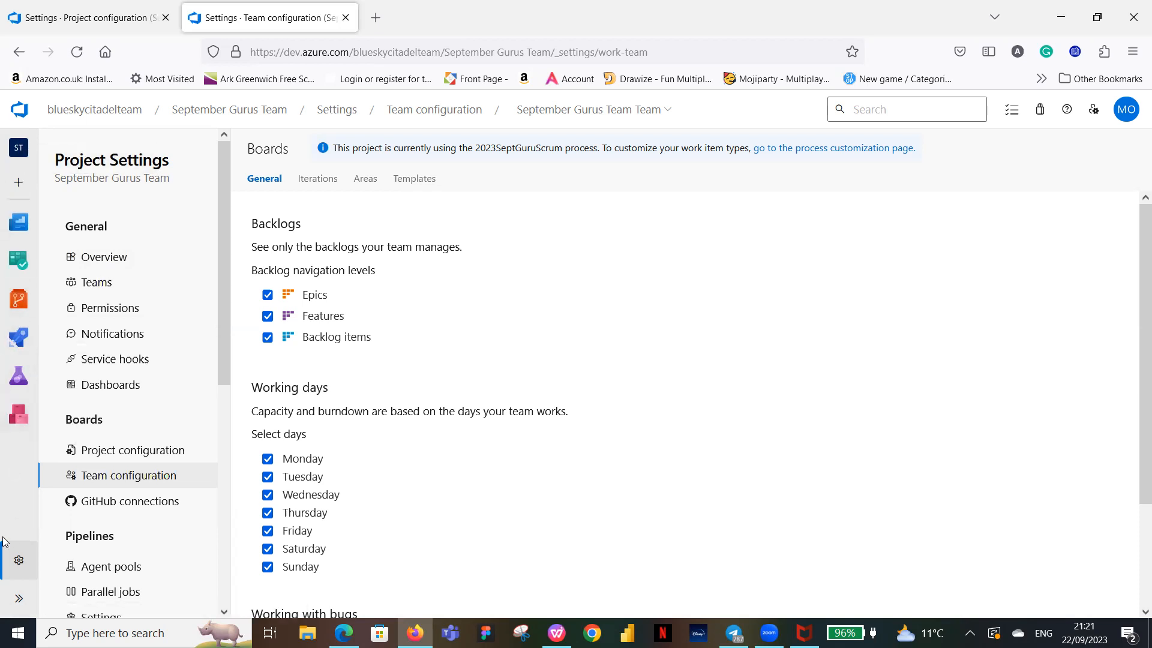
Return to the team's Backlog items board and open its column settings.
click(19, 602)
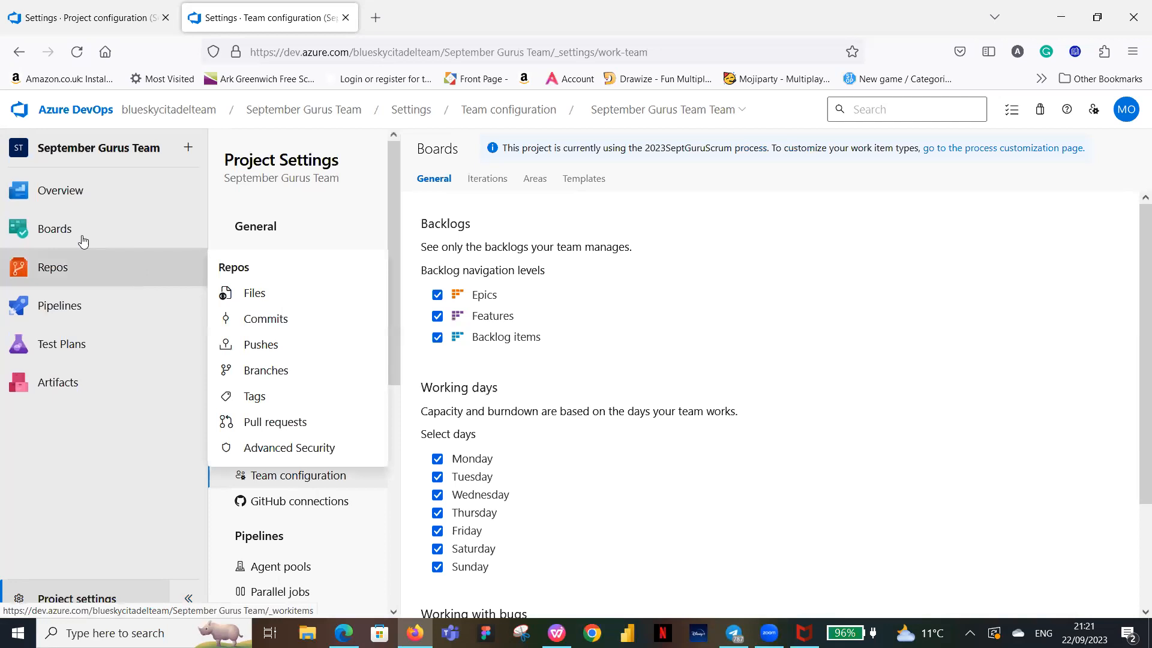
mouse_move(57, 231)
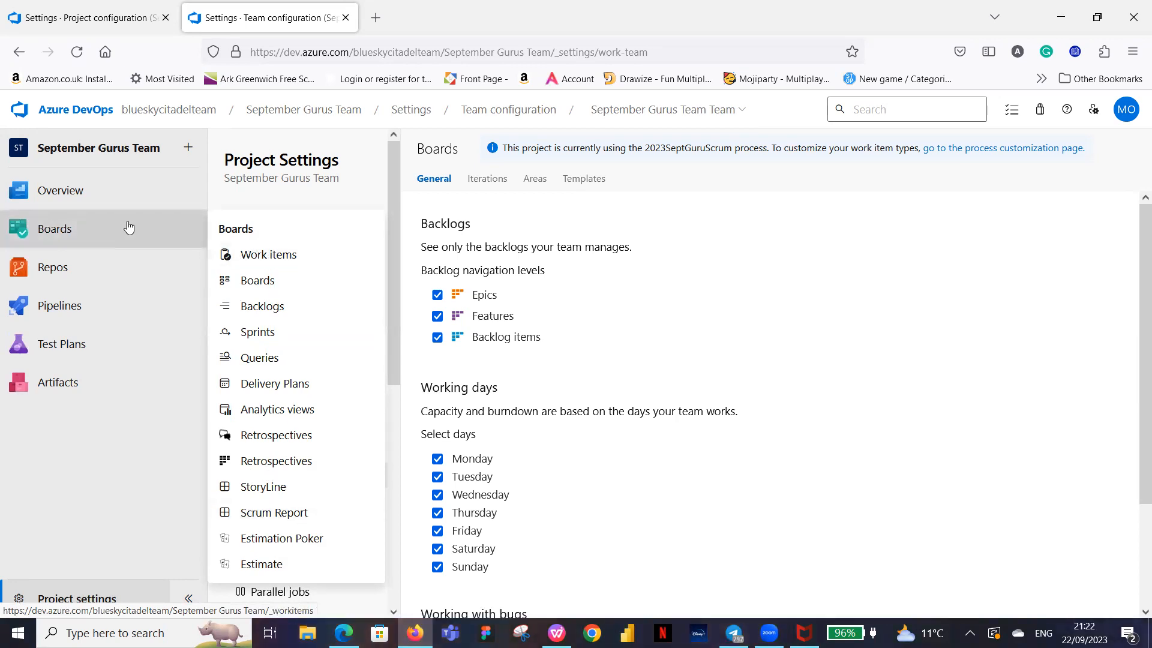
click(49, 228)
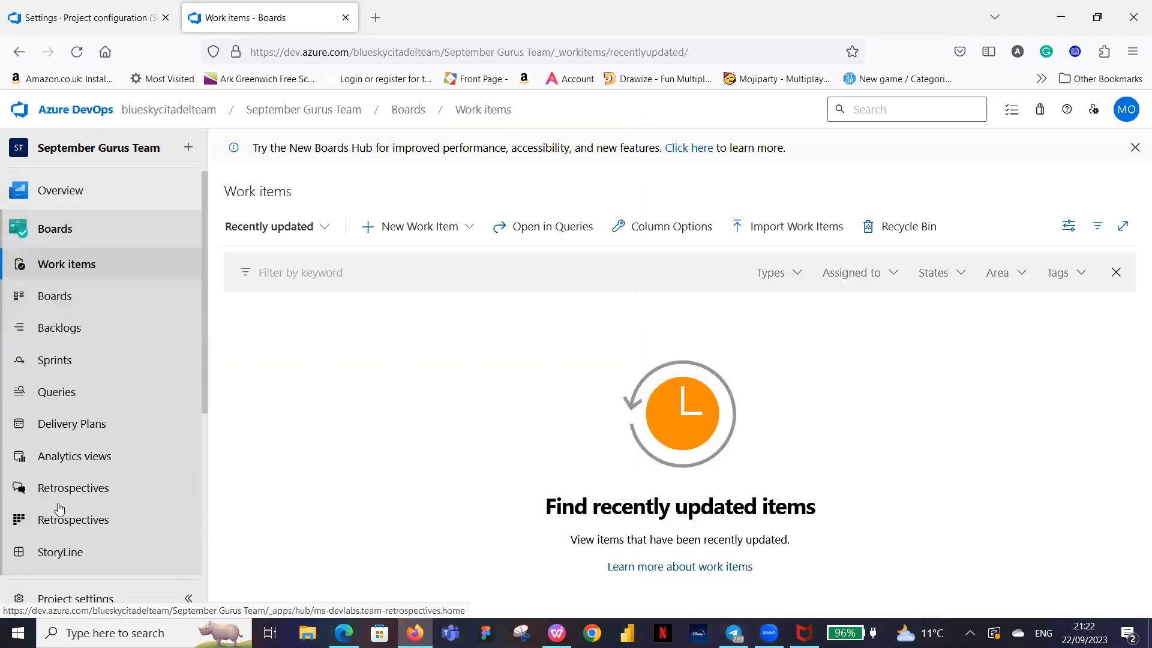
scroll(95, 388, down, 3)
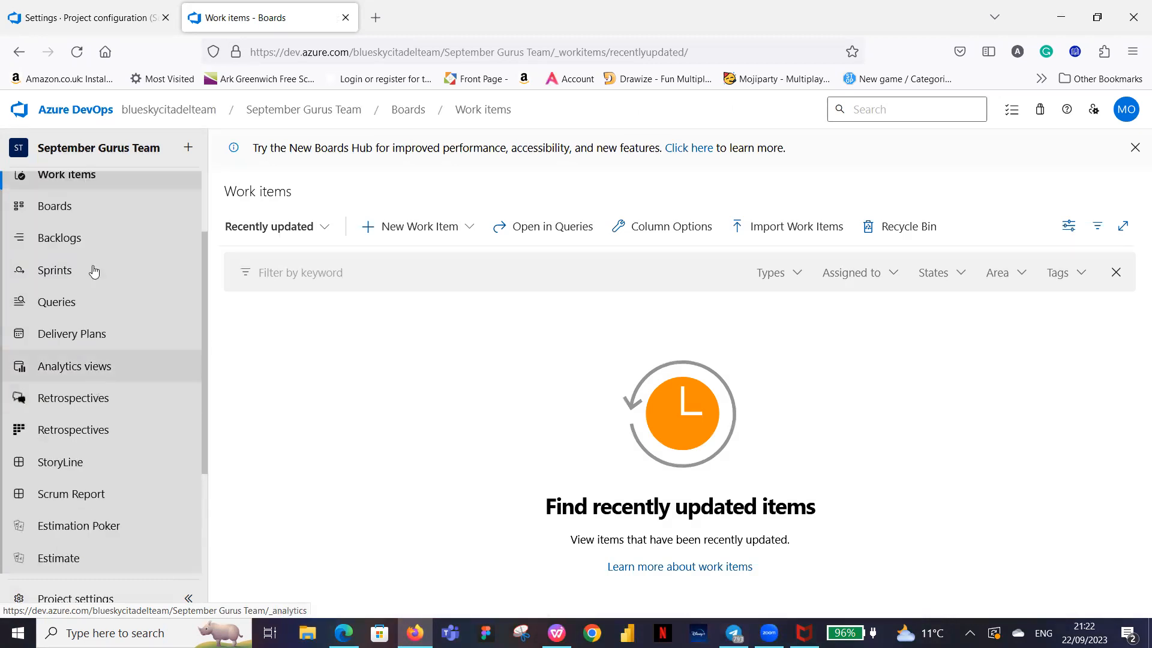
scroll(68, 264, up, 3)
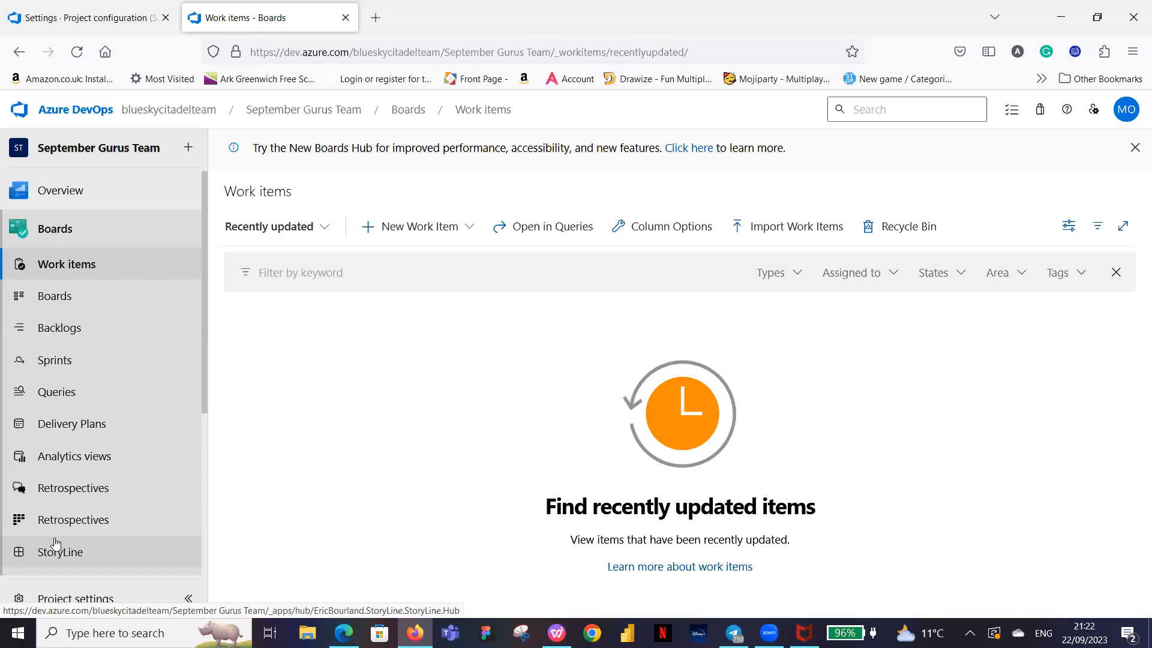
click(55, 299)
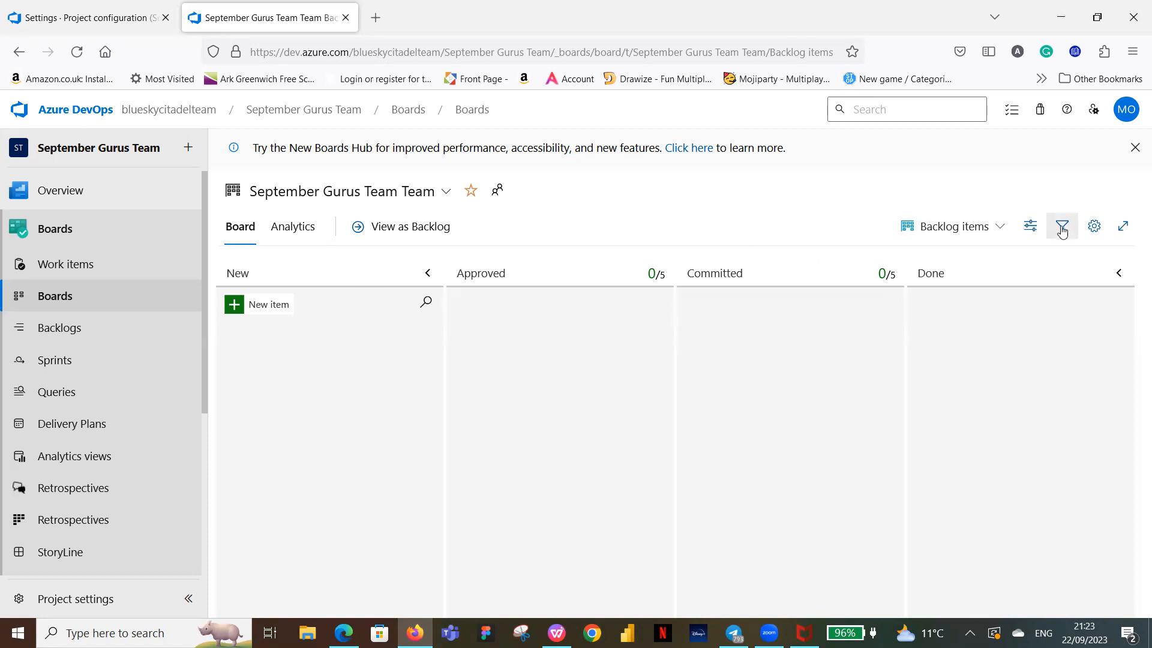
click(1094, 230)
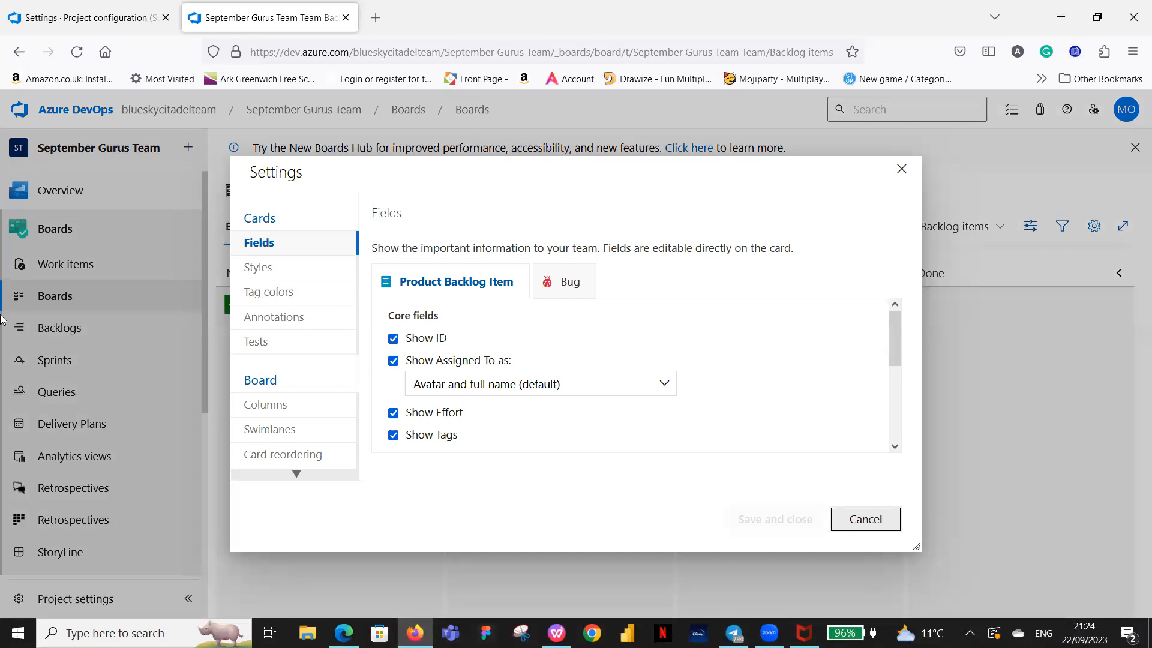
click(268, 408)
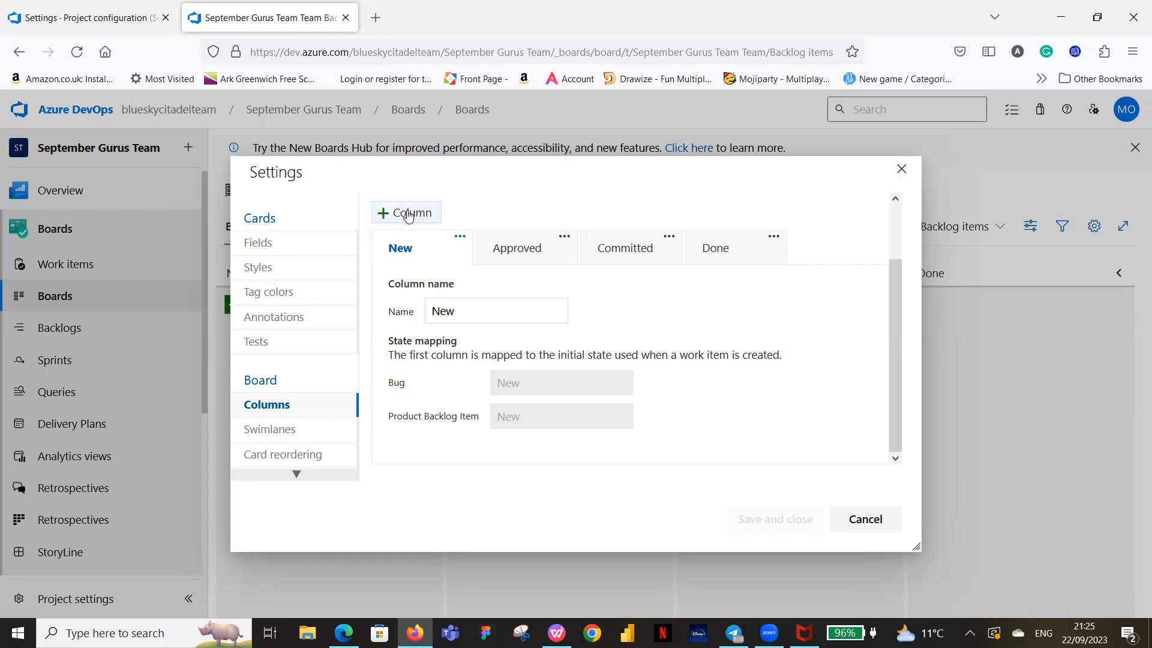
Add a board column named In BA after the New column, with a WIP limit of 20.
click(386, 213)
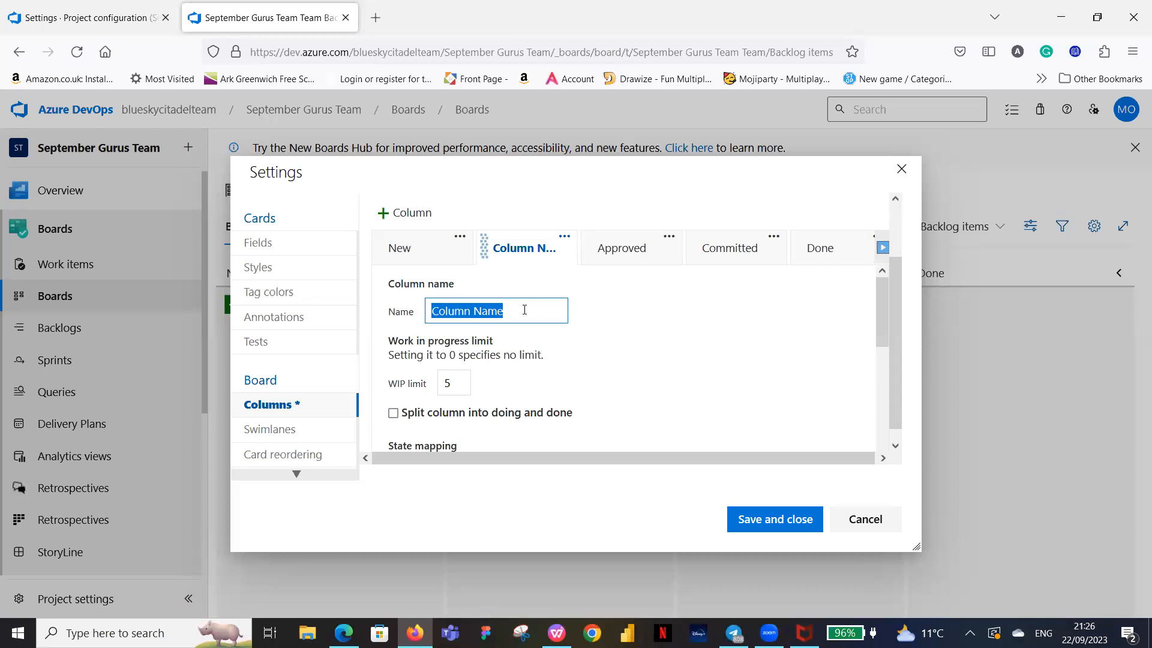
text(In B)
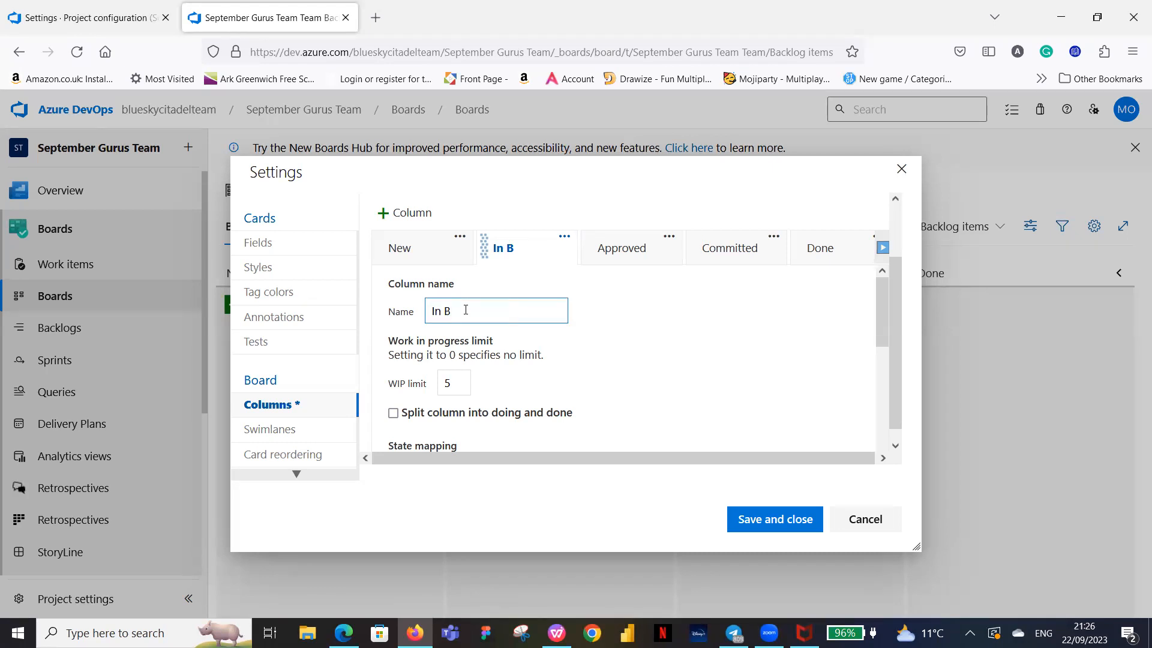
text(A)
click(457, 386)
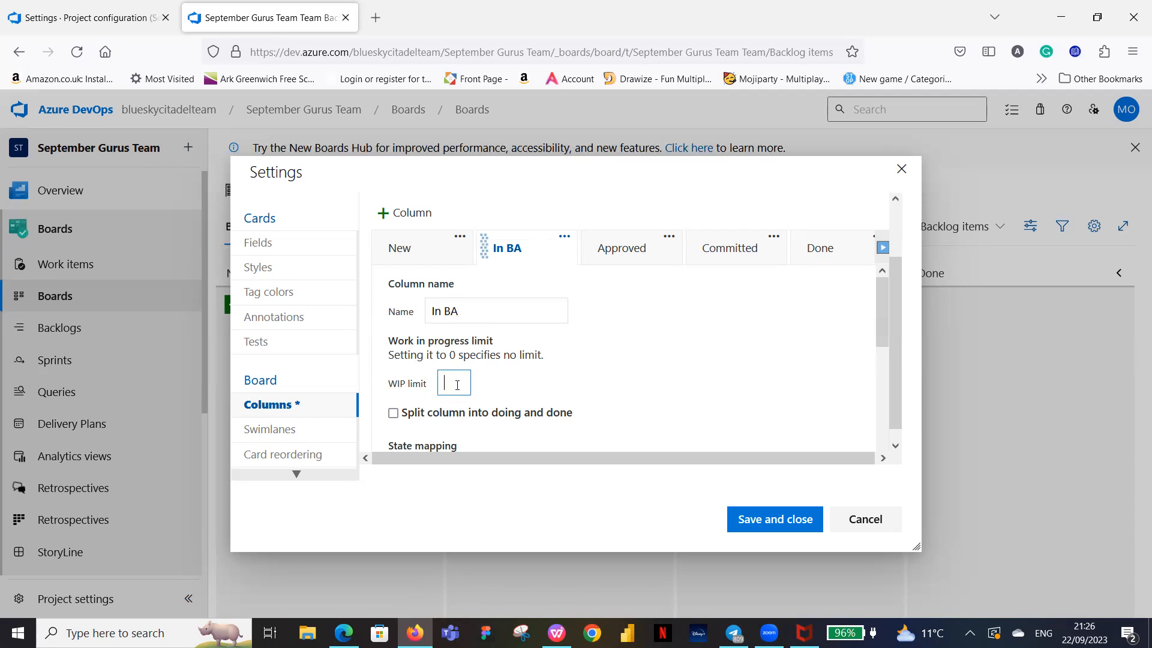
key(BackSpace)
text(20)
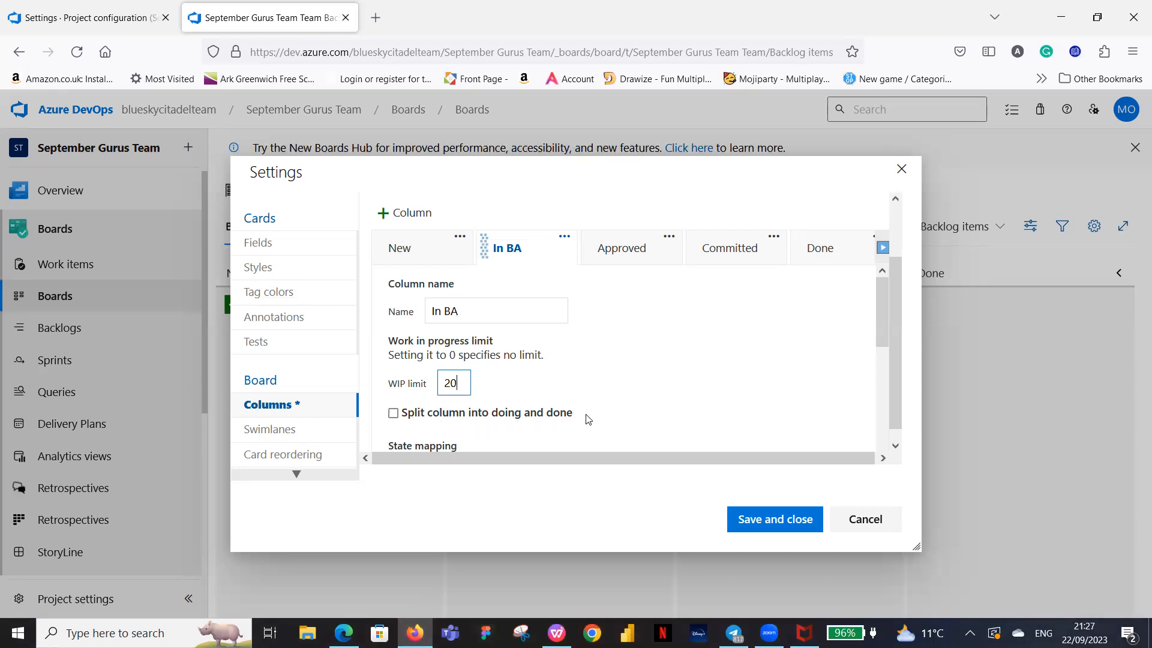
Review the In BA column's WIP limit, split option, state mapping and definition of done.
scroll(603, 405, down, 3)
scroll(660, 402, up, 2)
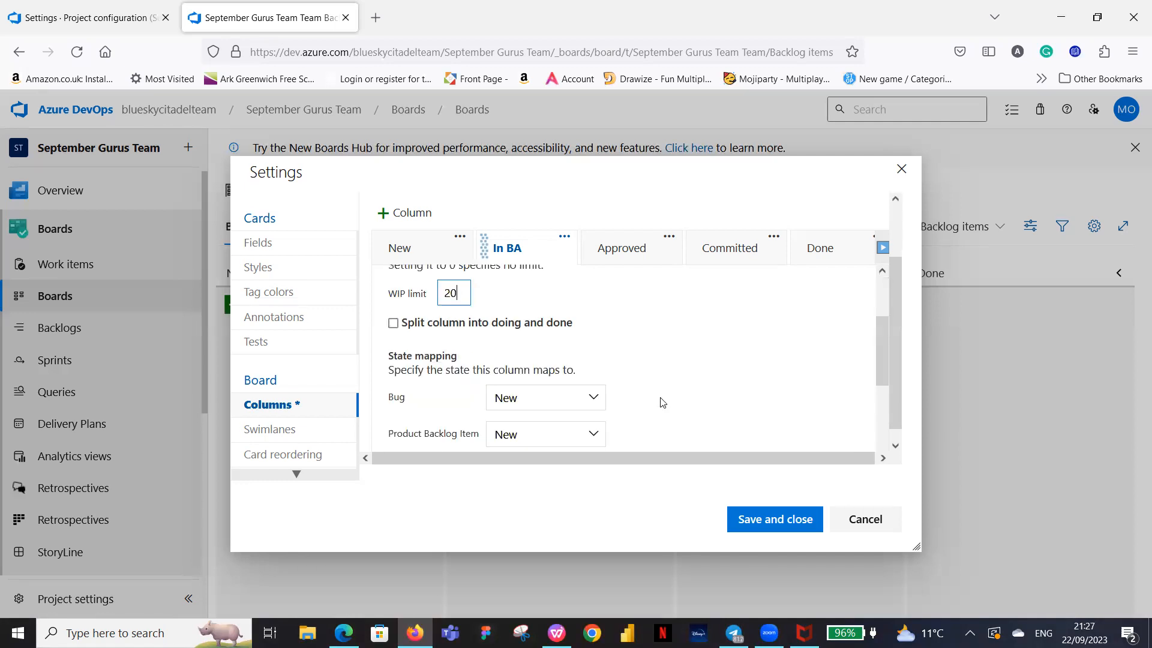
scroll(660, 402, up, 2)
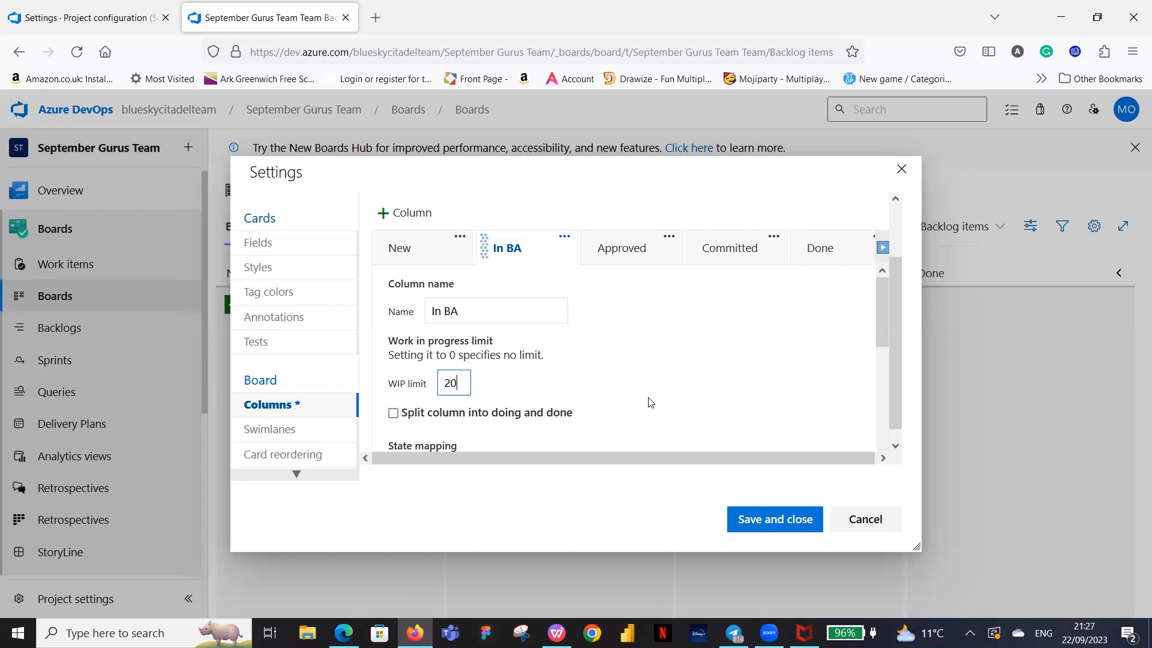
scroll(600, 357, down, 3)
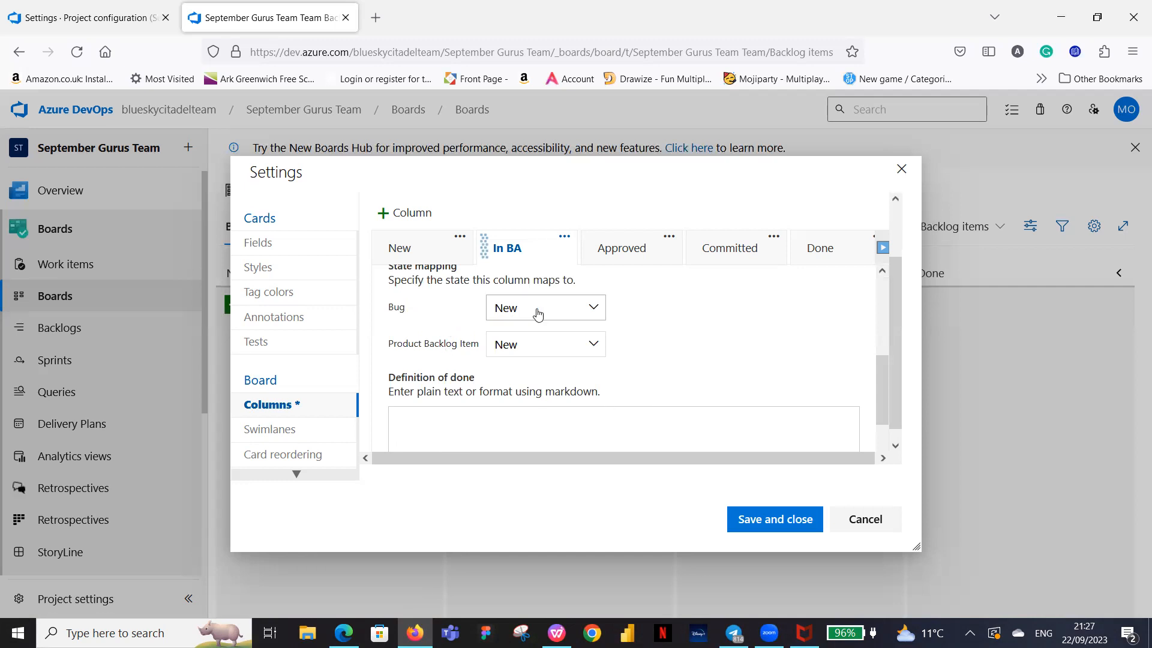
click(592, 310)
double_click(593, 310)
scroll(619, 323, up, 2)
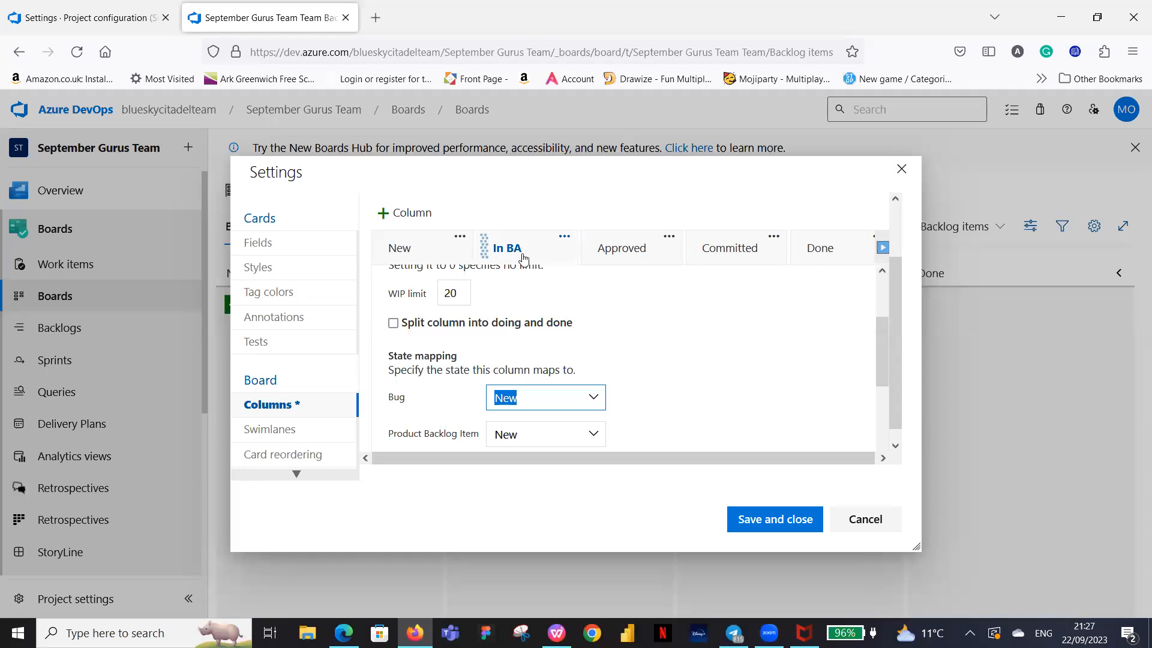
scroll(522, 345, down, 2)
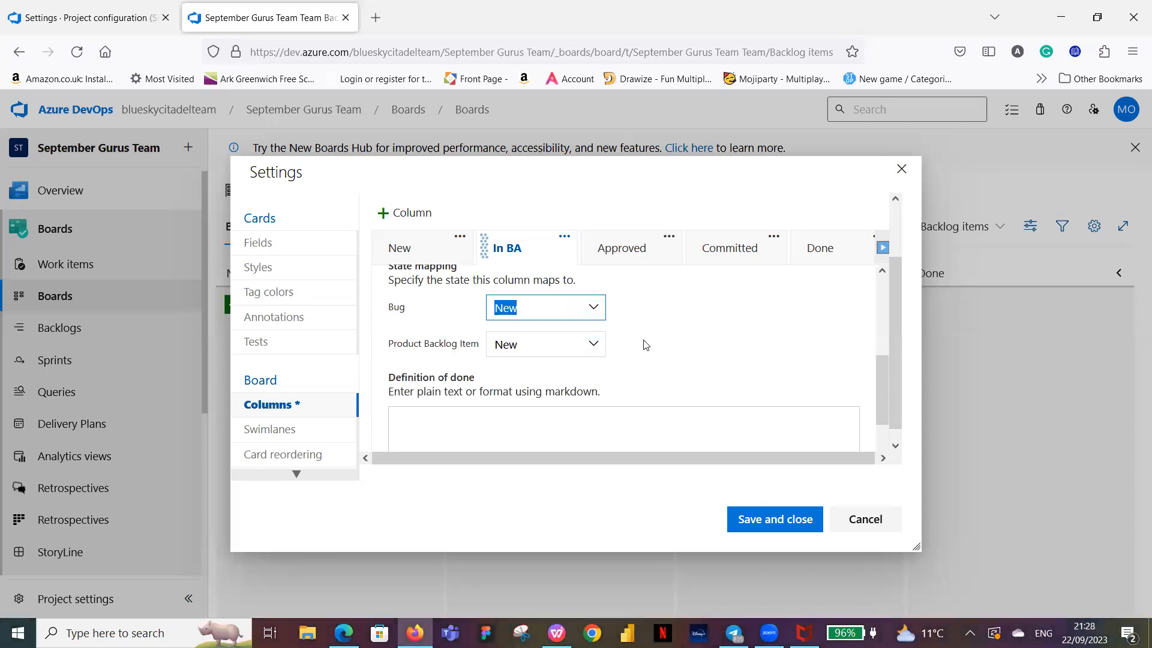
scroll(645, 344, down, 2)
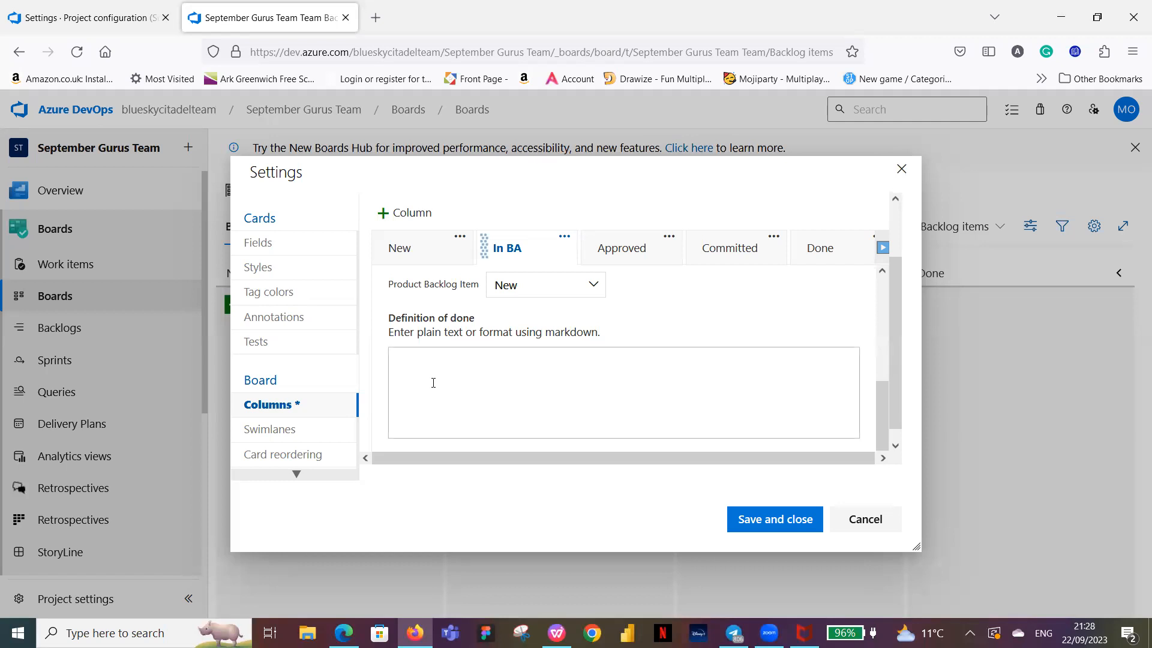
scroll(558, 394, down, 1)
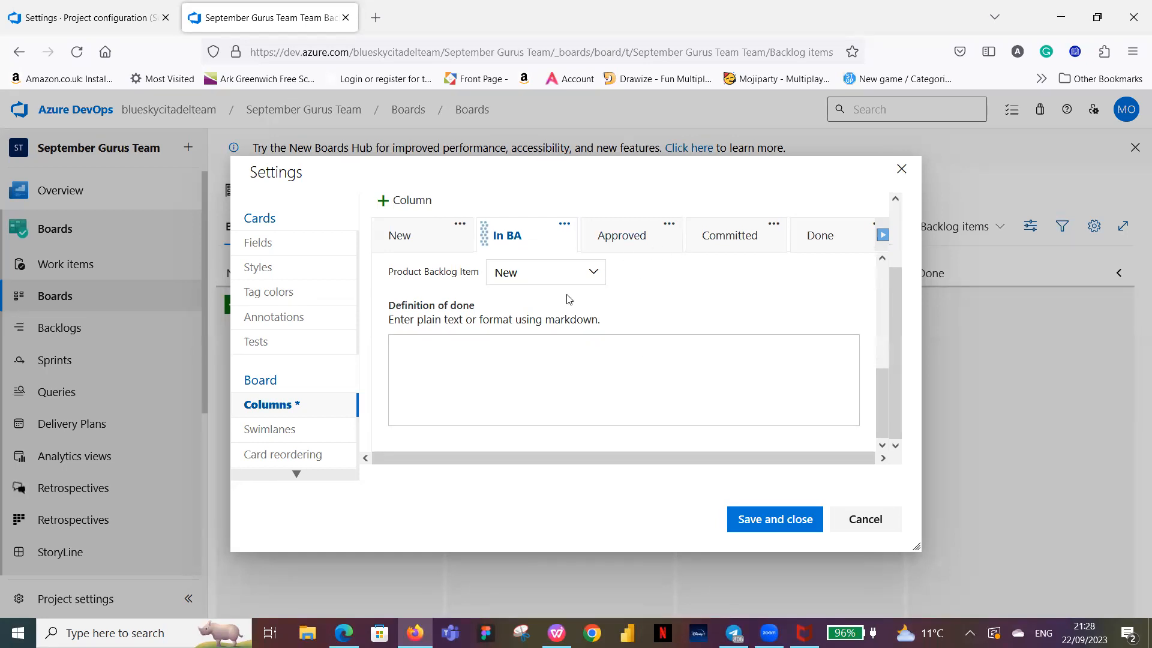
Add another board column after New and name it BA Done.
scroll(577, 291, up, 5)
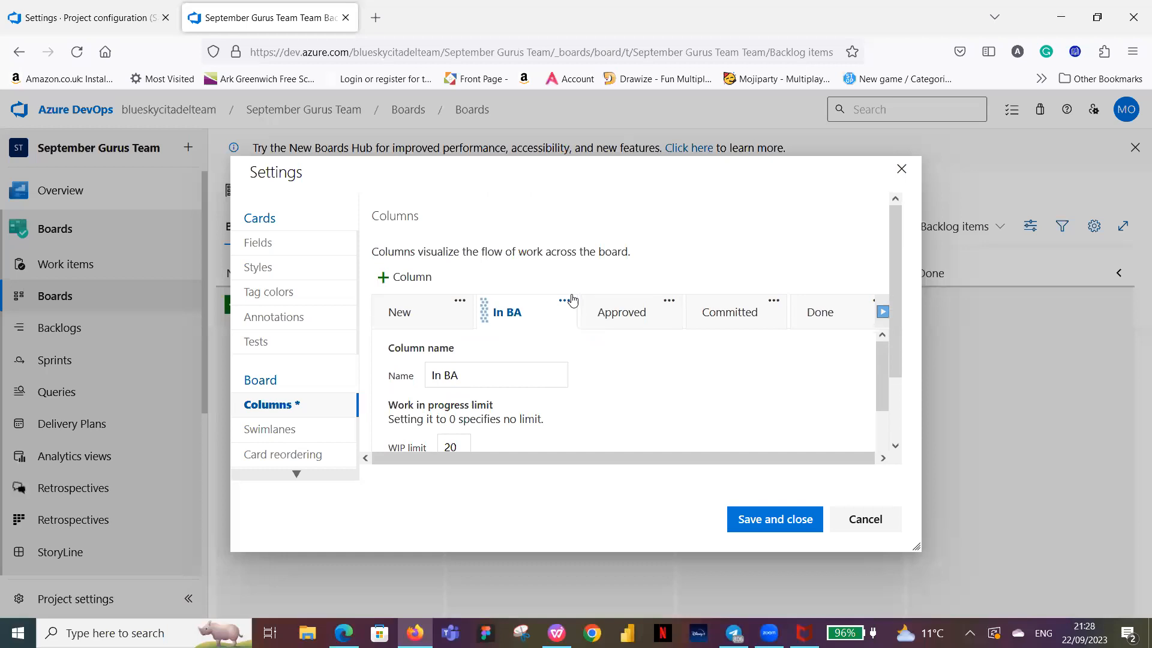
click(389, 278)
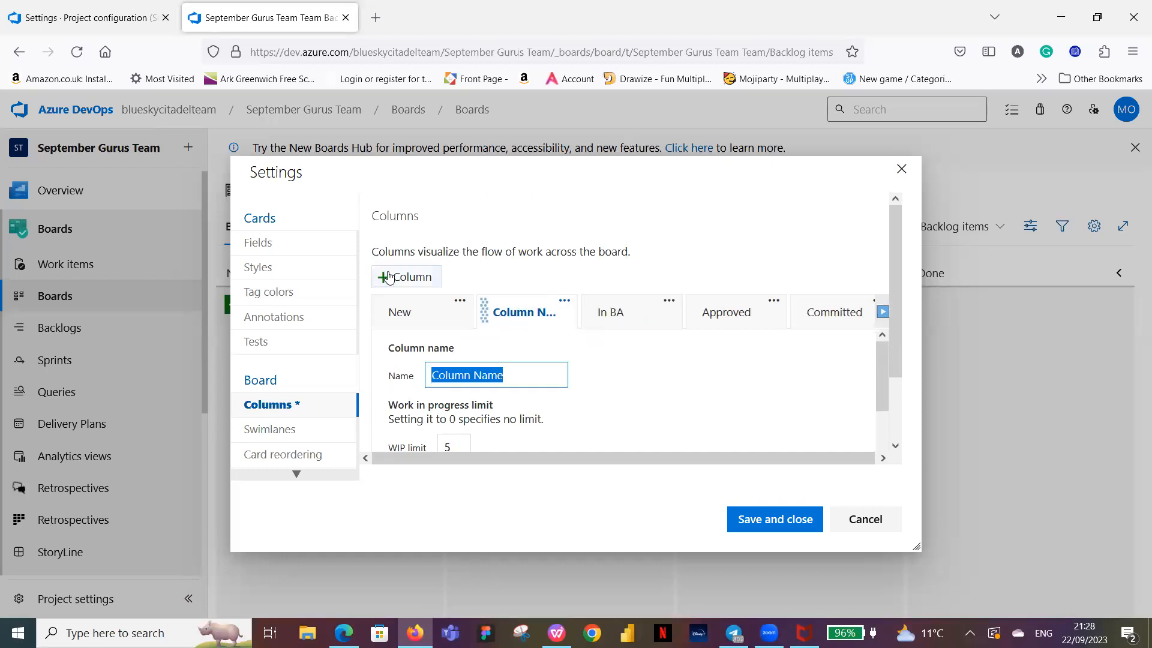
click(648, 316)
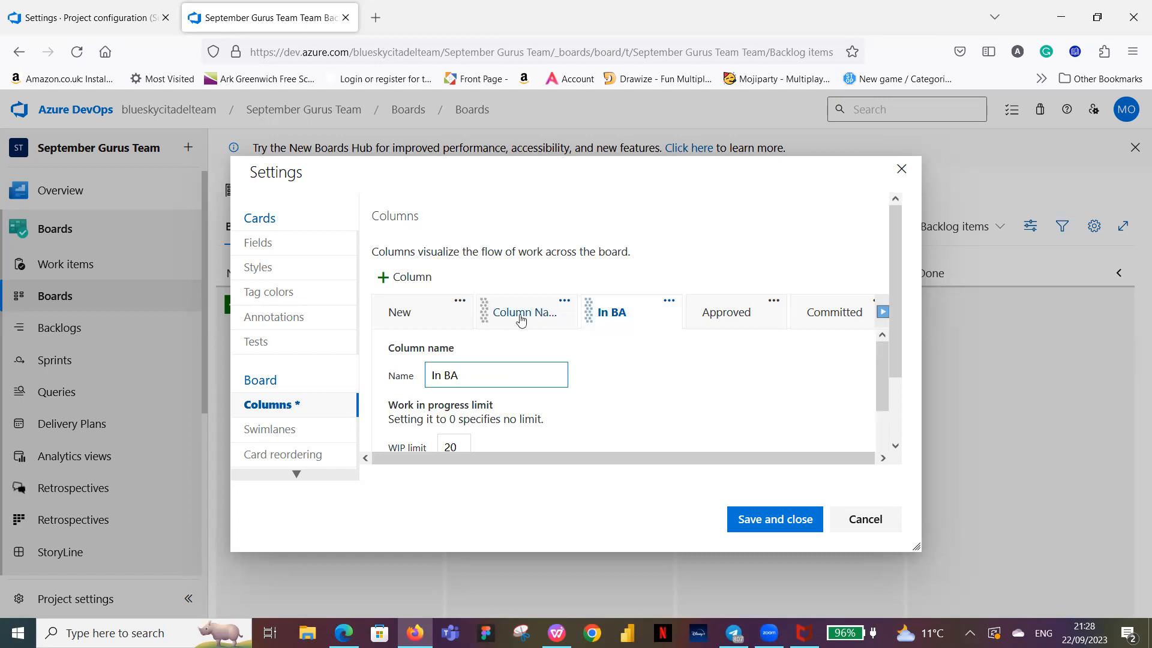
click(489, 304)
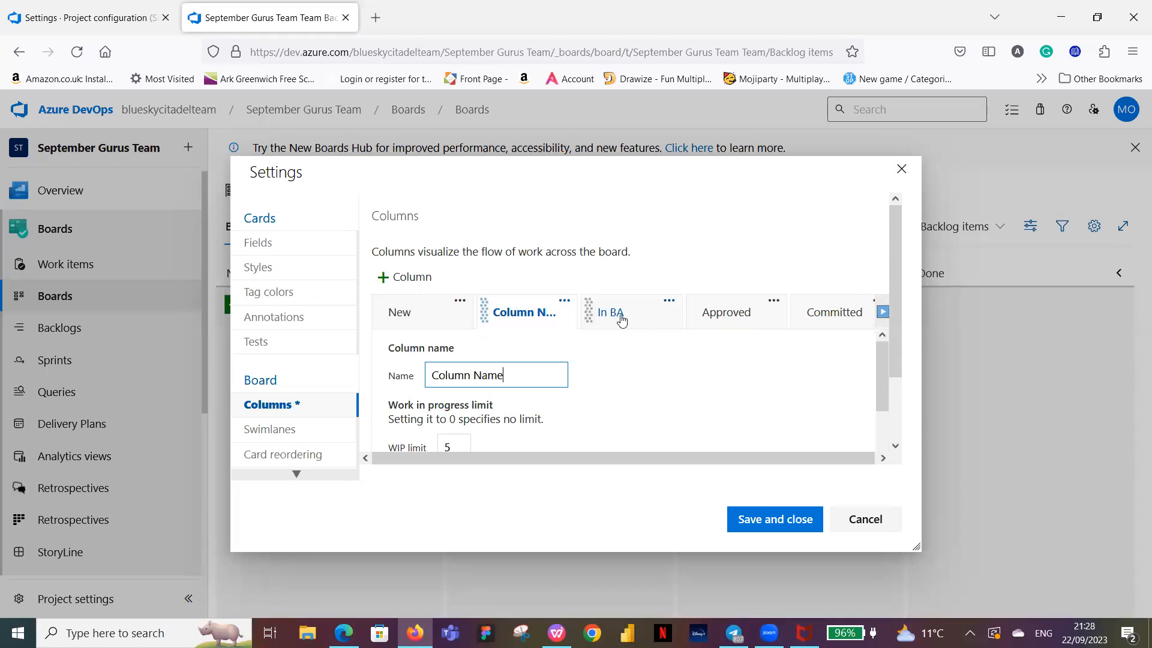
drag(520, 372, 429, 375)
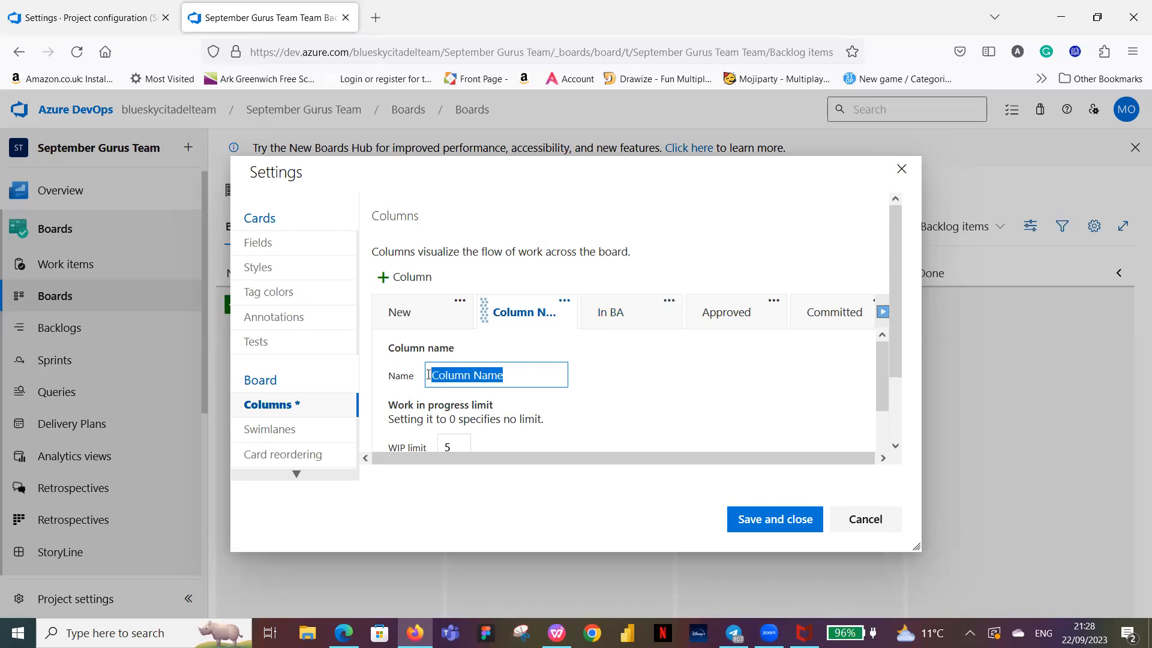
text(Ba )
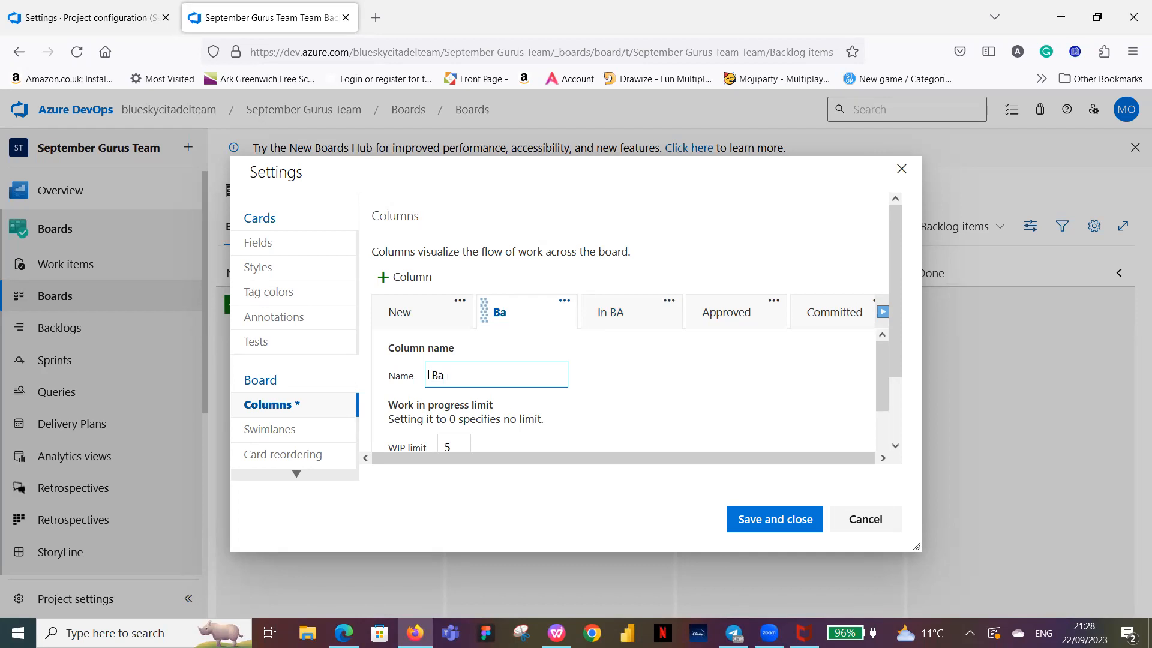
text(Done)
click(442, 373)
key(BackSpace)
text(A)
Set the BA Done column's WIP limit to 20.
scroll(474, 382, down, 2)
click(458, 358)
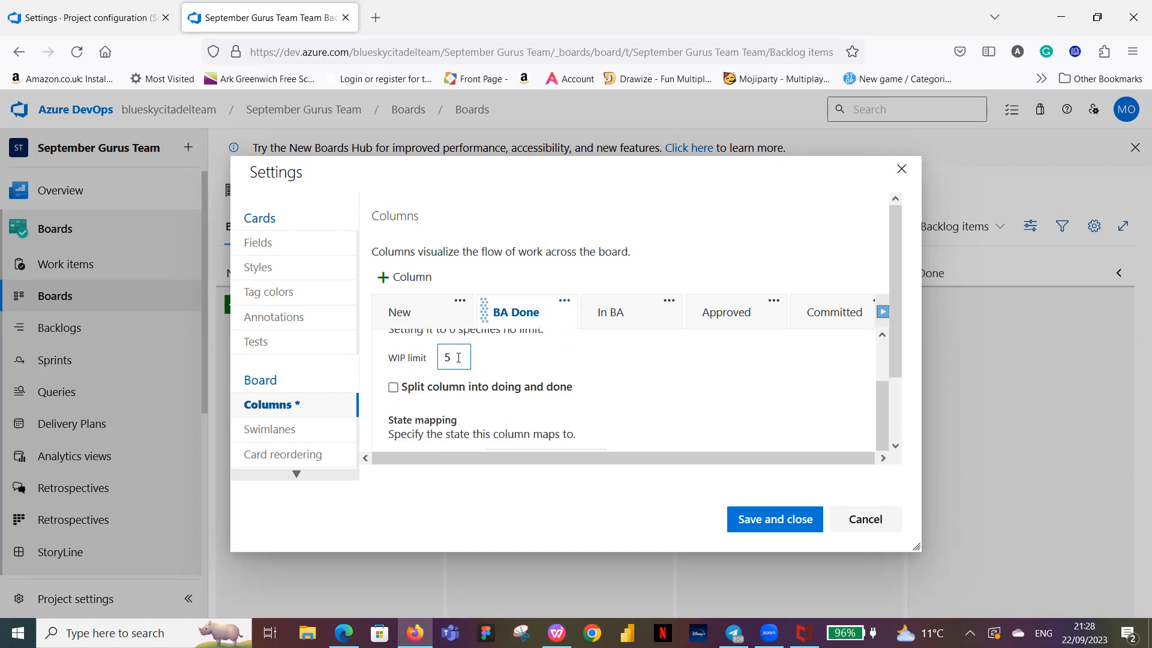
key(BackSpace)
text(20)
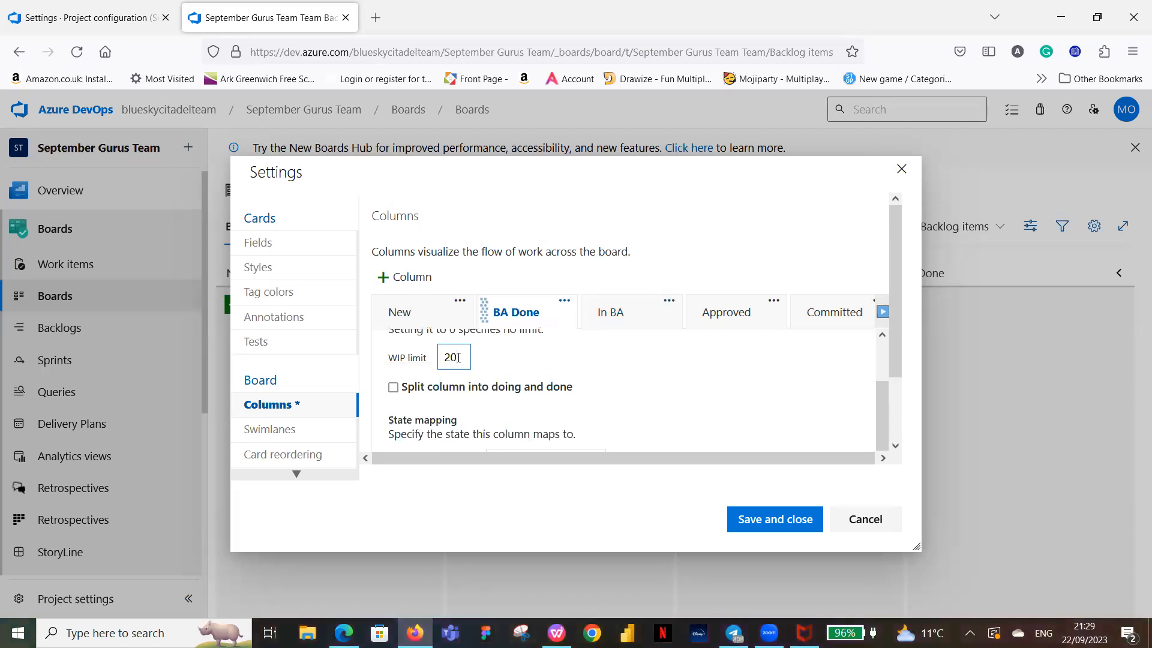
Move the In BA column ahead of BA Done so it directly follows New.
scroll(546, 365, down, 2)
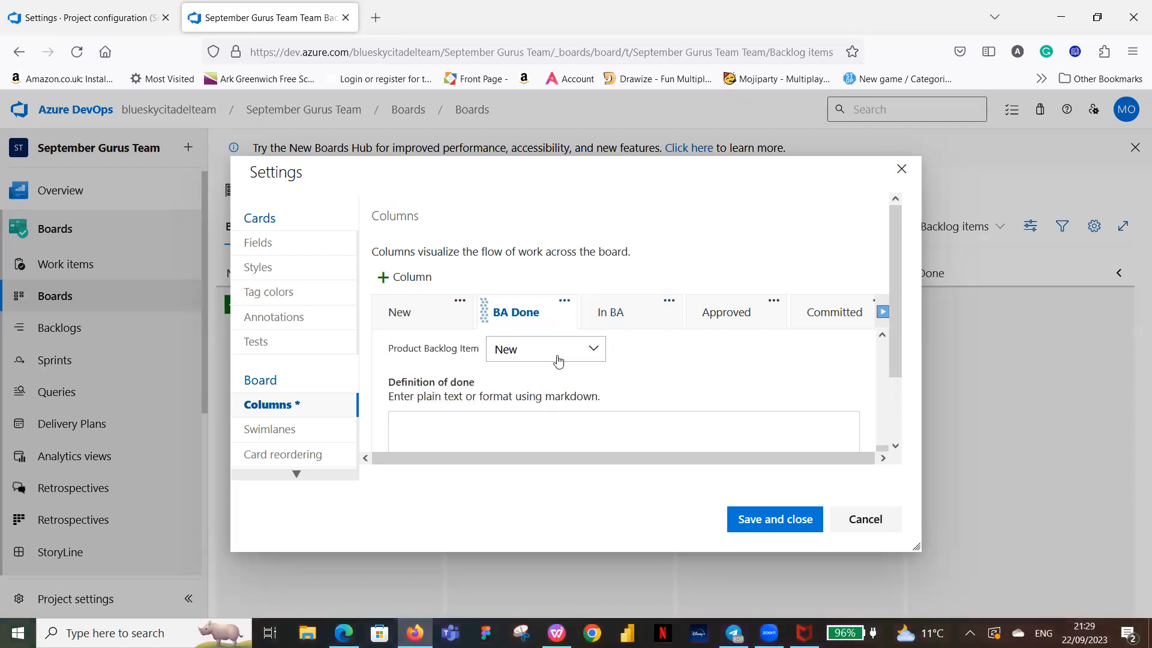
scroll(558, 362, up, 3)
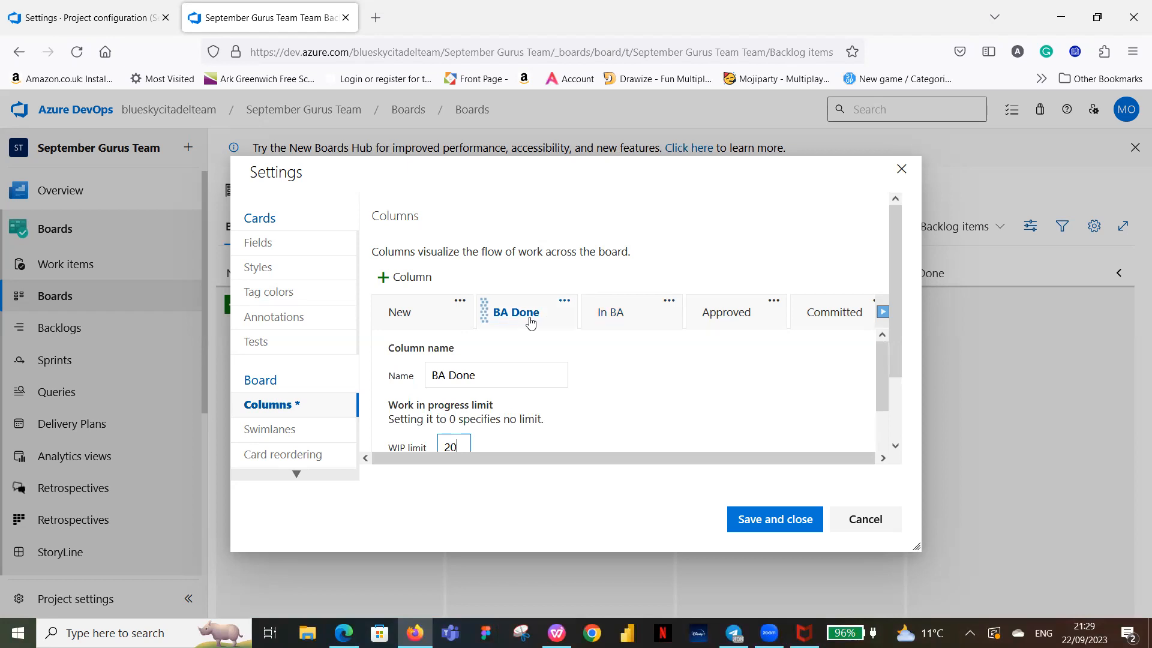
drag(647, 317, 549, 318)
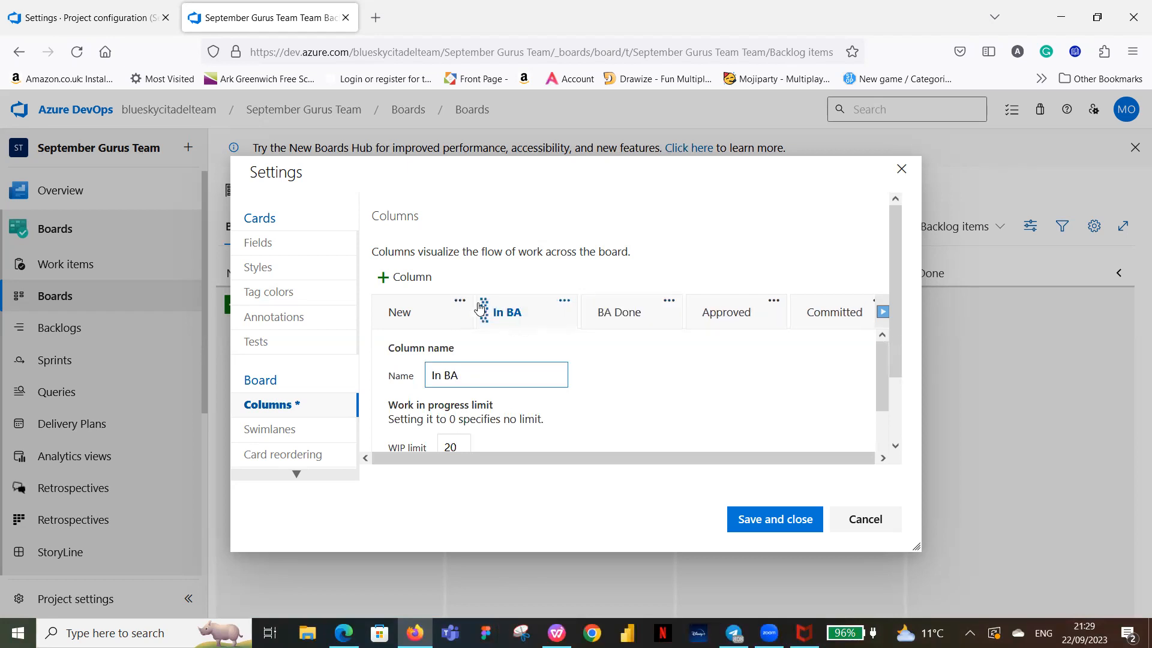
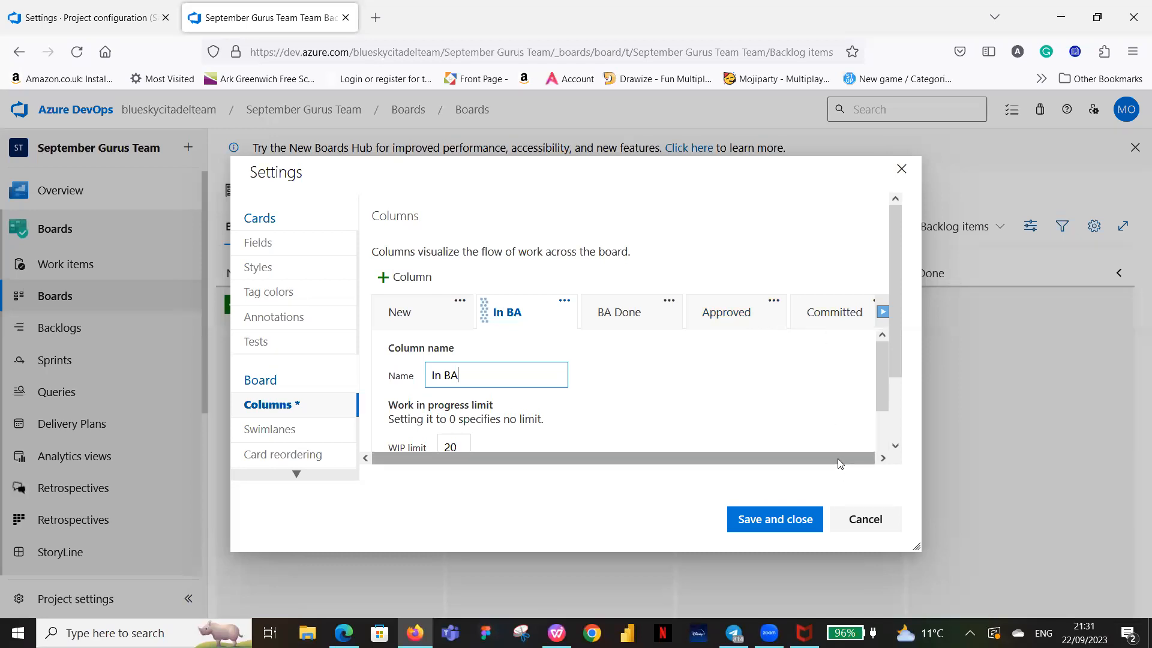
Add a board column named In DEV ahead of In BA, with a WIP limit of 10.
drag(852, 456, 864, 449)
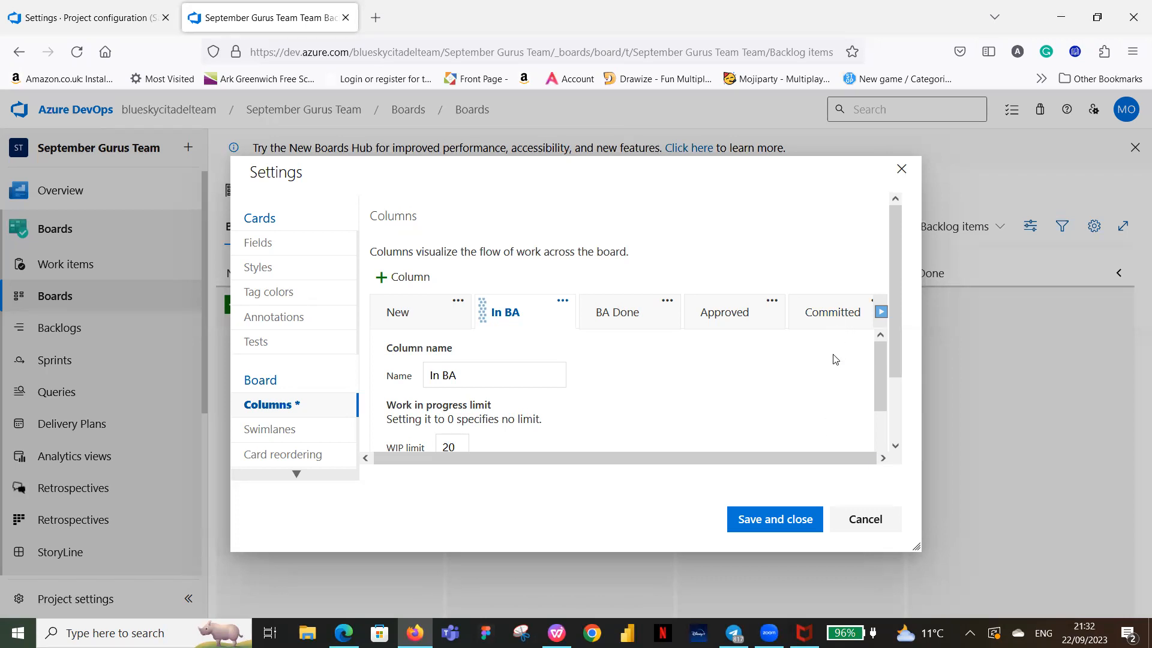
click(881, 313)
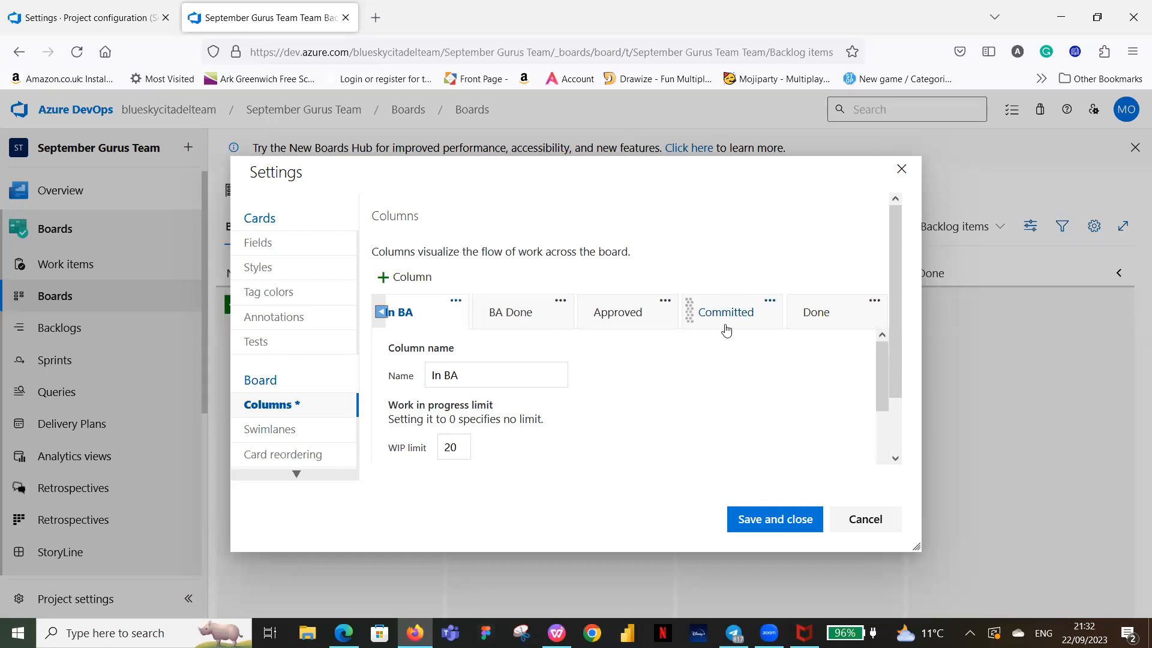
click(389, 278)
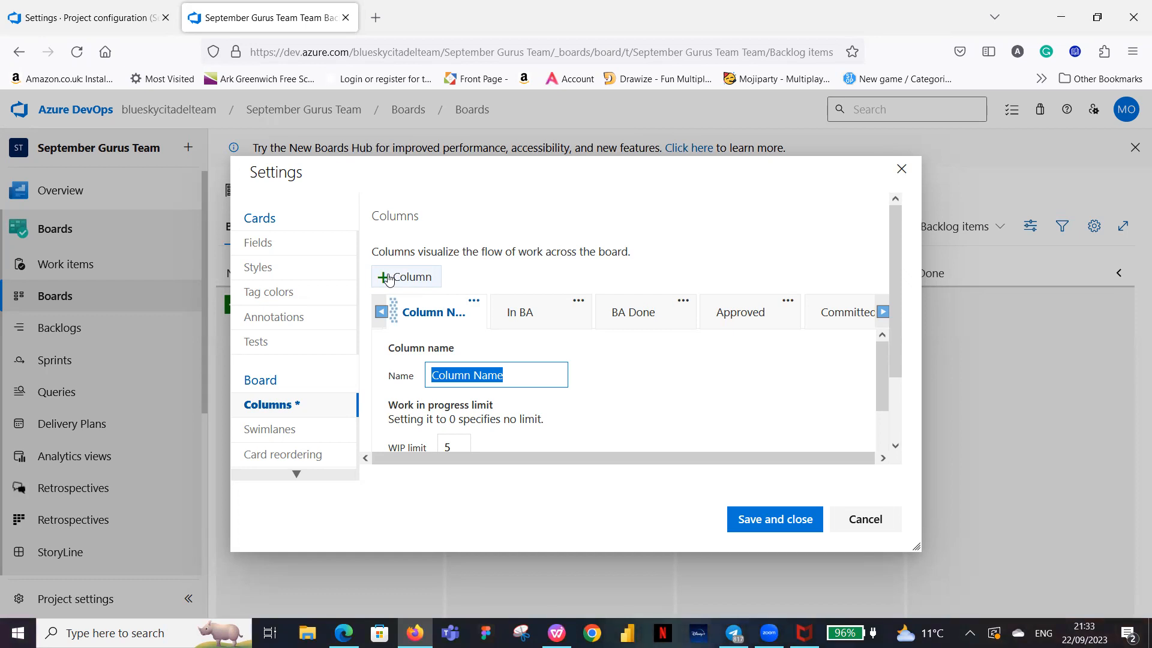
text(In DEV)
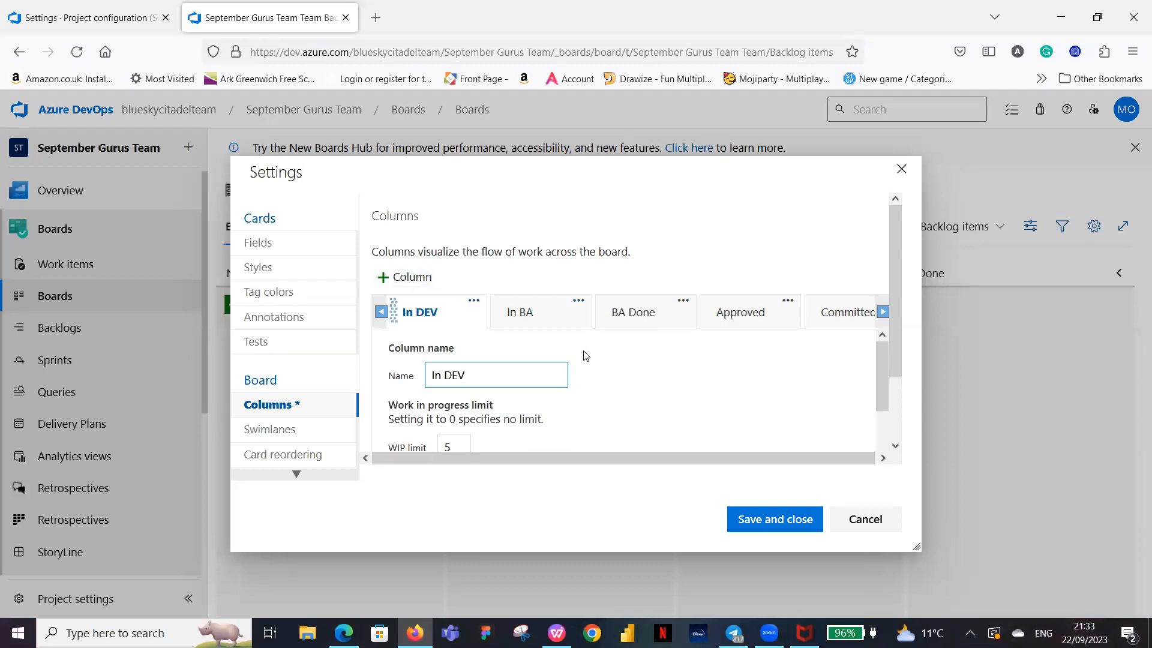
scroll(579, 360, down, 3)
scroll(551, 375, down, 1)
scroll(540, 378, up, 3)
click(466, 391)
key(BackSpace)
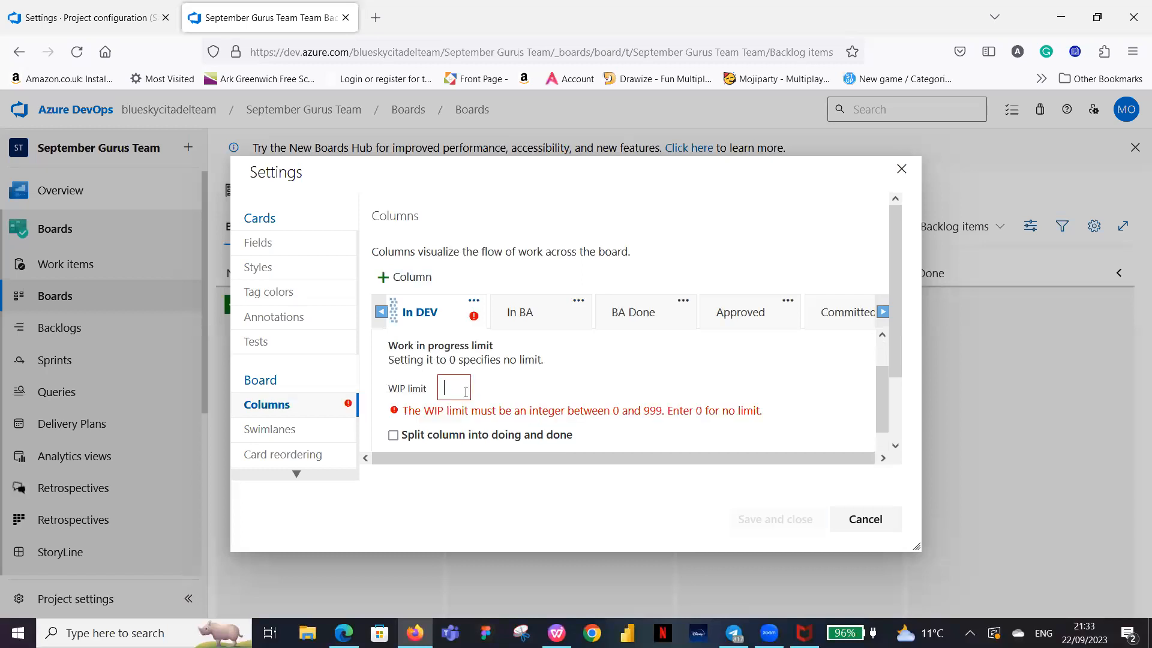
text(10)
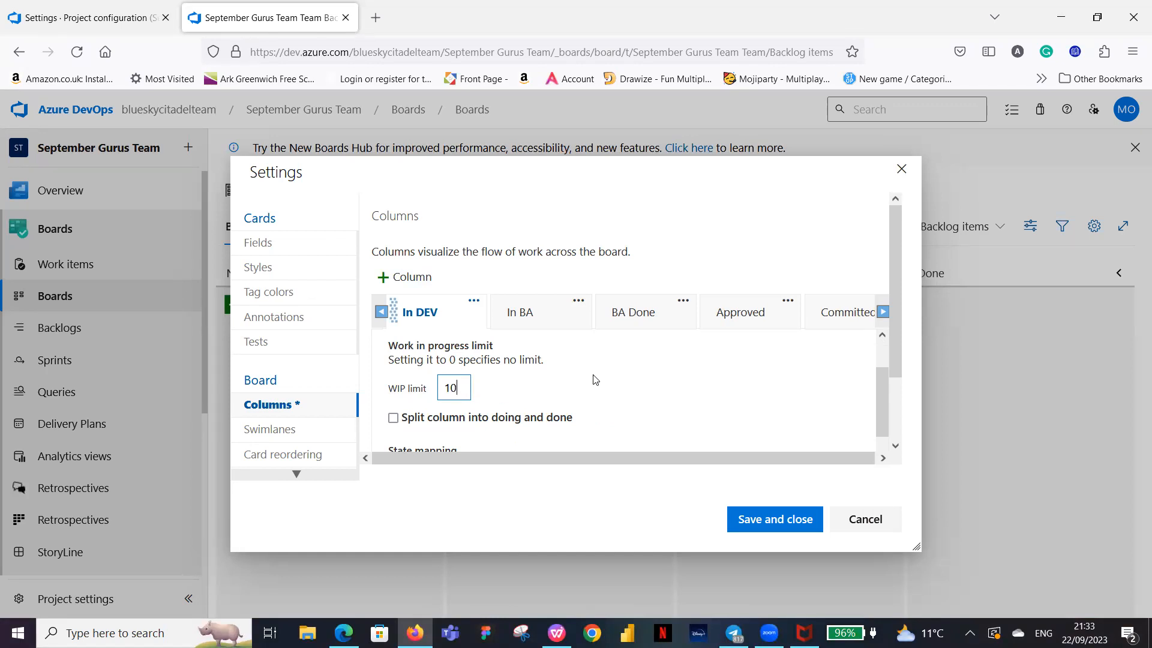
Compare the Bug and Product Backlog Item state mappings of the In DEV, In BA, BA Done and Approved columns.
scroll(594, 373, down, 1)
scroll(594, 373, down, 2)
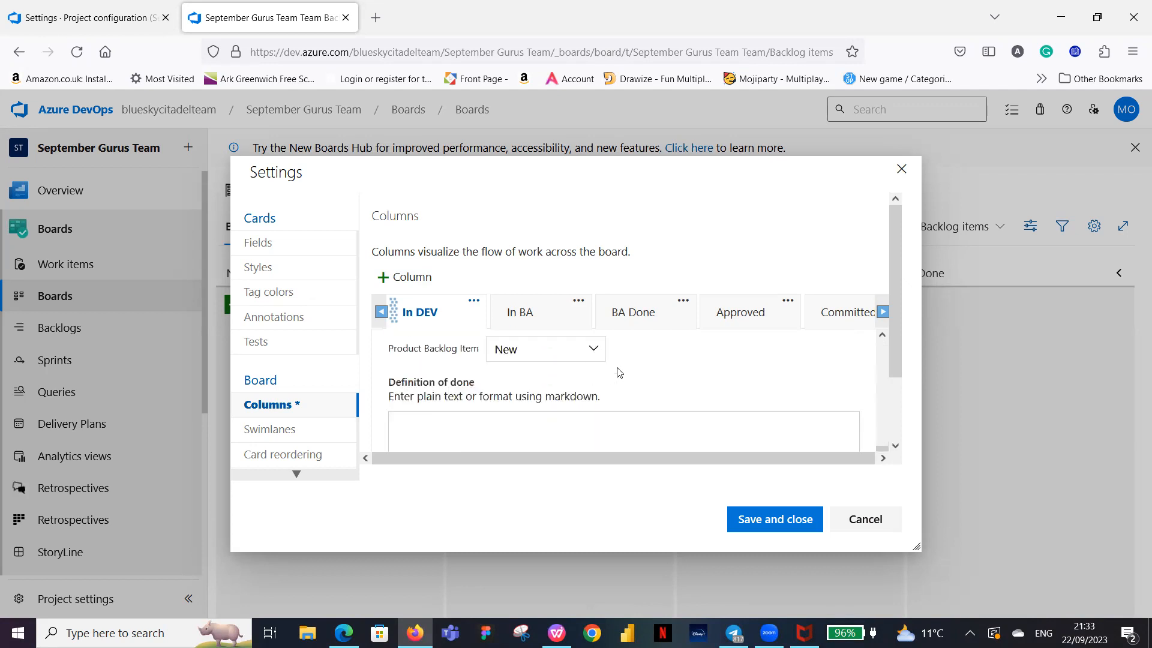
scroll(619, 373, up, 1)
scroll(603, 373, up, 2)
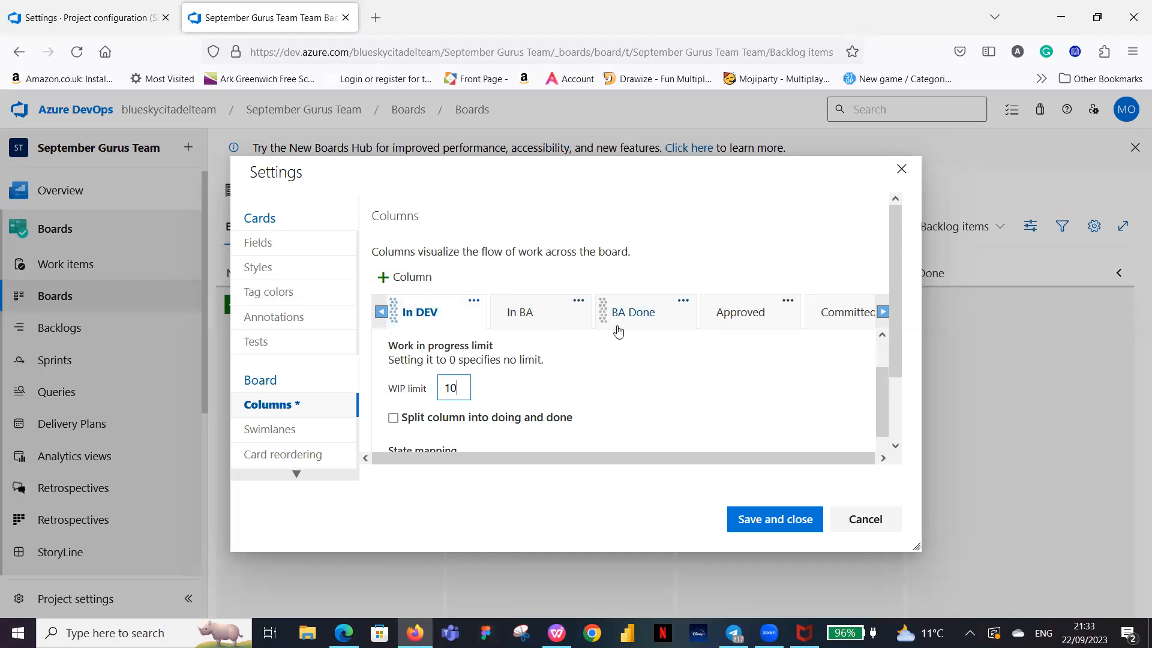
scroll(645, 334, down, 2)
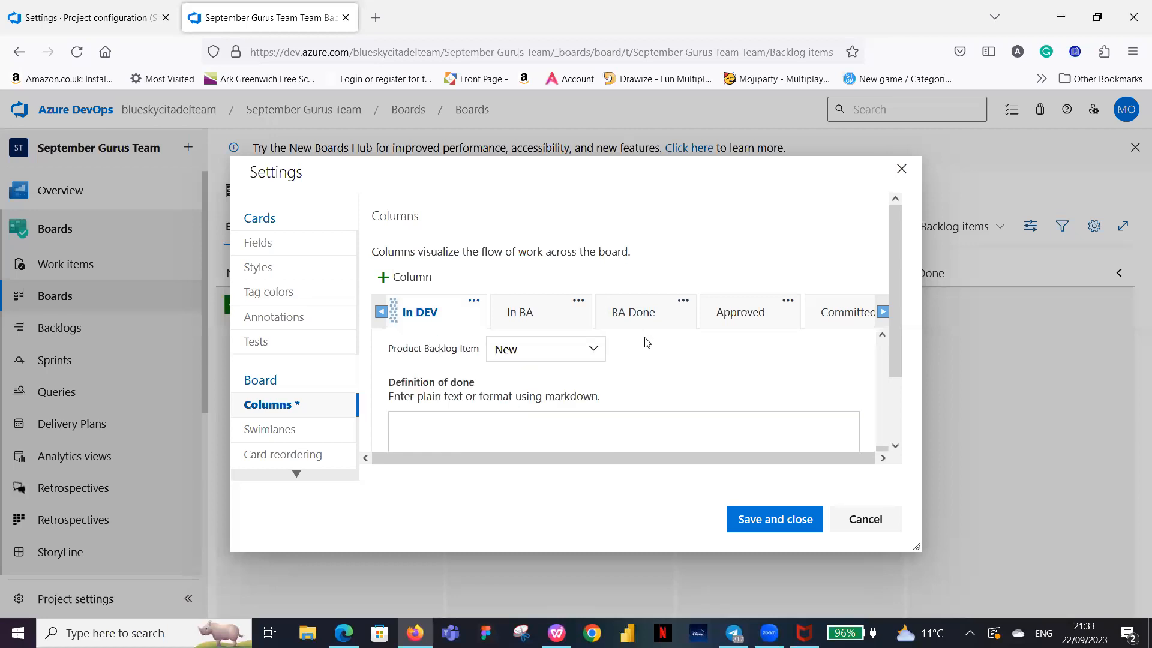
scroll(648, 350, up, 1)
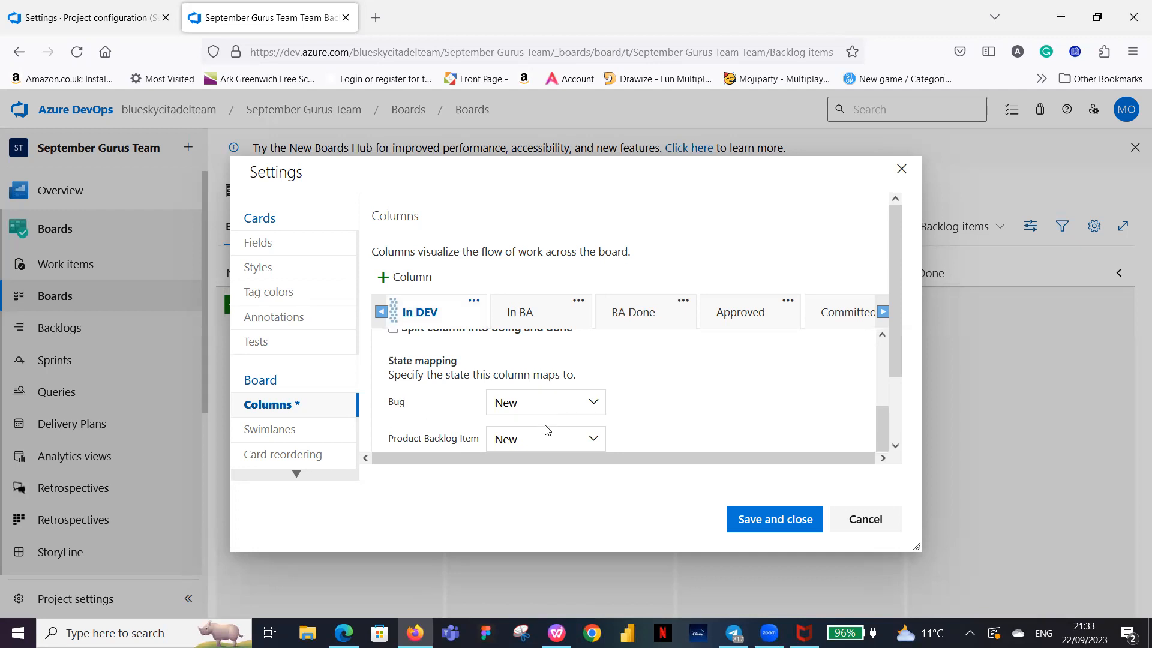
click(554, 320)
scroll(549, 366, down, 3)
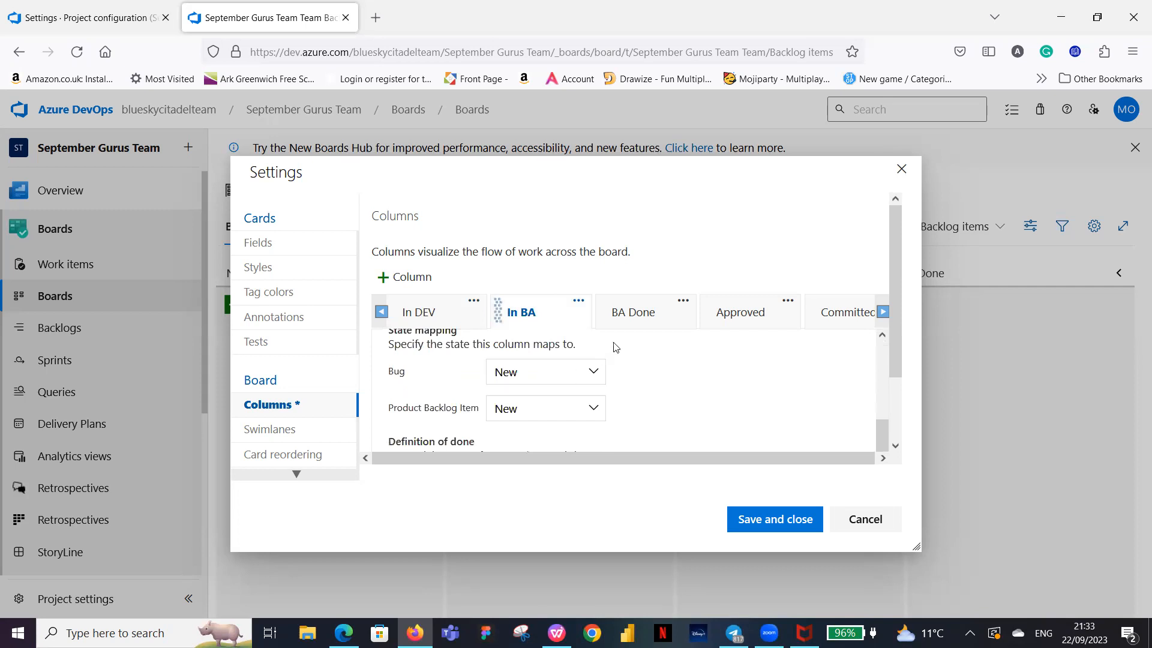
click(662, 321)
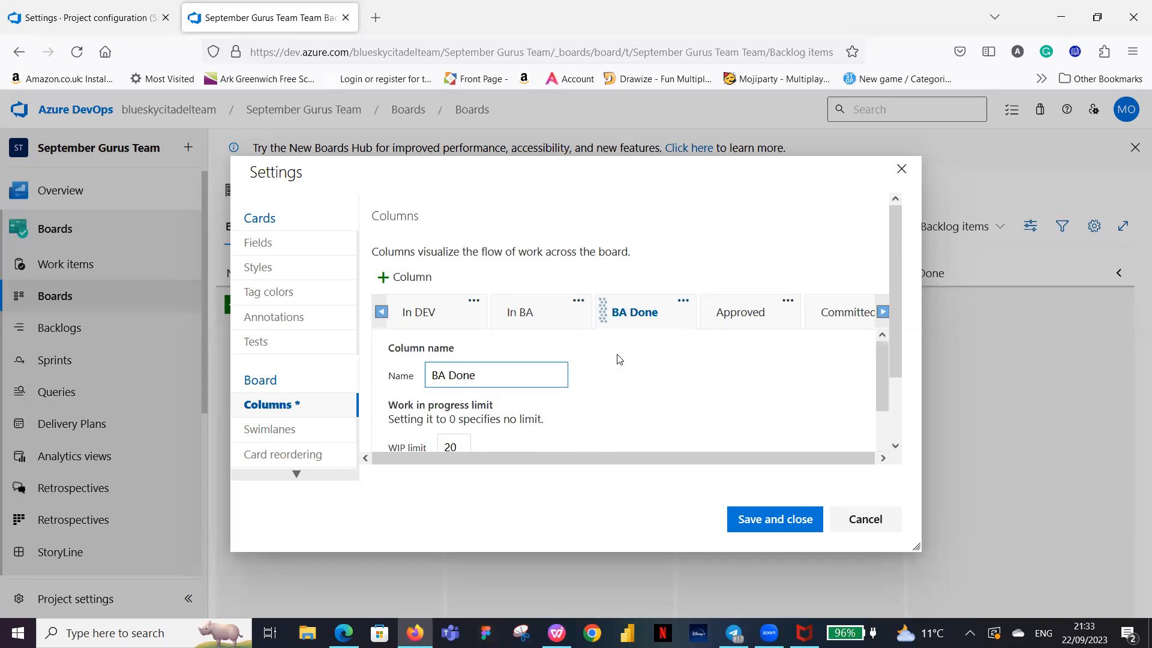
scroll(587, 360, down, 3)
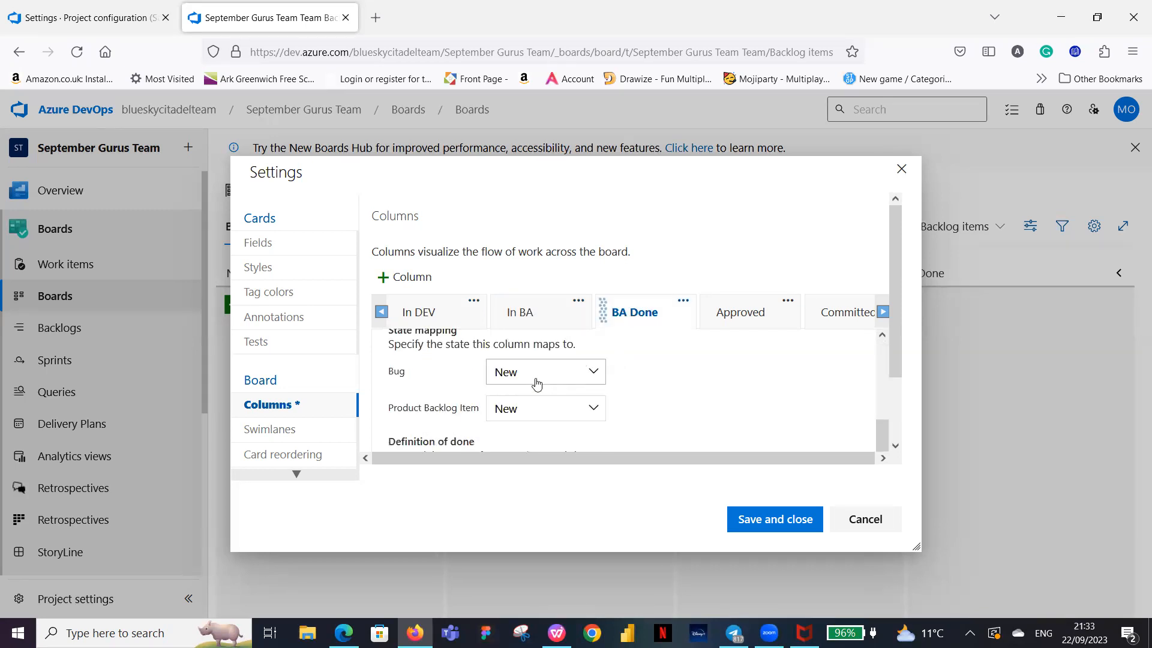
click(771, 320)
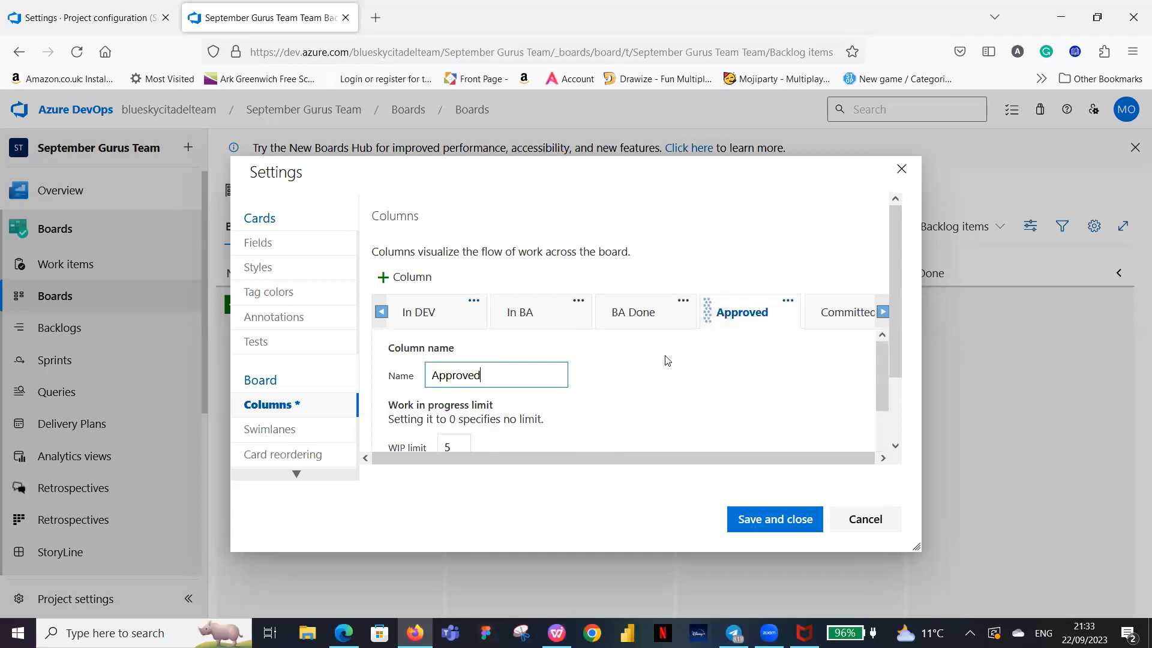
scroll(630, 411, down, 5)
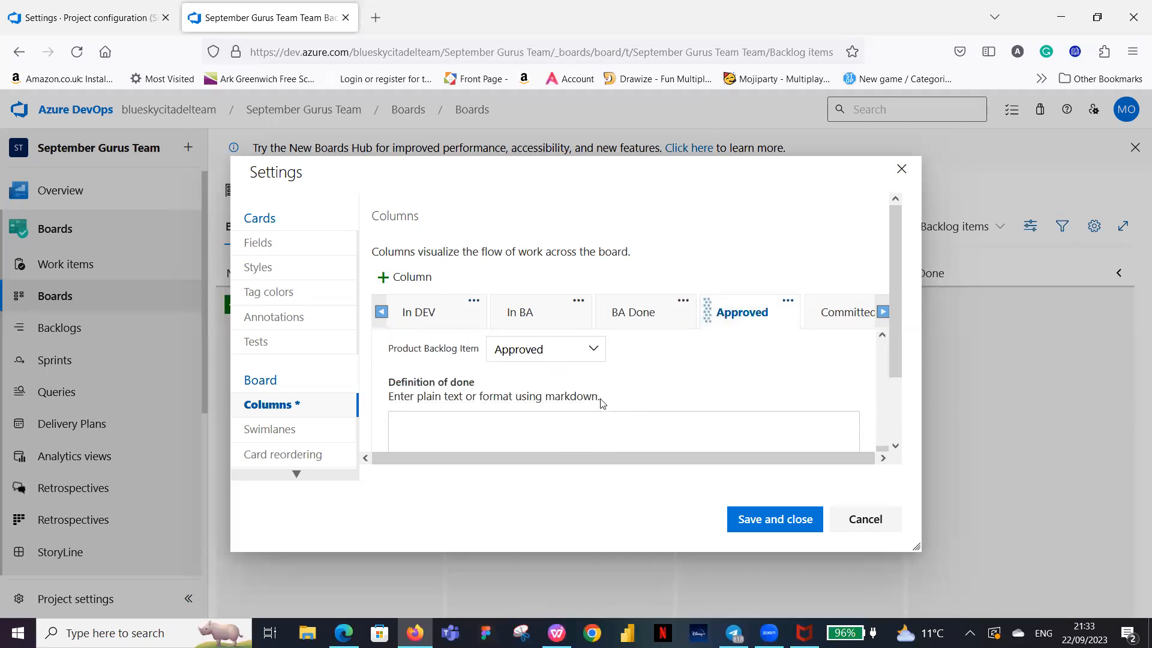
scroll(585, 392, up, 1)
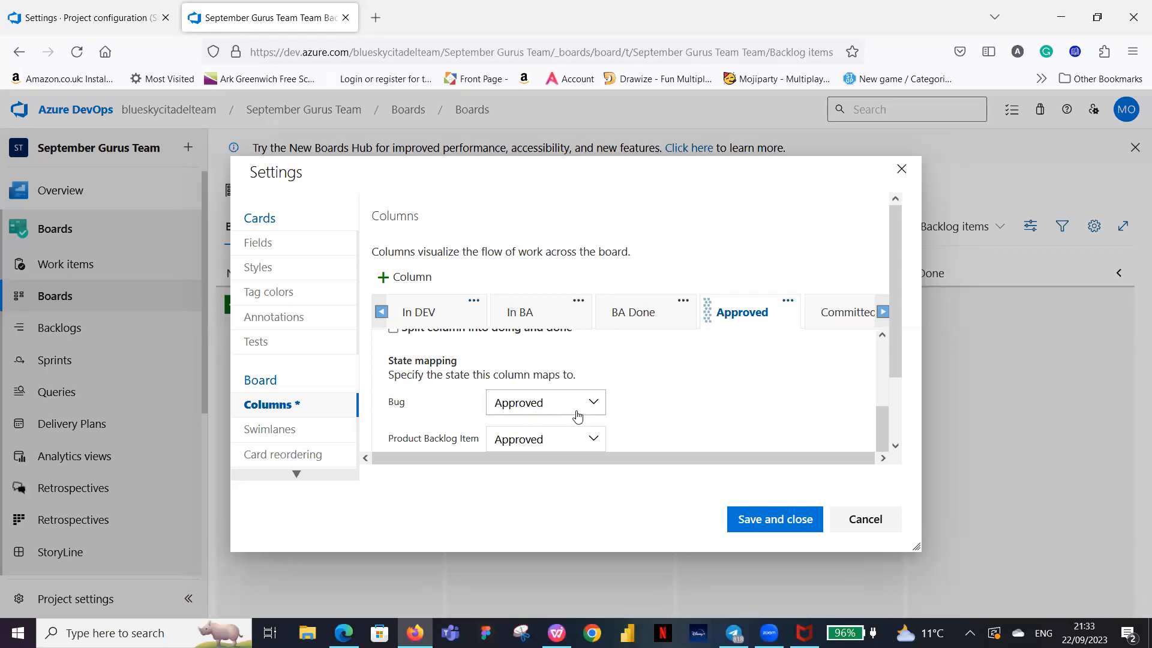
Check the Committed column's state mapping and move the In DEV column so it directly follows Committed.
click(838, 322)
scroll(564, 377, down, 1)
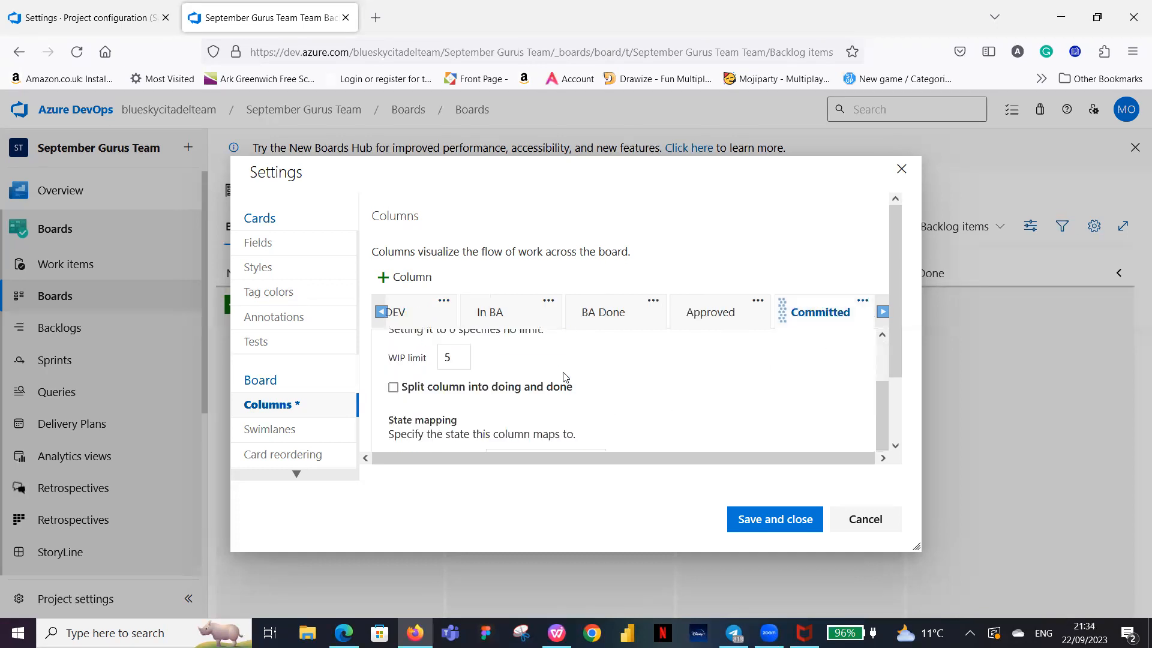
scroll(576, 381, down, 2)
scroll(583, 390, up, 2)
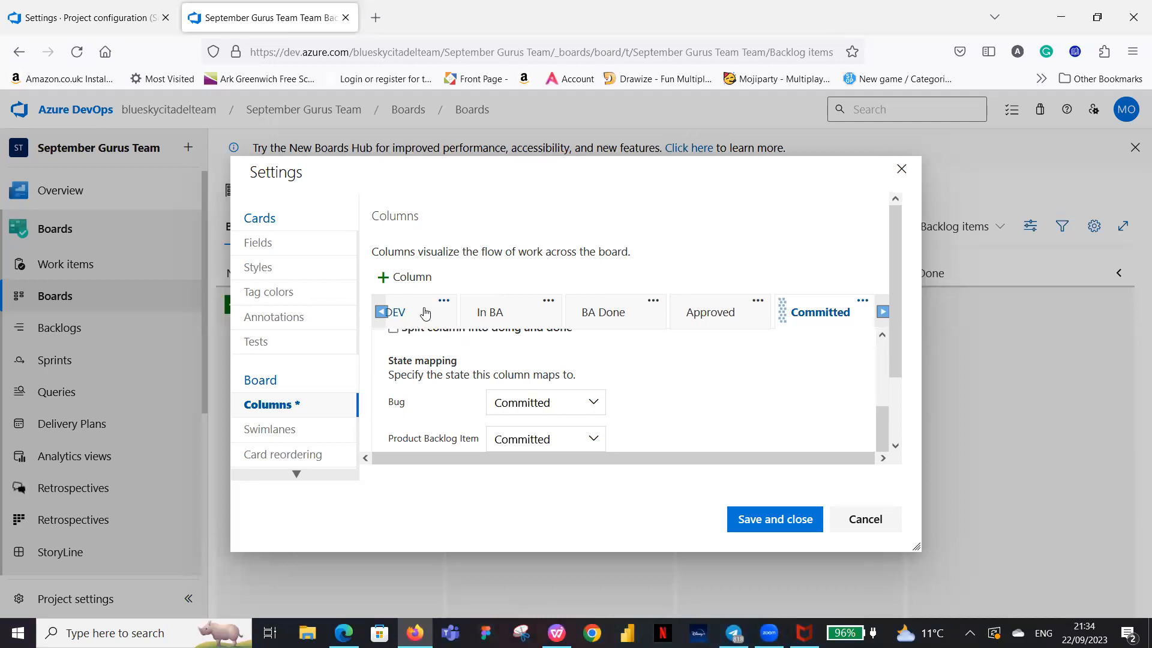
drag(425, 312, 840, 322)
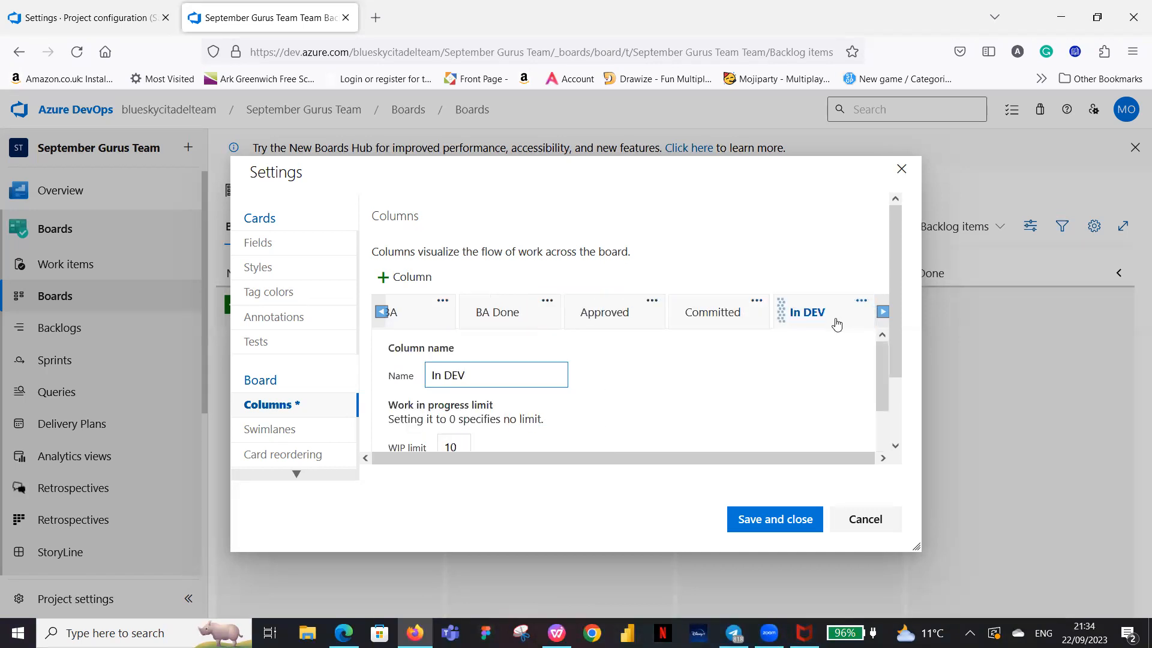
Map both the Bug and Product Backlog Item states of the In DEV column to Committed.
scroll(819, 339, down, 3)
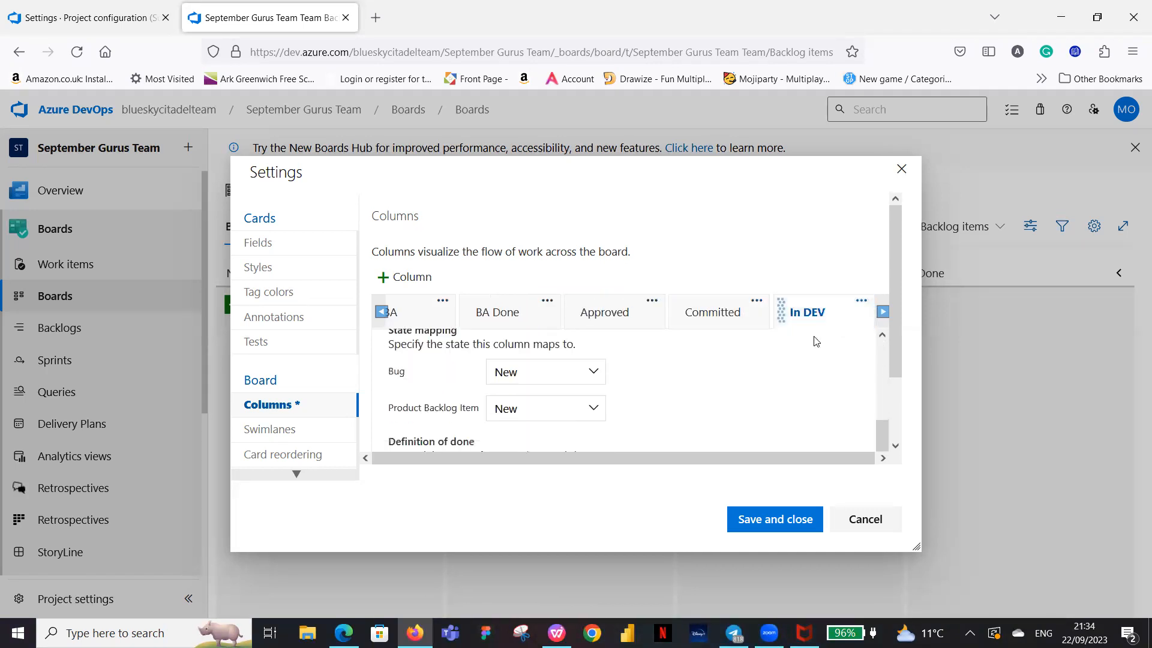
click(590, 371)
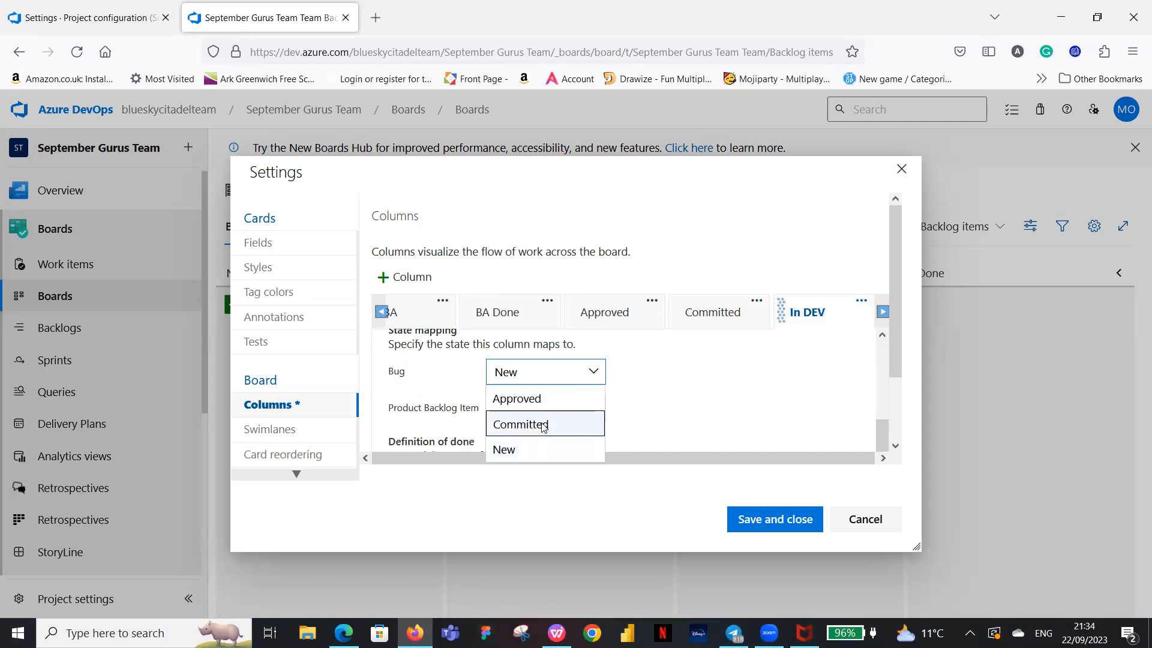
click(546, 424)
click(591, 408)
click(544, 459)
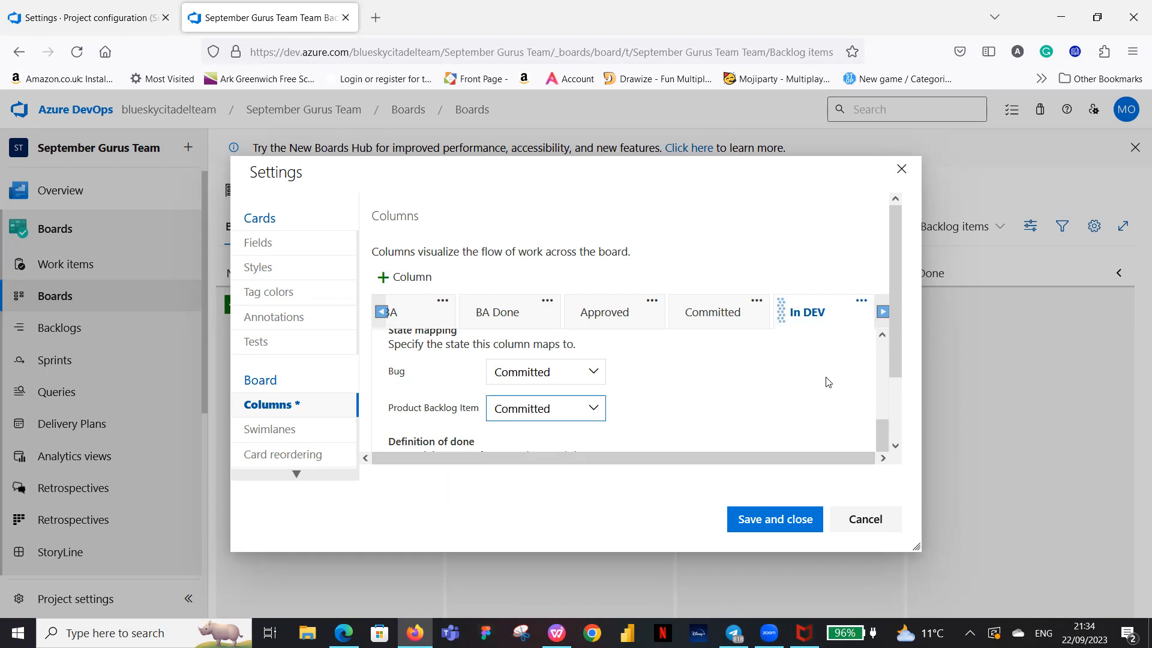
Add a board column named DEV Done next to In DEV, with a WIP limit of 10.
click(883, 312)
click(883, 312)
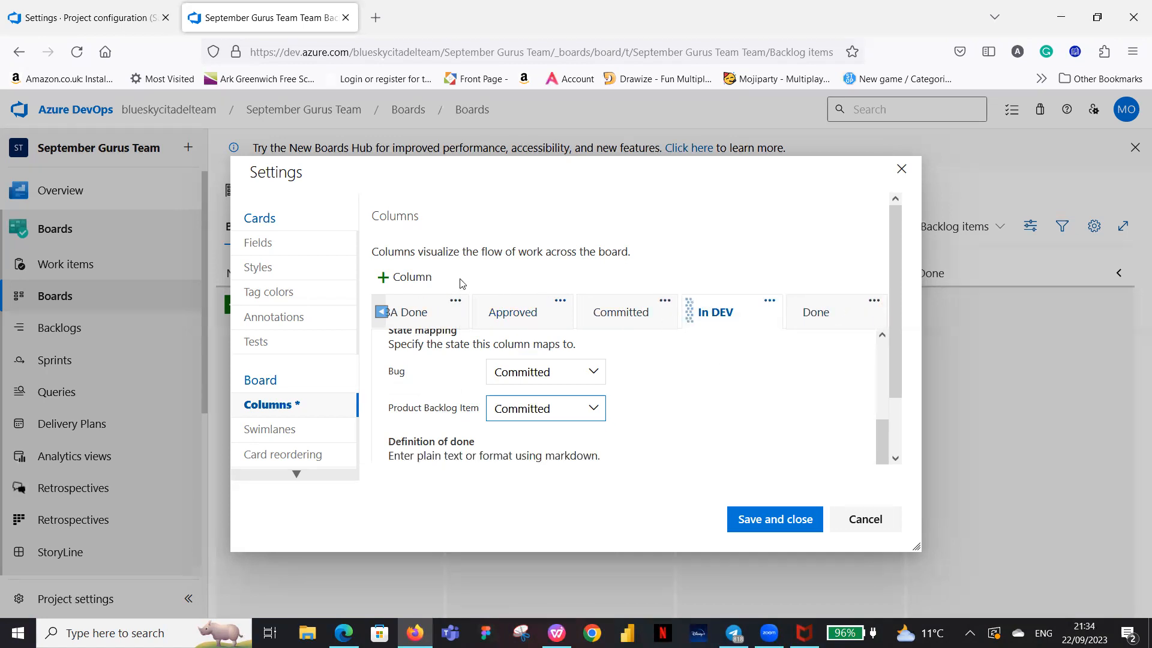
click(391, 279)
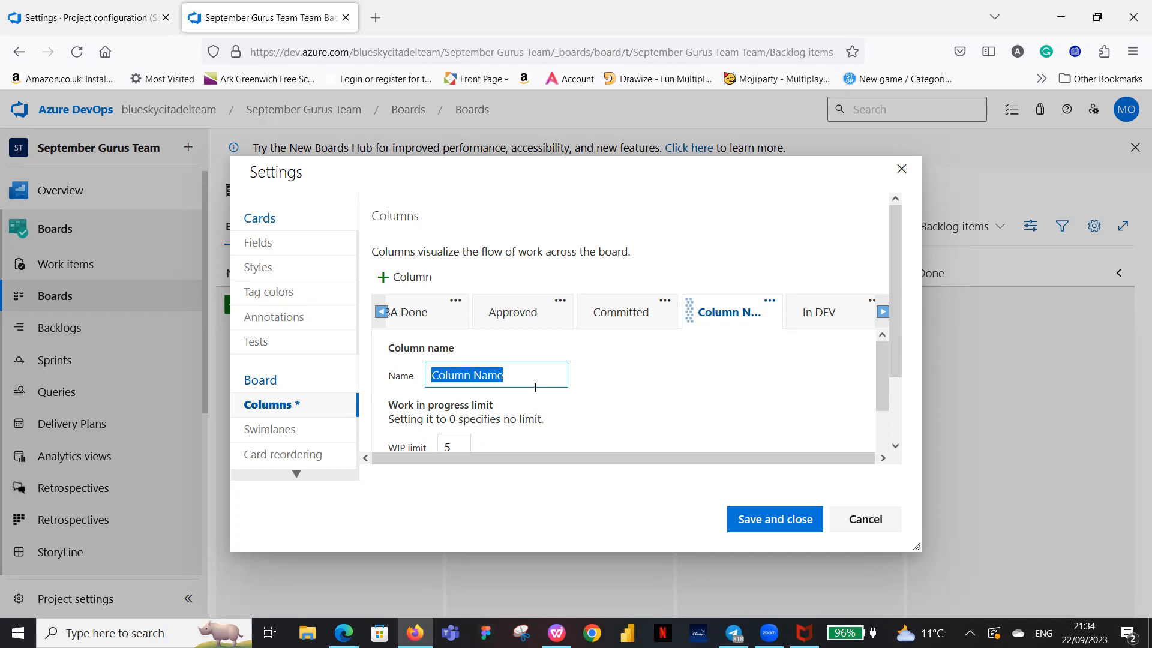
text(DEV Done)
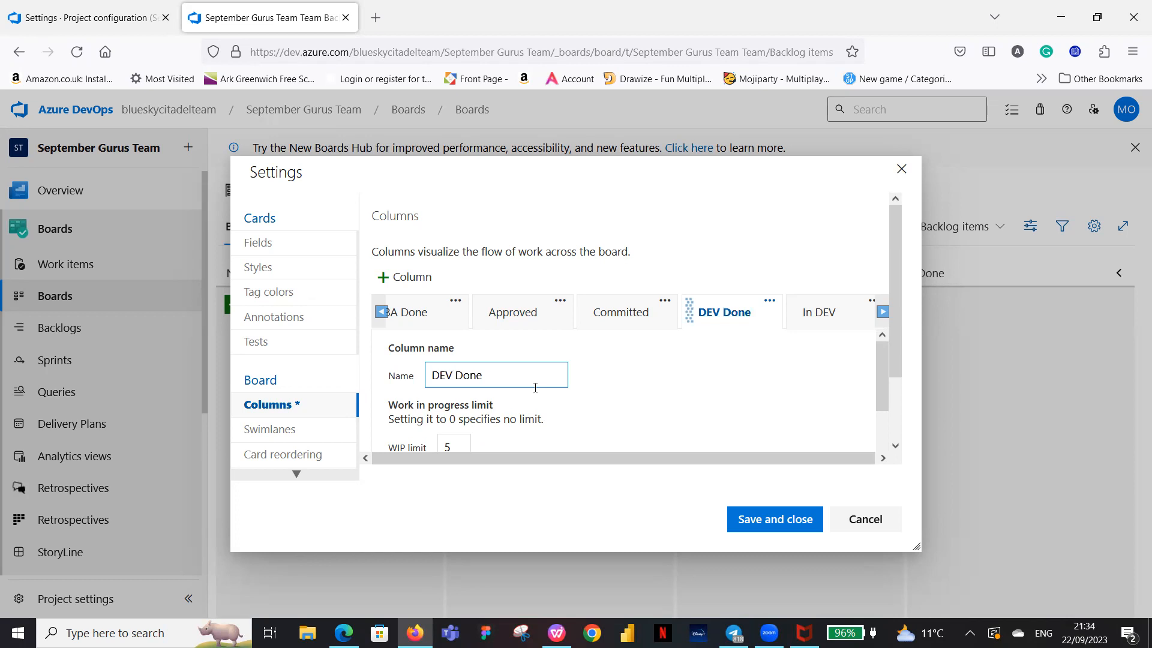
scroll(540, 384, down, 2)
scroll(408, 375, up, 1)
click(454, 359)
key(BackSpace)
text(10)
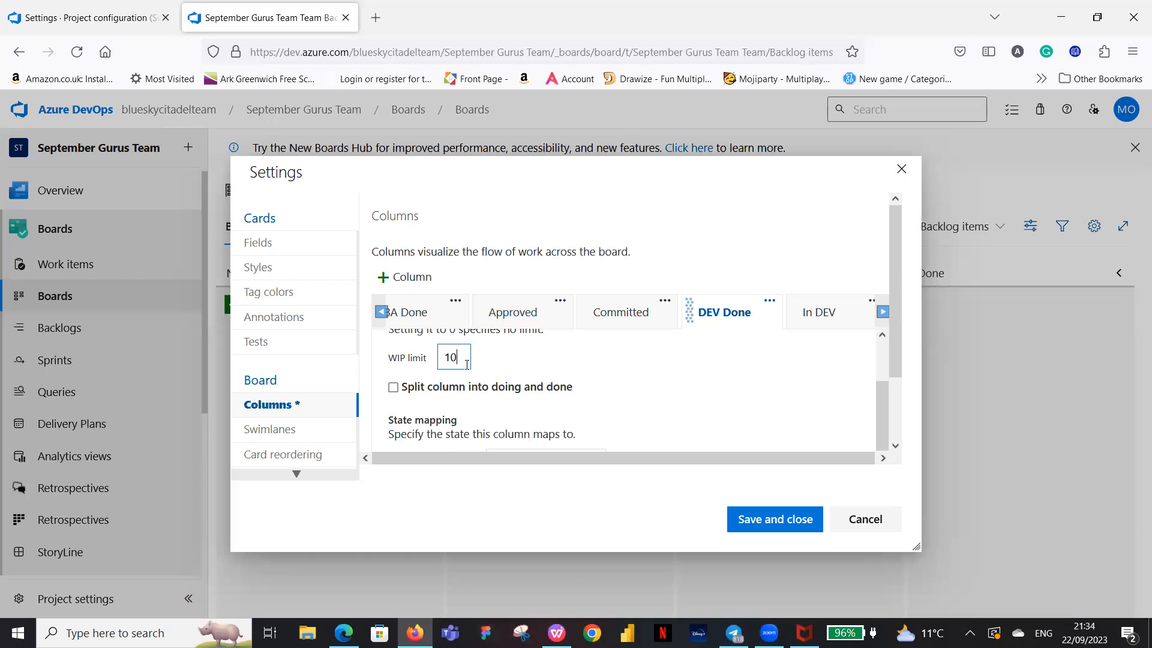
Check the DEV Done column's state mapping and move the column so it directly follows In DEV.
scroll(478, 376, down, 2)
scroll(538, 378, up, 2)
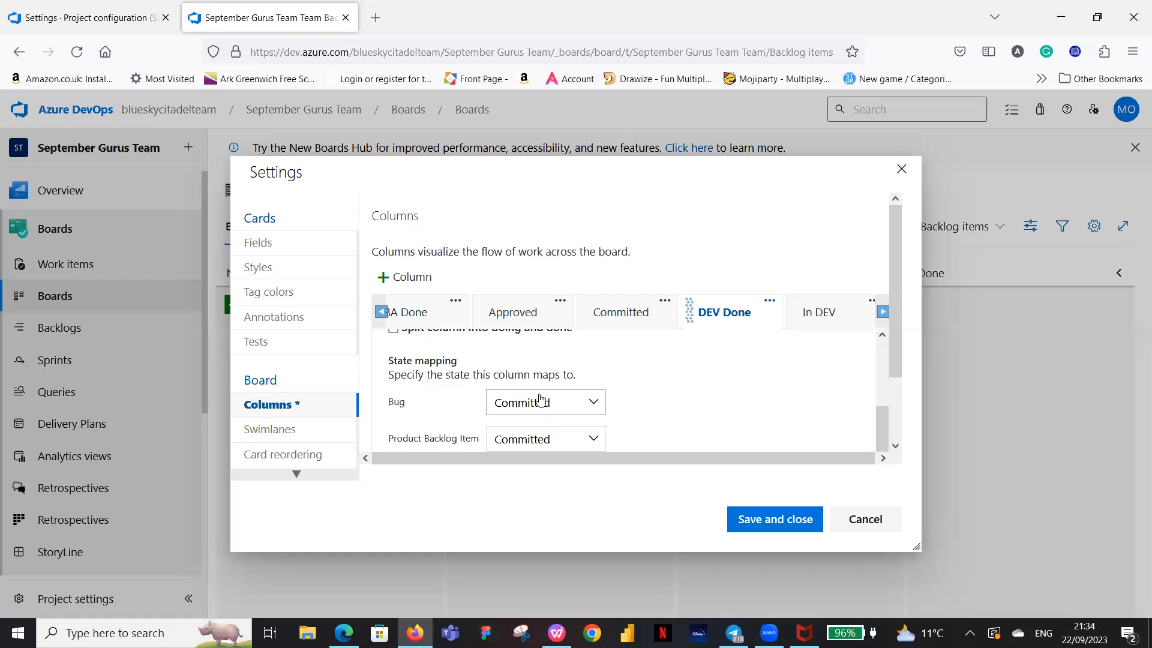
scroll(660, 396, down, 2)
scroll(591, 439, up, 2)
drag(759, 322, 863, 311)
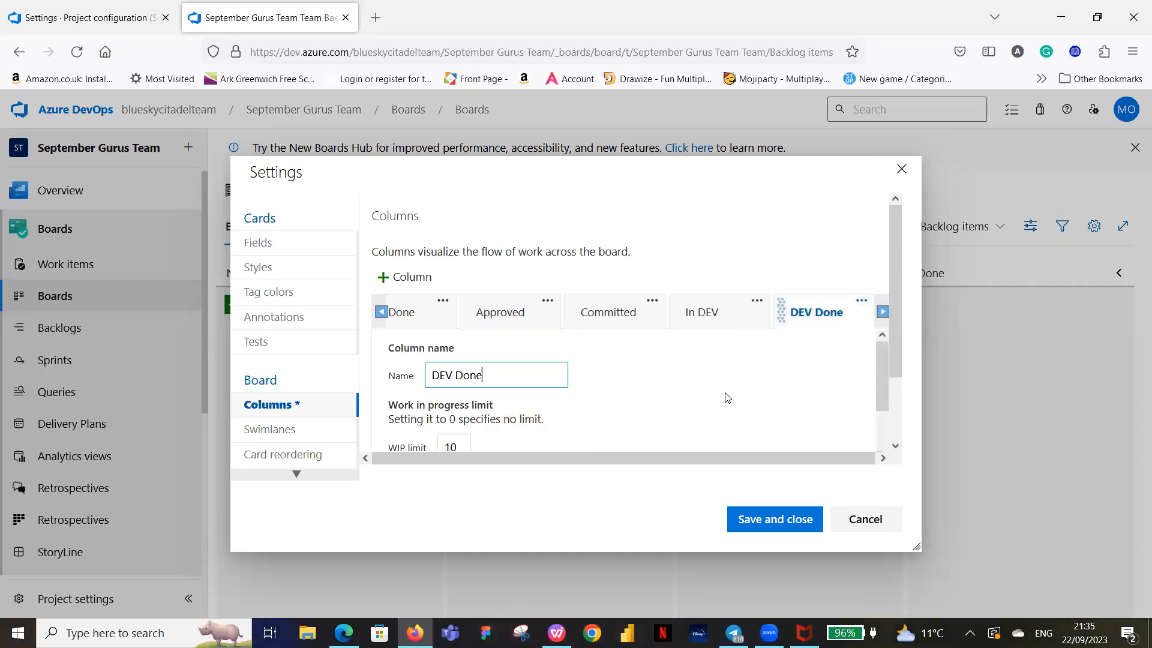
Add a board column named In QA after In DEV, with a WIP limit of 10.
click(386, 279)
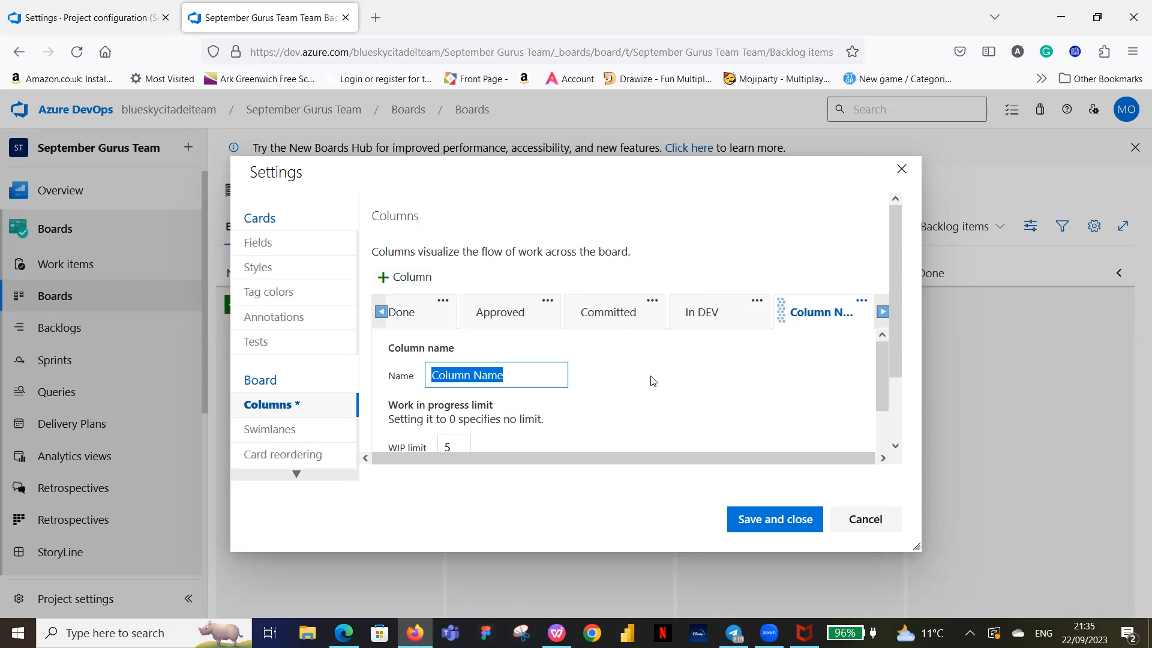
text(I)
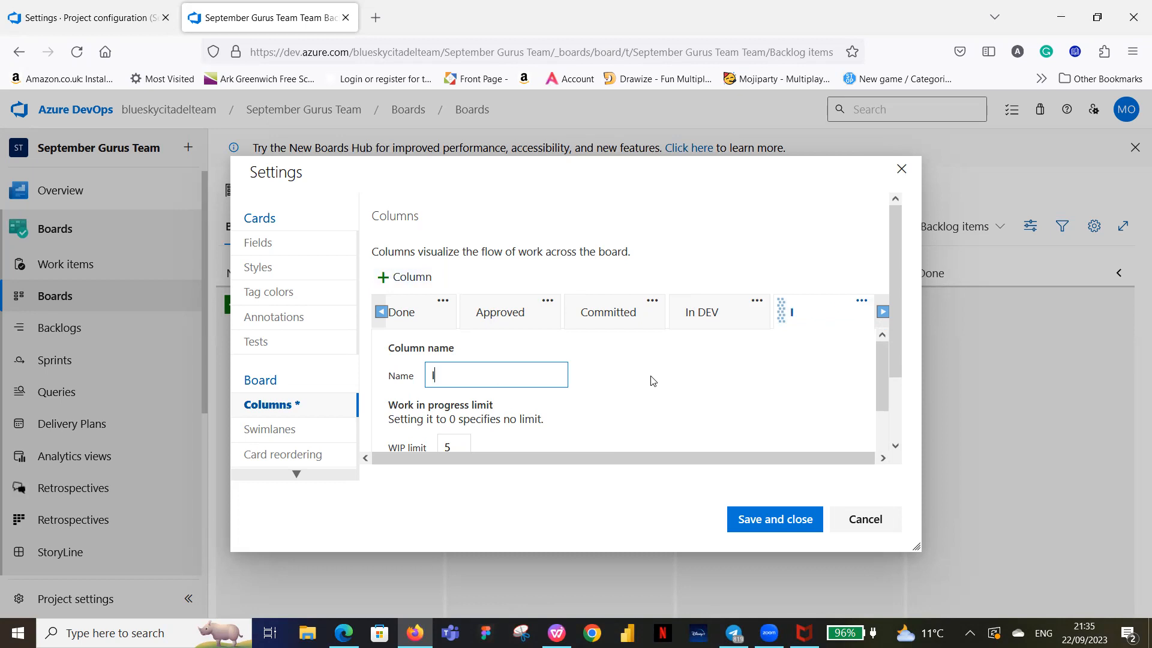
text(n QA)
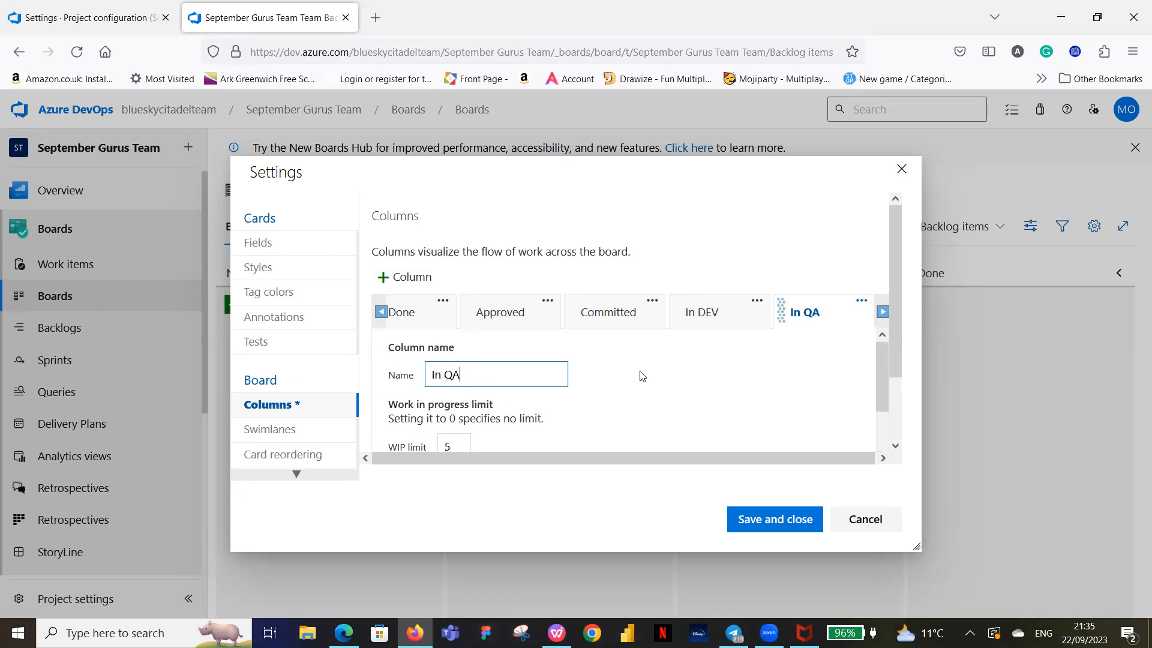
scroll(642, 378, down, 2)
click(446, 357)
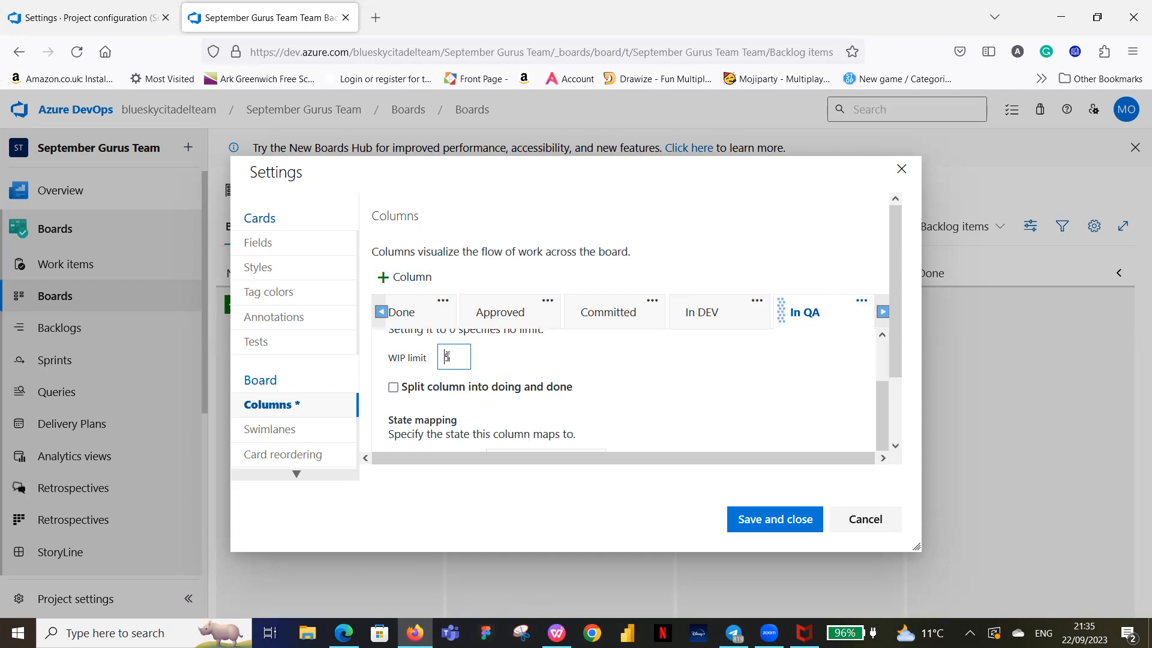
key(BackSpace)
text(10)
Check the In QA column's state mapping and move the column between DEV Done and Done.
scroll(654, 386, down, 1)
scroll(654, 386, down, 2)
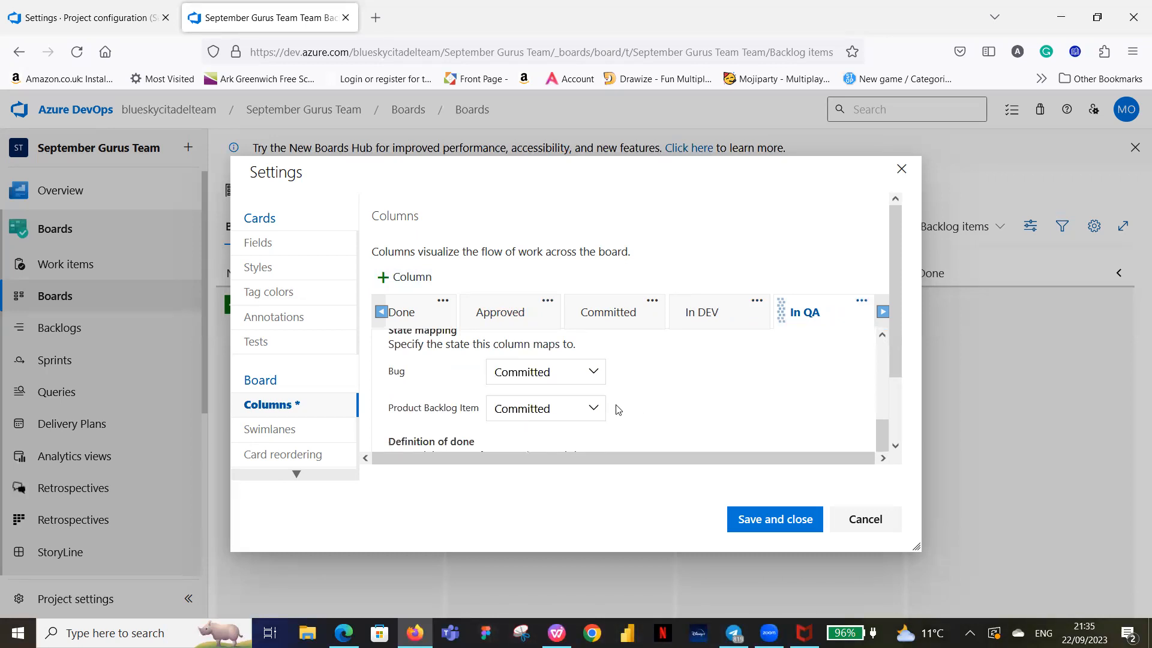
scroll(618, 410, up, 3)
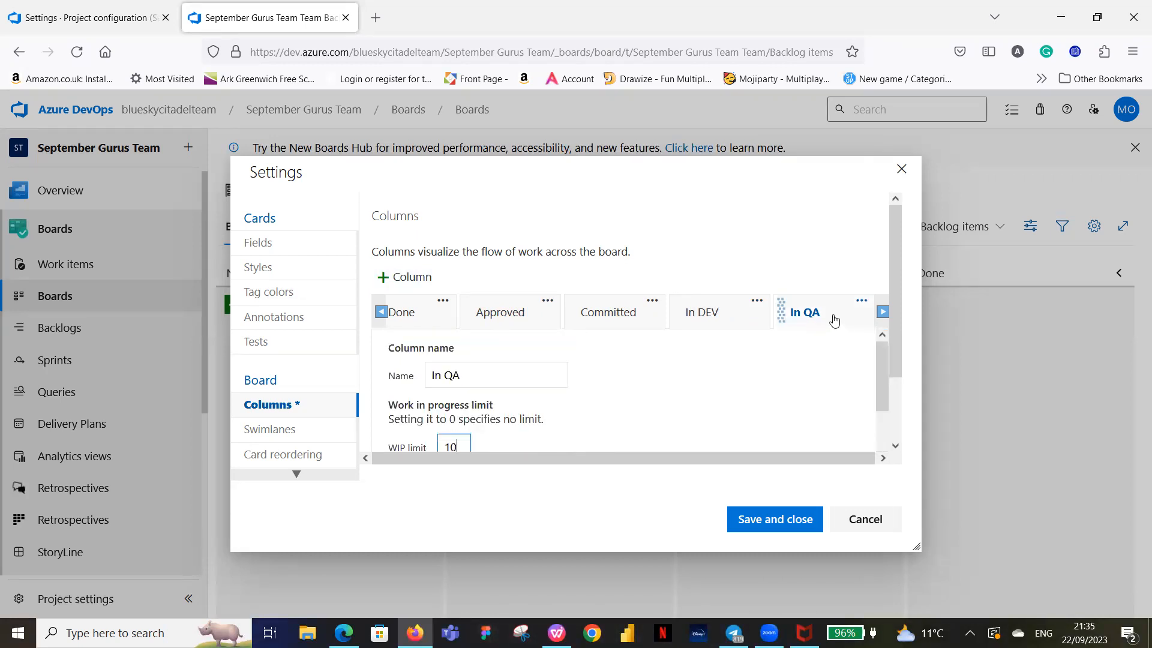
drag(834, 320, 747, 314)
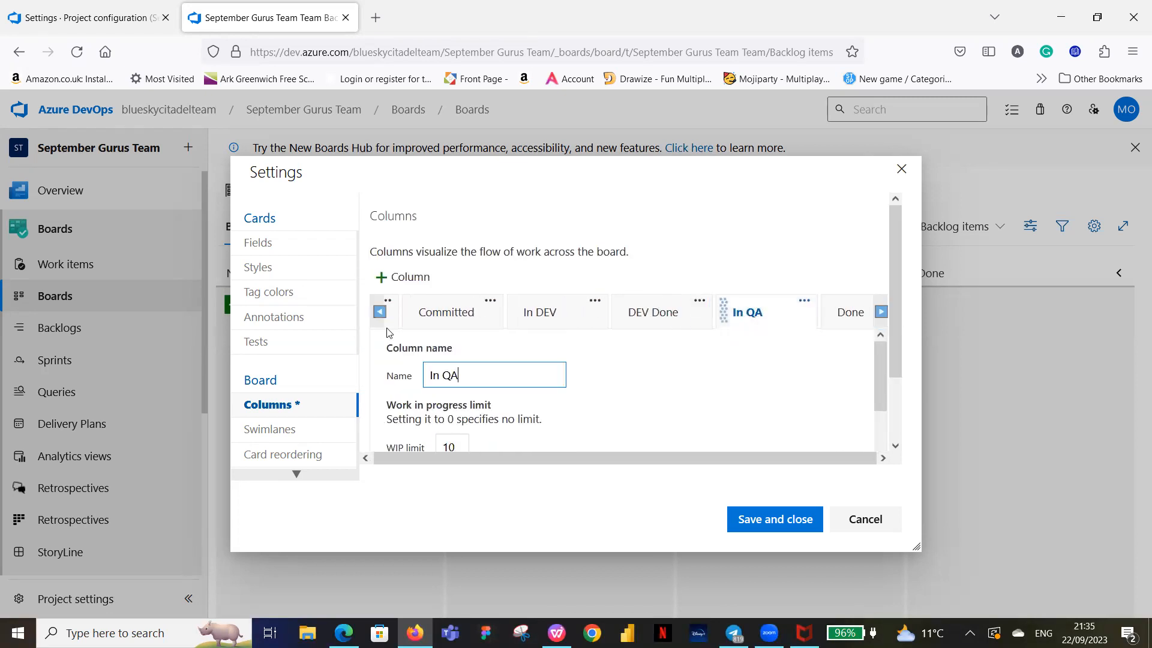
Add a board column named QA Done after DEV Done, with a WIP limit of 10.
click(392, 280)
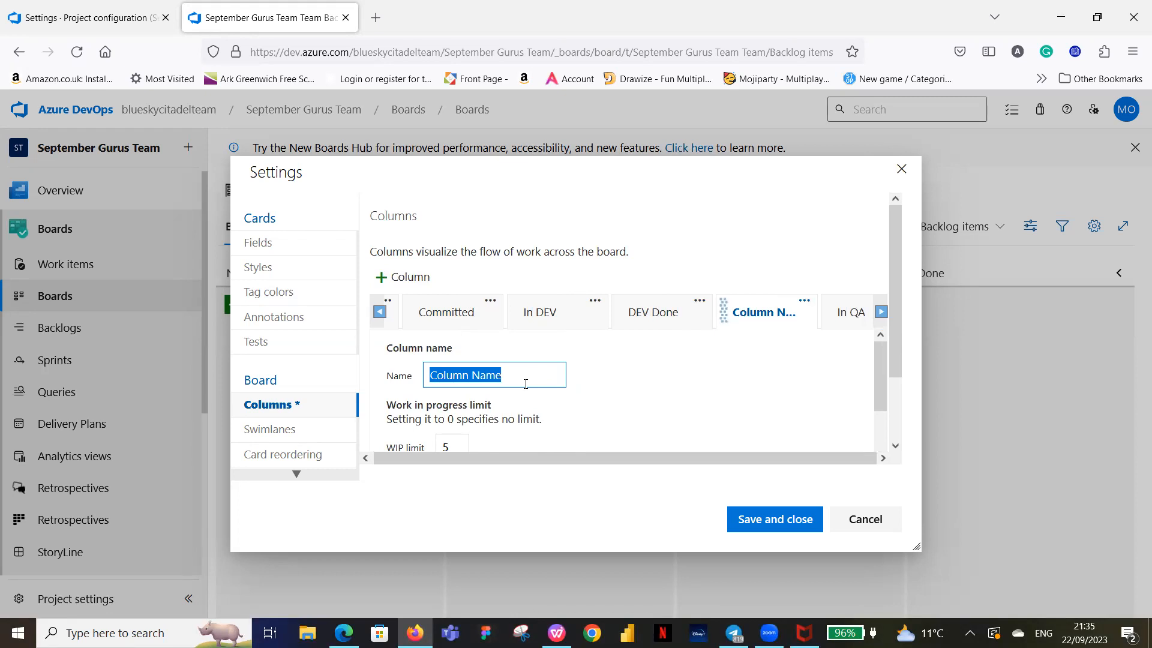
text(QA Done)
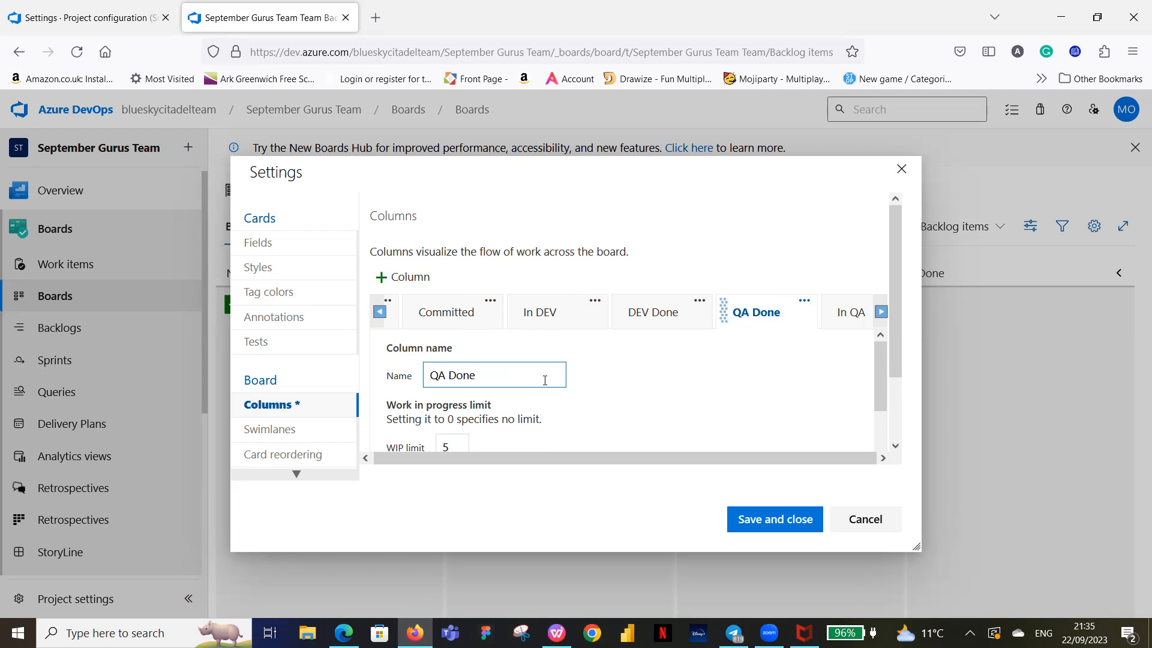
scroll(618, 378, down, 2)
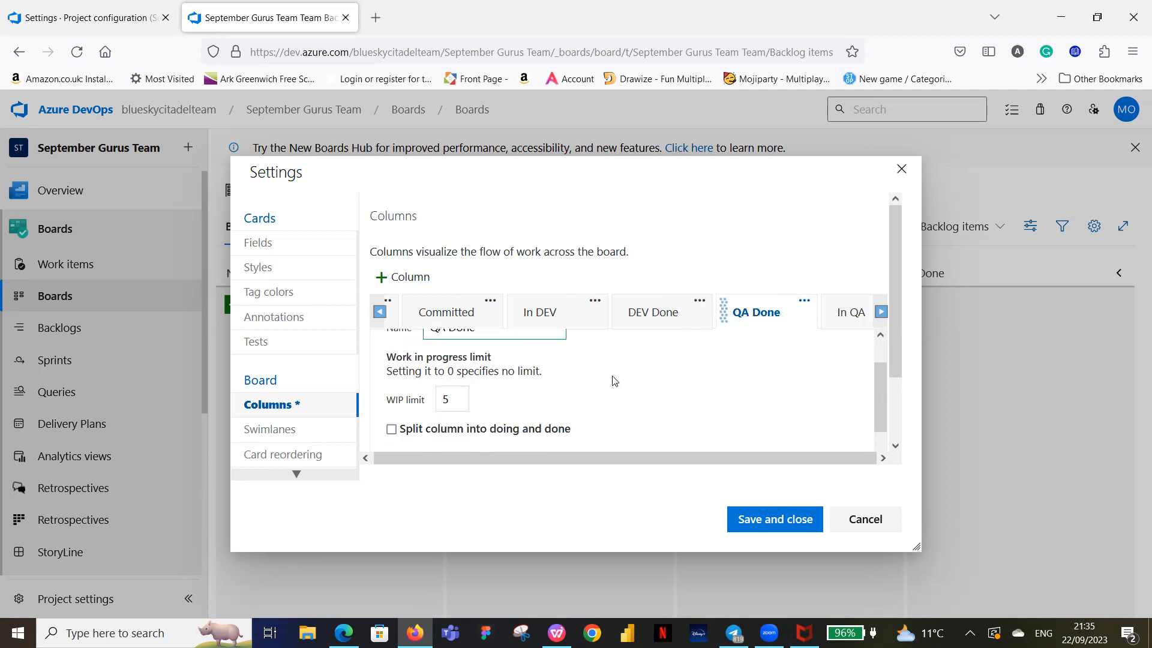
click(464, 356)
key(BackSpace)
text(10)
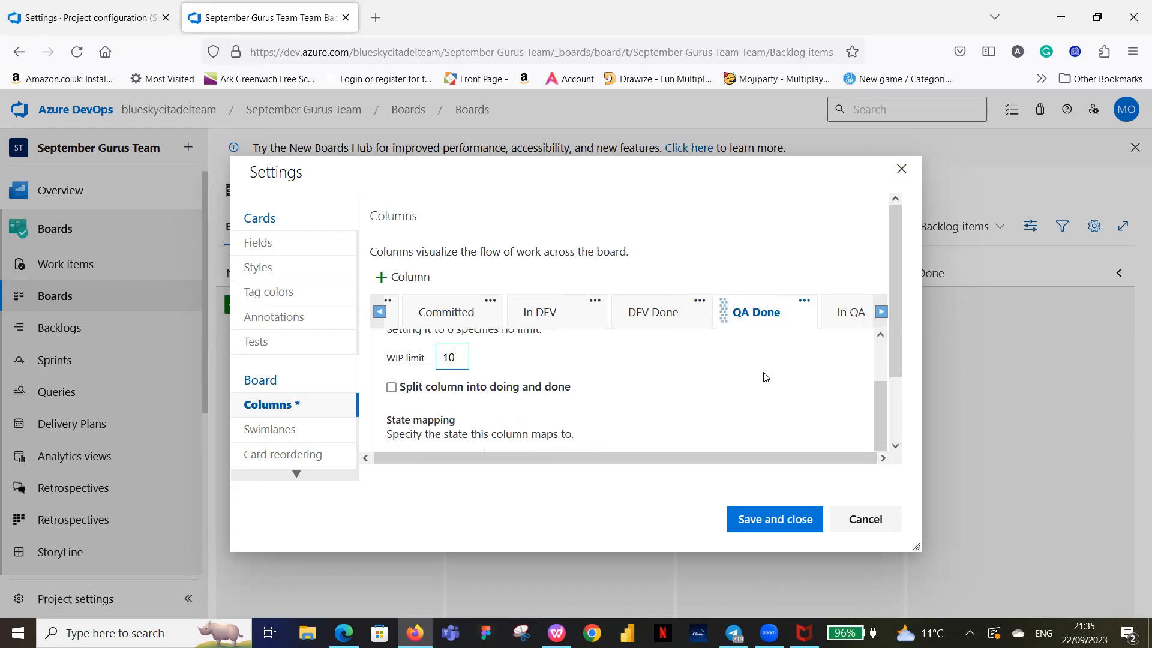
Move the QA Done column so it directly follows In QA.
scroll(759, 378, down, 2)
scroll(762, 377, up, 5)
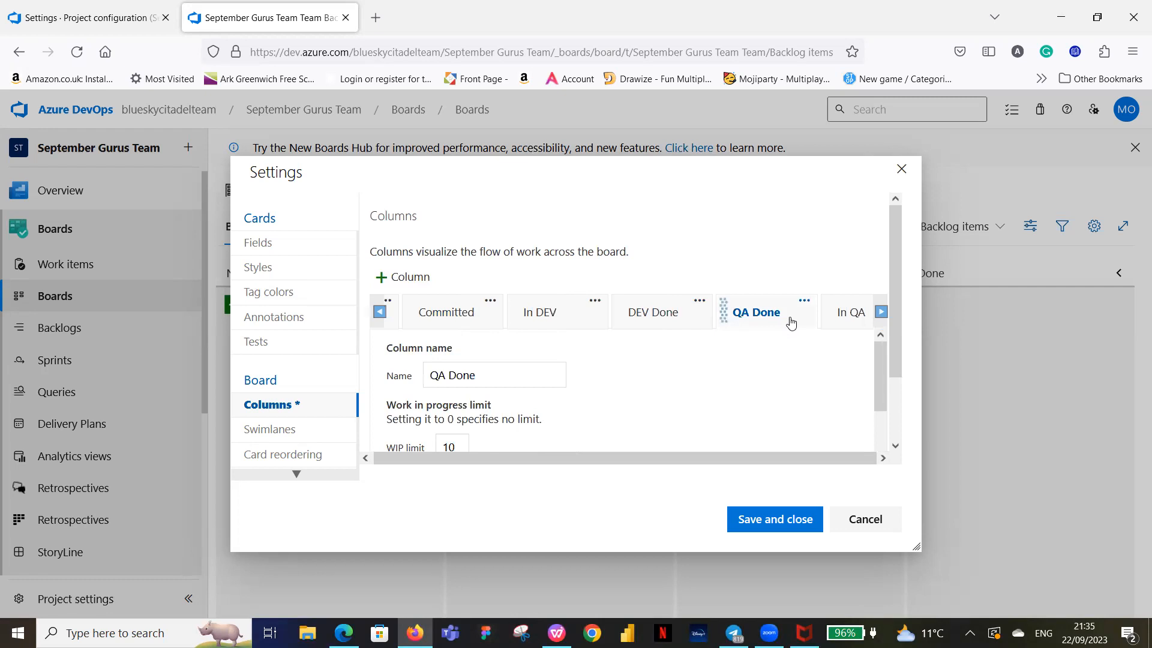
drag(795, 311, 736, 329)
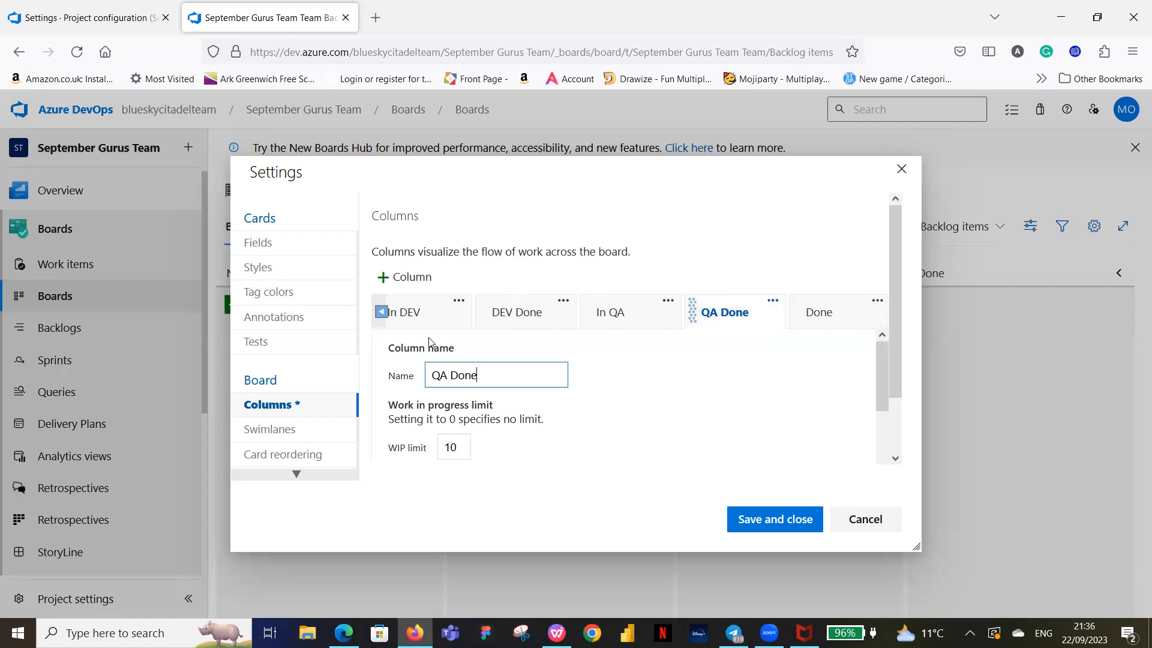
Add a board column named In UAT after In QA, with a WIP limit of 10.
click(388, 280)
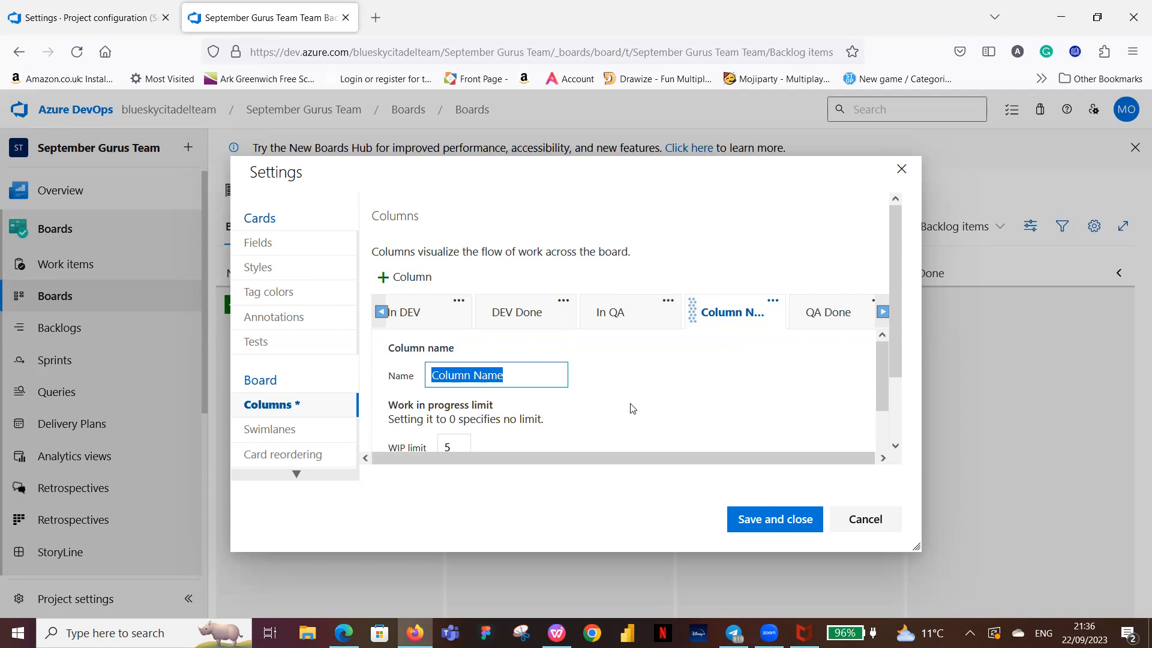
text(UAT)
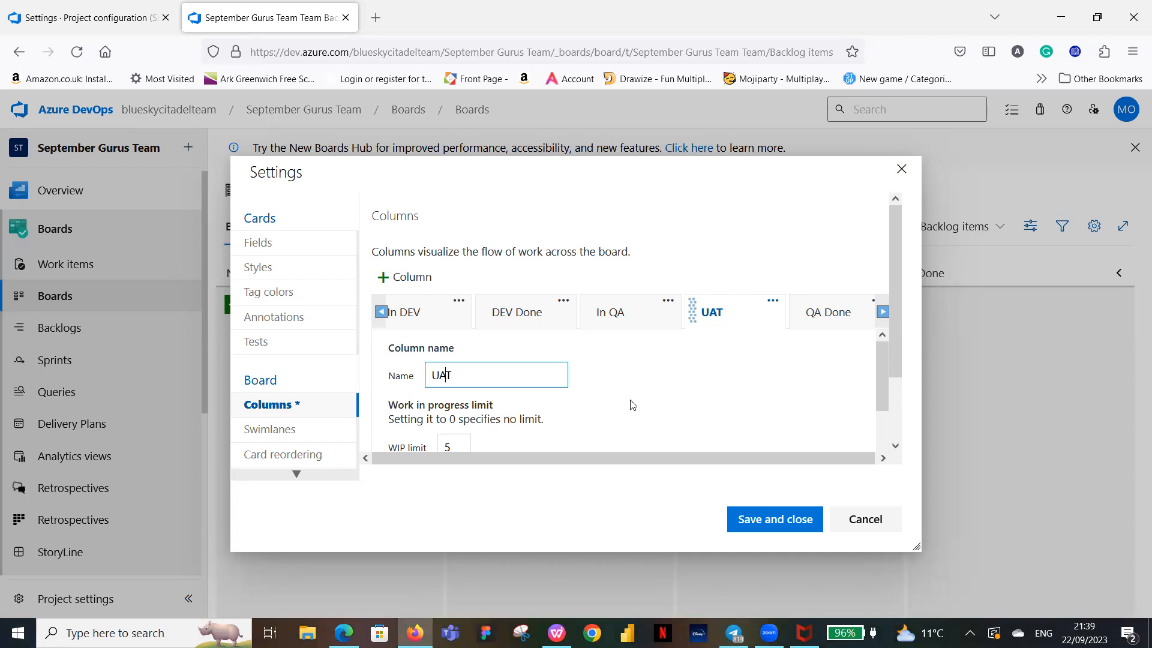
text(In)
scroll(627, 399, down, 2)
click(458, 355)
key(BackSpace)
text(10)
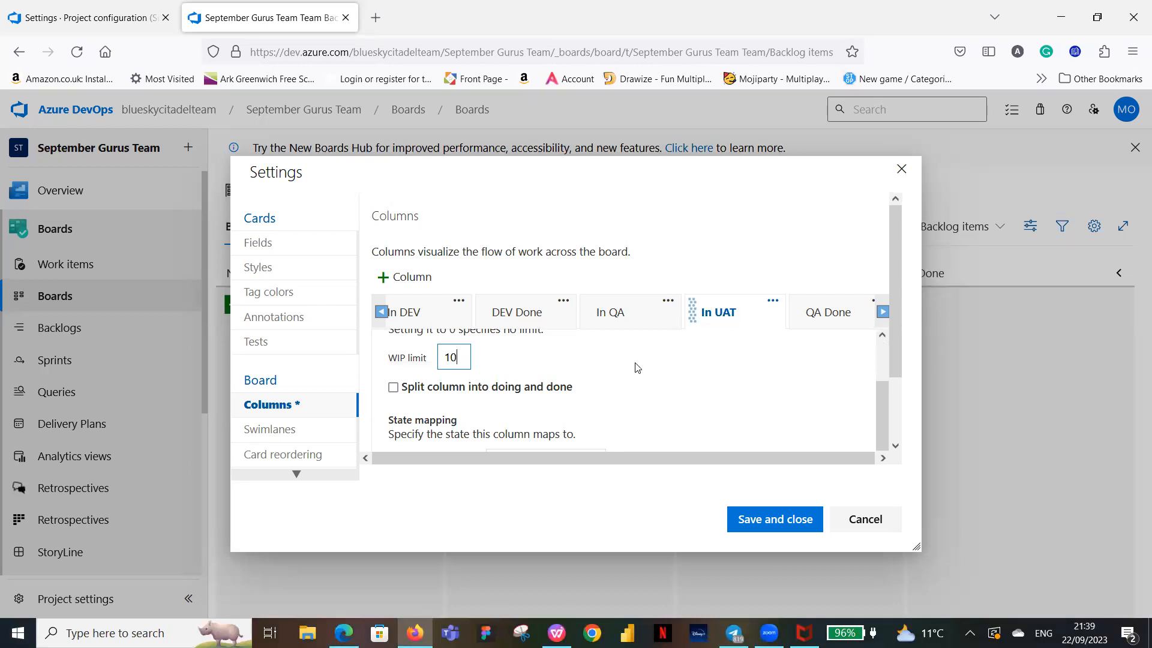
Move the In UAT column so it sits between QA Done and Done.
scroll(642, 364, down, 3)
scroll(640, 365, up, 5)
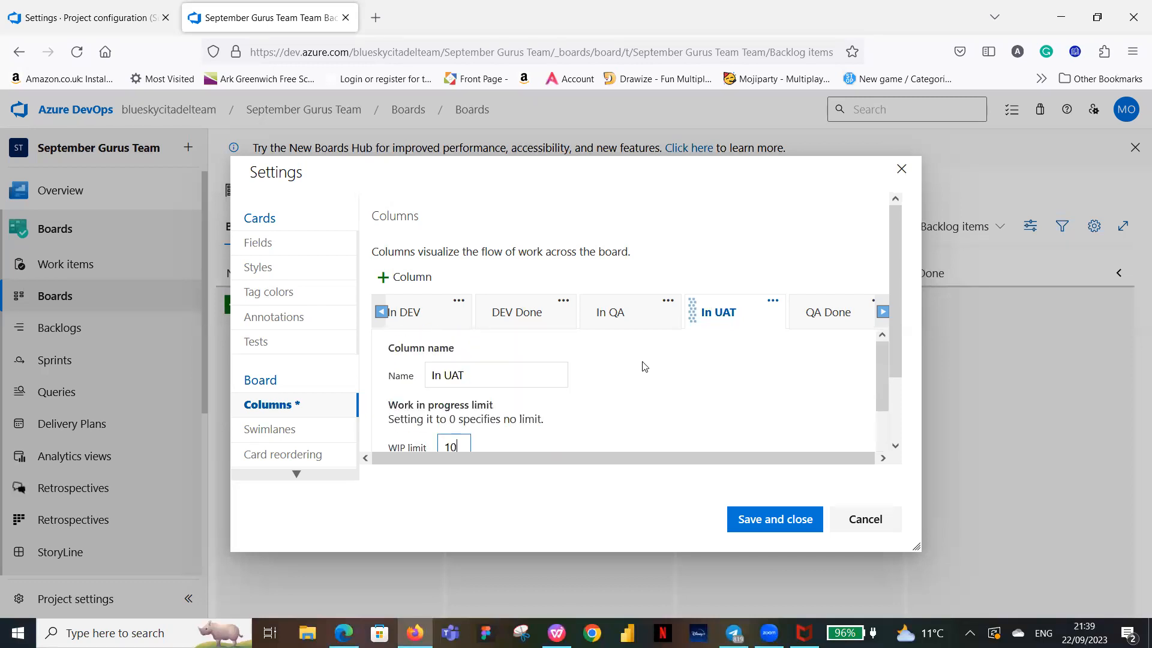
mouse_move(741, 315)
mouse_down()
mouse_move(864, 312)
mouse_move(720, 311)
mouse_up()
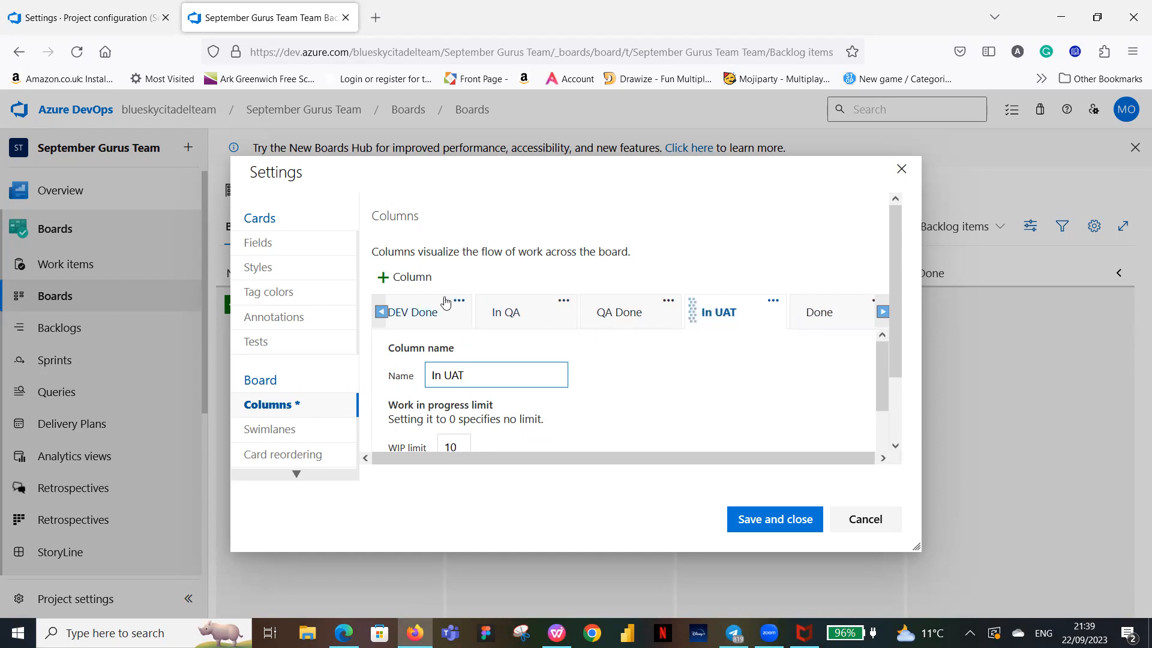
Add a board column named UAT Done after QA Done, with a WIP limit of 10.
click(386, 278)
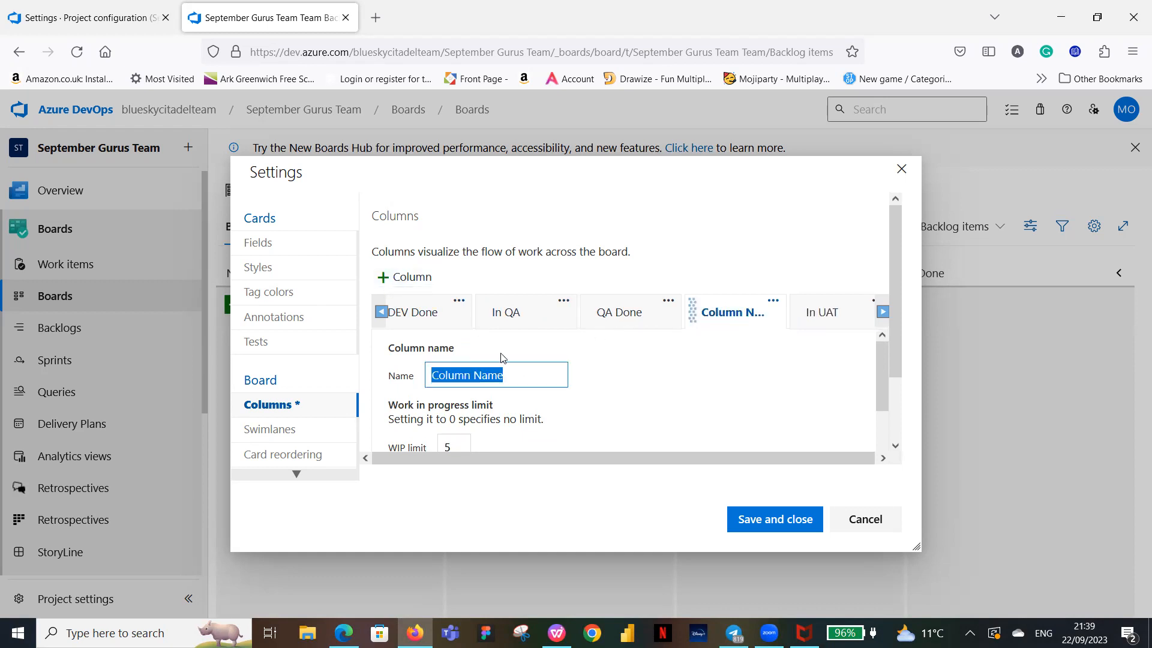
text(UAT Done)
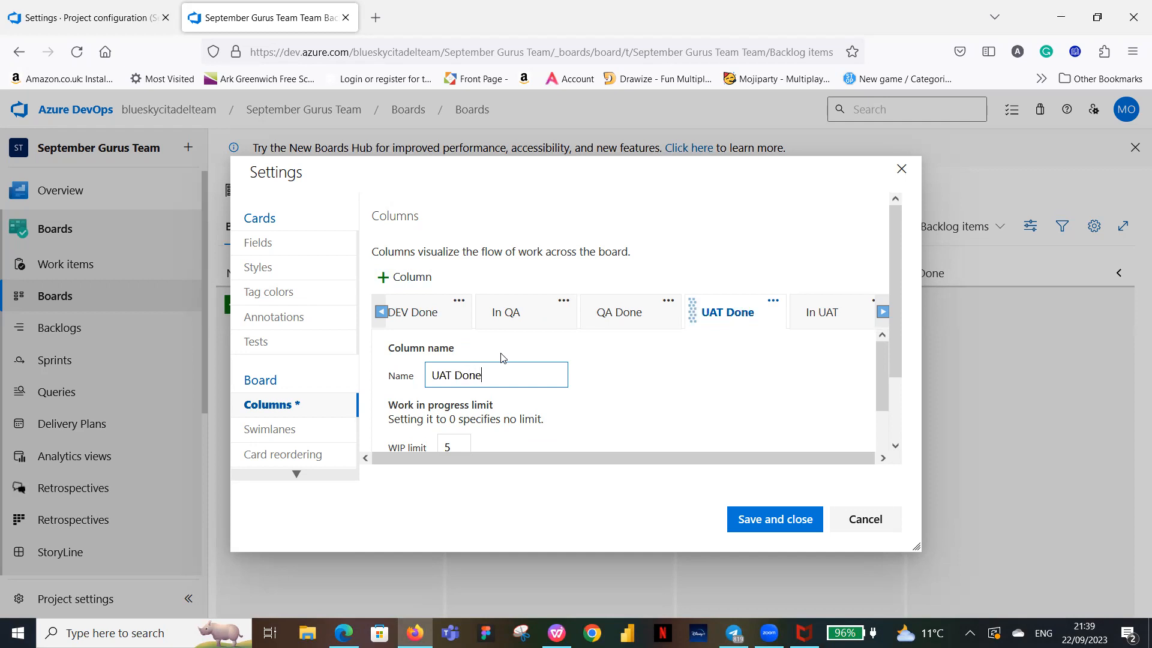
scroll(516, 395, down, 2)
click(464, 372)
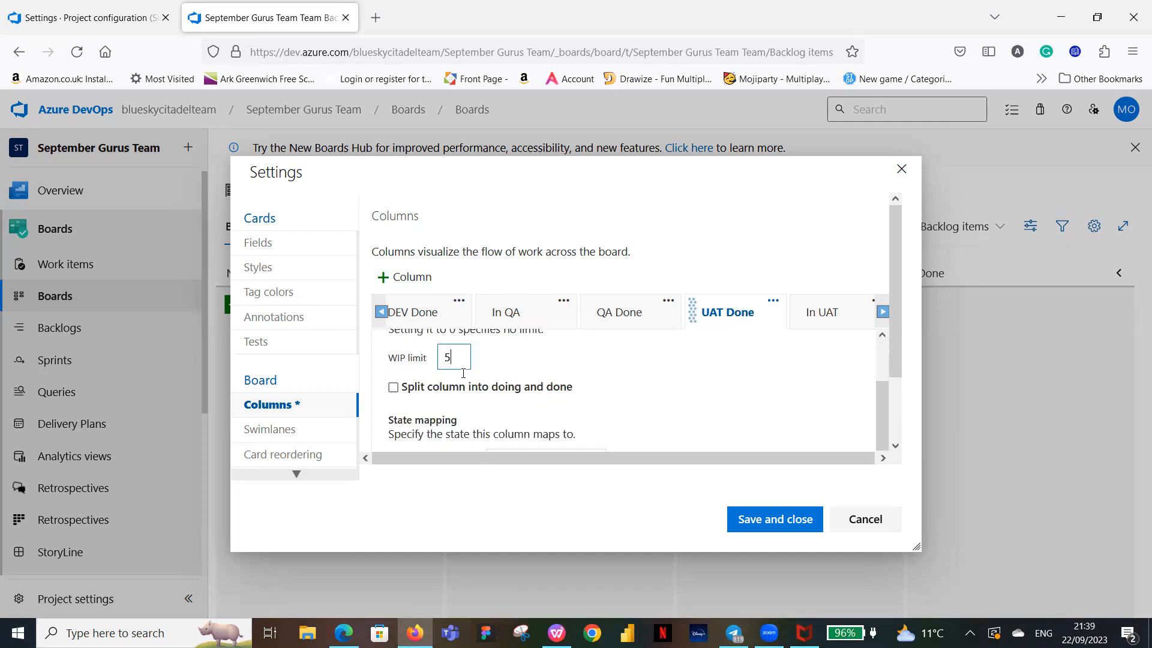
key(BackSpace)
text(10)
Move the UAT Done column so it directly follows In UAT, ahead of Done.
scroll(508, 377, down, 3)
scroll(570, 390, up, 5)
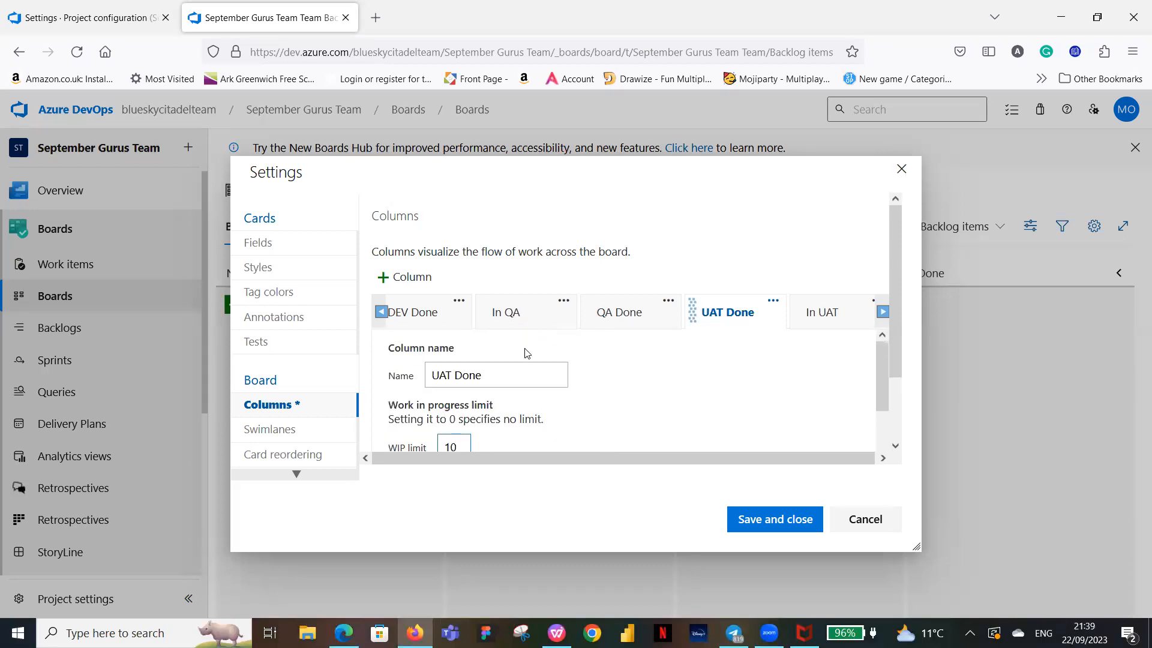
mouse_move(758, 316)
mouse_down()
mouse_move(864, 311)
mouse_move(761, 309)
mouse_move(786, 308)
mouse_move(779, 318)
mouse_up()
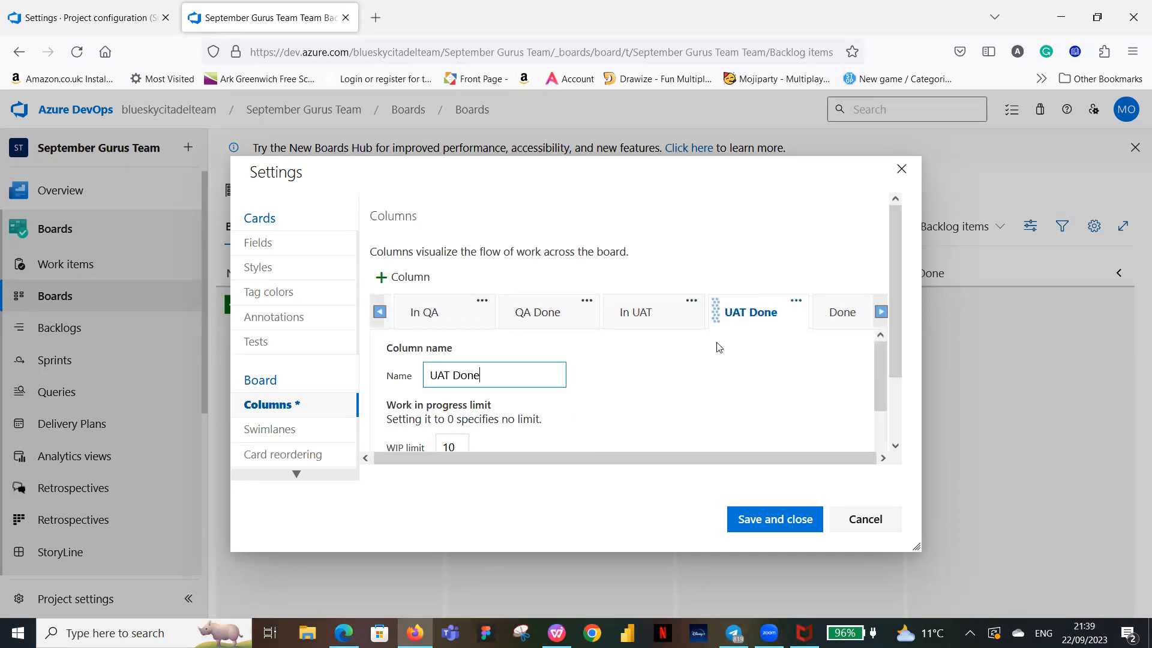
Check the Done column's state mapping, save the column settings, and review the board's full column sequence.
click(843, 314)
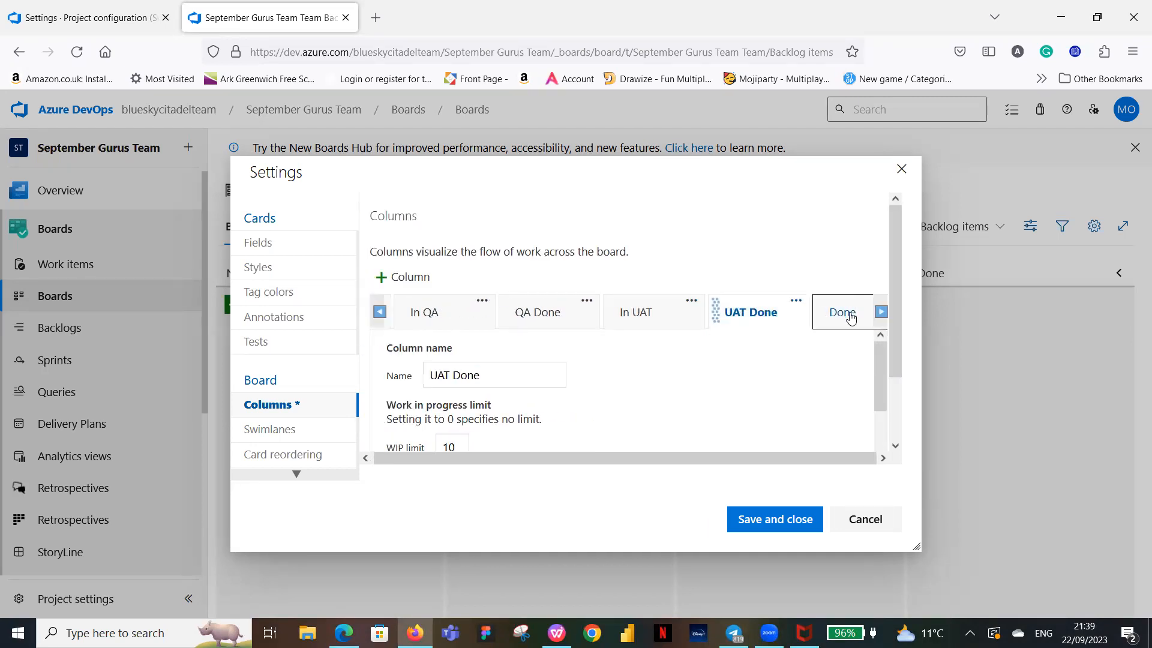
scroll(654, 396, down, 2)
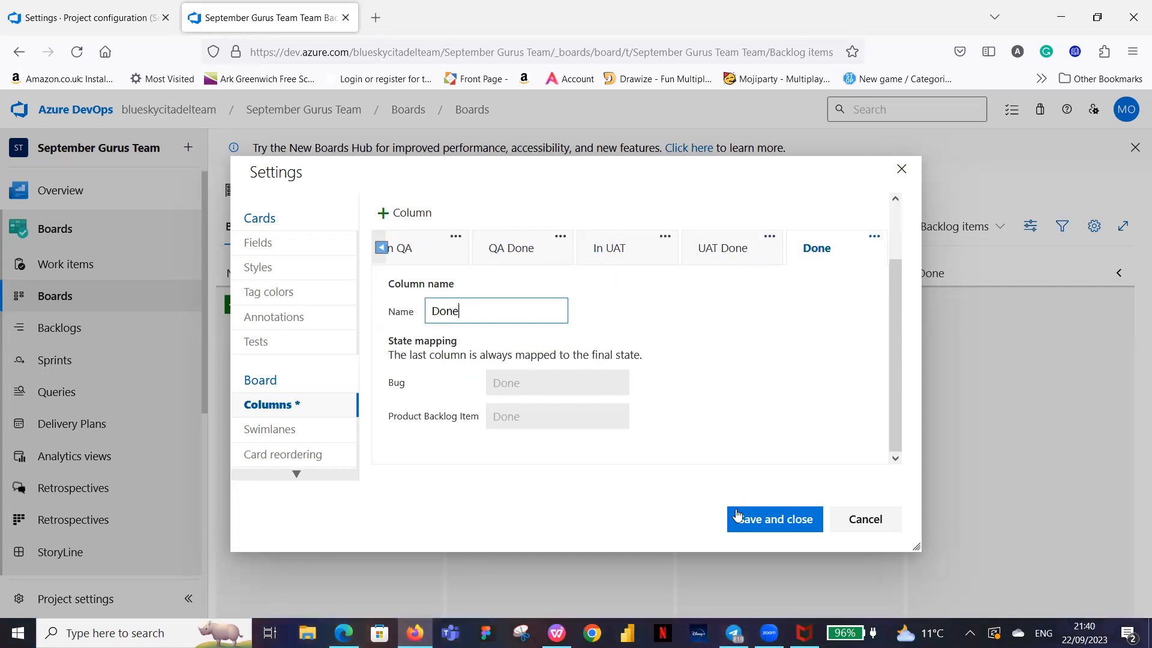
click(761, 521)
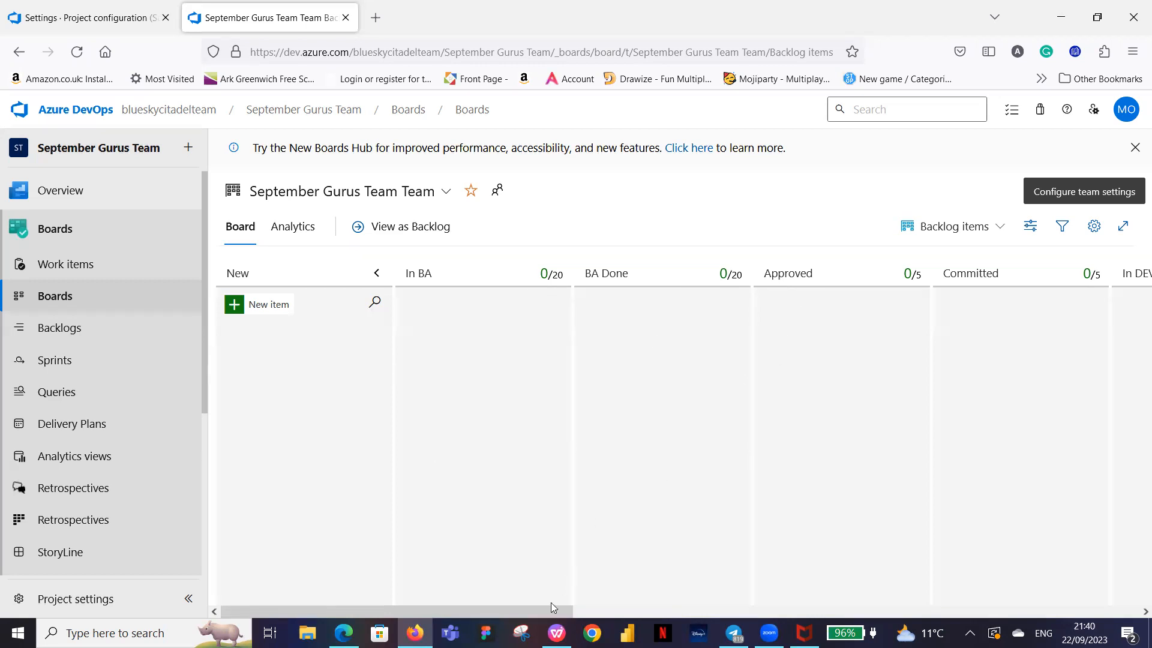
drag(541, 607, 1117, 608)
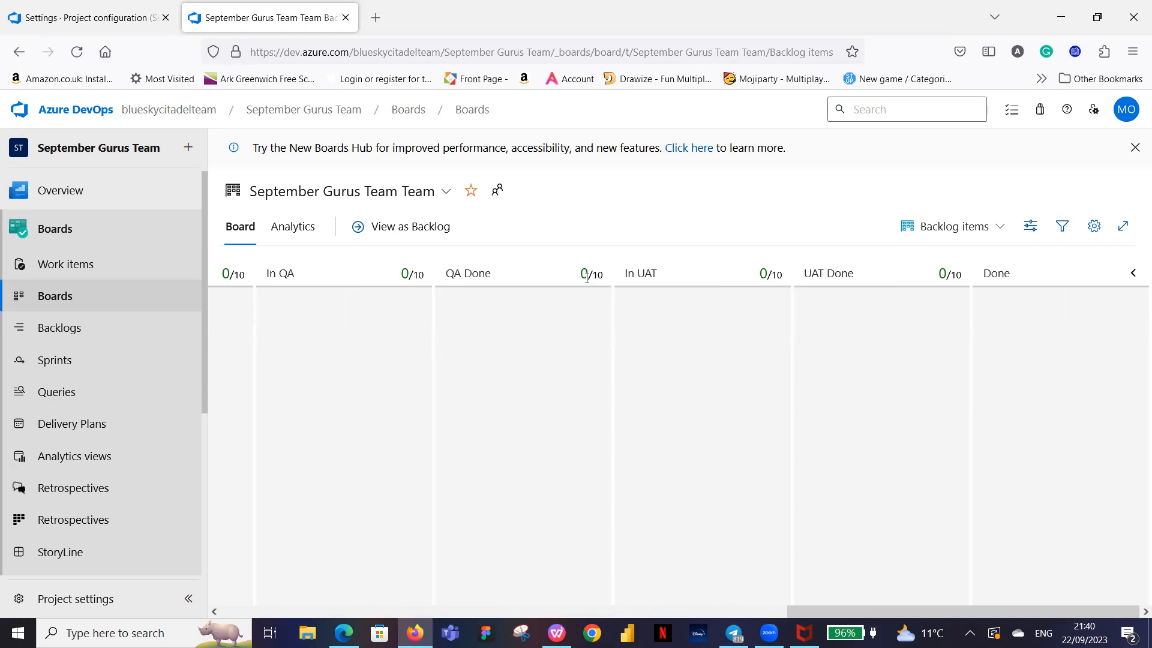
mouse_move(587, 278)
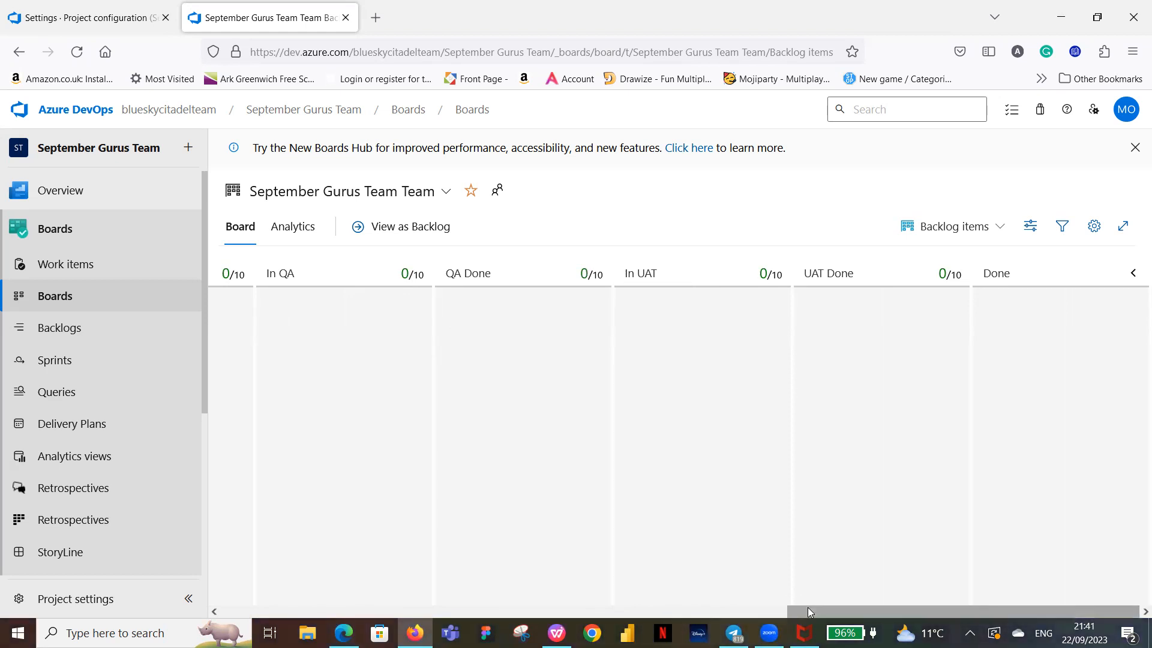
drag(808, 608, 233, 586)
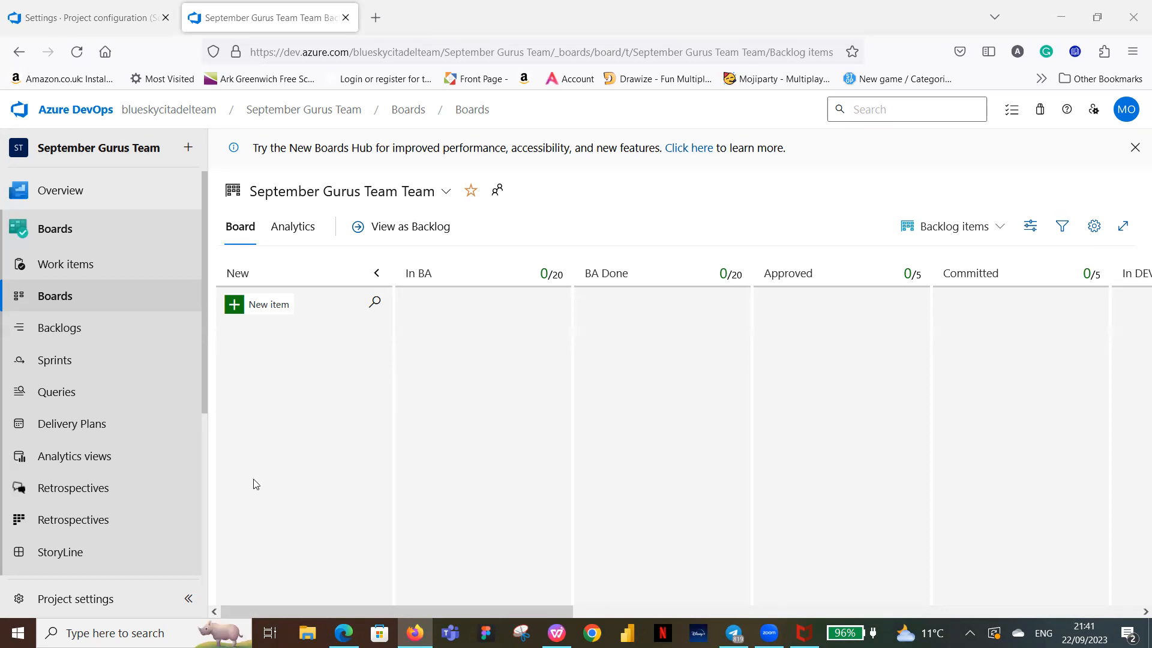
drag(406, 608, 613, 620)
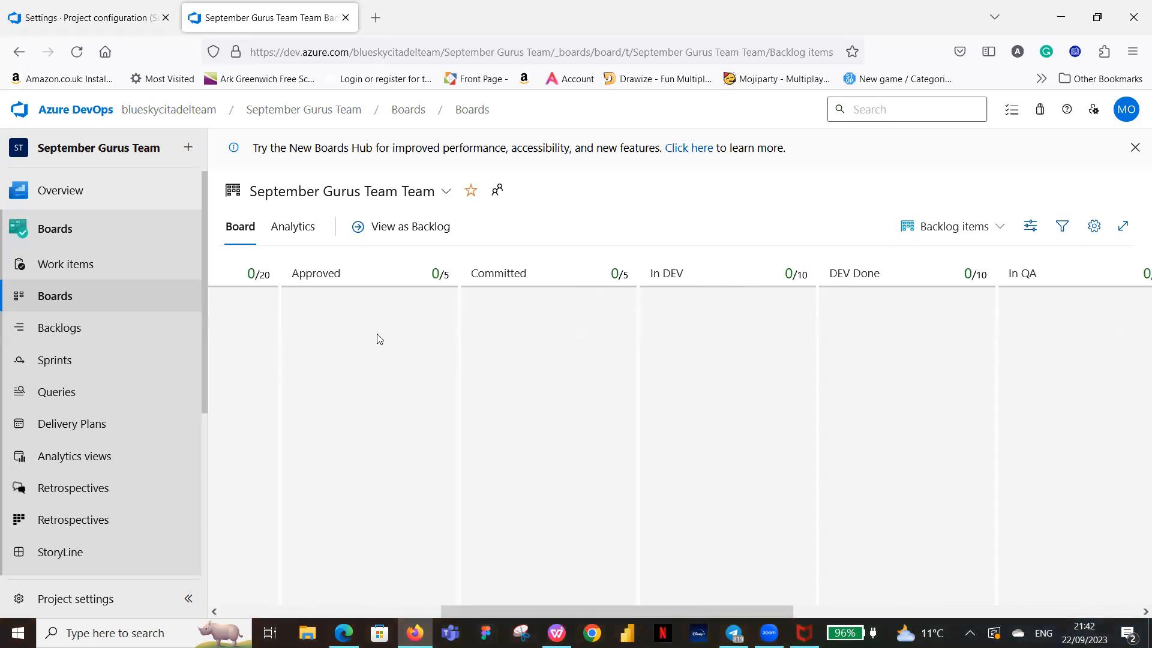
Reopen the board's column settings and set the Approved column's WIP limit to 10.
click(1095, 227)
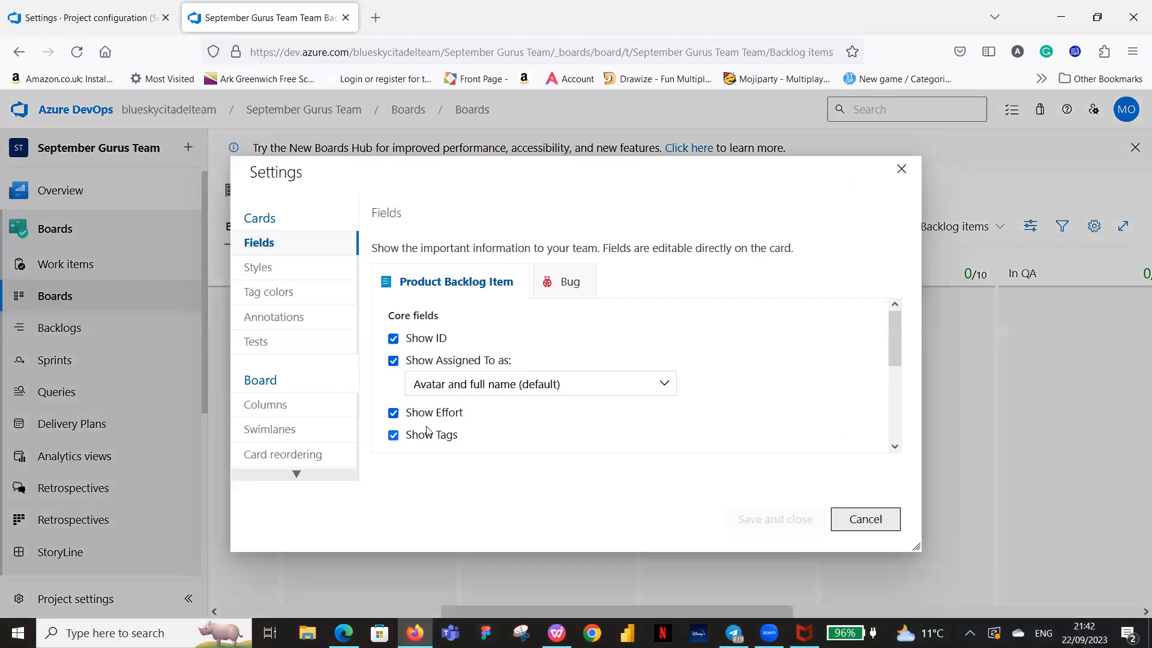
click(274, 407)
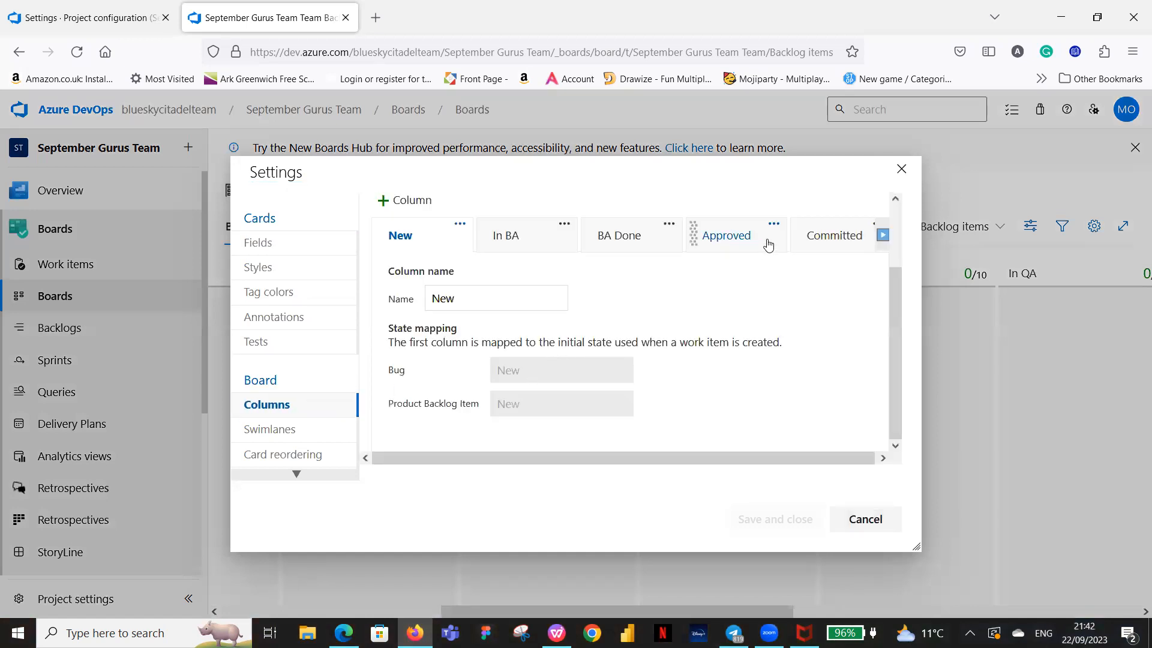
click(768, 243)
click(461, 370)
key(BackSpace)
text(10)
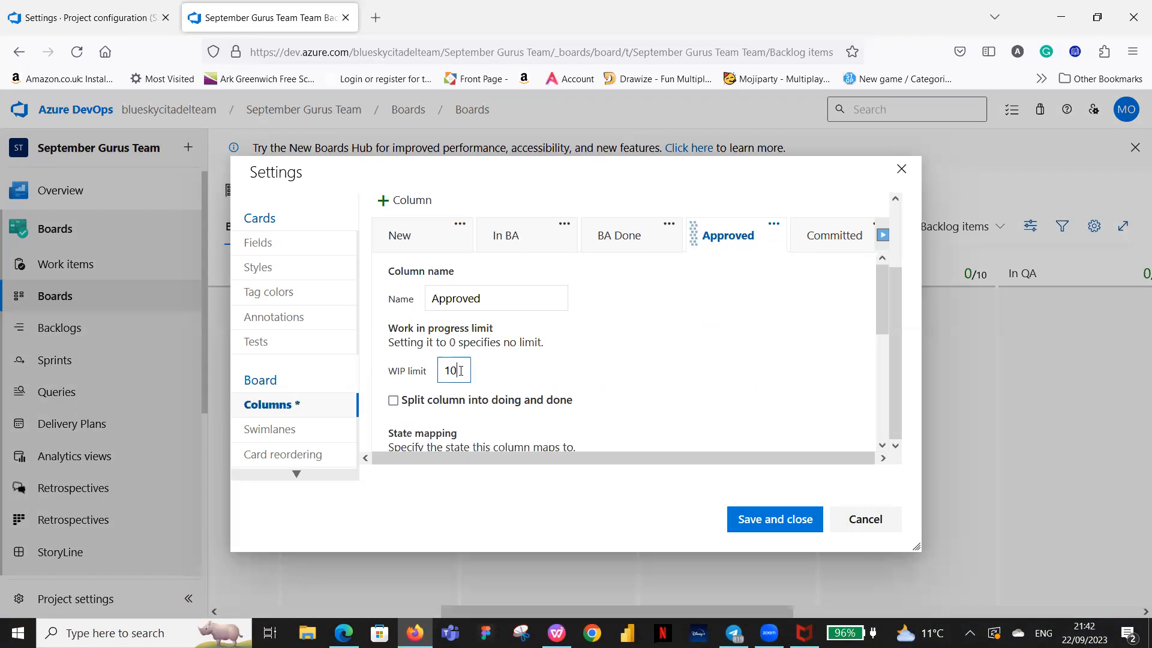
Set the Committed column's WIP limit to 10.
click(810, 241)
click(458, 369)
key(BackSpace)
text(10)
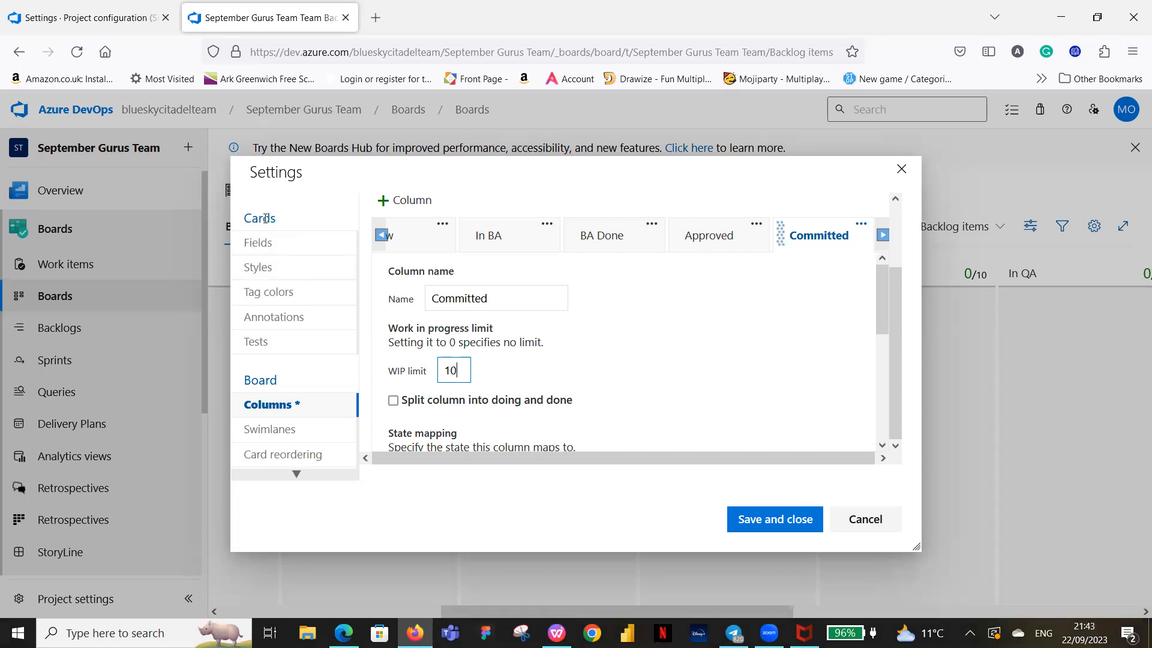
In the card field settings, add five blank additional field rows below State for Product Backlog Item.
click(261, 246)
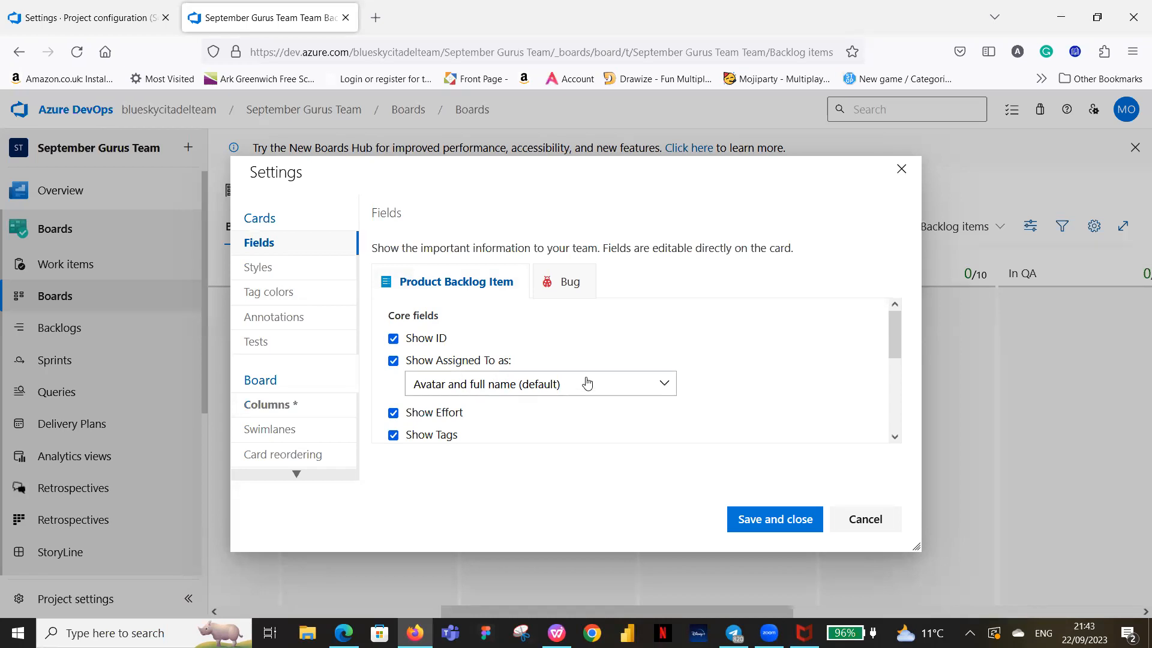
scroll(586, 383, down, 3)
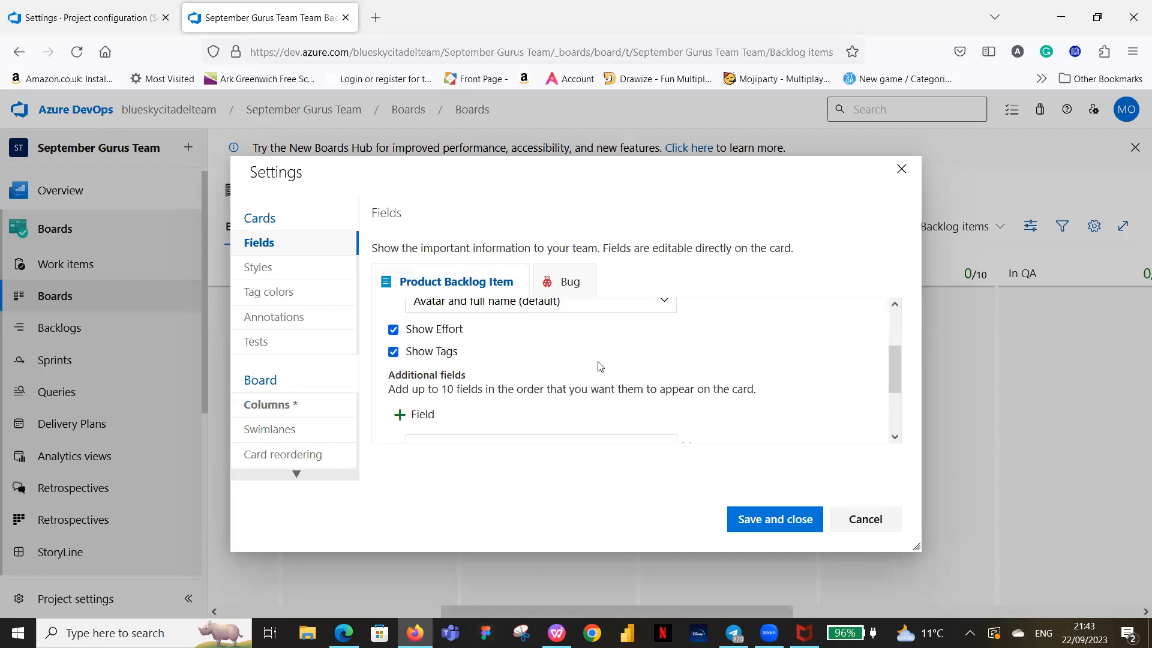
scroll(599, 366, up, 3)
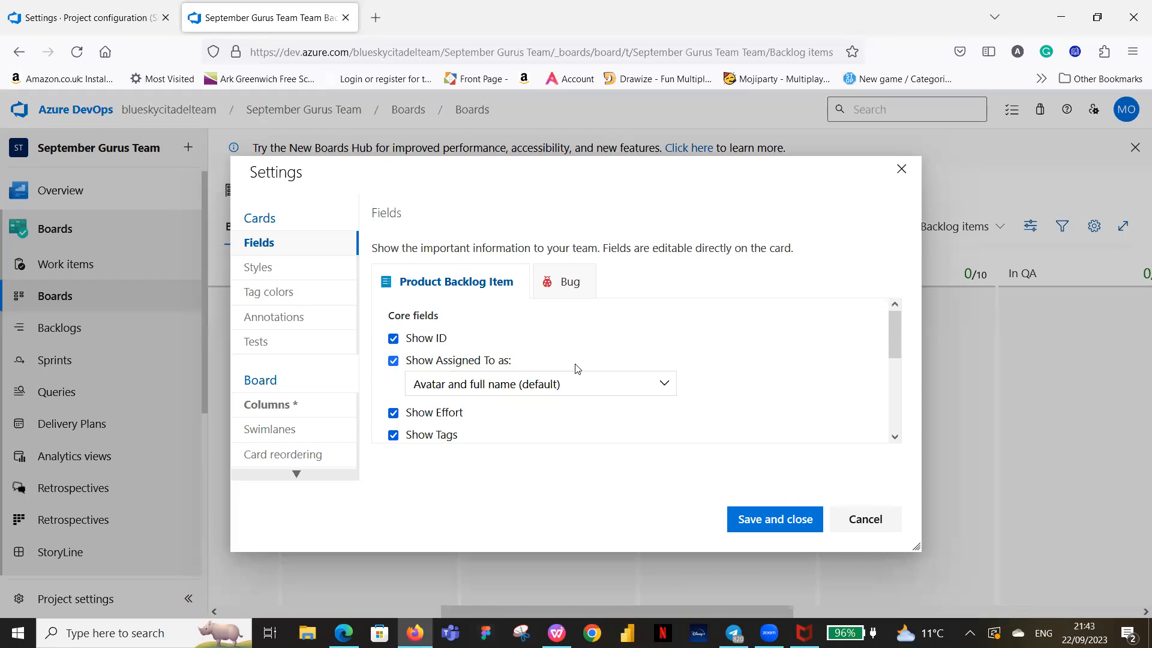
scroll(585, 368, down, 2)
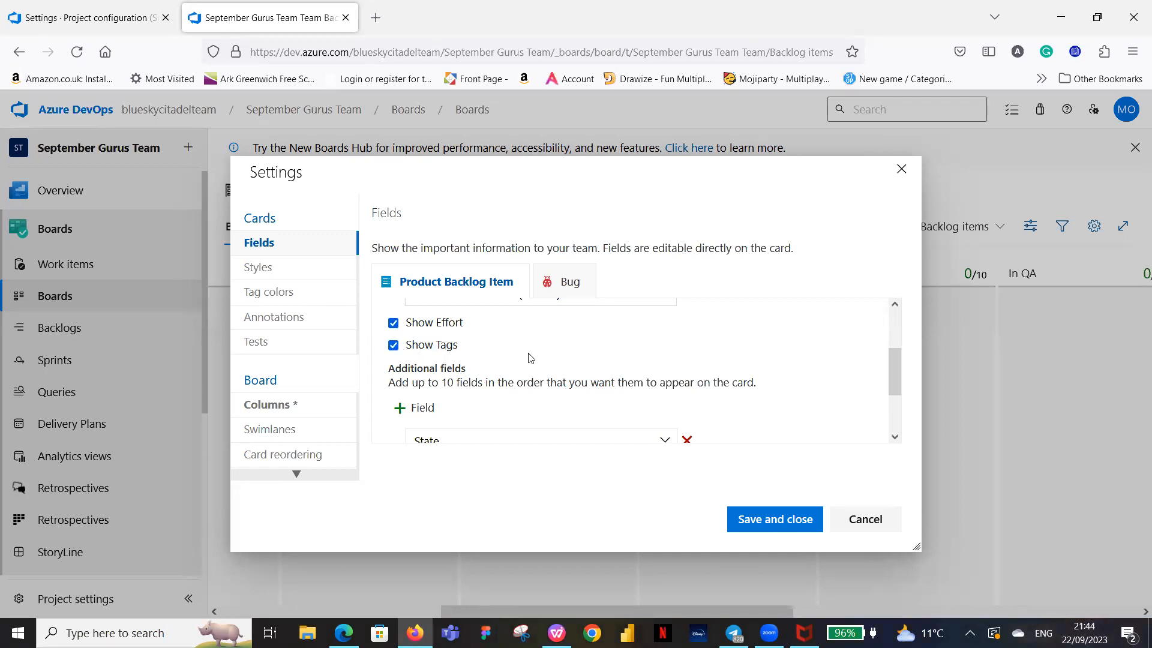
scroll(530, 358, down, 2)
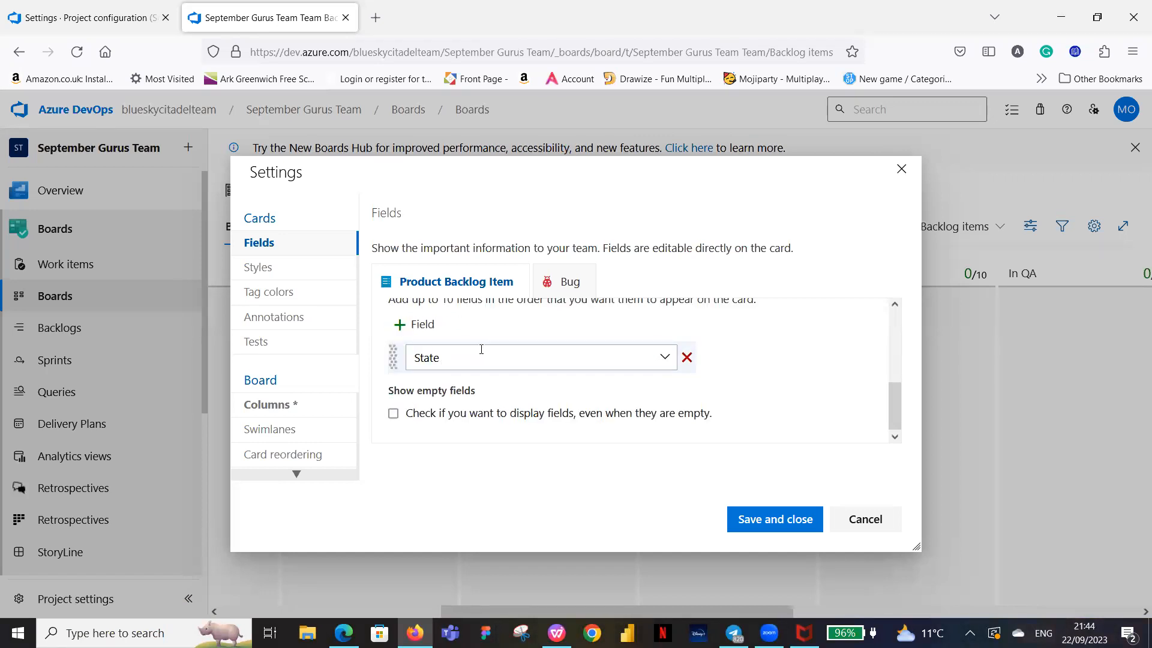
click(402, 327)
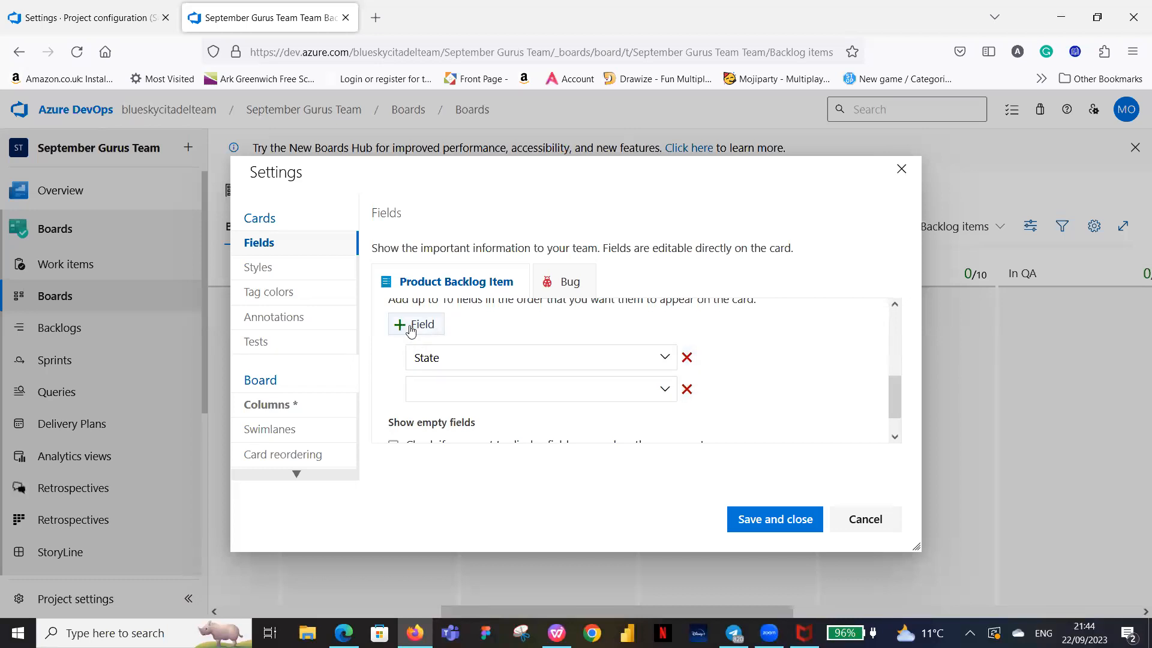
click(687, 390)
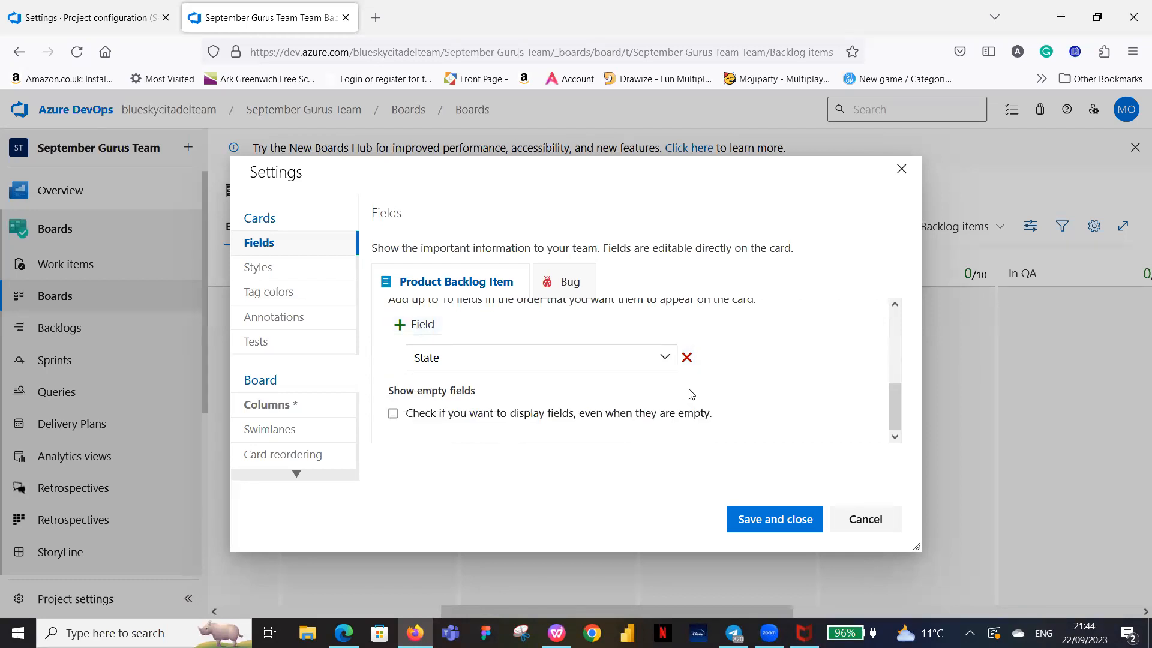
click(401, 327)
click(401, 328)
click(401, 329)
click(401, 311)
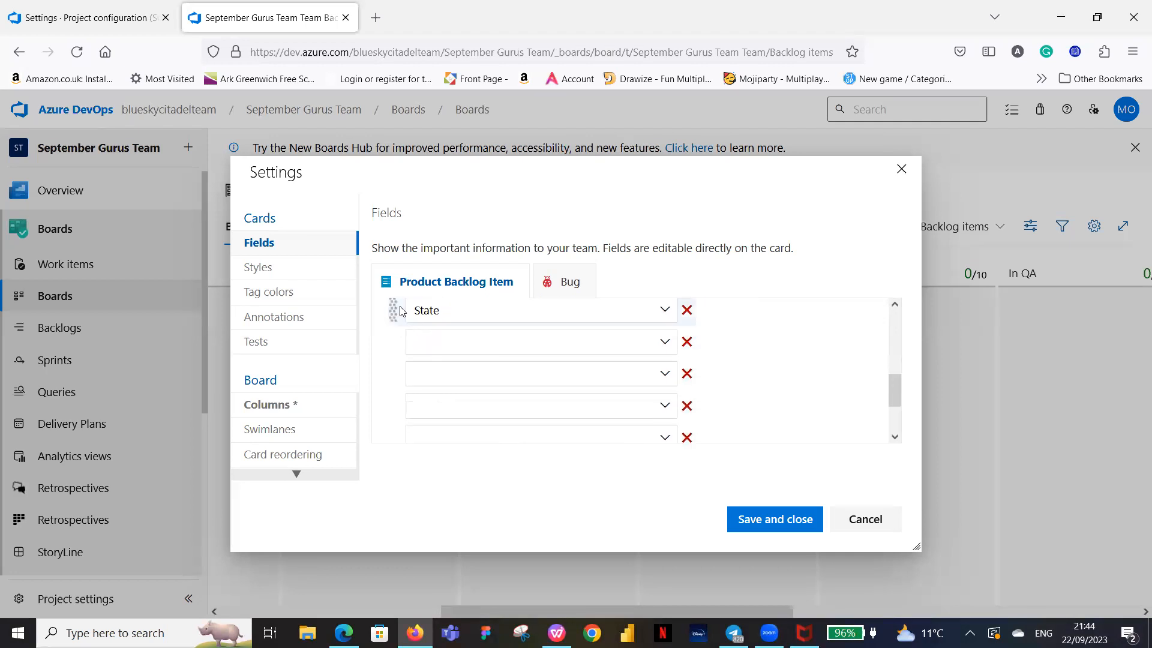
scroll(402, 348, up, 2)
click(403, 369)
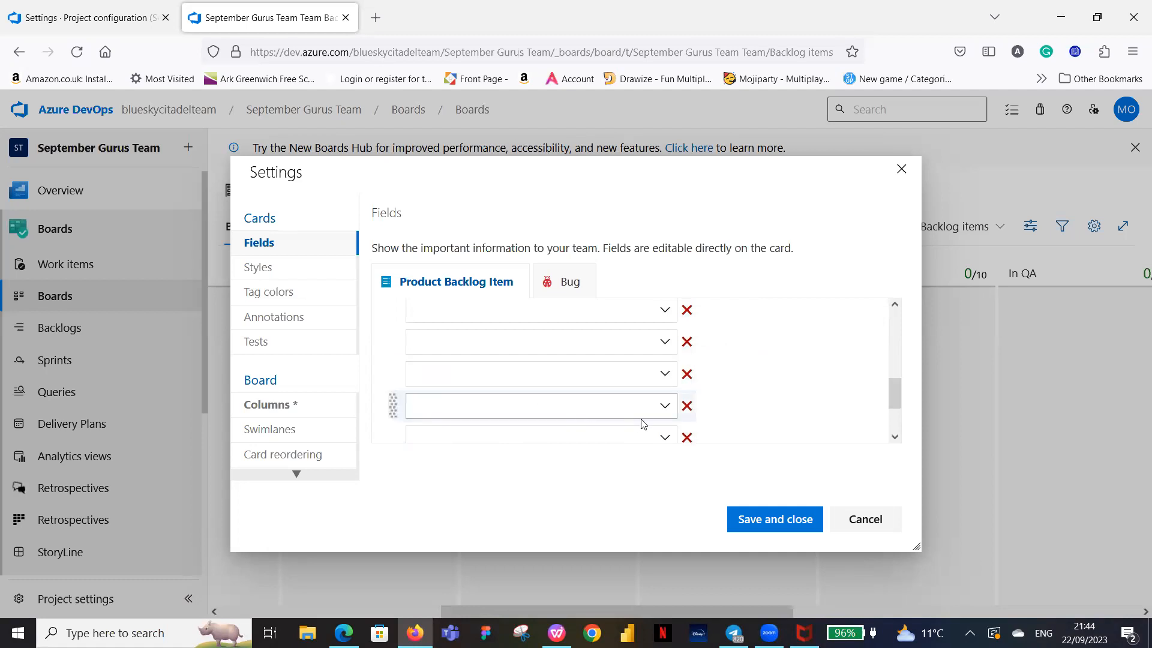
Set the first blank additional field, directly below State, to Area Path.
scroll(640, 424, up, 2)
scroll(630, 423, down, 2)
scroll(514, 397, down, 2)
scroll(522, 393, up, 3)
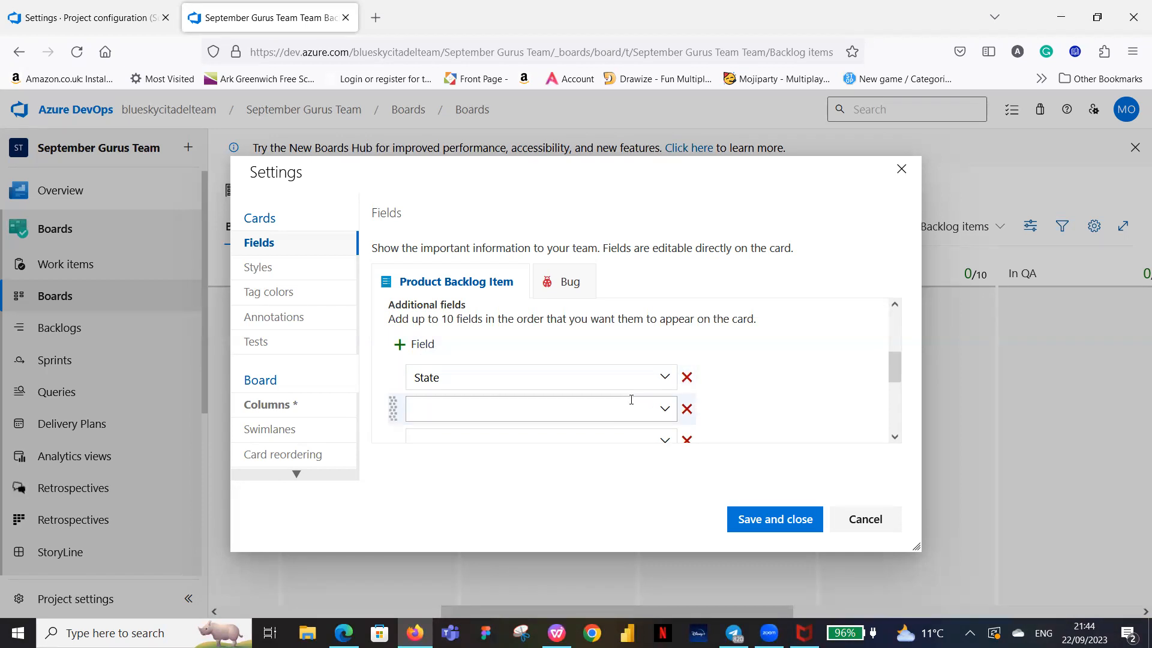
click(667, 411)
click(667, 410)
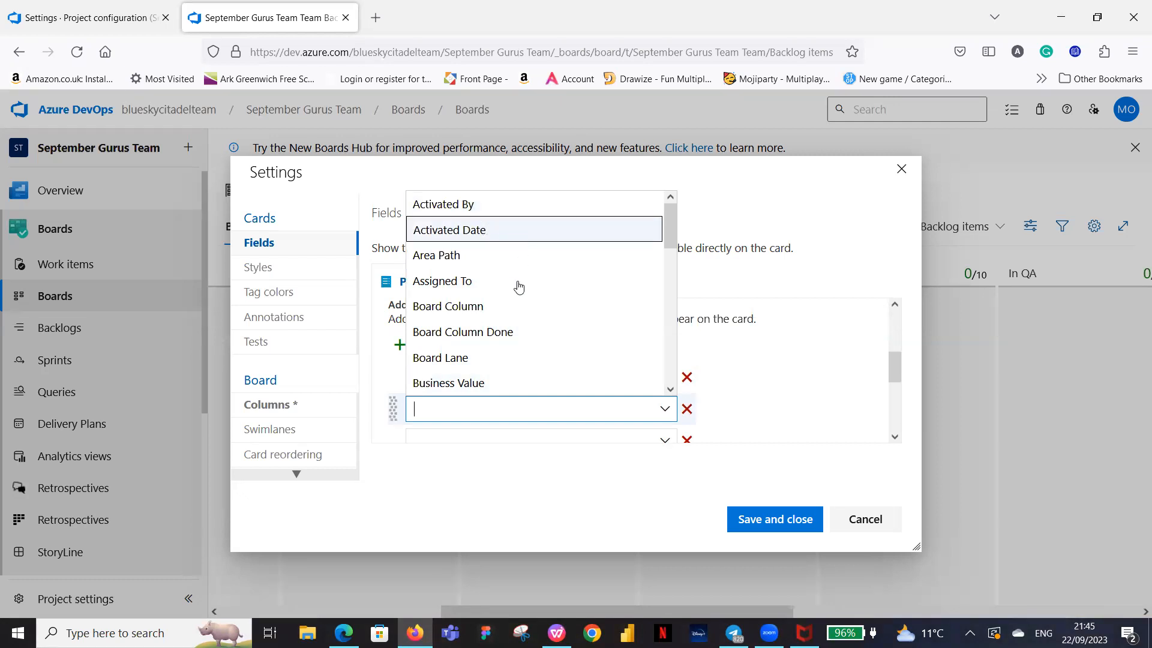
scroll(534, 327, down, 4)
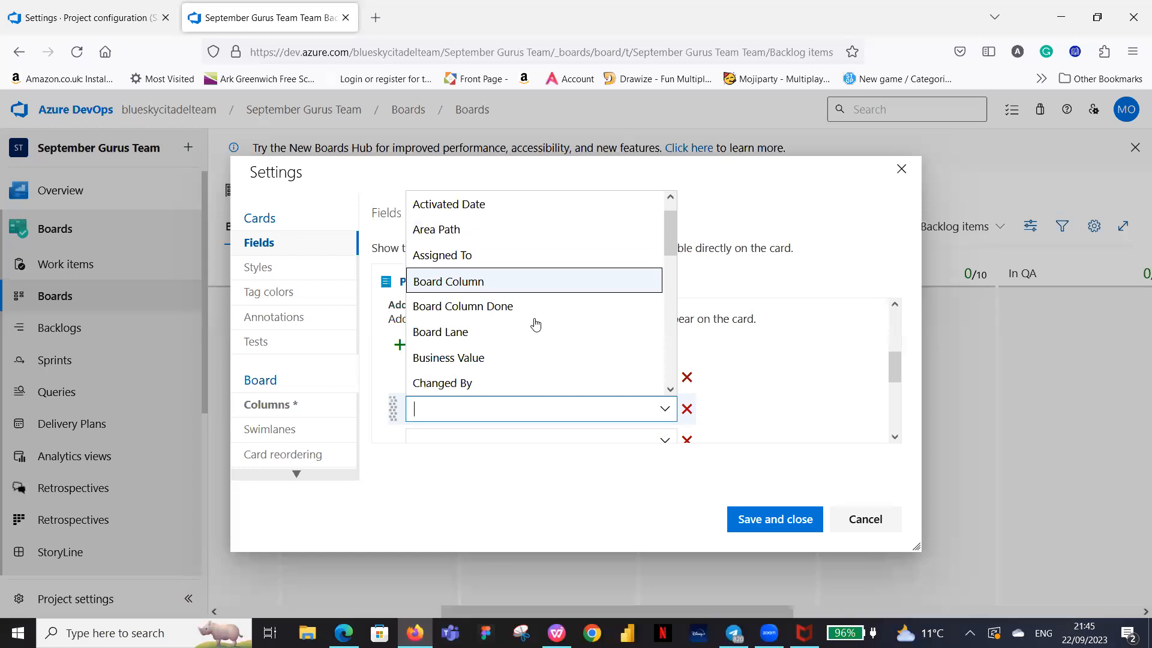
scroll(538, 330, down, 5)
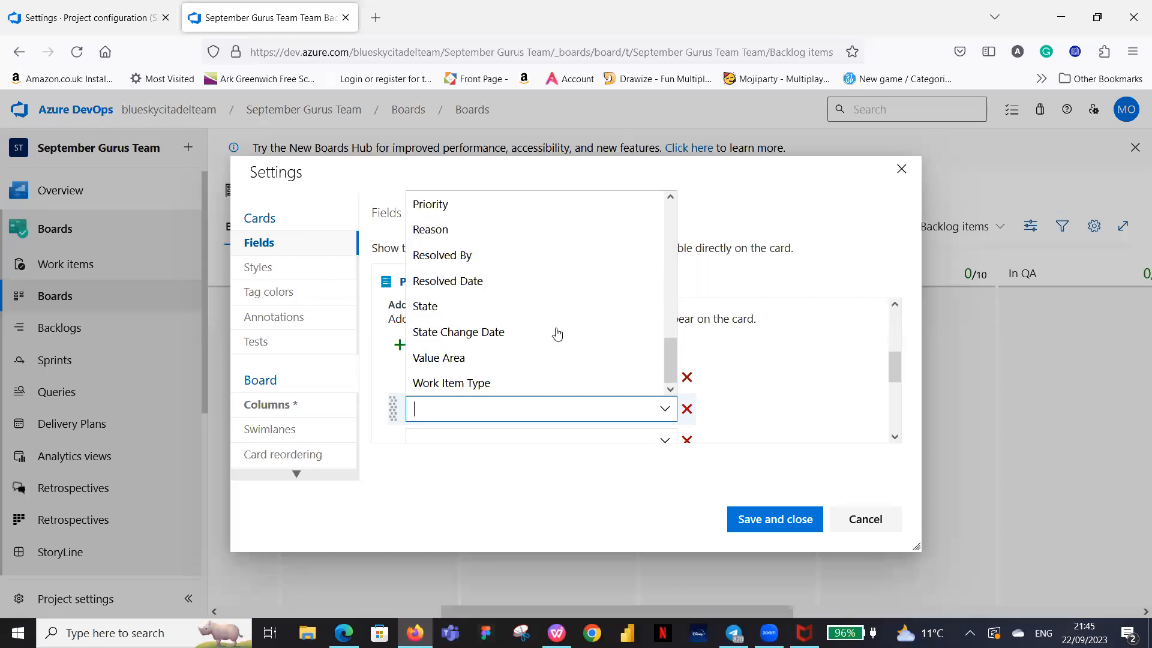
scroll(556, 333, up, 8)
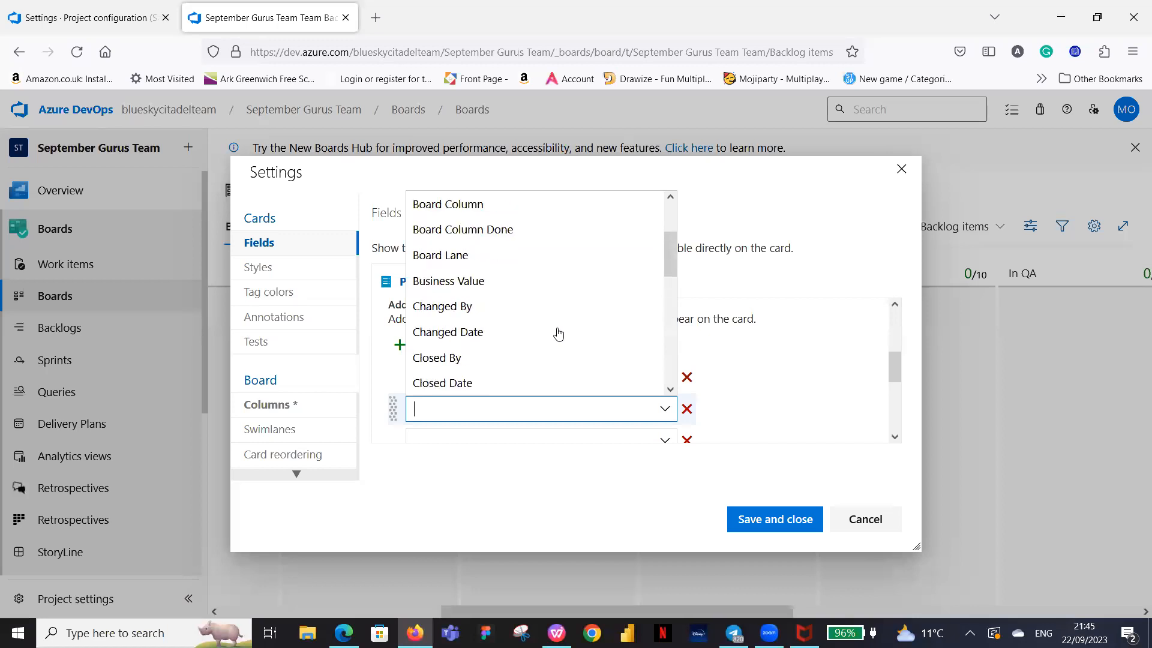
scroll(558, 333, up, 2)
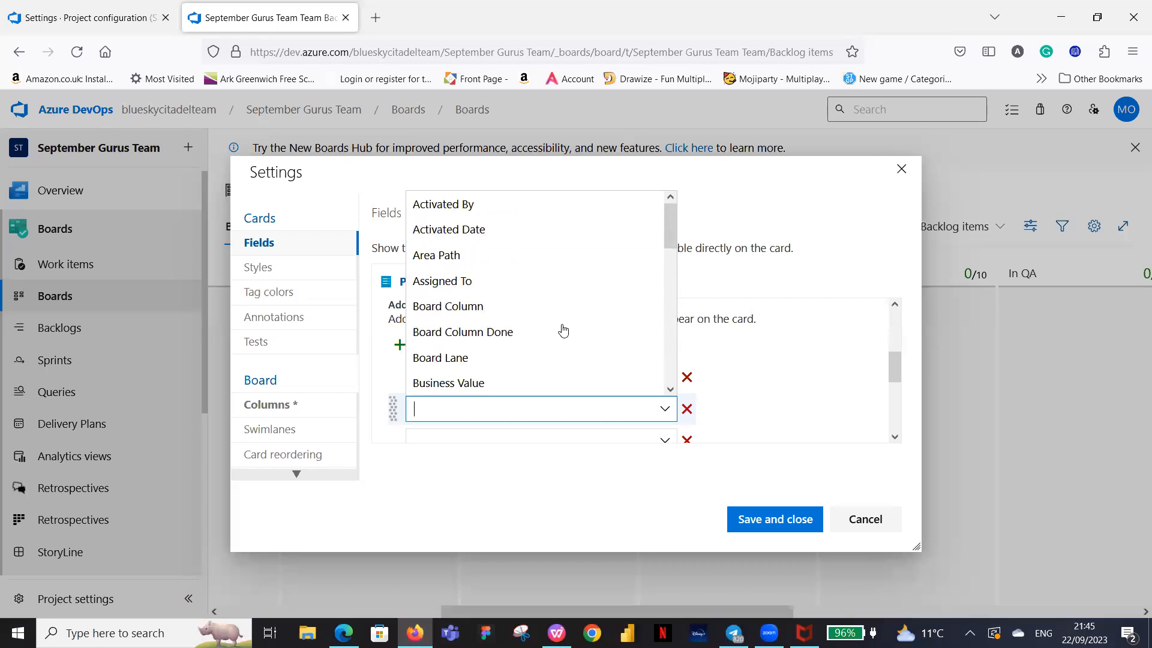
click(465, 257)
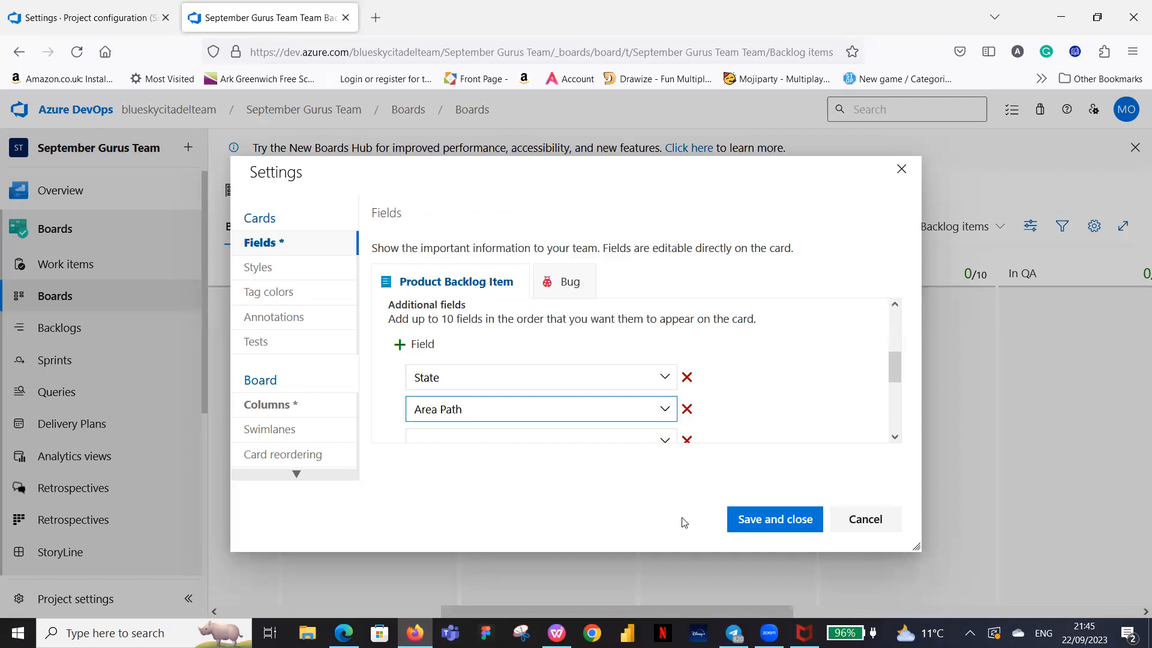
Set the additional field below Area Path to Board Column.
scroll(798, 441, down, 3)
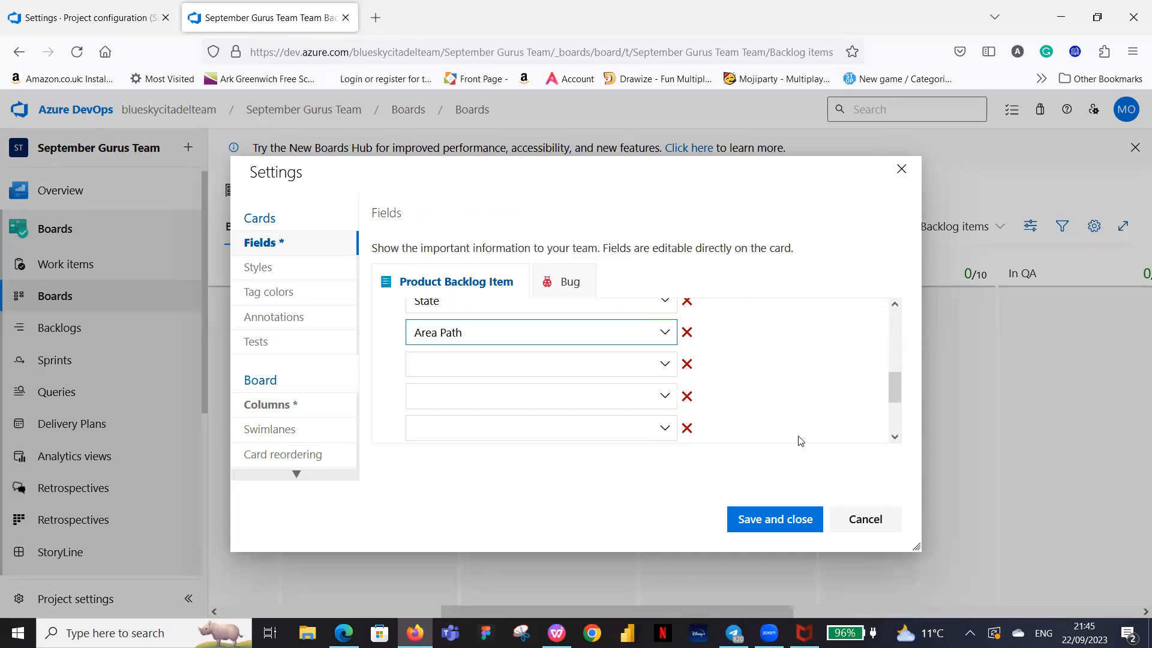
click(662, 354)
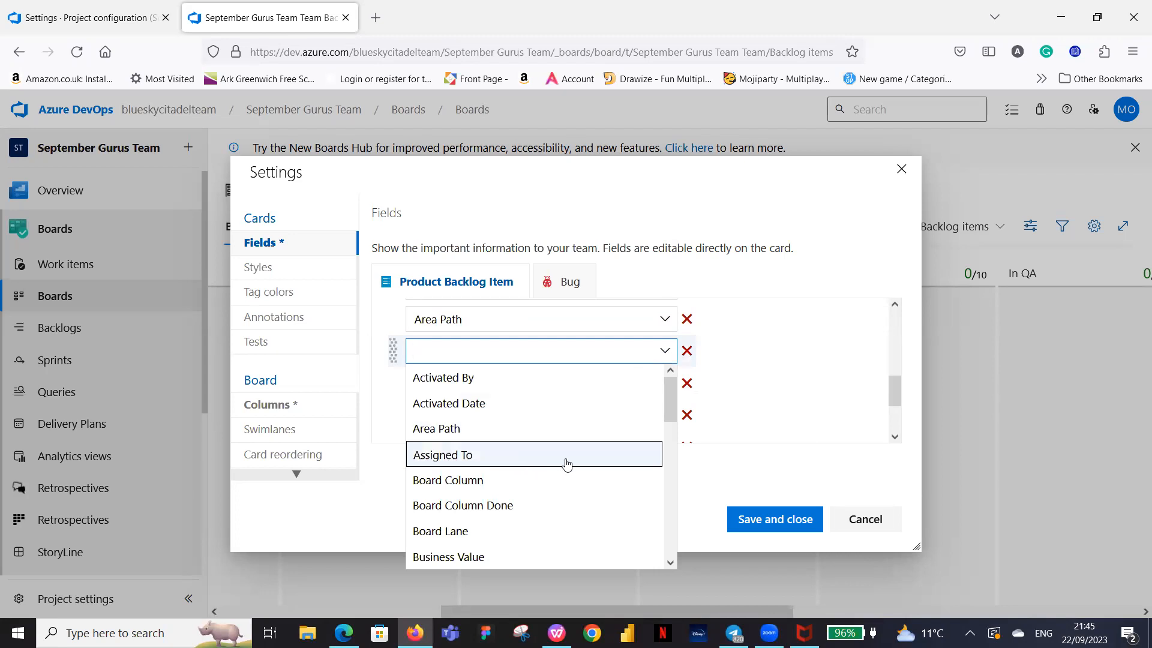
click(542, 482)
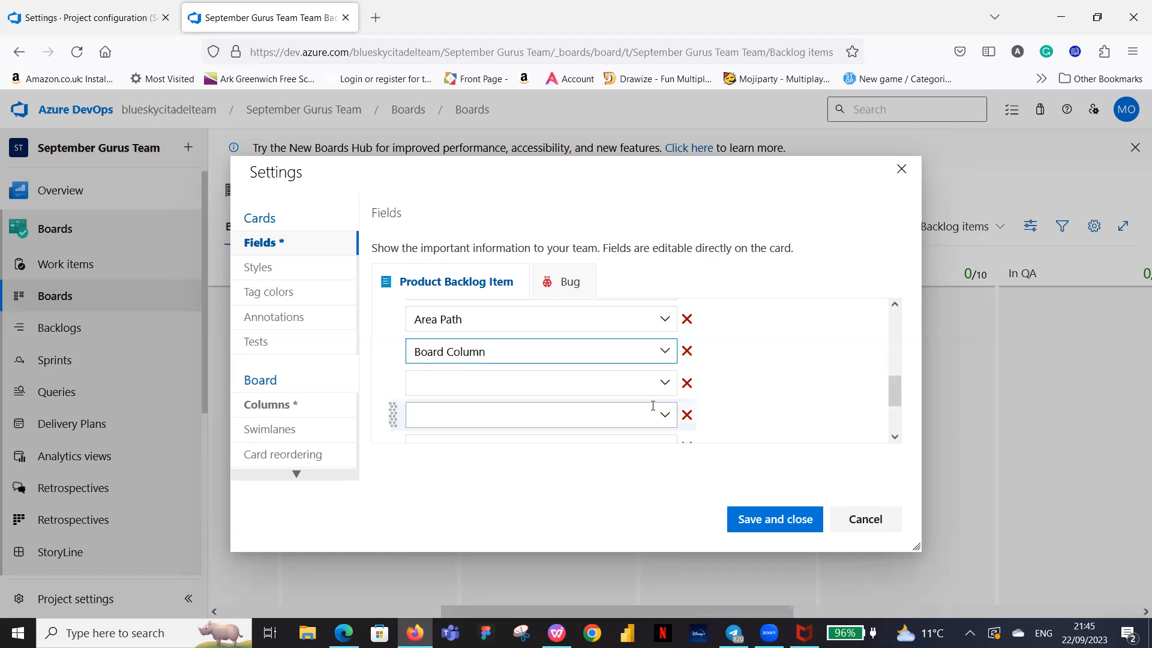
Set the blank additional field below Board Column to Created By for Product Backlog Item.
click(662, 386)
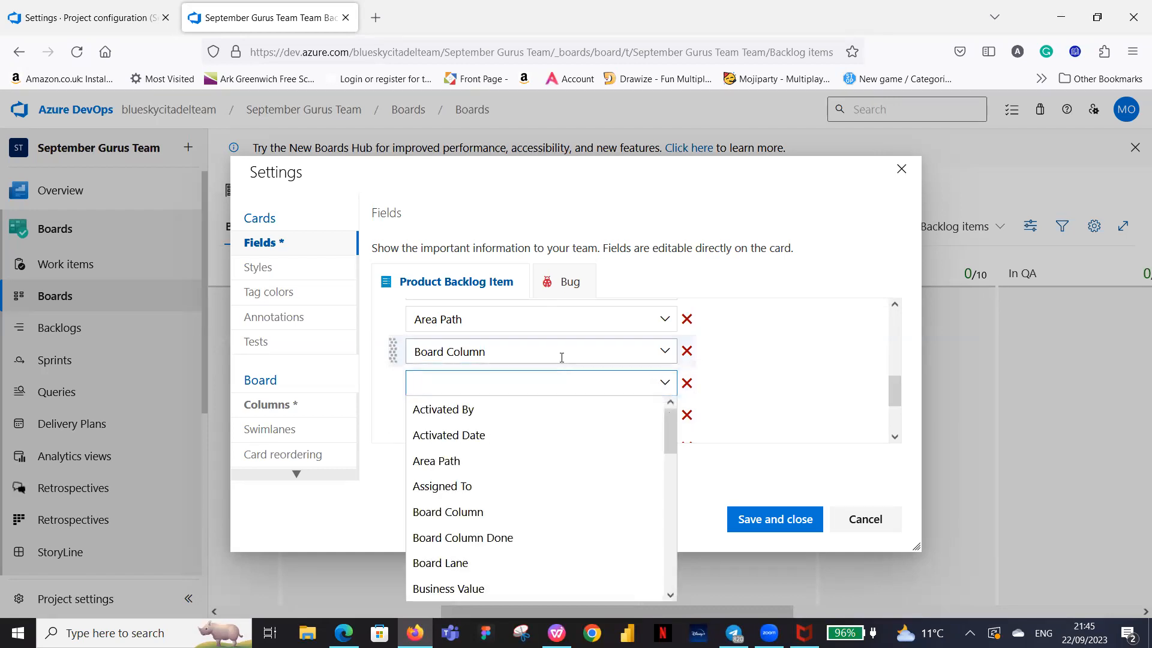
scroll(564, 357, down, 3)
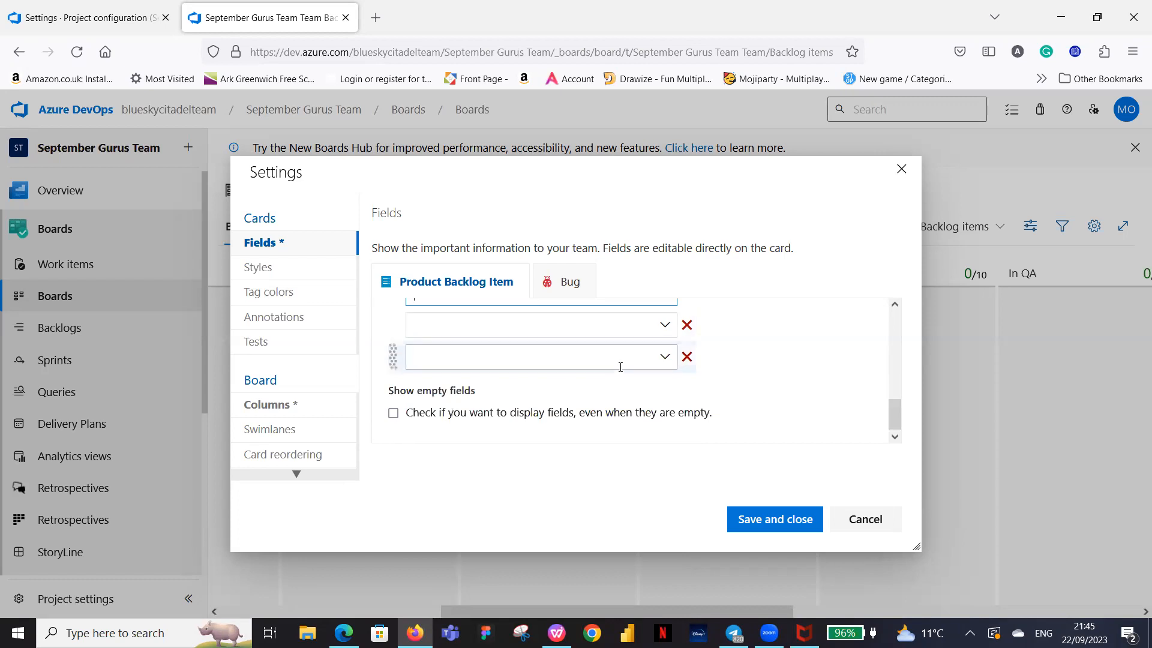
scroll(620, 367, up, 3)
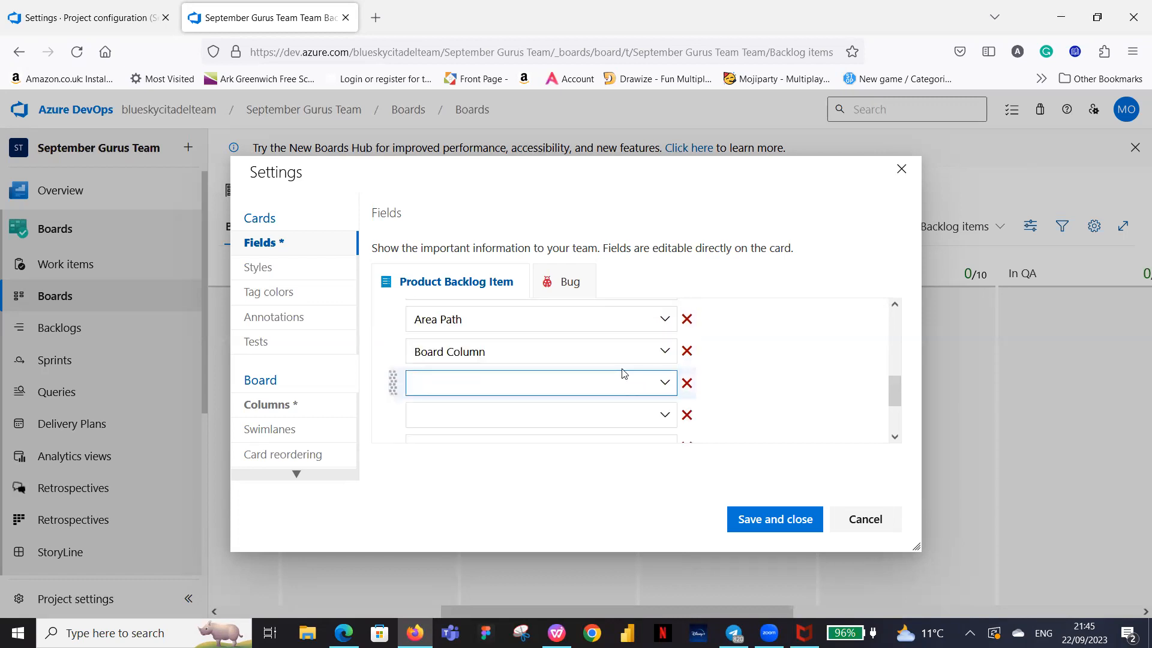
click(668, 387)
scroll(537, 499, down, 1)
scroll(537, 499, down, 1)
scroll(537, 500, down, 2)
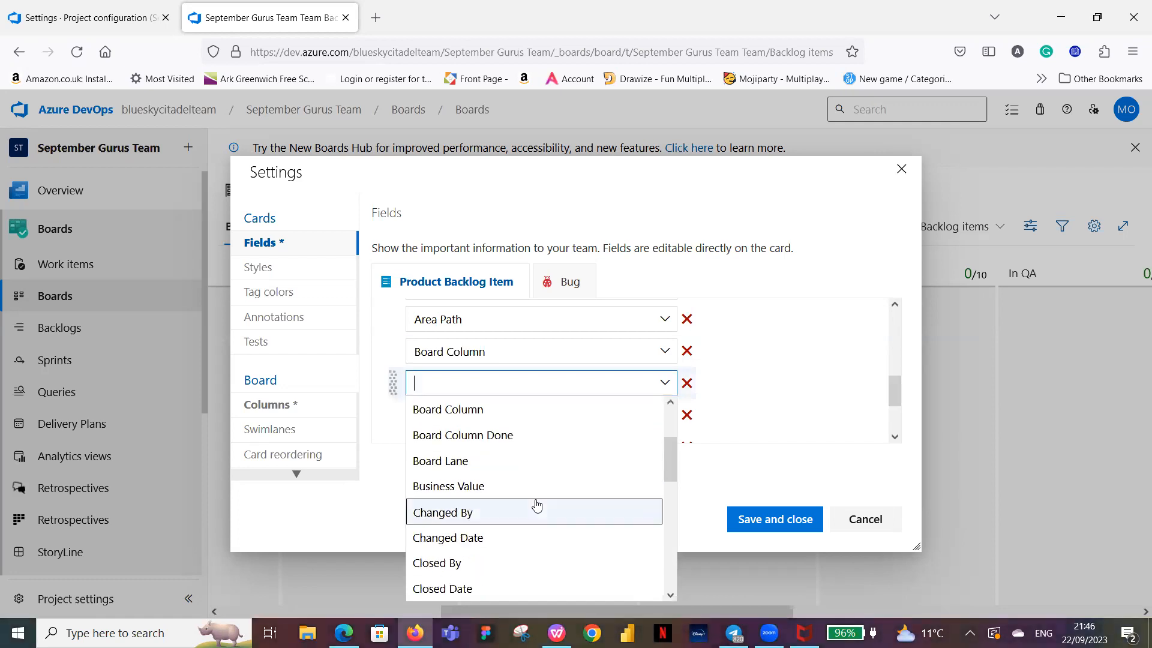
scroll(537, 506, down, 3)
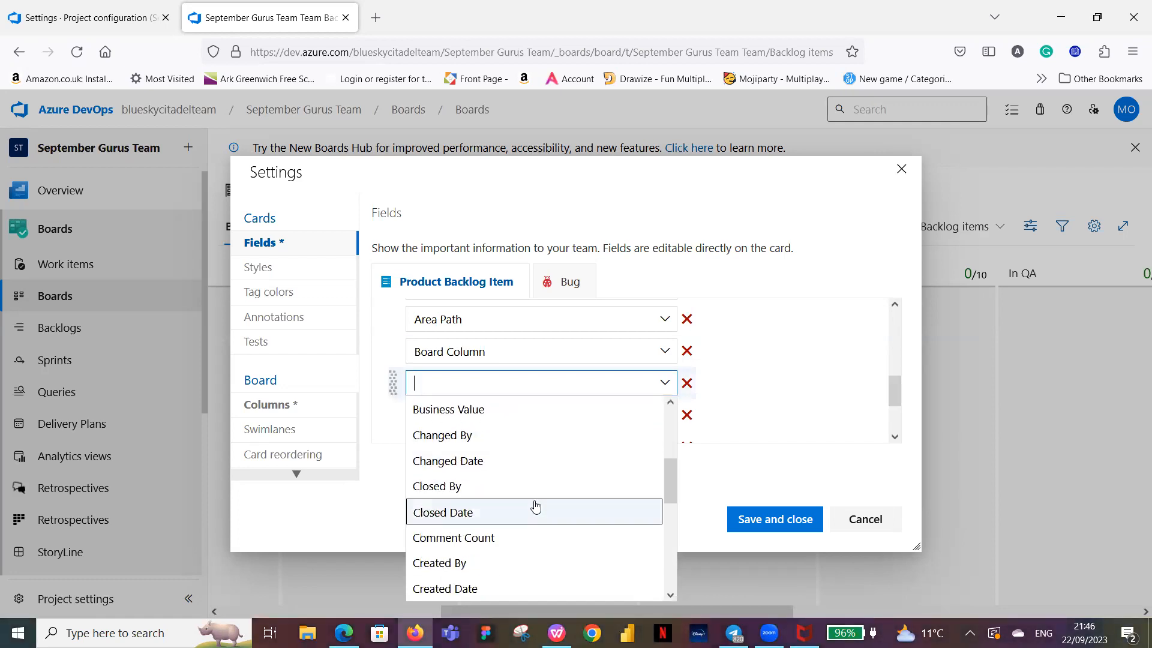
scroll(537, 507, down, 1)
scroll(538, 507, down, 1)
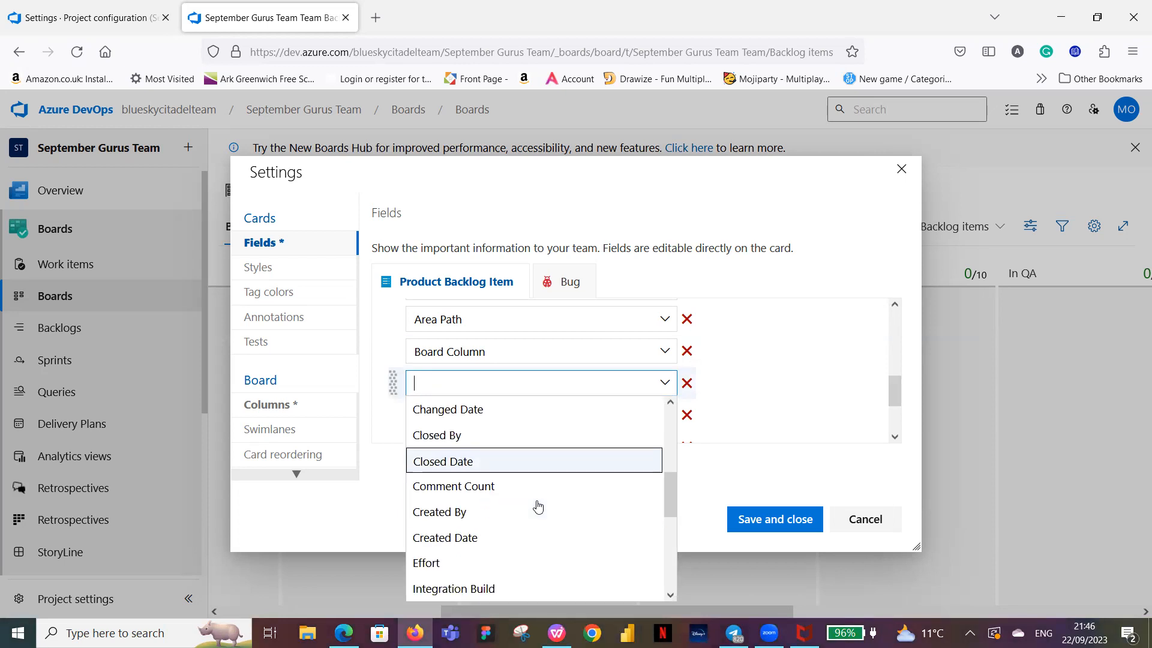
click(484, 514)
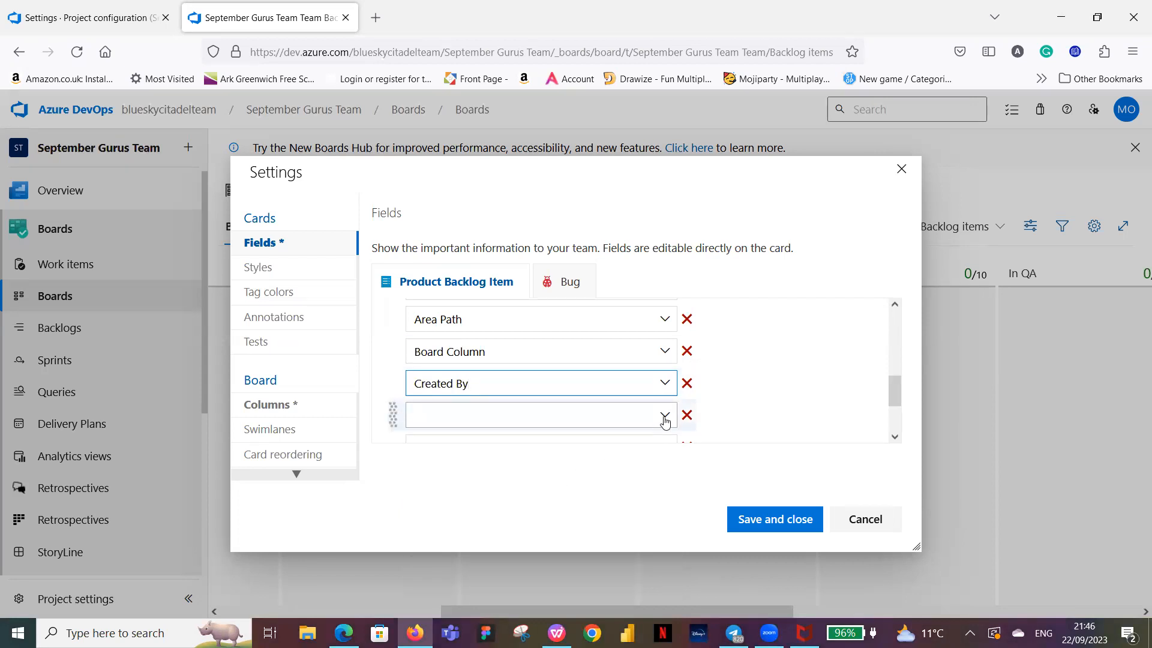
Set the blank additional field below Created By to Iteration Path.
scroll(765, 381, down, 3)
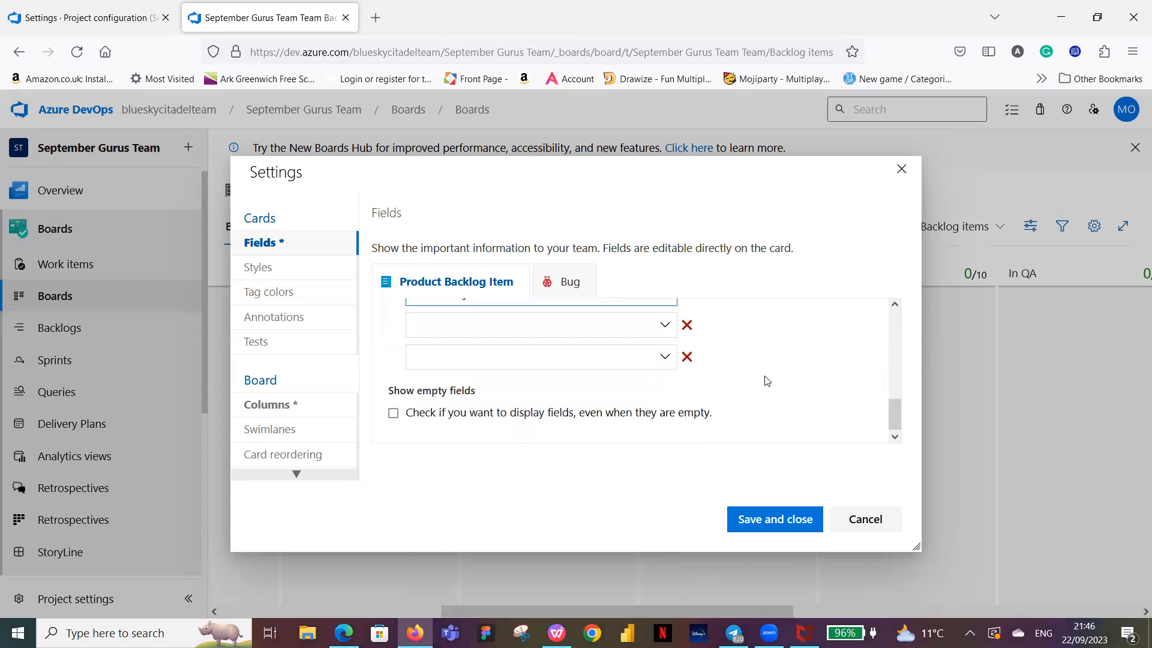
click(670, 329)
click(671, 328)
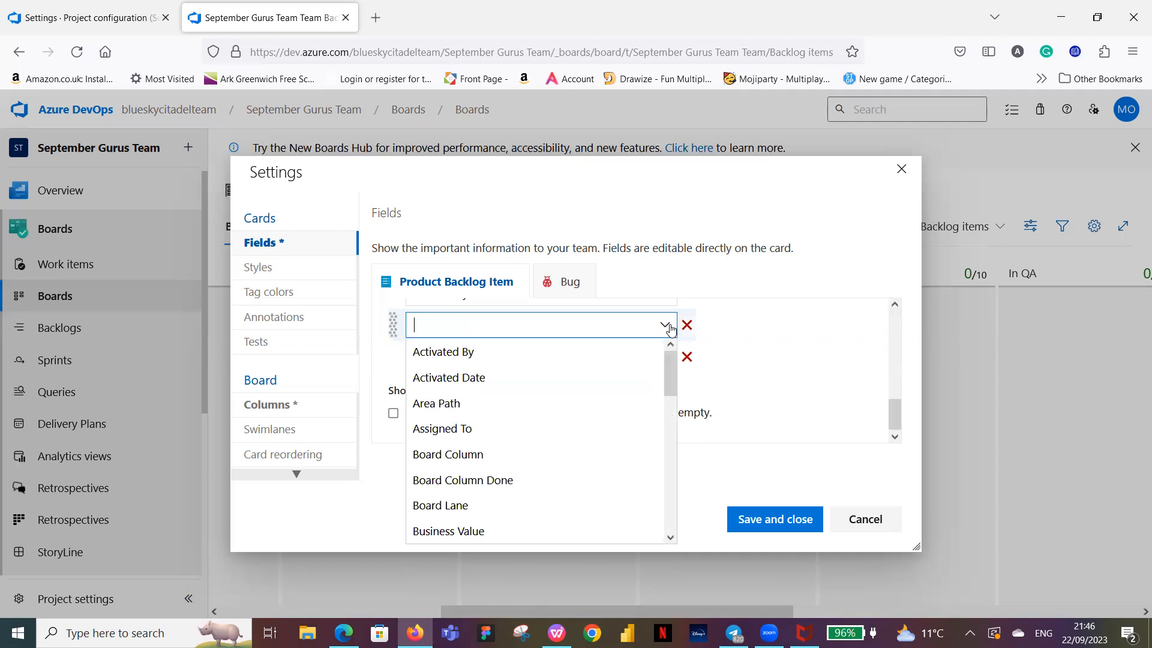
scroll(570, 419, down, 1)
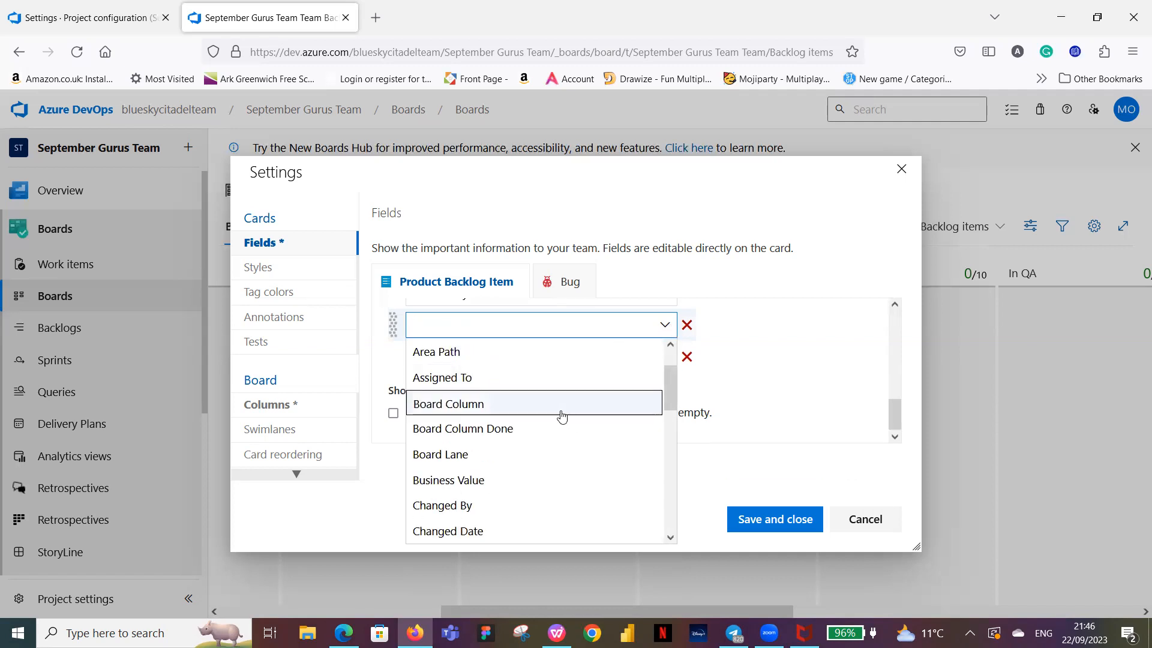
scroll(561, 416, down, 1)
scroll(559, 419, down, 1)
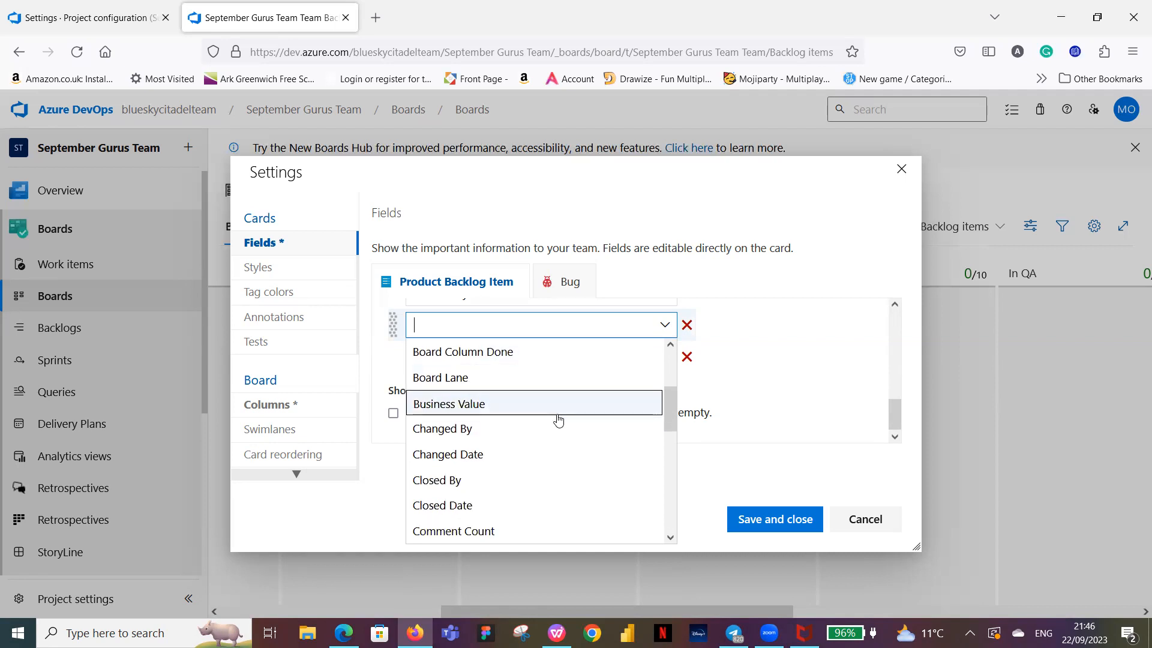
scroll(558, 420, down, 4)
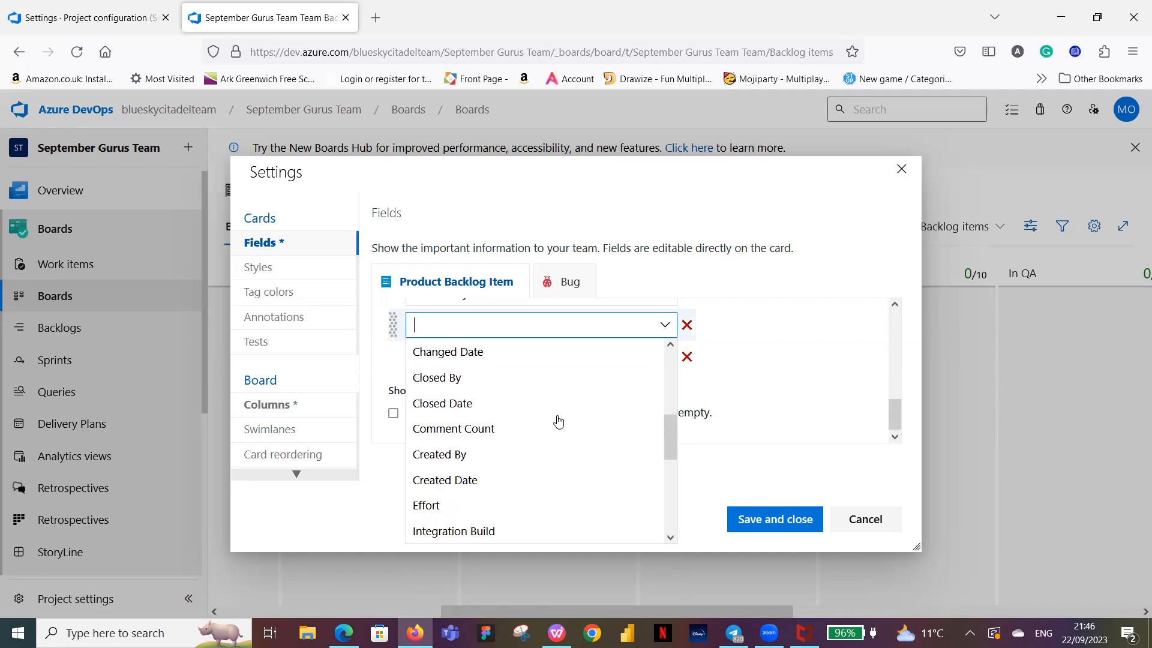
scroll(558, 420, down, 3)
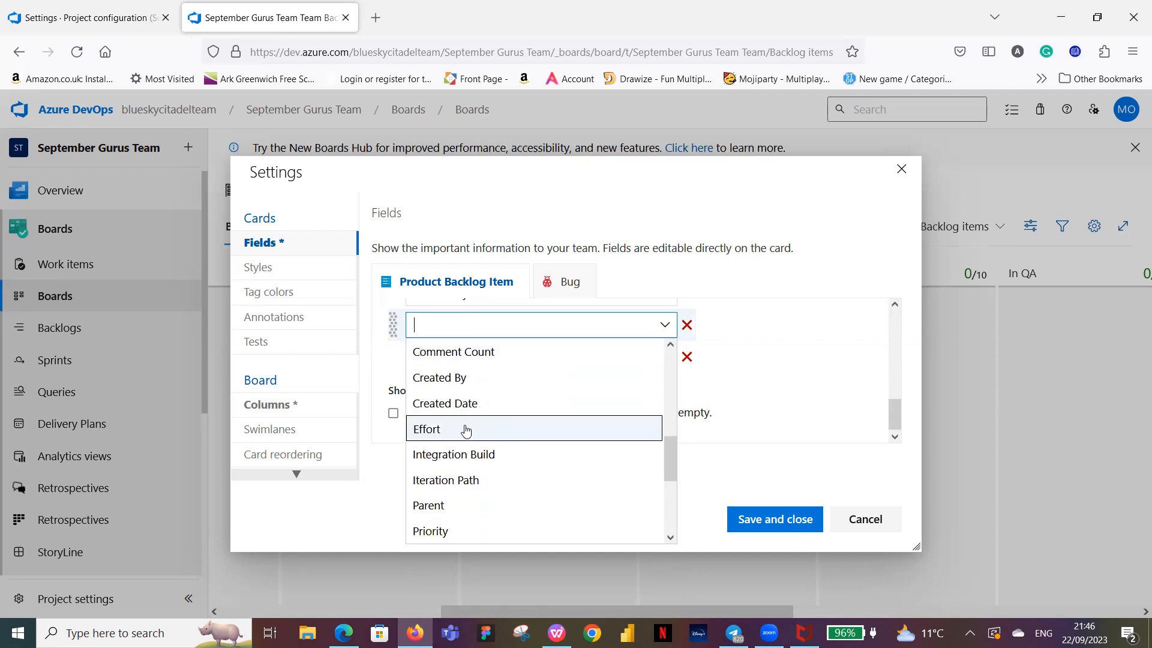
scroll(554, 420, down, 1)
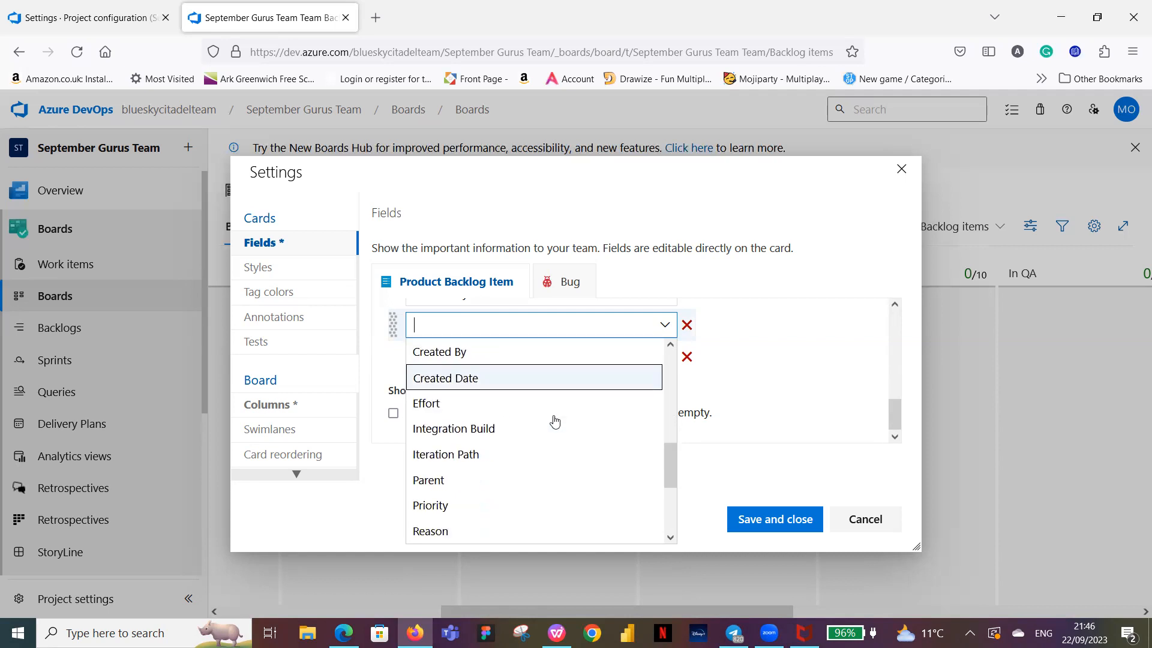
click(518, 456)
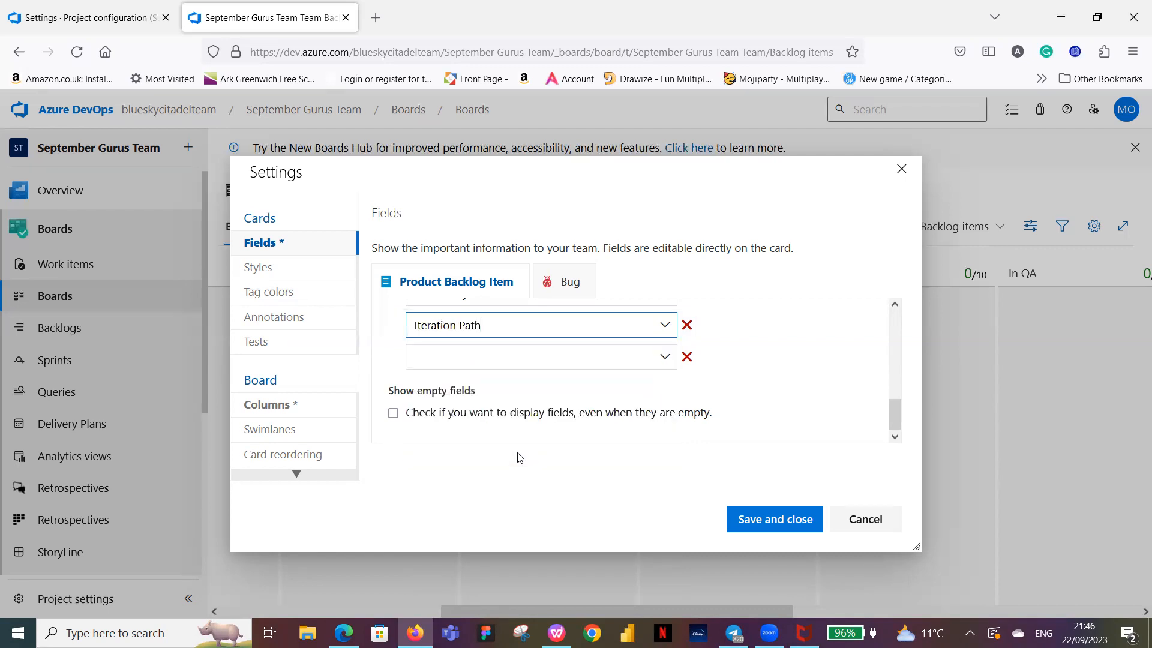
Set the last blank additional field, below Iteration Path, to Work Item Type.
click(666, 358)
scroll(559, 472, down, 4)
scroll(560, 473, down, 2)
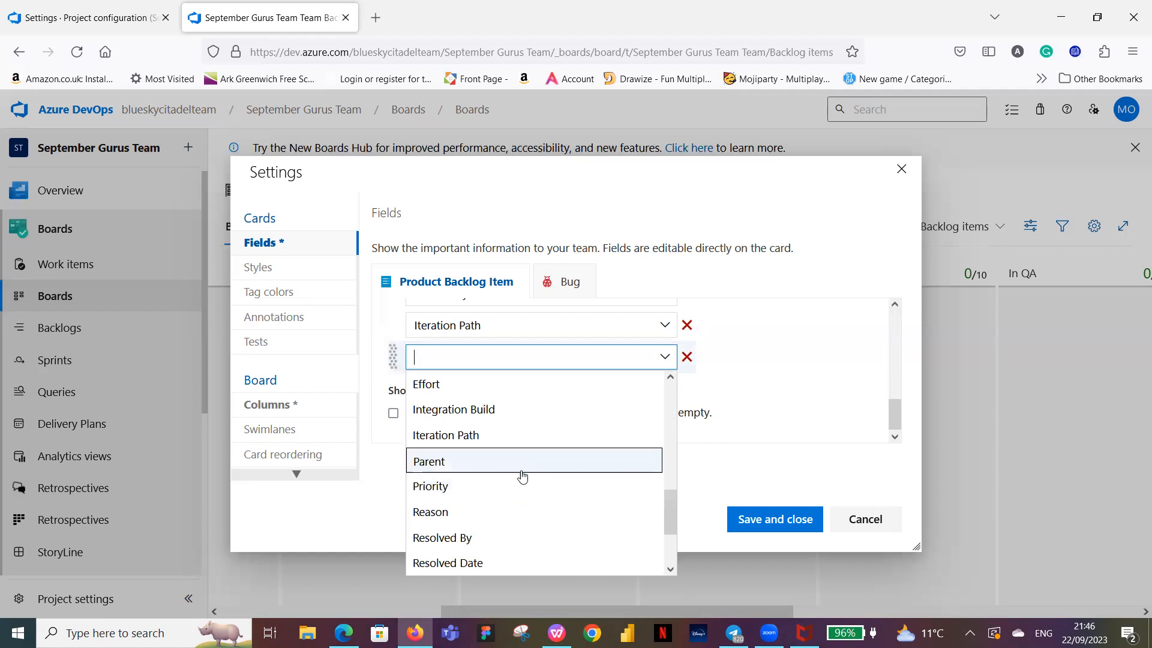
scroll(547, 492, down, 2)
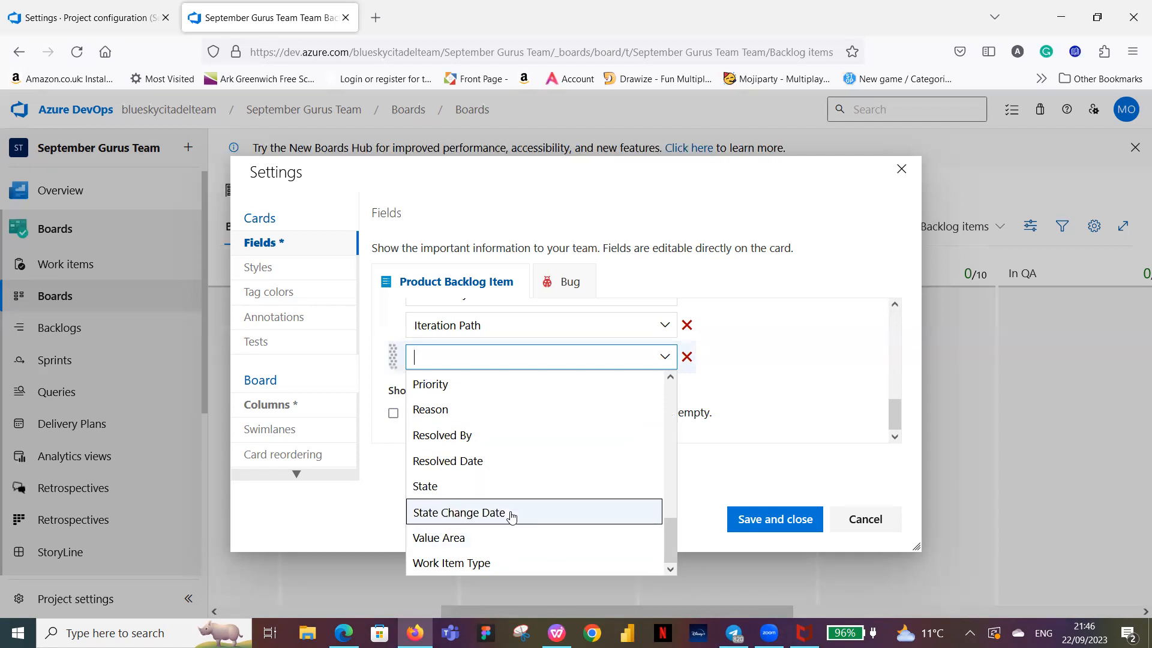
click(515, 564)
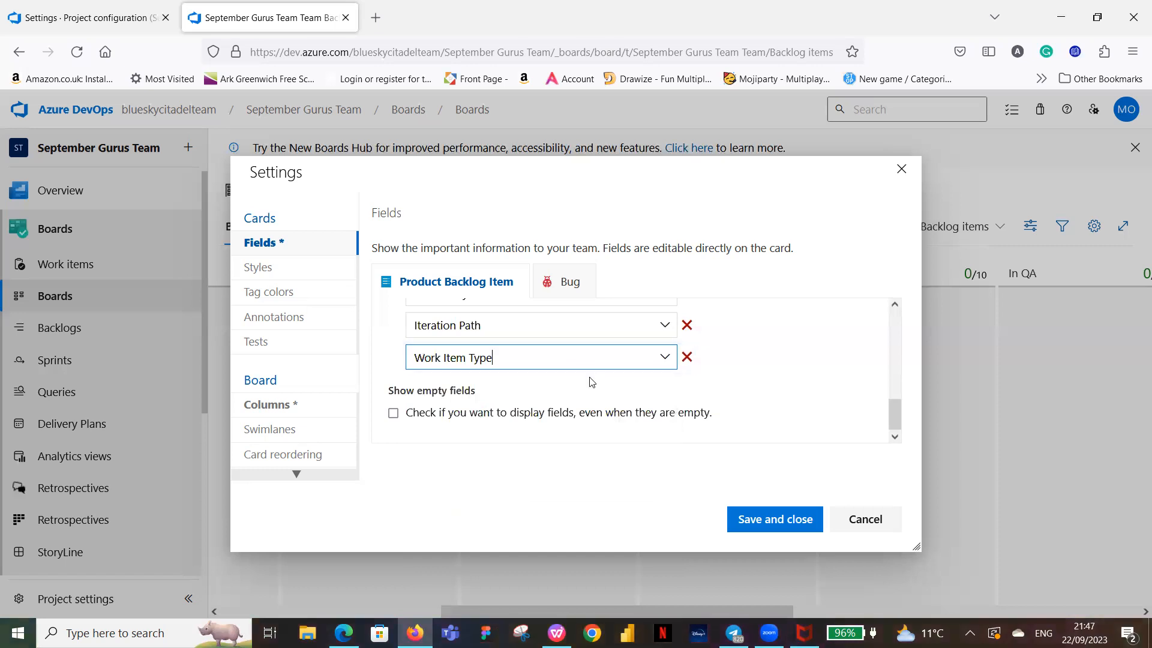
Enable the display of fields on Product Backlog Item cards even when they are empty.
scroll(762, 381, up, 5)
scroll(762, 381, down, 5)
click(394, 414)
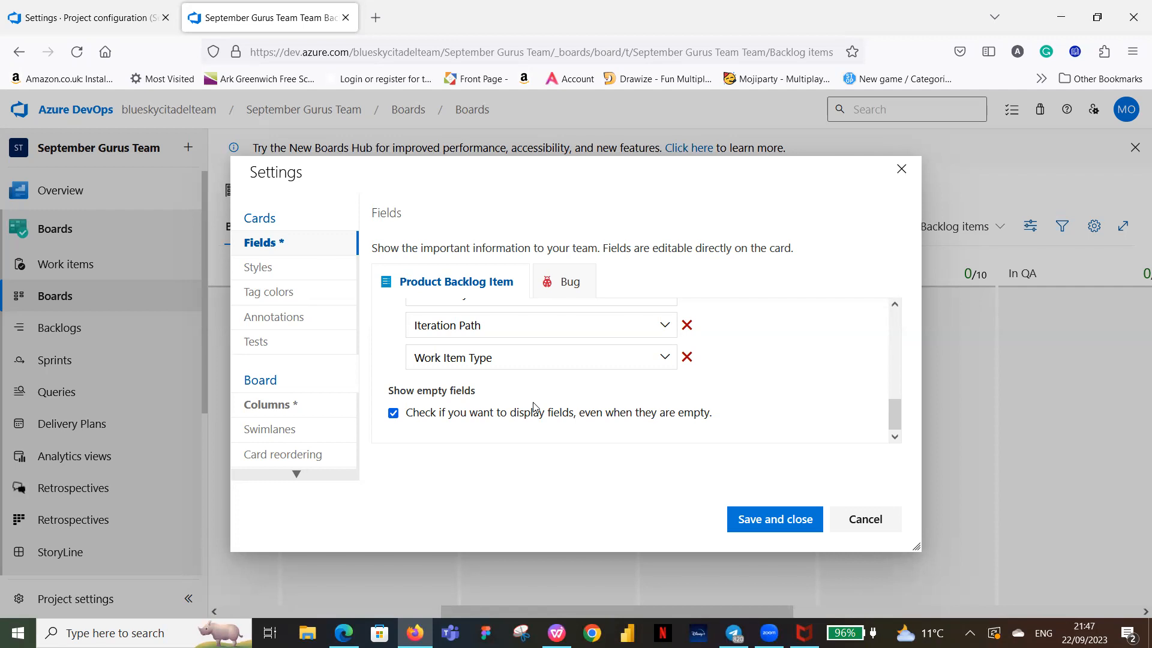
In the card field settings for Bug, add several blank additional field rows below State.
scroll(507, 366, up, 10)
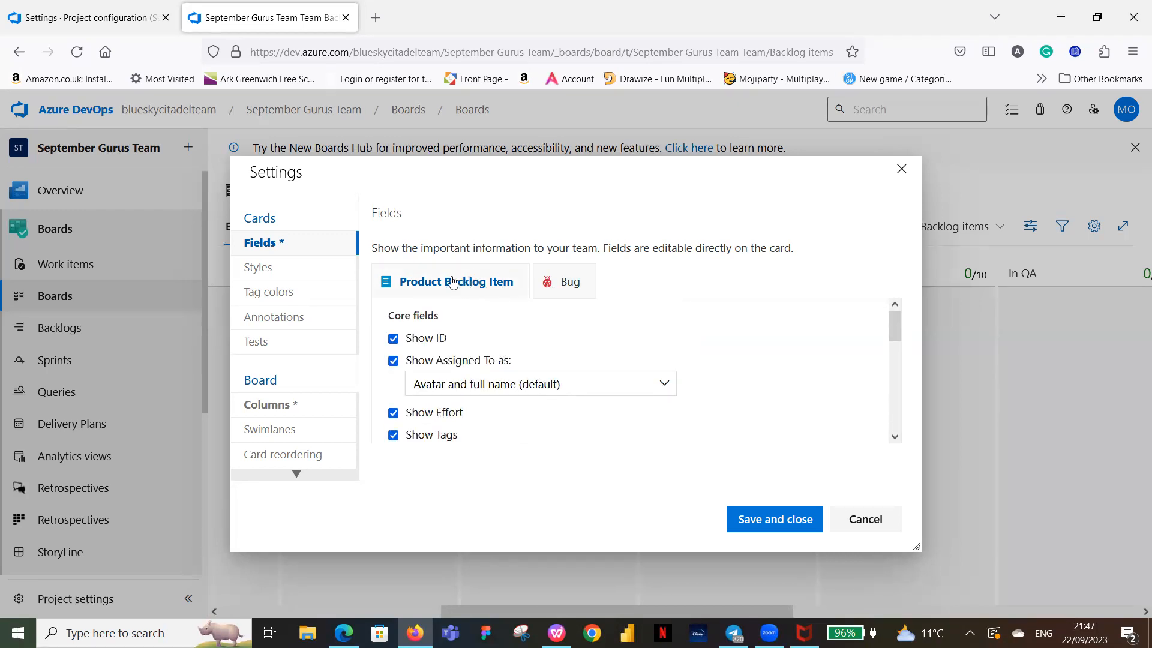
click(580, 284)
scroll(506, 391, down, 6)
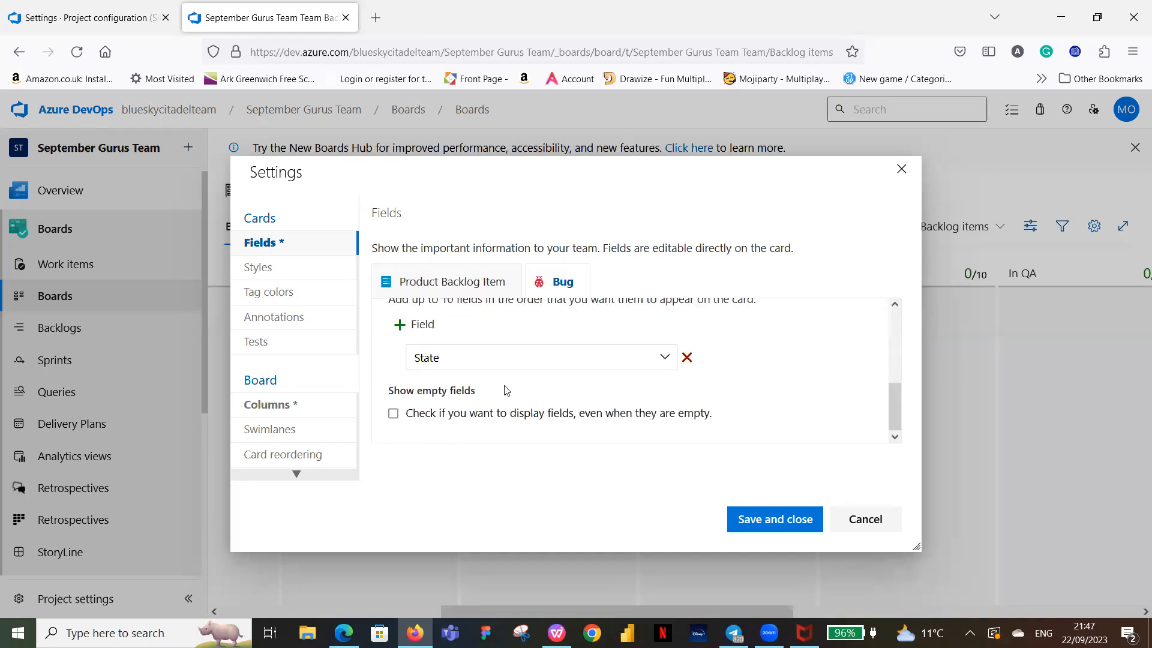
scroll(488, 386, up, 2)
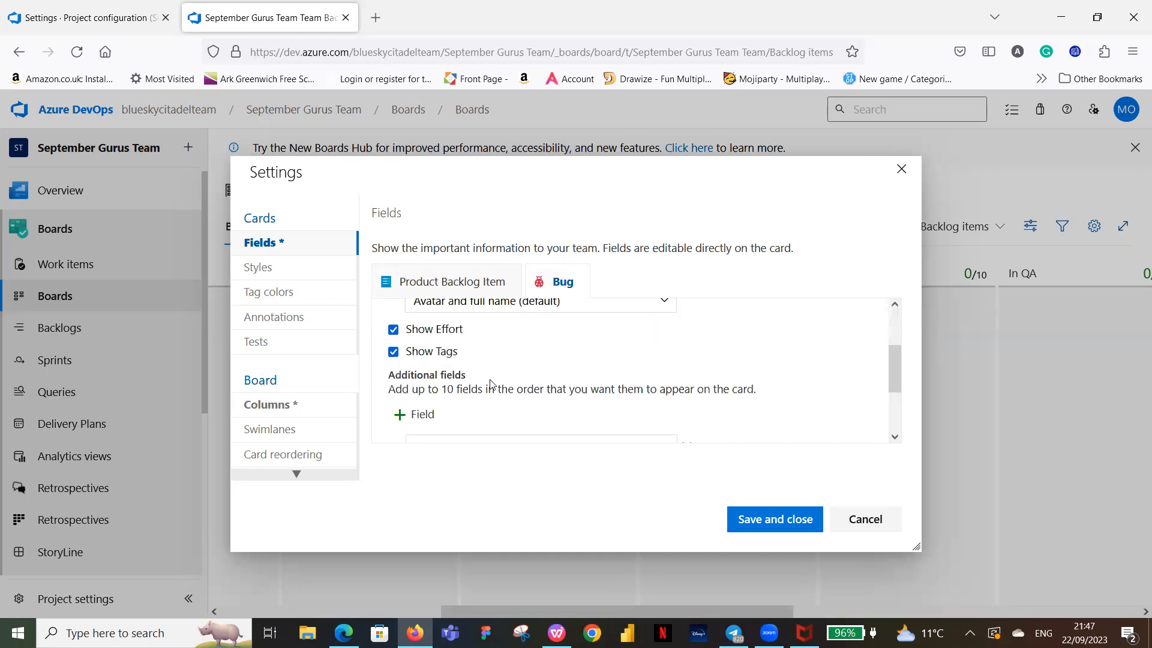
scroll(512, 377, down, 2)
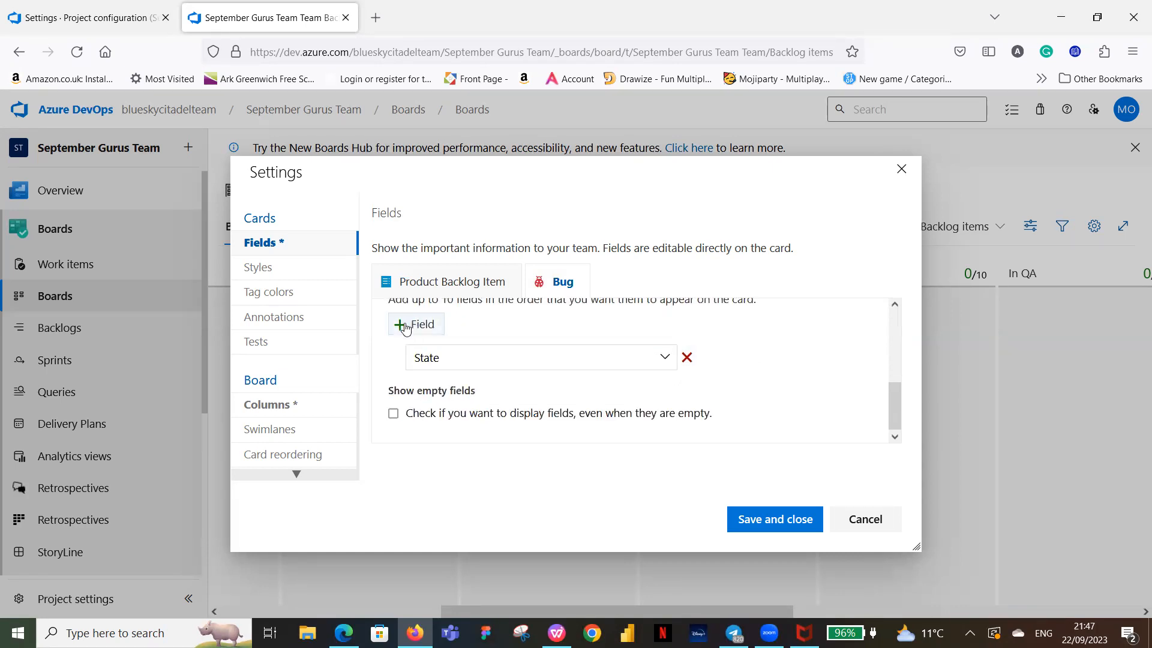
click(401, 325)
click(402, 325)
click(401, 326)
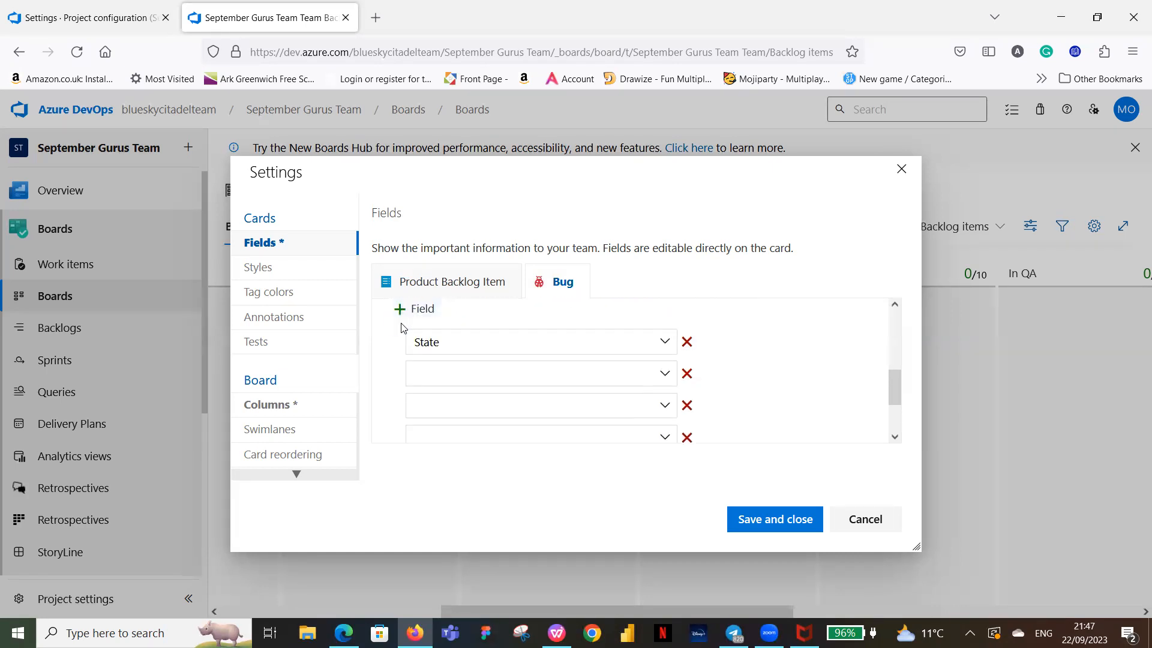
scroll(403, 314, down, 1)
scroll(456, 340, up, 2)
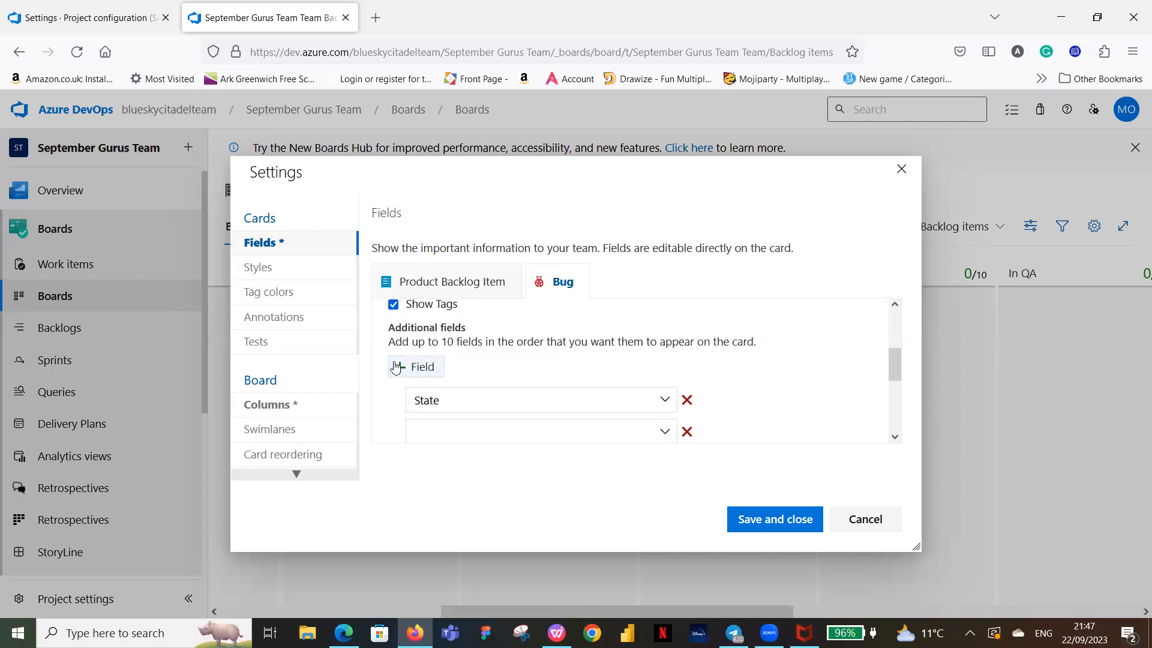
scroll(411, 366, down, 2)
scroll(546, 378, up, 2)
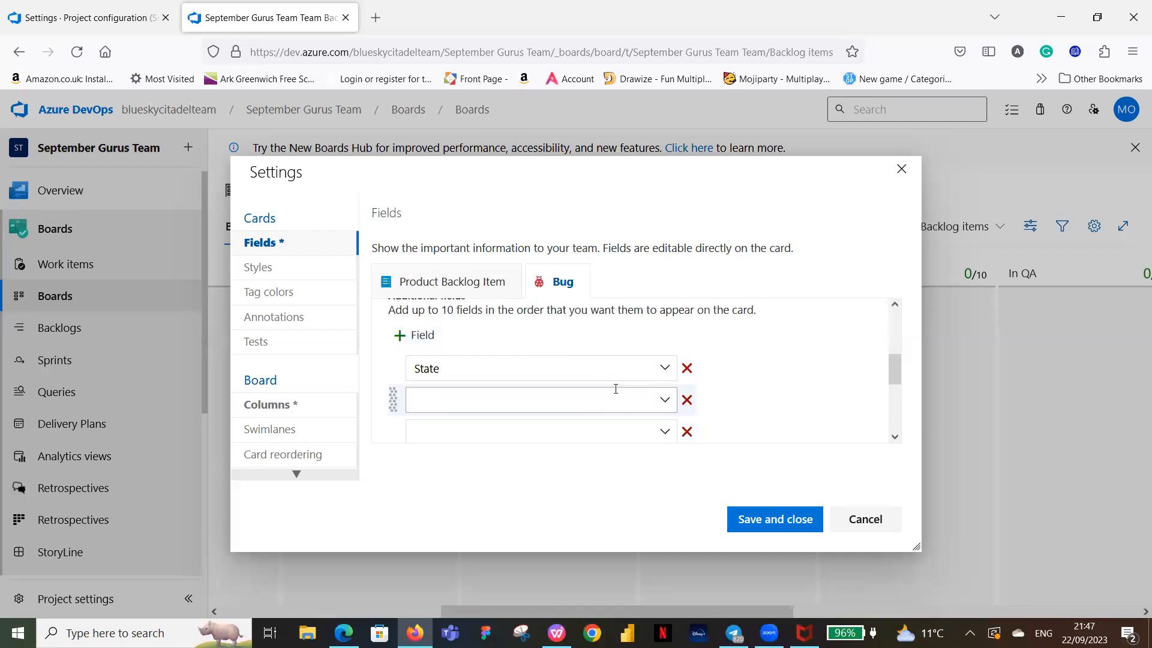
Set Bug's first two blank additional fields below State to Created By and Area Path, in that order.
scroll(567, 369, up, 4)
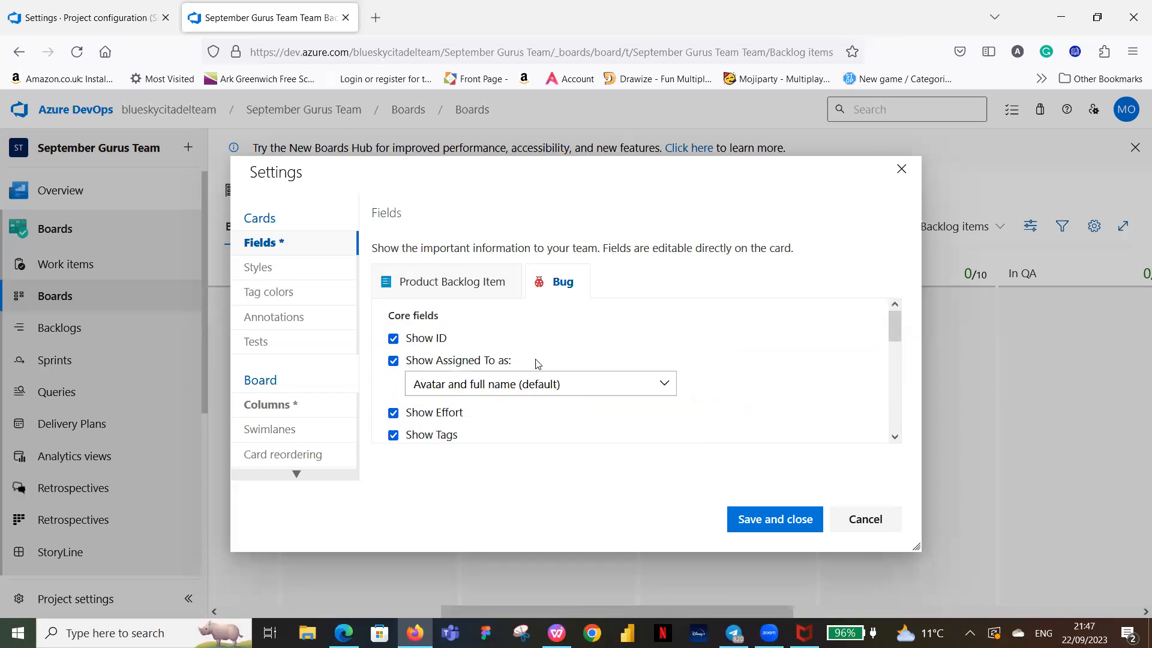
scroll(549, 378, down, 2)
scroll(602, 386, down, 2)
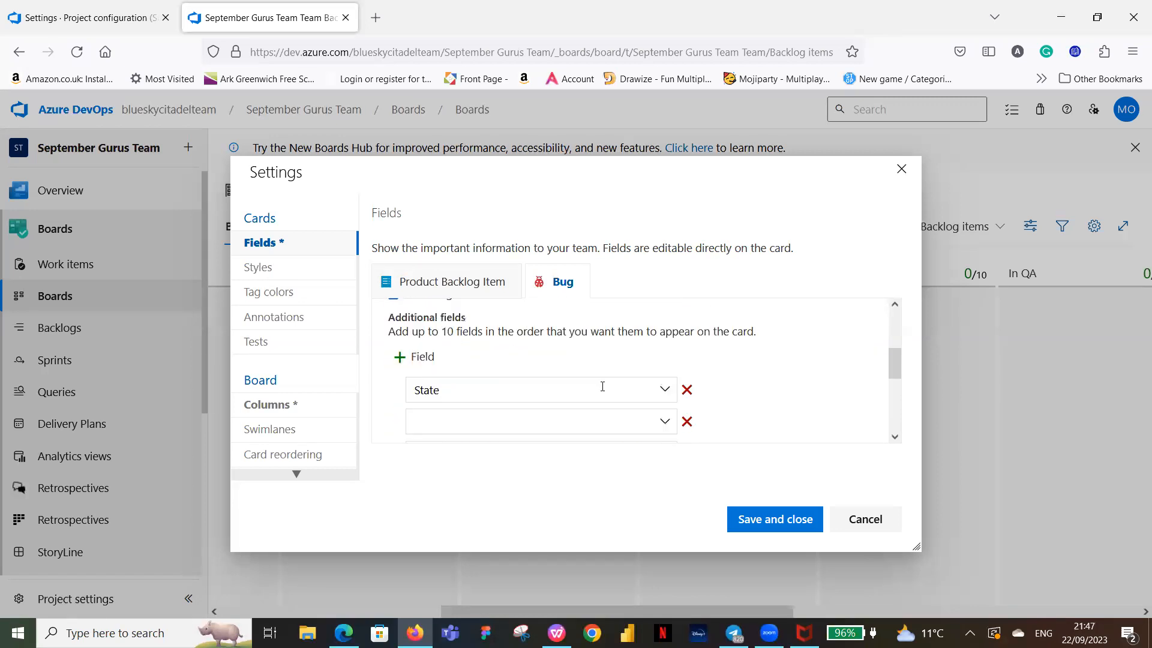
click(666, 384)
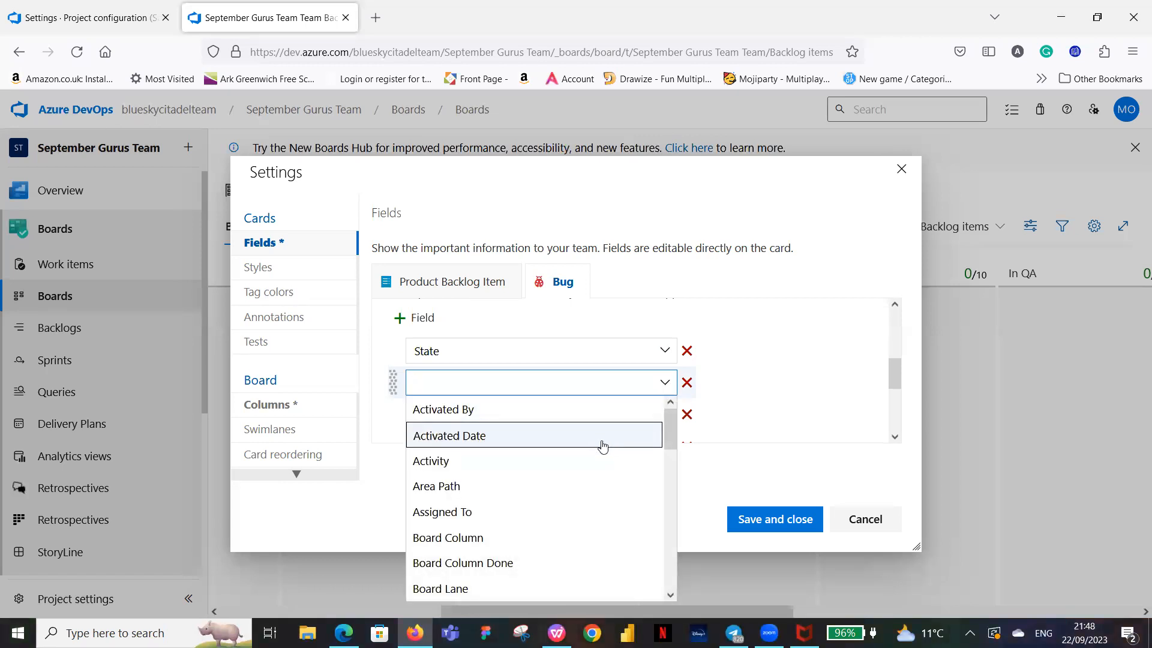
scroll(604, 448, down, 2)
scroll(603, 450, down, 3)
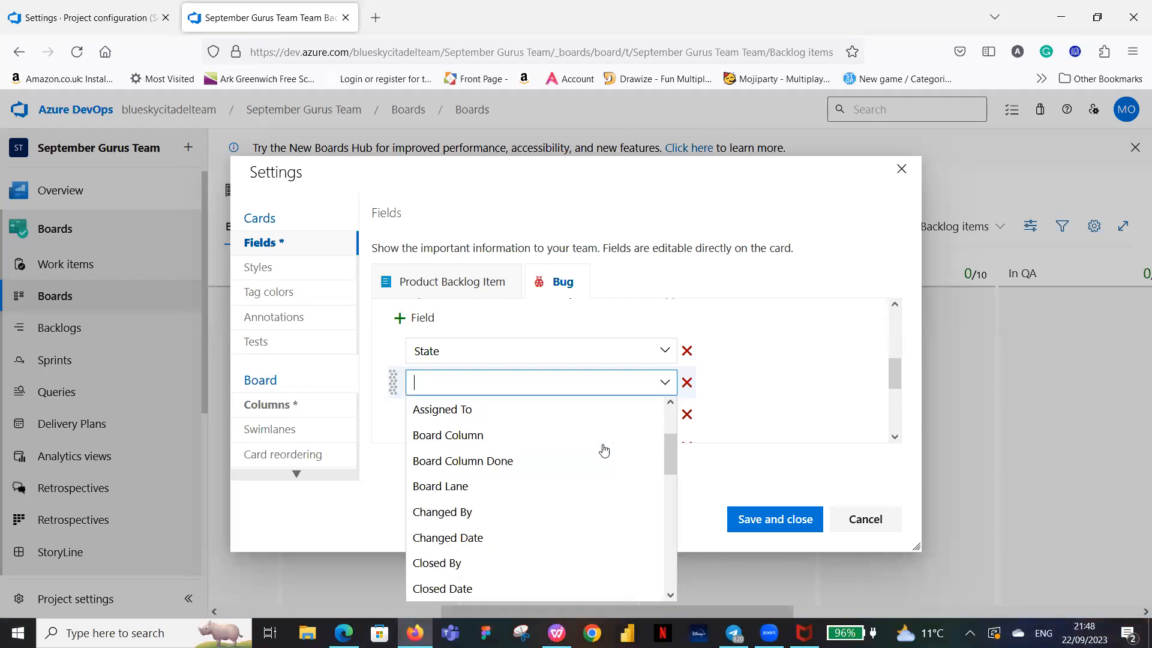
scroll(604, 454, down, 1)
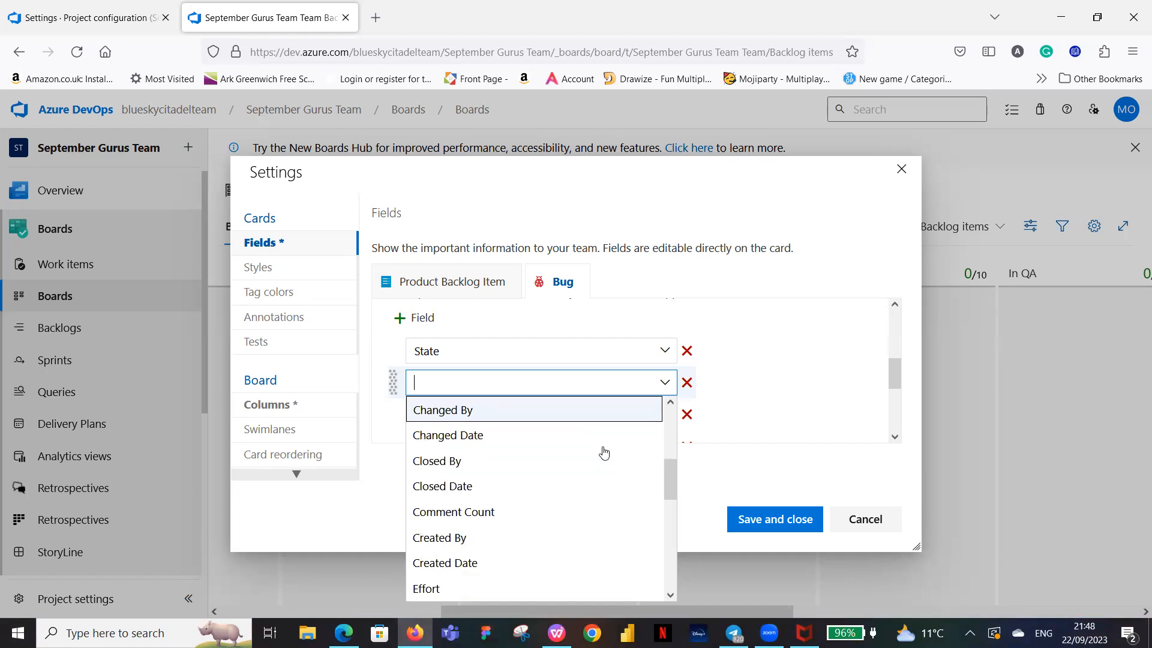
scroll(603, 453, down, 2)
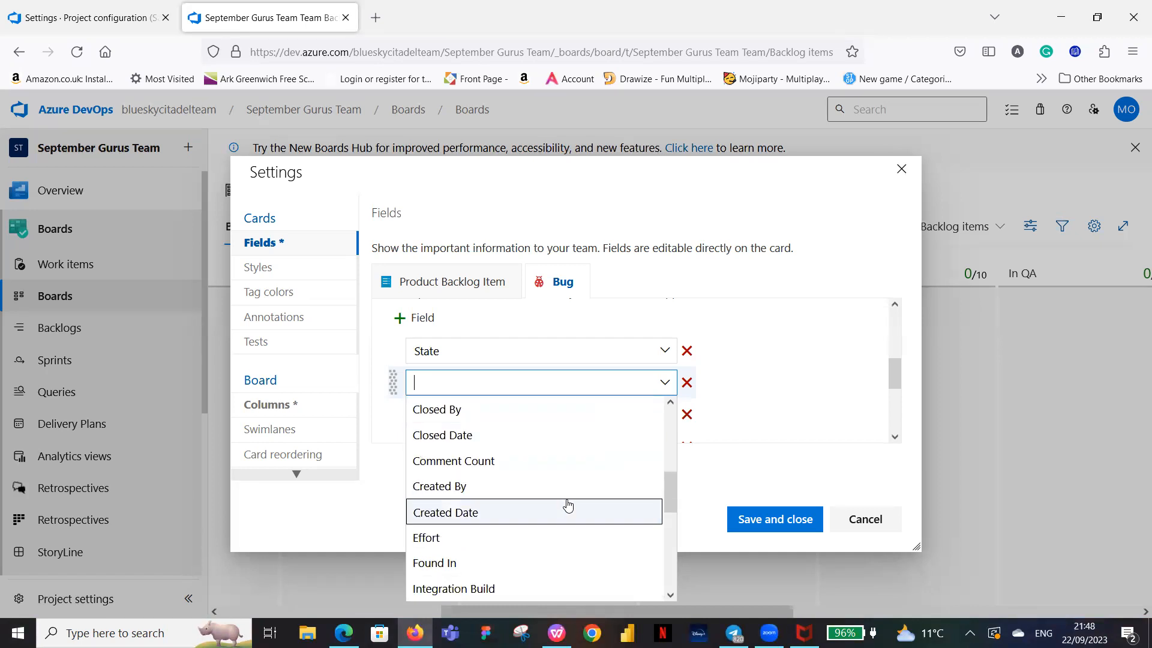
click(542, 489)
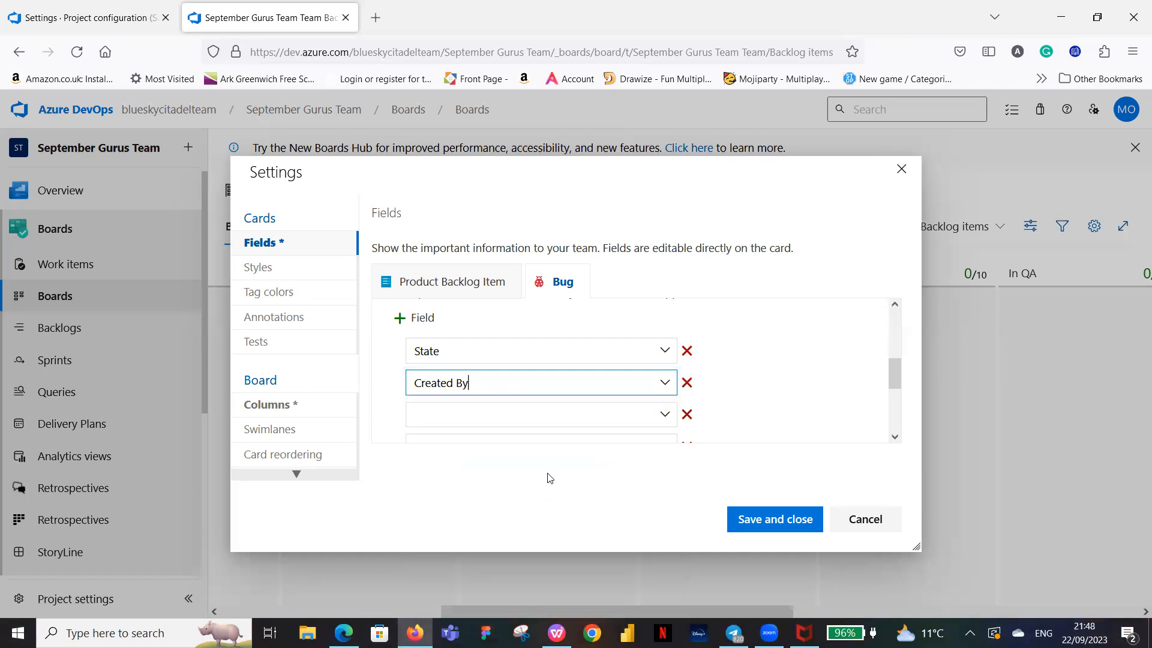
click(664, 414)
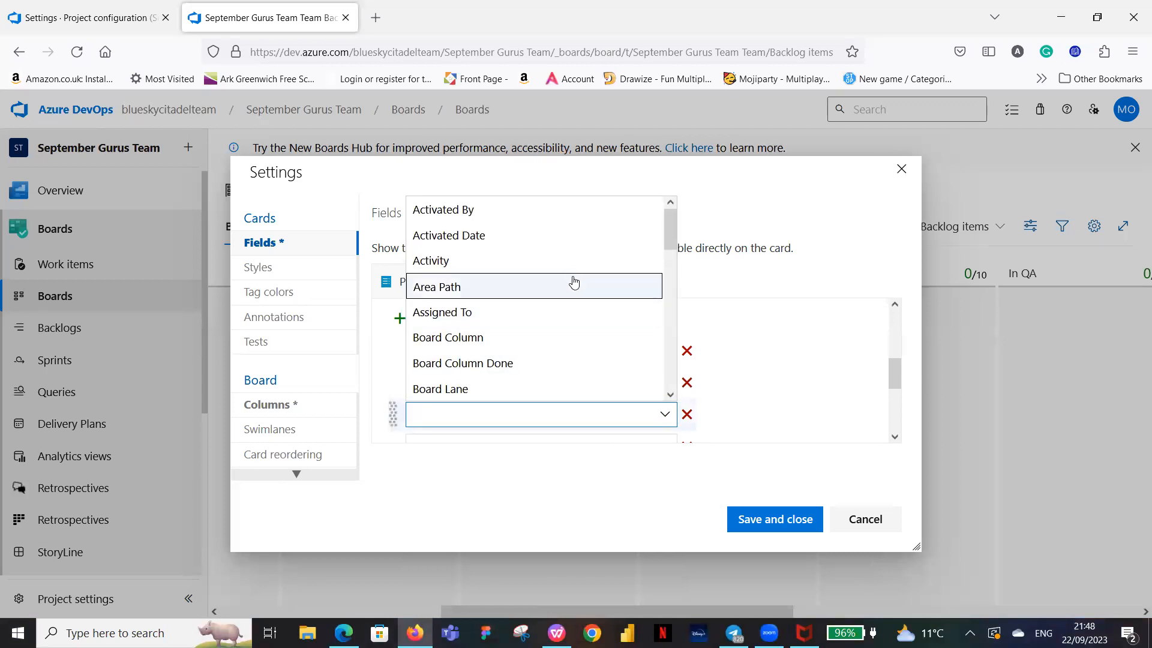
click(543, 287)
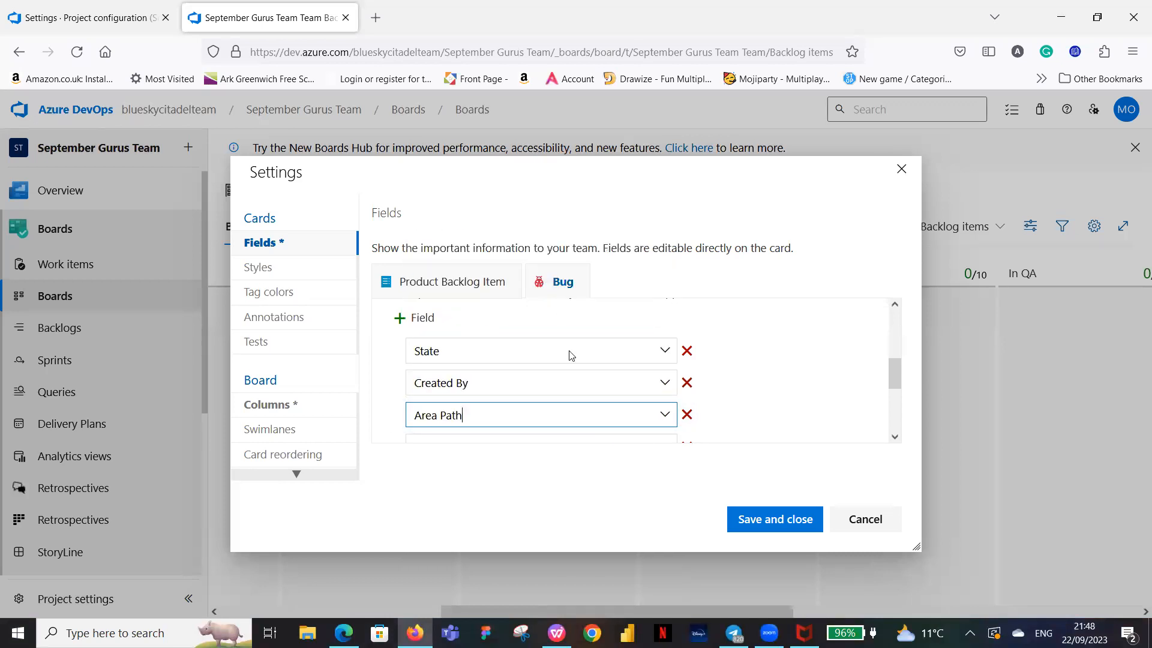
Set Bug's blank additional field directly below Area Path to Board Column.
scroll(720, 399, down, 3)
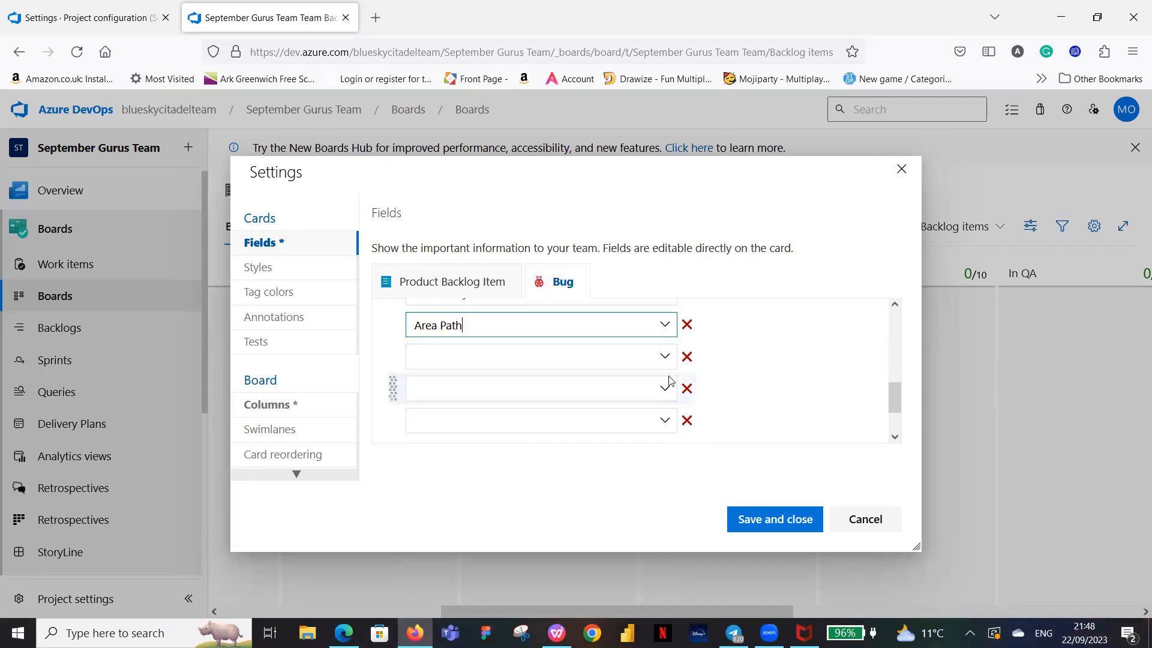
click(661, 357)
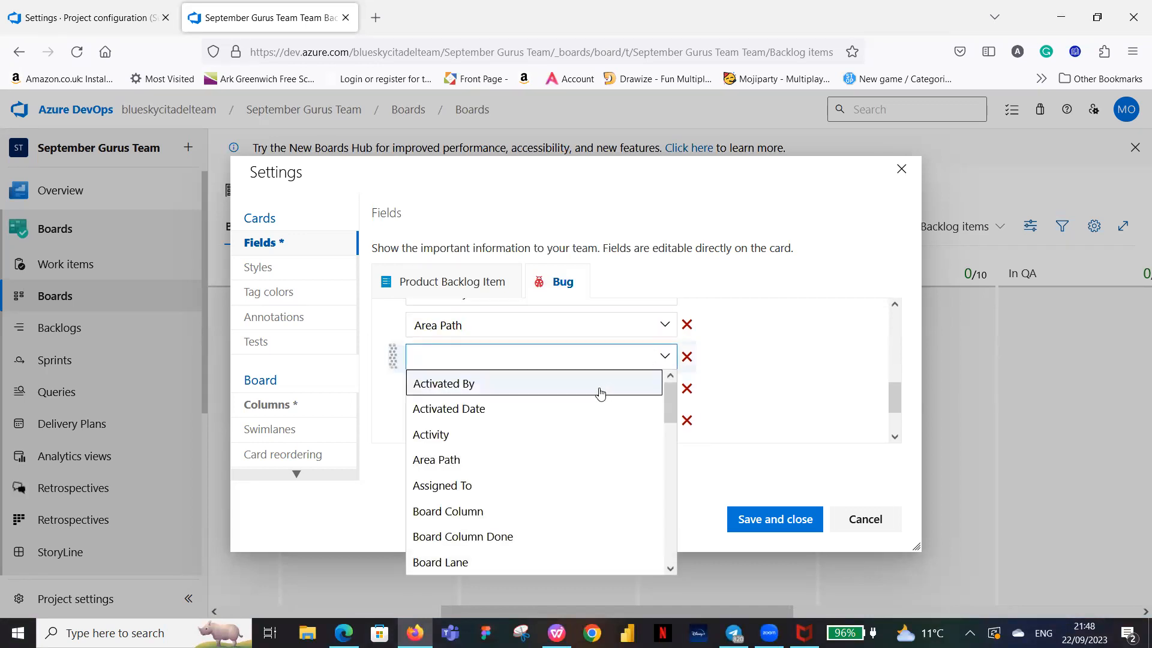
scroll(575, 442, down, 1)
scroll(582, 438, up, 1)
scroll(576, 447, down, 1)
click(528, 461)
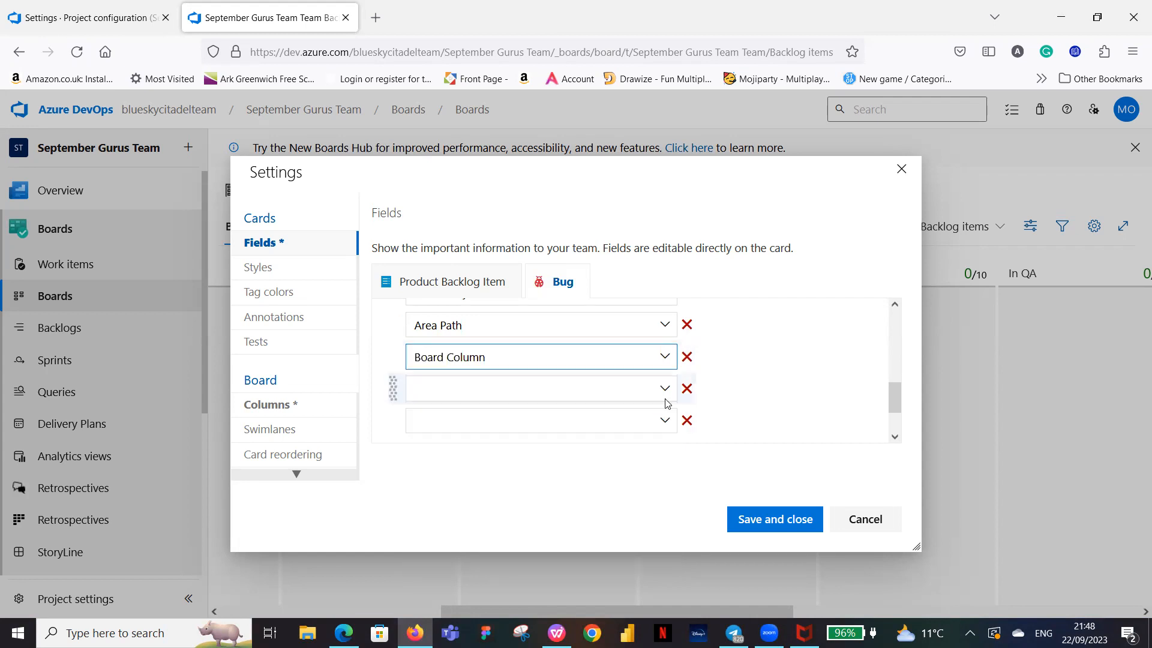
Set Bug's blank additional field directly below Board Column to Closed By.
click(664, 390)
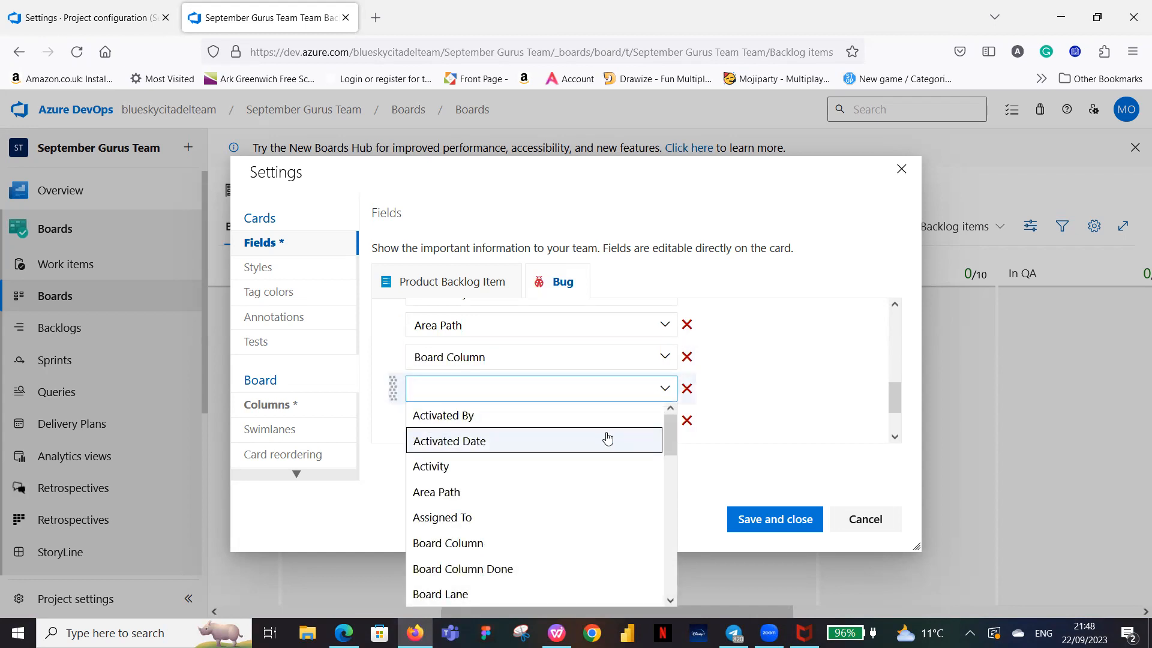
scroll(606, 444, down, 2)
scroll(608, 443, down, 2)
scroll(610, 438, down, 1)
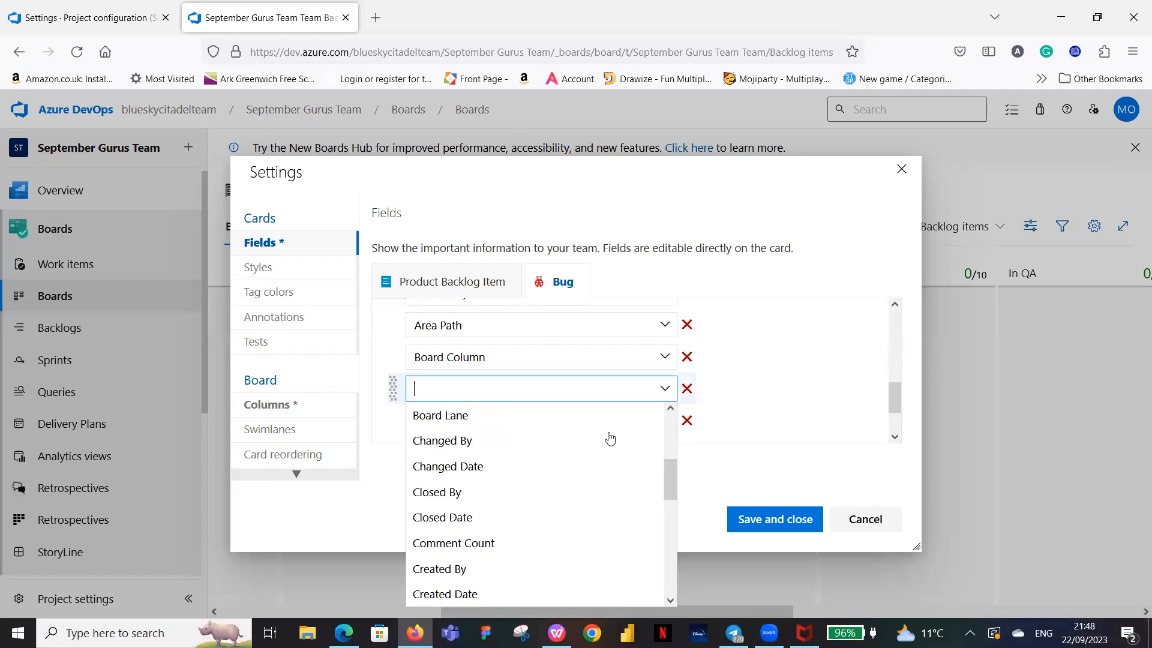
click(524, 493)
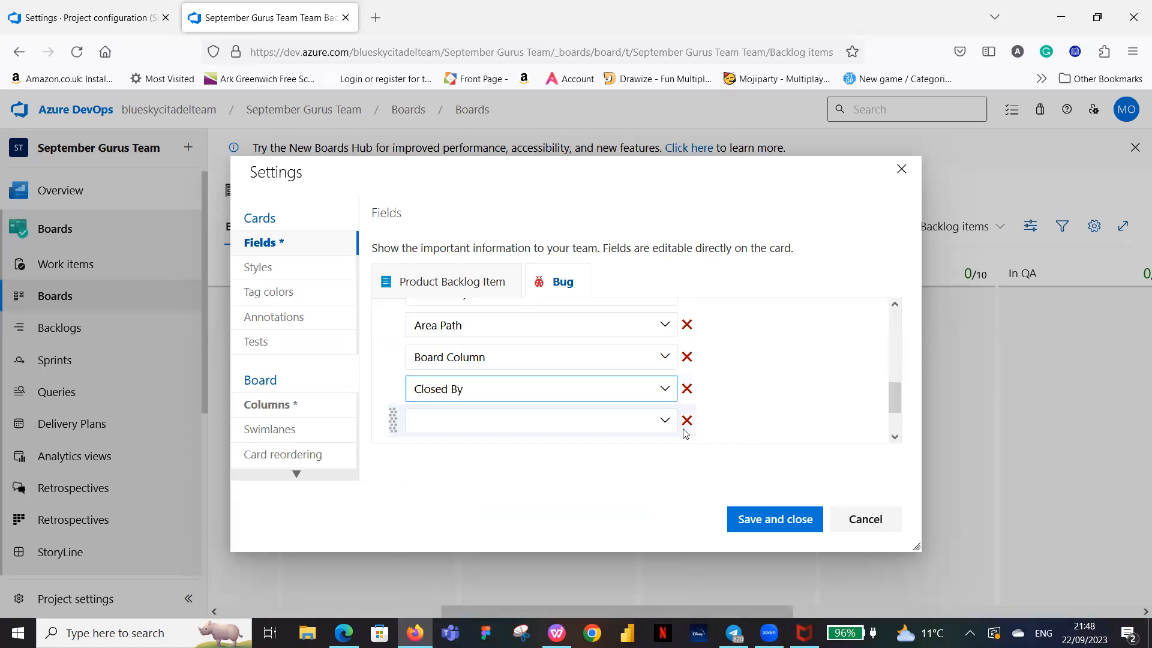
click(665, 420)
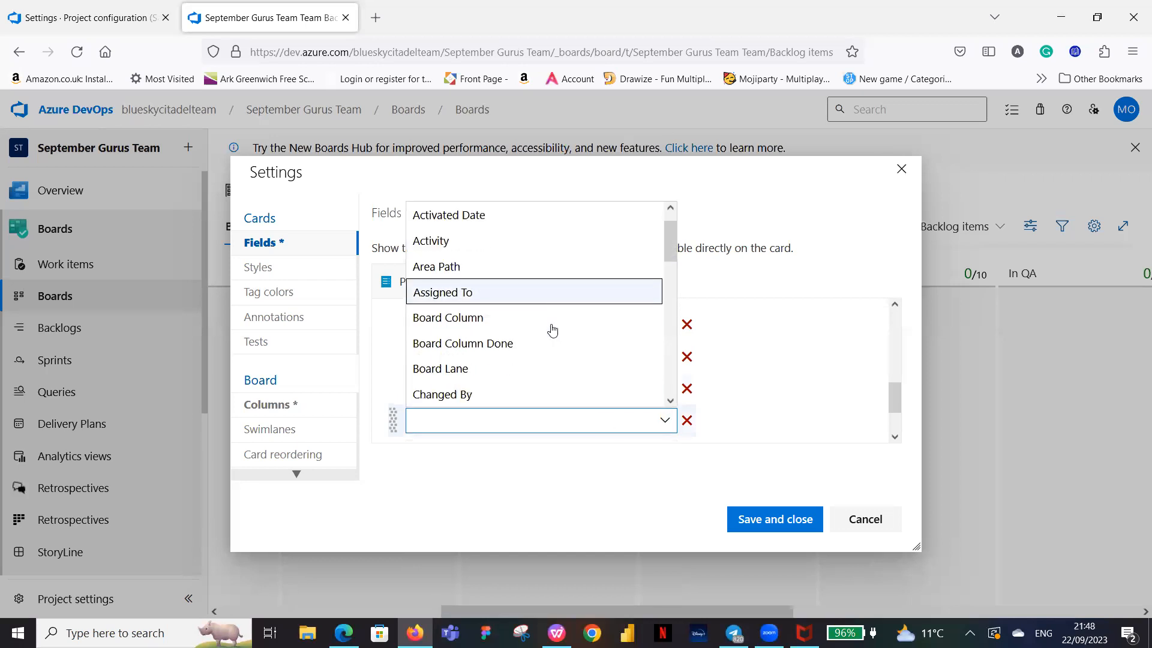
scroll(552, 329, down, 5)
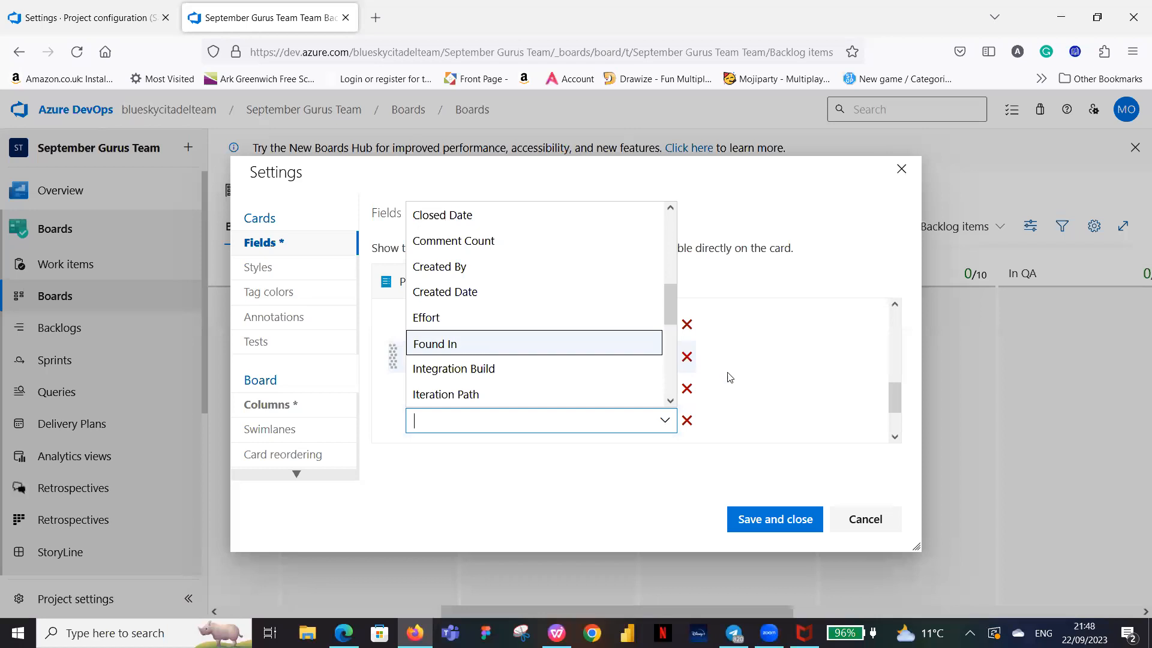
click(749, 376)
scroll(564, 378, up, 5)
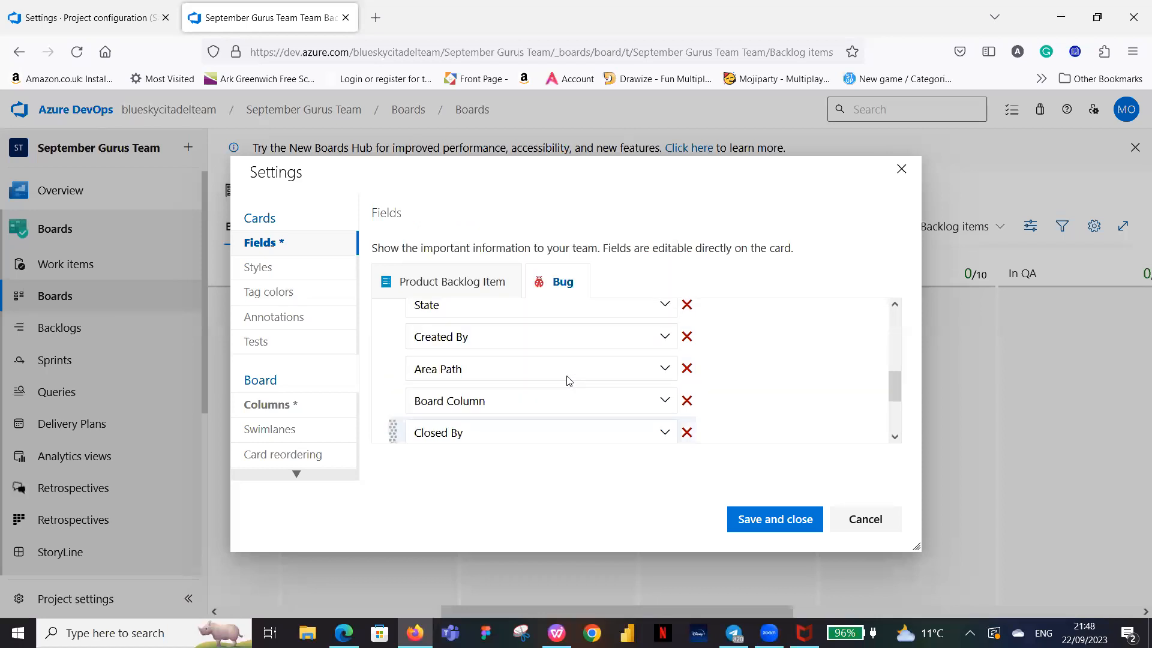
Set Bug's blank additional field directly below Closed By to Iteration Path.
scroll(567, 376, down, 6)
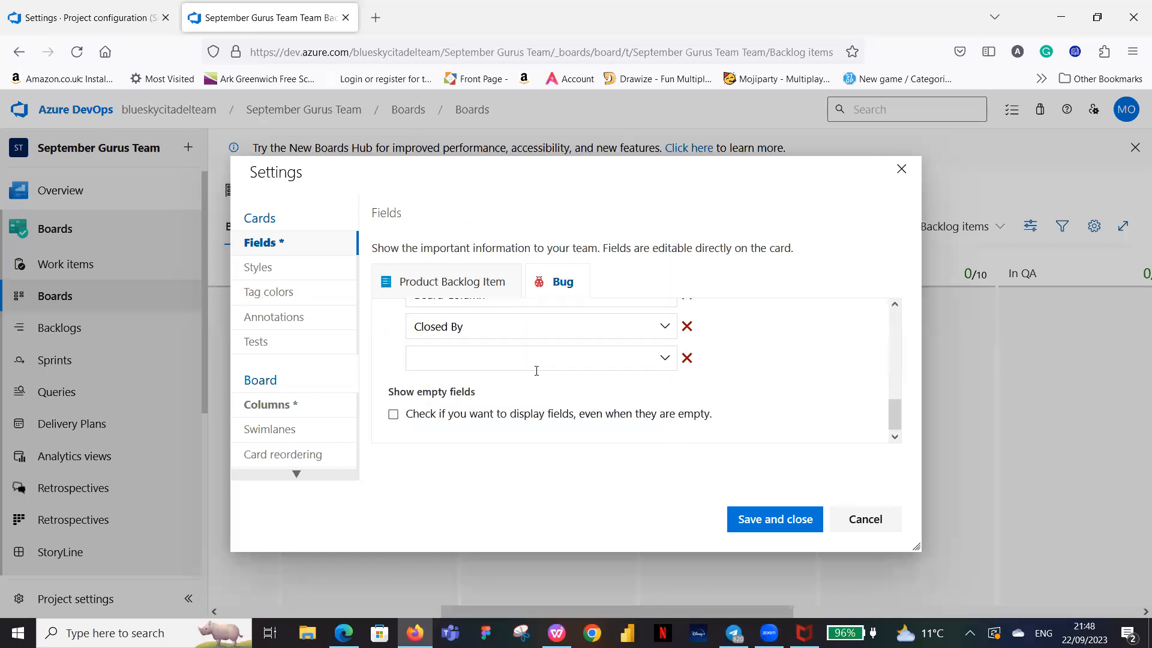
scroll(540, 381, up, 4)
scroll(607, 372, down, 3)
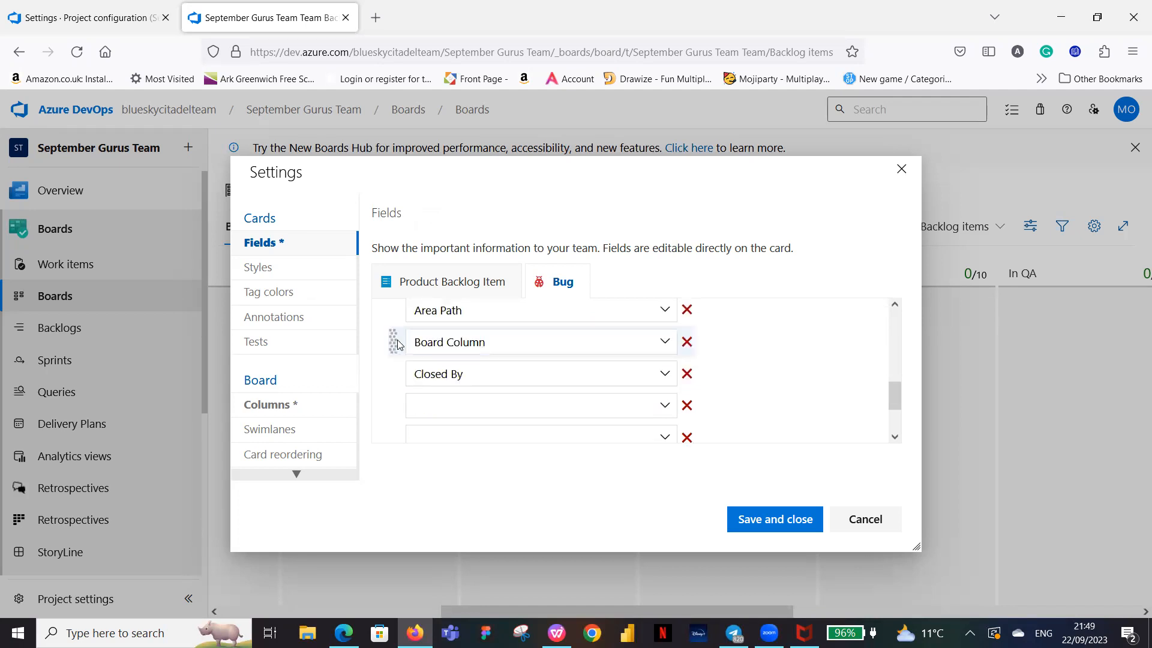
click(665, 405)
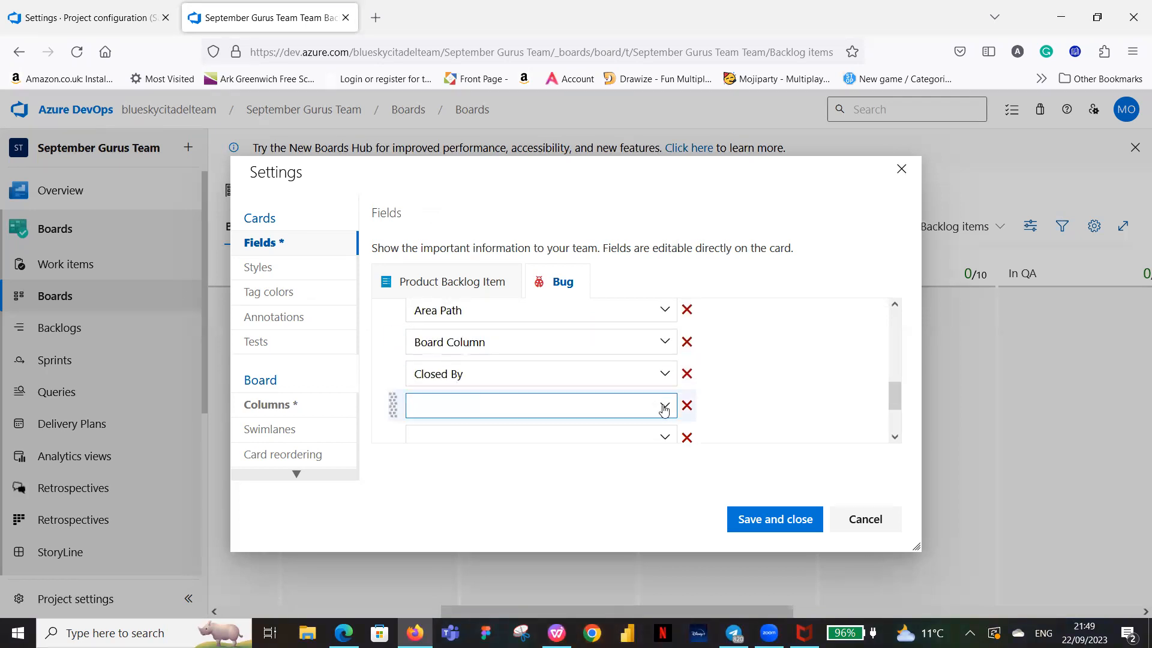
scroll(585, 325, down, 5)
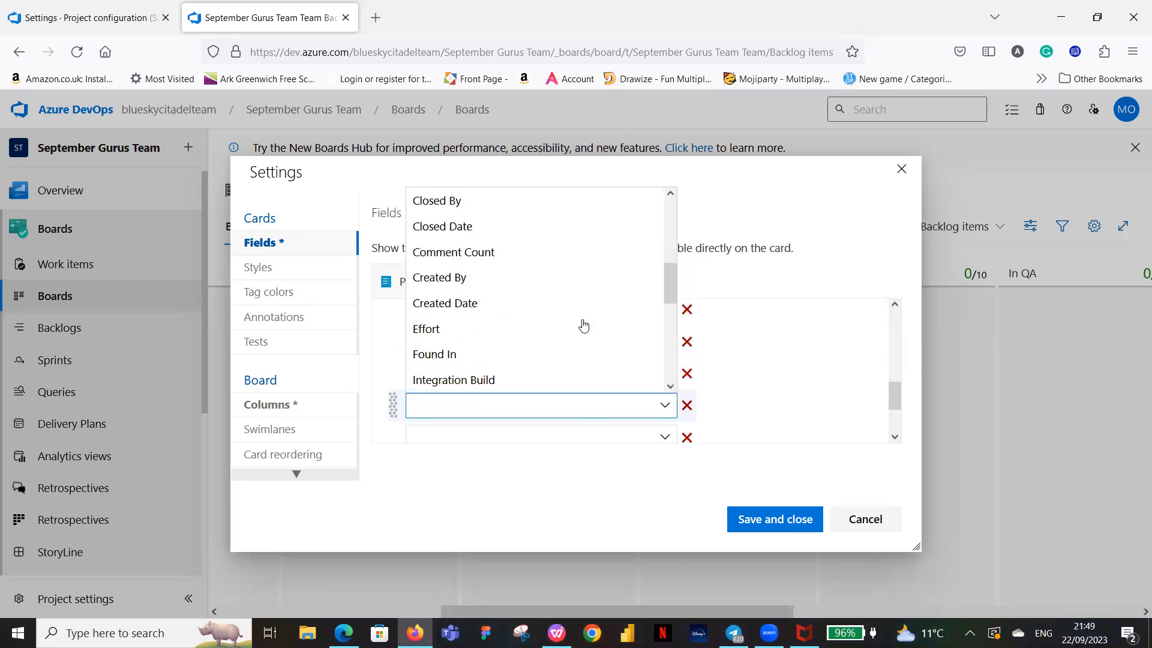
scroll(583, 325, down, 1)
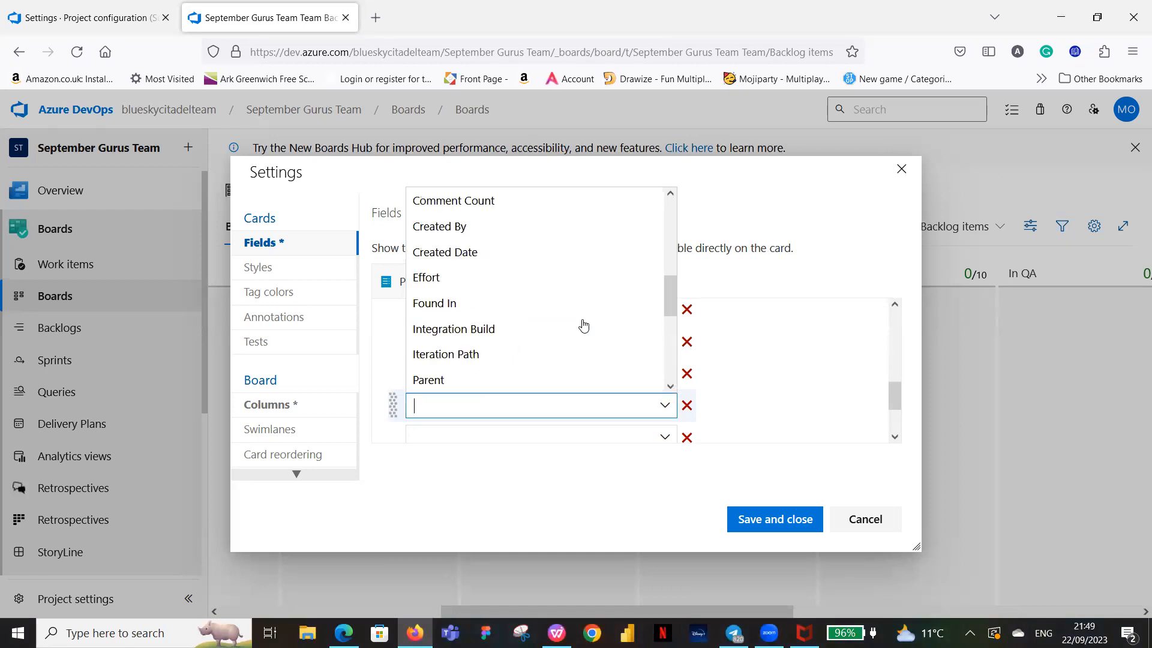
click(522, 354)
Set Bug's last blank additional field, below Iteration Path, to Severity.
scroll(696, 396, down, 2)
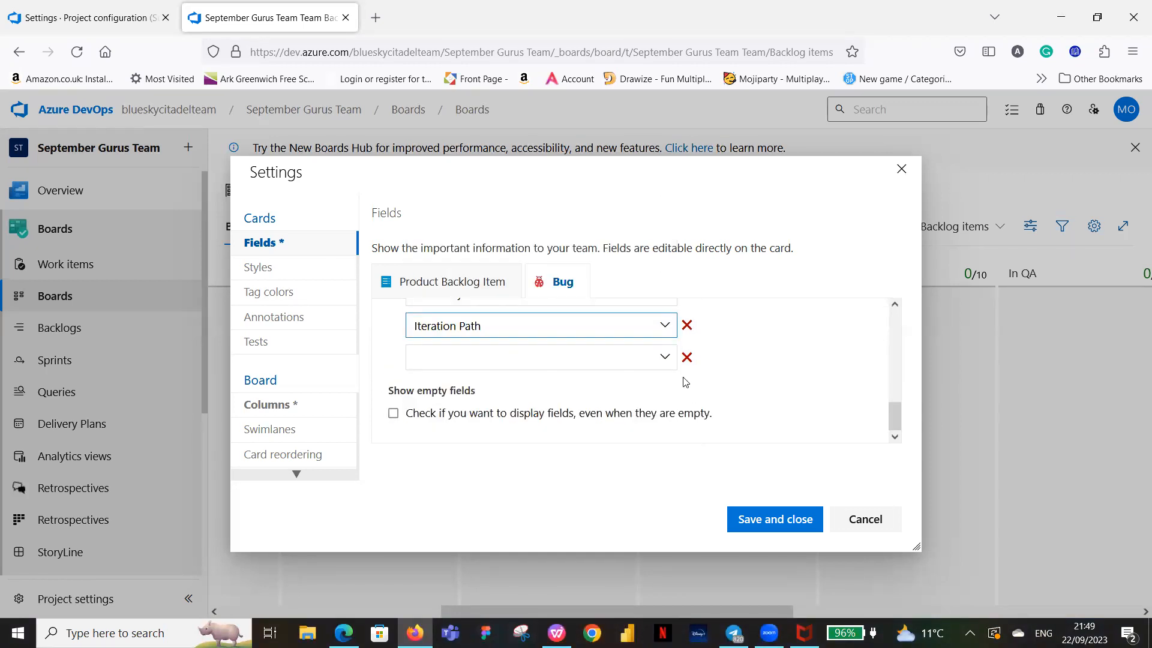
click(666, 359)
click(666, 359)
scroll(564, 441, down, 6)
scroll(567, 455, down, 1)
scroll(568, 455, down, 3)
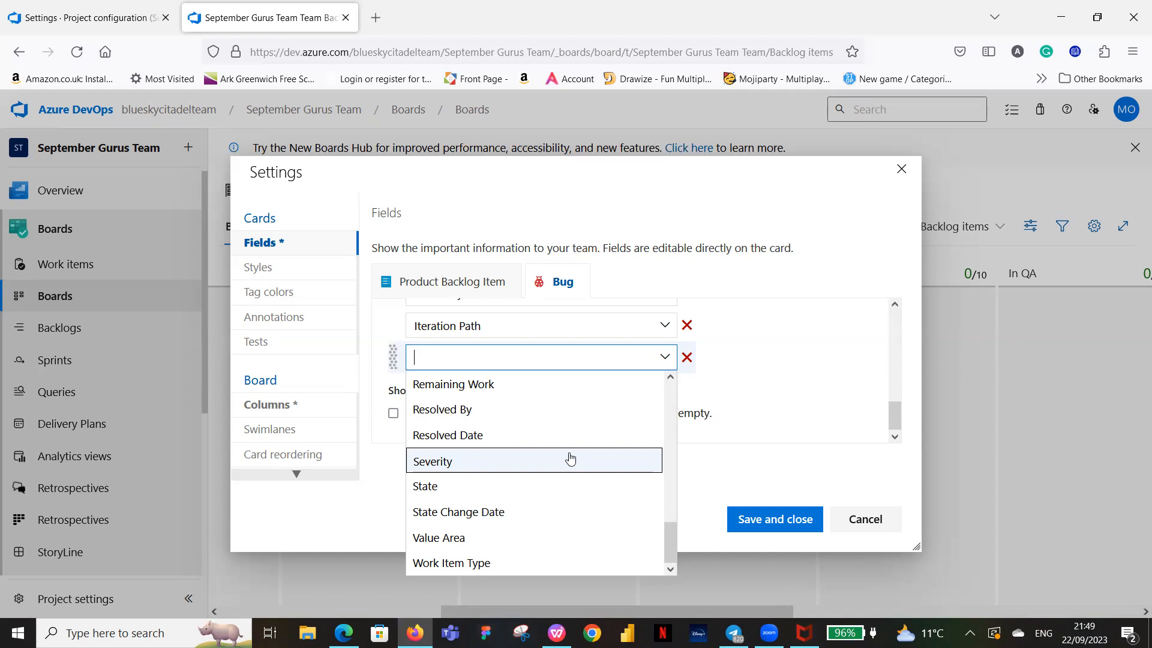
click(569, 460)
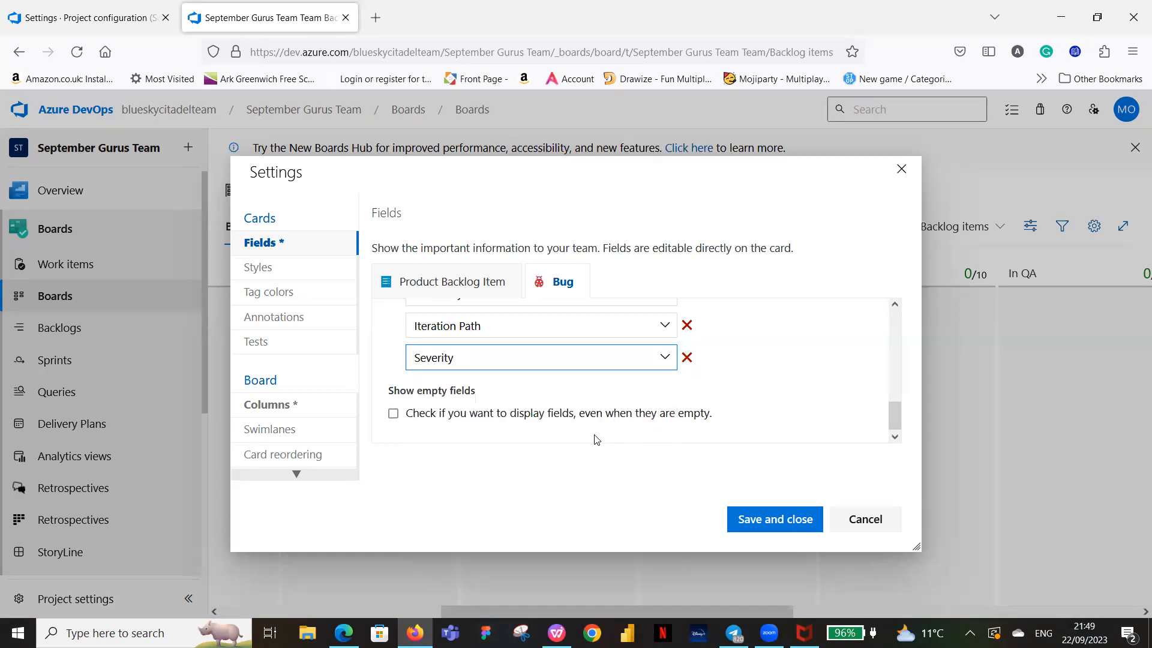
Enable the display of empty fields on Bug cards and save the board settings.
click(393, 415)
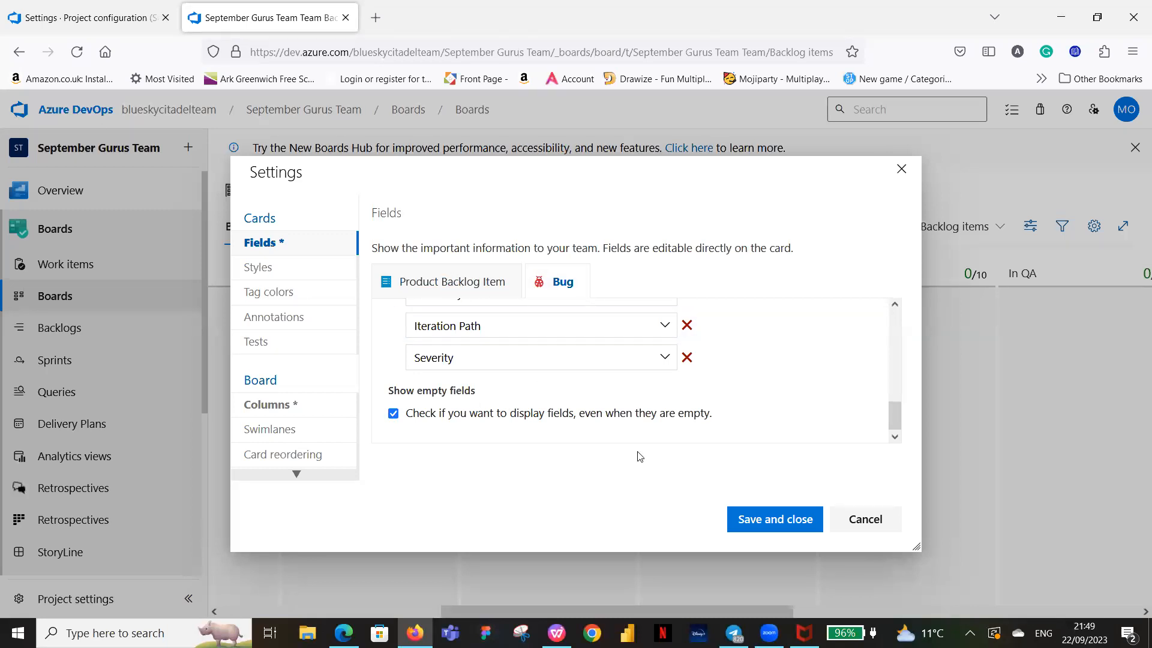
click(779, 519)
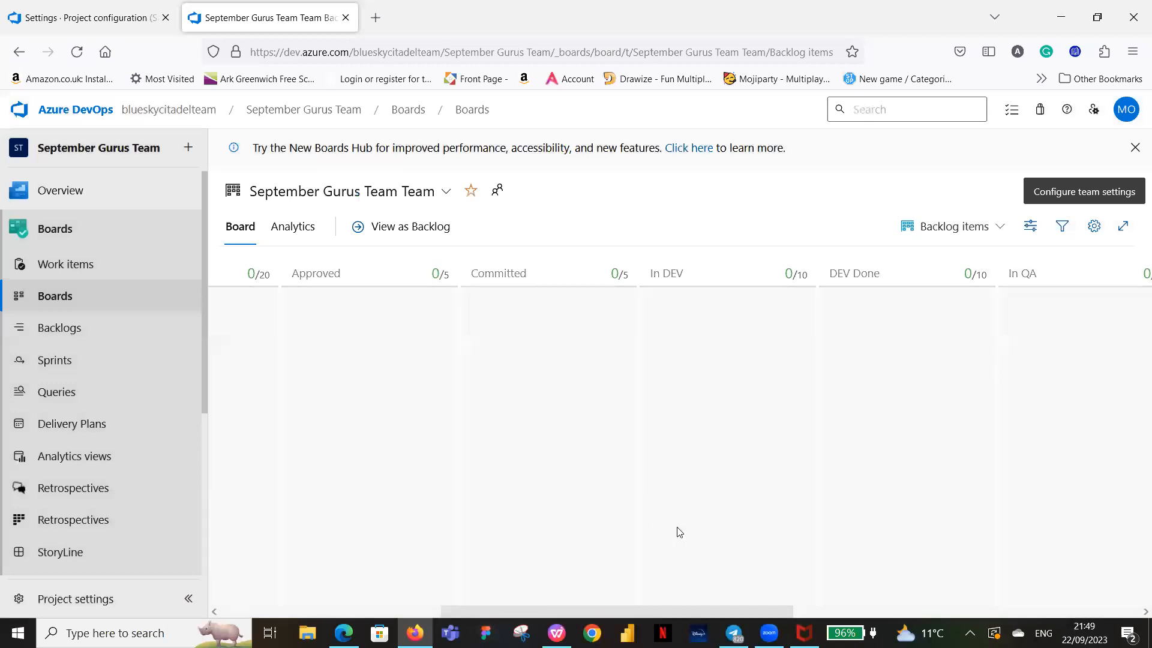
Check the work item types offered for a new item in the board's New column, without creating one.
scroll(652, 605, left, 8)
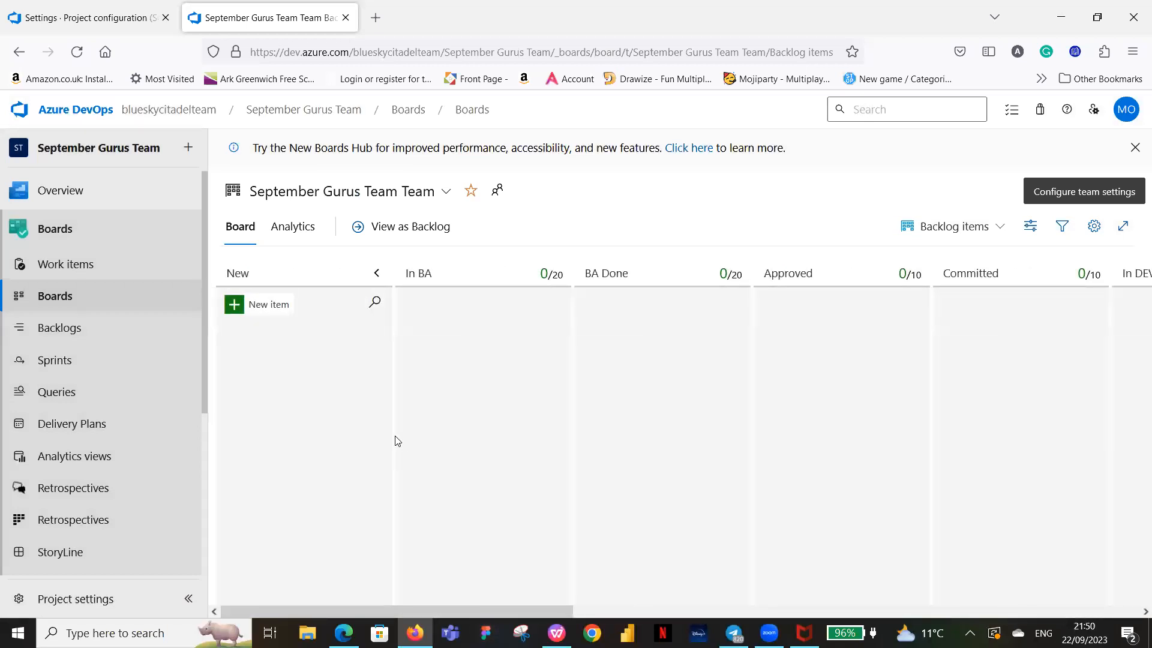
click(234, 304)
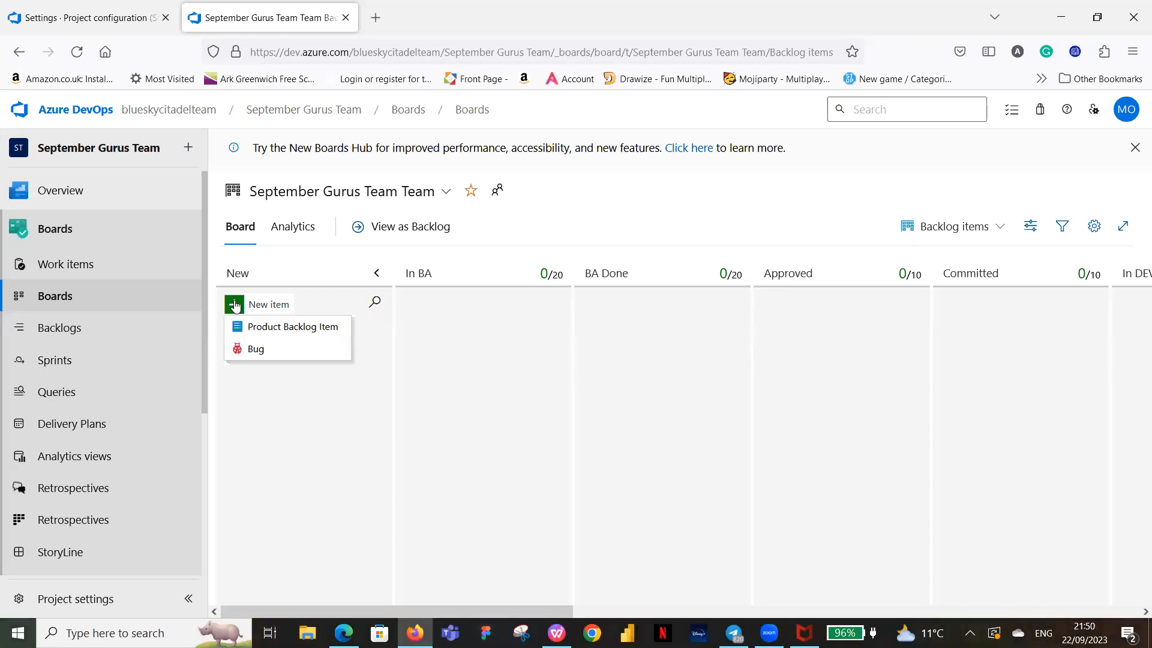
click(446, 425)
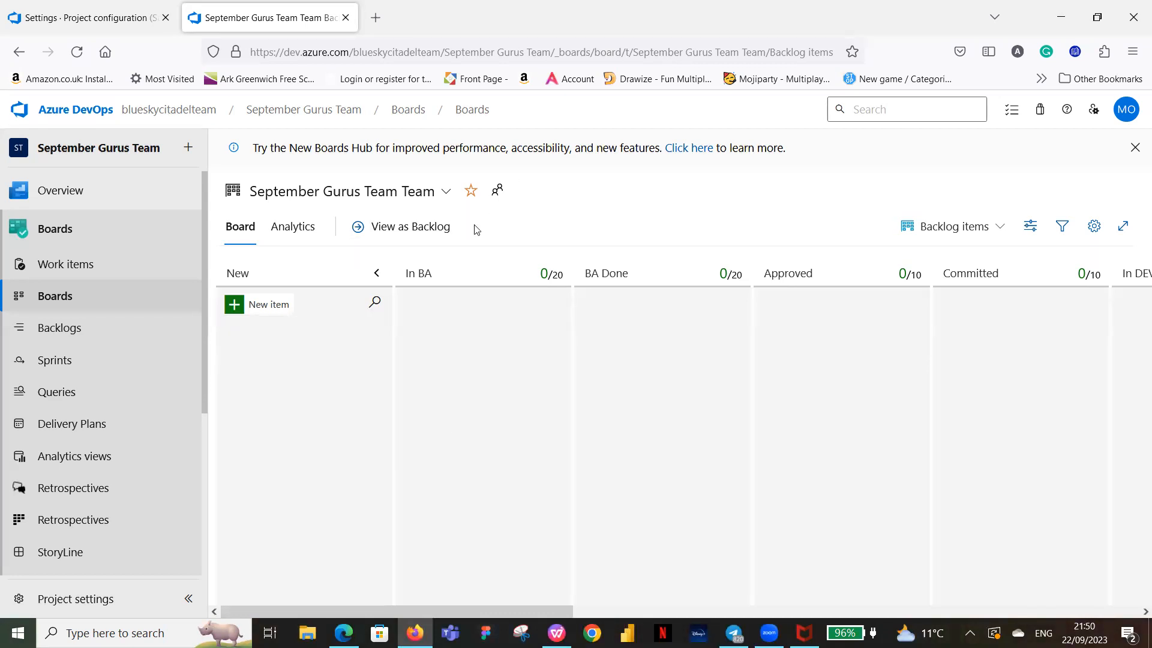
Switch from the board to the team's backlog, hide the Planning pane and show the Epics level.
click(434, 229)
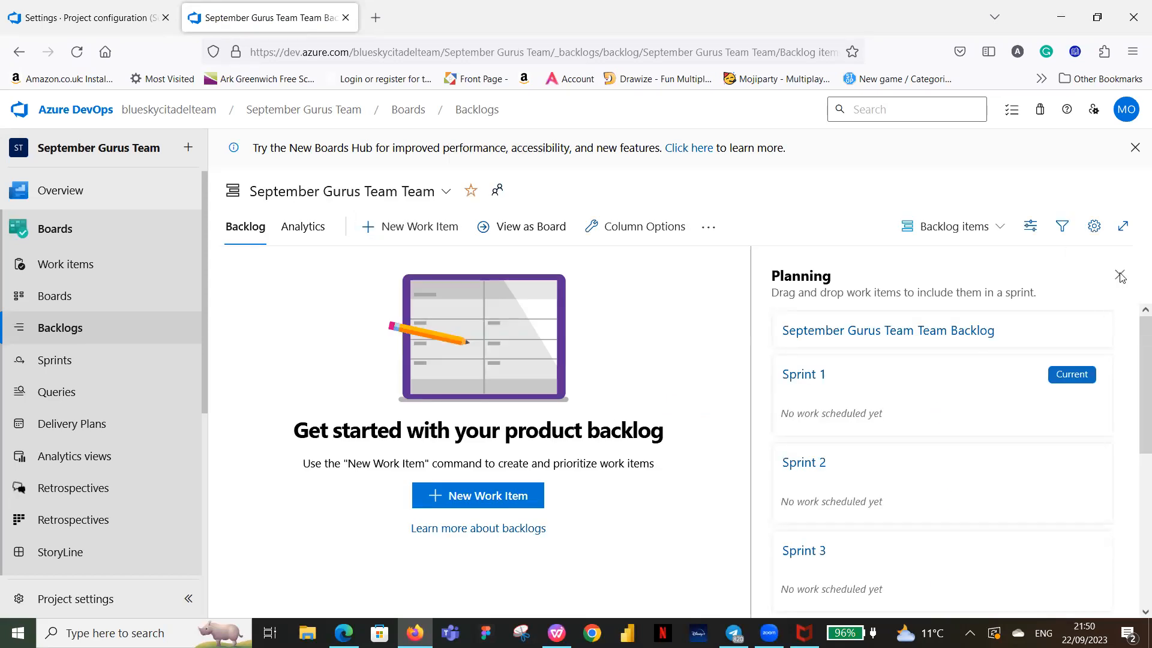
click(1120, 275)
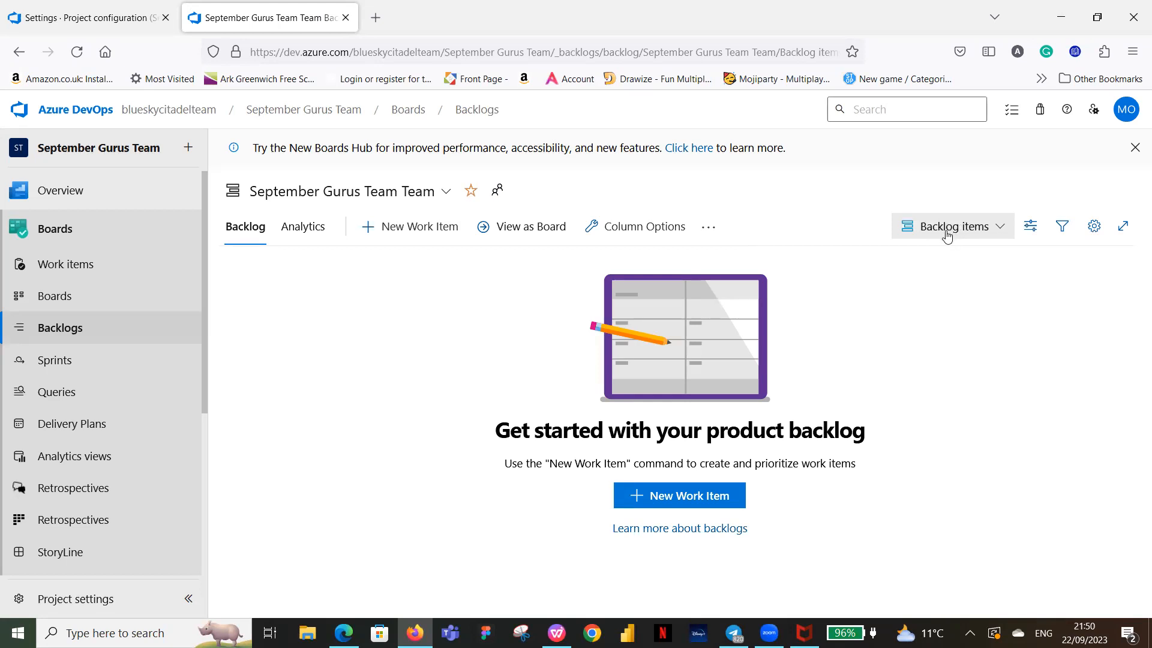
click(1001, 230)
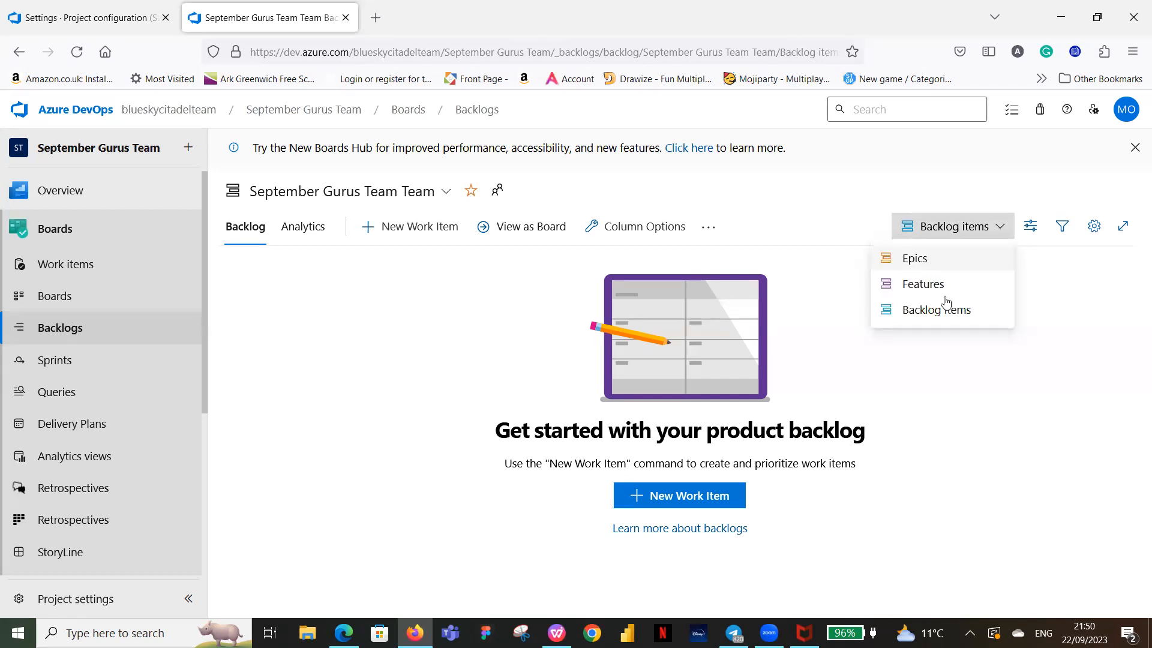
click(924, 263)
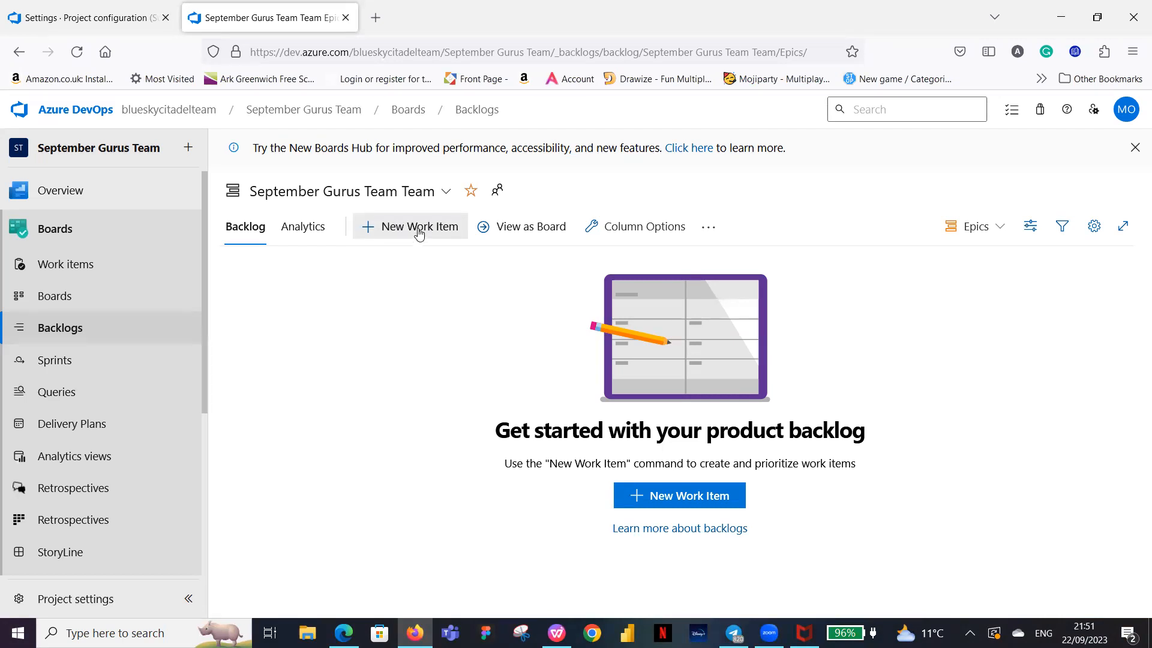
Add an epic titled Homepage to the top of the backlog and close the new item entry.
click(378, 230)
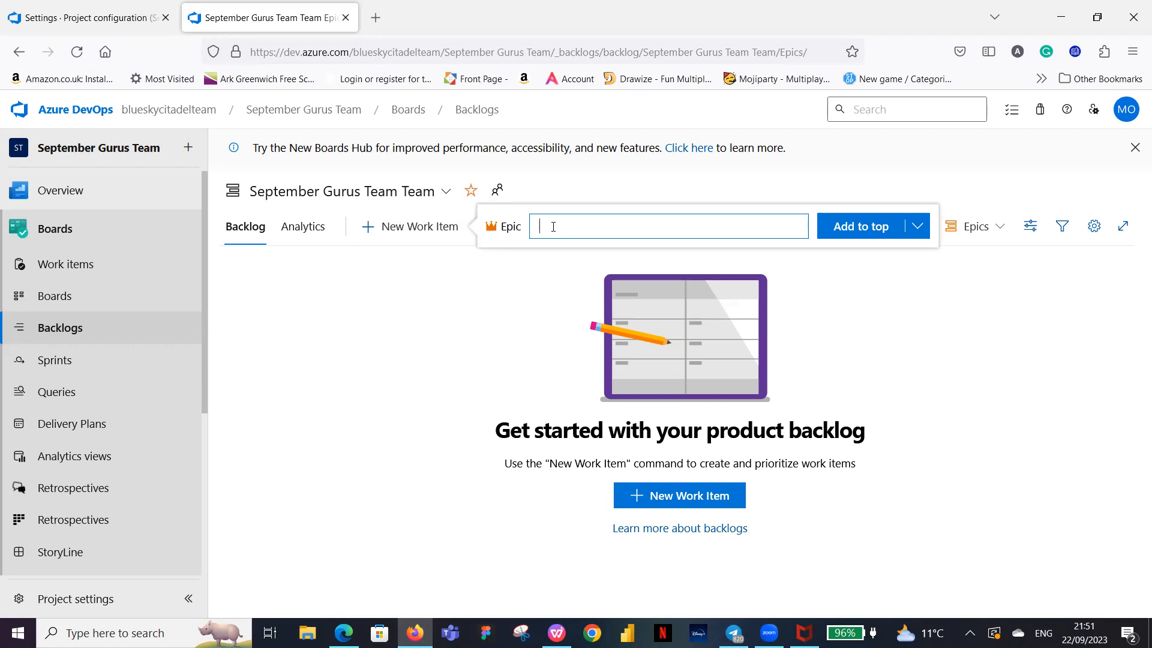
text(onepage)
click(553, 227)
key(BackSpace)
text(m)
click(539, 226)
text(H)
click(866, 230)
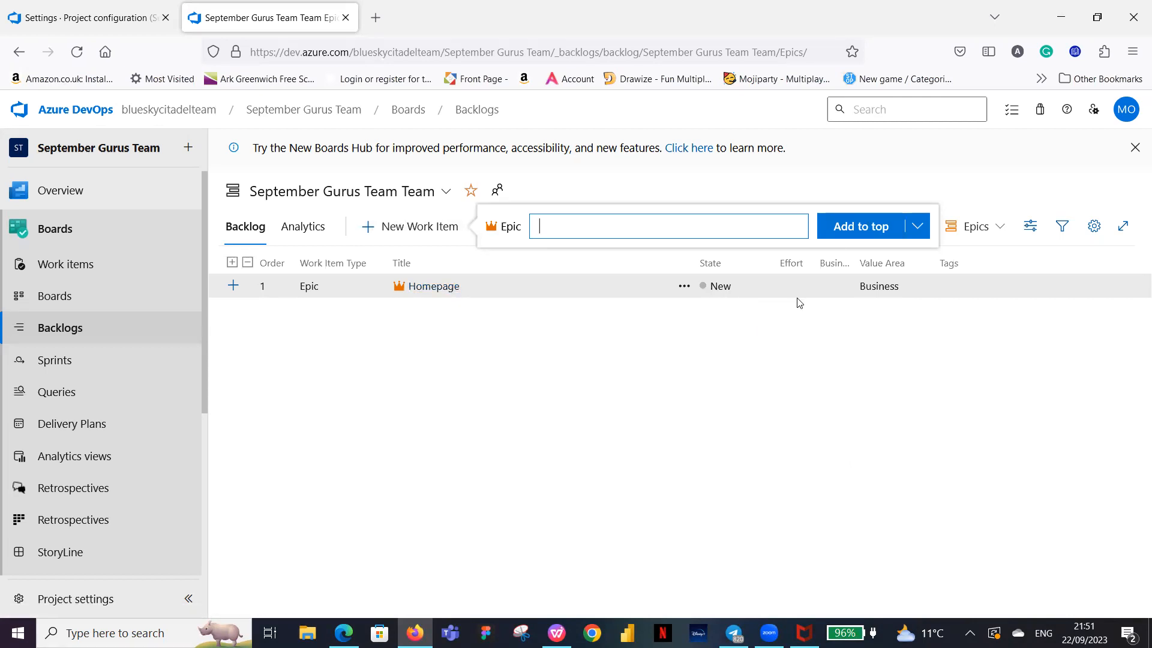
key(Escape)
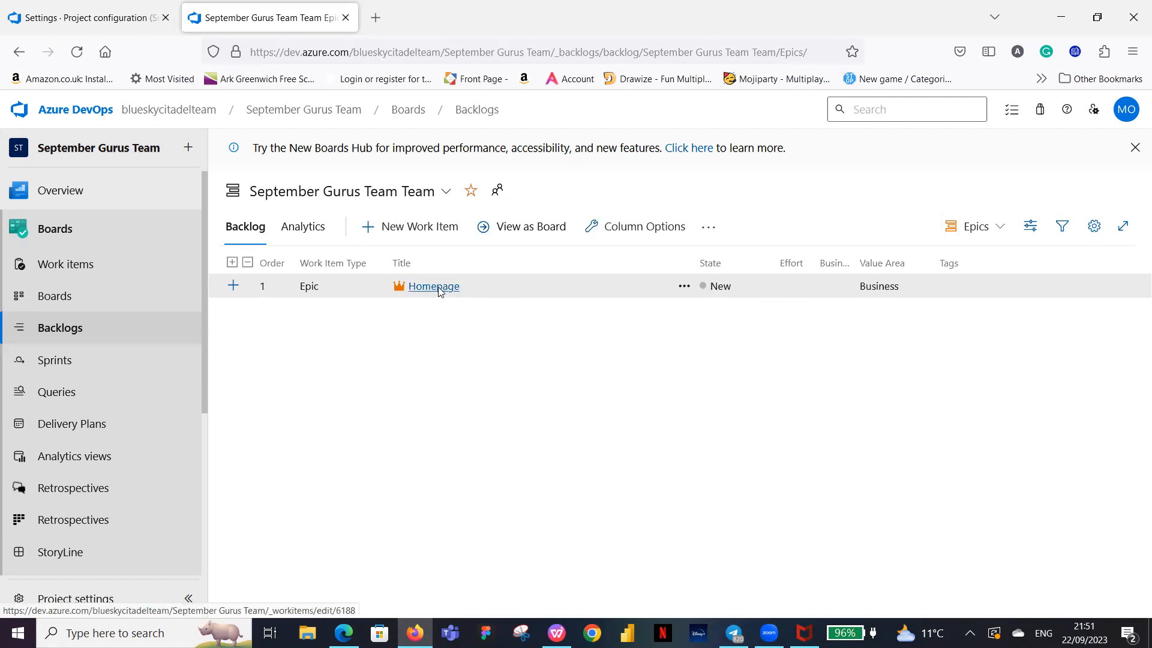
Open the Homepage epic to look over its details form, and close it without editing.
click(438, 291)
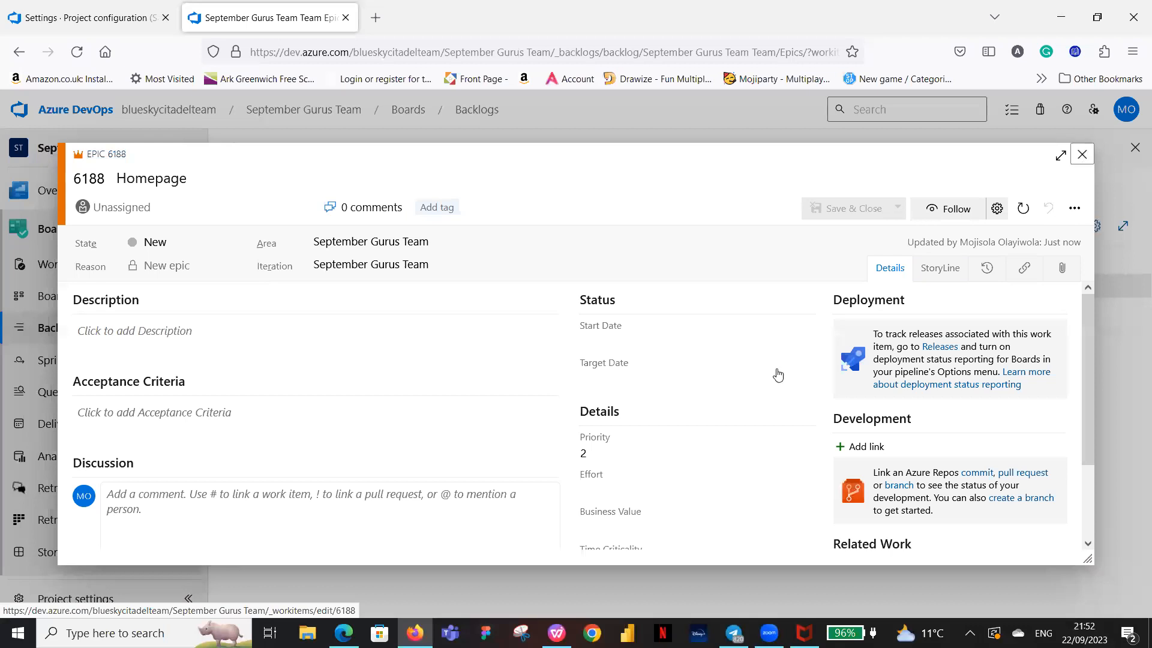
click(1082, 154)
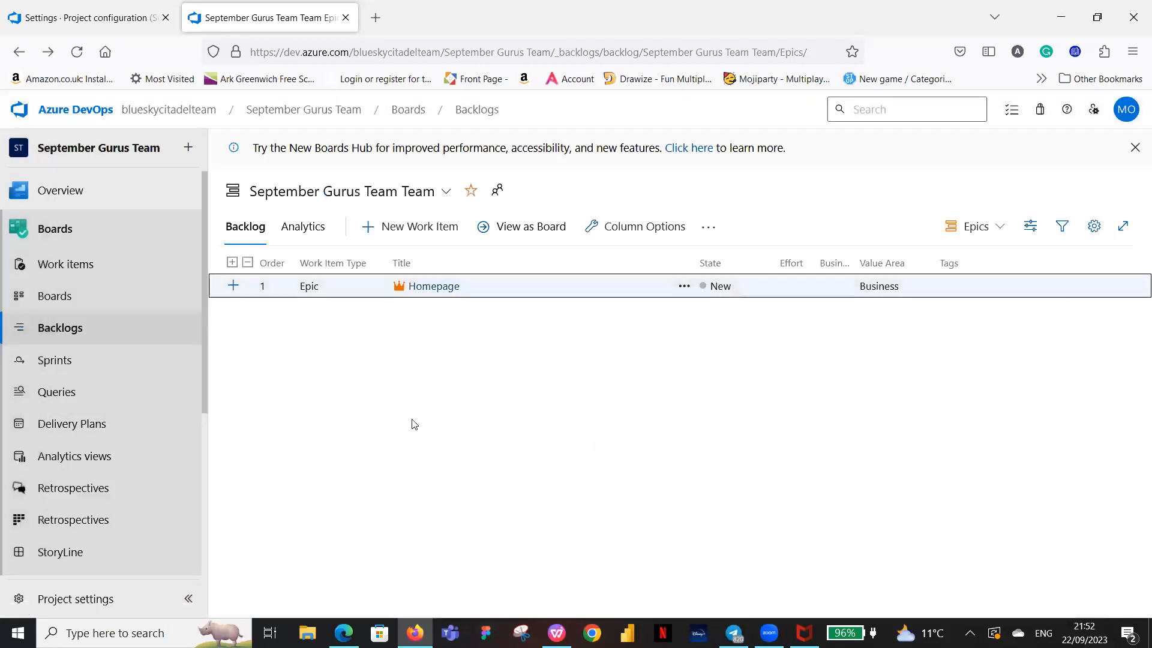
Create and save a child feature titled Header under the Homepage epic, and collapse the epic in the backlog.
click(232, 287)
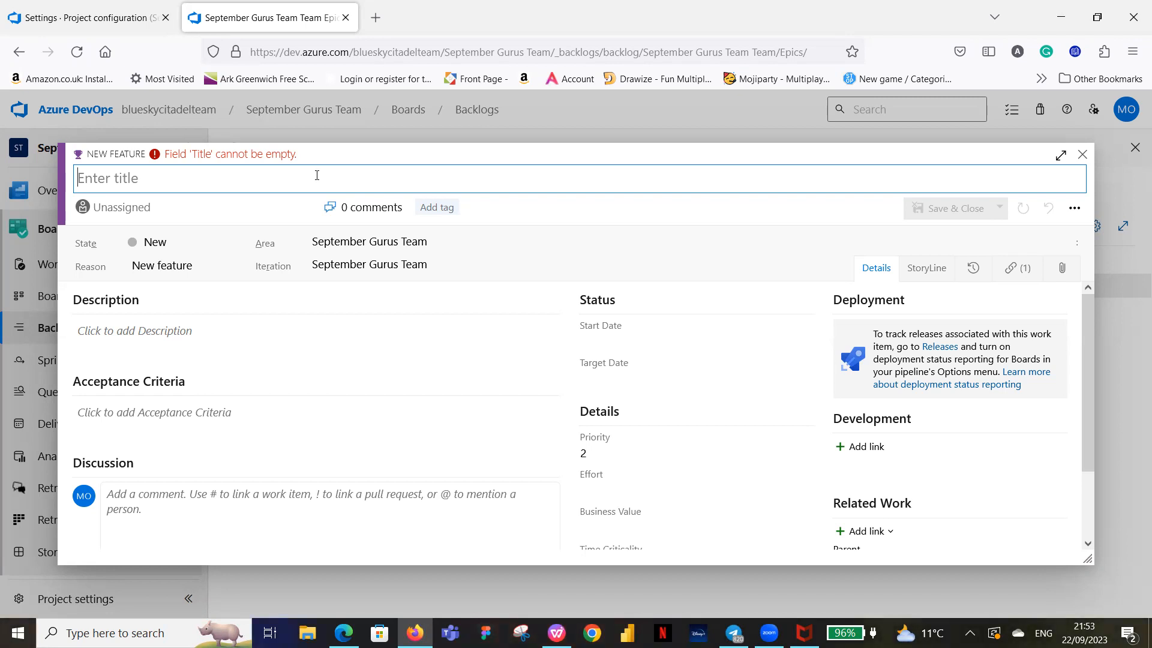
text(HEA)
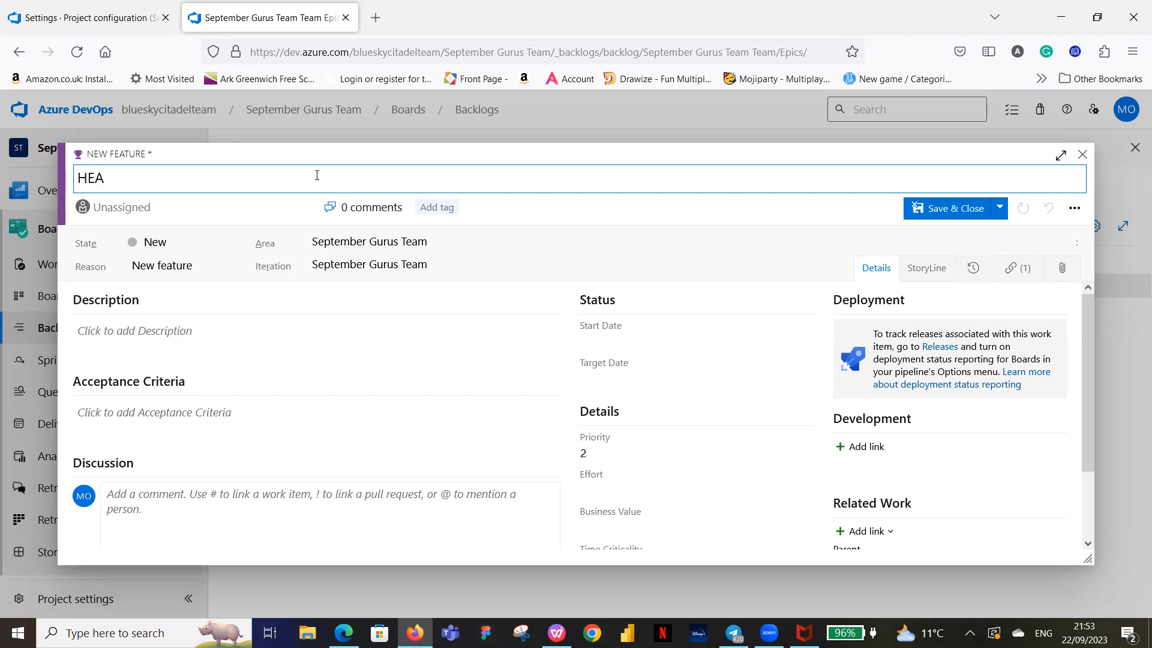
key(BackSpace)
text(eader)
click(955, 210)
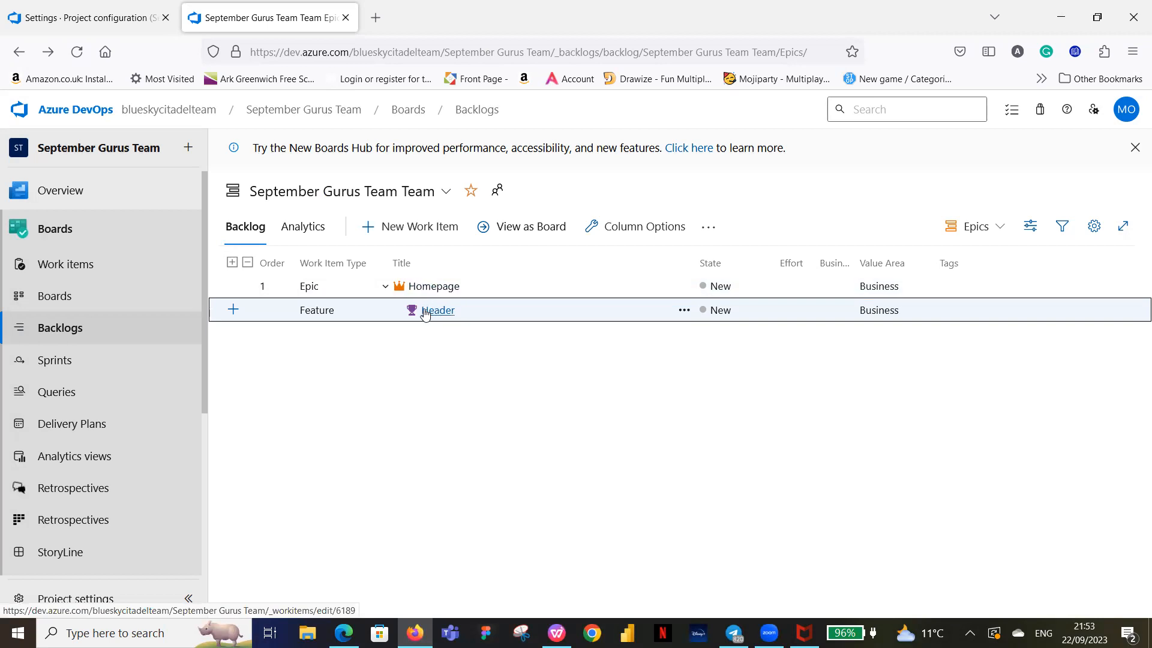
click(385, 287)
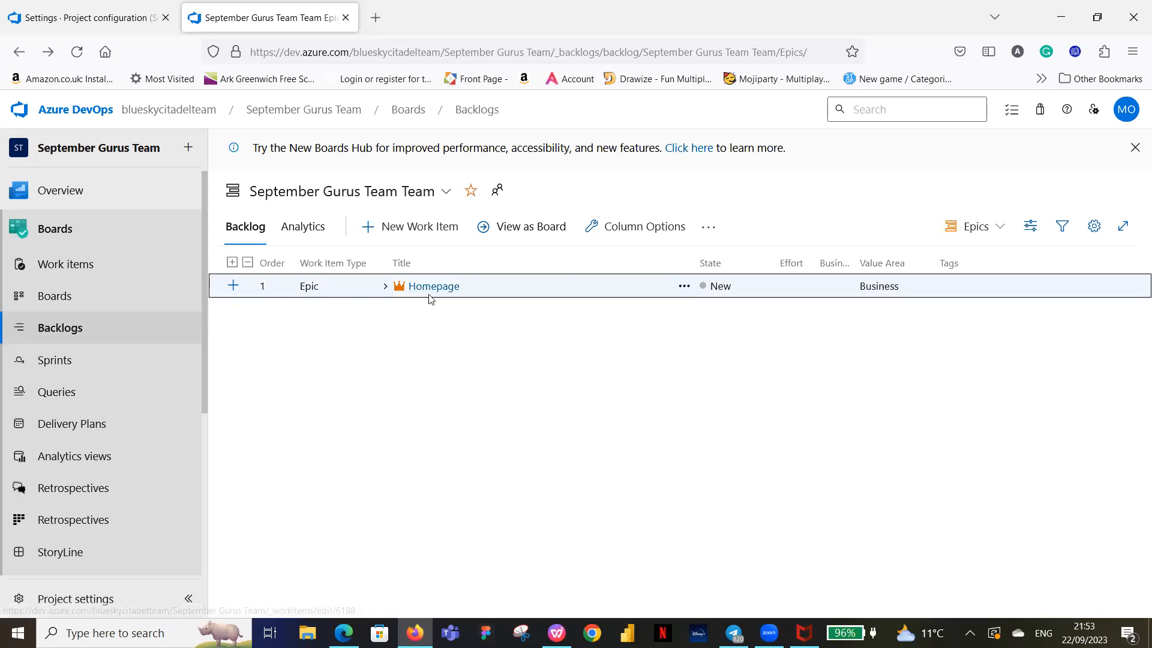
Create and save a child product backlog item titled Logo under the Header feature of the Homepage epic.
click(386, 287)
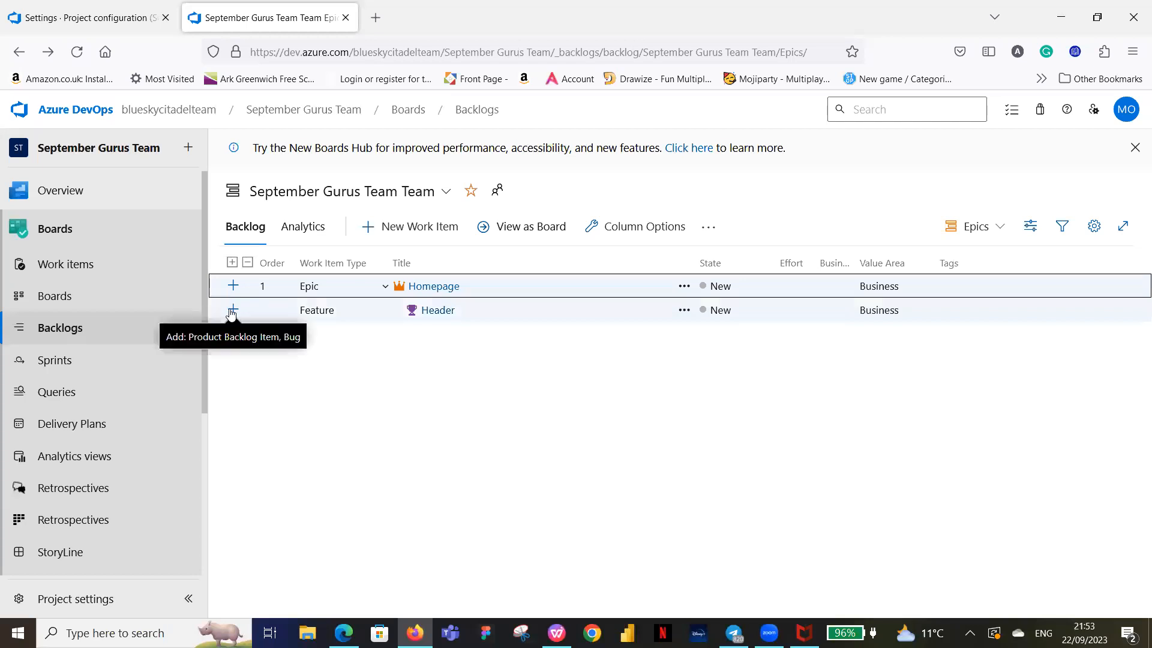
click(233, 311)
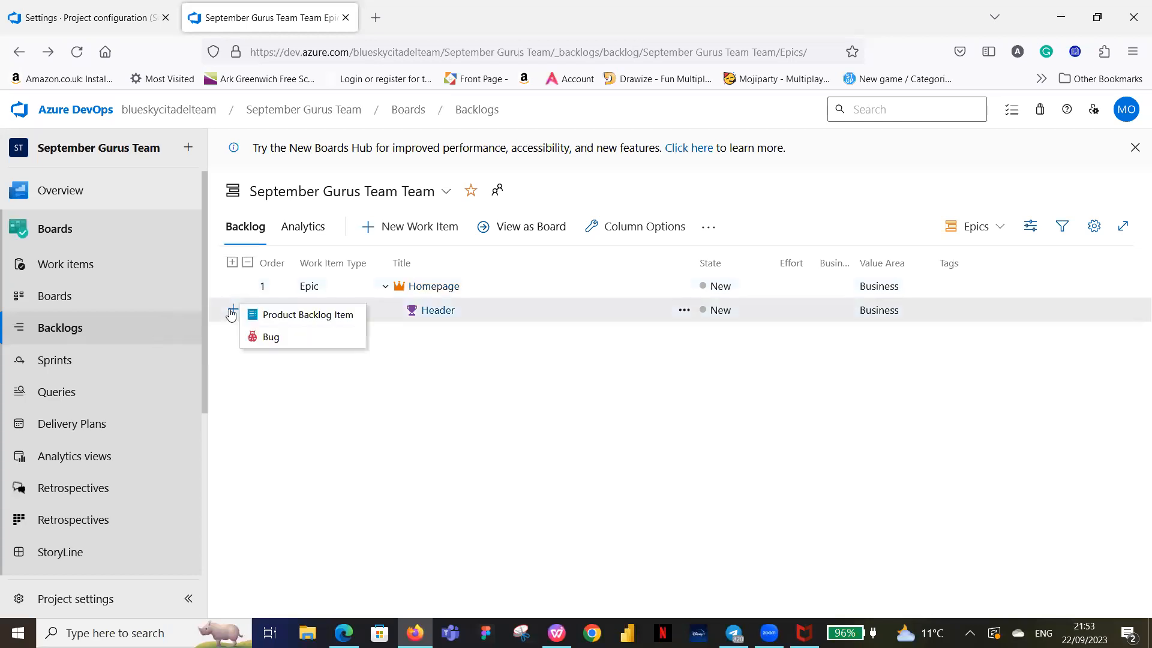
click(296, 315)
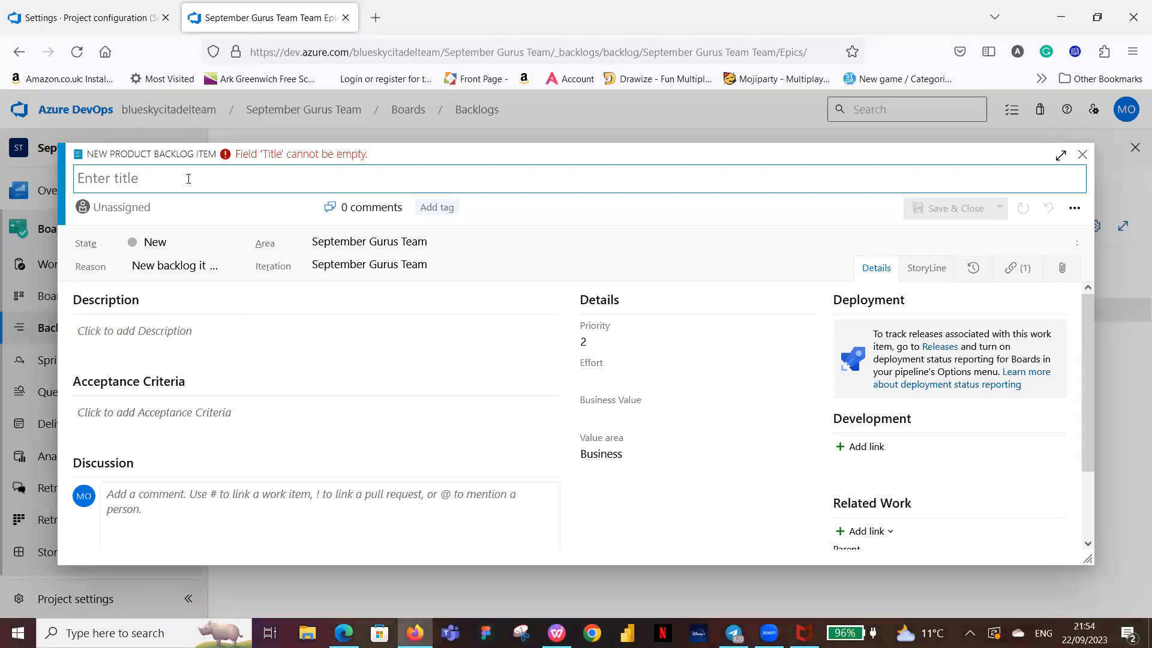
text(Logo)
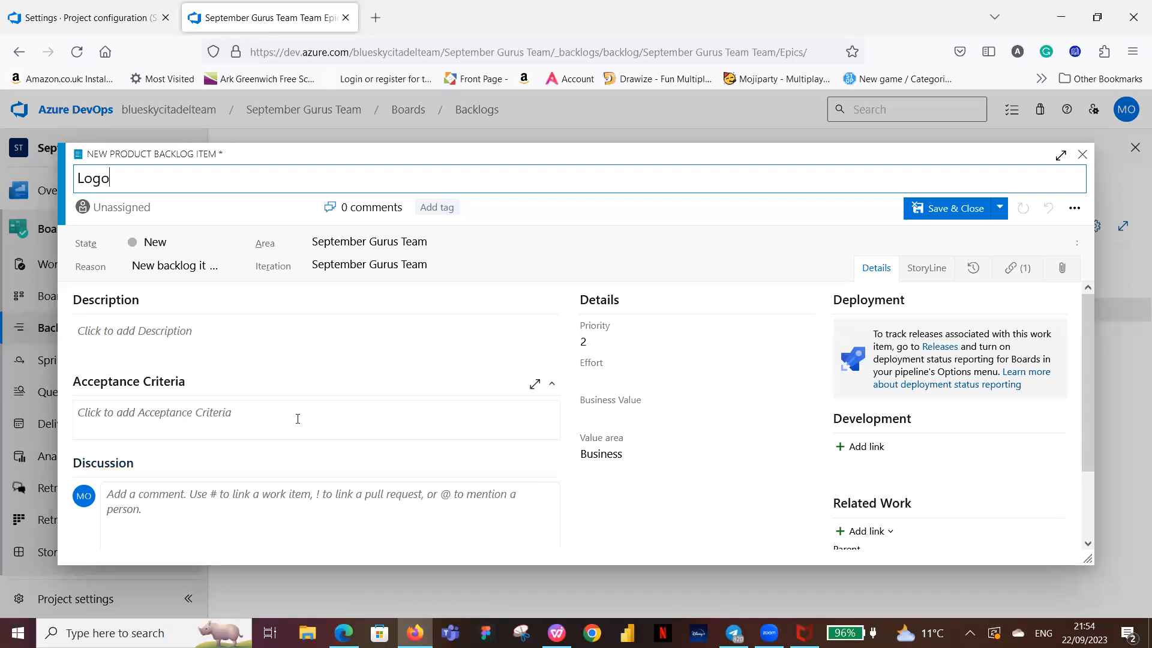
scroll(306, 416, down, 2)
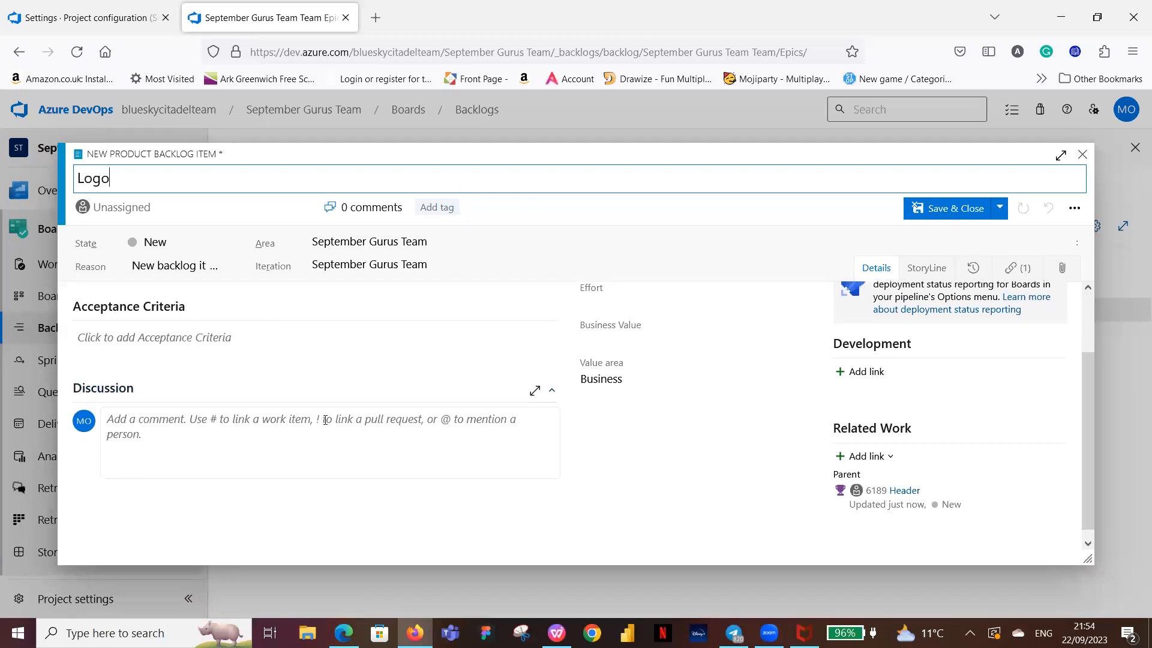
scroll(318, 423, up, 2)
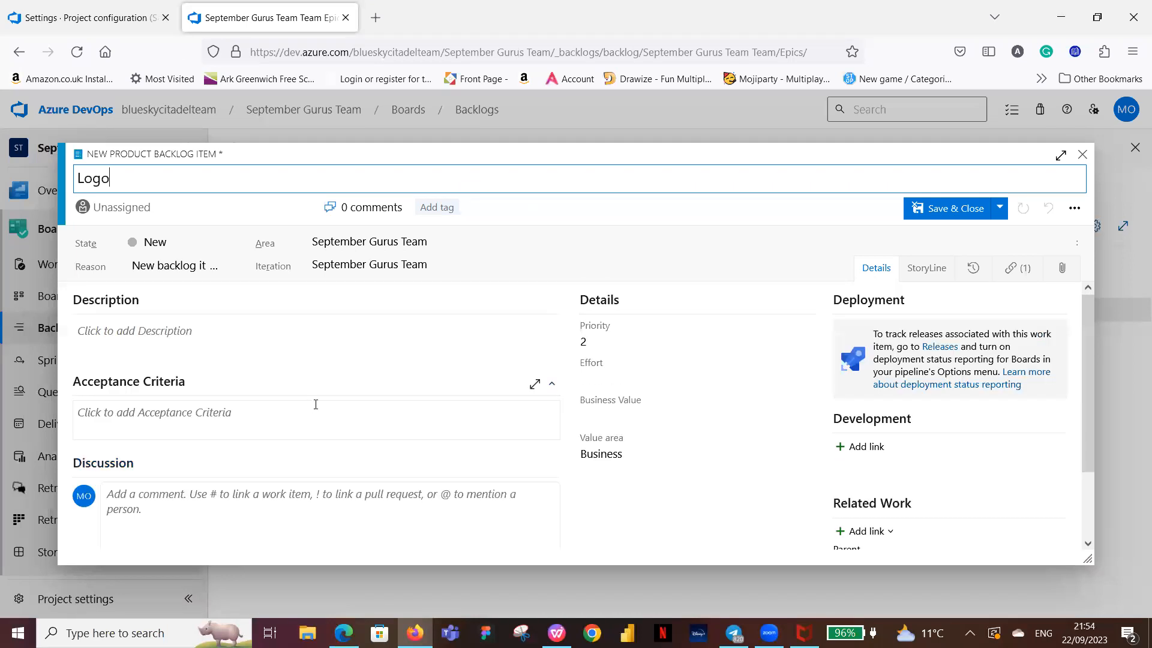
click(947, 208)
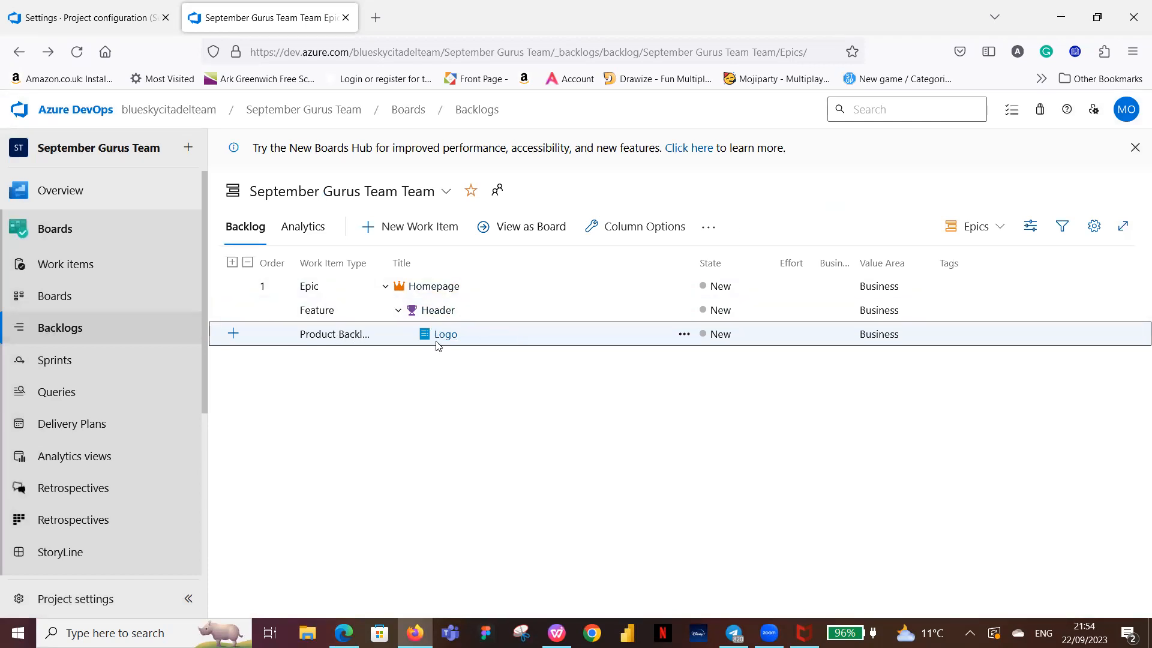
Create and save a second child product backlog item titled About Us under the Header feature.
click(386, 287)
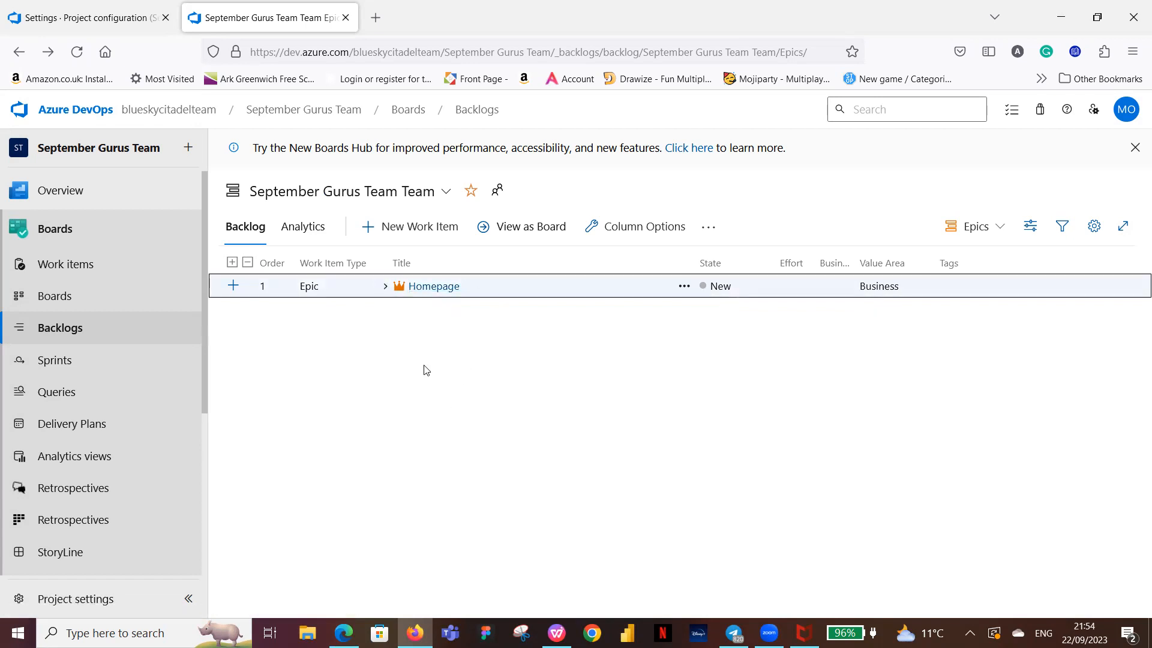
click(386, 286)
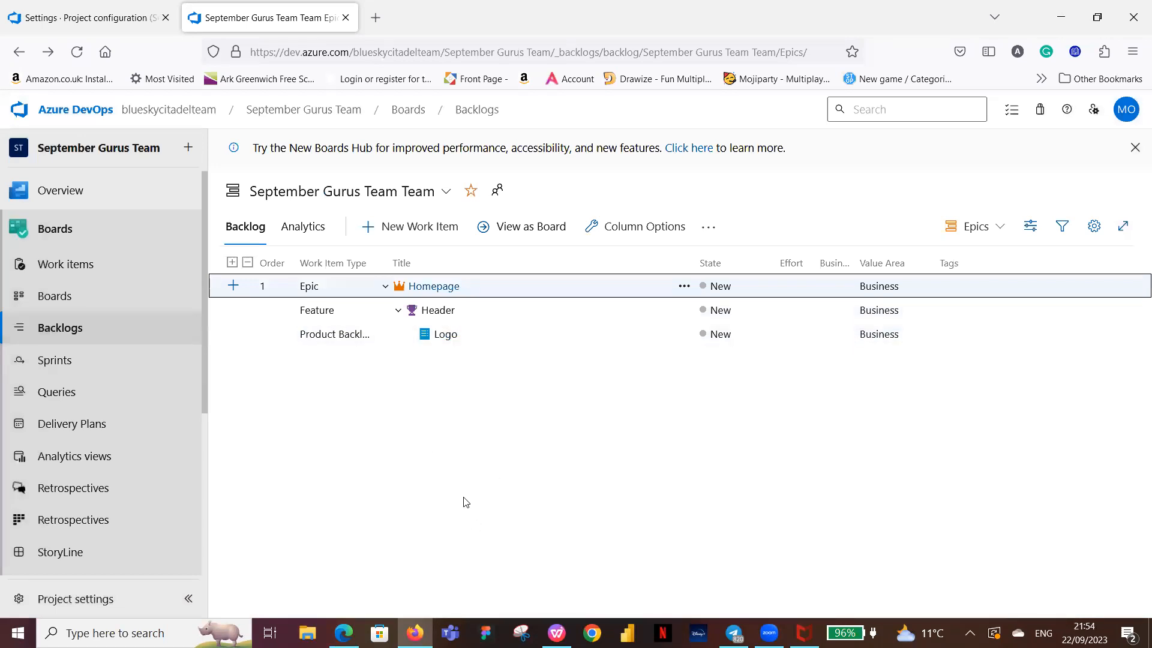
click(235, 313)
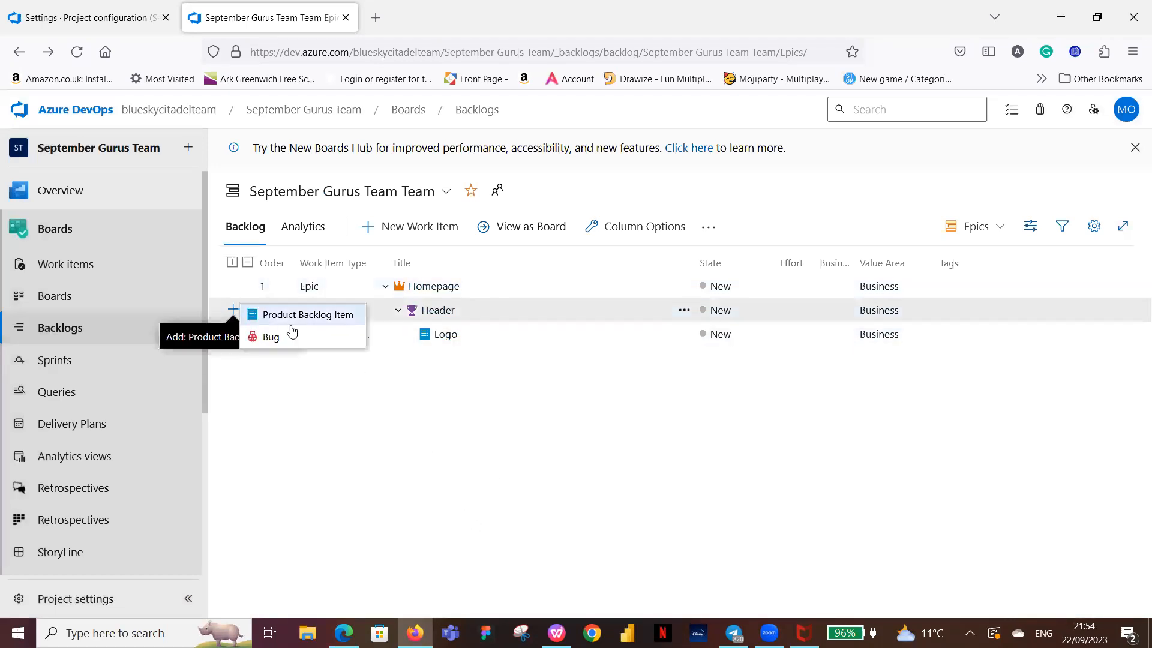
click(310, 317)
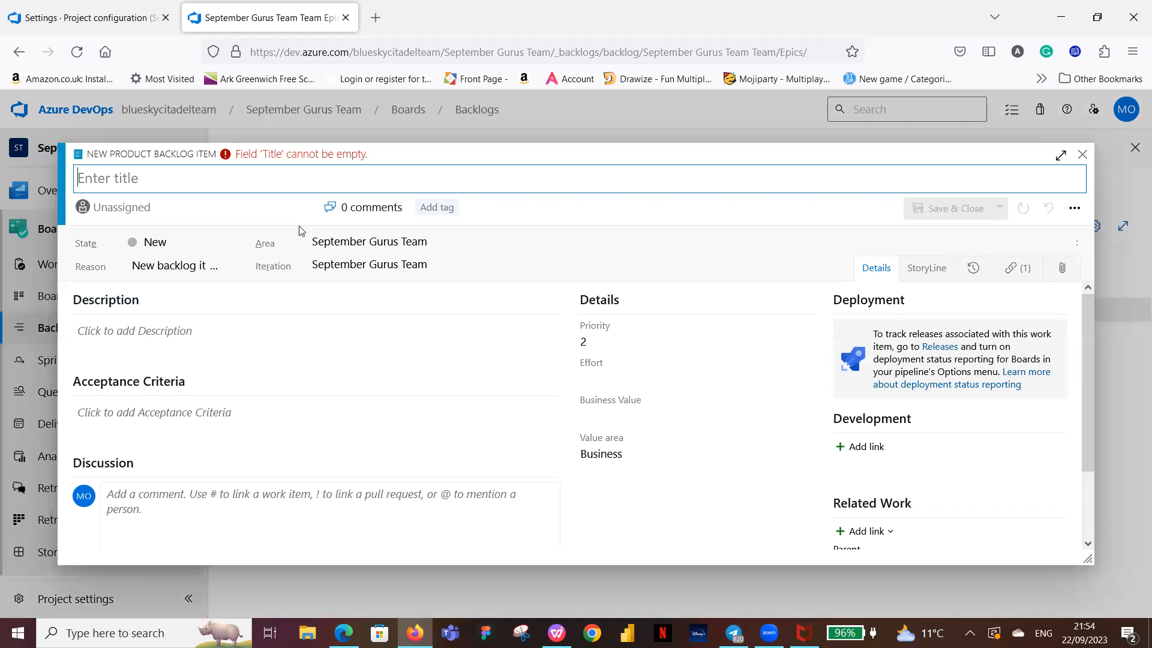
text(Abou)
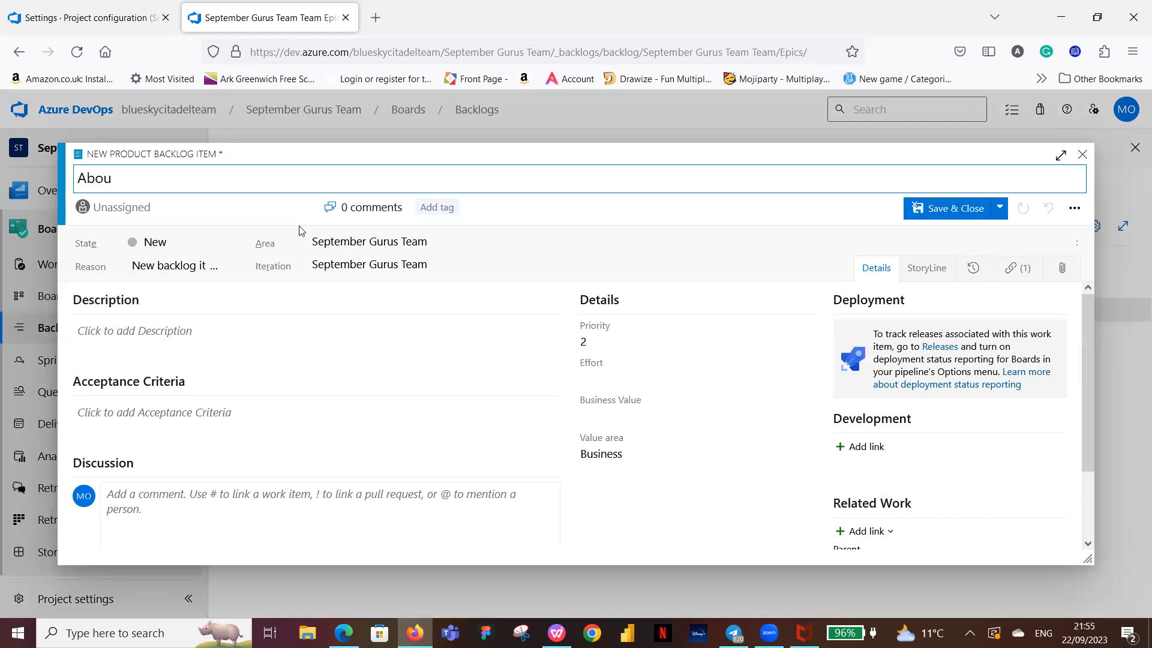
text(t Us)
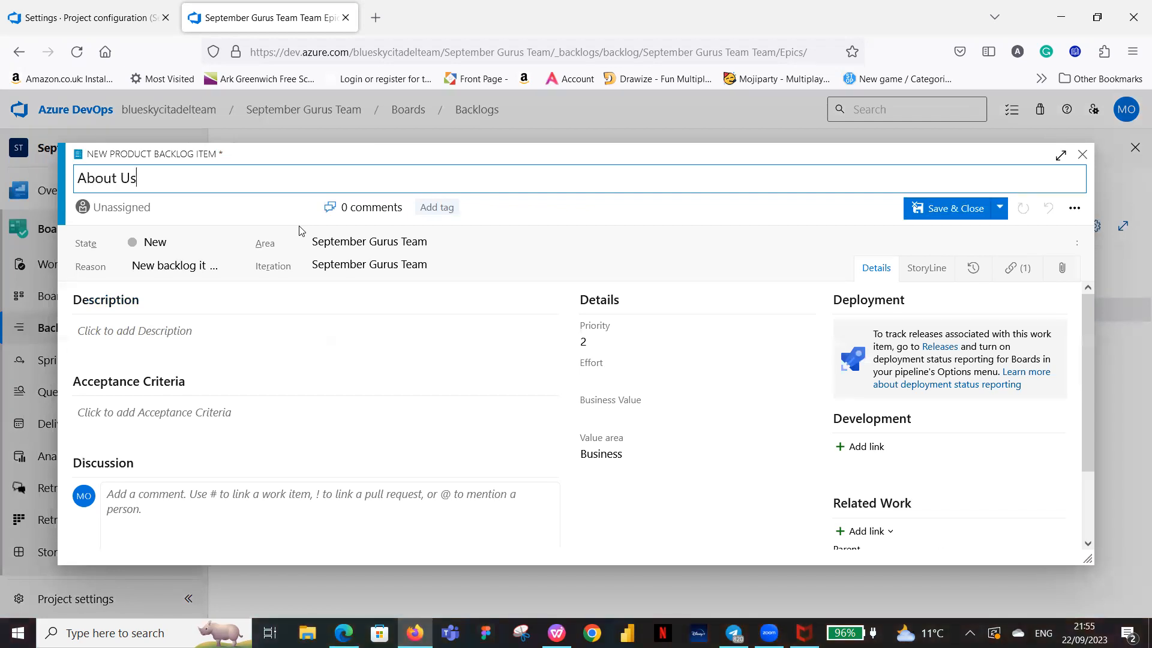
click(936, 211)
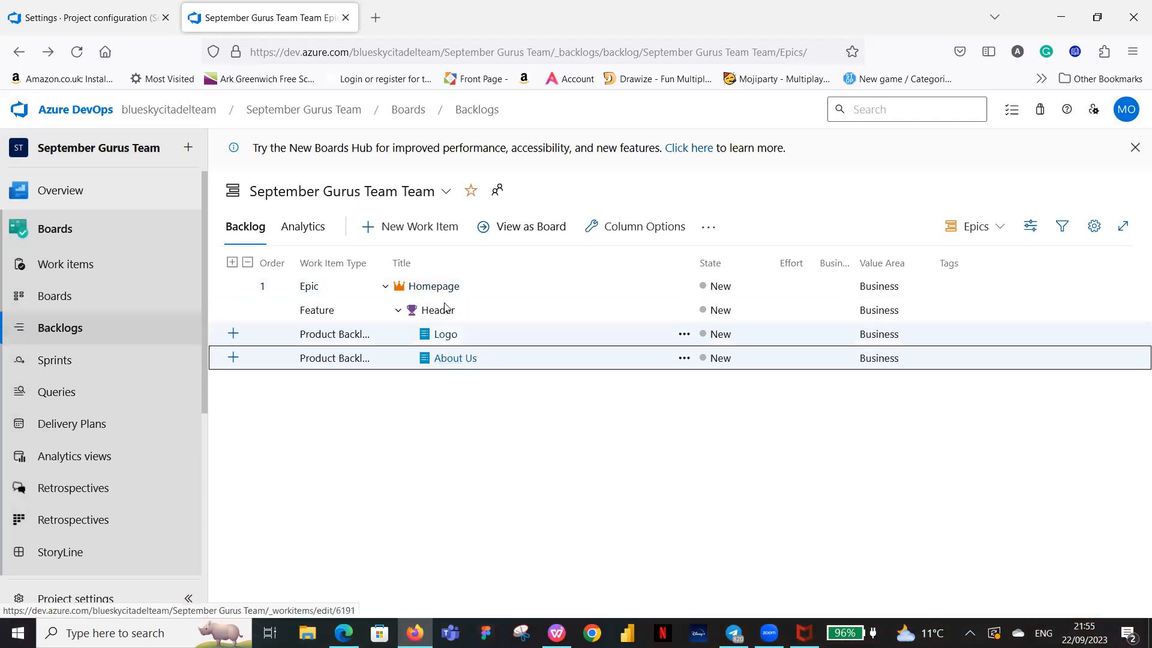
Compare the Epics board with the backlog's expanded Homepage and Header hierarchy, ending on the board.
click(531, 228)
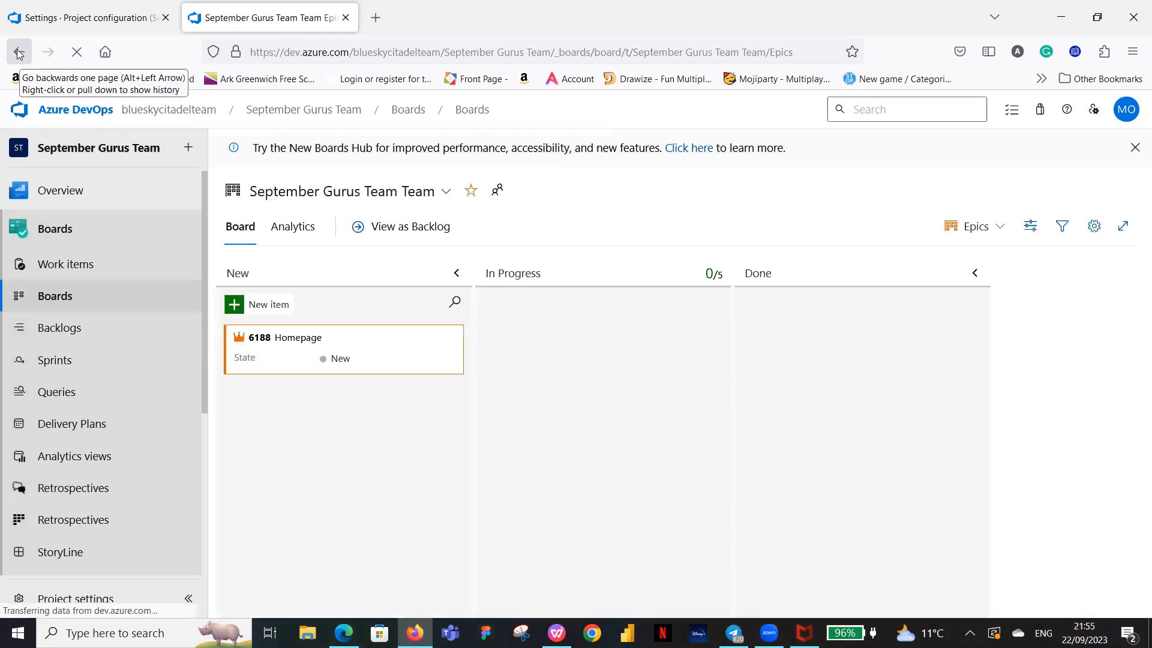
click(19, 54)
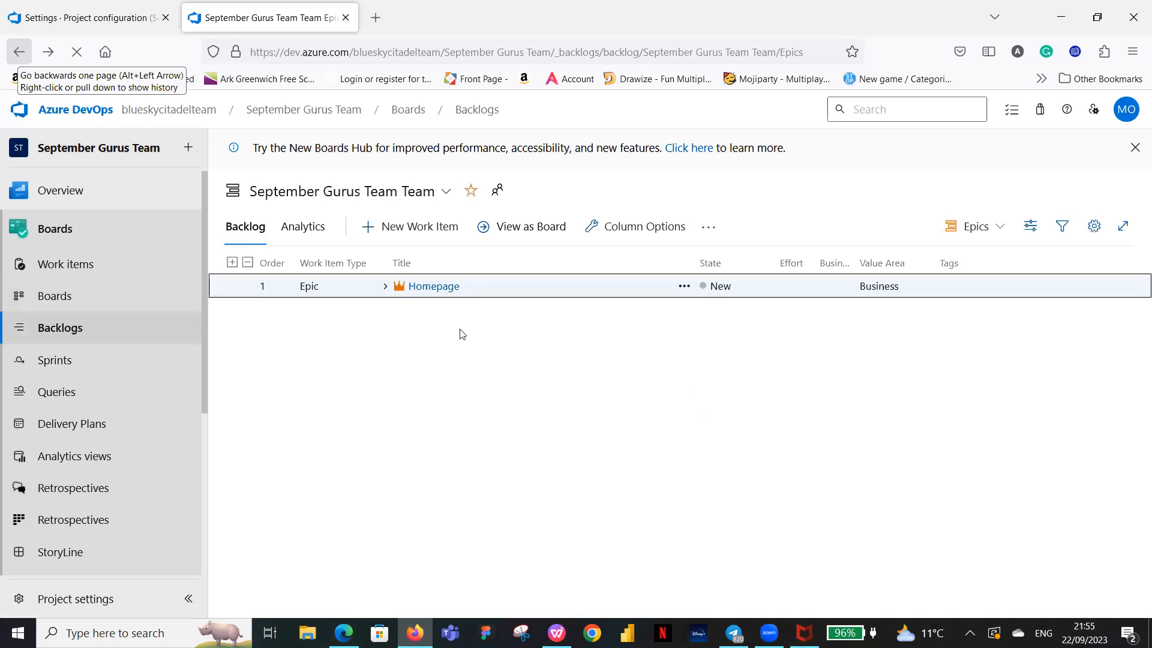
click(386, 287)
click(398, 309)
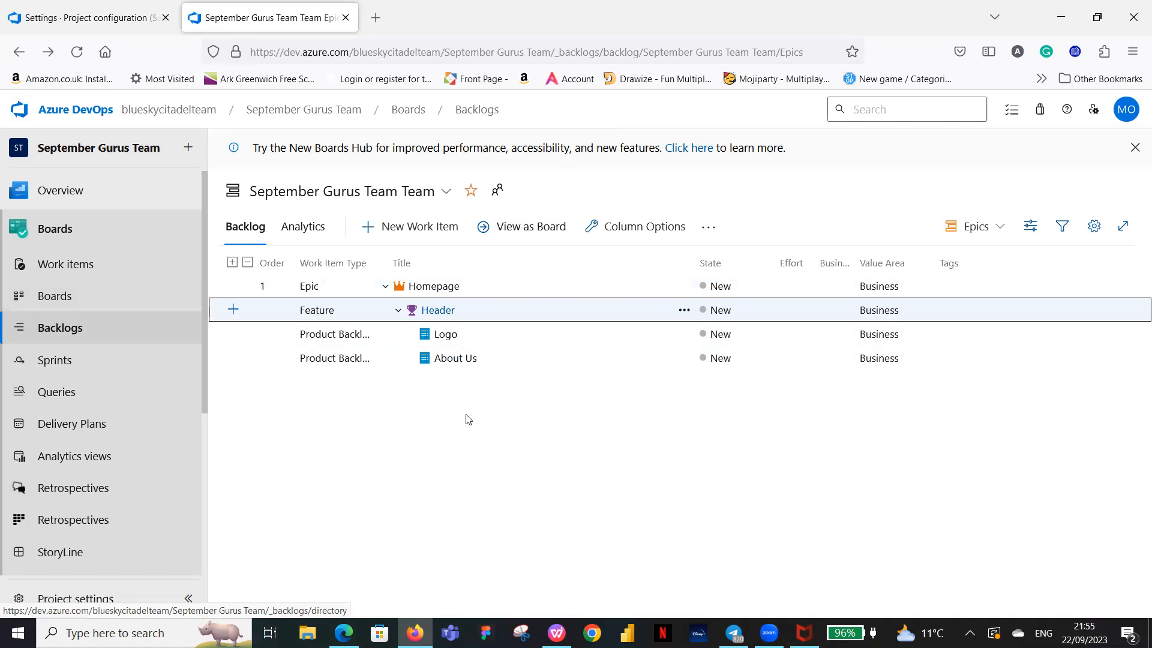
click(524, 229)
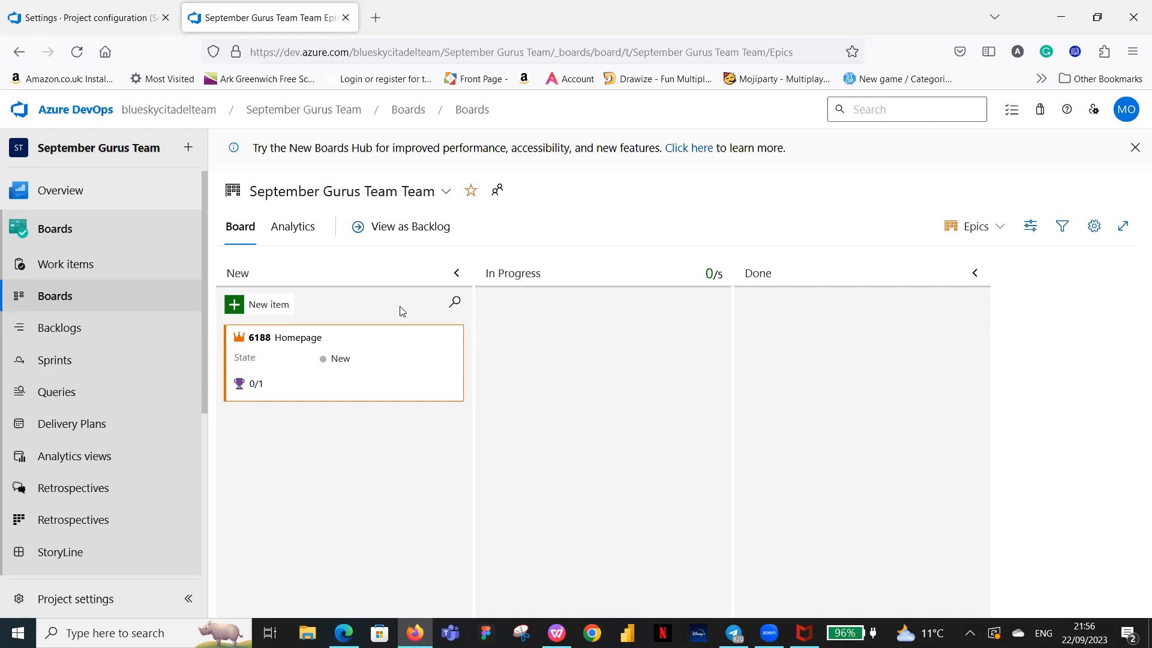
Move the Homepage epic card to In Progress and back, through In Progress to Done, and return it to New.
mouse_move(390, 394)
drag(363, 336, 553, 474)
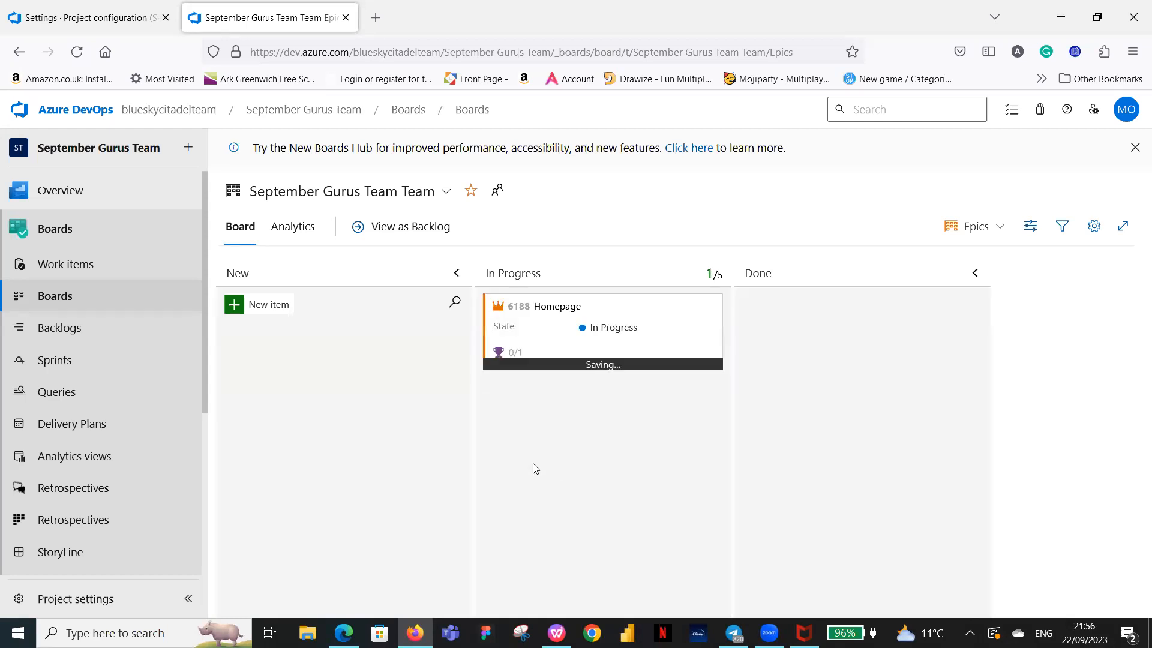
drag(675, 310, 414, 312)
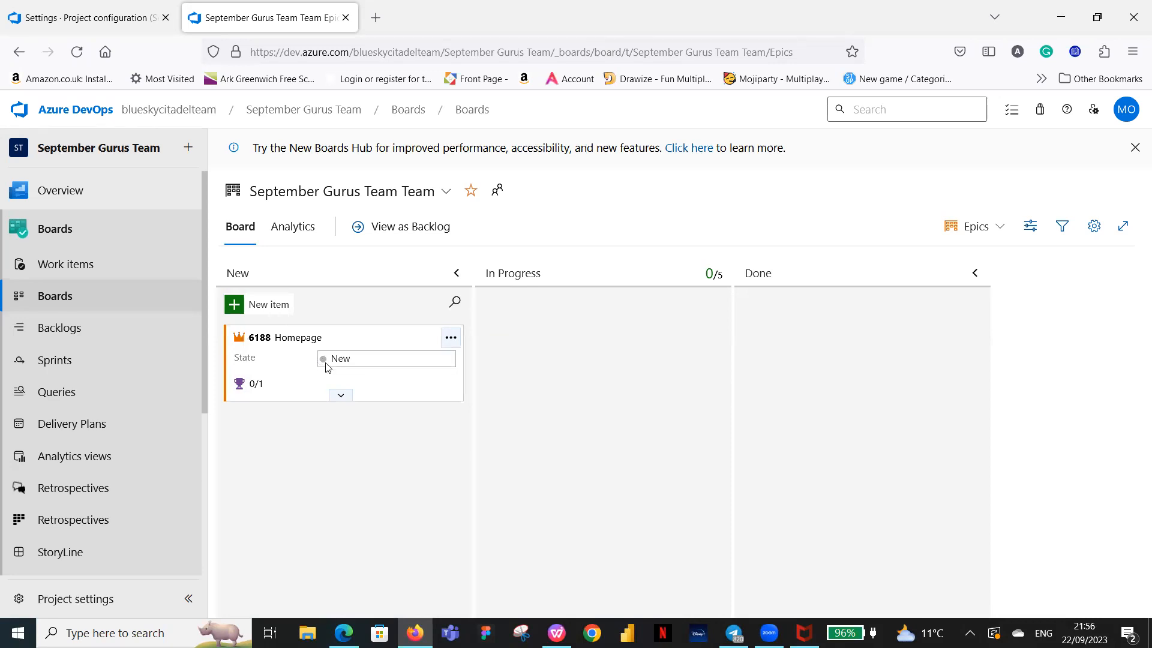
drag(355, 342, 585, 322)
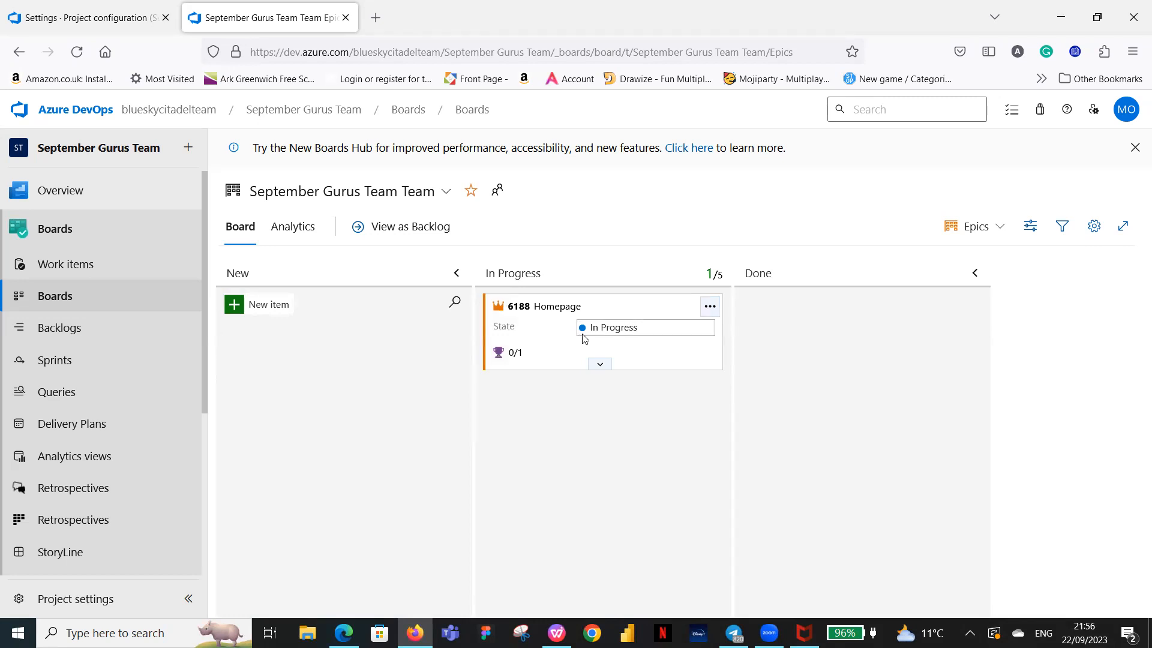
drag(765, 386, 887, 310)
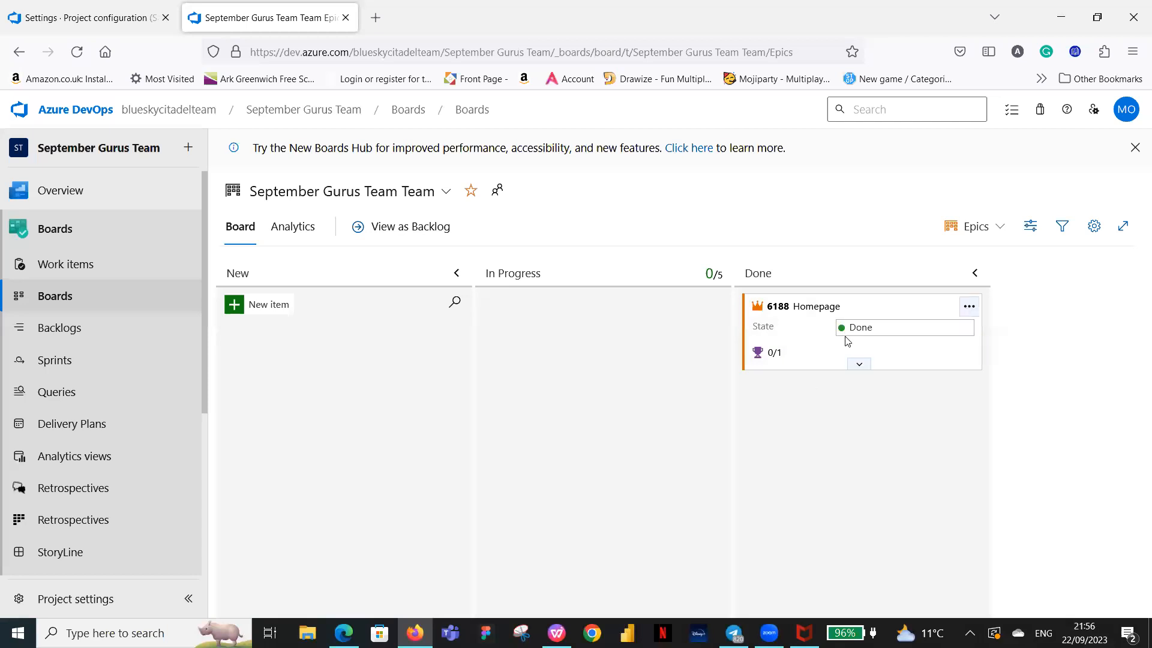
drag(894, 306, 400, 307)
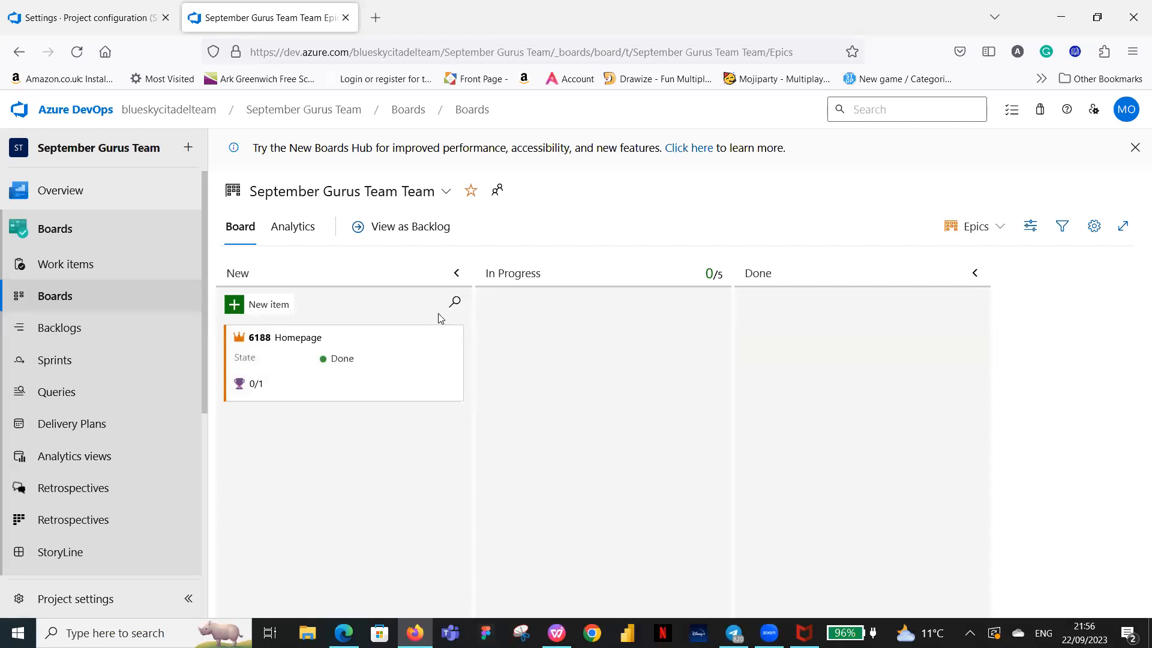
Show the board at the Features level and at the Backlog items level, and look over the cards in New.
click(997, 229)
click(949, 290)
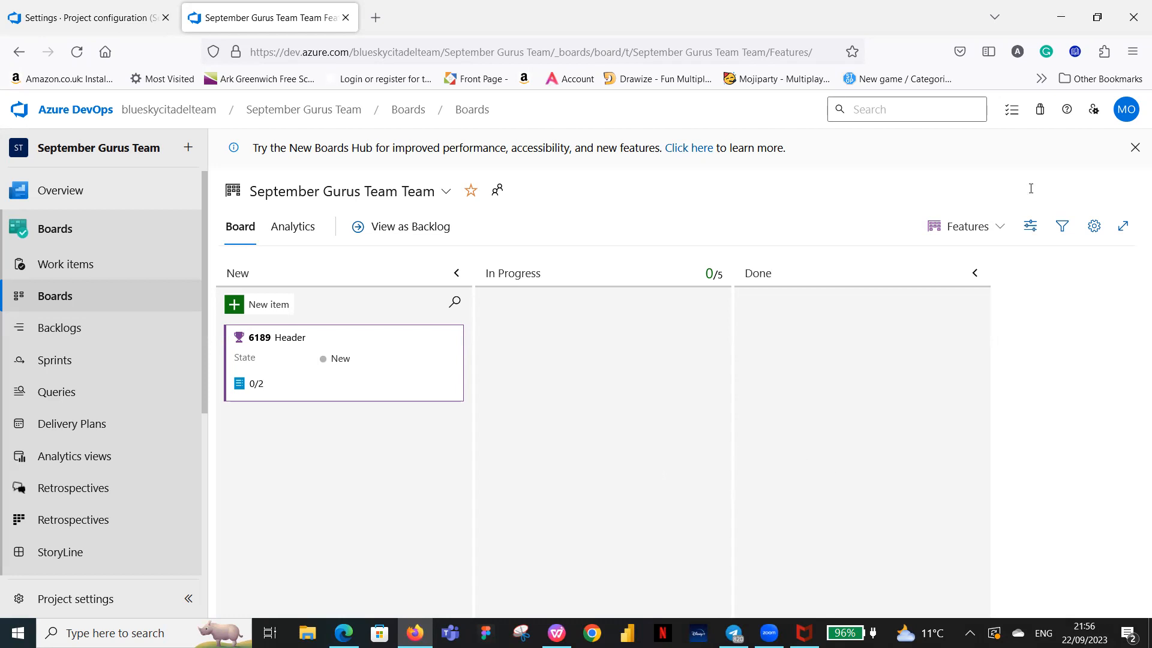
click(997, 226)
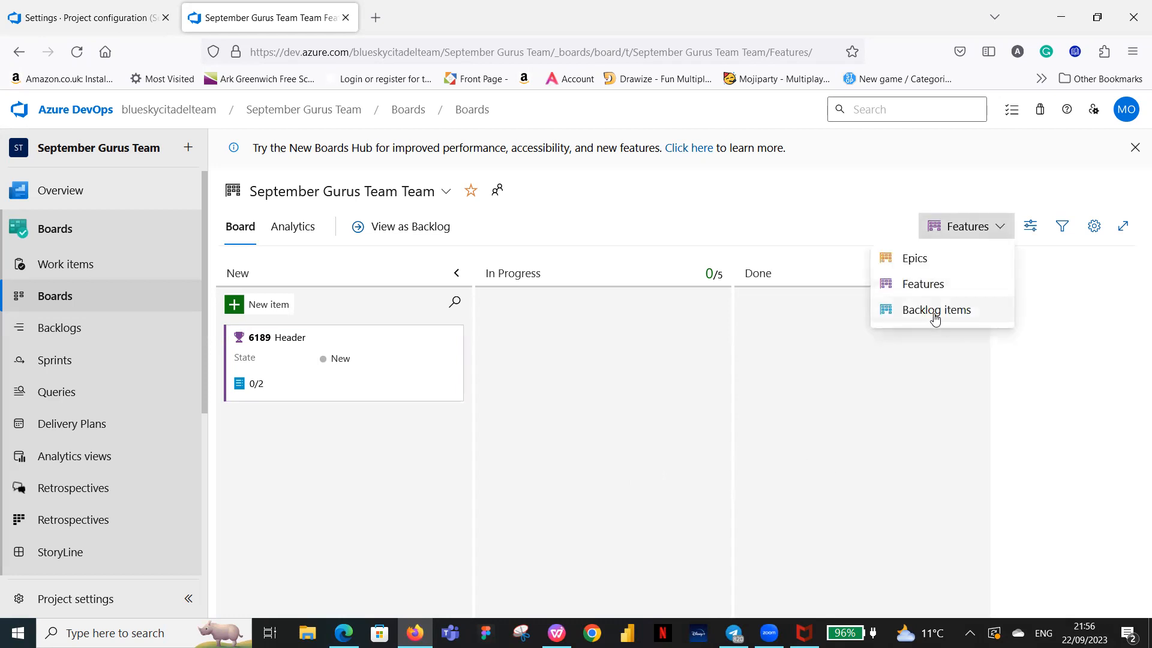
click(935, 311)
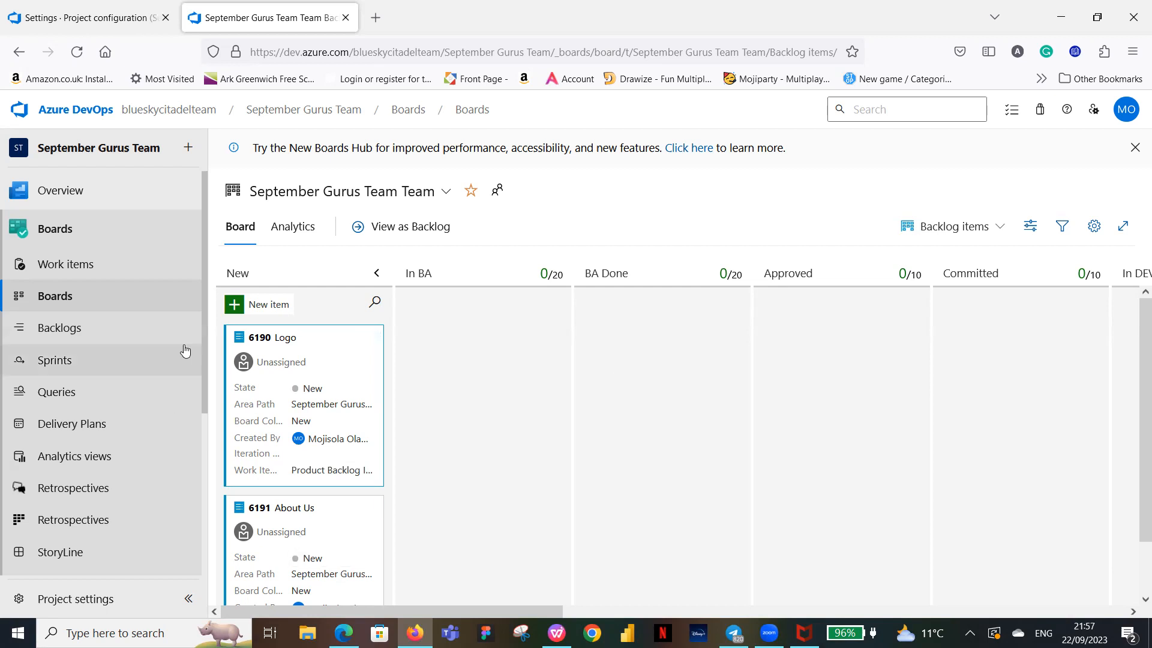
scroll(264, 354, down, 1)
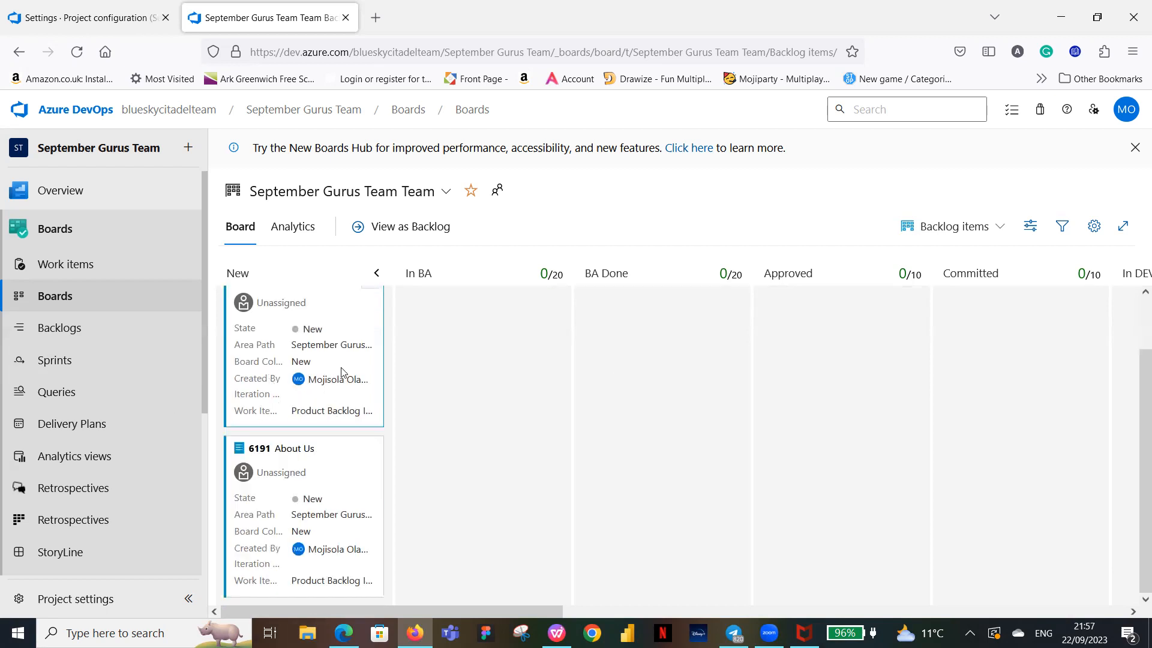
scroll(340, 398, up, 1)
Move the Logo card to In BA and back to New, and place both Logo and About Us in In BA.
drag(332, 342, 508, 316)
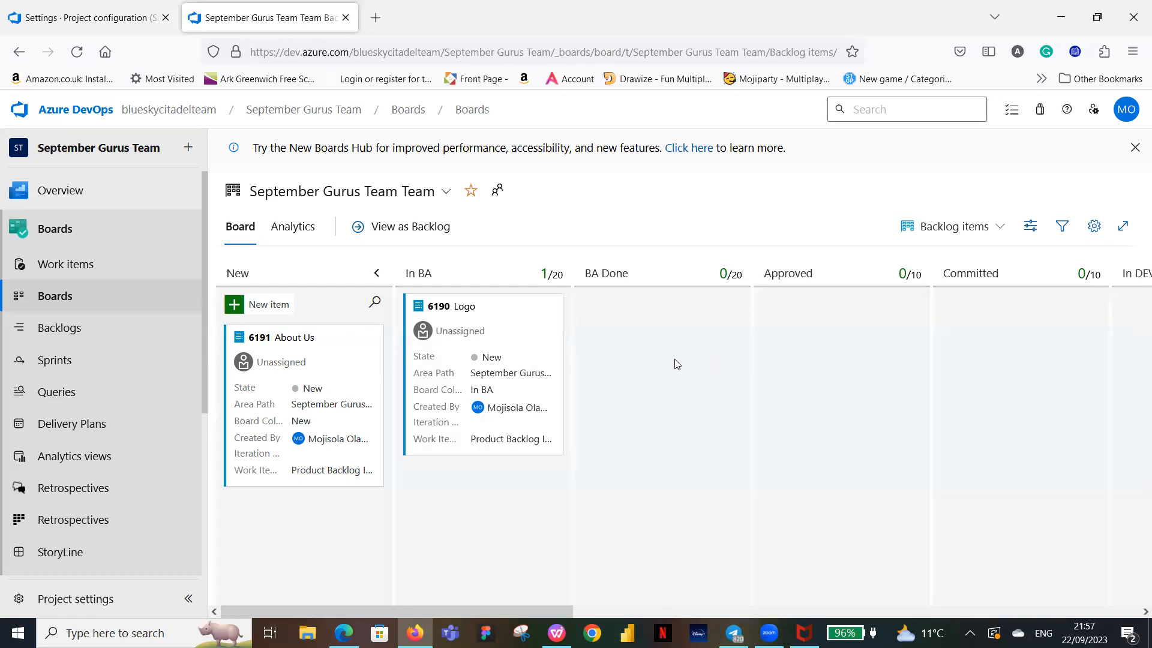
drag(512, 309, 324, 340)
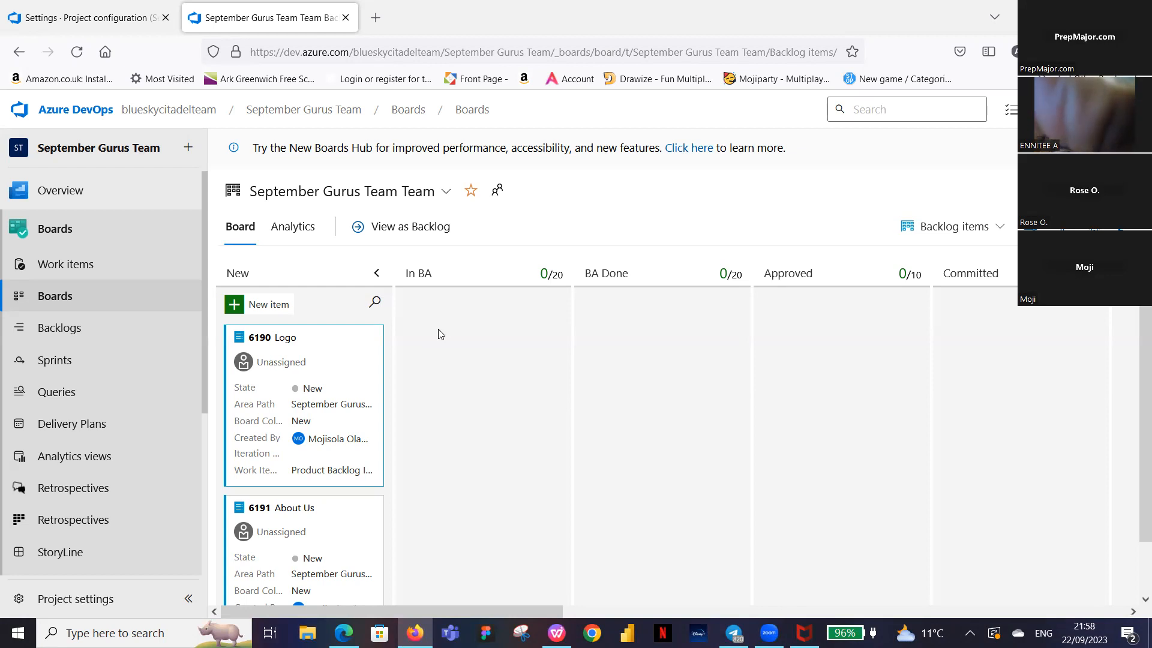
drag(316, 330, 546, 290)
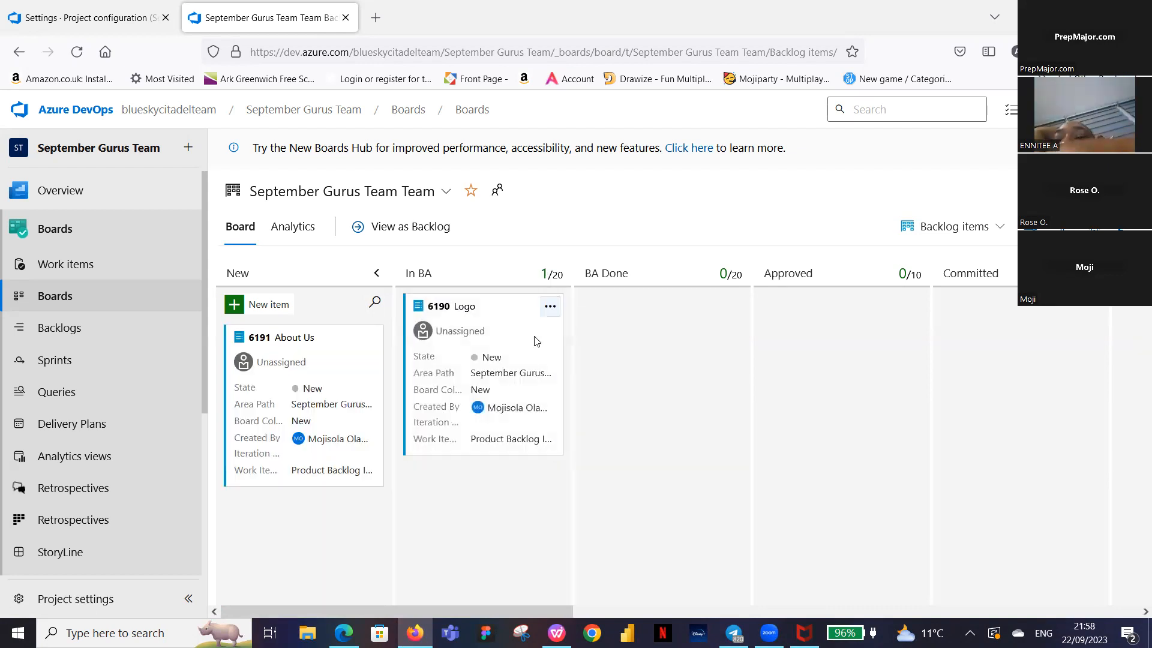
drag(351, 337, 520, 480)
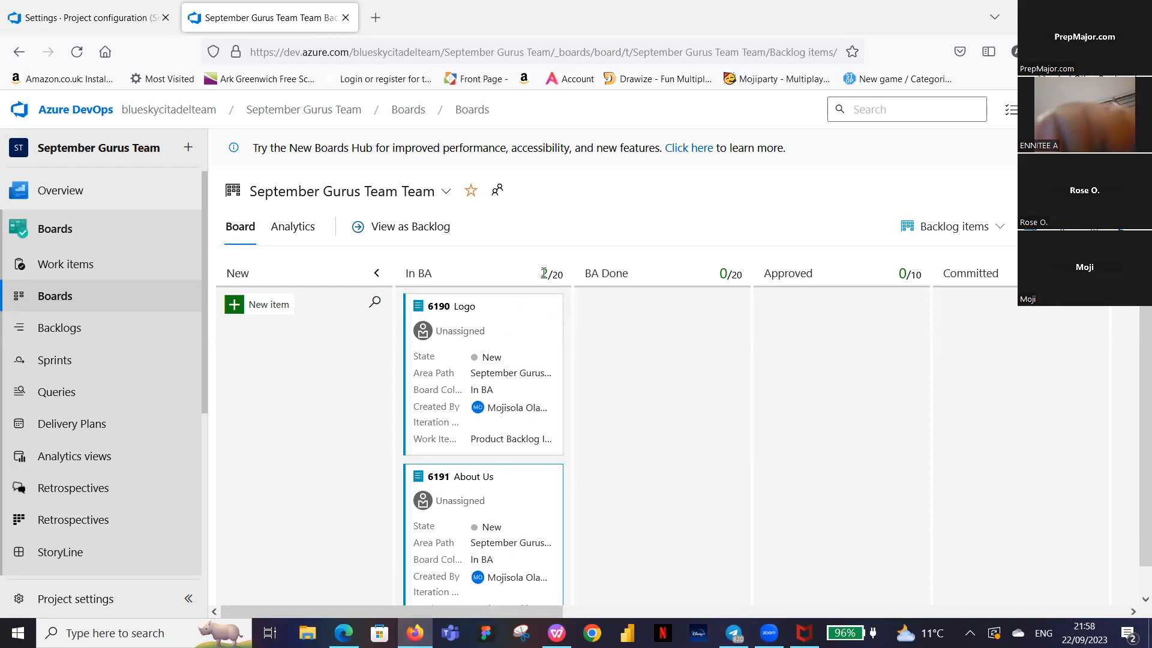
Advance the Logo card from In BA to BA Done, and return both the About Us and Logo cards to New.
drag(503, 310, 602, 356)
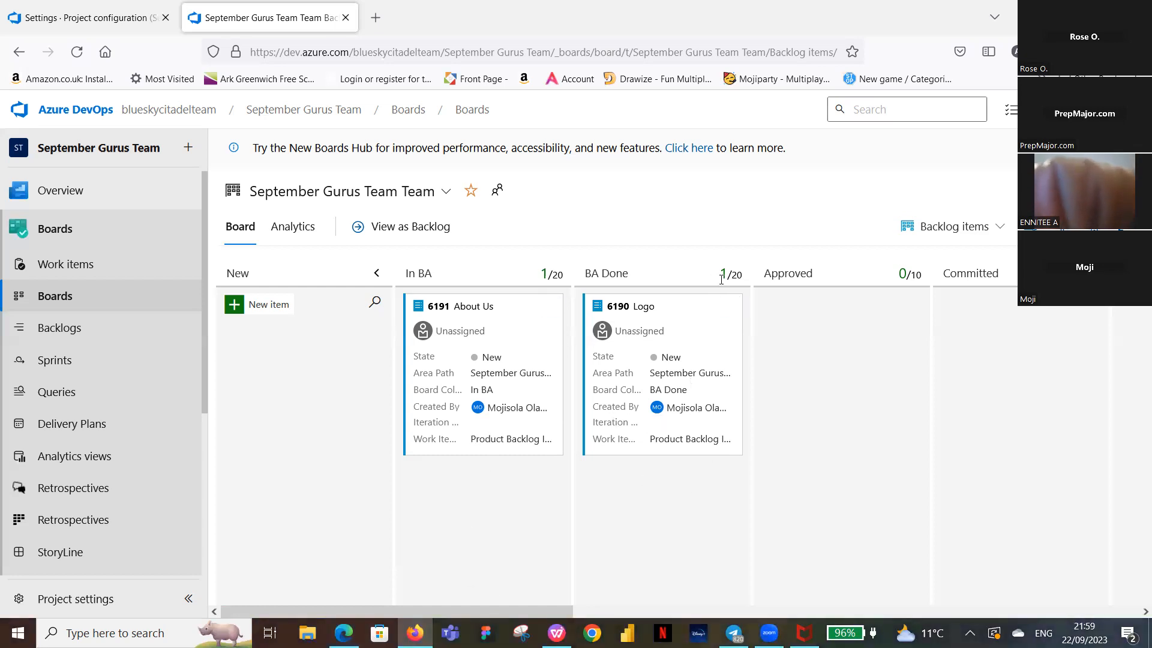
mouse_move(724, 274)
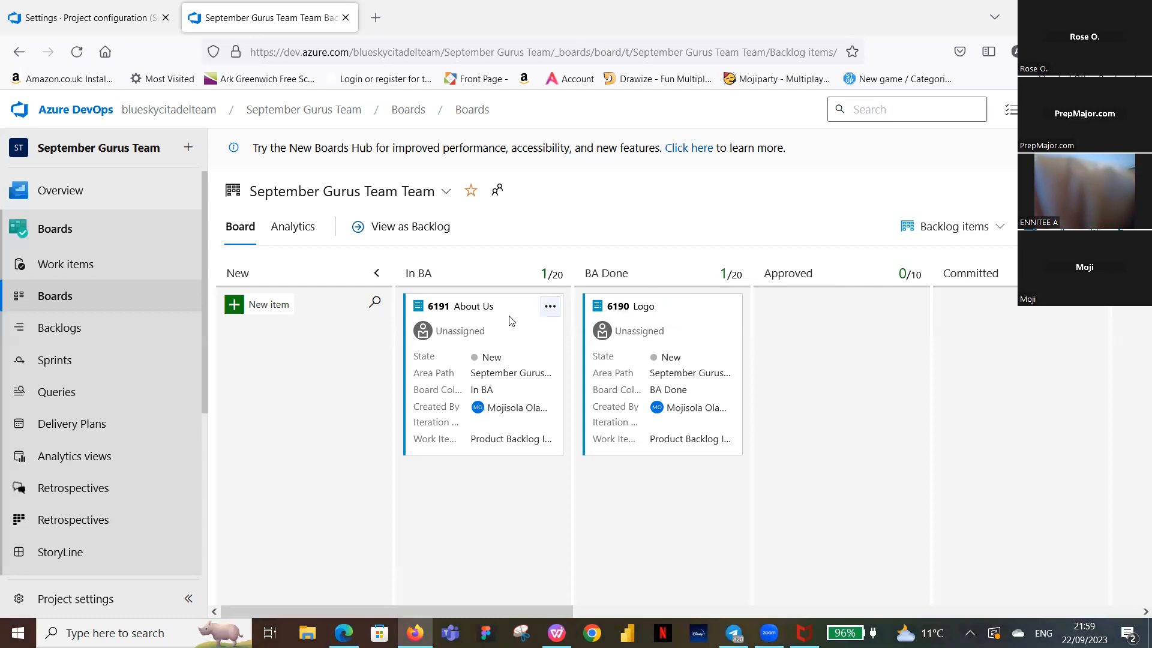
drag(499, 348, 317, 408)
drag(690, 305, 326, 332)
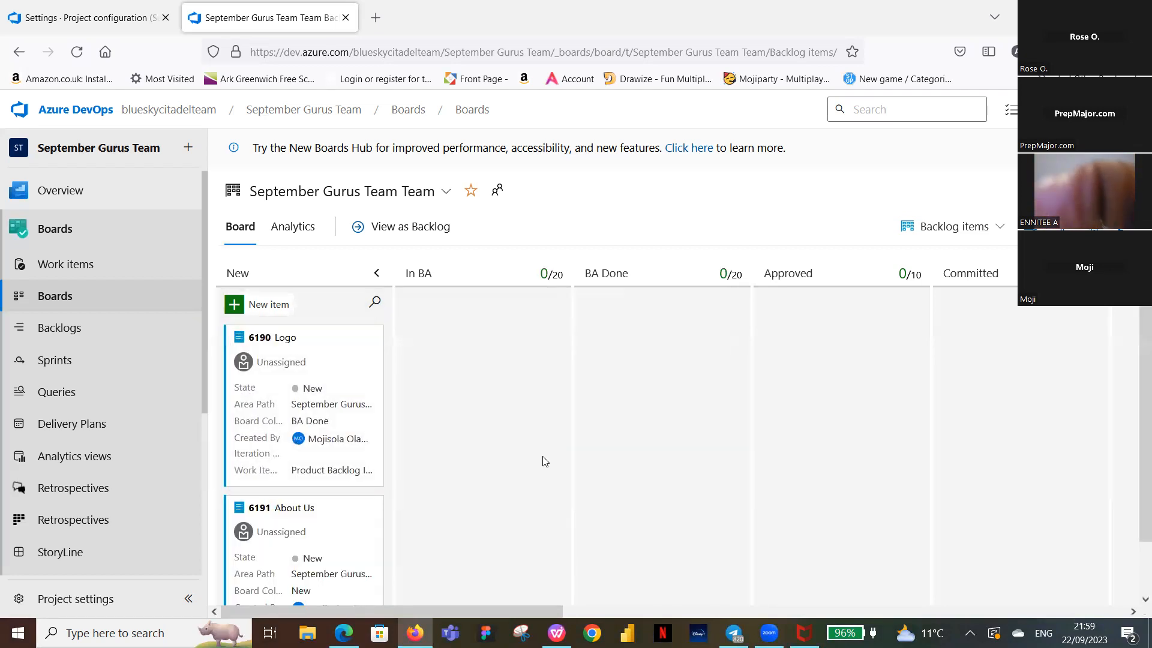
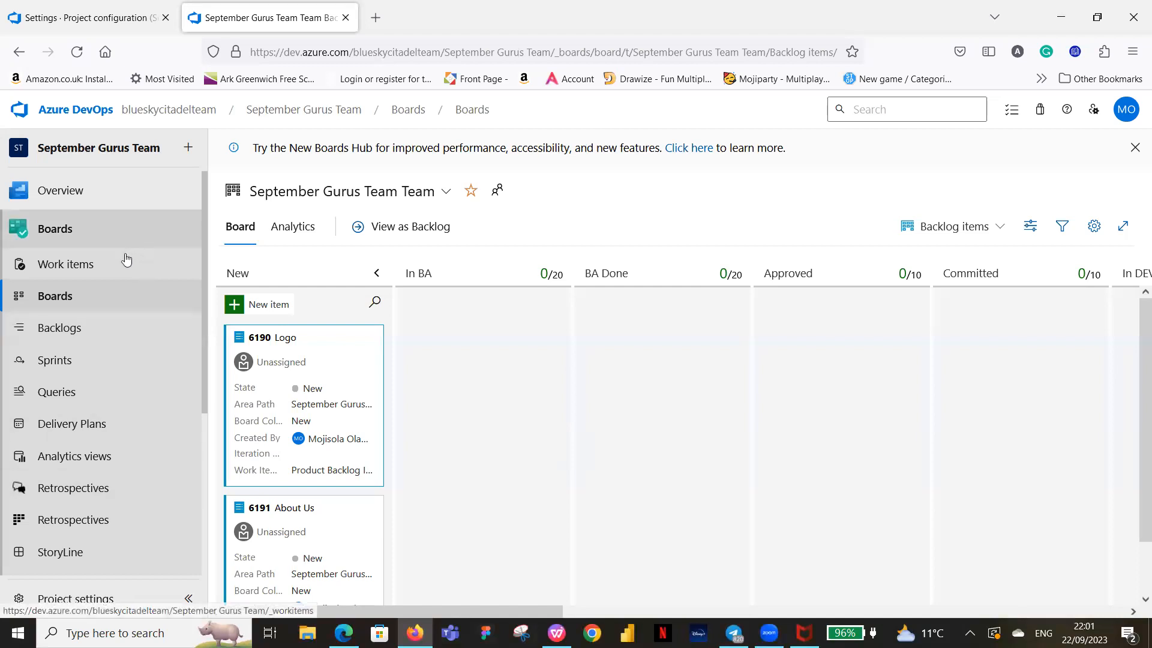
Look over the Estimate sessions page and the sprint taskboard, and return to the backlog items board.
scroll(98, 382, down, 3)
scroll(98, 383, down, 1)
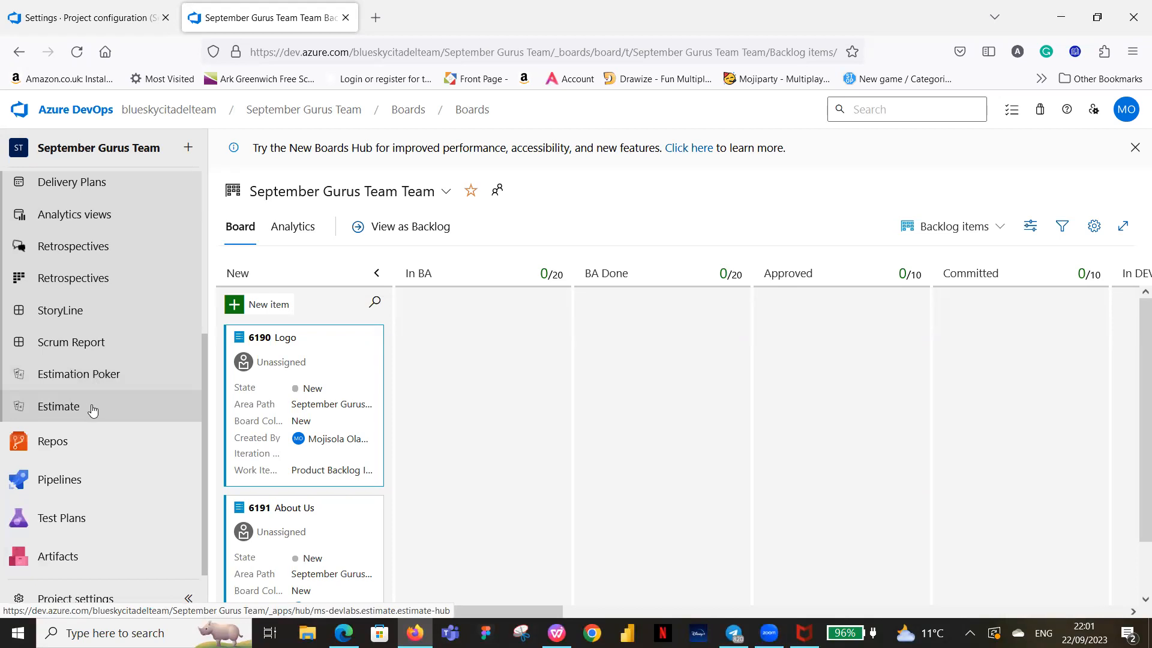
click(95, 410)
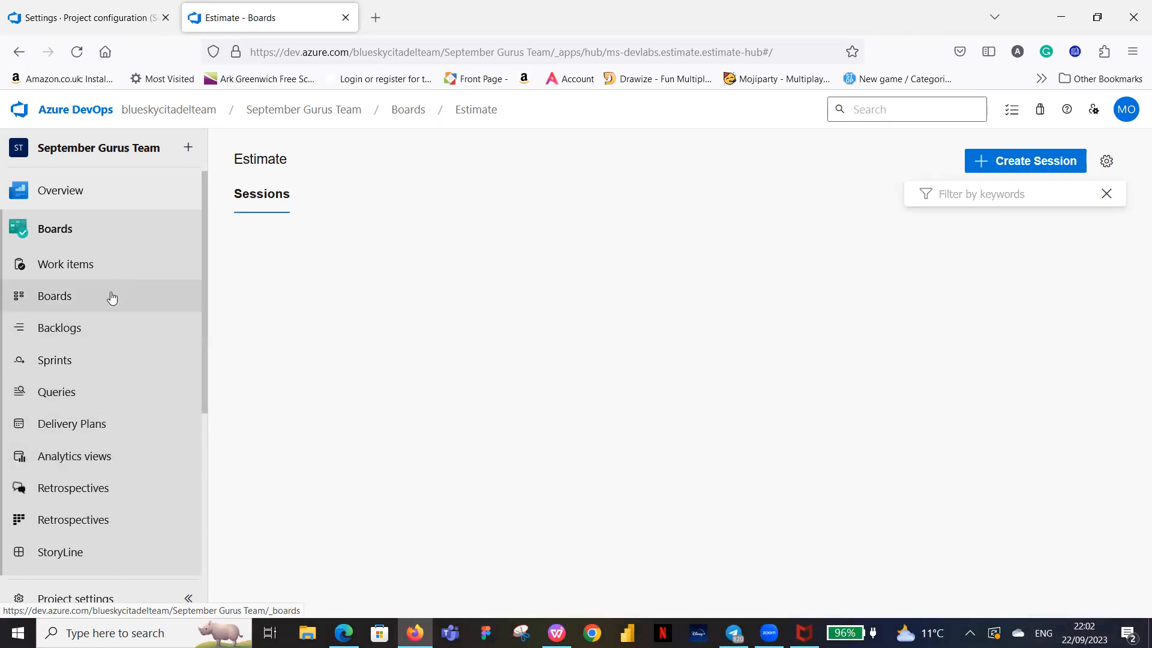
click(72, 364)
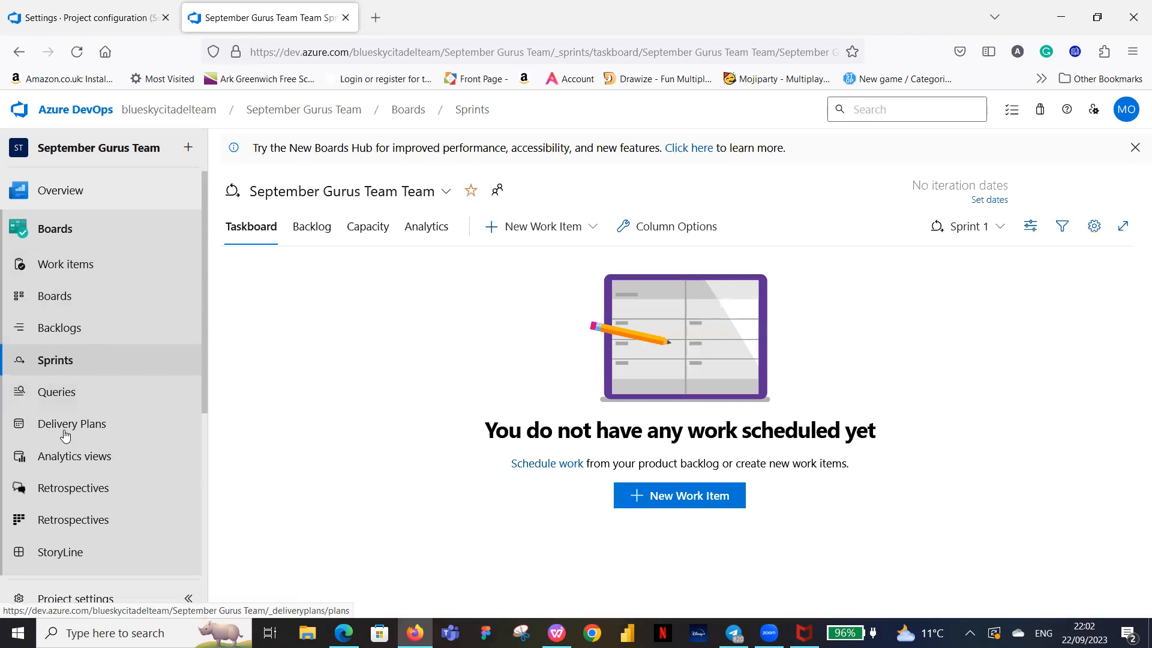
click(67, 301)
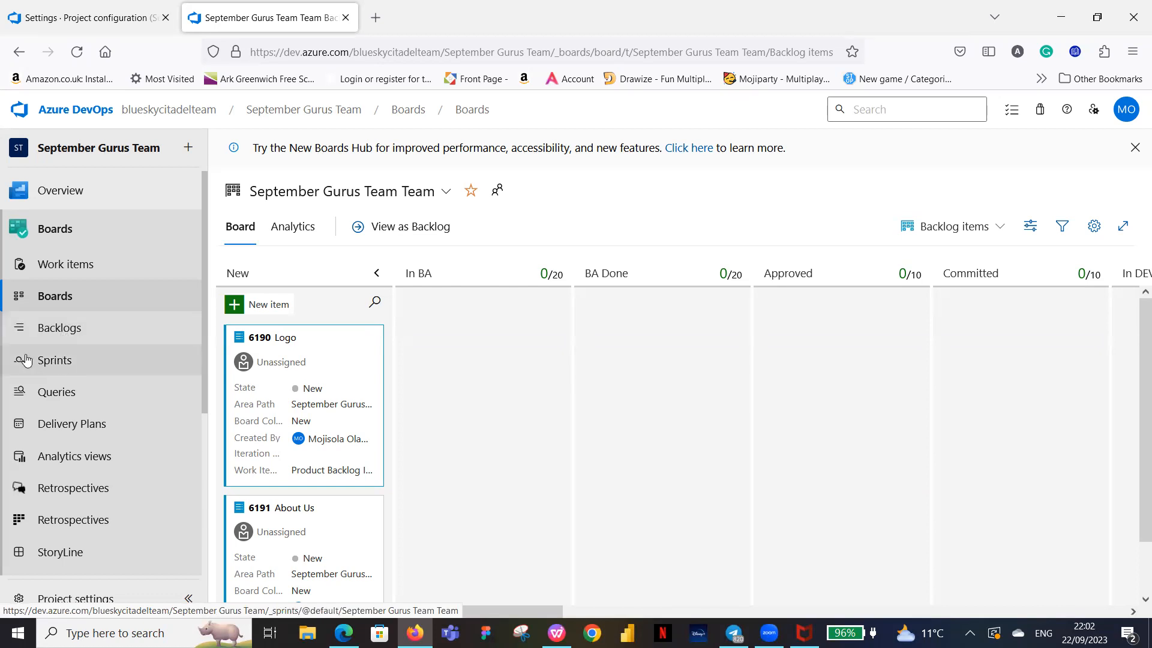
Open the team's Sprint 1 taskboard and view the list of available sprints.
click(56, 363)
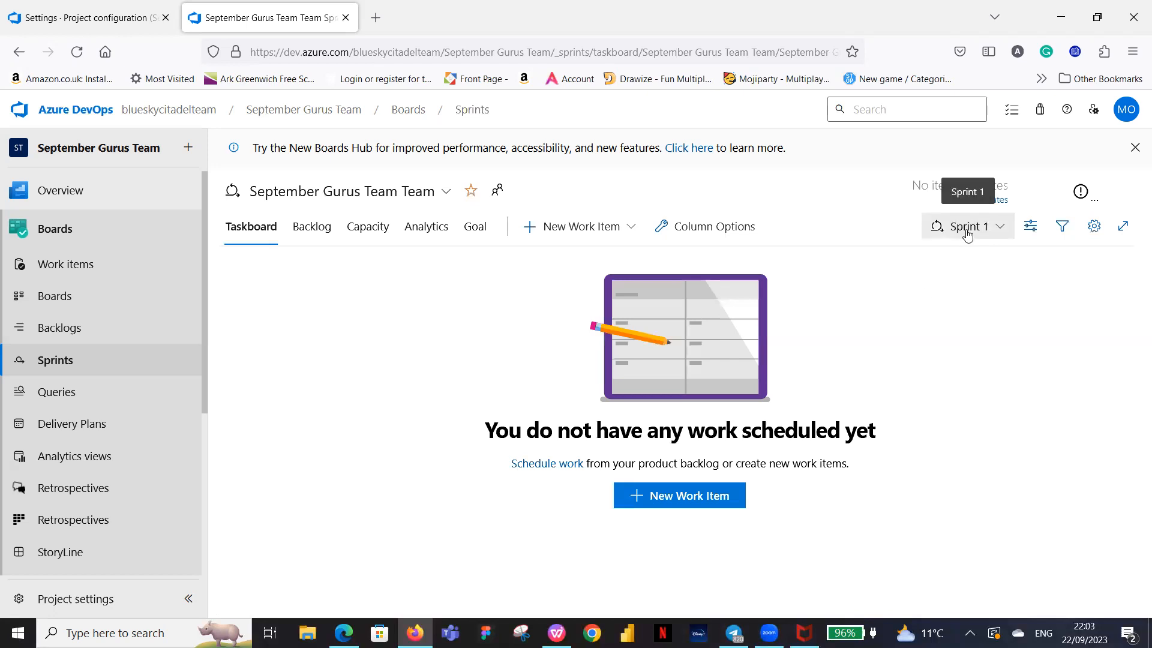
click(998, 228)
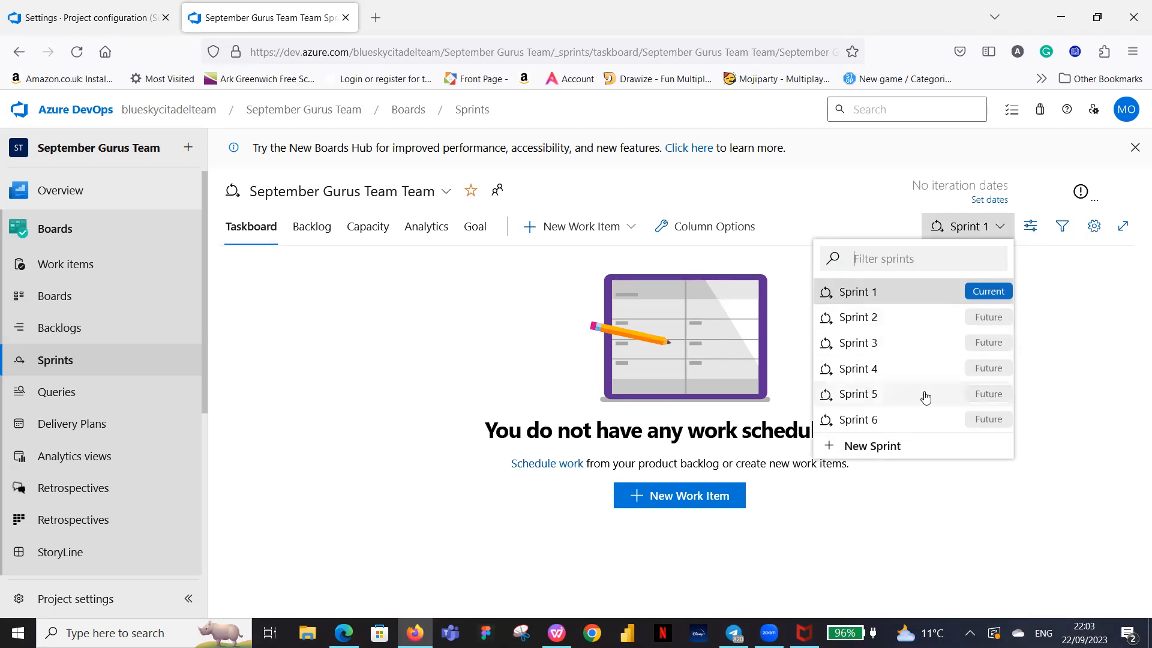
click(1064, 390)
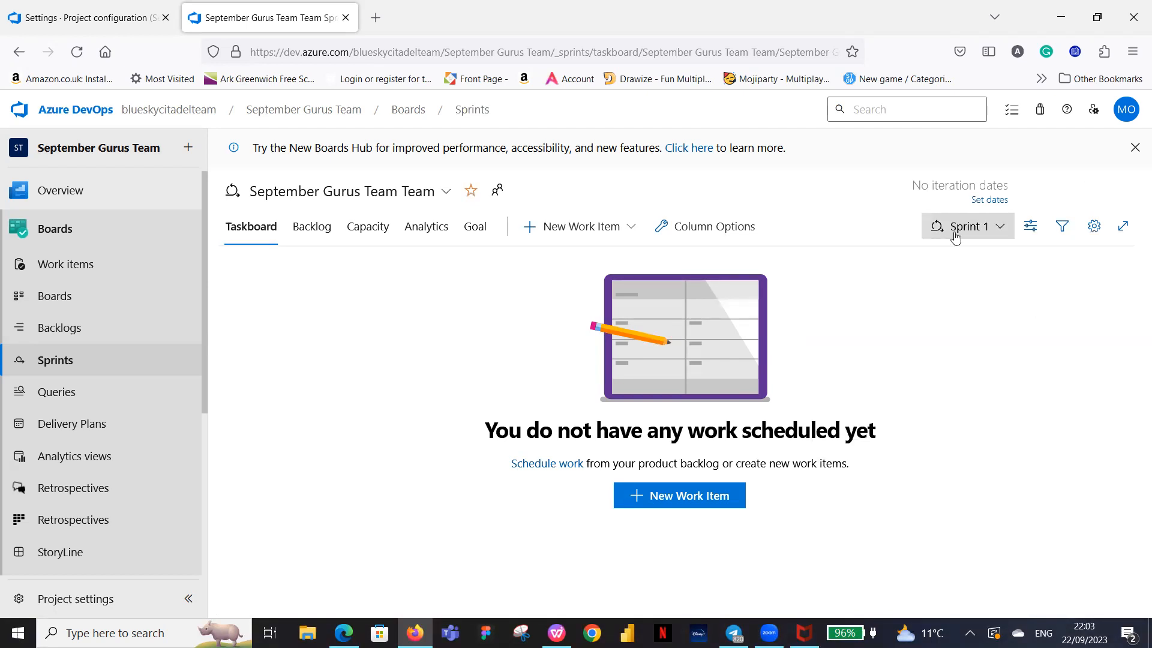
Set Sprint 1's start date to 9/25/2023 and end date to 10/8/2023, and save the iteration.
click(997, 202)
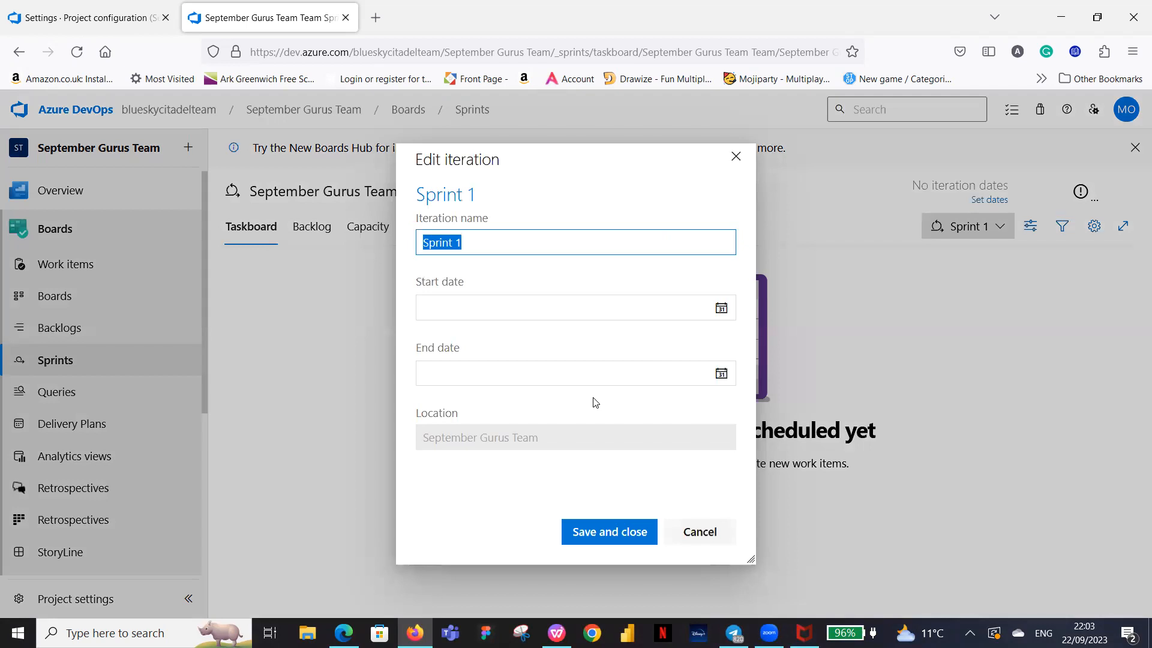
click(722, 308)
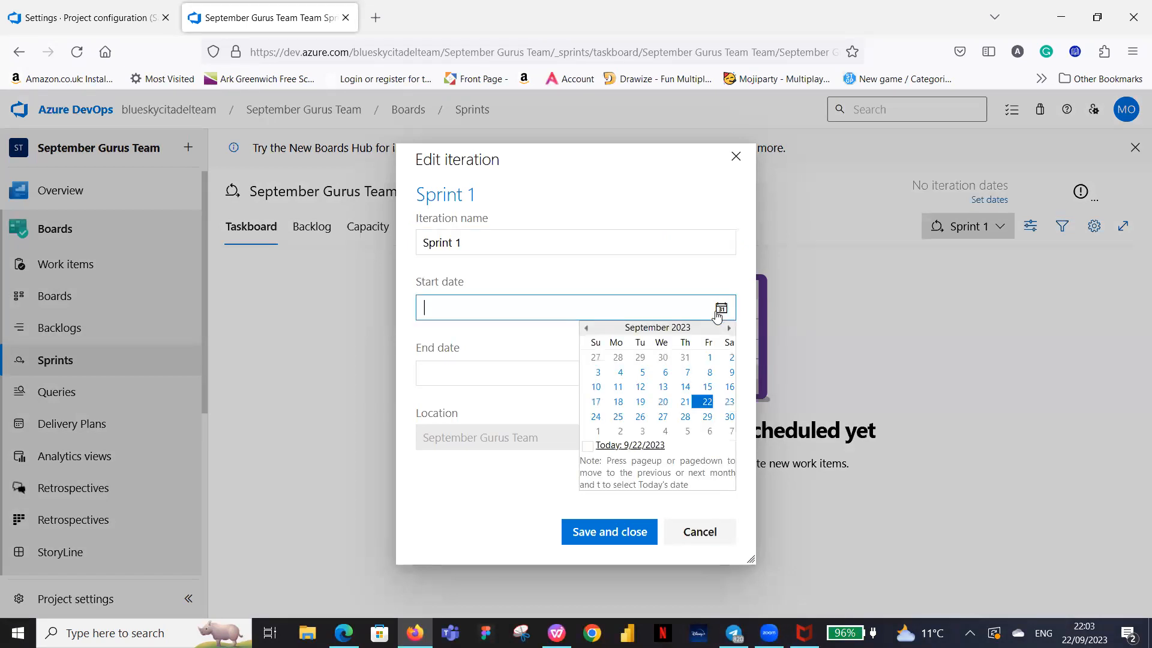
click(618, 416)
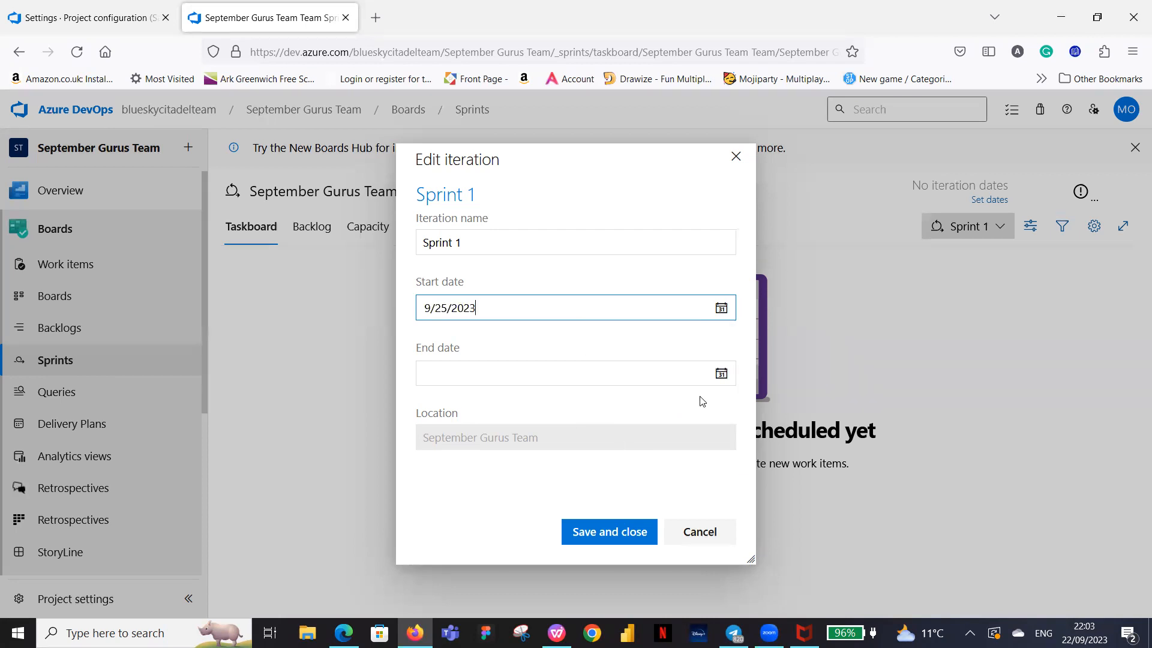
click(720, 375)
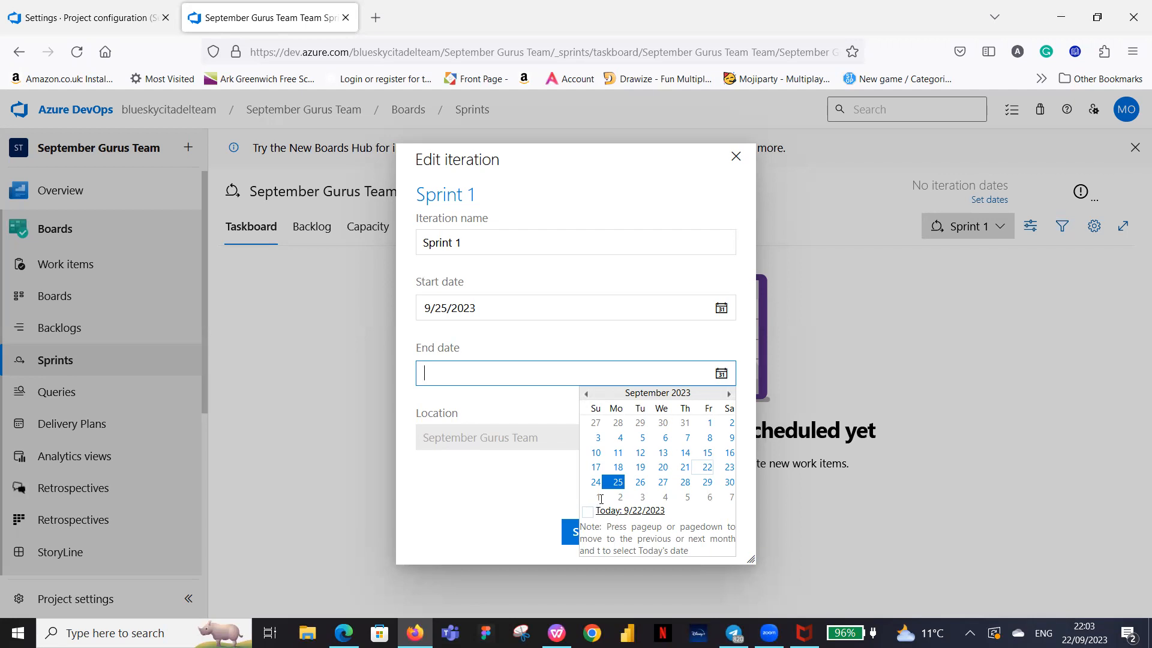
click(729, 395)
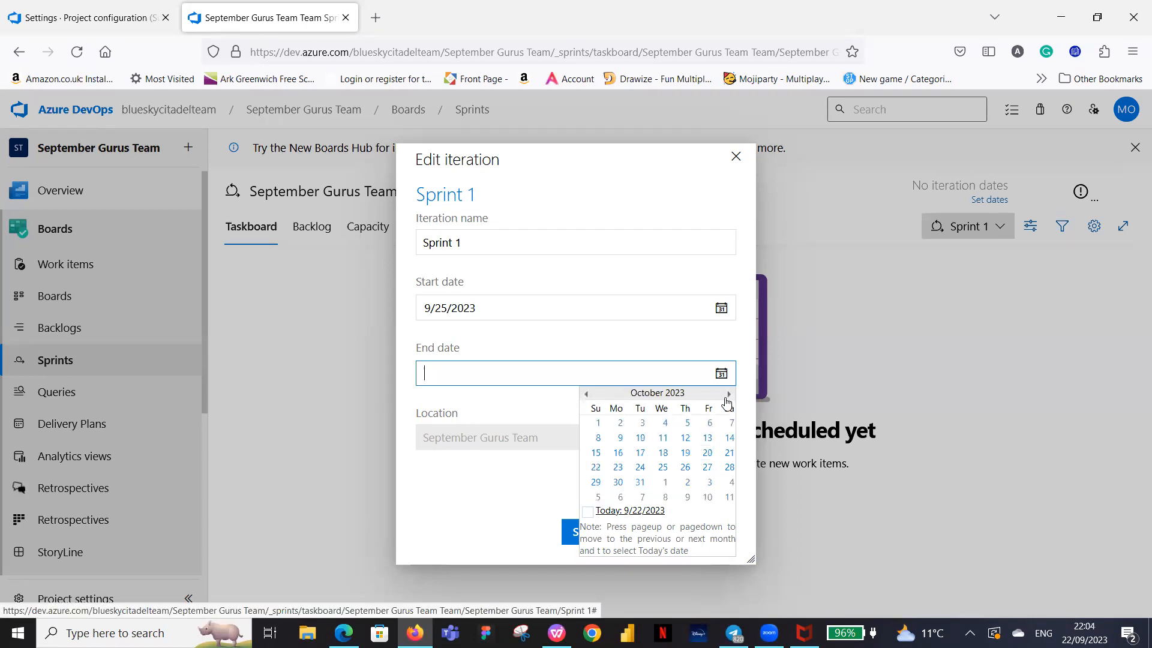
click(599, 439)
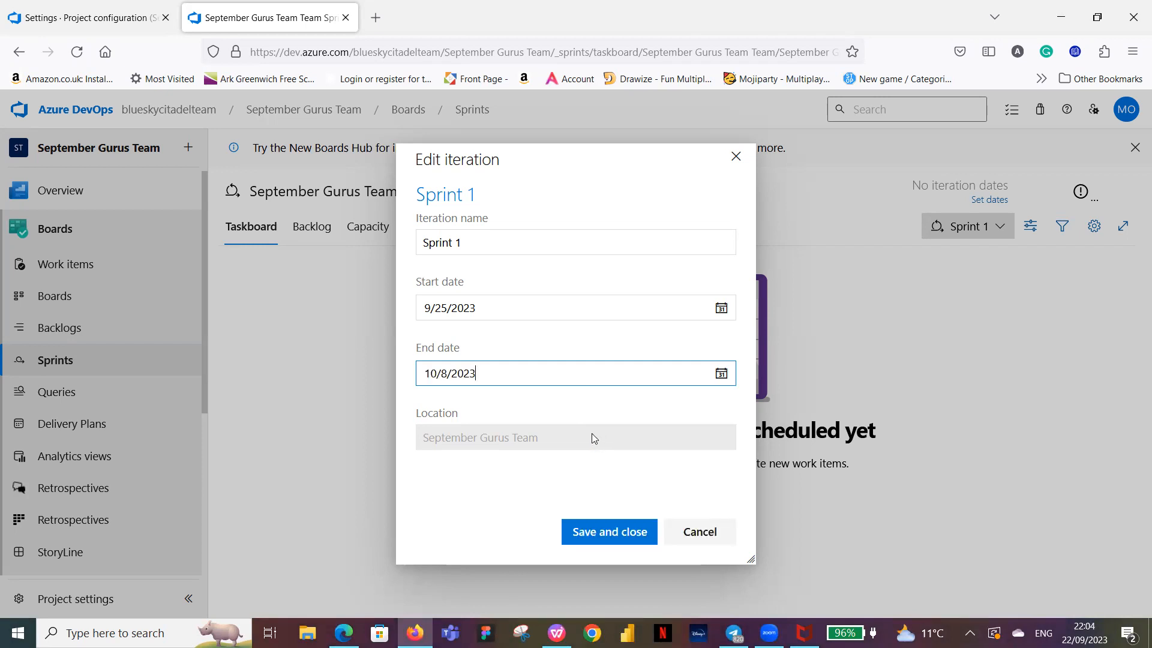
click(600, 532)
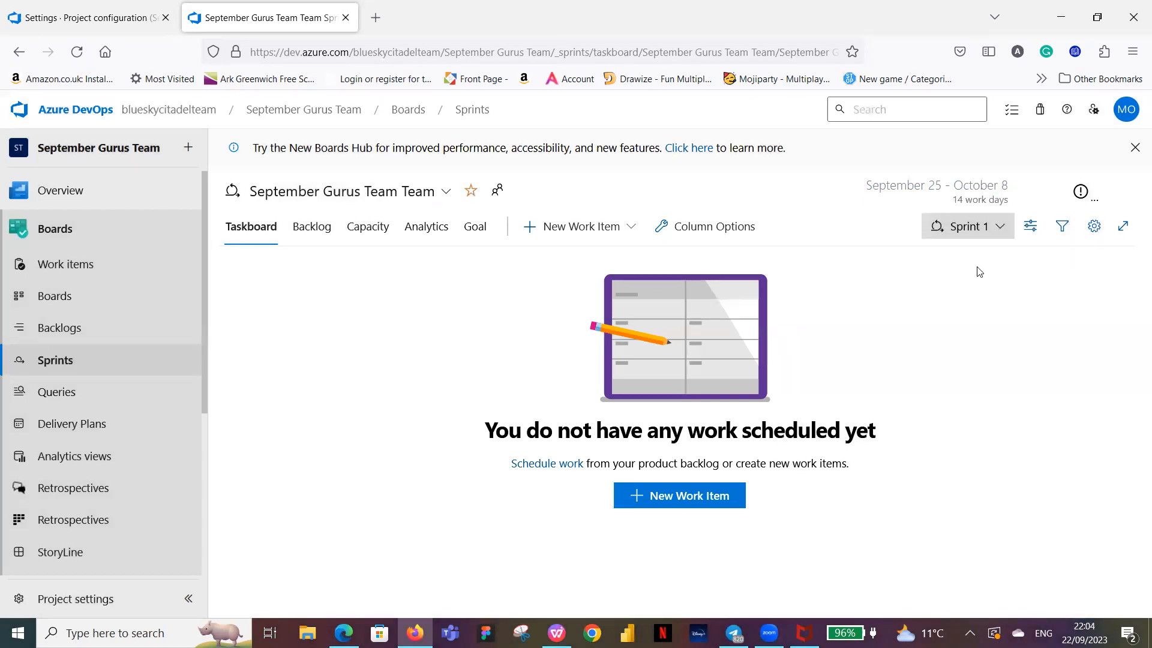
In Sprint 1's capacity plan, assign the Development activity to the first team member and Requirements to the second.
click(372, 231)
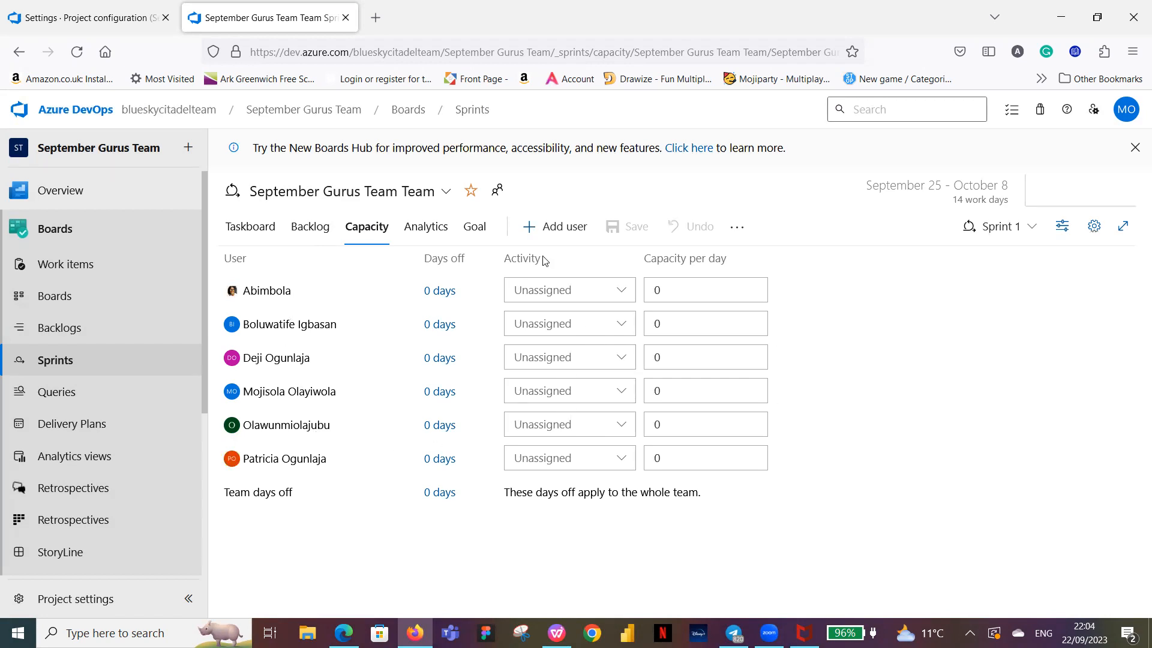
click(624, 292)
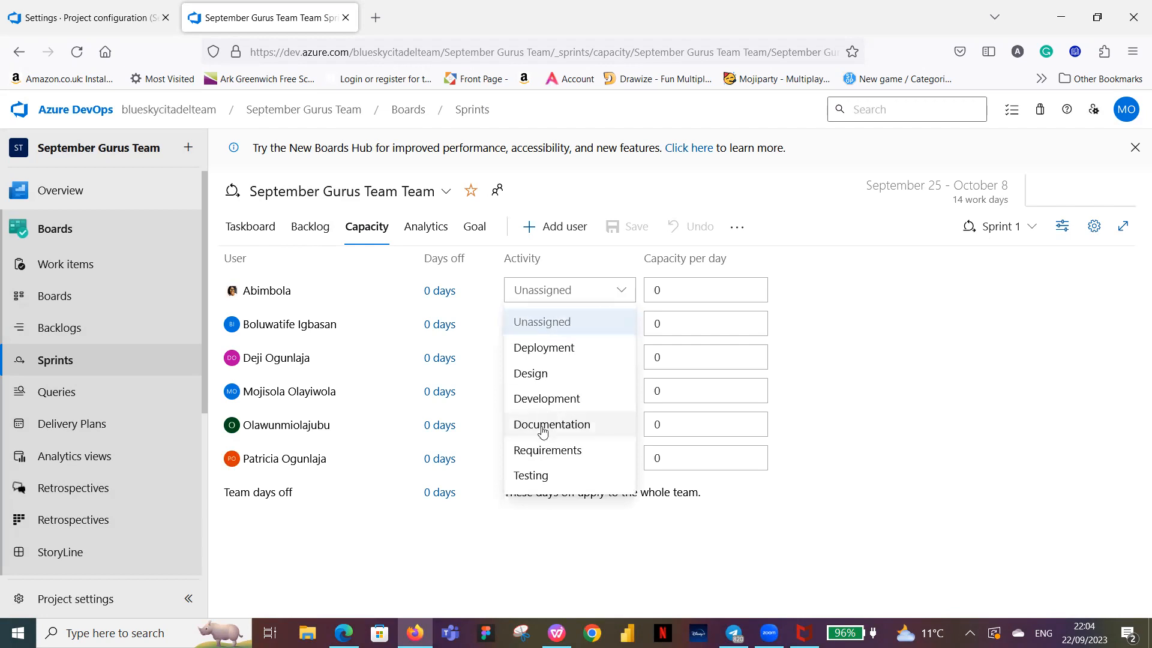
click(561, 399)
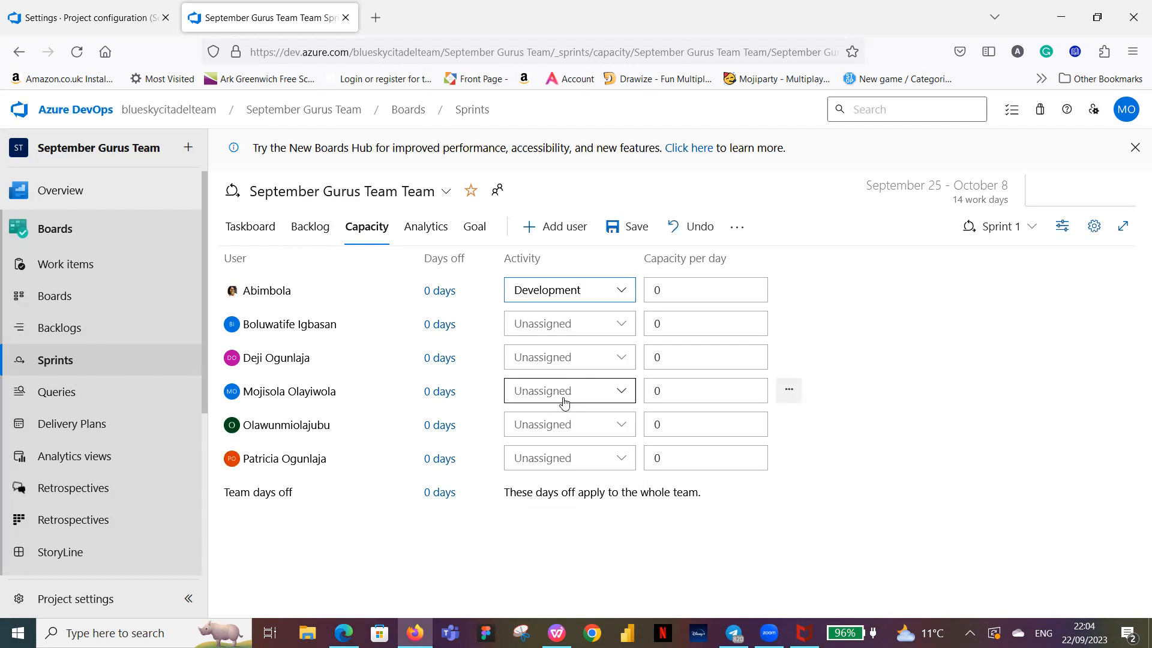
click(624, 326)
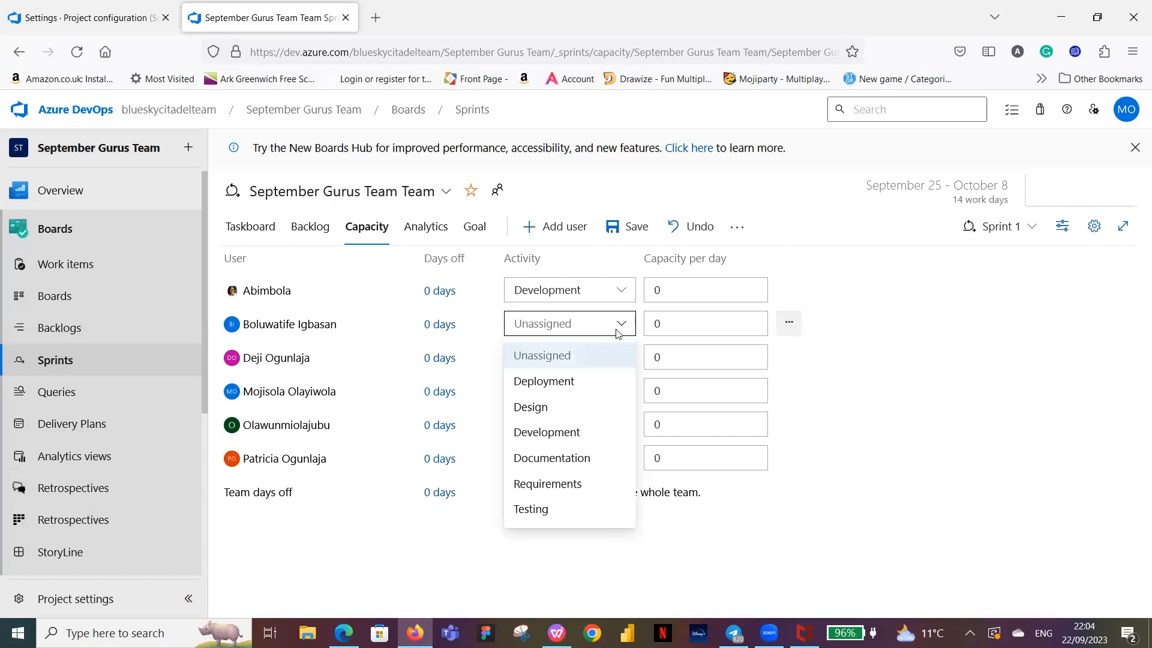
click(567, 486)
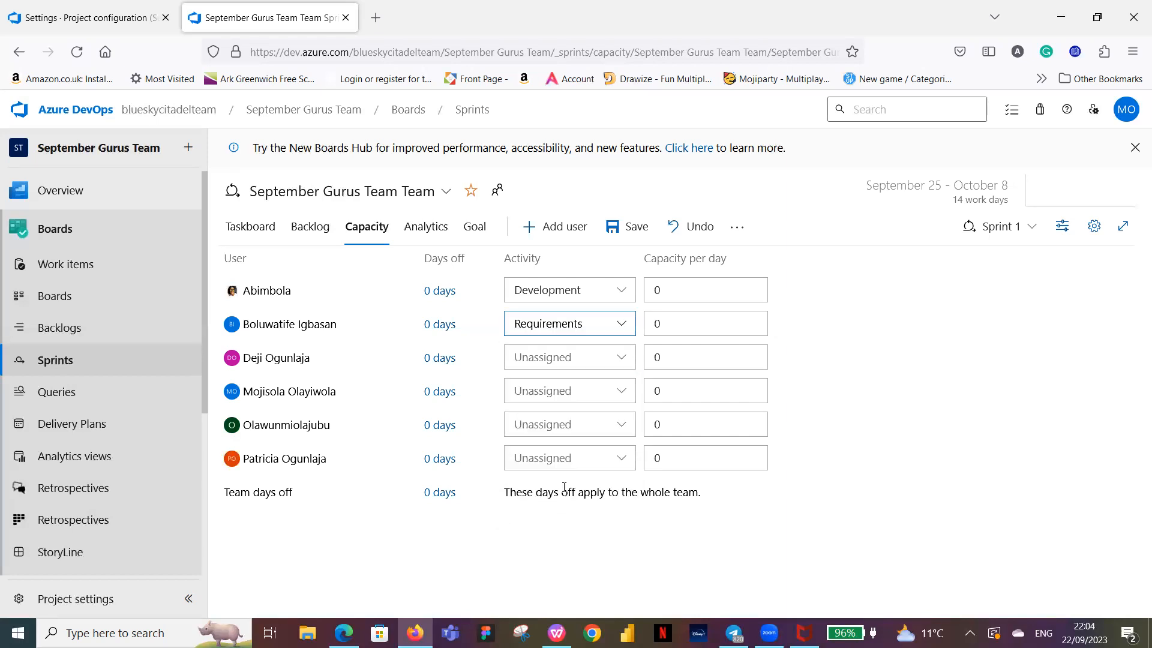
Assign the Documentation activity to the third and fourth team members in the capacity plan.
click(623, 359)
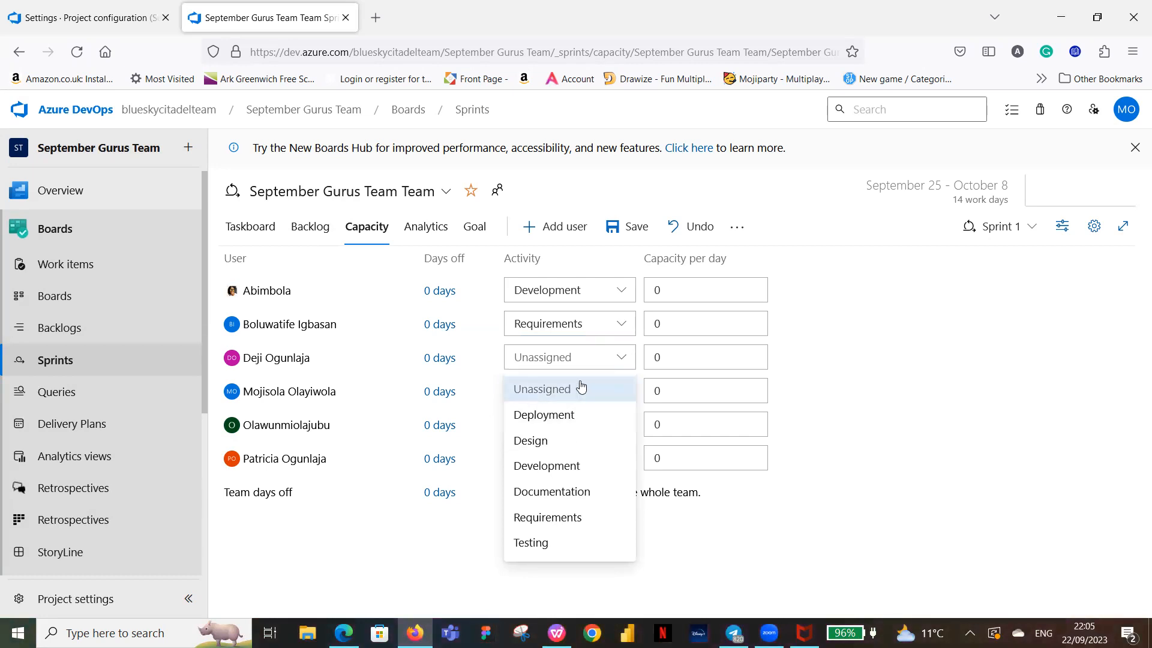
click(557, 492)
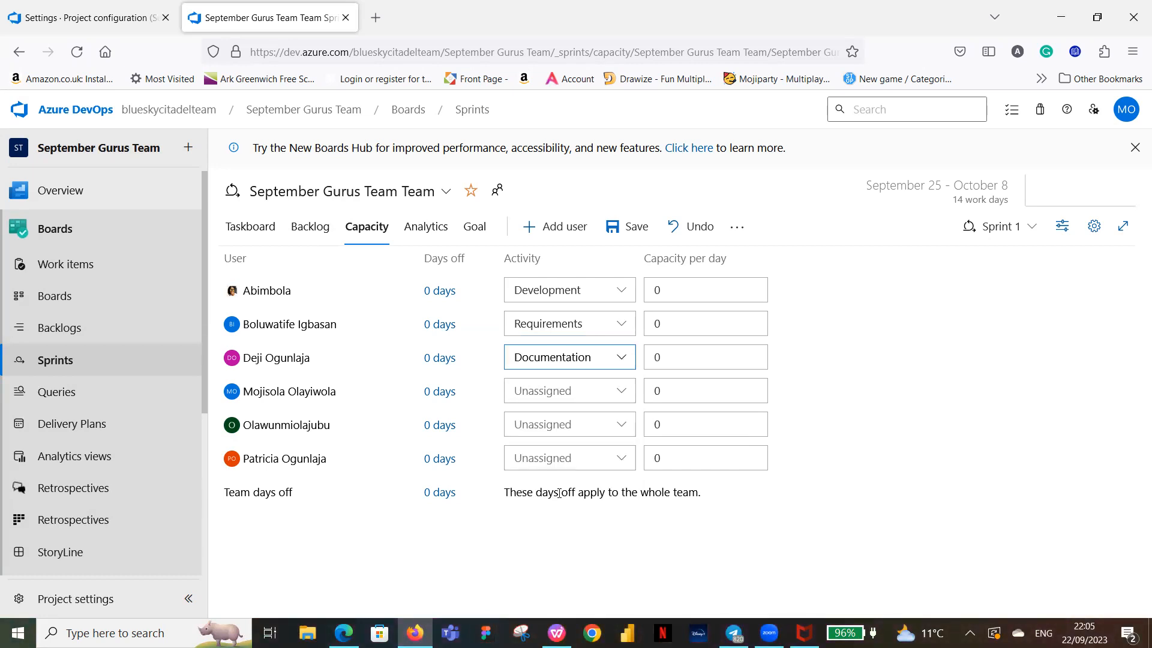
click(622, 392)
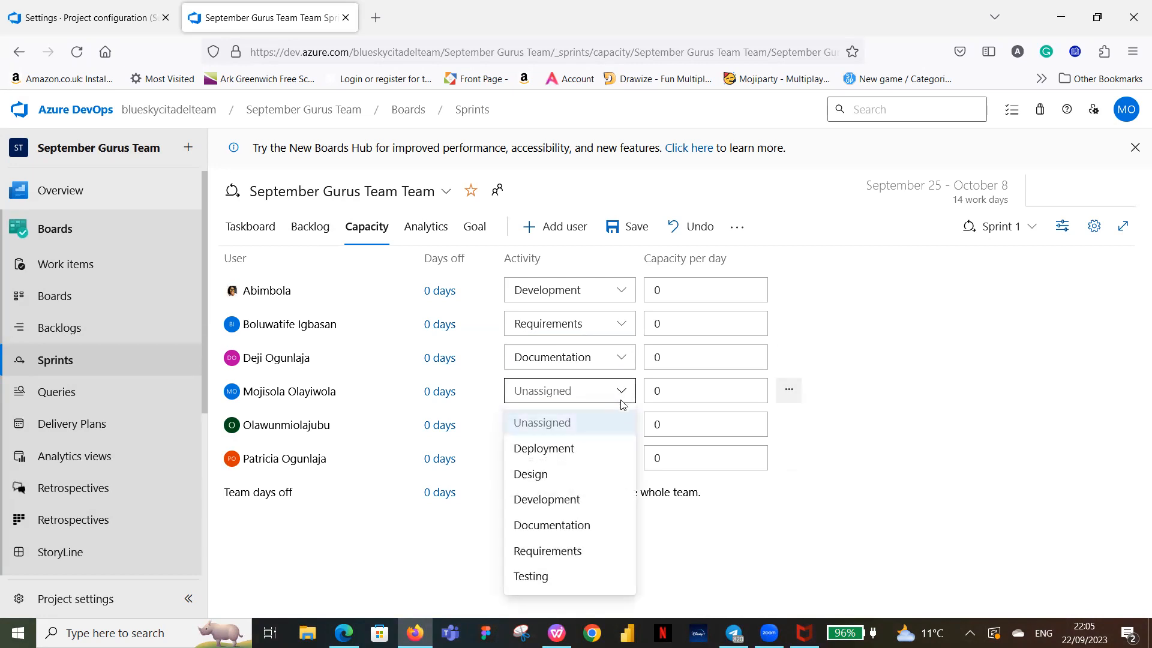
click(540, 528)
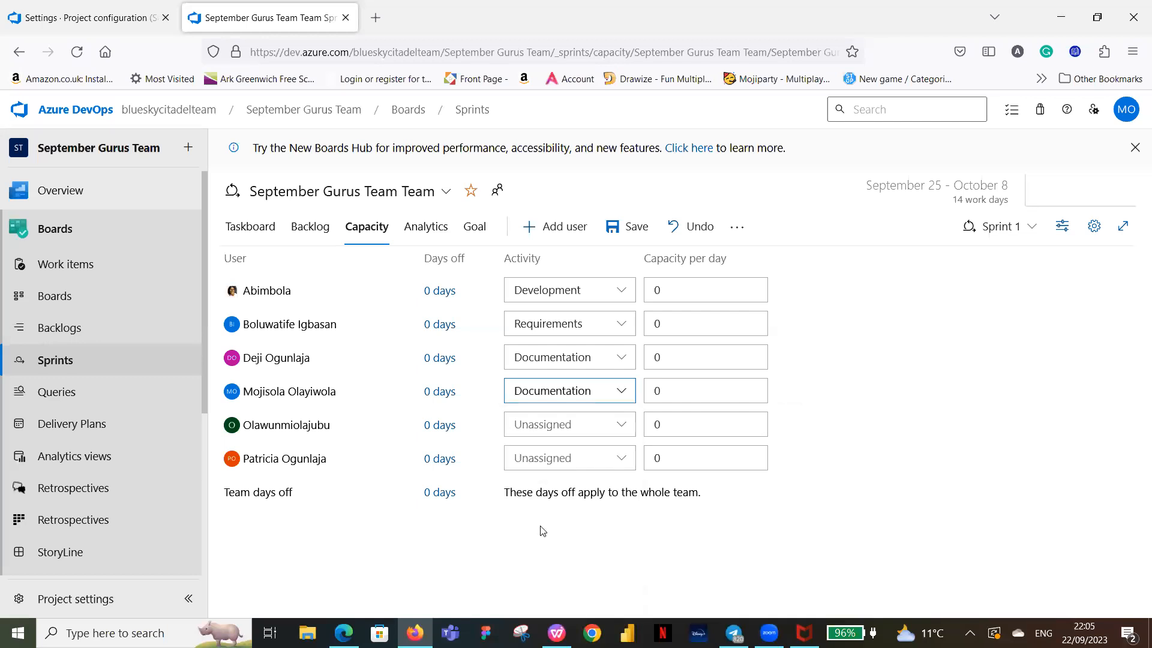
Assign the Testing activity to the fifth and sixth team members in the capacity plan.
click(621, 425)
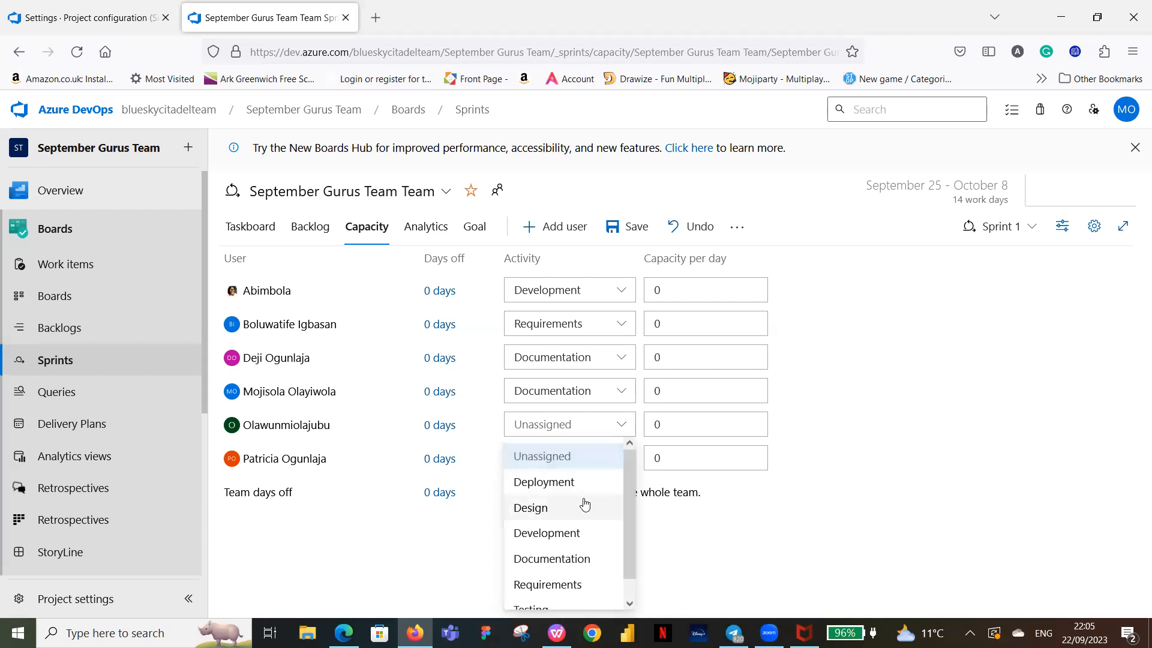
scroll(585, 504, down, 1)
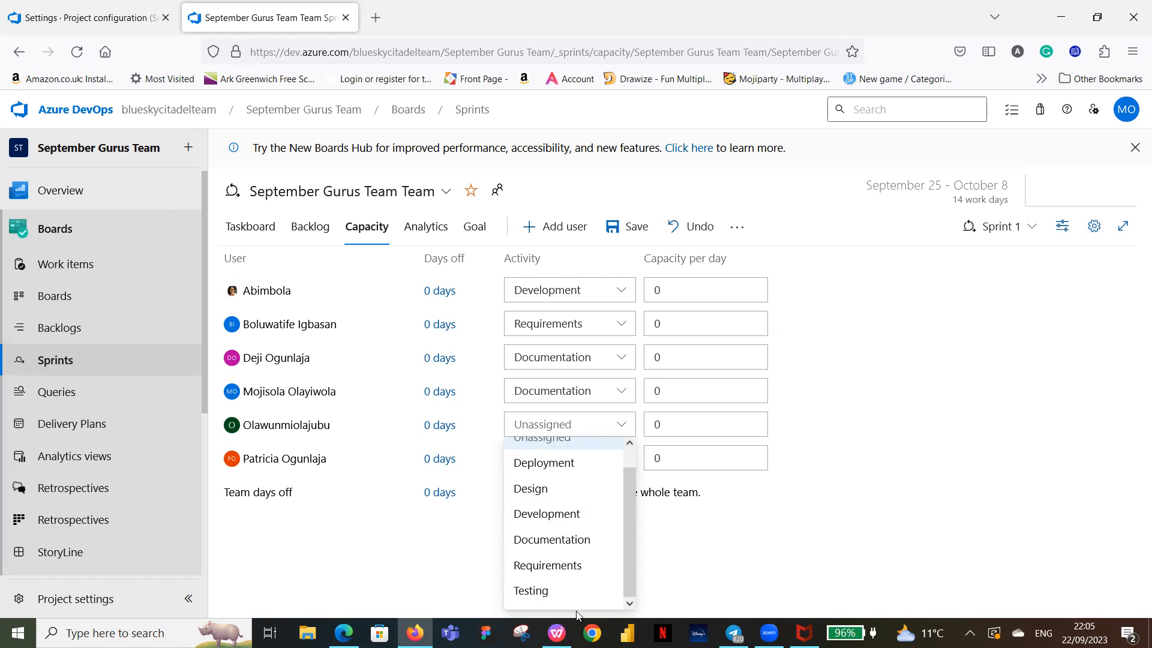
click(562, 592)
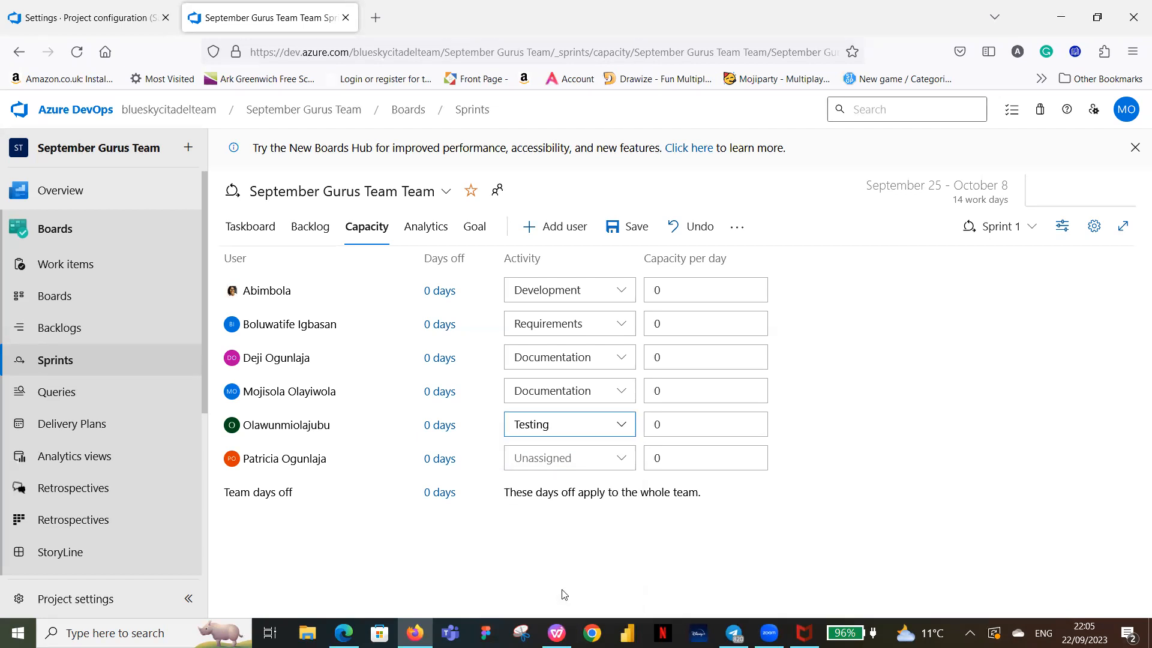
click(621, 459)
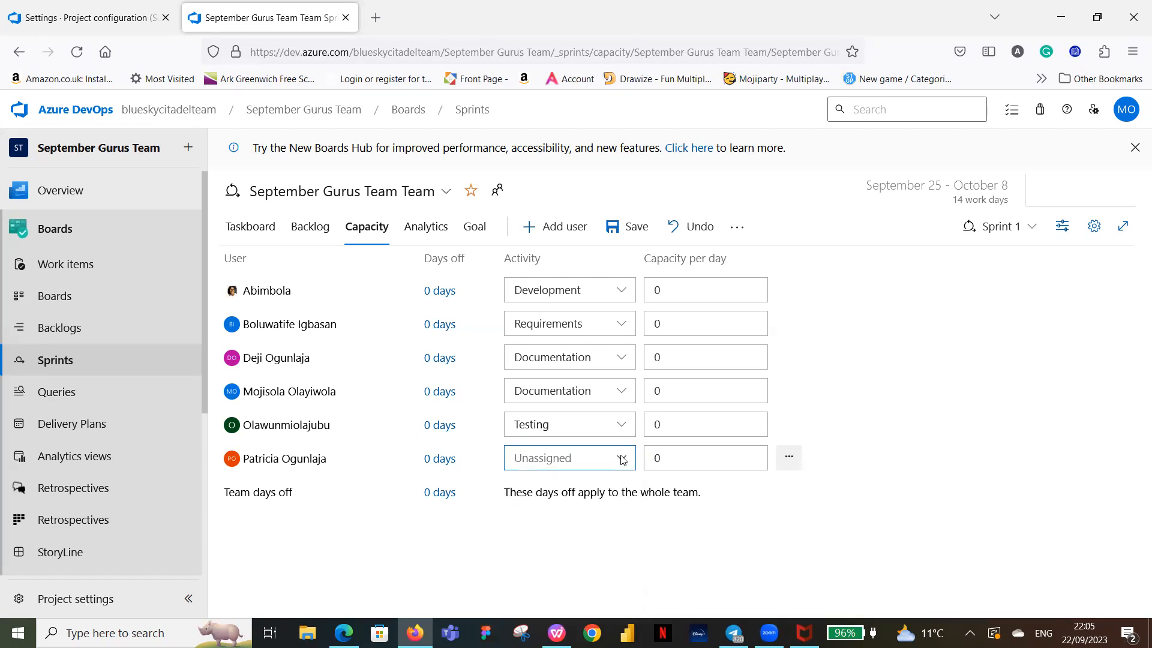
scroll(570, 513, down, 2)
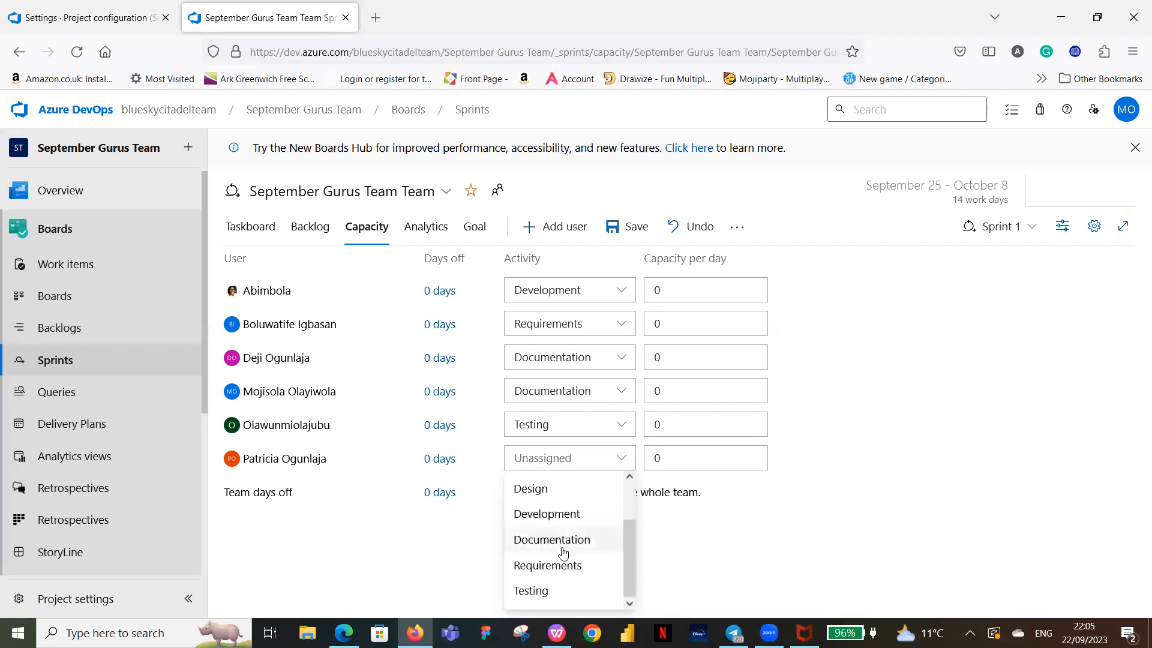
click(529, 593)
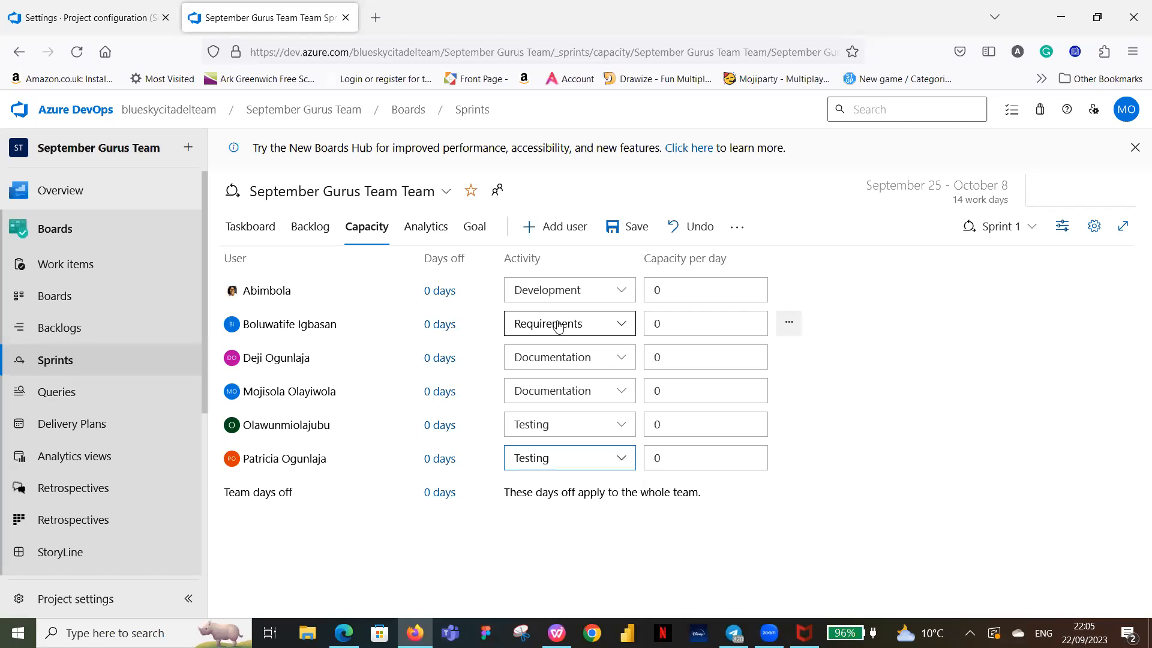
Give the first team member days off from 9/25/2023 to 9/26/2023.
click(439, 293)
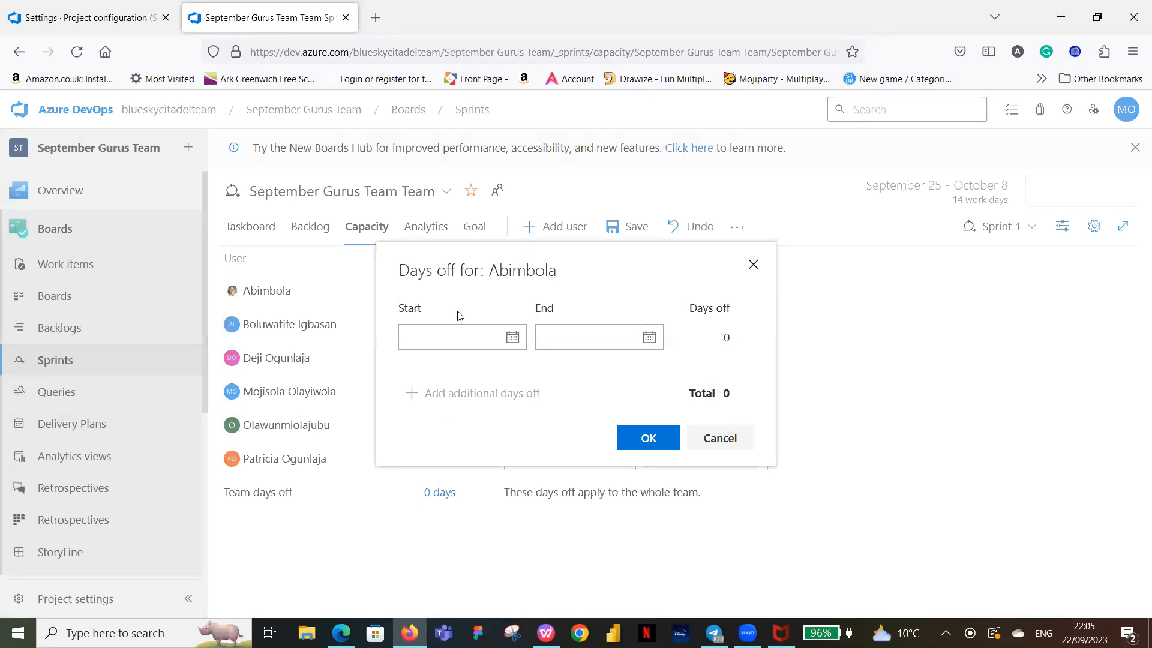
click(512, 338)
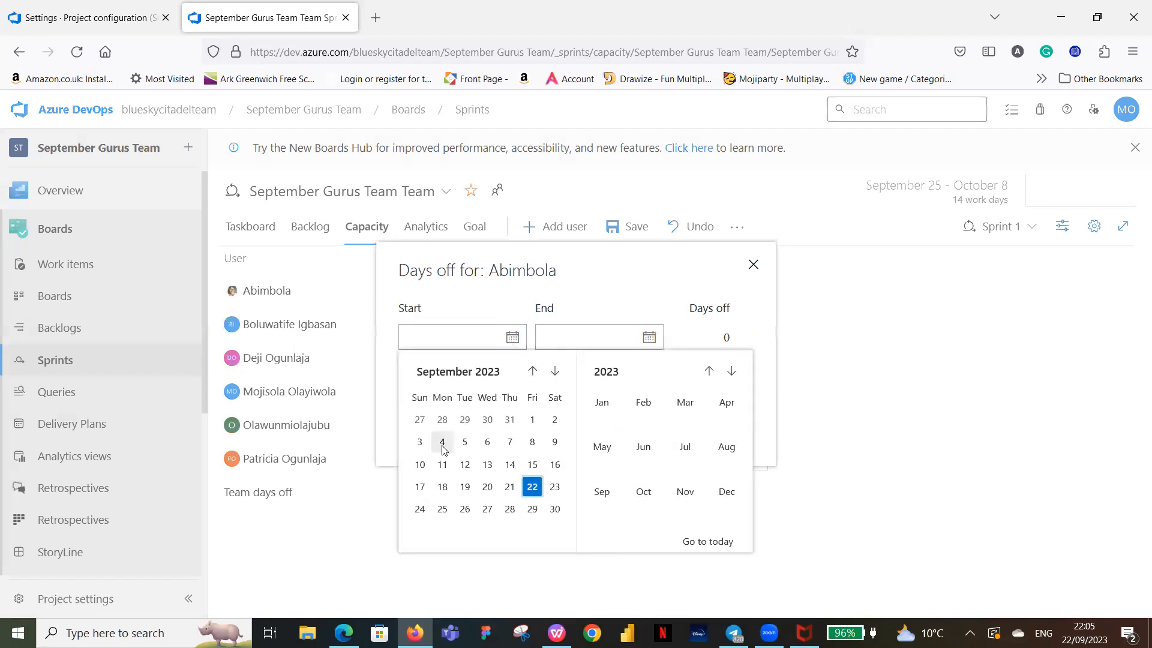
click(442, 511)
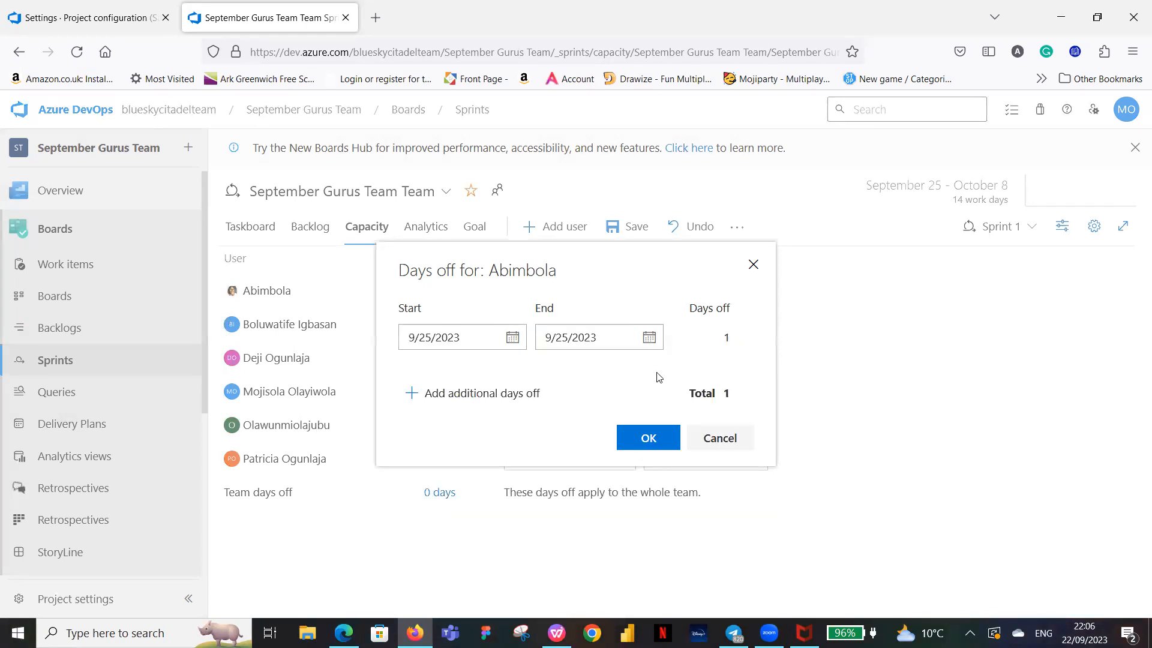
click(650, 338)
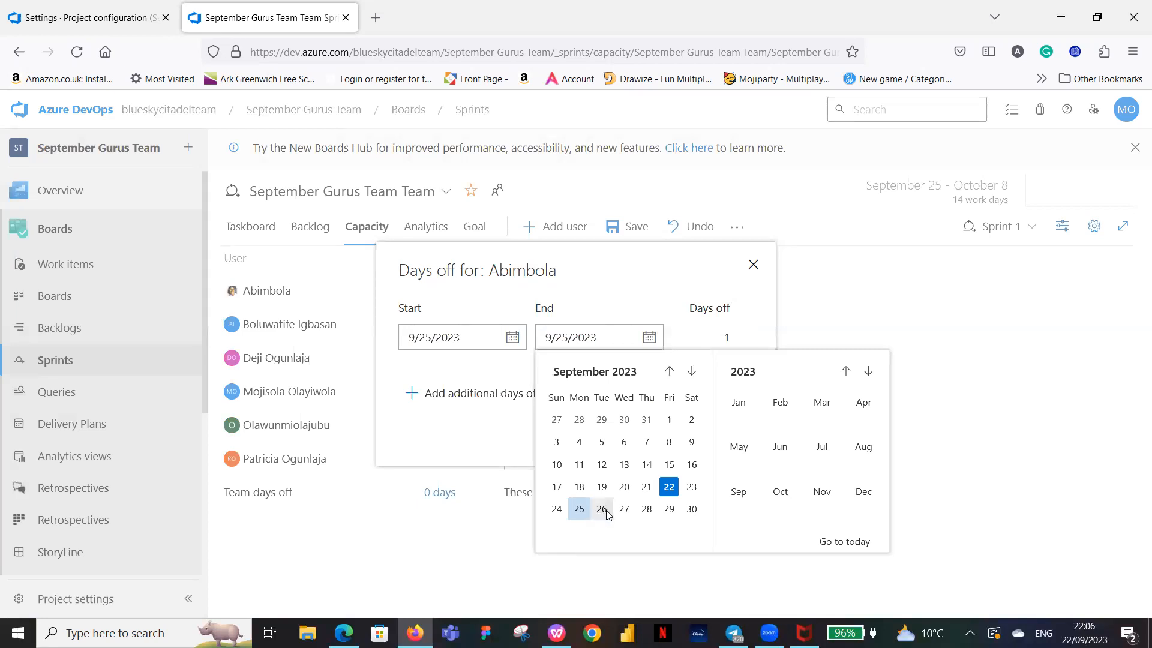
click(605, 512)
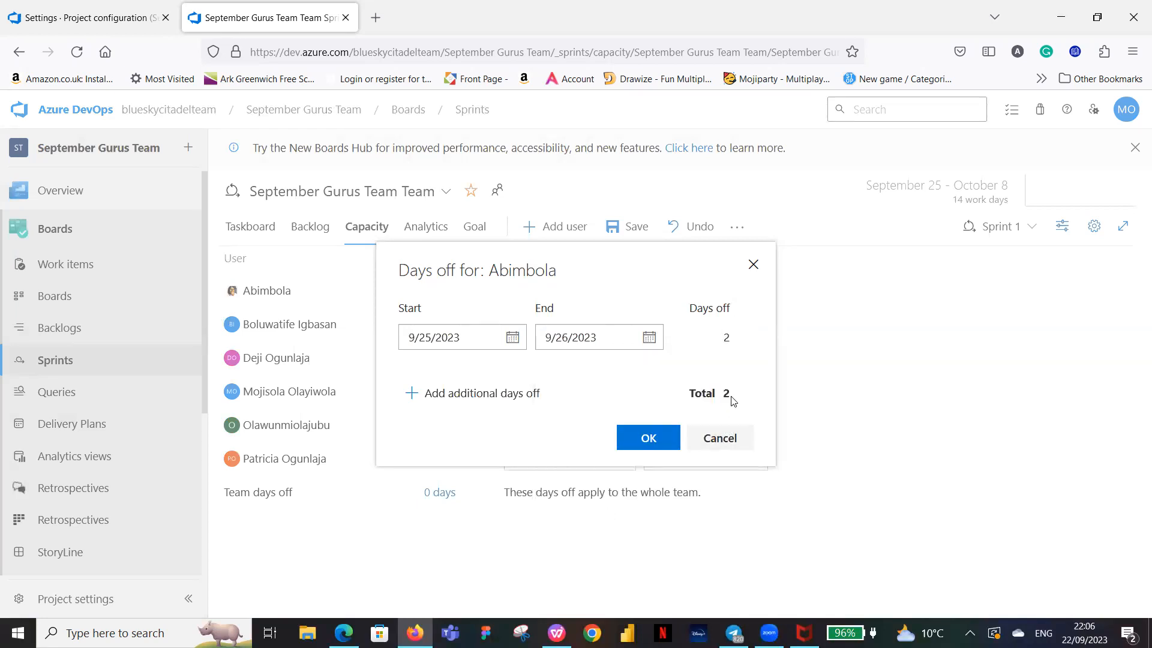
click(651, 440)
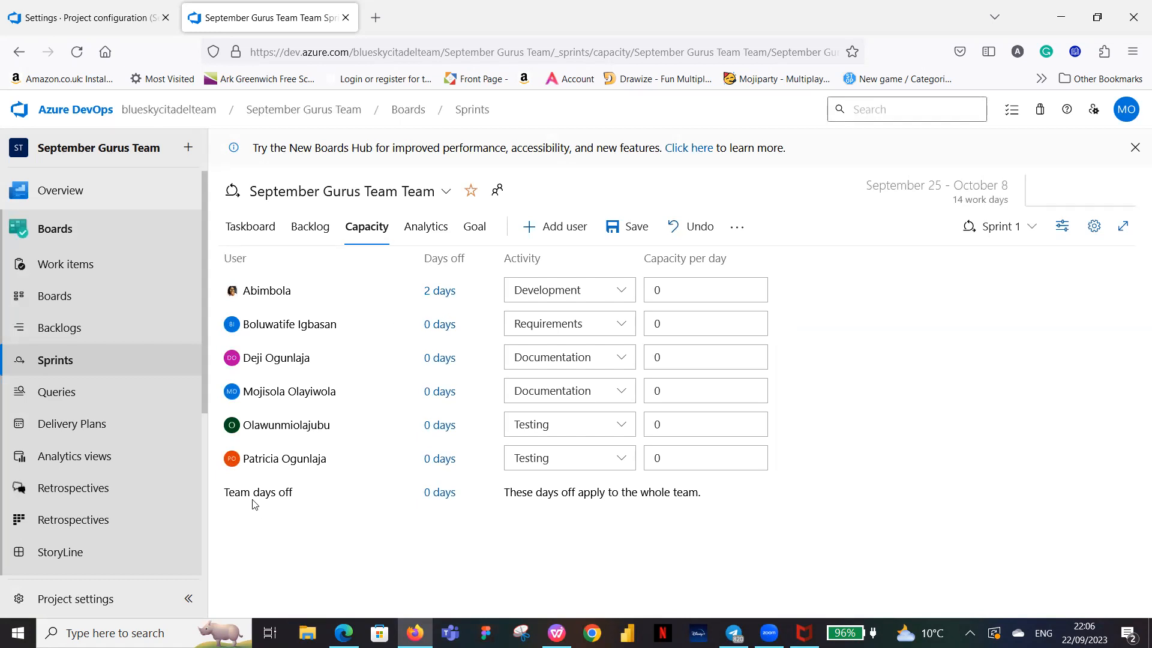
Save Sprint 1's capacity plan without adding days off for the entire team, and open the sprint's taskboard.
click(441, 492)
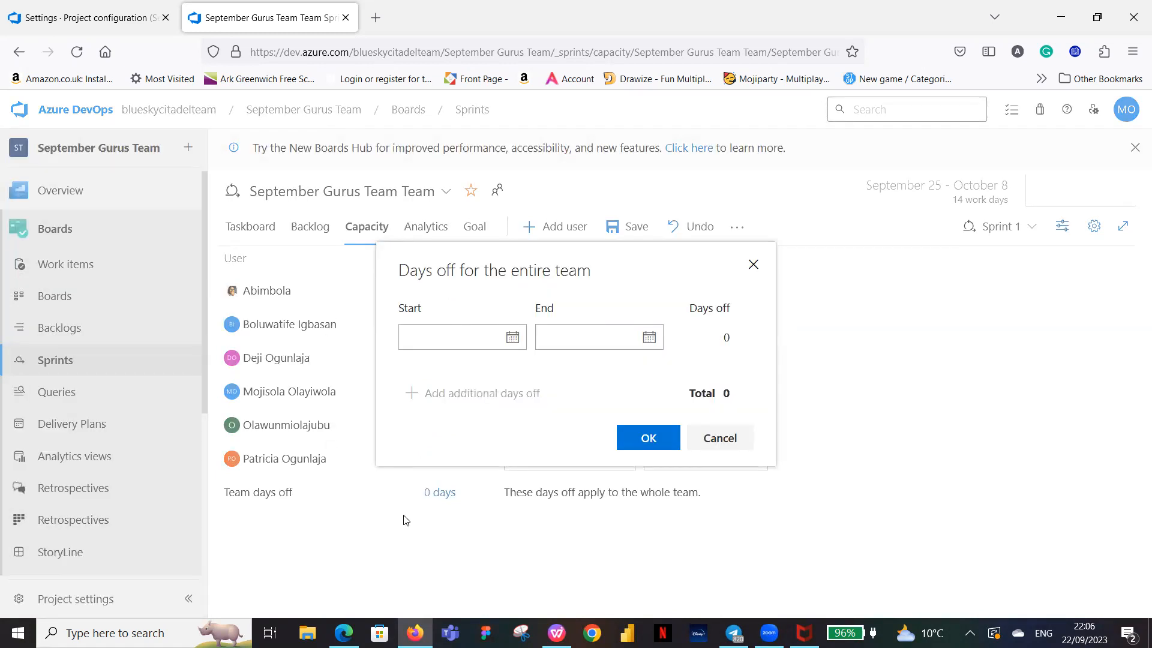
click(721, 438)
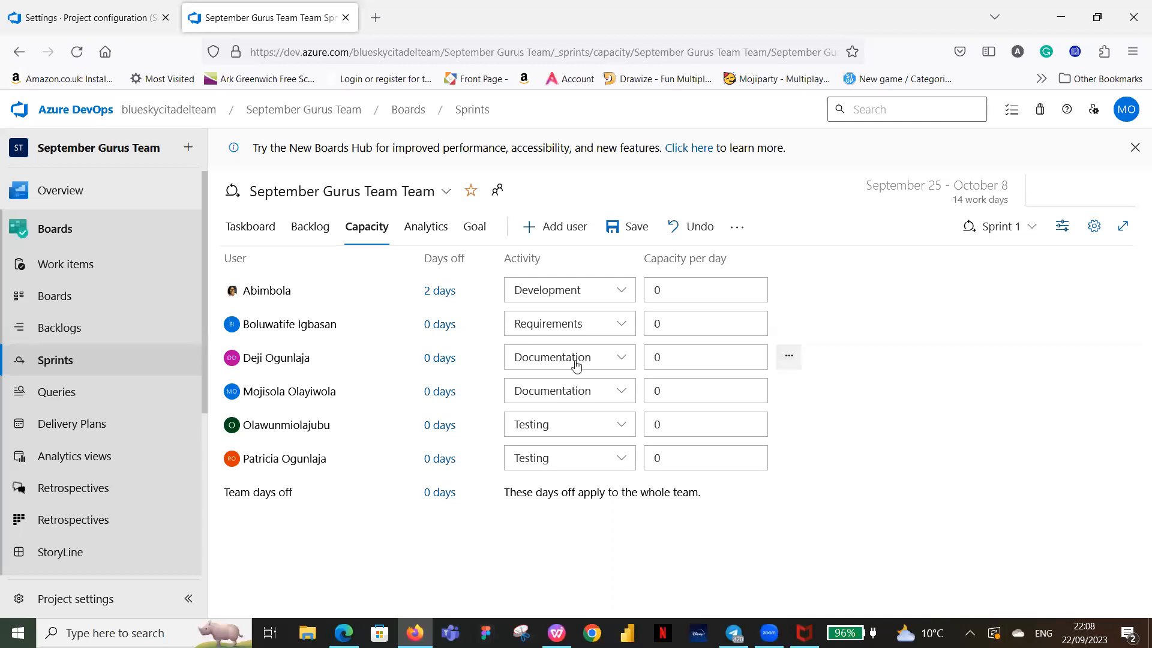
click(641, 228)
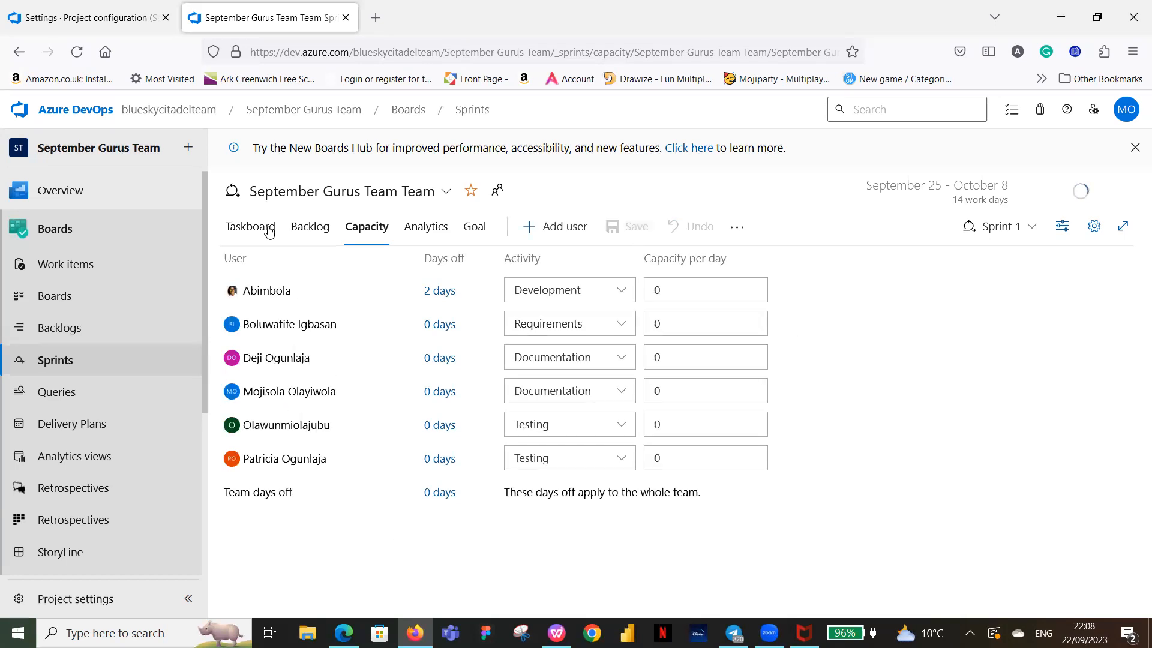
click(248, 227)
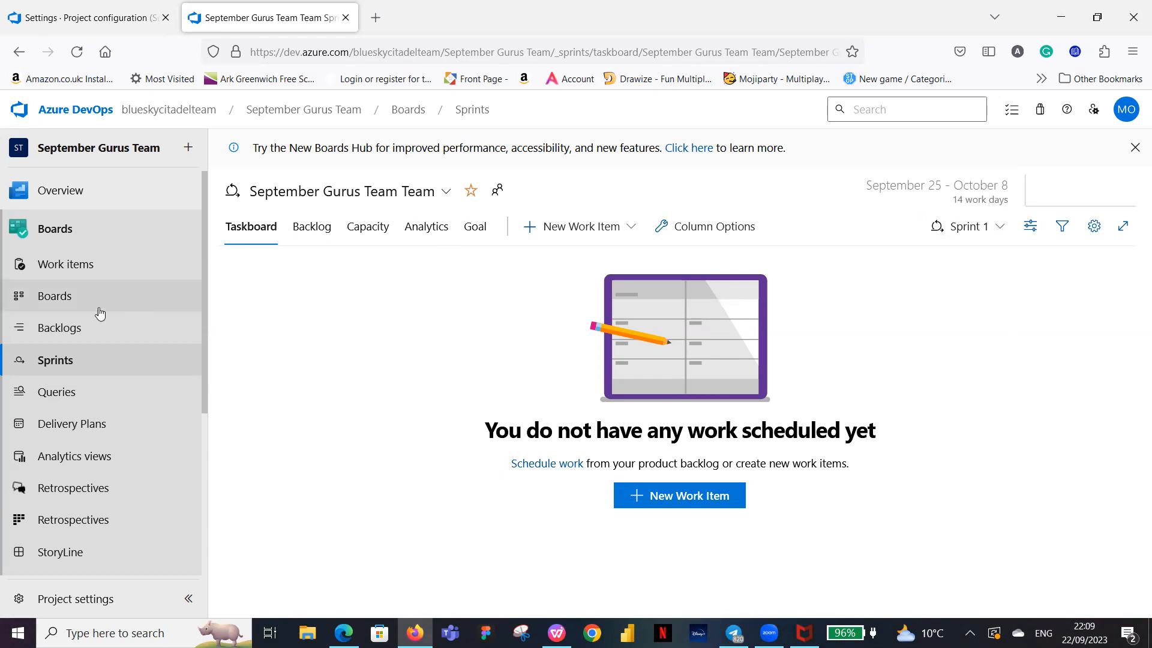
On the team's board, move the Logo and About Us cards from New to Approved.
click(68, 301)
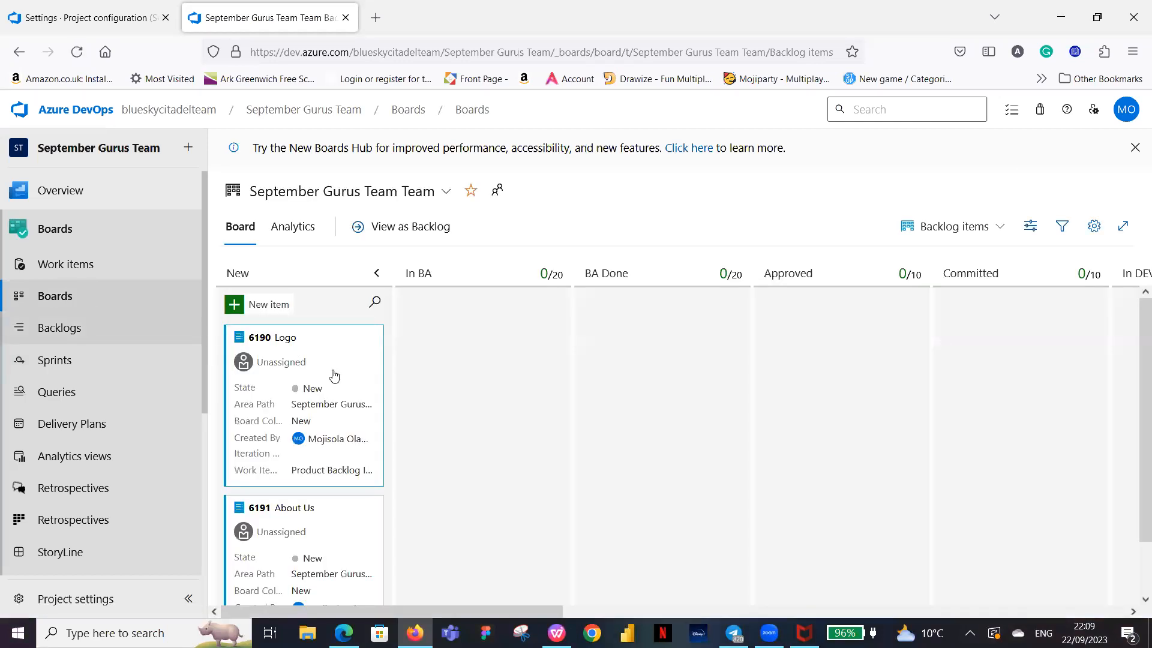
drag(319, 341, 829, 314)
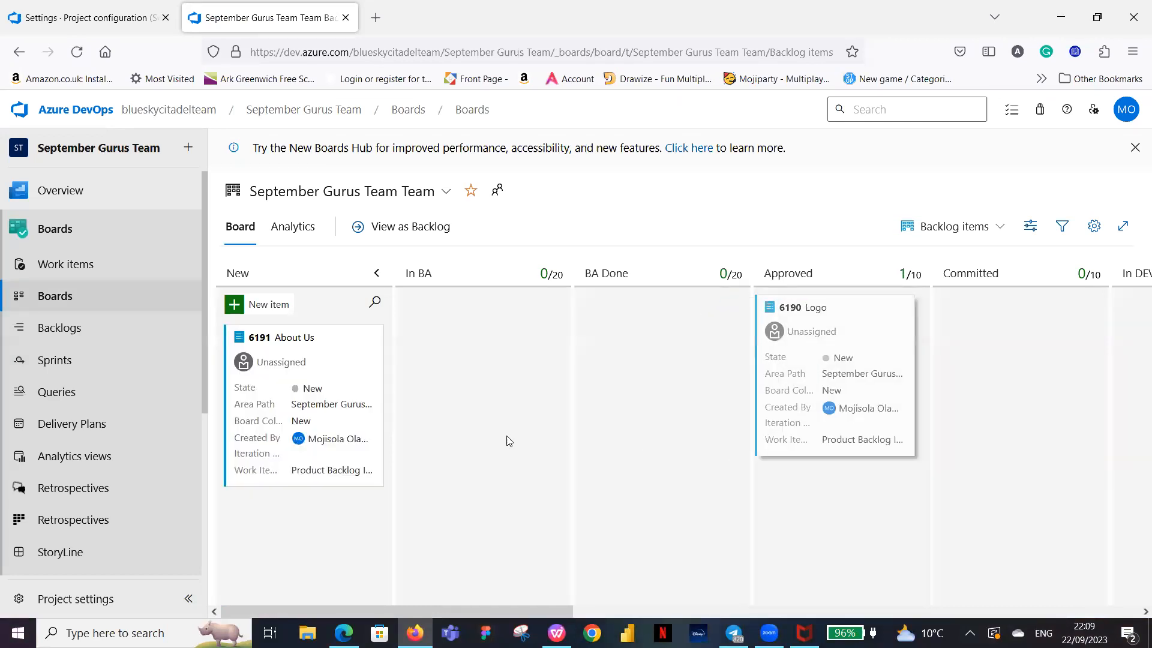
drag(337, 338, 885, 504)
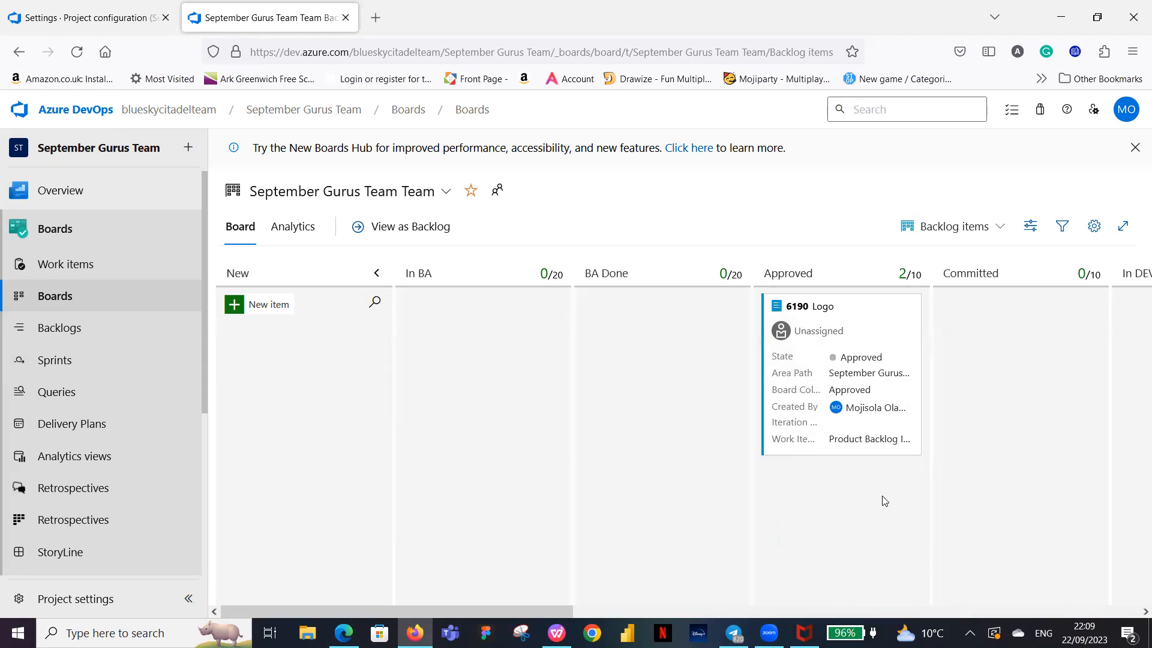
scroll(564, 420, down, 1)
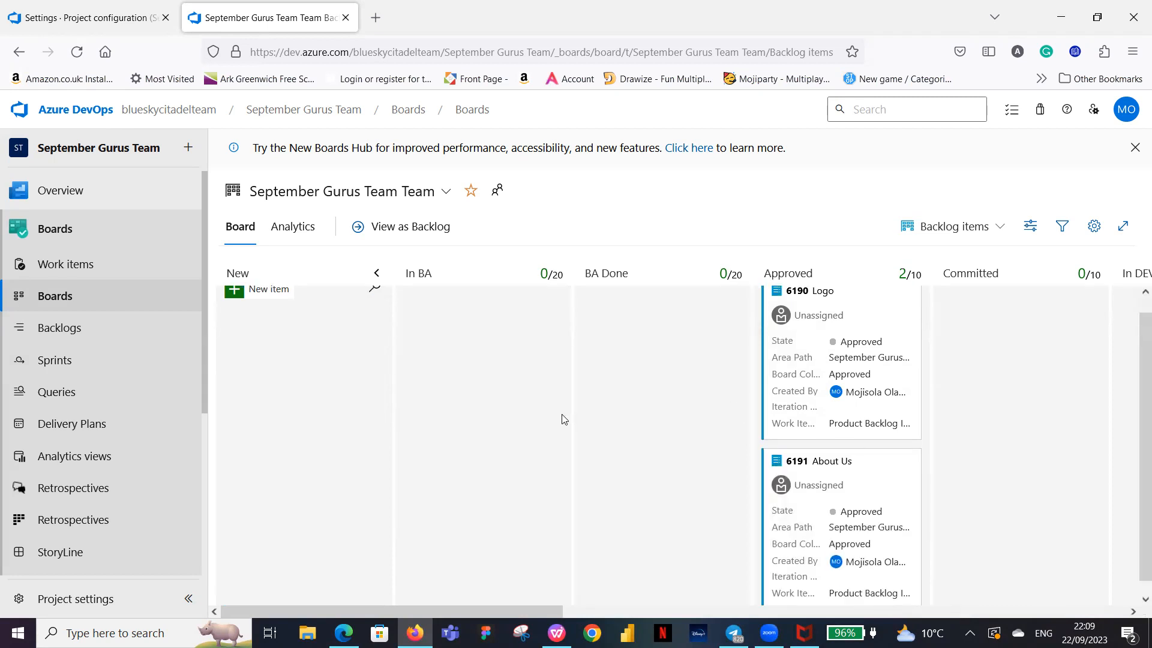
scroll(565, 420, up, 1)
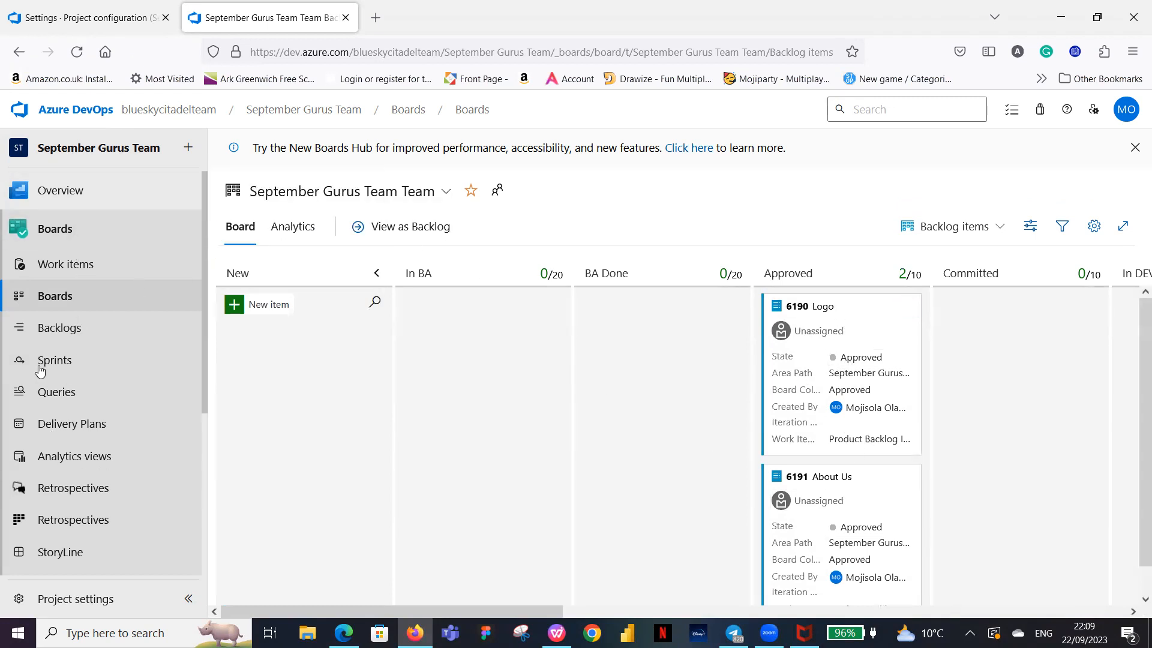
Start a new work item query and look through the values offered for its Work Item Type filter.
click(67, 397)
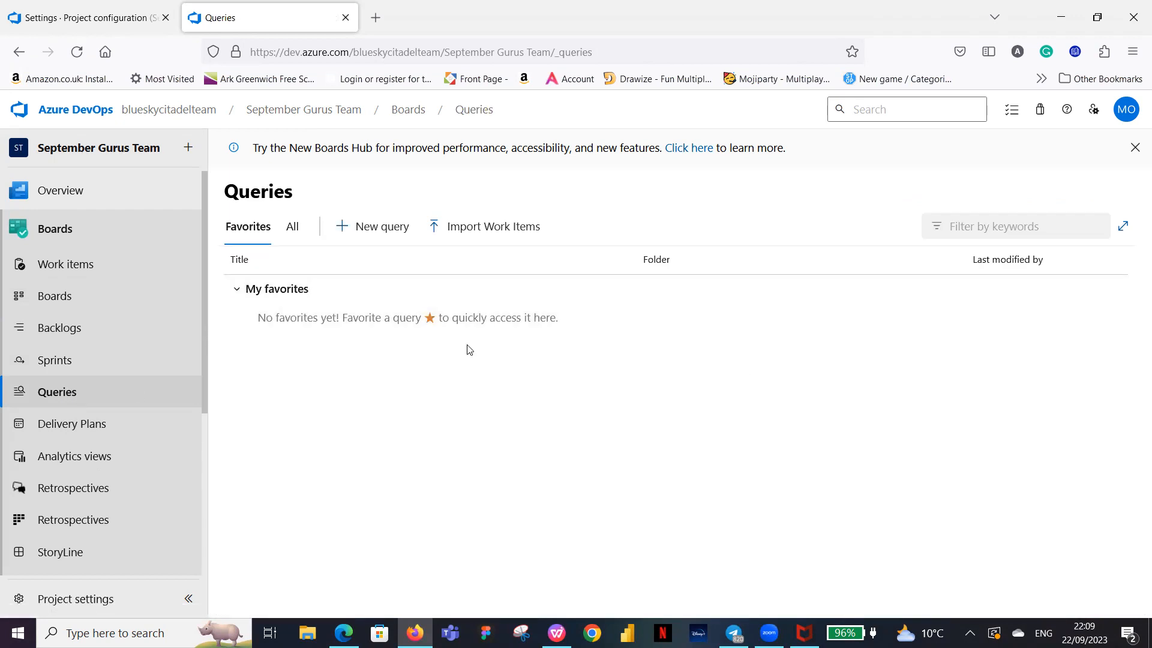
click(376, 231)
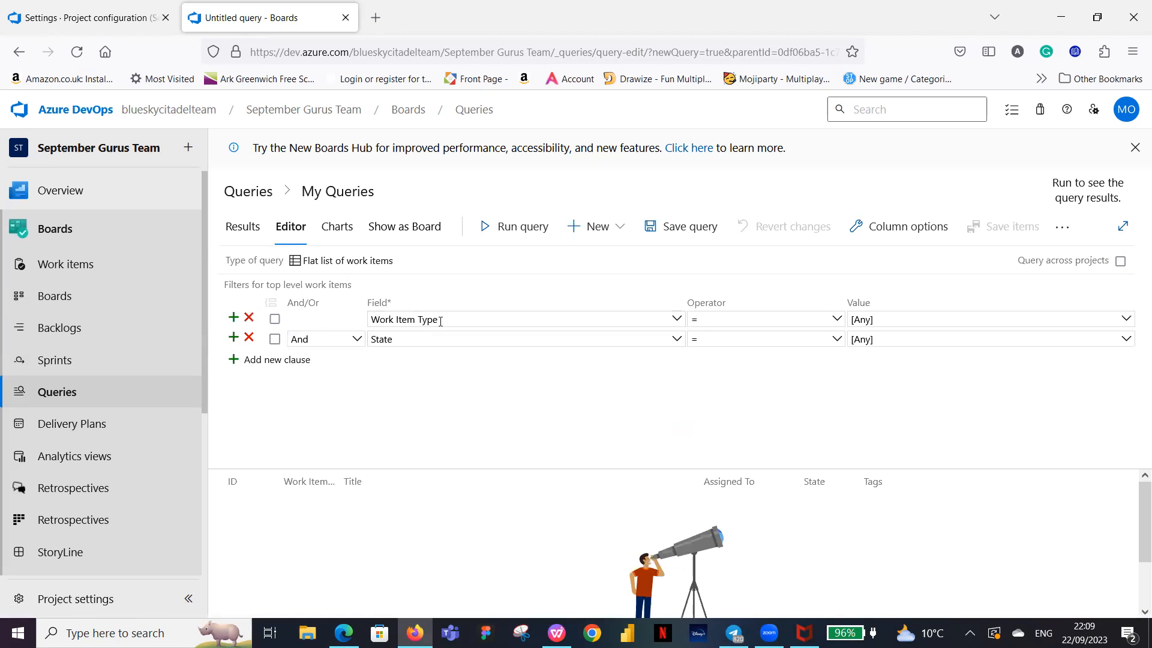
click(1126, 322)
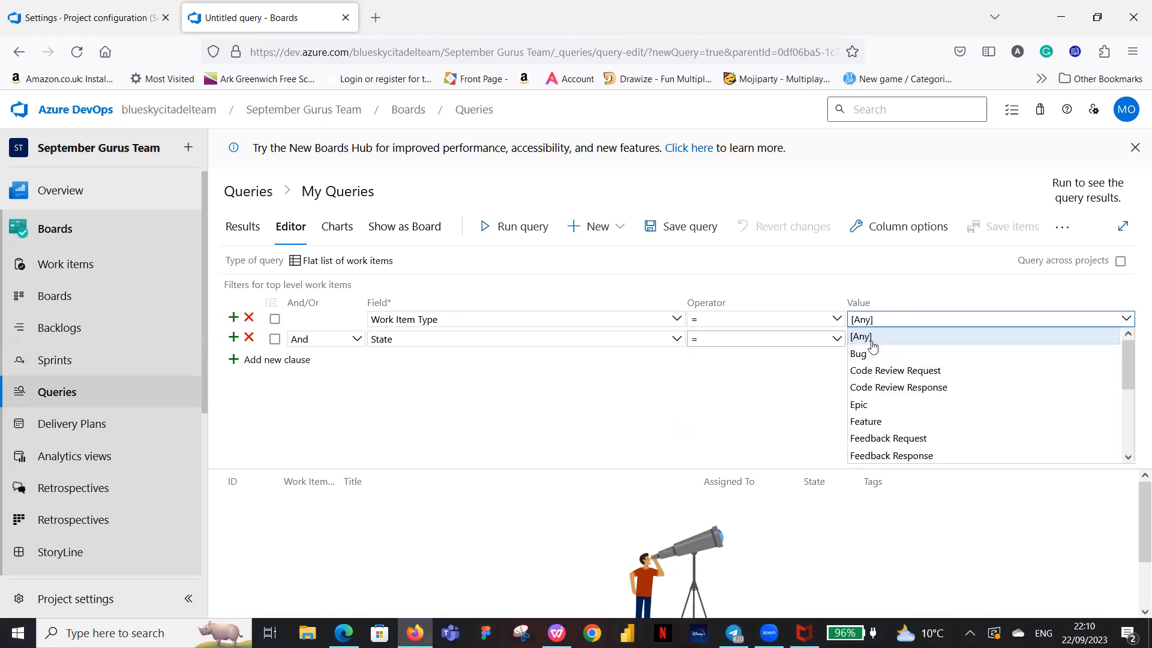
click(751, 413)
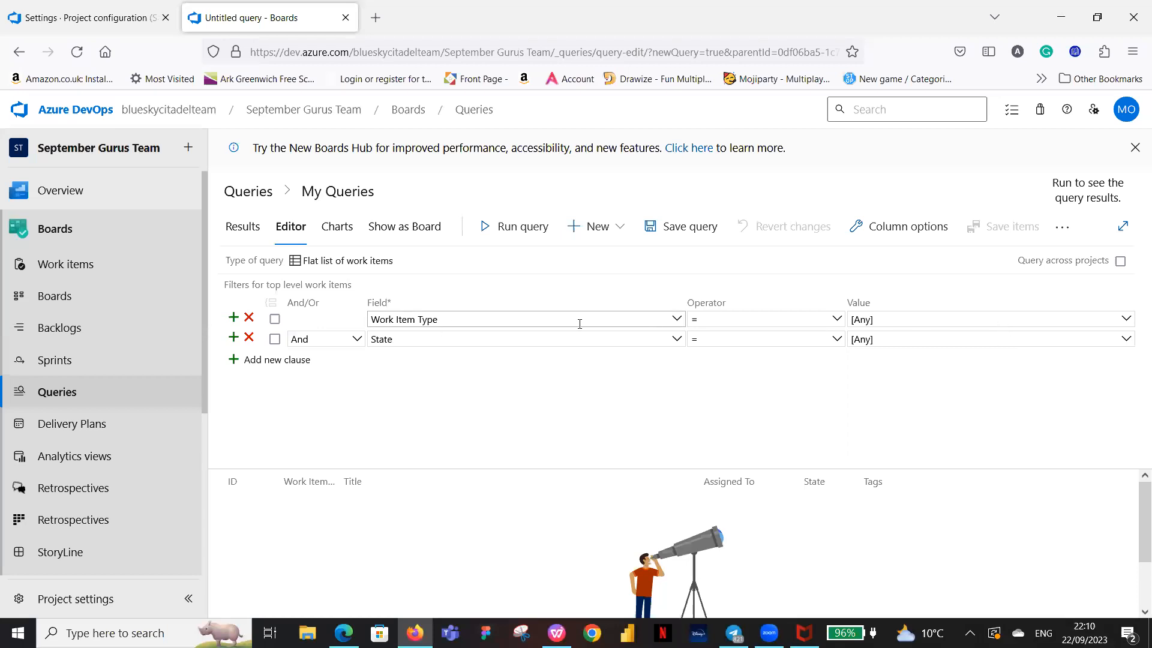
Filter the query to work item type Product Backlog Item with state Approved, and run it.
click(1127, 320)
scroll(1011, 381, down, 3)
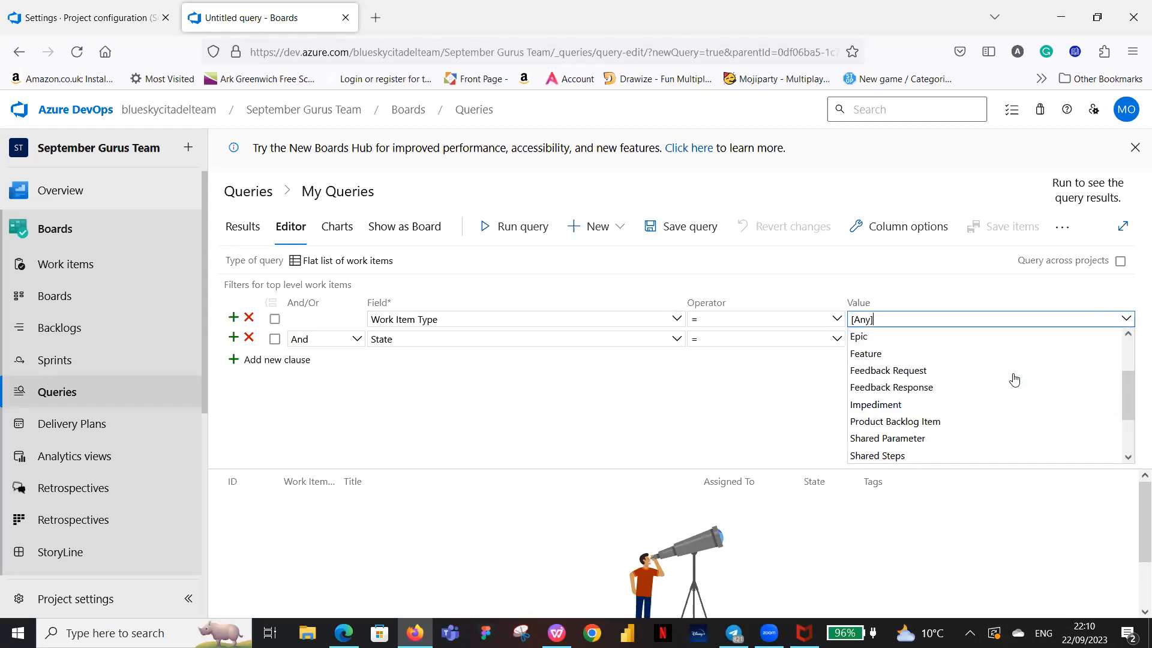
scroll(1020, 379, down, 1)
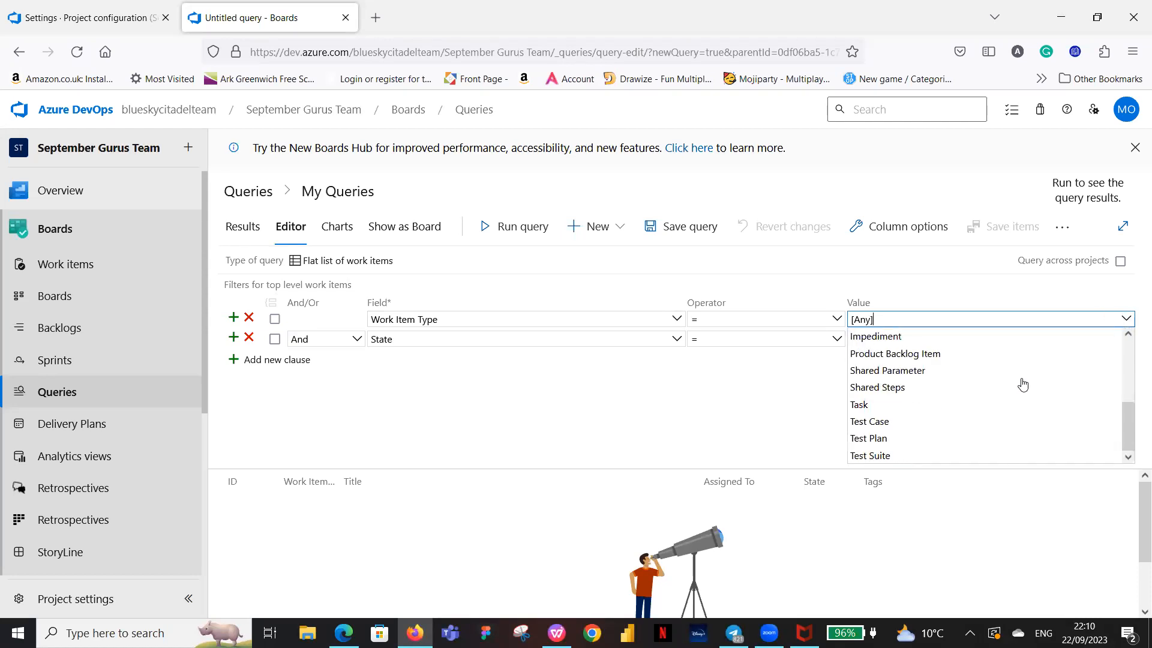
click(940, 355)
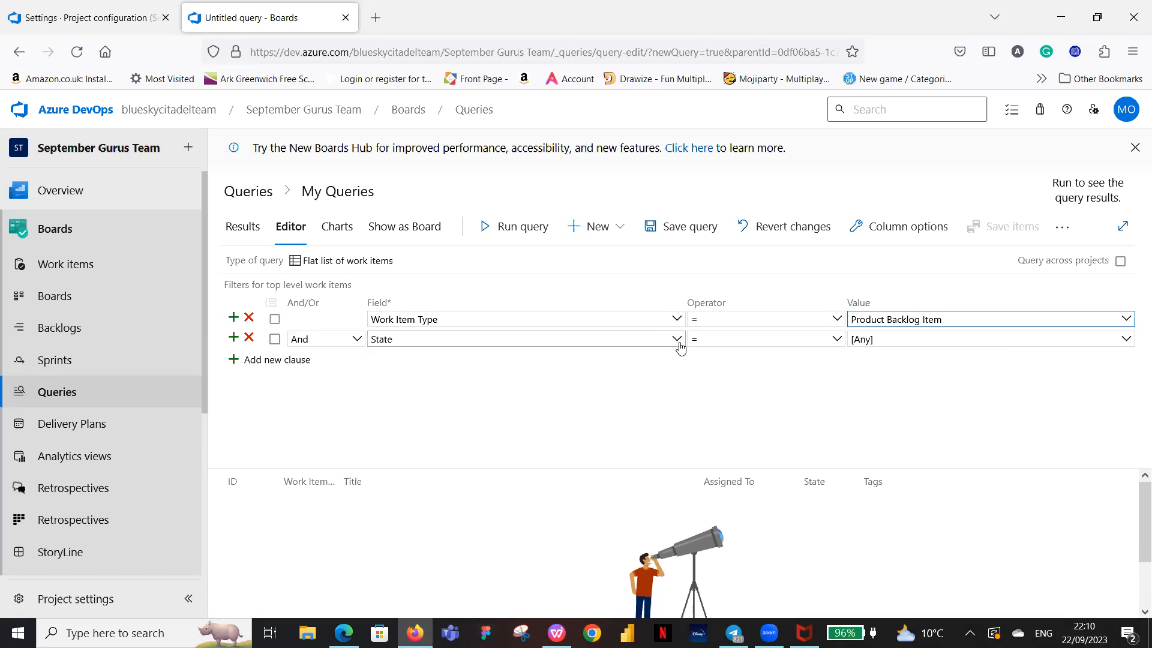
click(1129, 344)
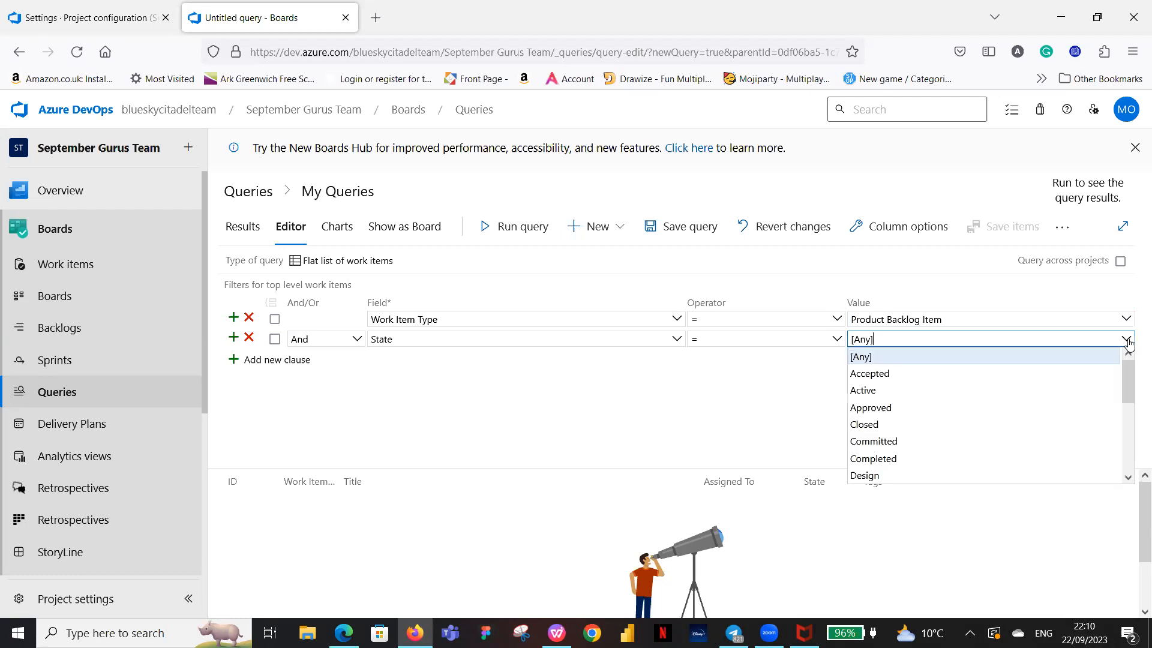
click(911, 409)
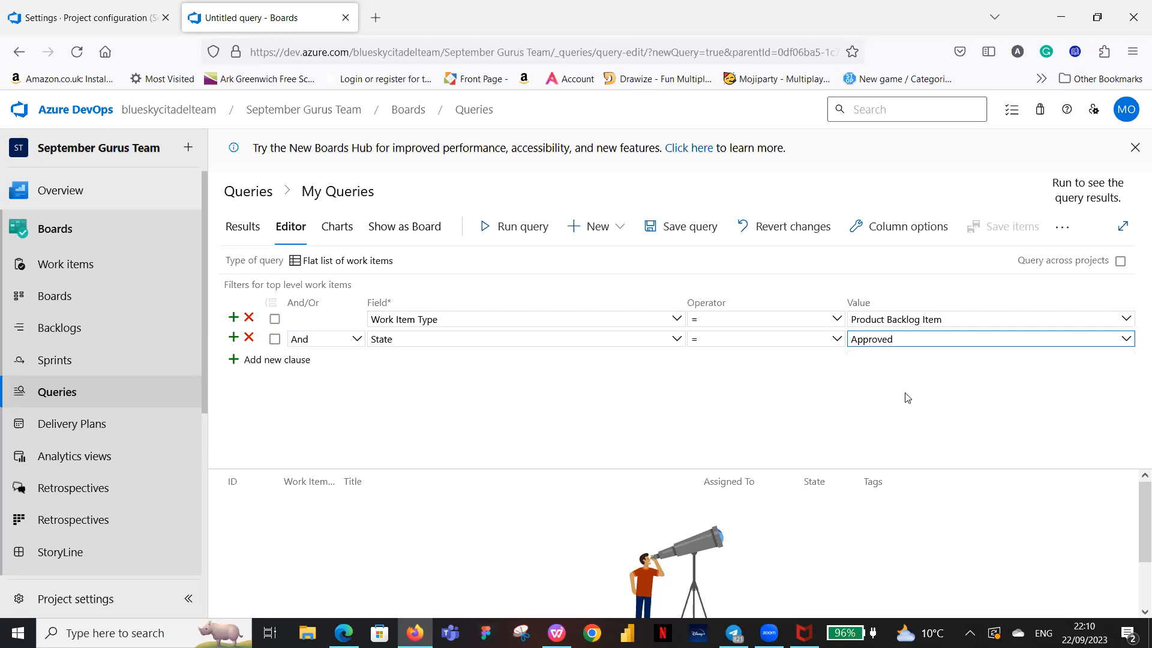
click(506, 231)
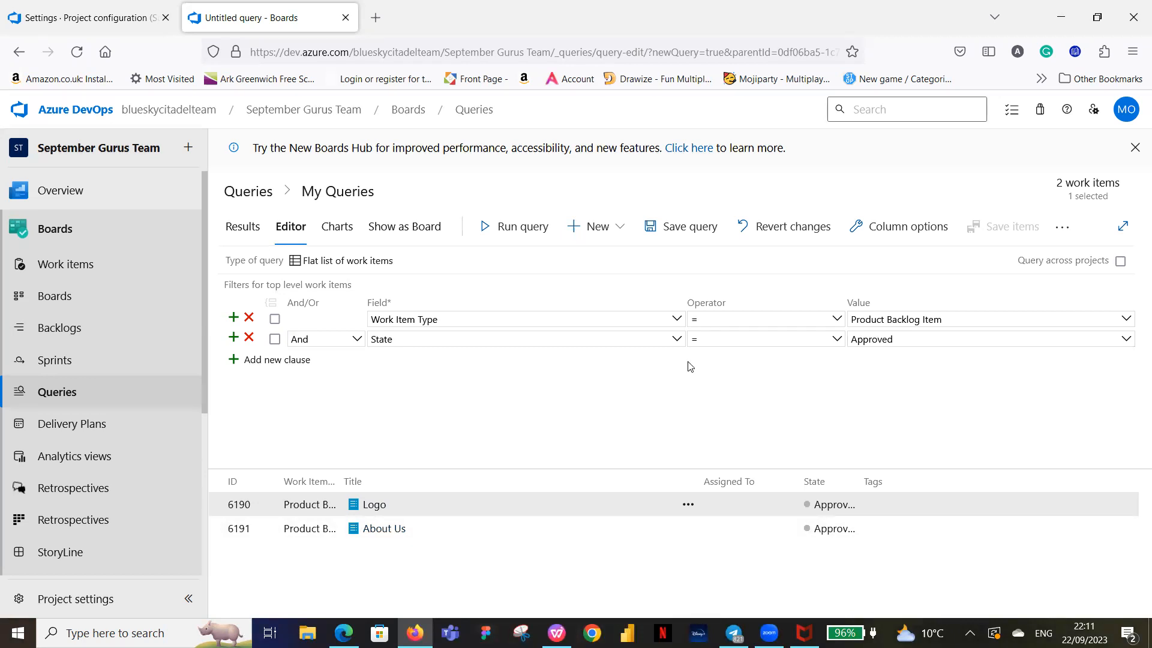
Change the State filter to New and run the query.
click(1124, 339)
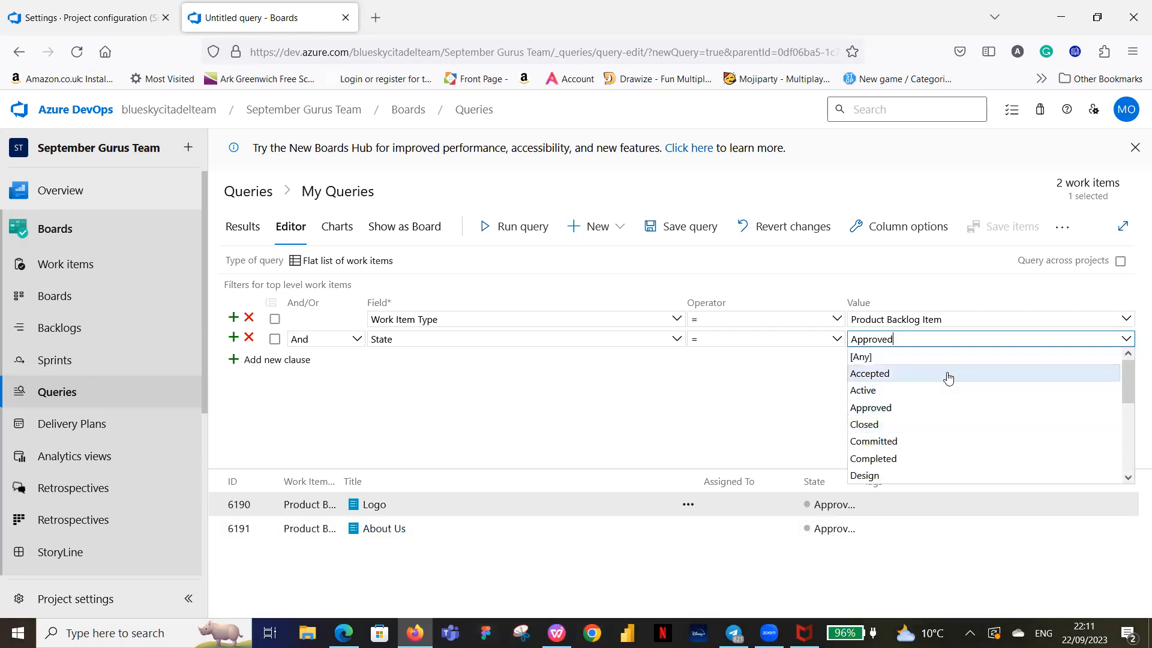
scroll(954, 387, down, 2)
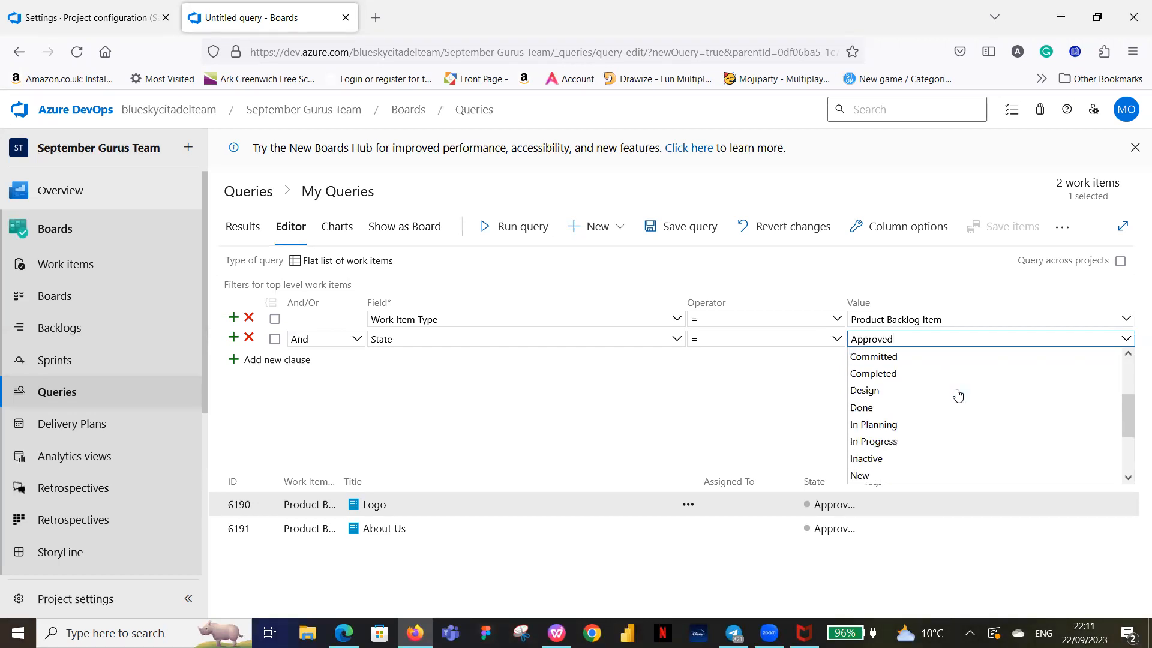
click(921, 474)
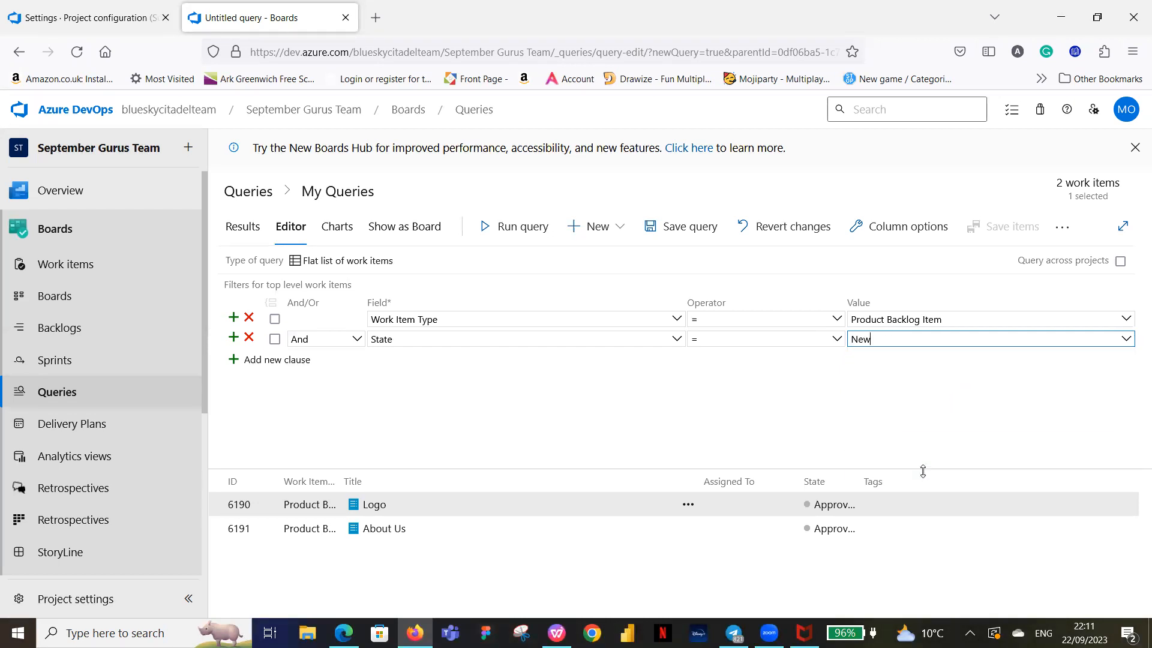
click(516, 233)
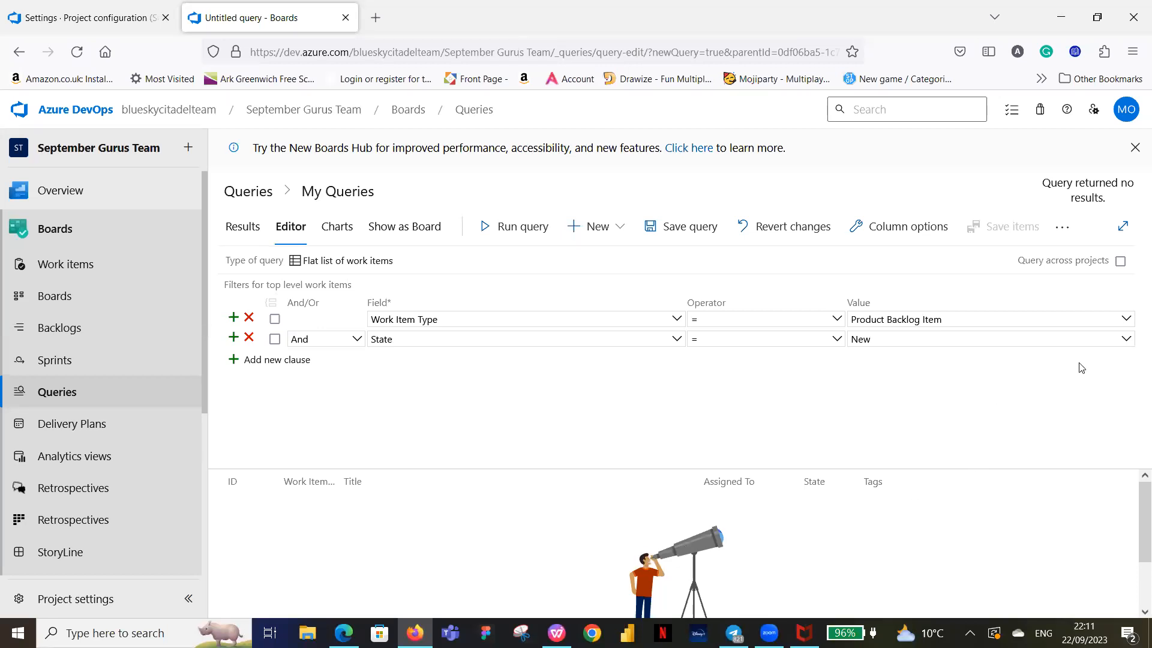
Set the State filter back to Approved and rerun the query.
click(1127, 341)
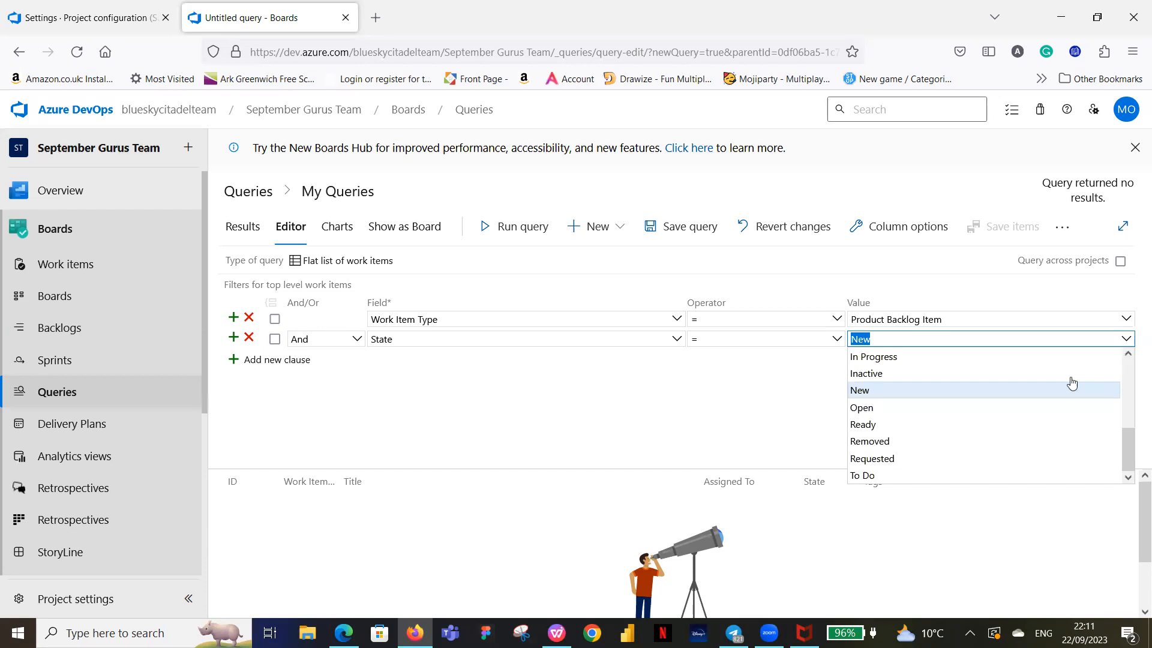
scroll(933, 453, up, 3)
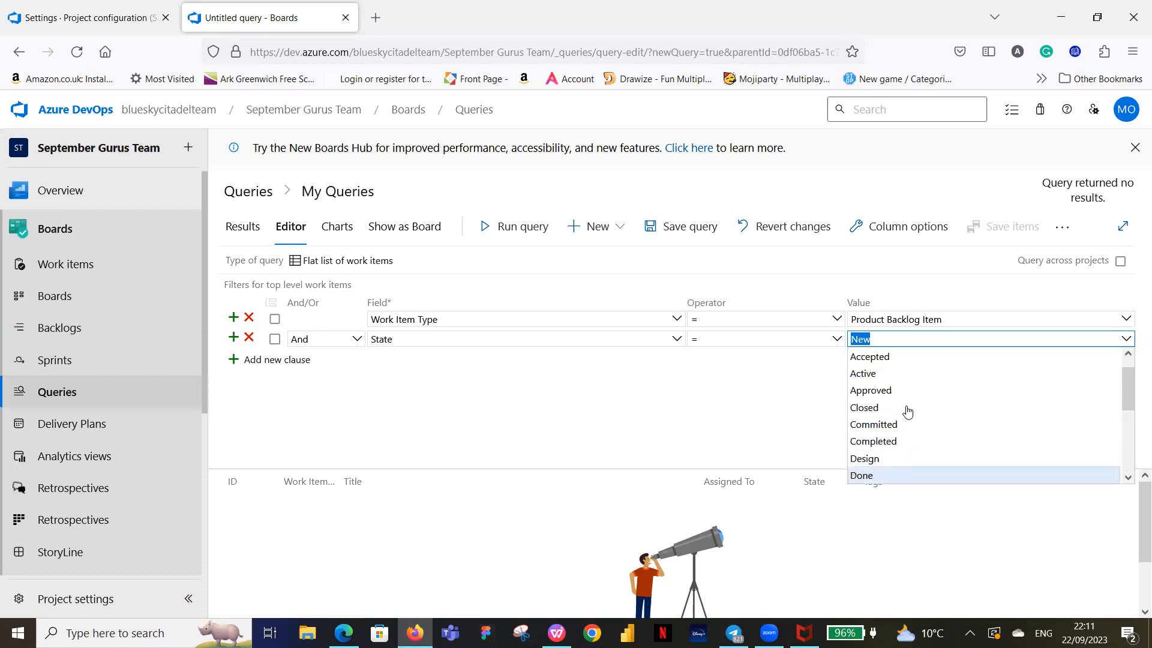
click(903, 391)
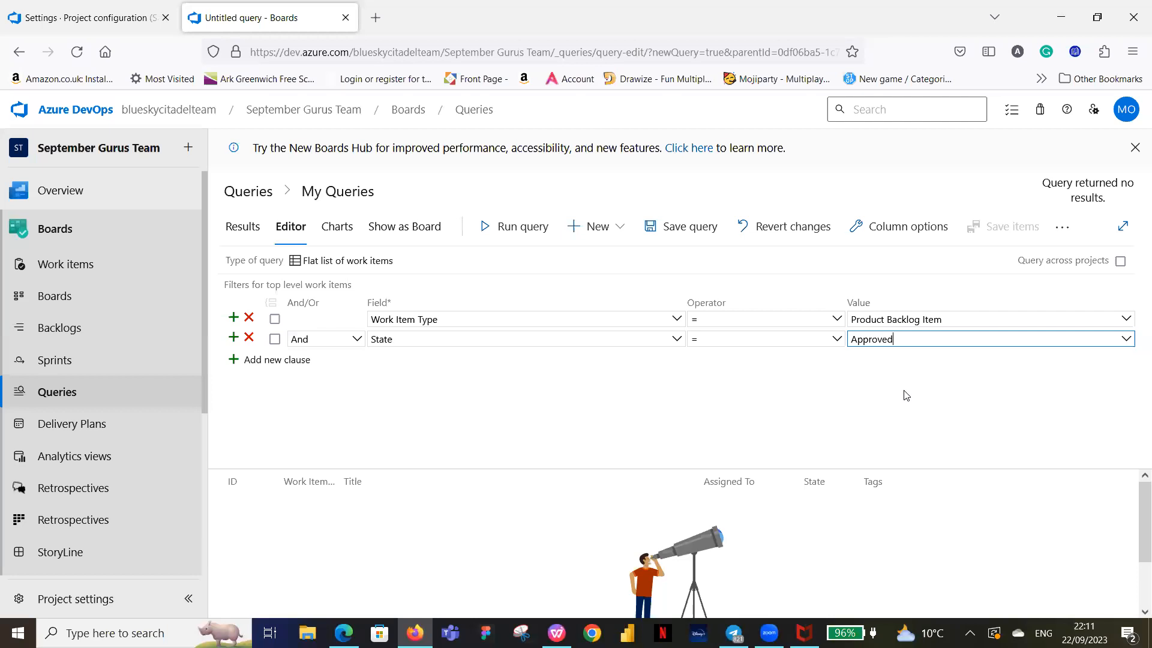
click(521, 230)
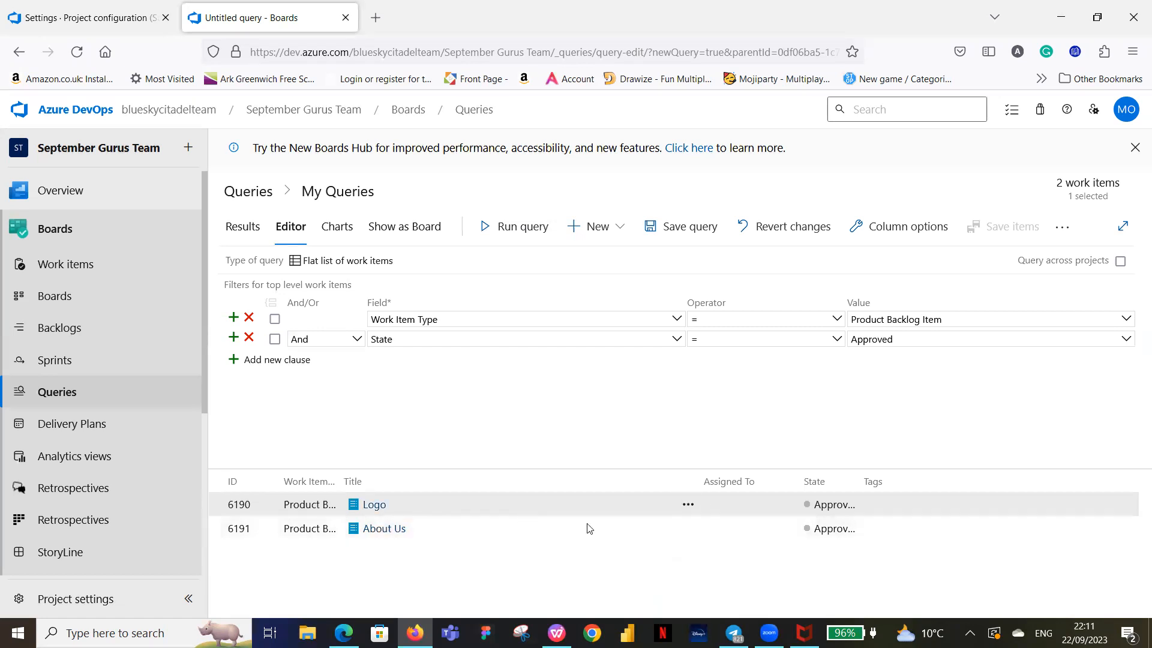
Save the query as "PBIs in Approved" in the Shared Queries folder.
click(684, 235)
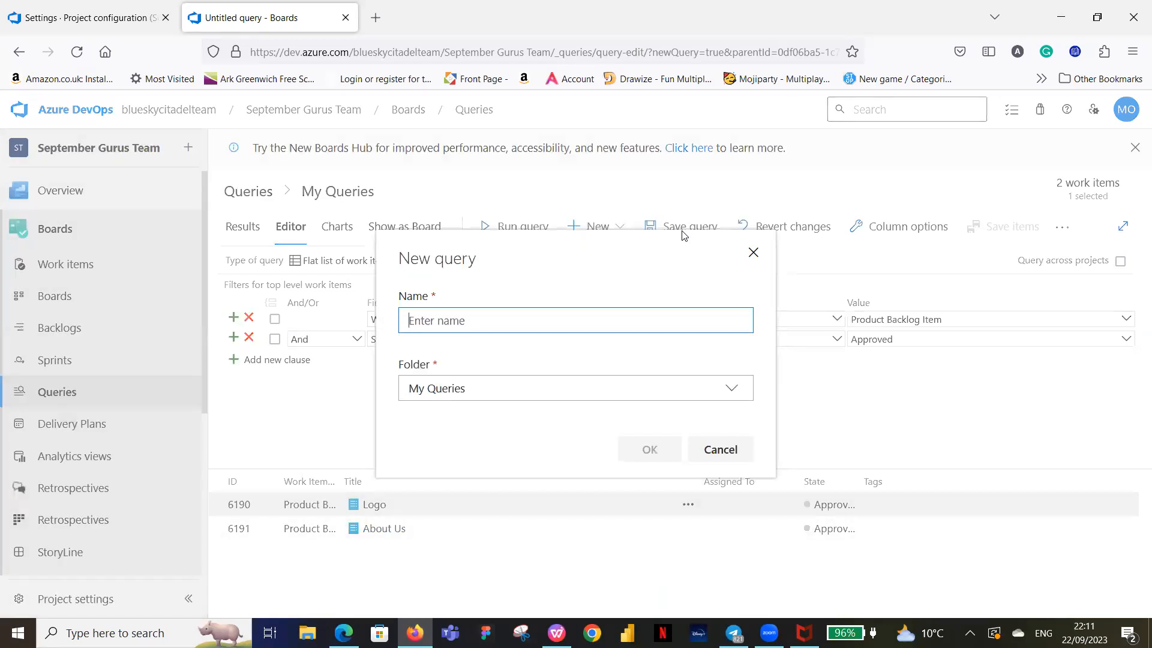
text(PBIs in)
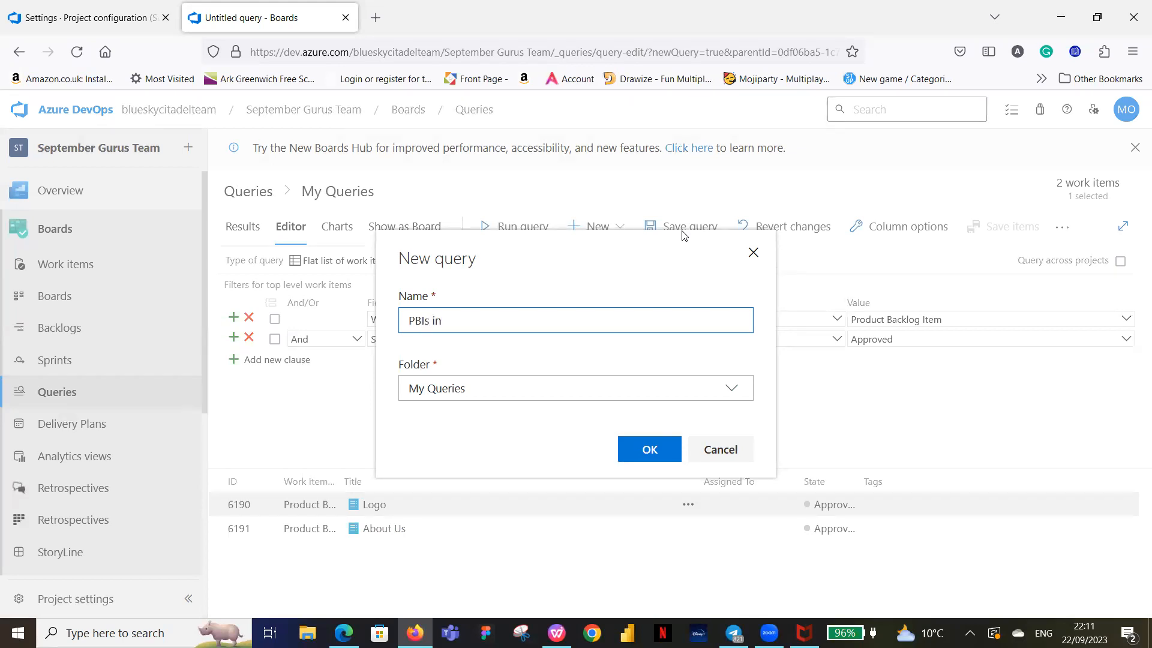
text( pproved)
click(448, 320)
text(A)
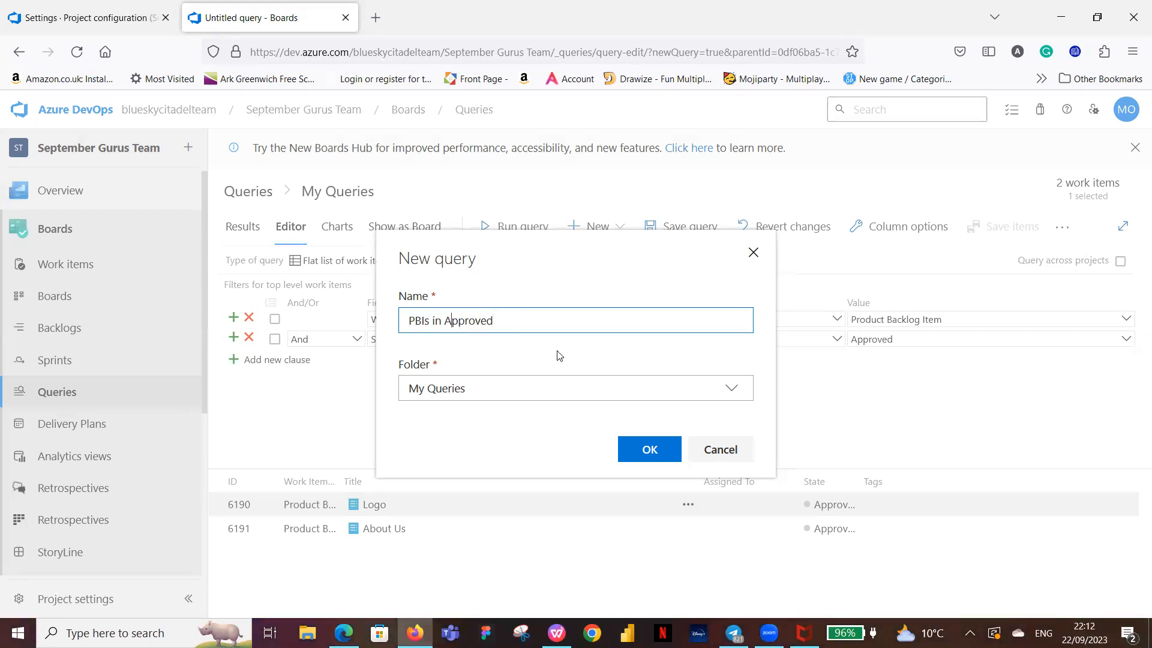
click(733, 390)
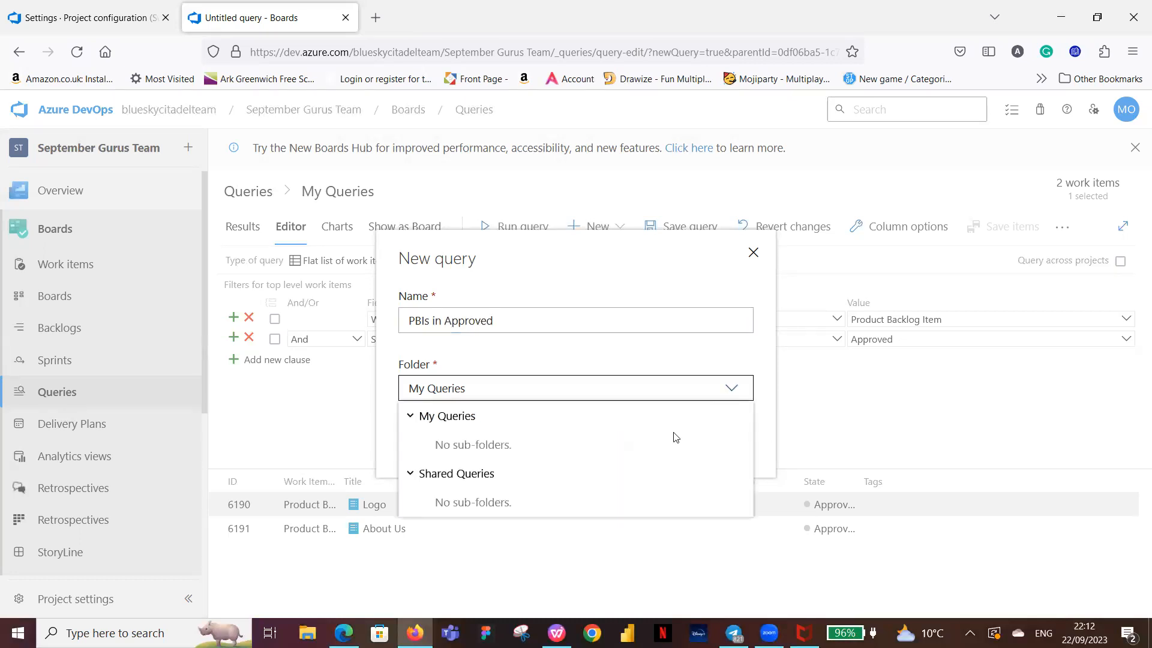
click(479, 474)
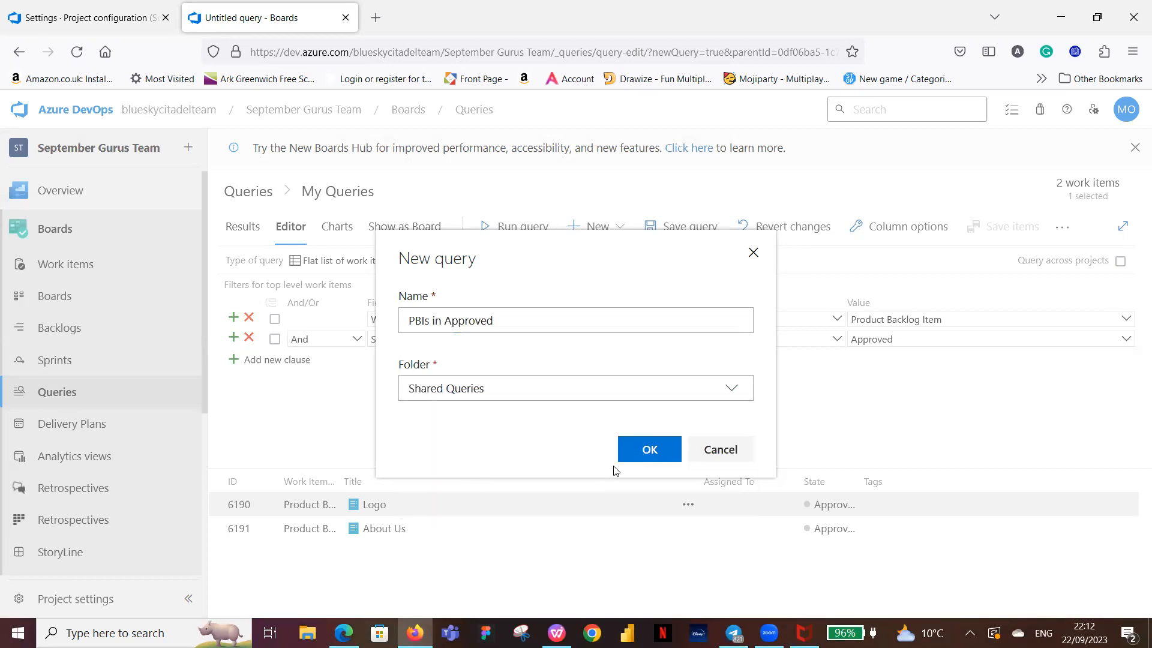
click(654, 454)
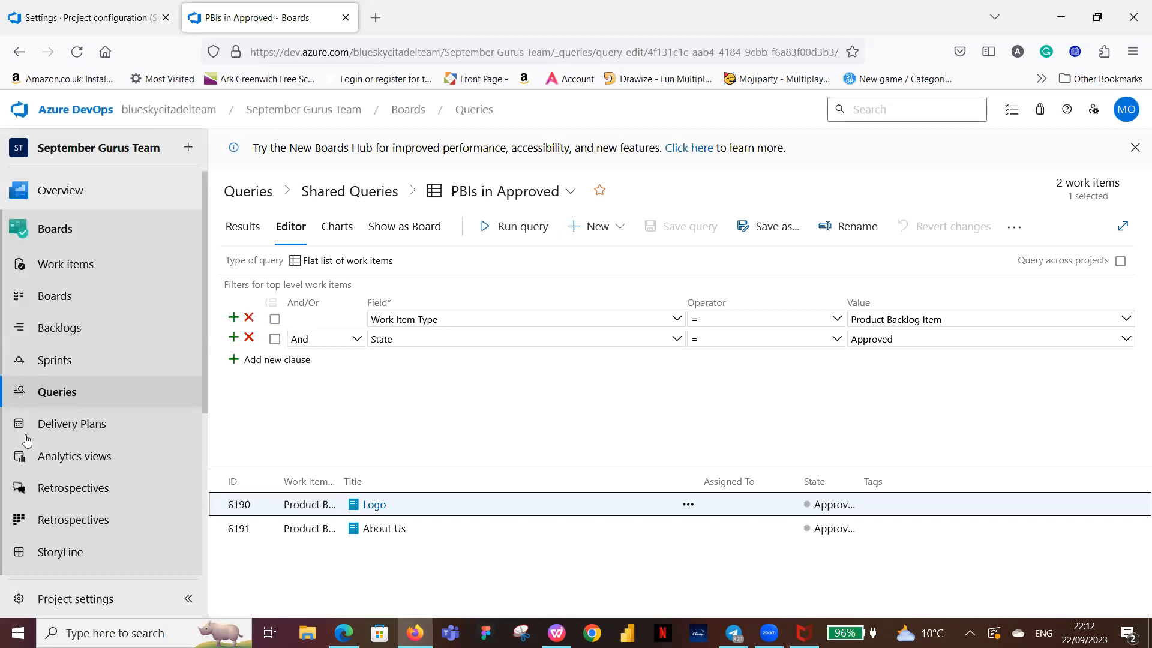
Open the Estimate extension and start a new session titled "Sprint 1 Estimation".
scroll(36, 444, down, 4)
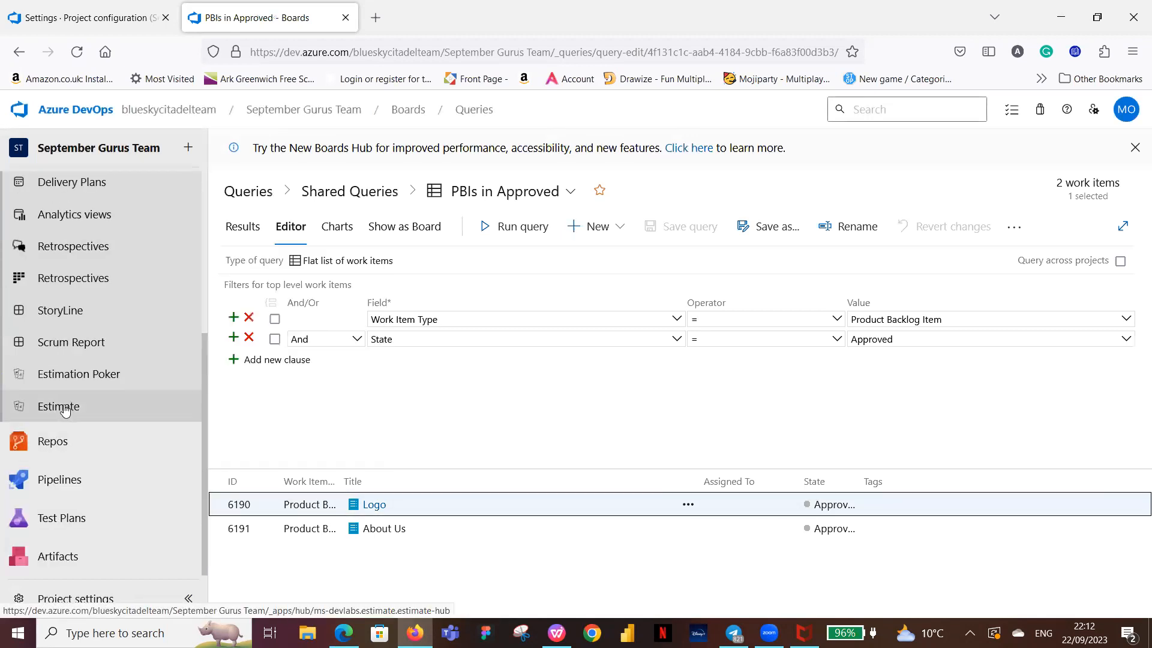
click(64, 410)
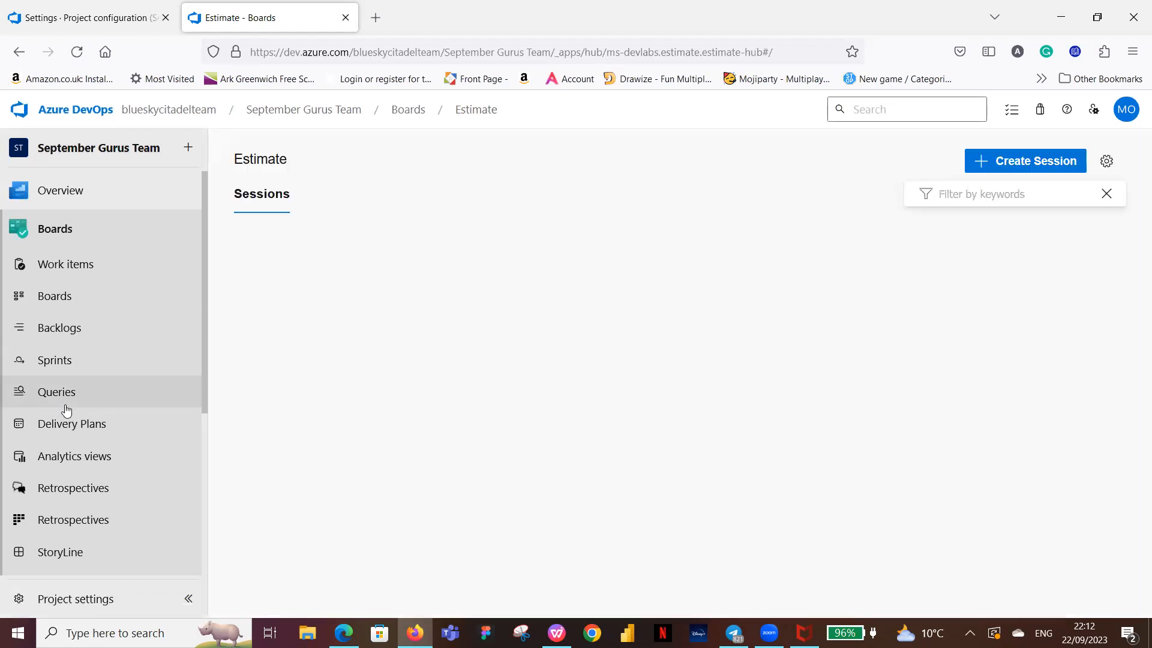
click(1028, 162)
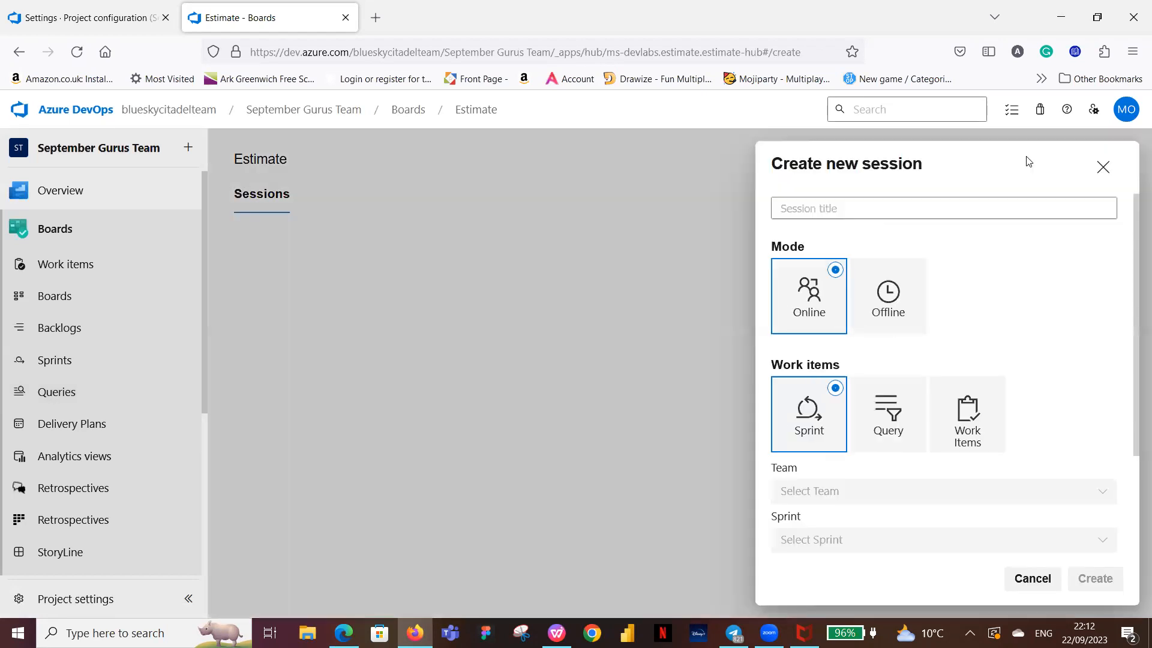
click(924, 209)
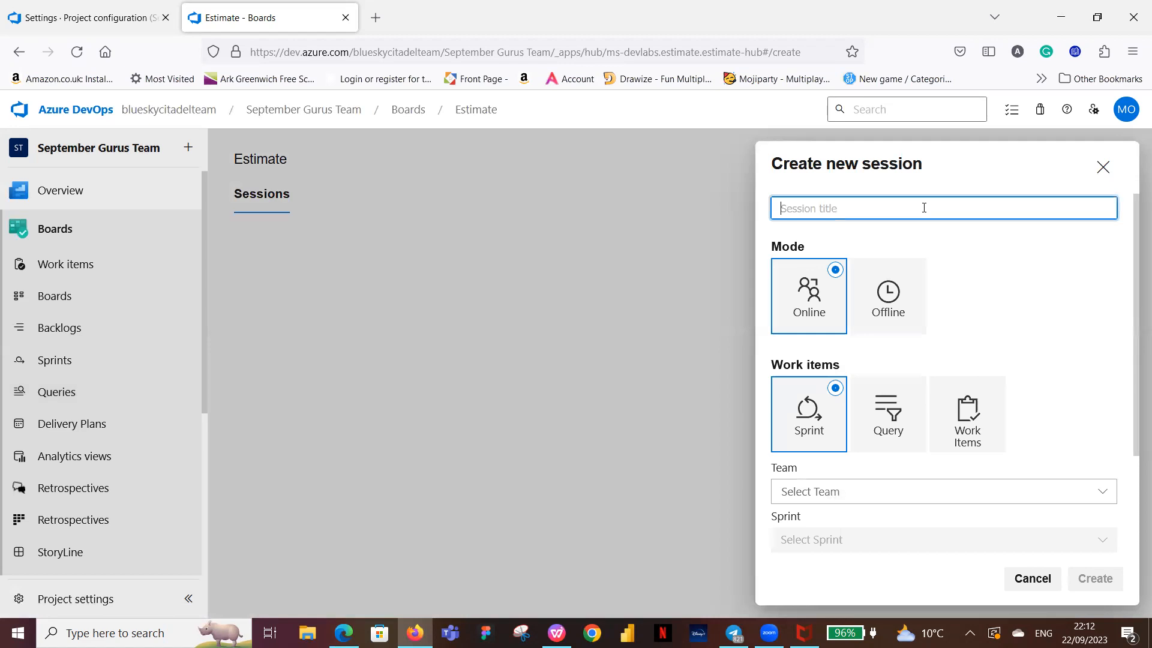
text(Sprint 1 Estimation)
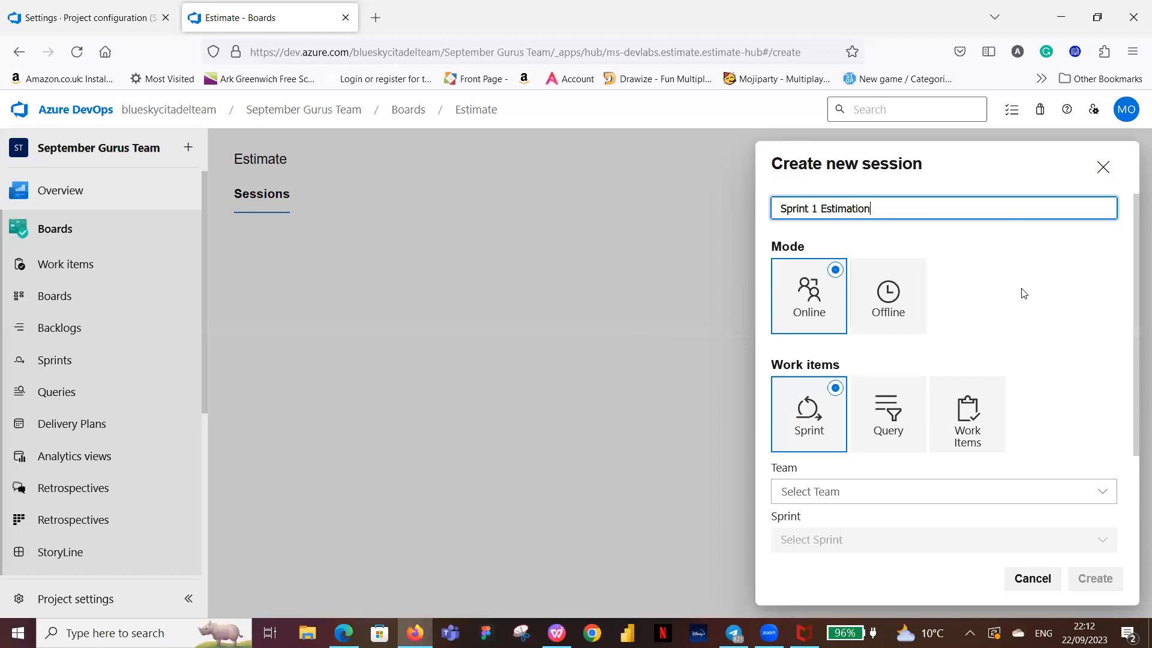
Use a query as the session's work item source and choose the shared query "PBIs in Approved".
scroll(1029, 300, down, 3)
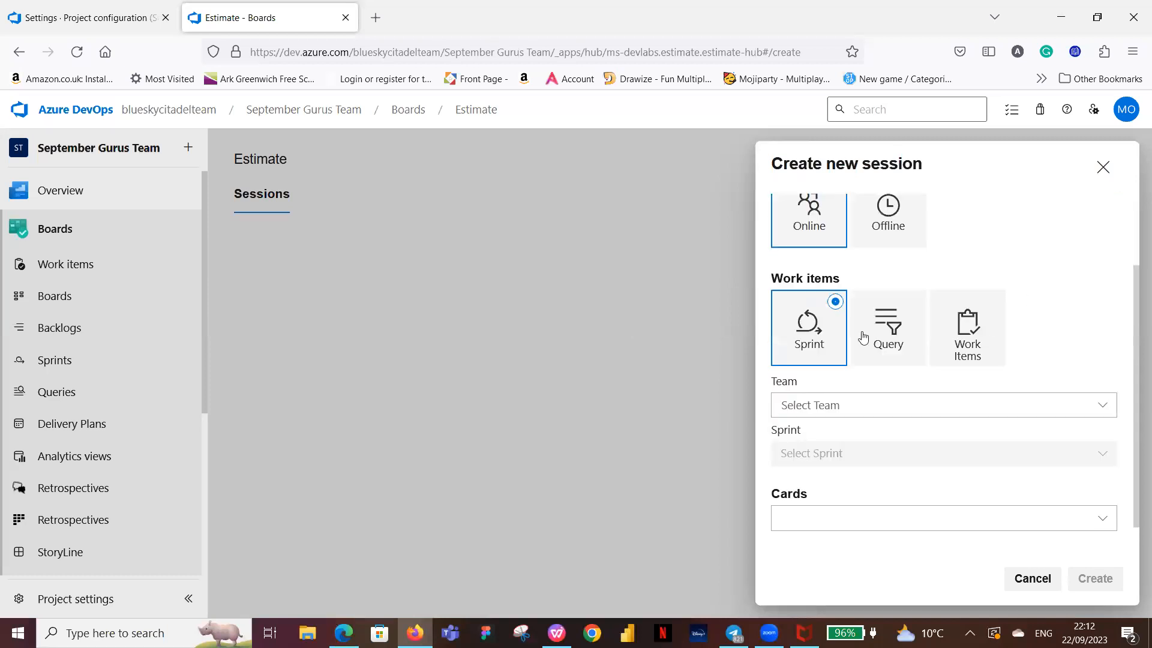
click(894, 334)
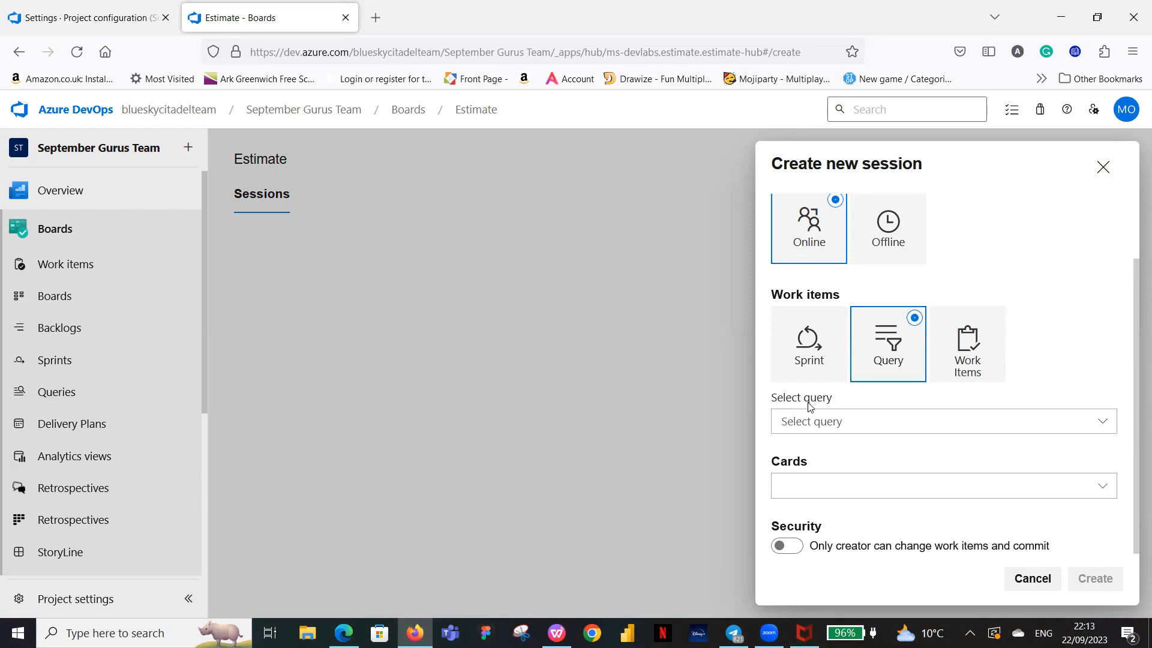
click(1107, 424)
click(793, 449)
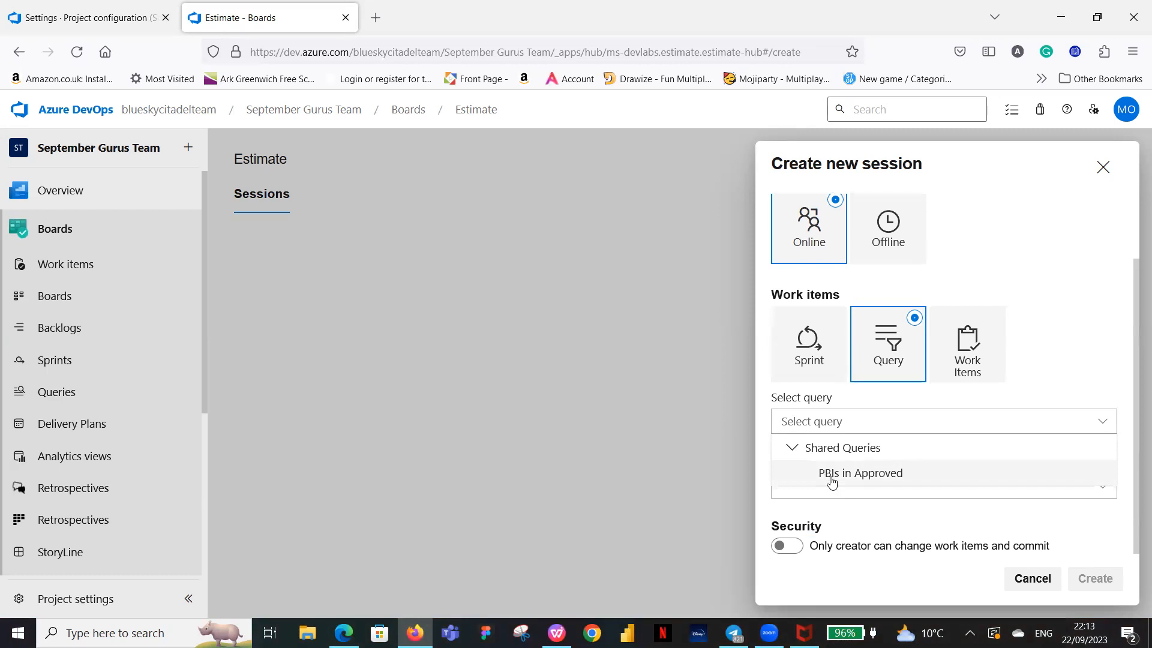
click(879, 474)
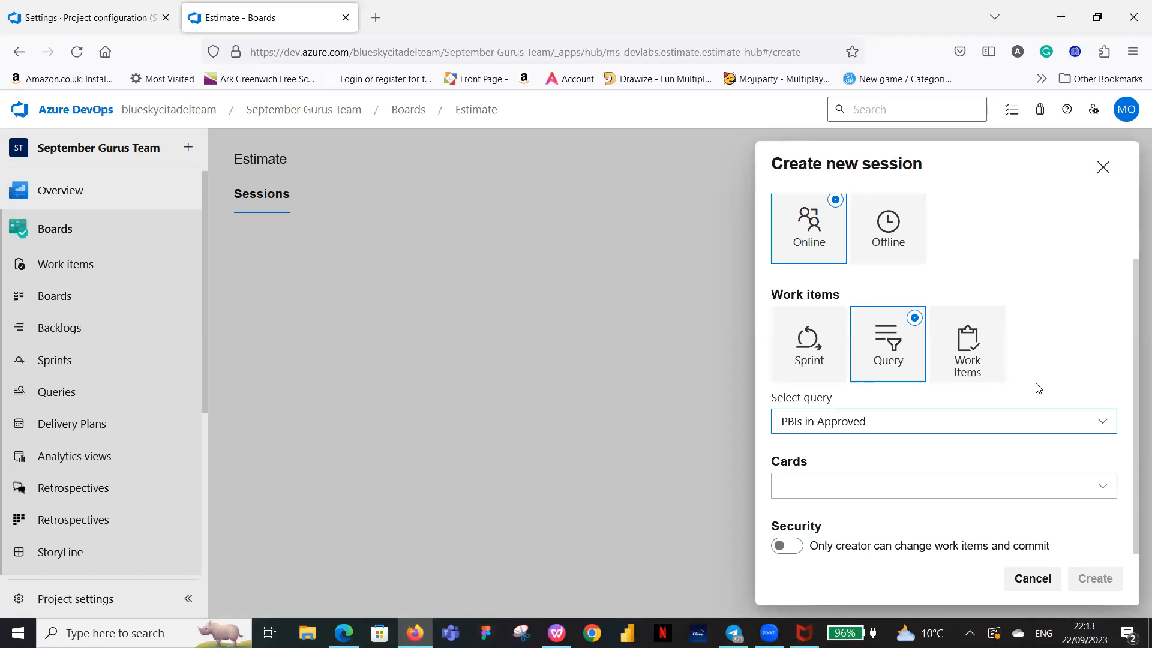
Choose the Fibonacci card set, allow only the creator to change work items and commit, and create the session.
click(1104, 490)
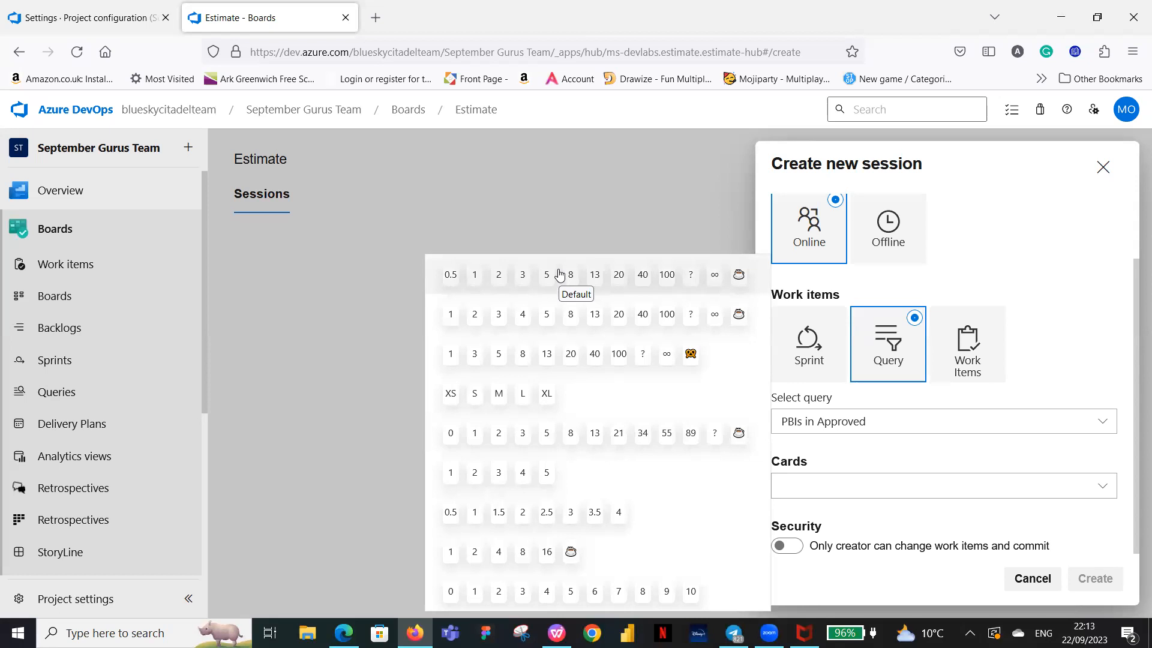
click(595, 434)
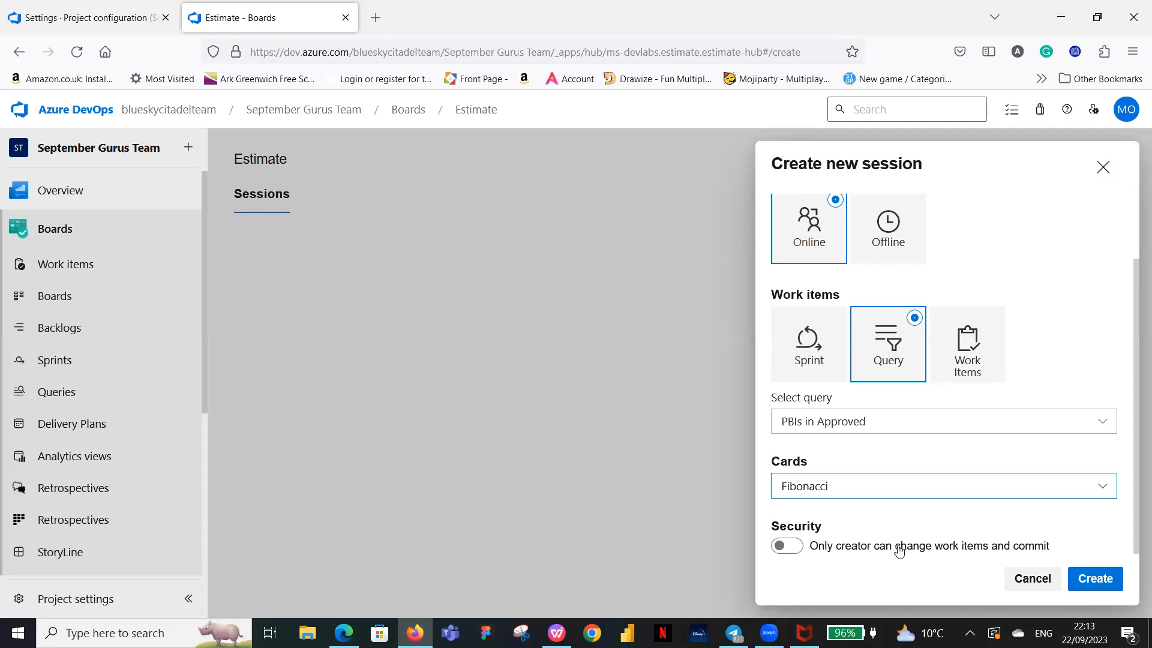
click(791, 547)
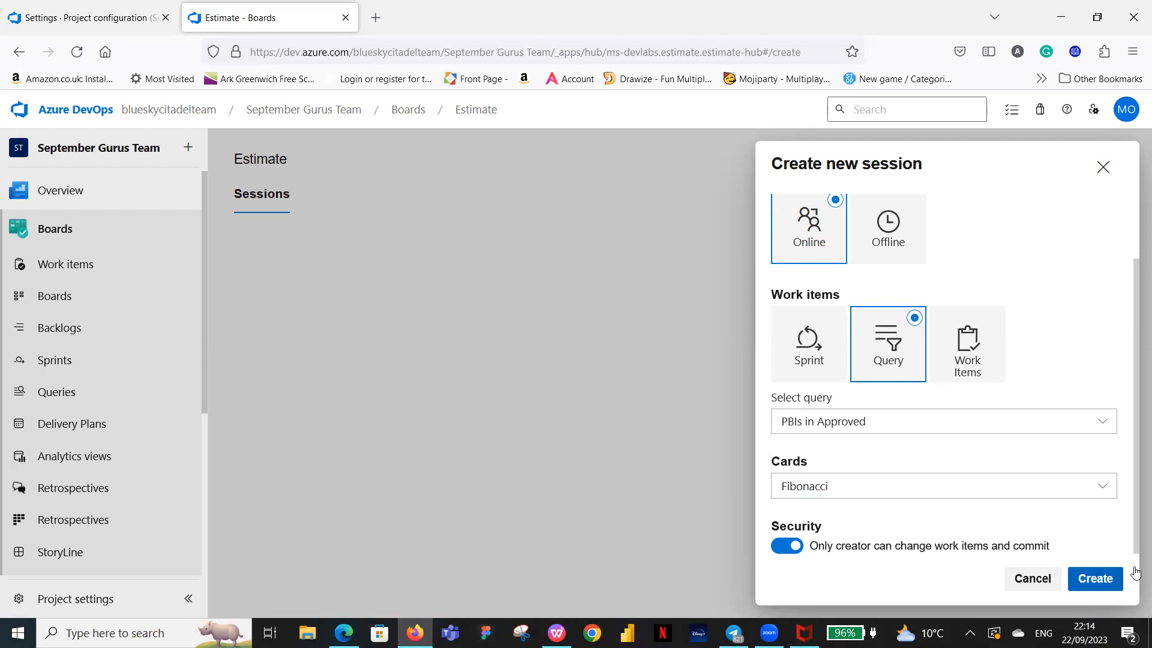
click(1096, 579)
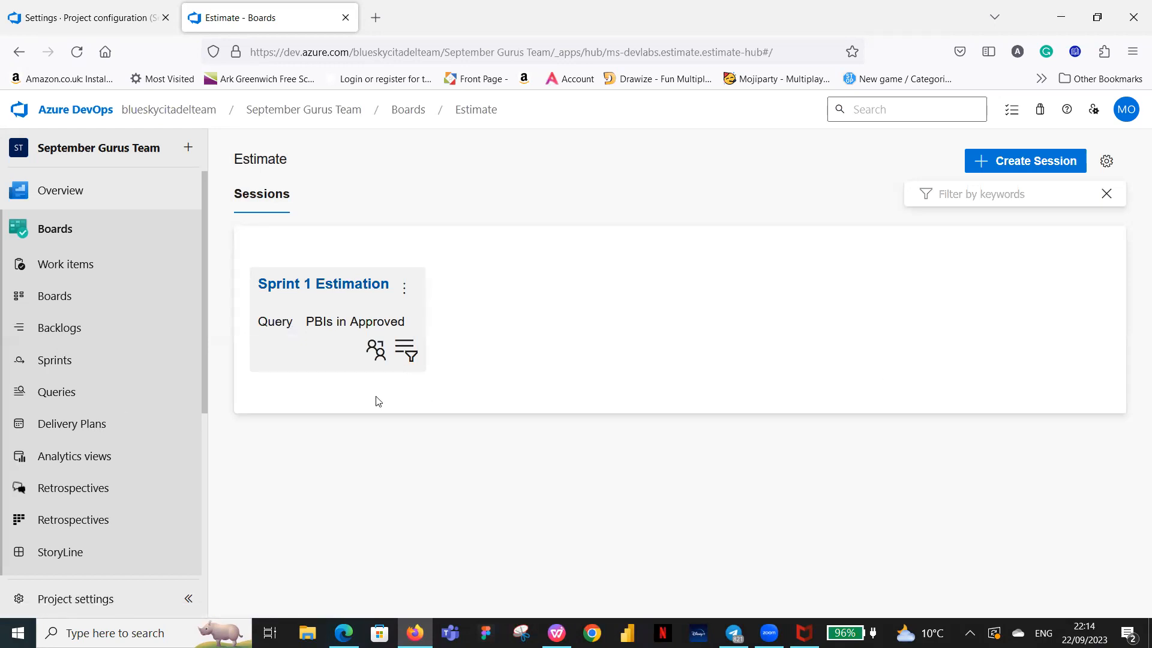
scroll(96, 474, down, 4)
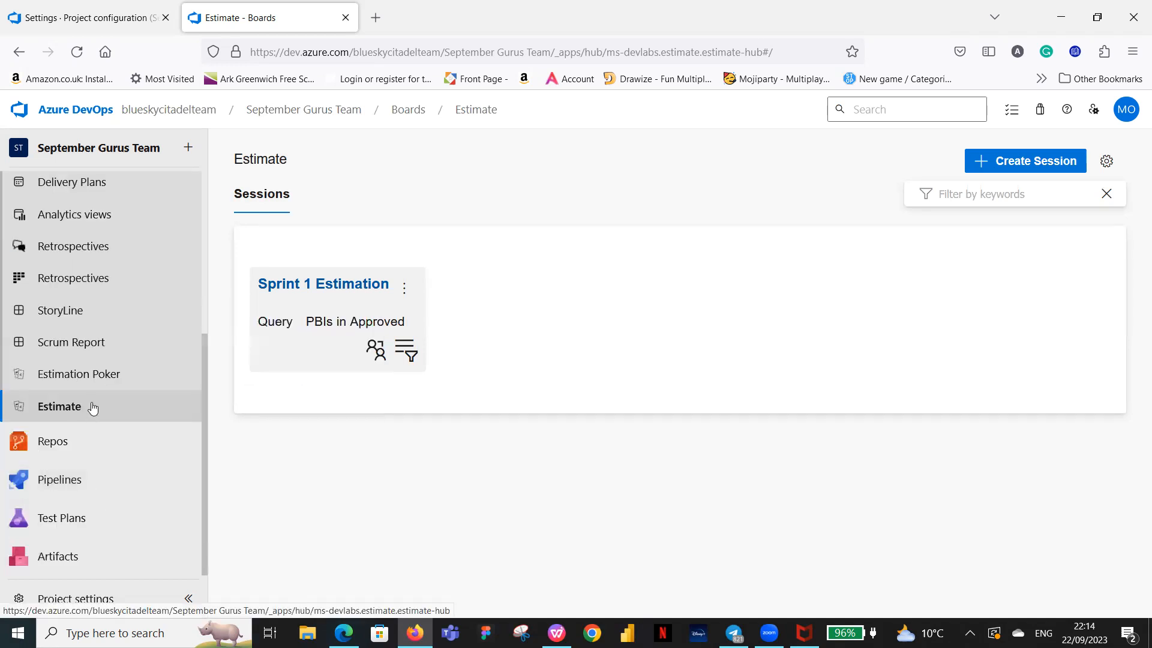
scroll(101, 403, up, 3)
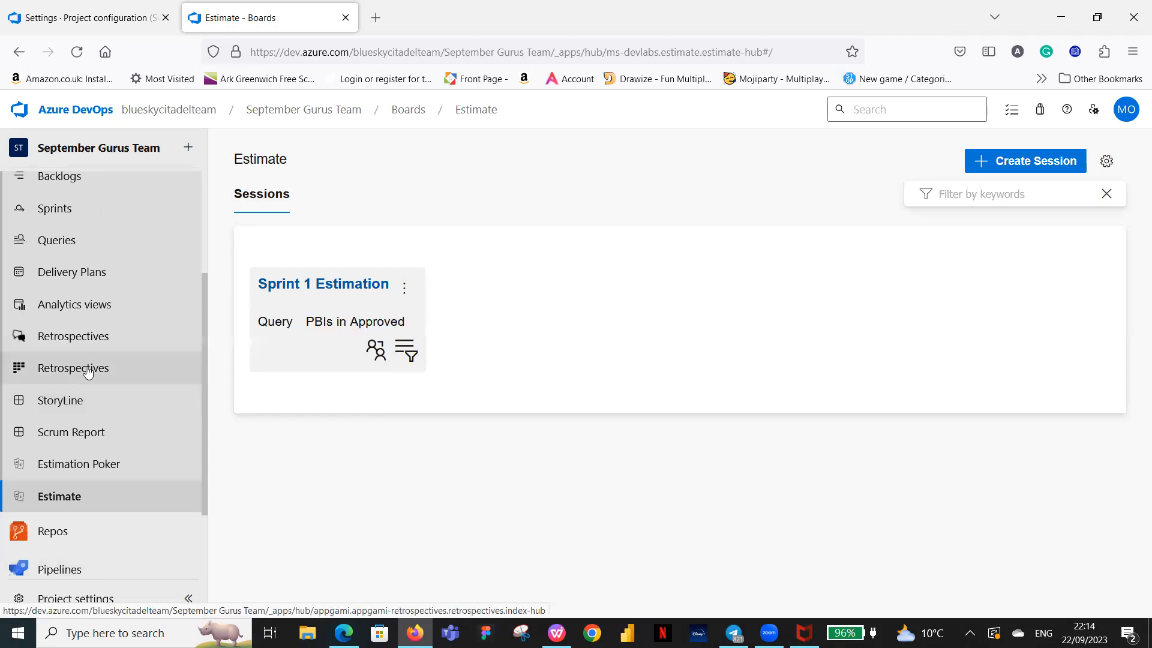
Open the Retrospectives extension and start a new board titled "Sprint 1 Retrospective".
click(87, 329)
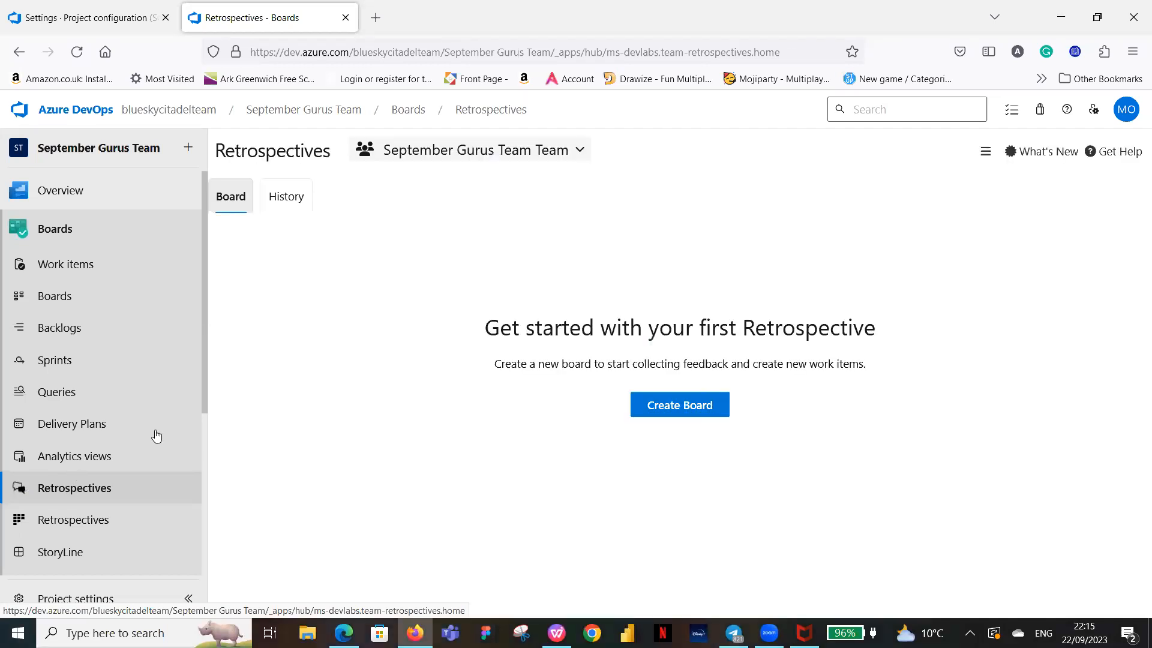
click(688, 406)
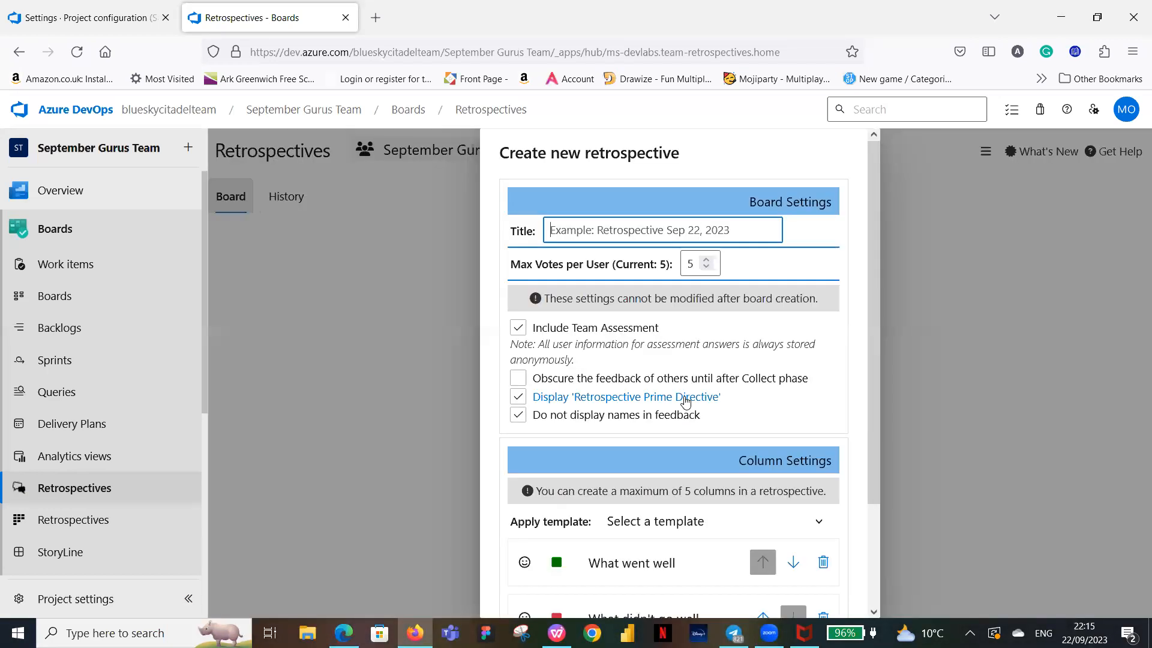
click(606, 378)
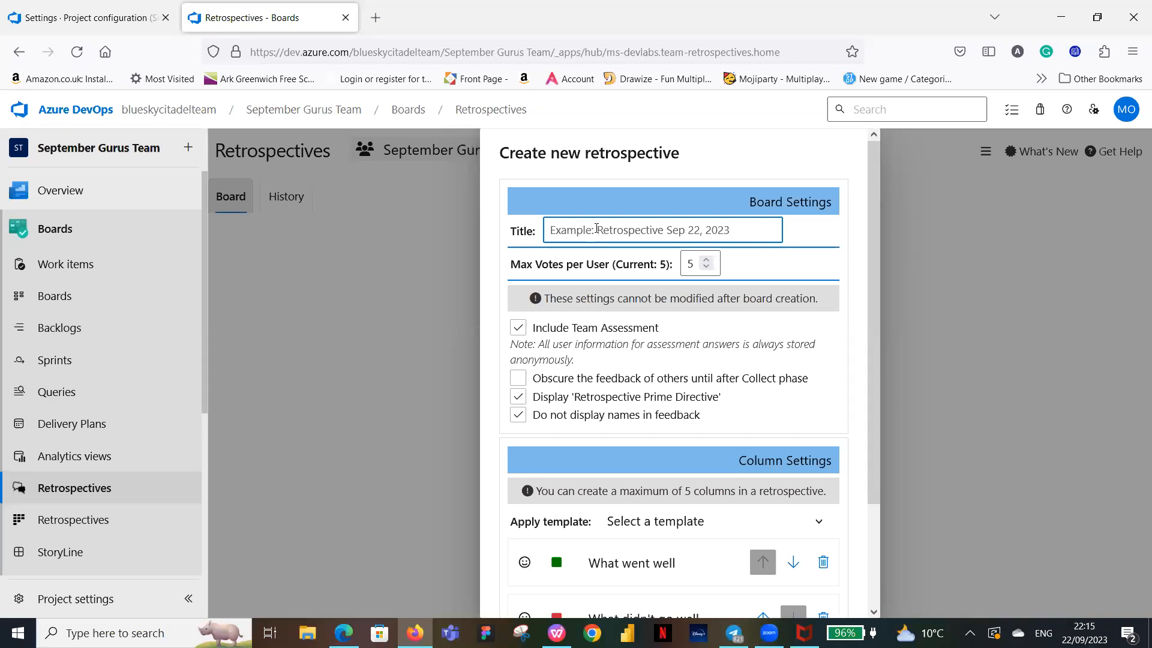
text(Spr)
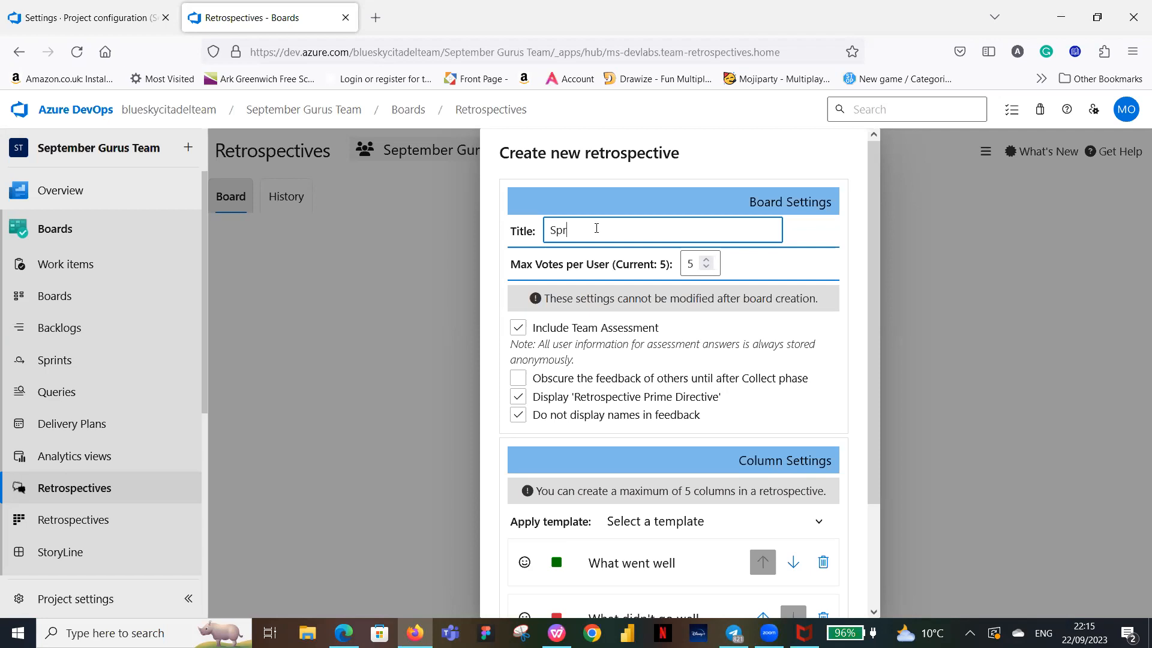
text(int 1 Retrospective)
Set the maximum votes per user to 10 and leave the option to obscure others' feedback until after the Collect phase off.
click(707, 262)
click(706, 262)
click(707, 262)
click(707, 263)
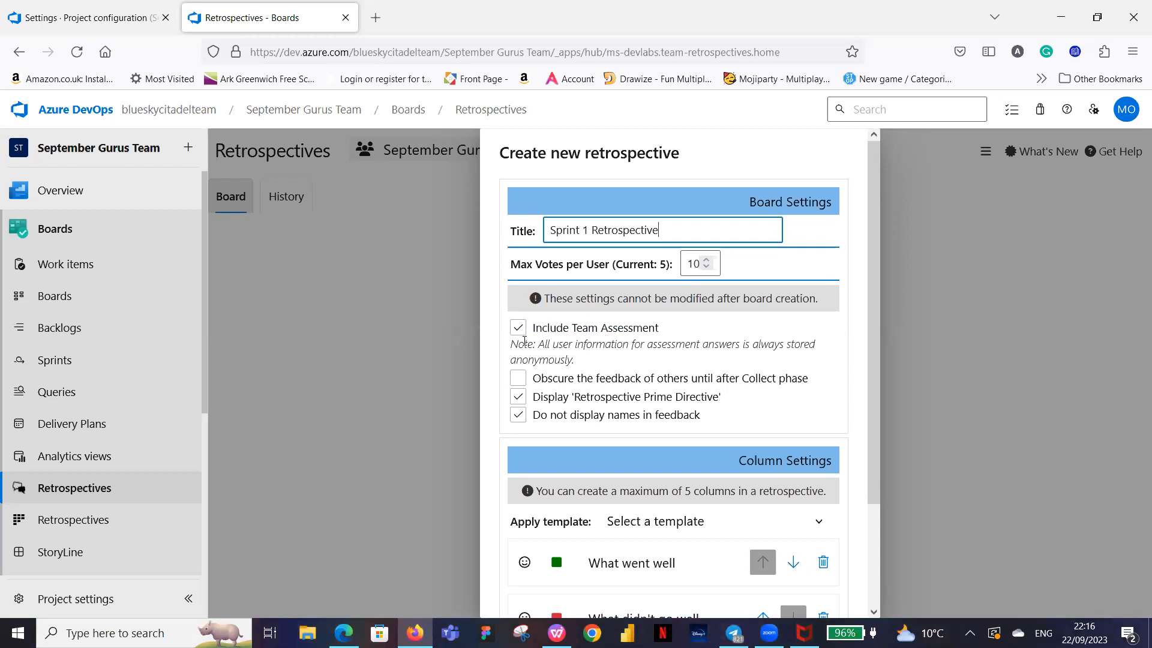
click(618, 382)
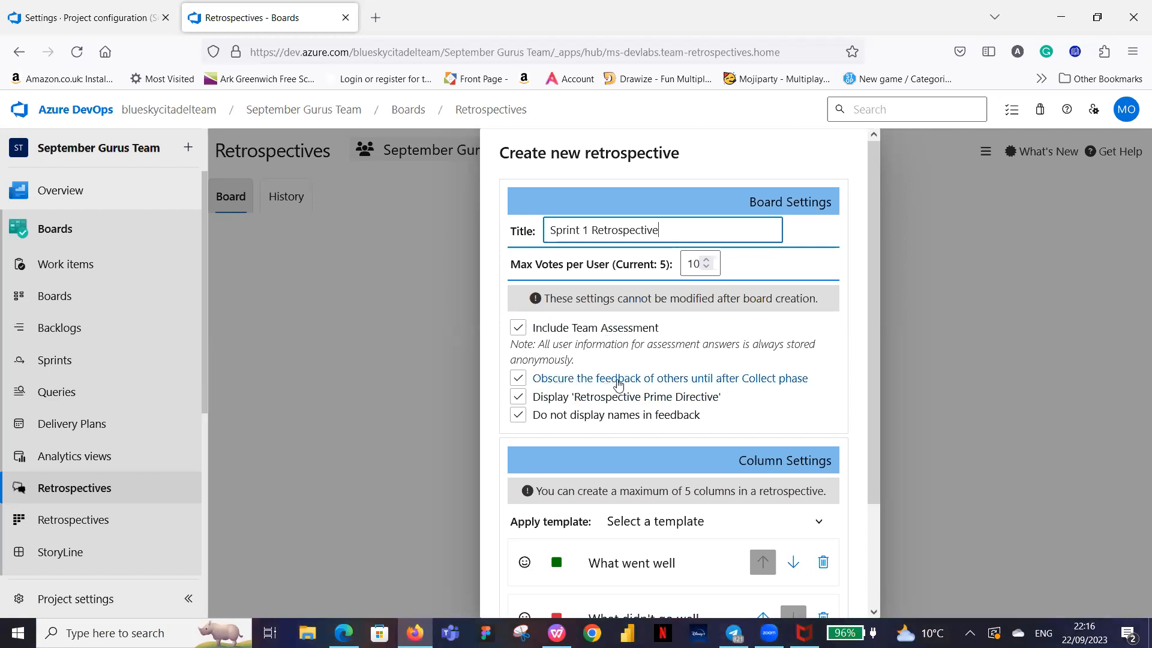
click(746, 384)
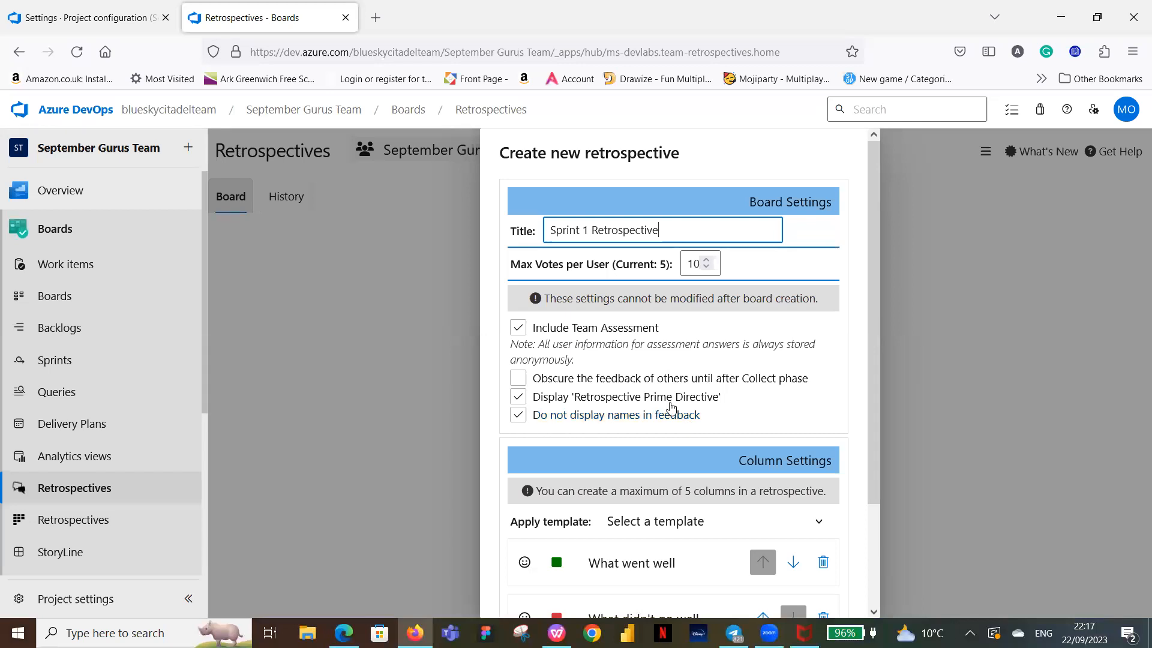
Look through the column templates available for the retrospective without applying one.
scroll(778, 421, down, 2)
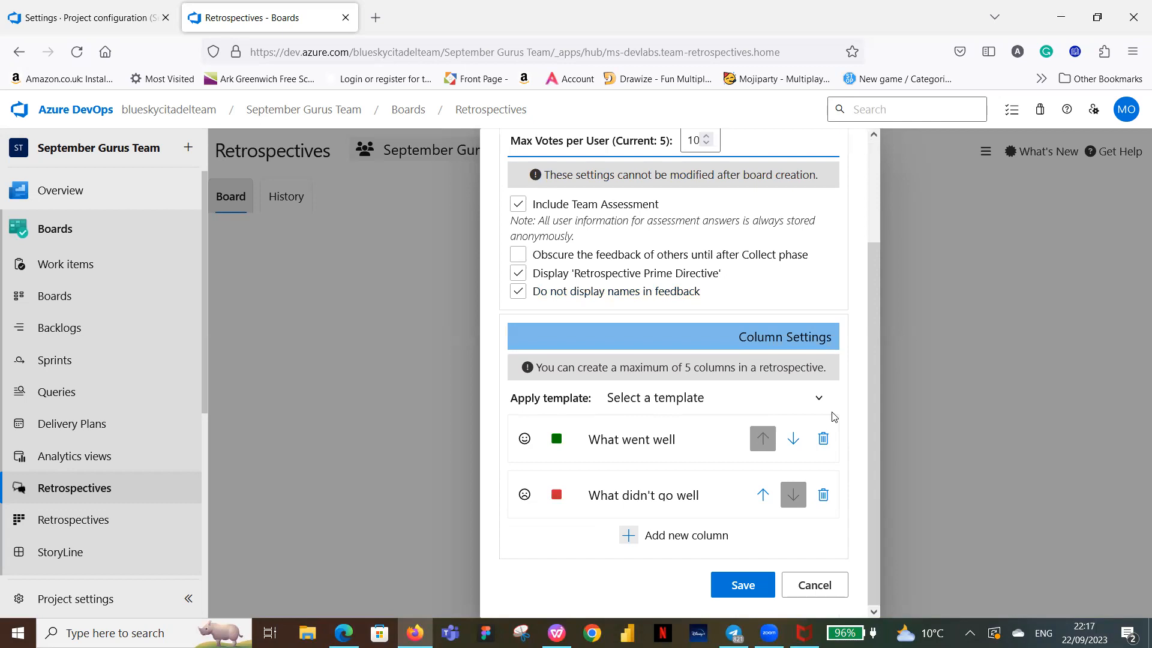
click(820, 399)
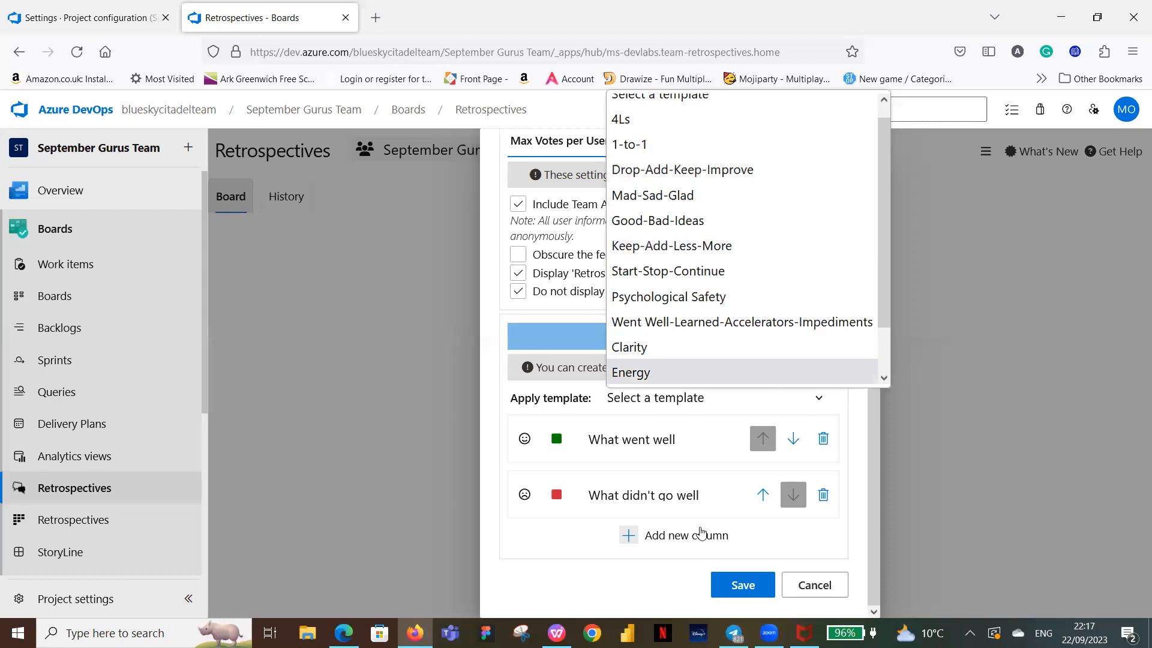
click(568, 549)
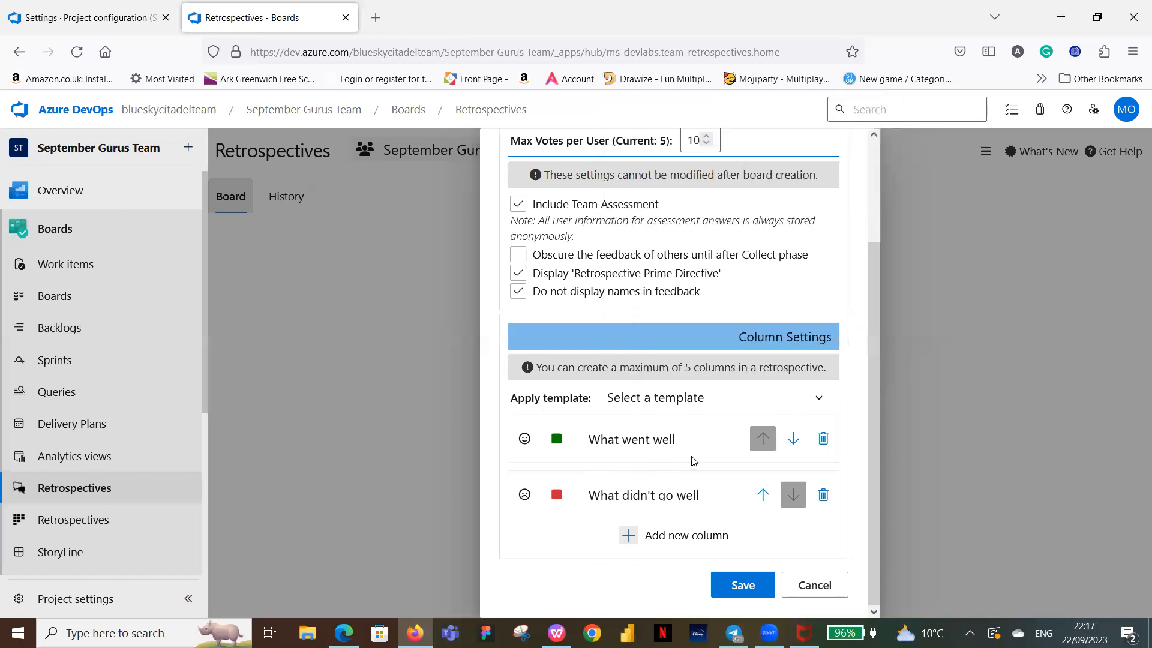
Add a third column to the retrospective and name it "What to Start".
click(663, 537)
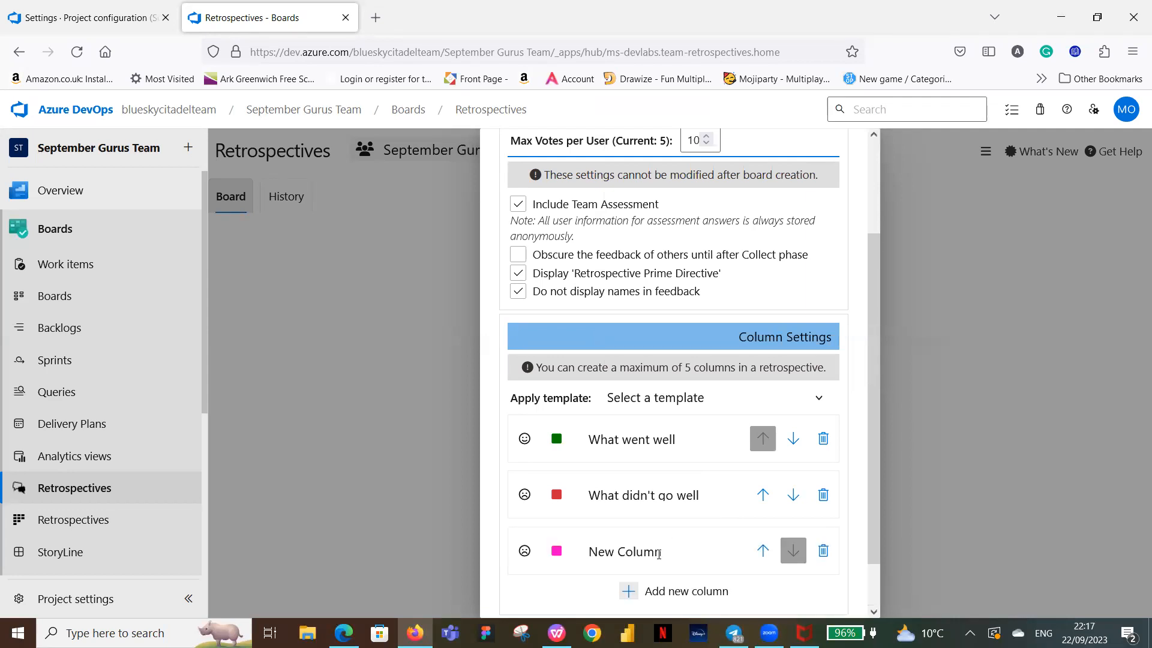
click(593, 552)
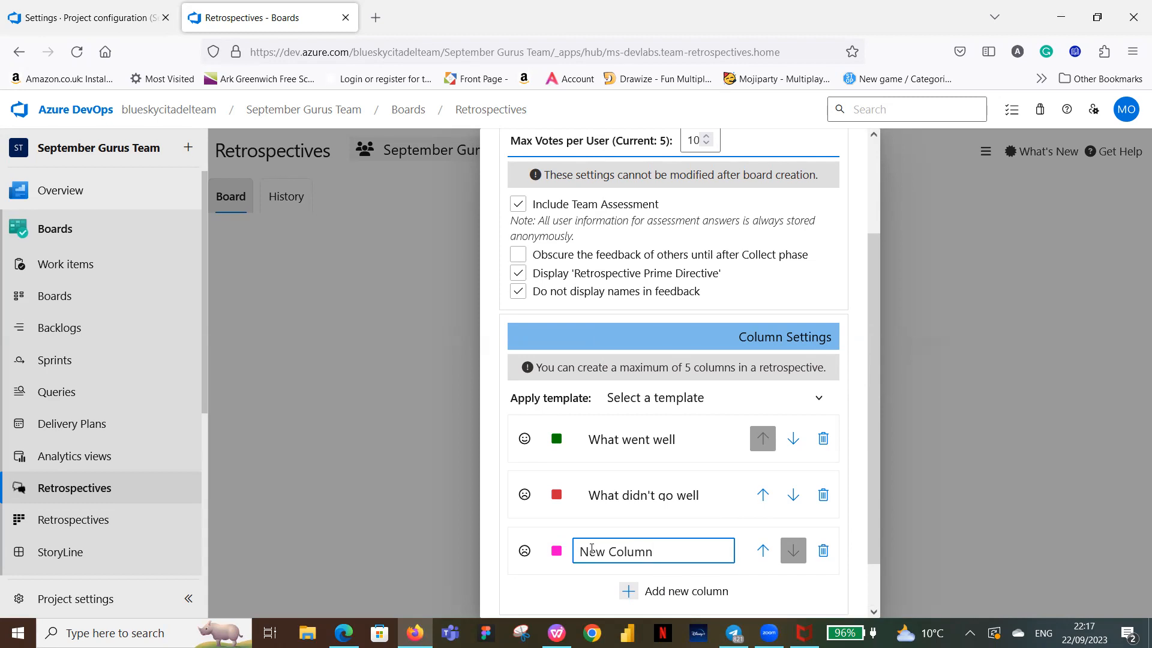
key(BackSpace)
key(BackSpace)
key(BackSpace)
key(BackSpace)
key(BackSpace)
key(BackSpace)
key(BackSpace)
key(BackSpace)
key(BackSpace)
key(BackSpace)
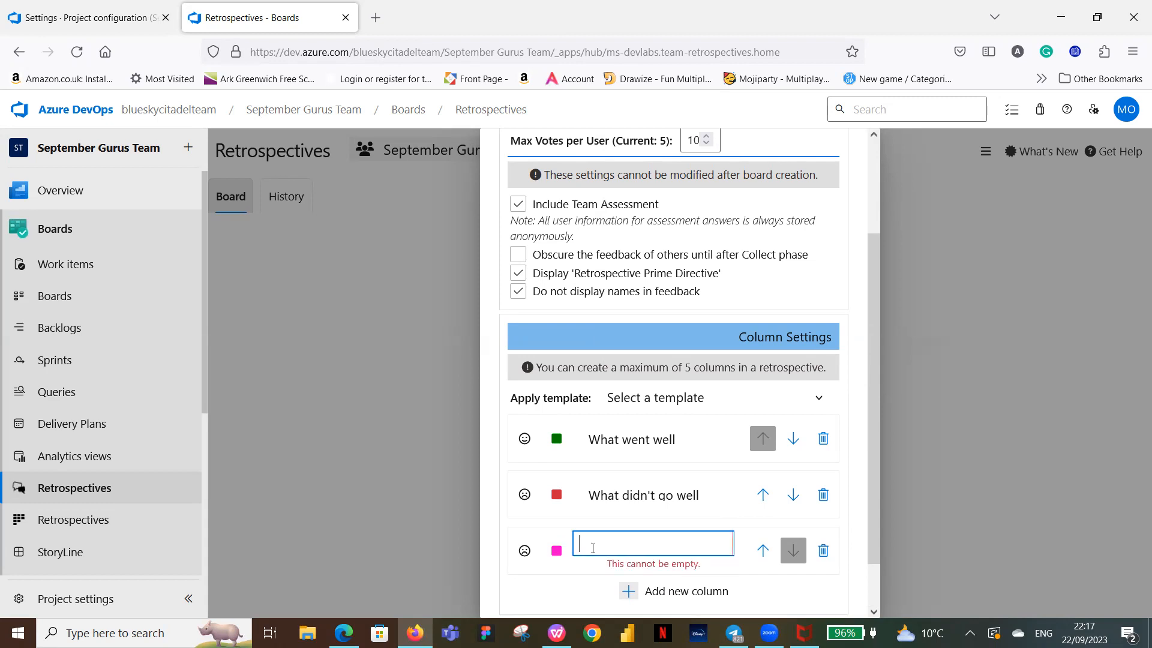
text(What )
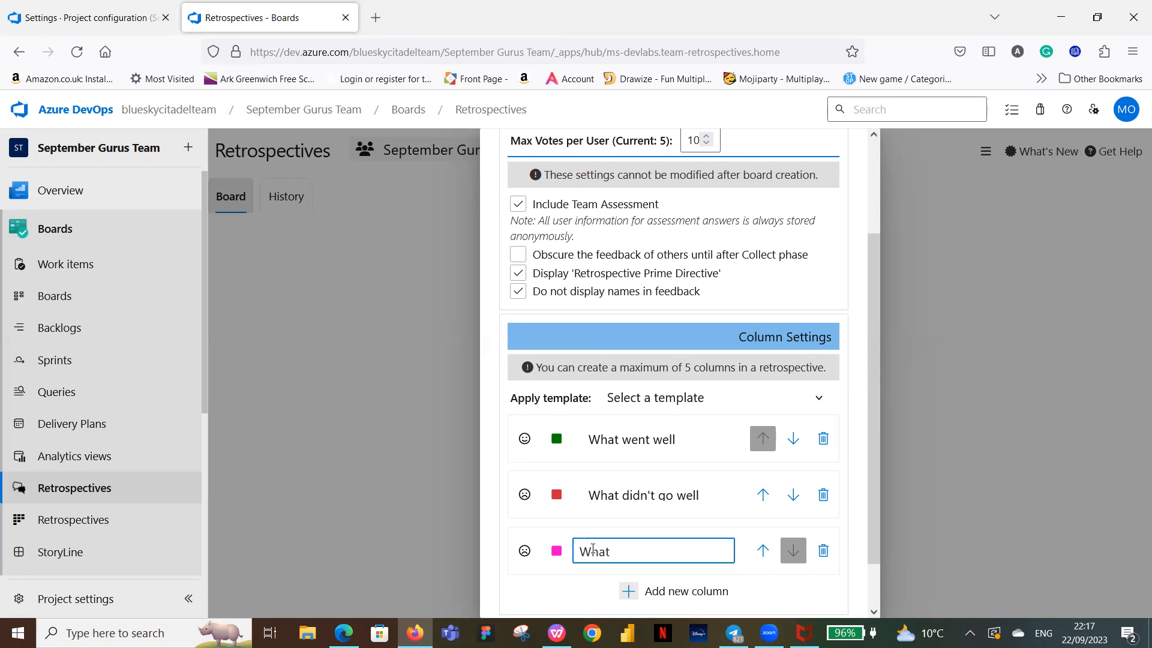
text(to Start)
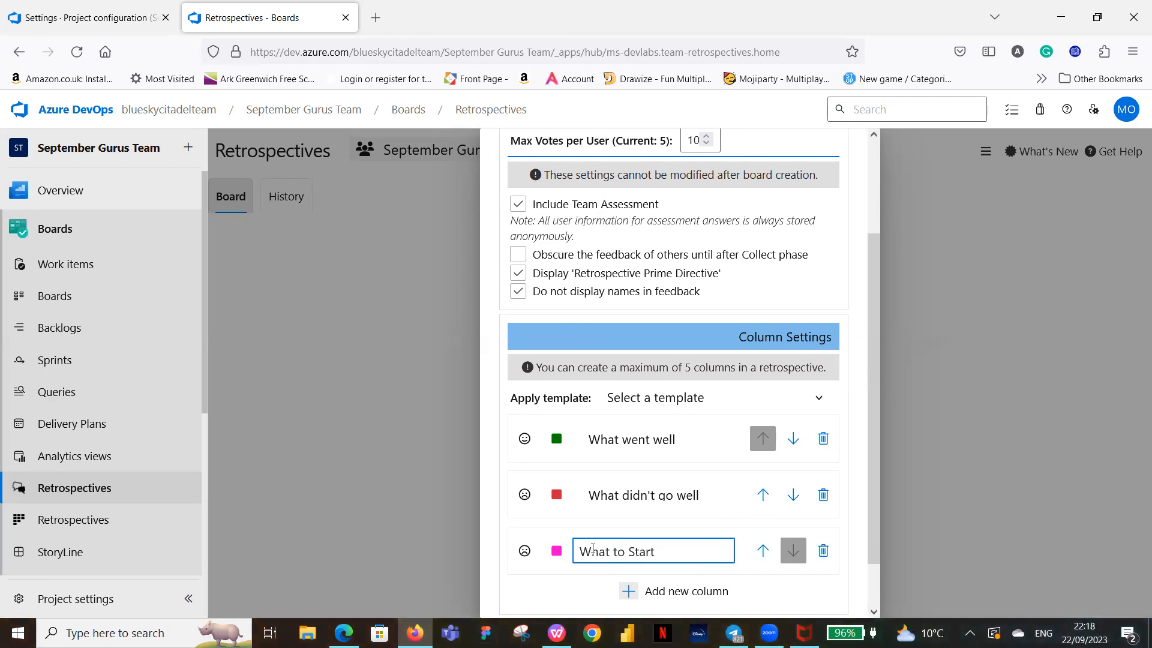
Add a fourth column to the retrospective and name it "Action Plans".
scroll(693, 493, down, 1)
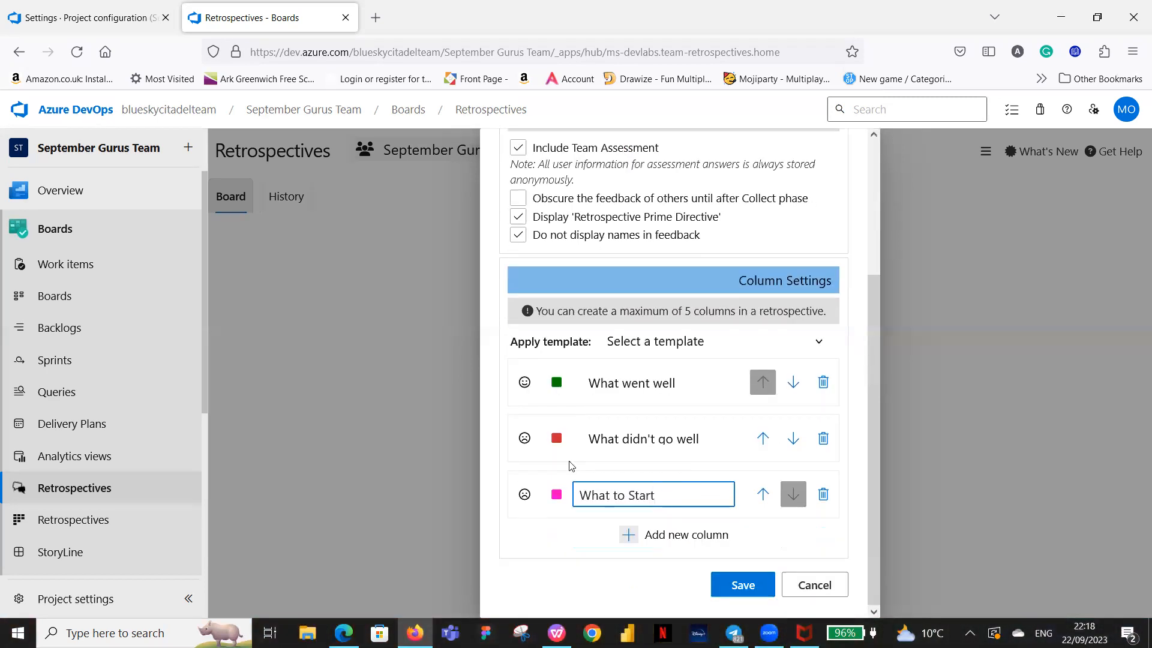
click(693, 534)
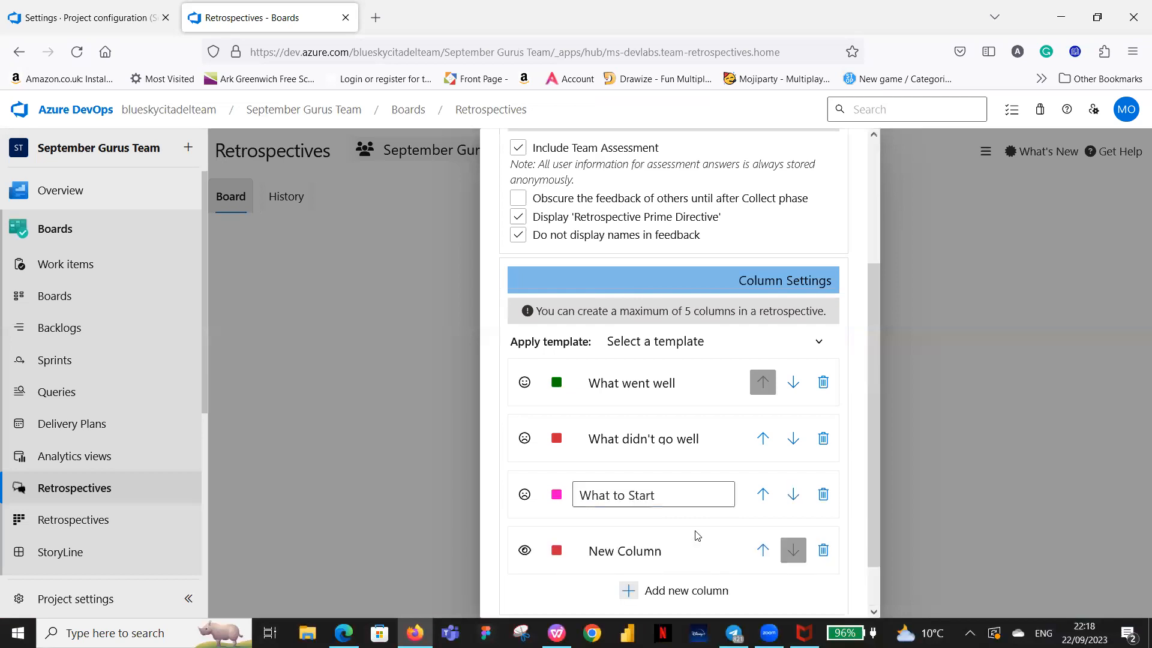
click(654, 551)
drag(660, 551, 565, 557)
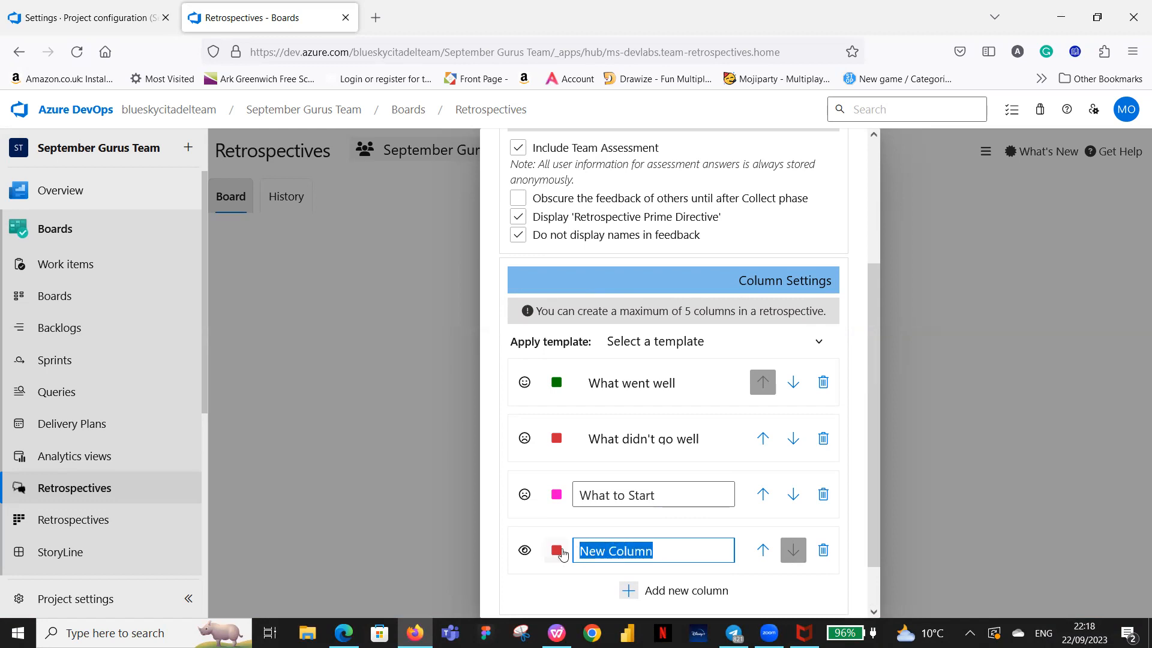
text(Action P)
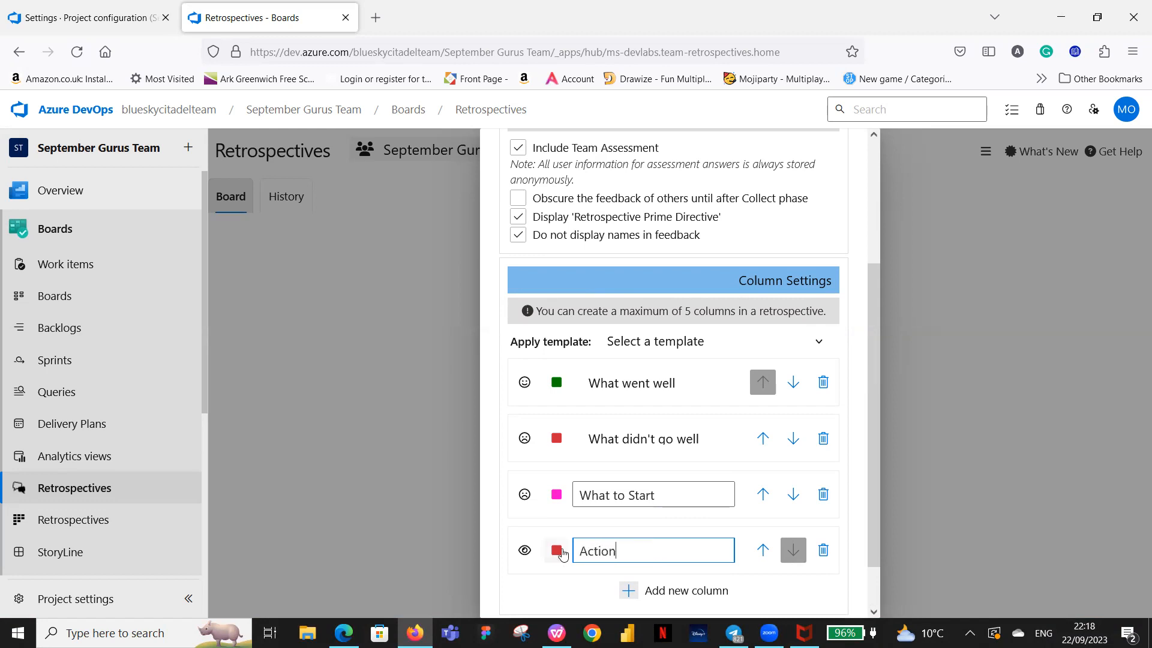
text(ns)
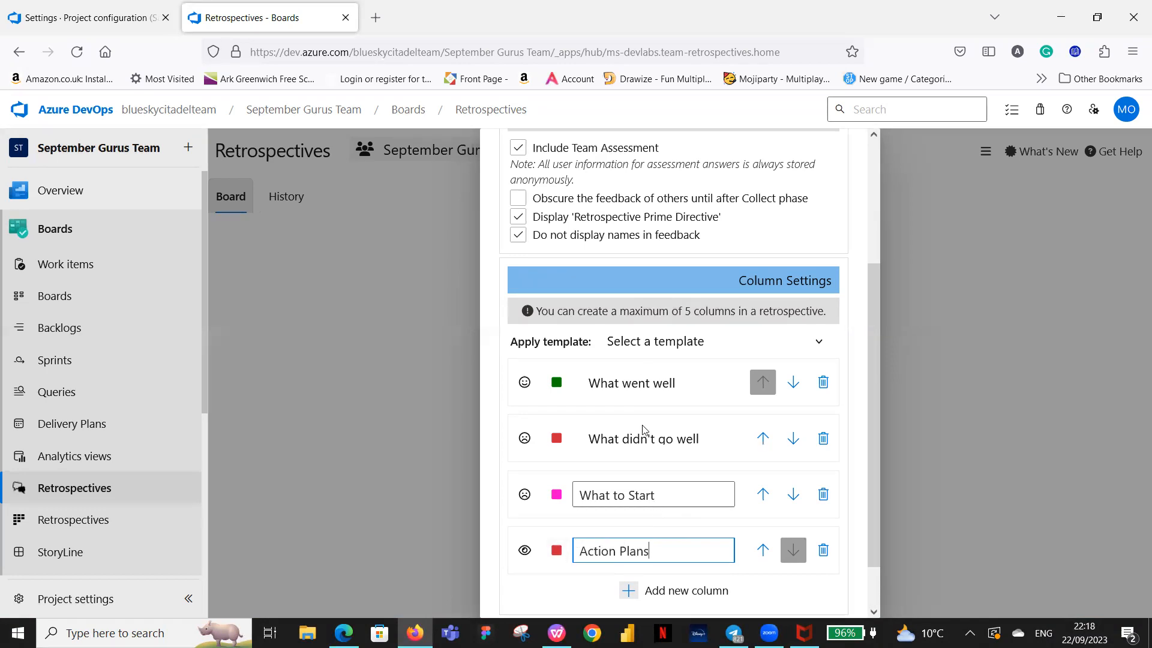
Give "What went well" the smiling face icon and green, and "What didn't go well" the sad face icon and red.
click(525, 383)
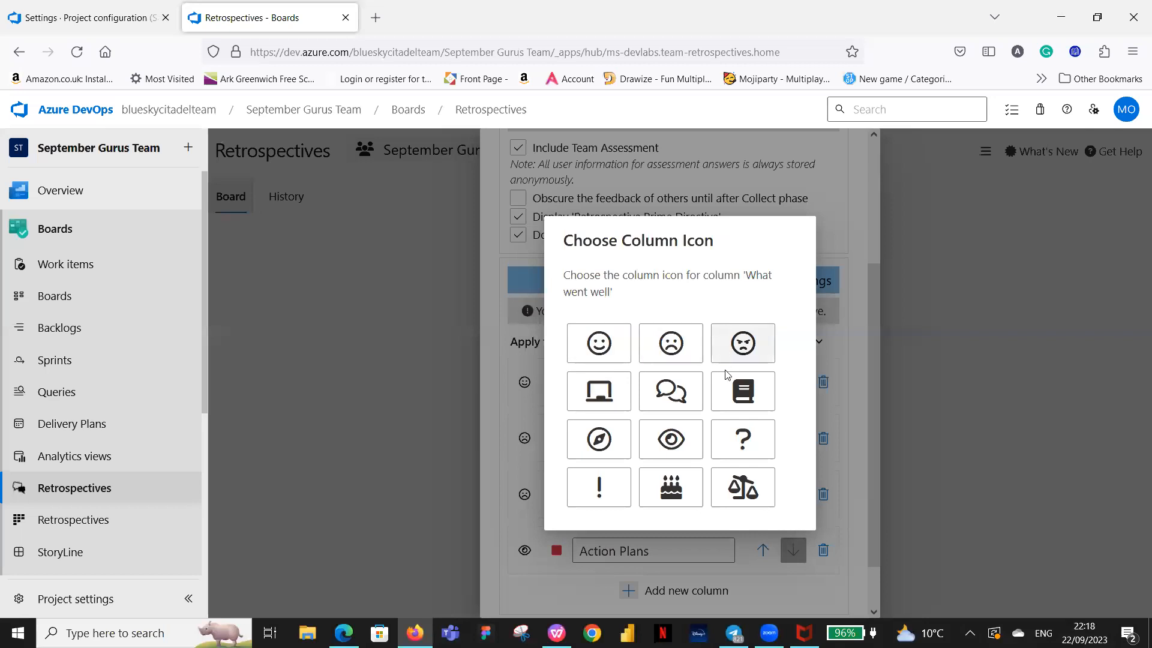
click(600, 353)
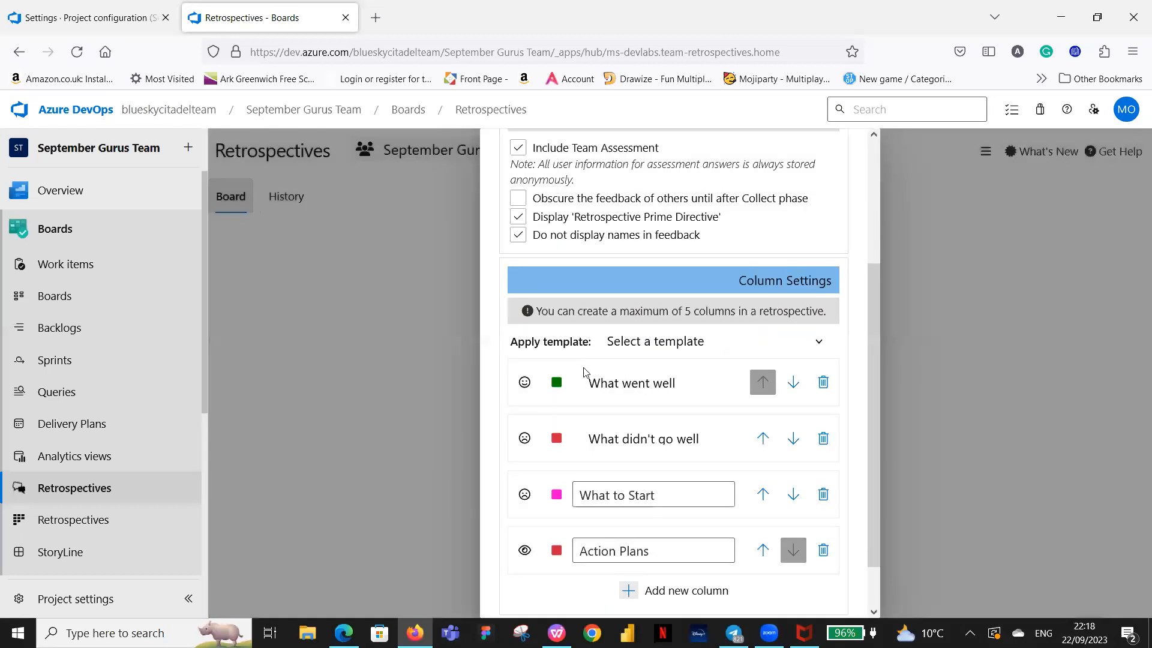
click(525, 443)
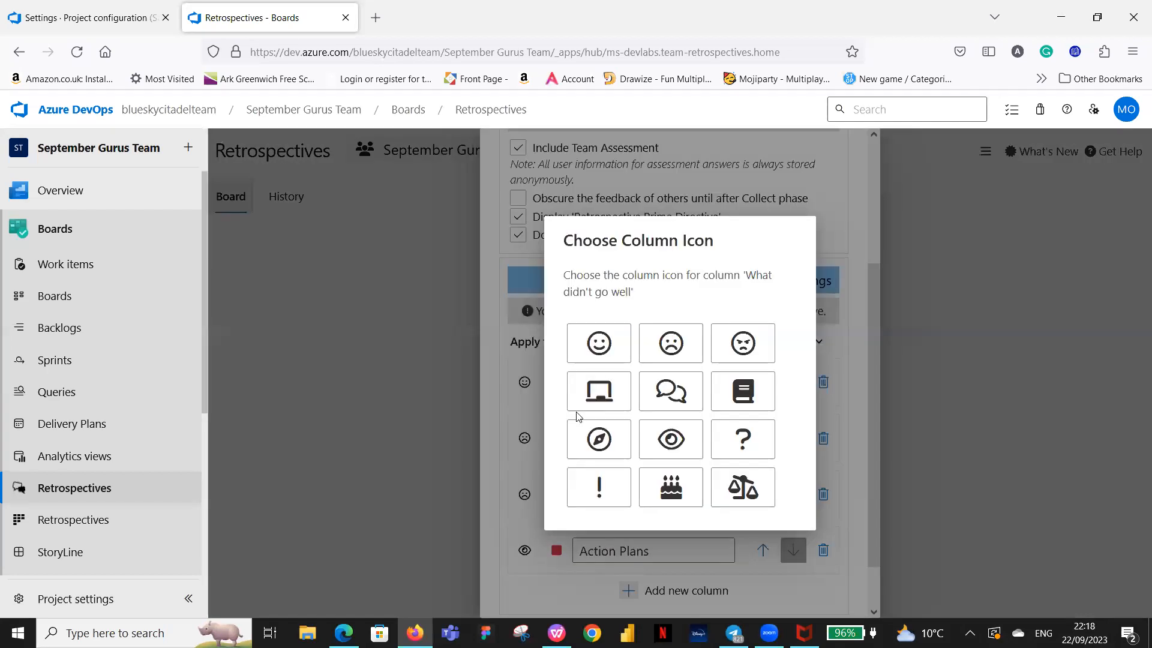
click(670, 347)
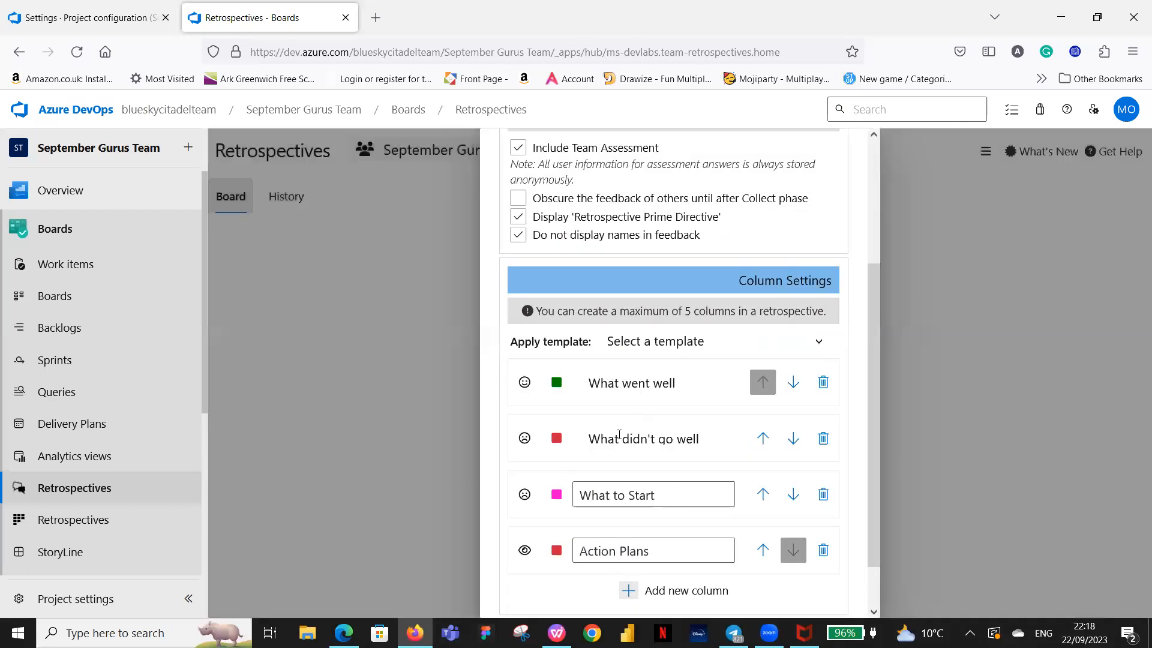
click(556, 385)
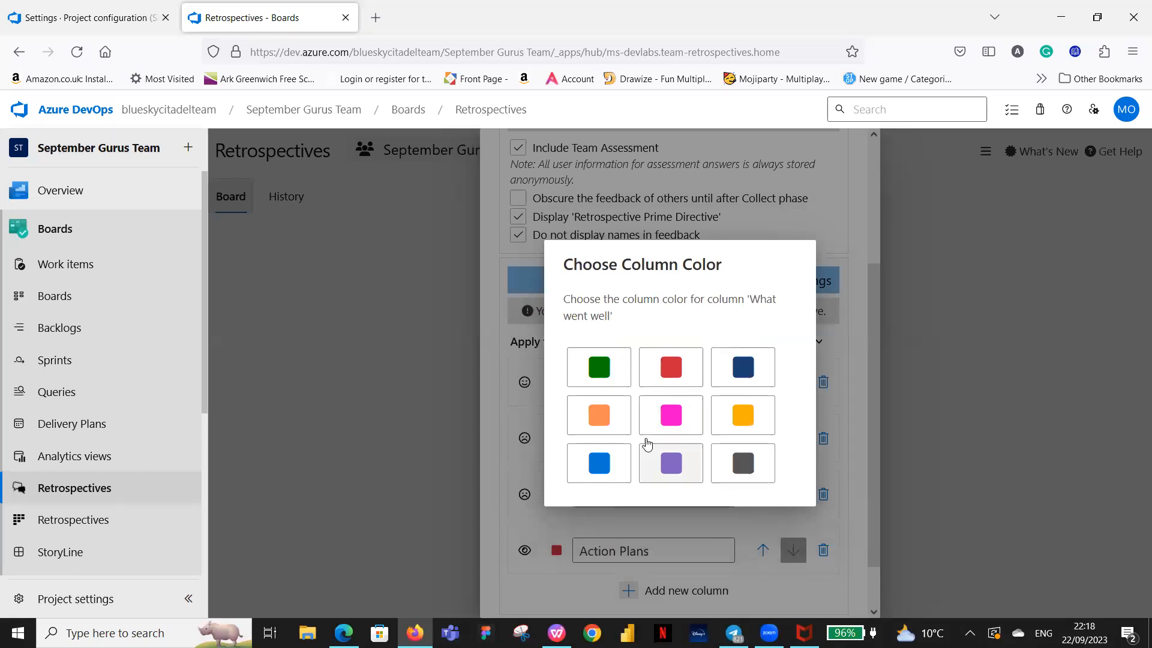
click(608, 373)
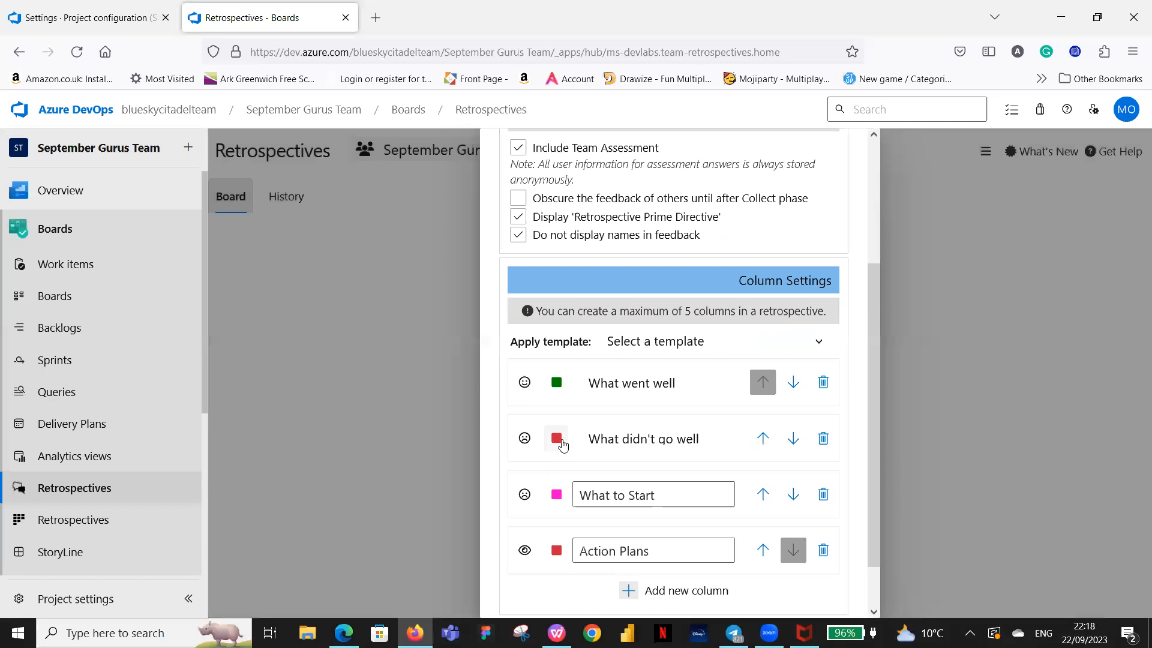
click(557, 439)
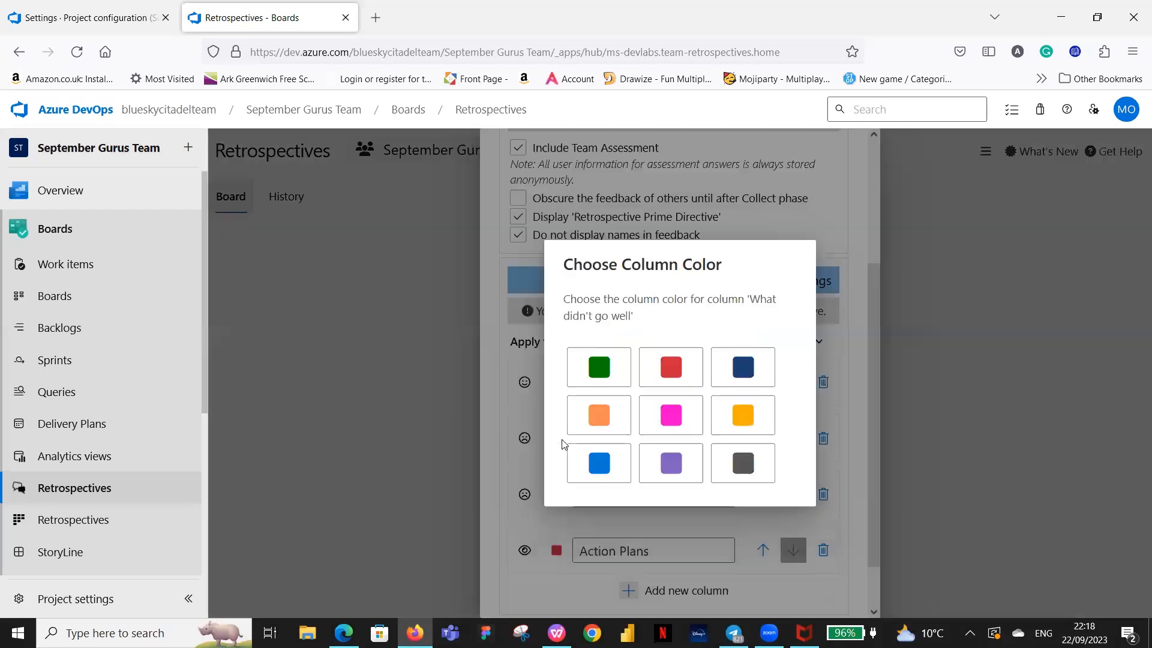
click(670, 377)
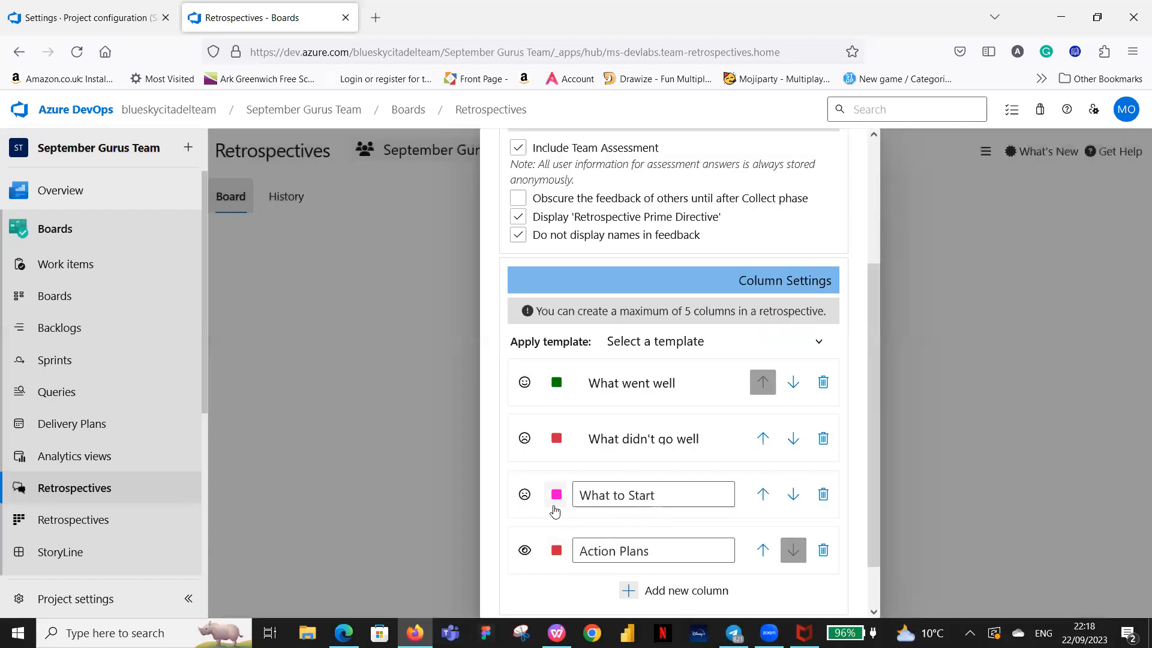
Give the "What to Start" column the speech bubbles icon and the orange color.
click(526, 502)
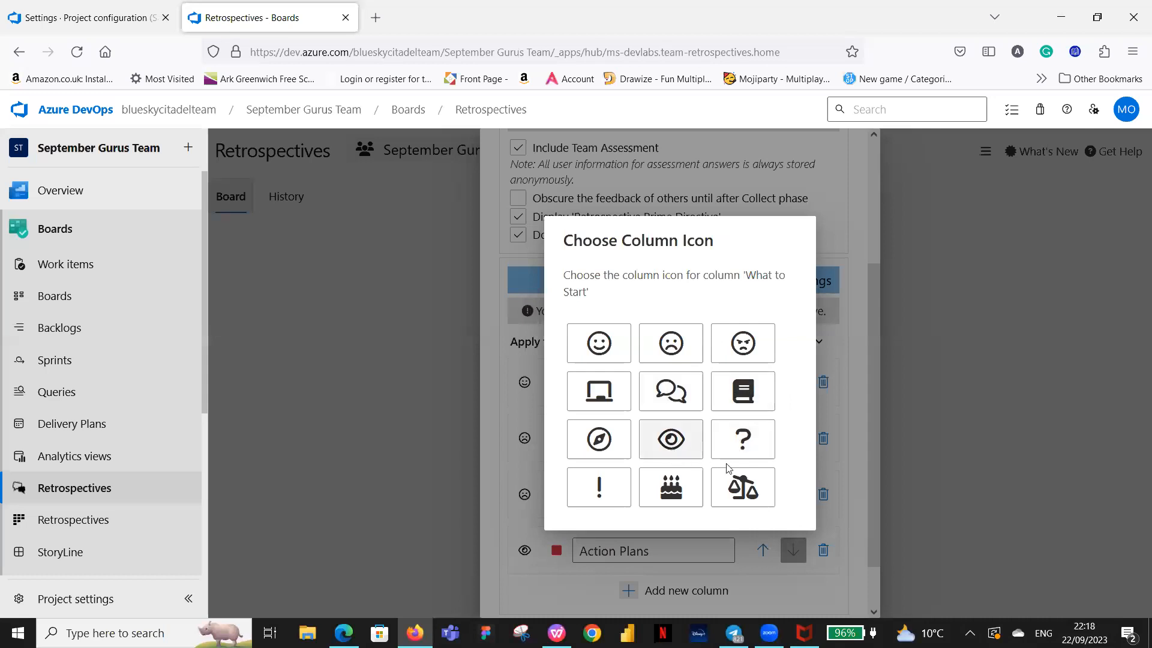
click(674, 393)
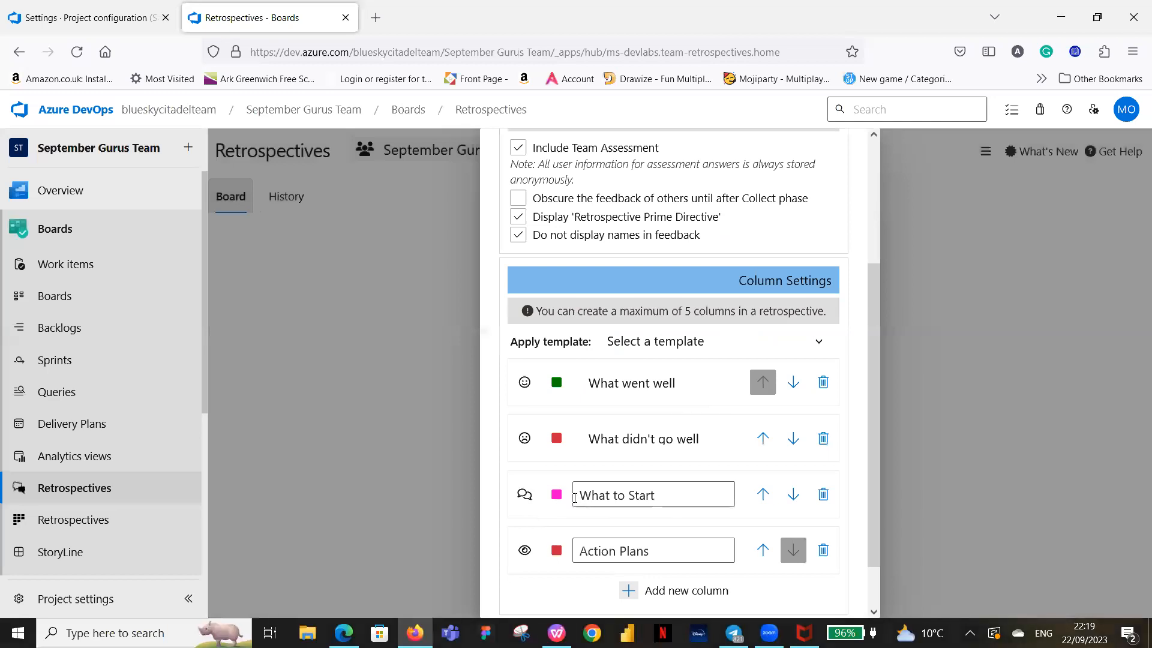
click(557, 495)
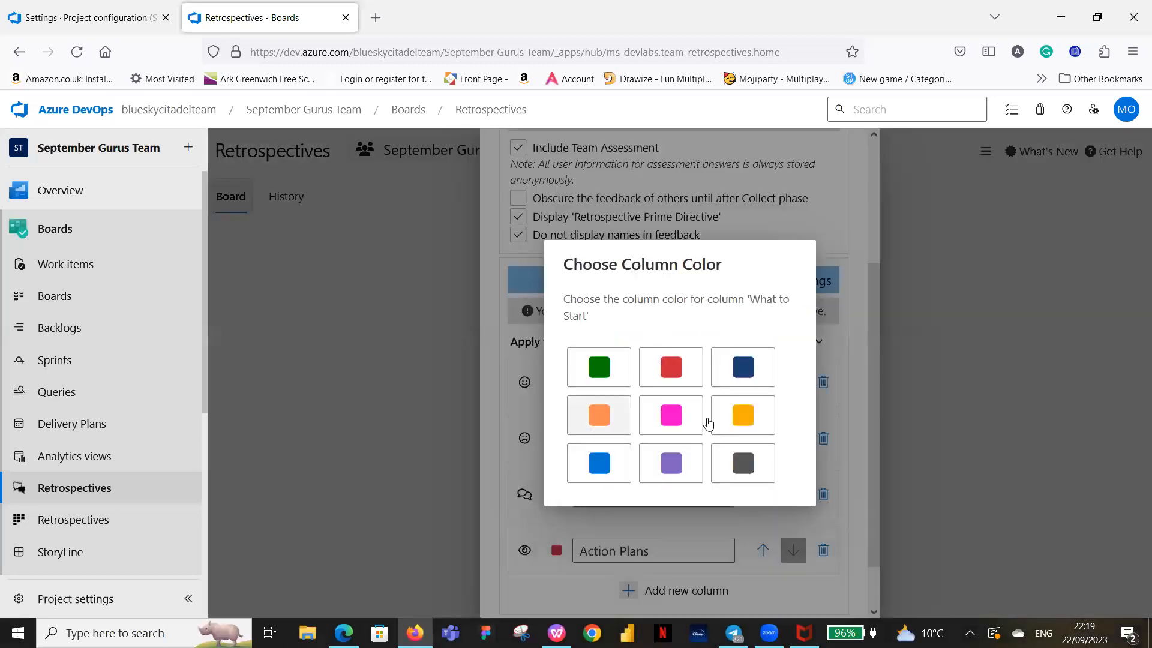
click(610, 421)
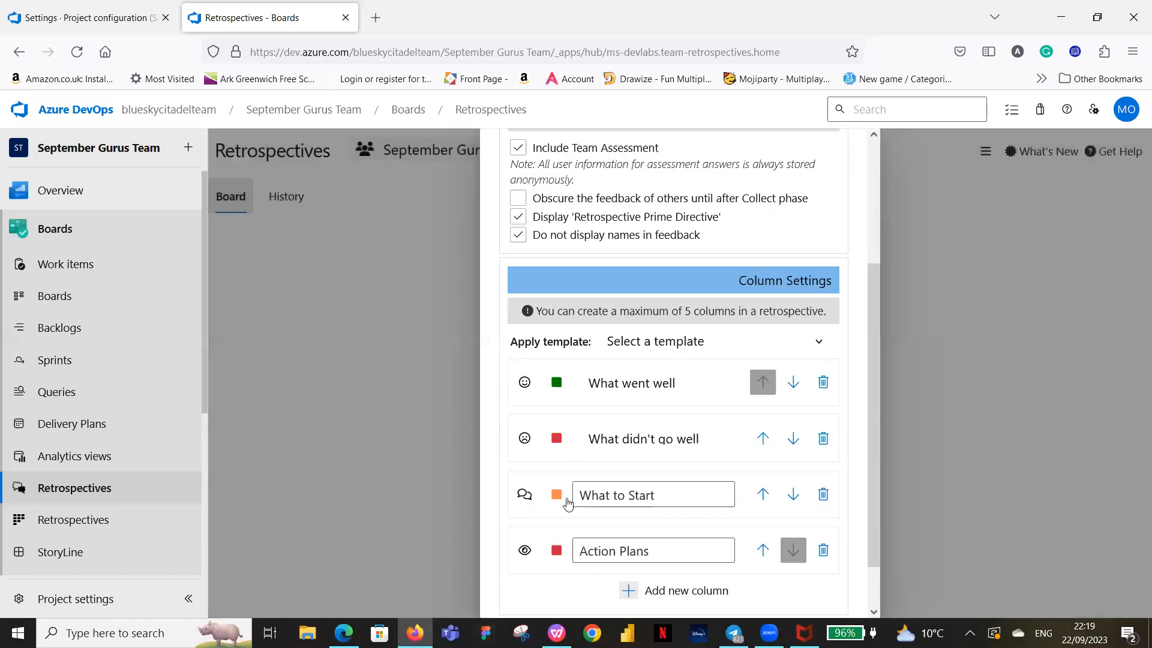
Give the "Action Plans" column the book icon and the bright blue color.
click(524, 555)
click(743, 392)
click(557, 550)
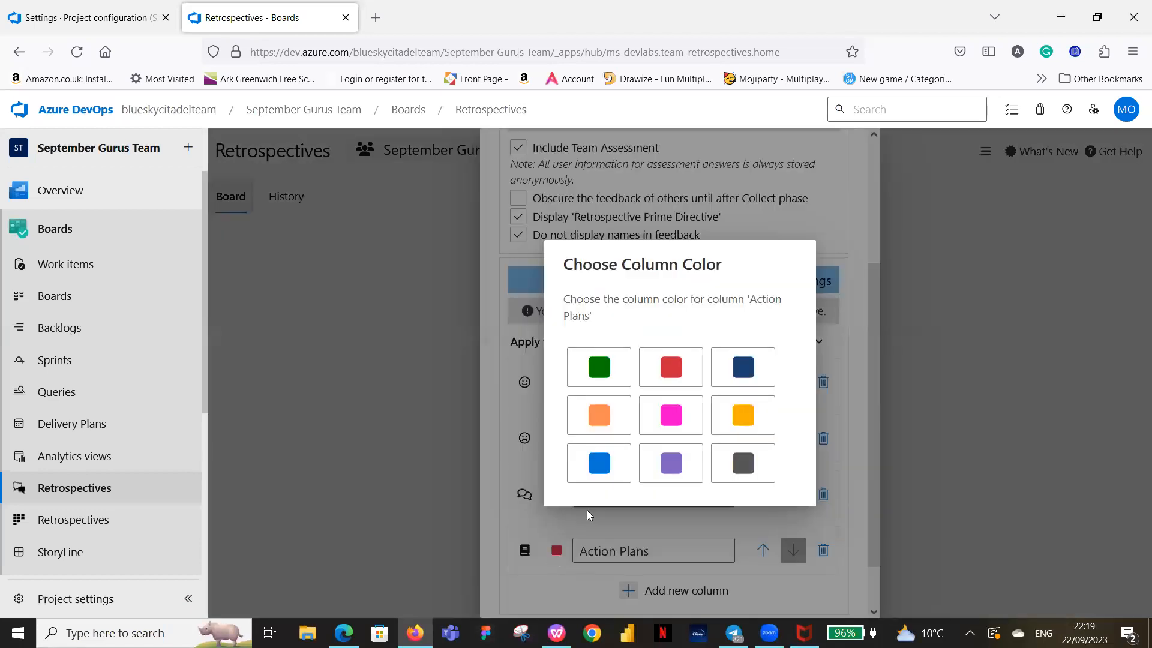
click(603, 472)
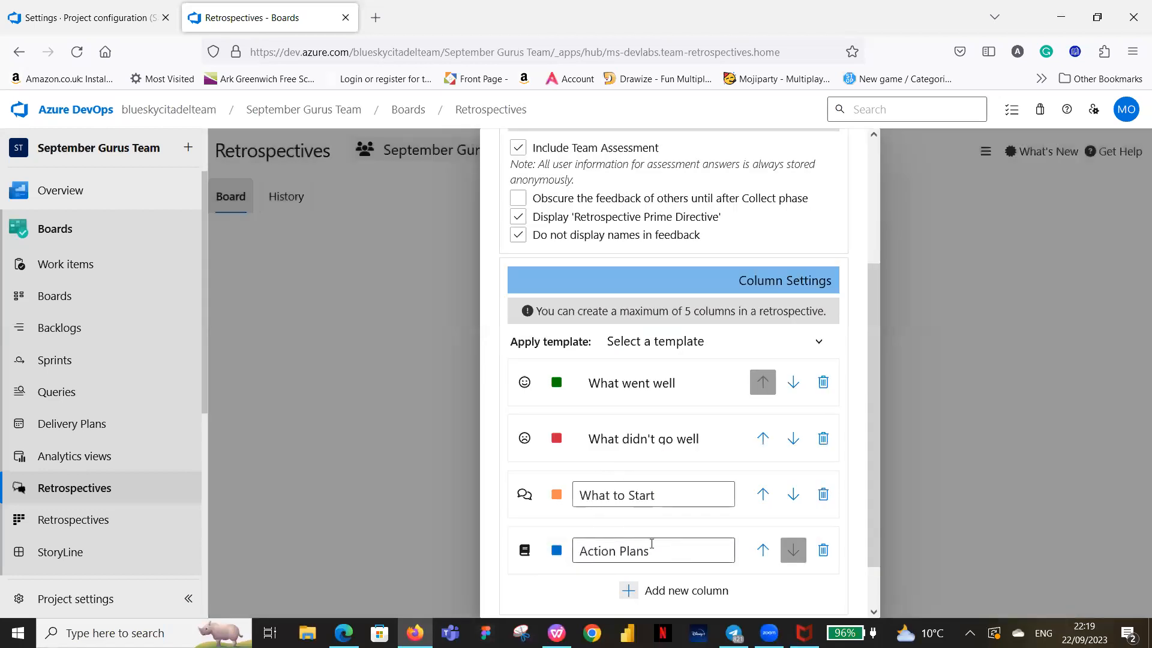
scroll(743, 414, down, 1)
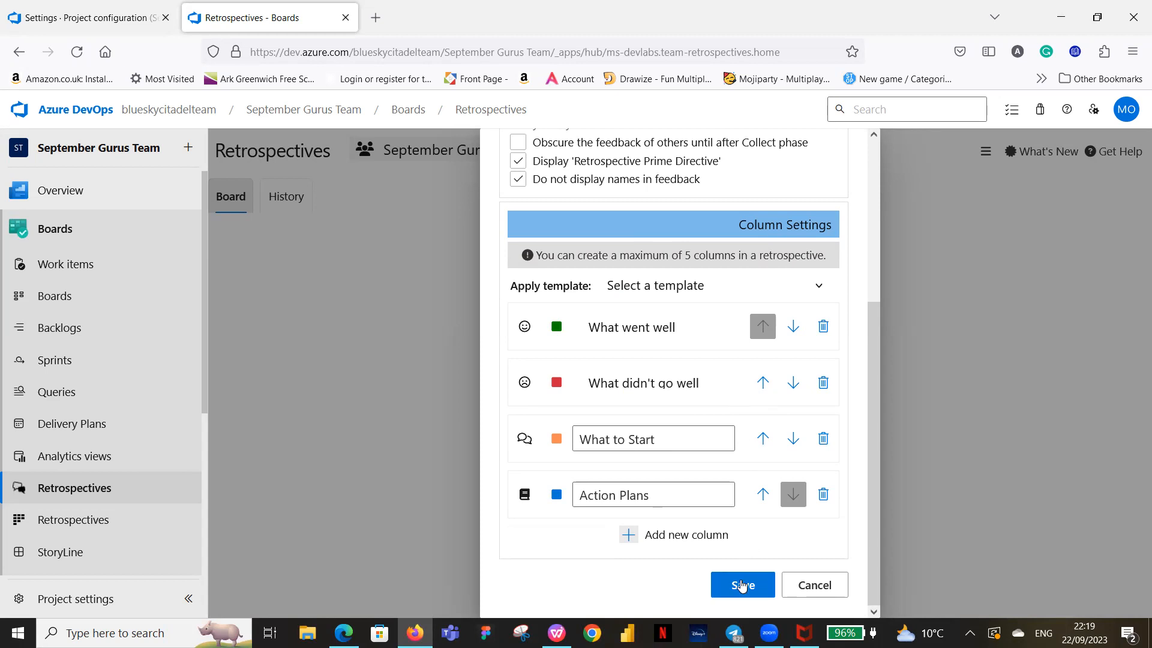
Save the retrospective with its four columns and start a new feedback card under "What went well".
click(743, 585)
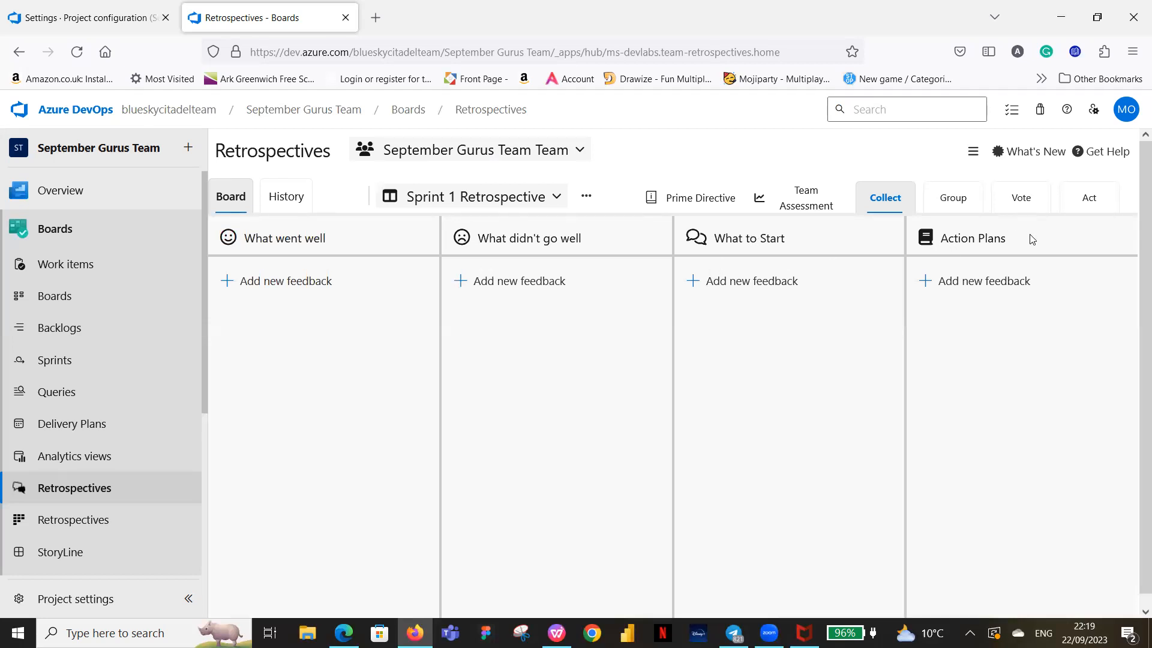
click(230, 285)
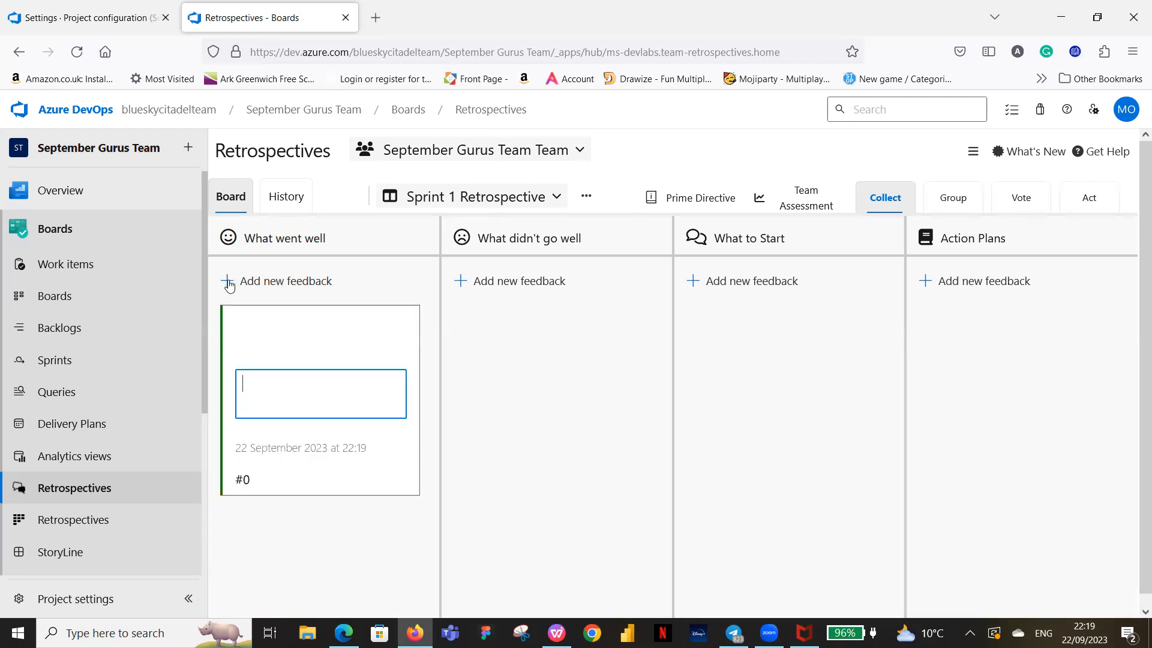
text(hbk,jldskpaioeg)
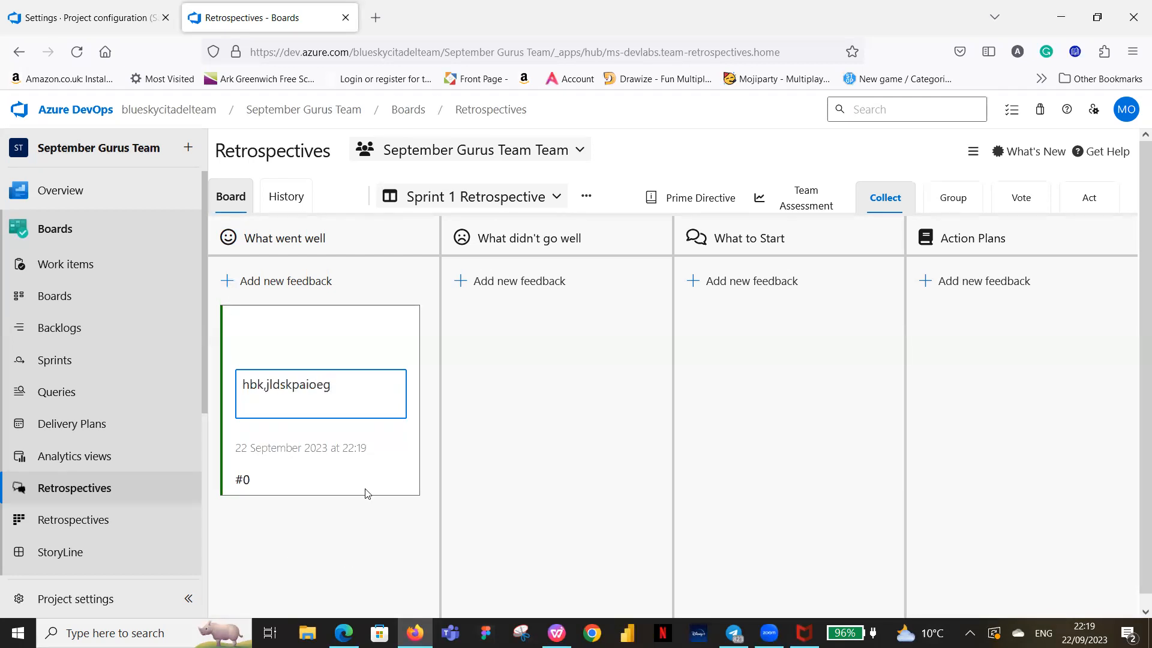
key(BackSpace)
key(BackSpace)
key(BackSpace)
key(BackSpace)
key(BackSpace)
key(BackSpace)
key(BackSpace)
key(BackSpace)
key(BackSpace)
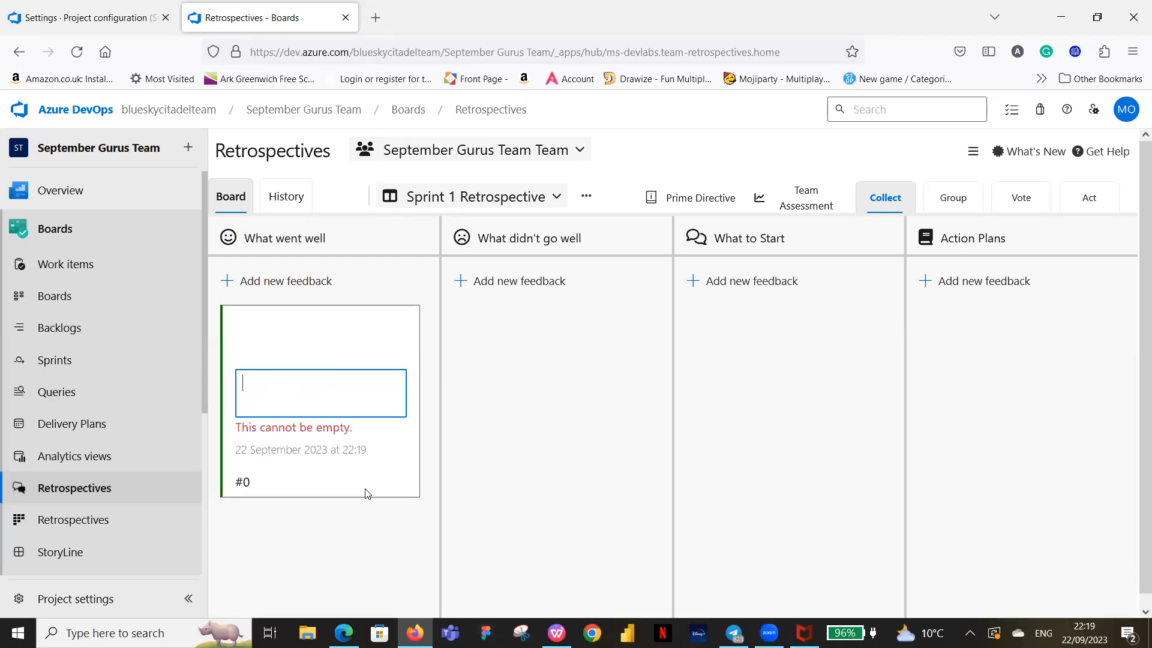
Enter "Good team collaboration" as the text of the new "What went well" feedback card.
text(Good )
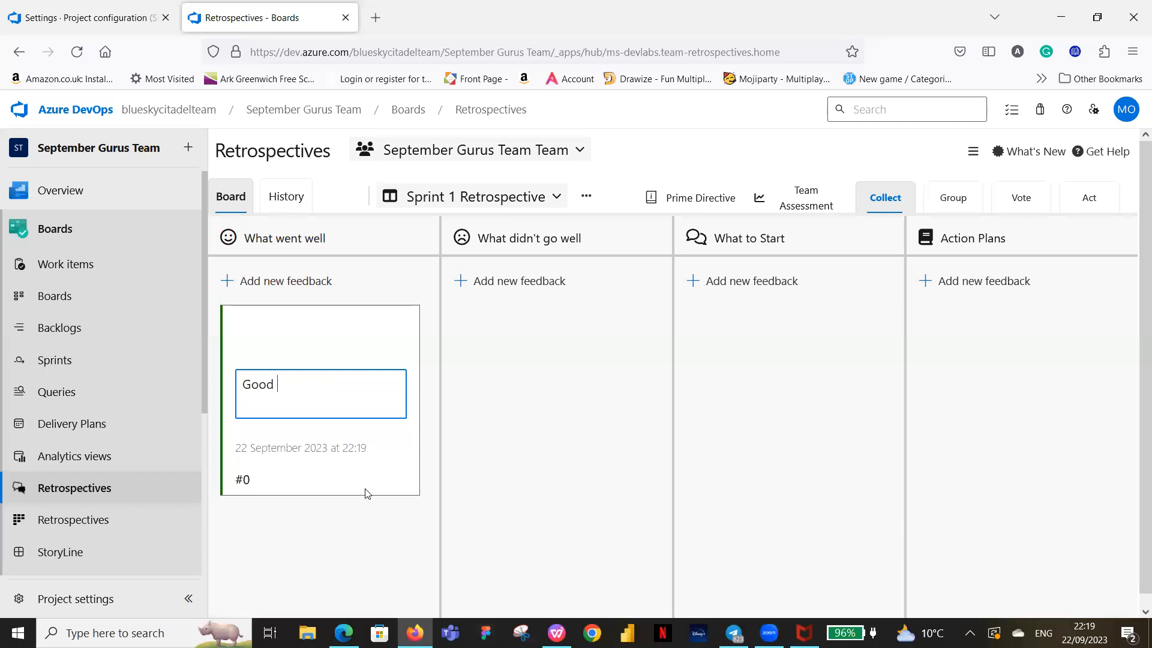
text(team collaboration)
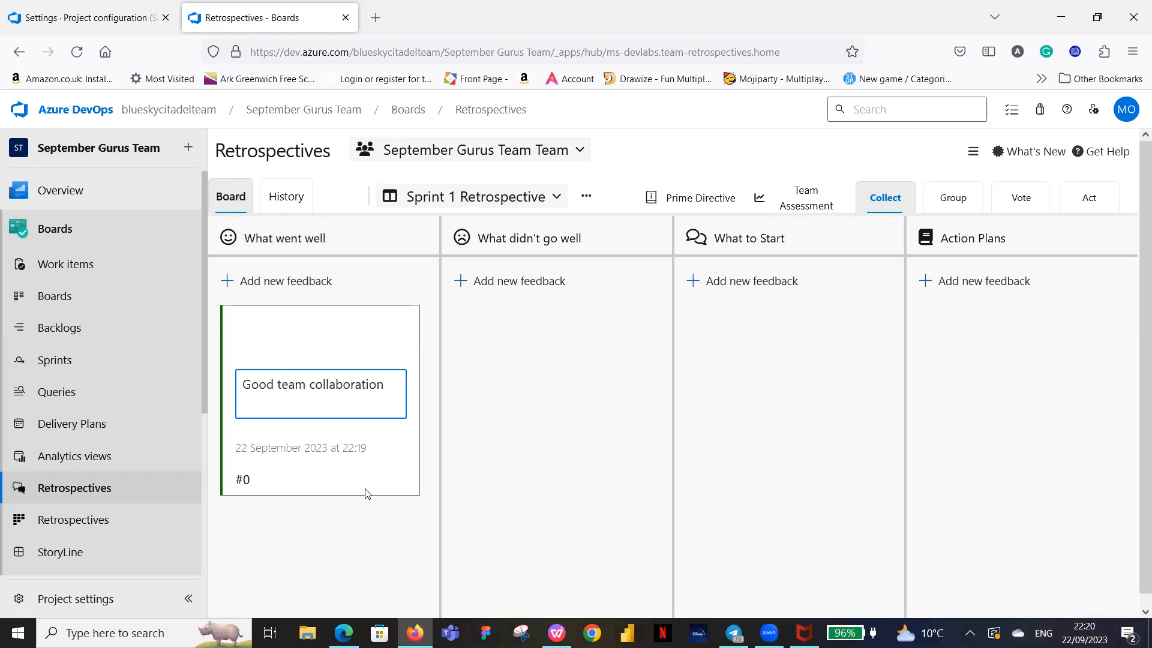
click(343, 567)
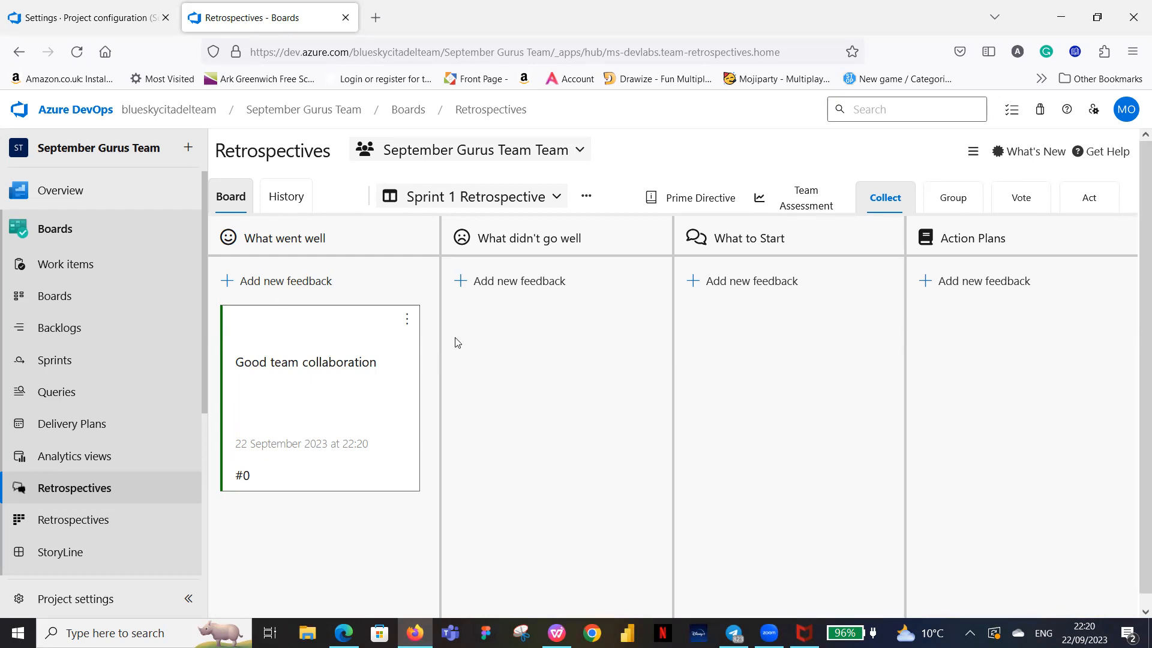
Examine the team assessment questions from Clarity to Efficiency and their 1–10 rating scale, and close the form without submitting.
click(815, 205)
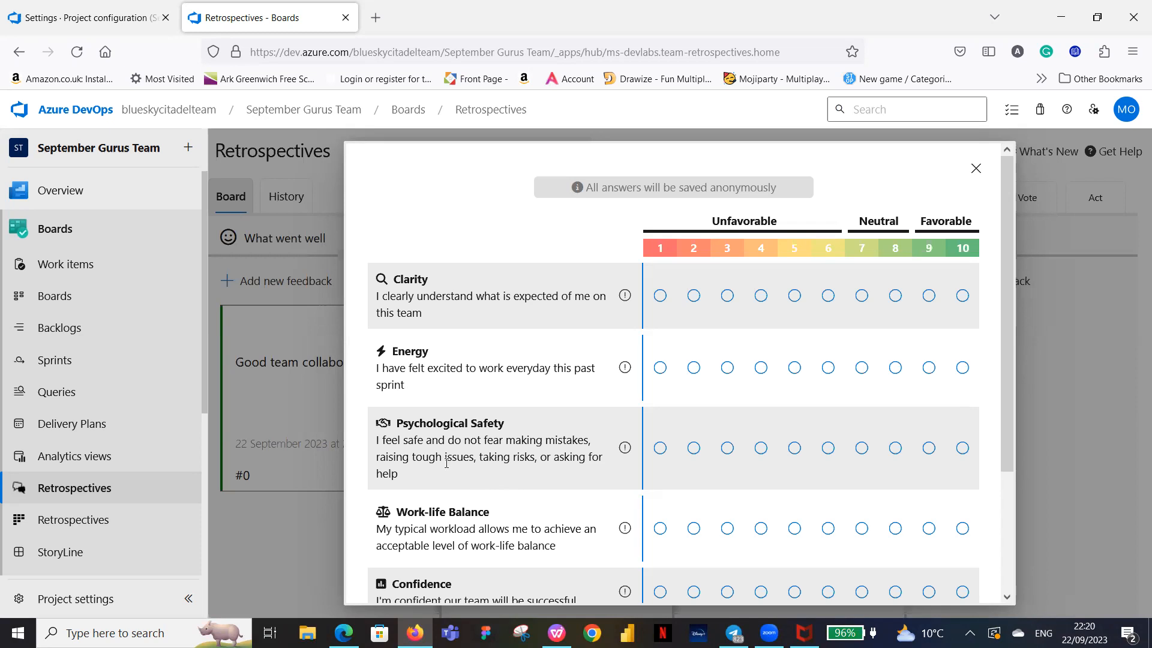
scroll(480, 445, down, 3)
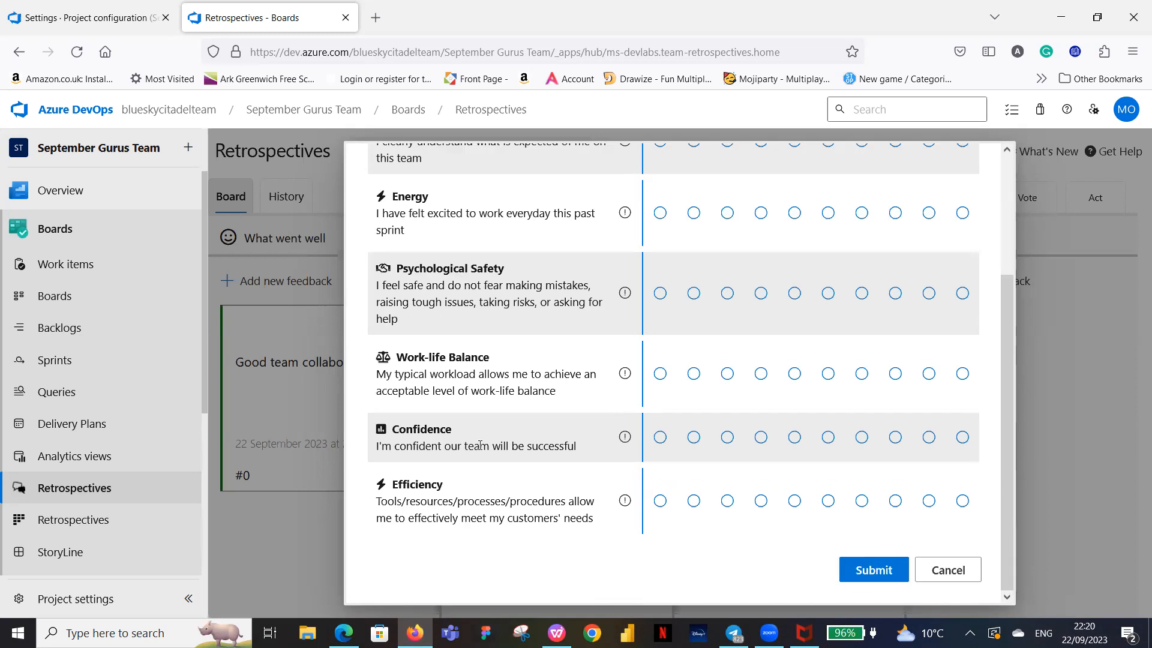
mouse_move(610, 510)
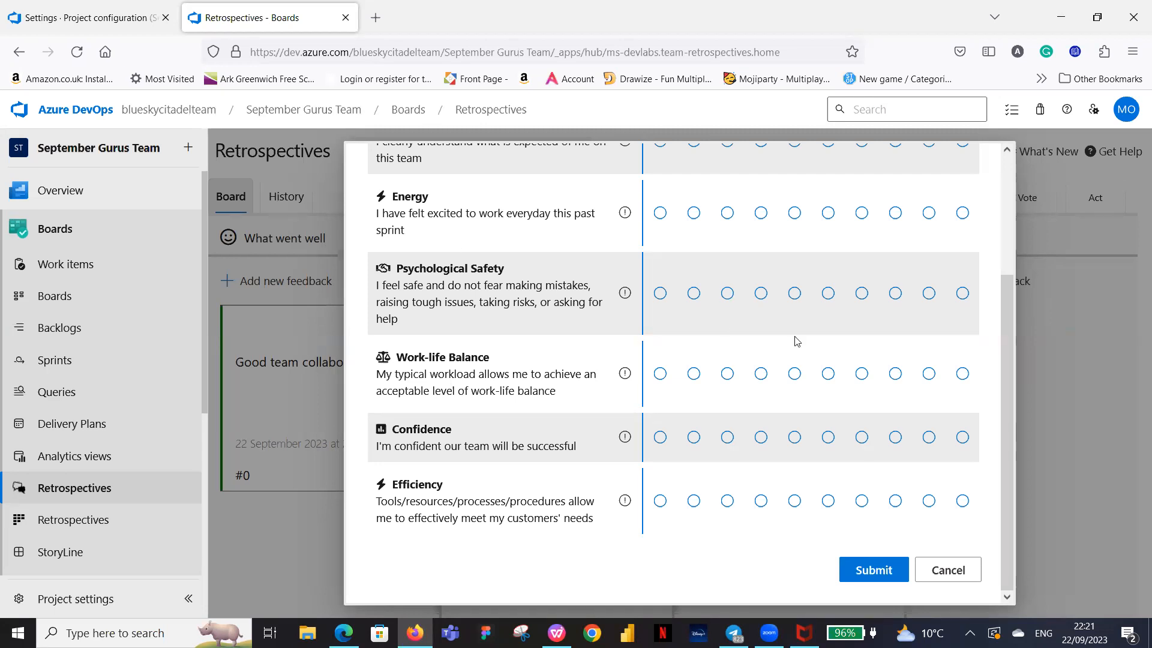
scroll(797, 341, up, 3)
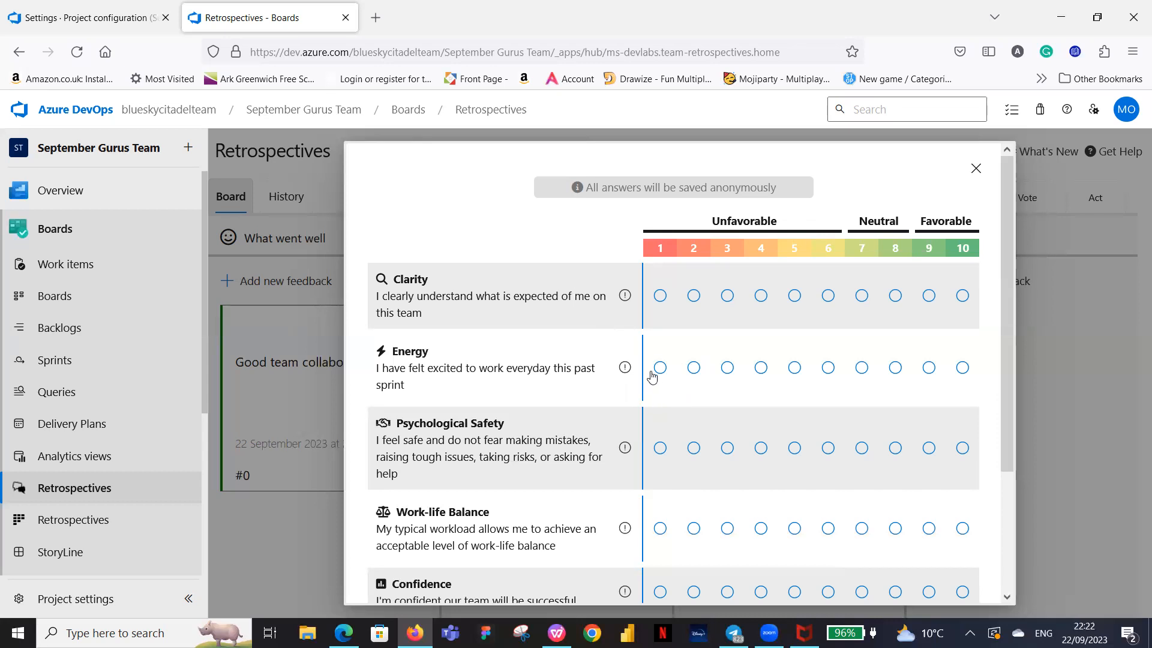
scroll(656, 375, down, 3)
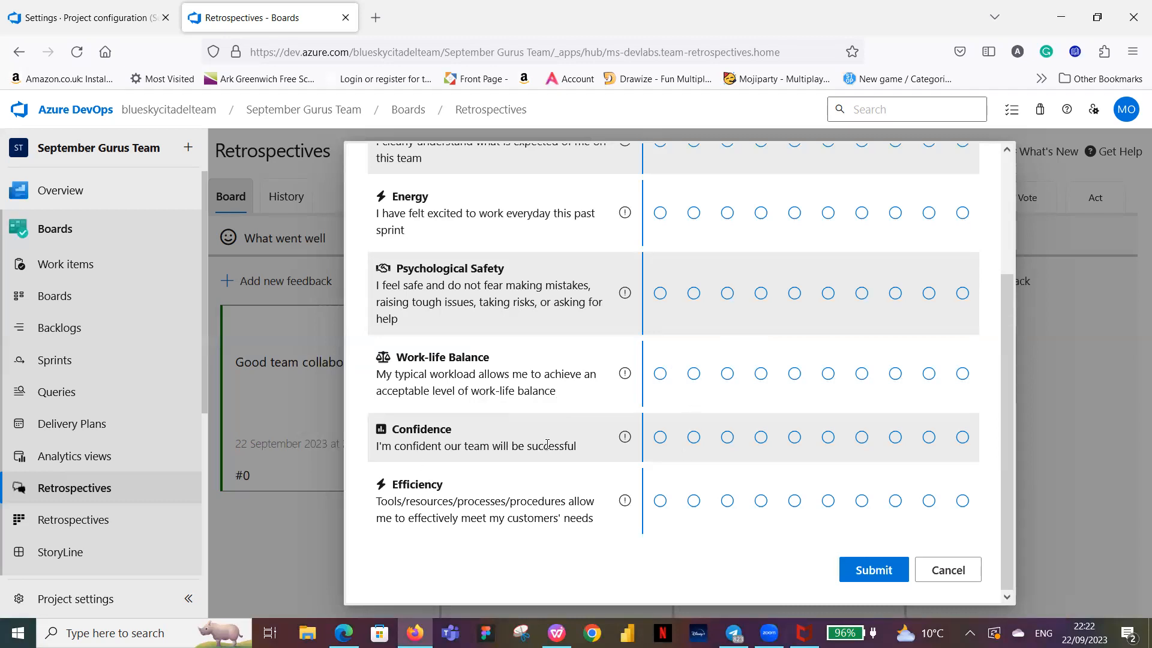
scroll(663, 437, up, 3)
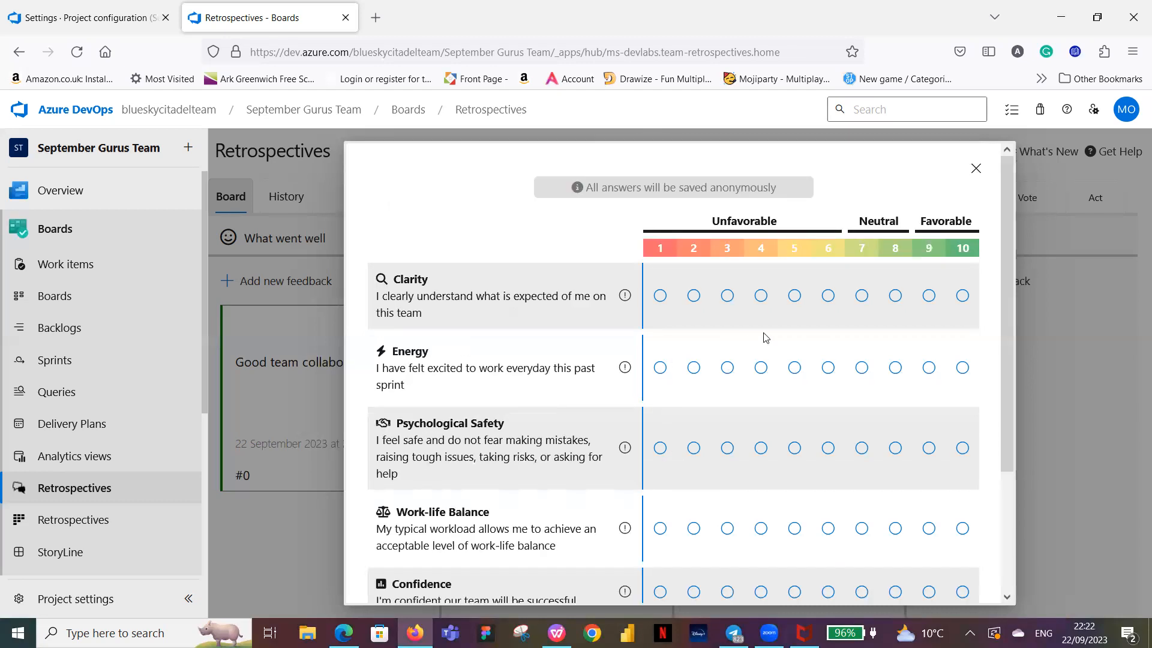
scroll(780, 356, down, 3)
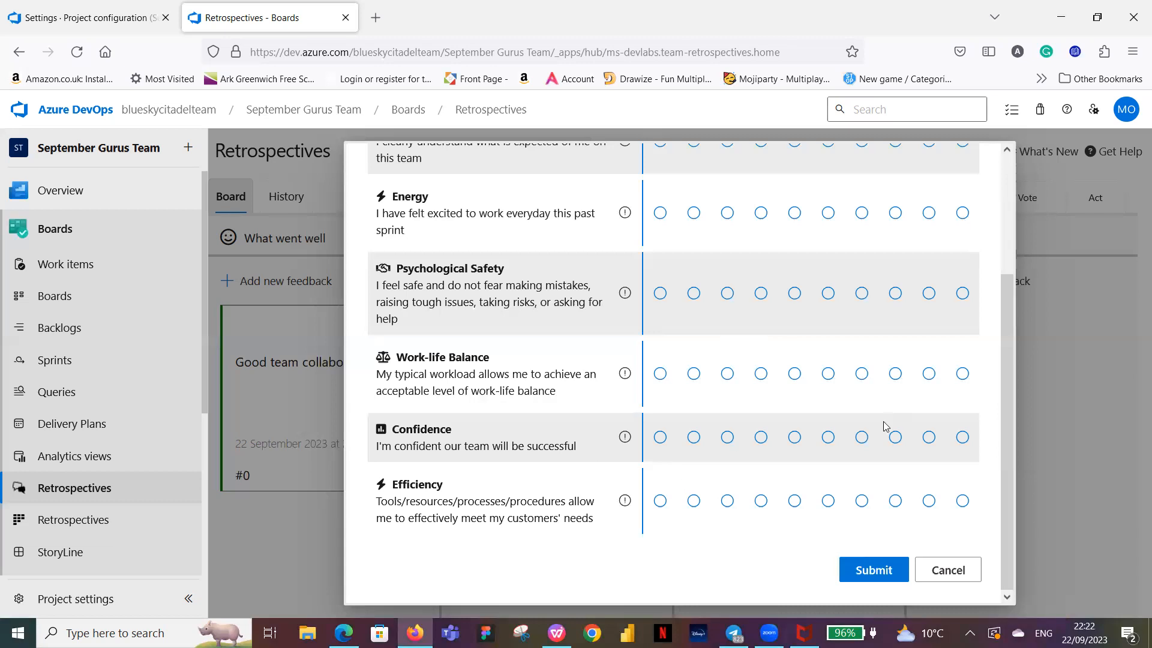
scroll(743, 504, up, 3)
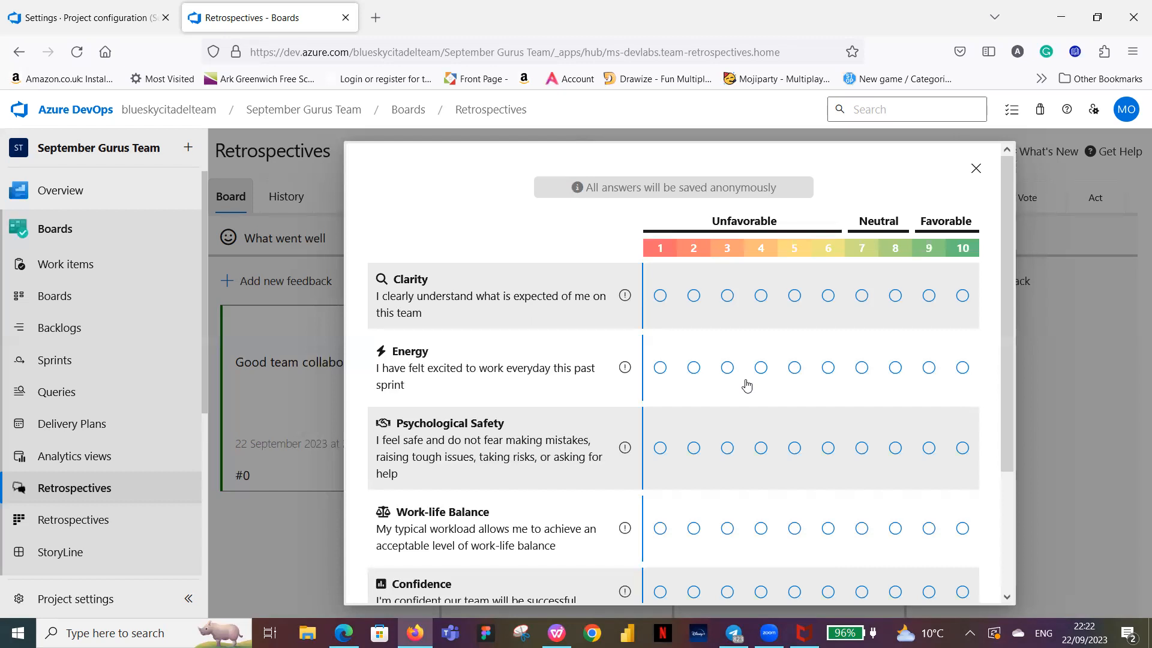
scroll(779, 373, down, 3)
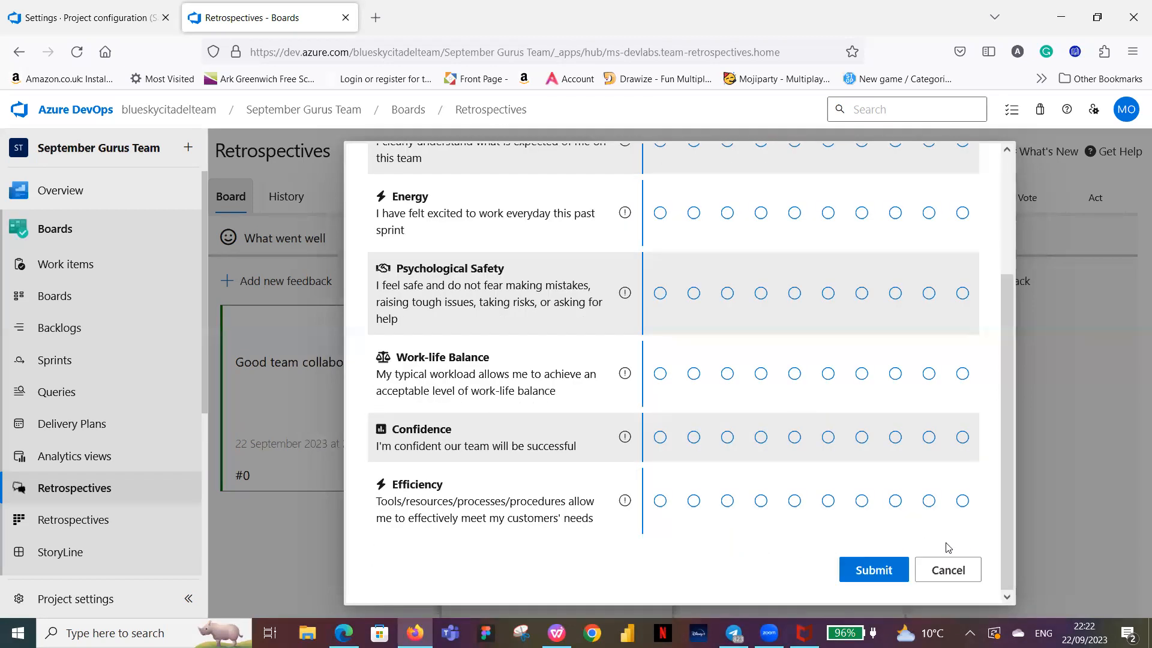
click(949, 573)
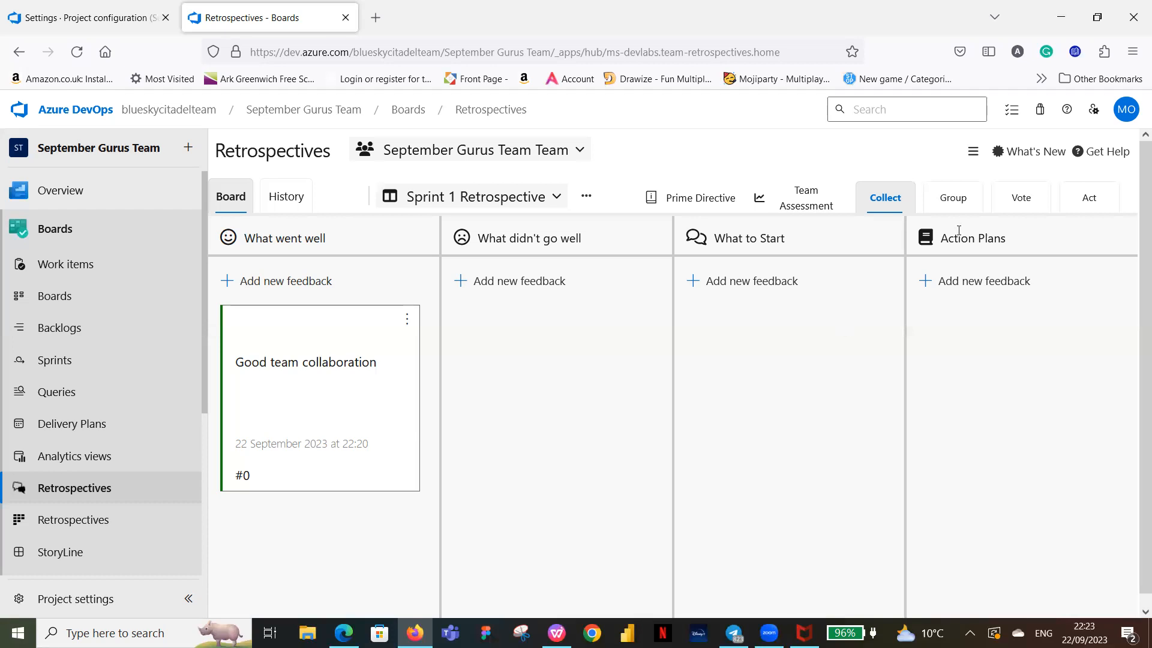
Add a second feedback card reading "Great Collaboration!" under "What went well".
click(954, 207)
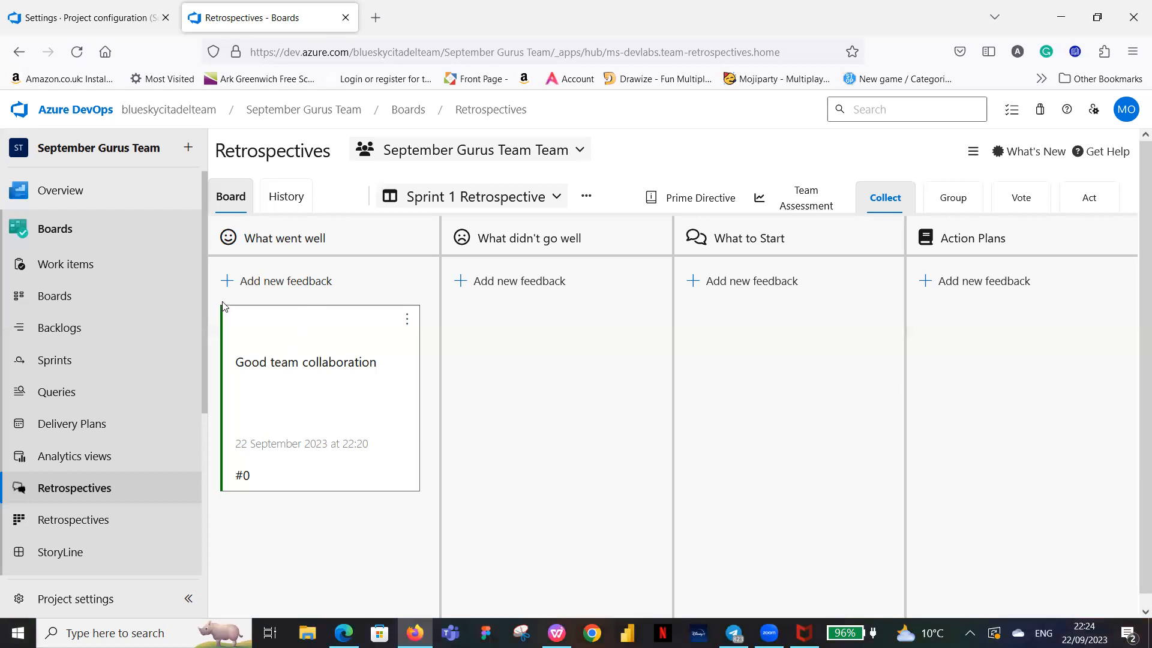
click(228, 282)
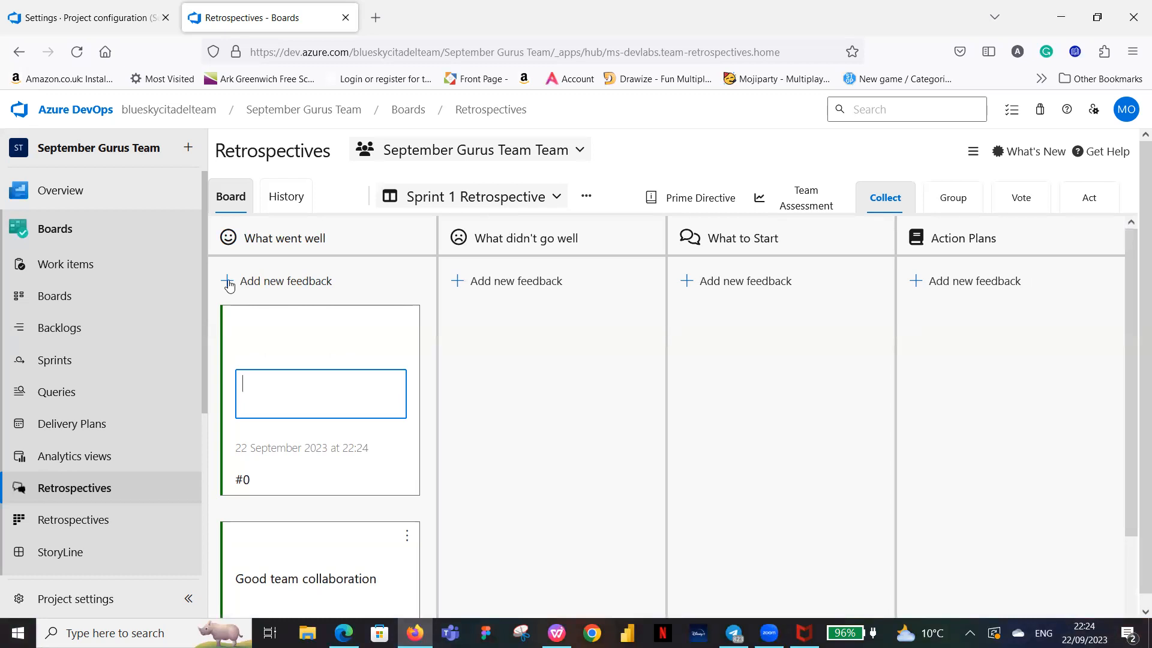
text(Great Collaboration!)
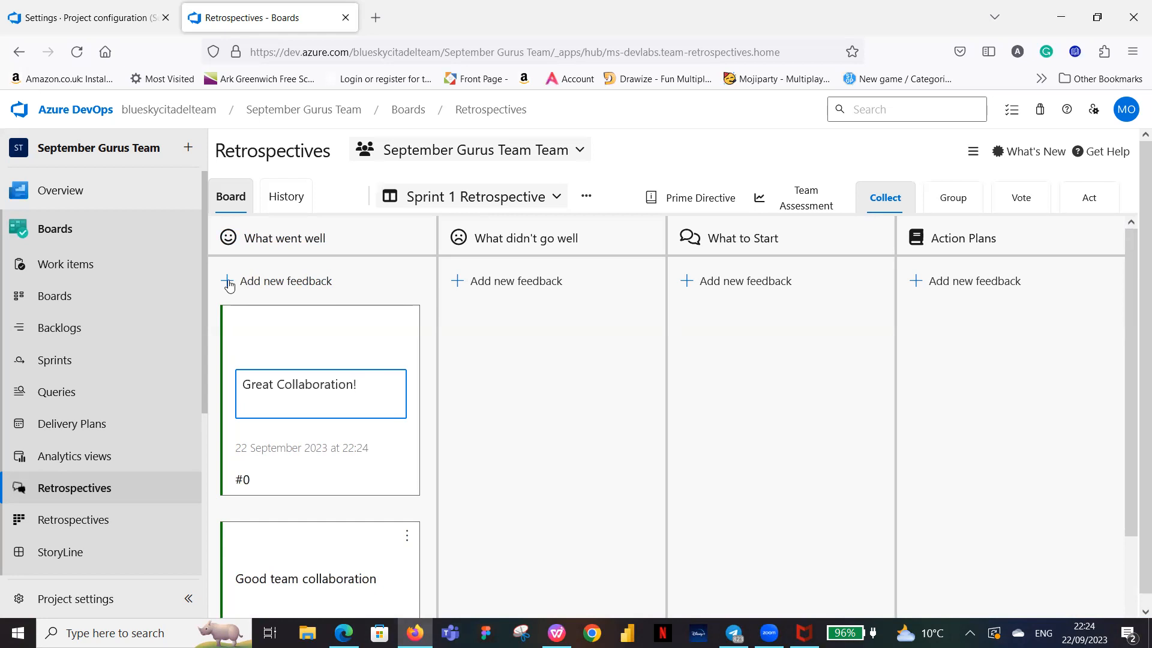
click(548, 468)
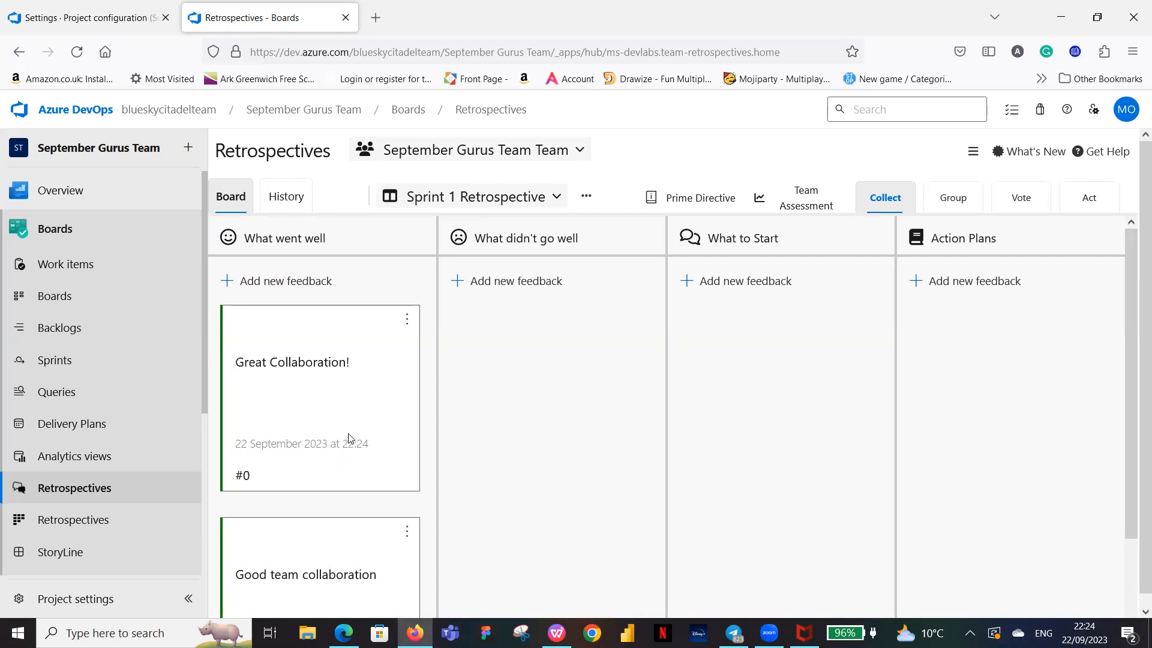
Switch the retrospective to the Group phase and group the "Good team collaboration" card under "Great Collaboration!".
scroll(351, 391, down, 2)
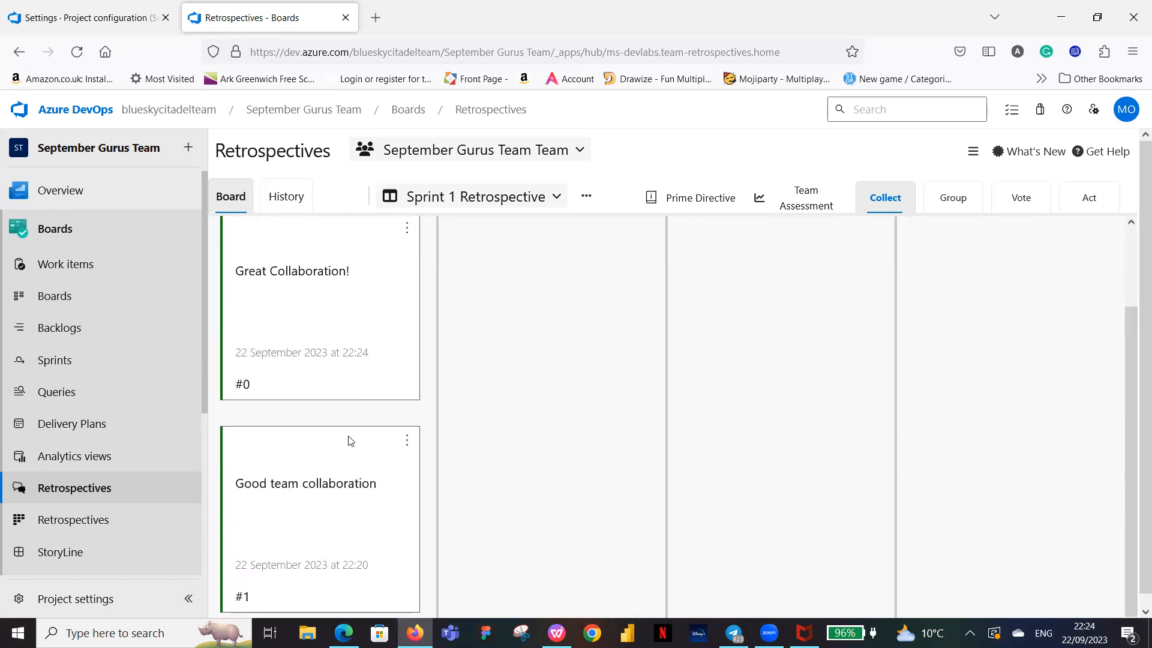
scroll(377, 429, up, 1)
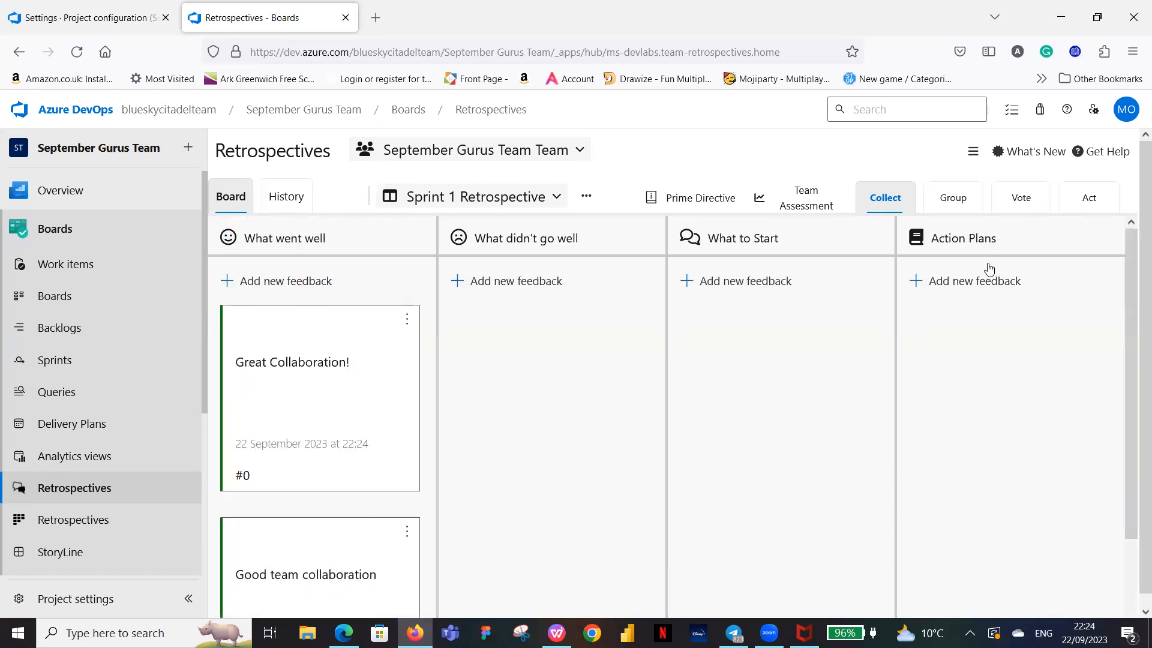
click(951, 204)
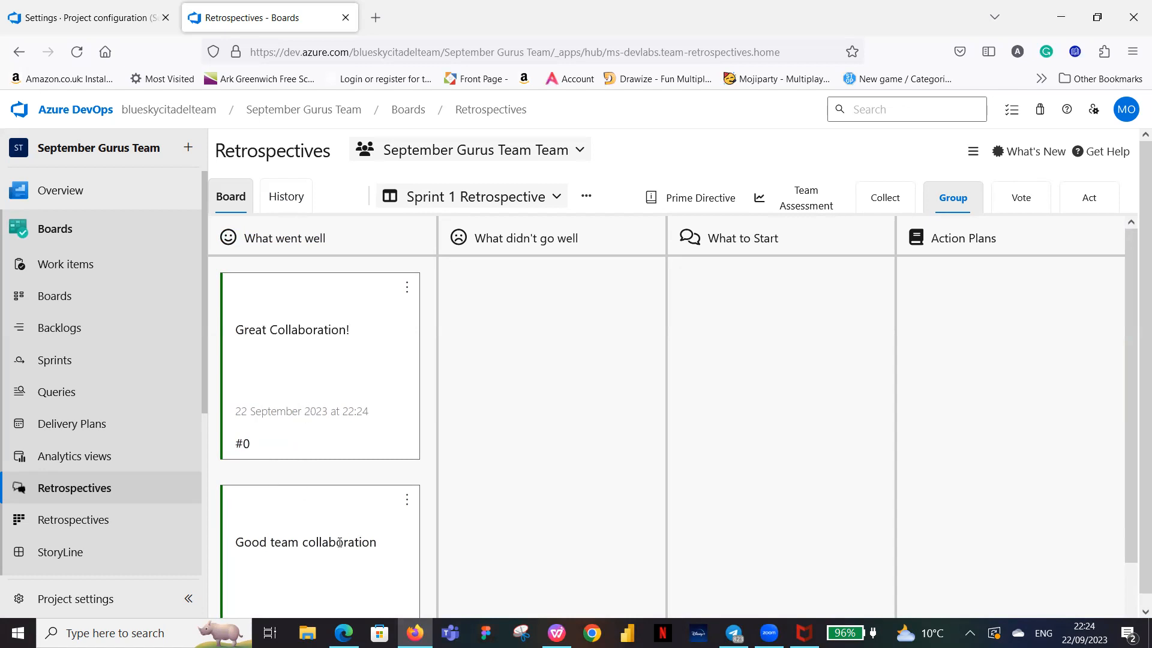
drag(320, 522, 316, 309)
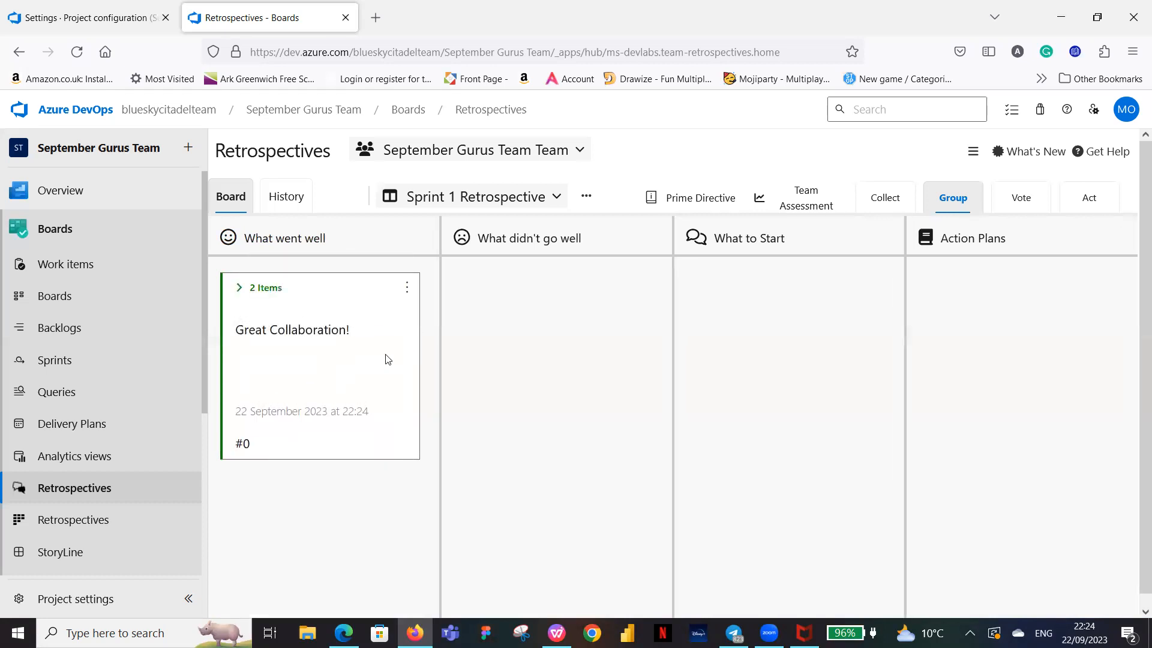
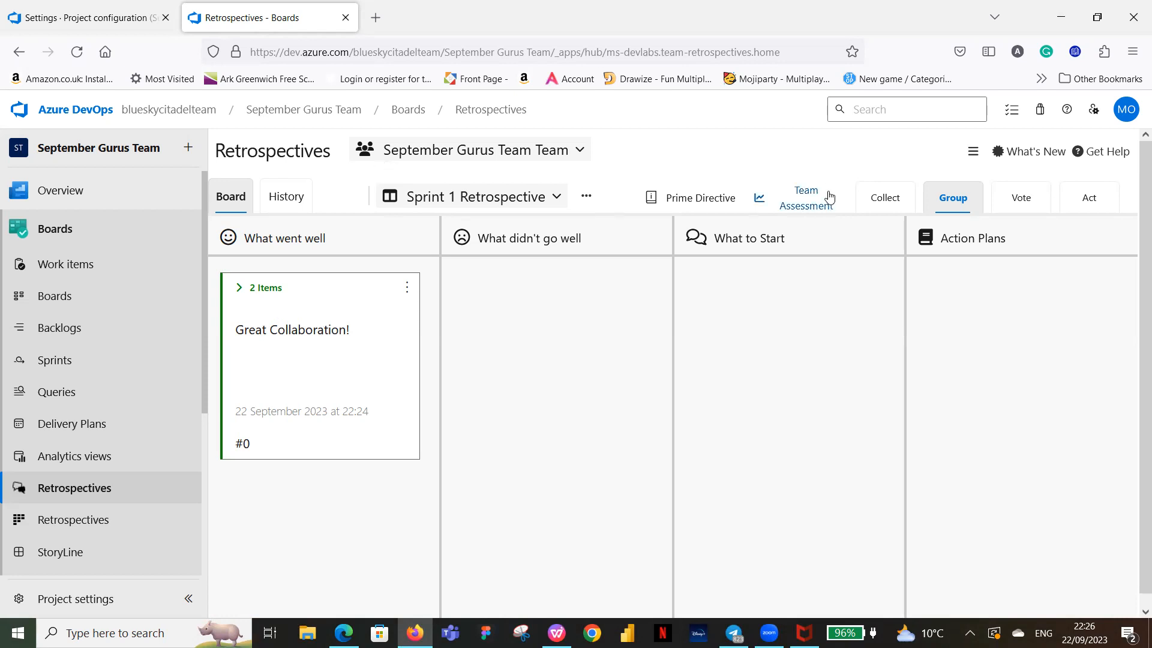
View the Vote phase, return to the Collect phase and add the feedback card "Let's meet more" under "Action Plans".
click(1014, 193)
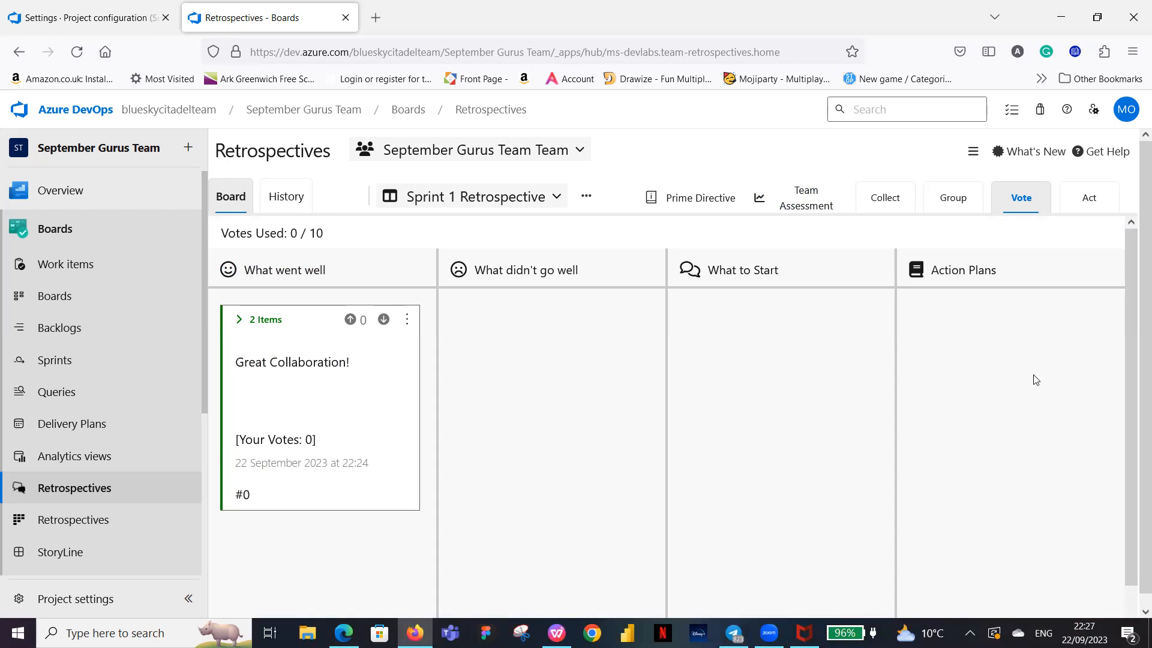
click(889, 198)
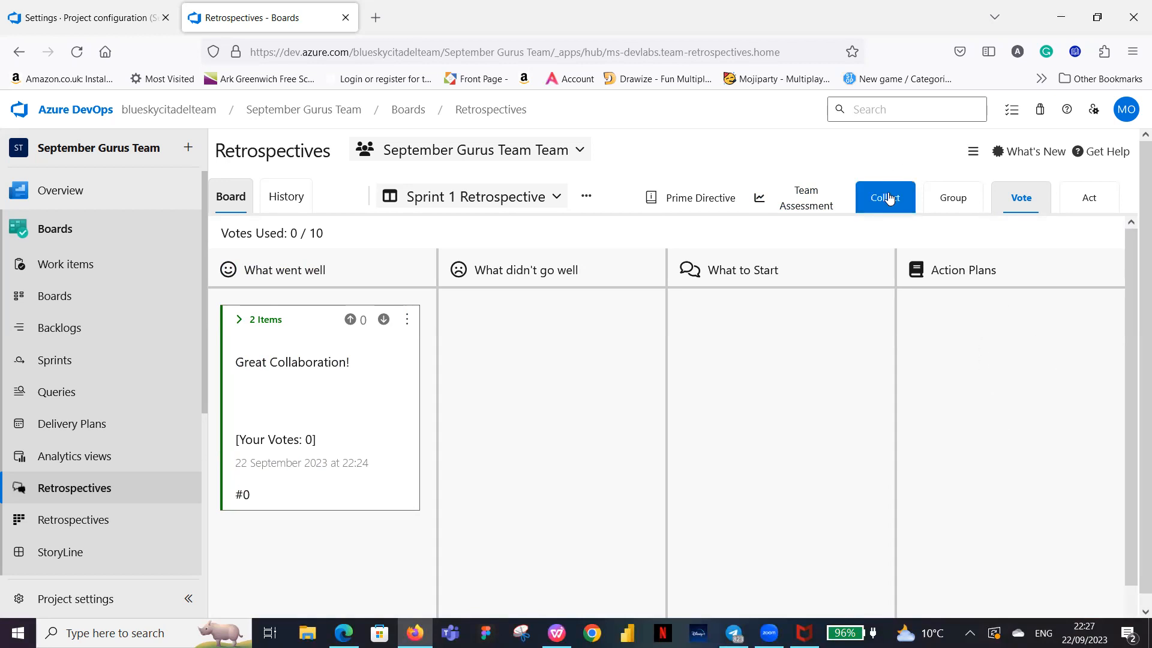
click(928, 283)
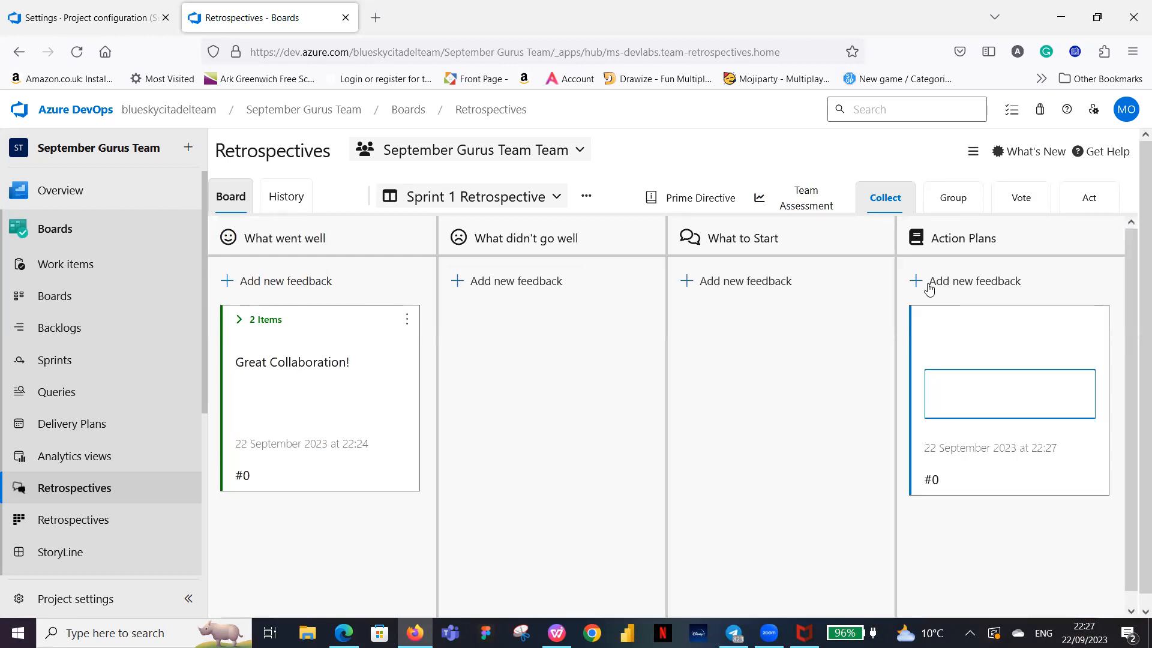
text(Let's meet more)
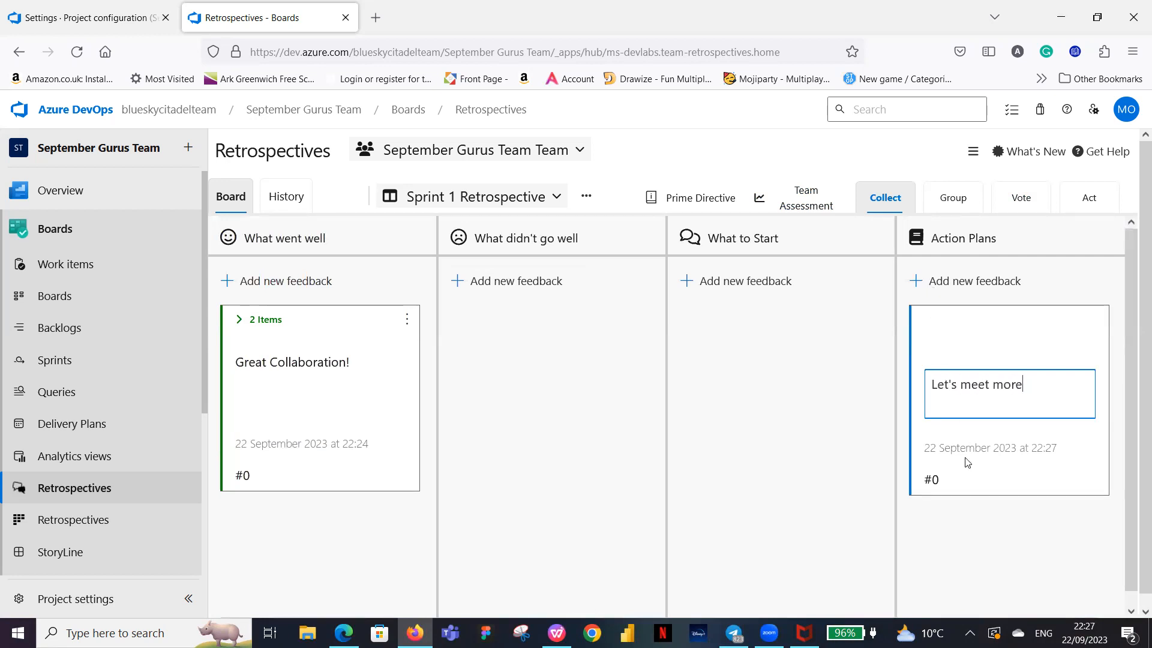
click(998, 540)
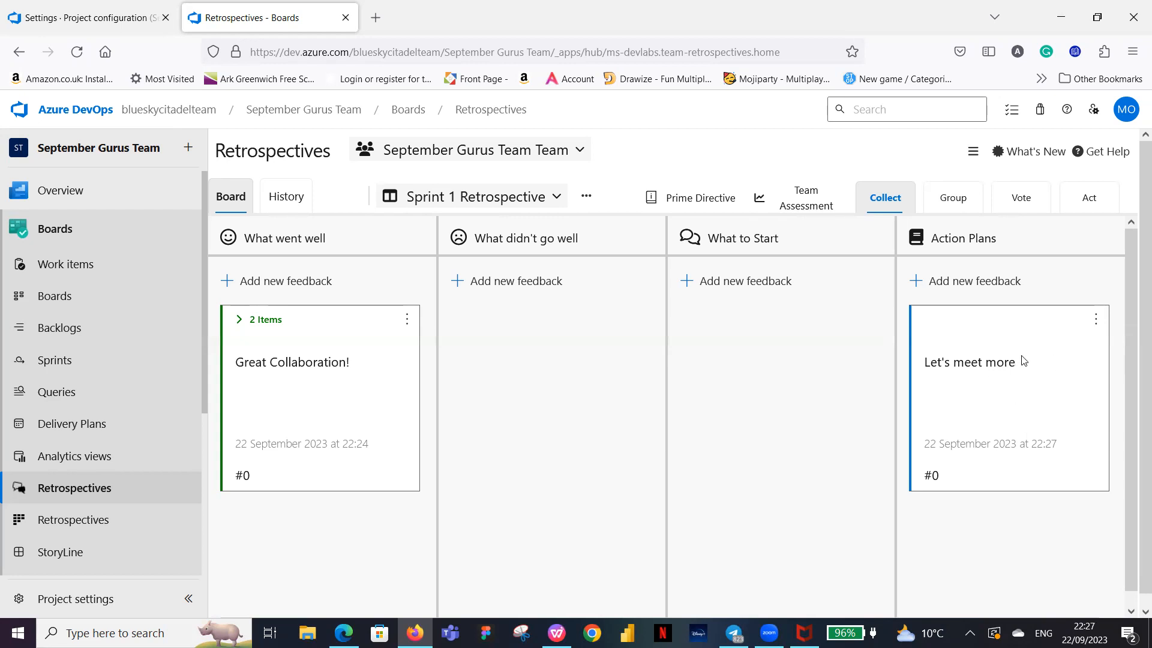
Switch the retrospective to the Act phase and add a Product Backlog Item titled "More Meetings" to the "Let's meet more" card.
click(1091, 202)
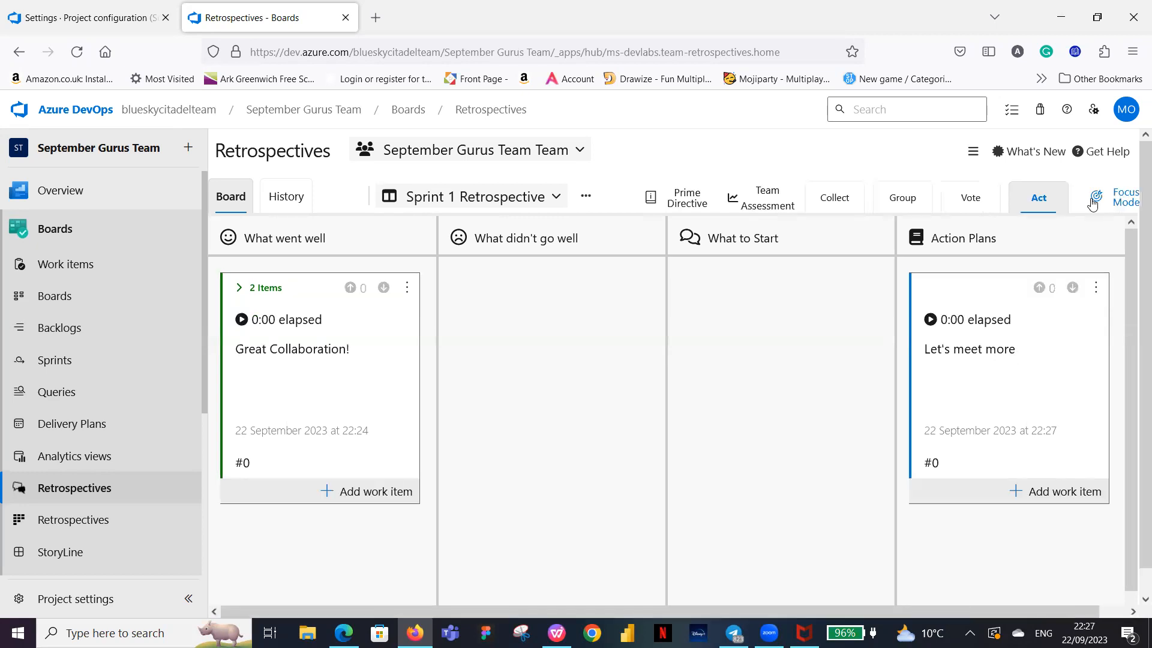
click(1068, 494)
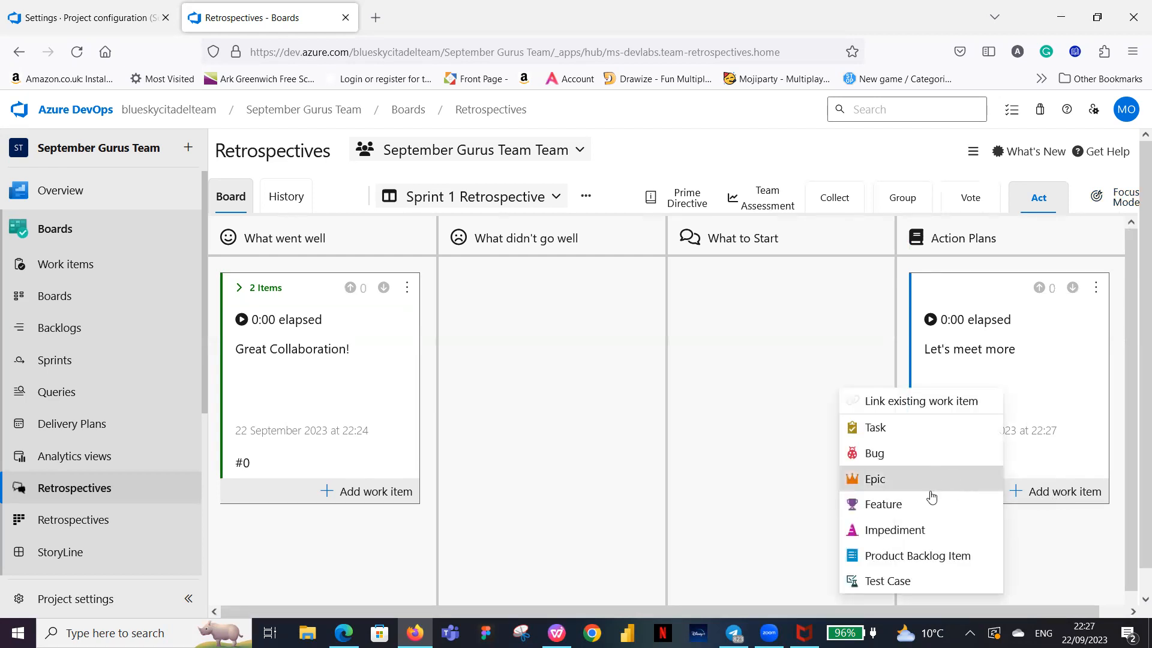
click(947, 561)
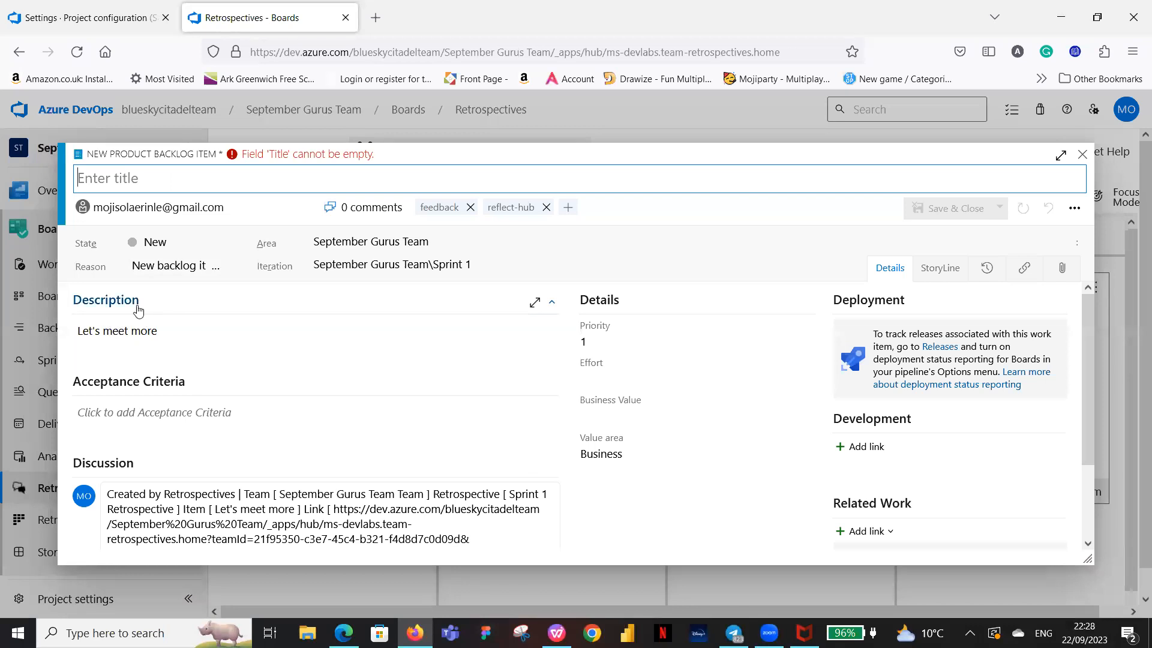
text(MORE)
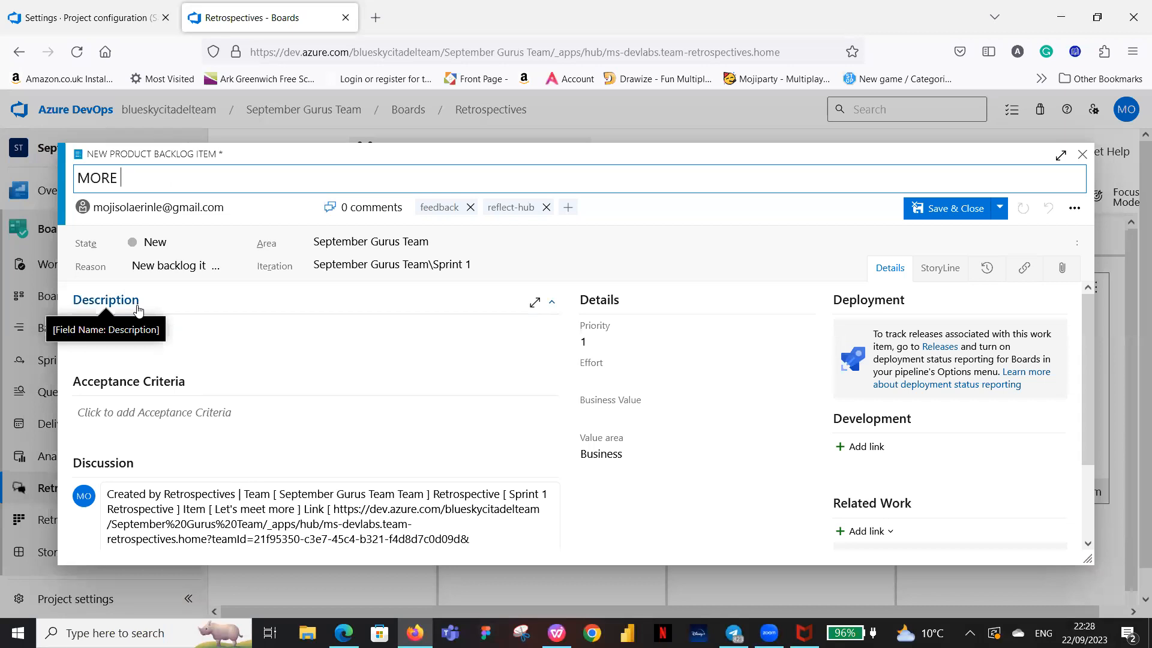
key(BackSpace)
key(BackSpace)
key(BackSpace)
key(BackSpace)
key(BackSpace)
text(Moe)
key(BackSpace)
text(re Meetings)
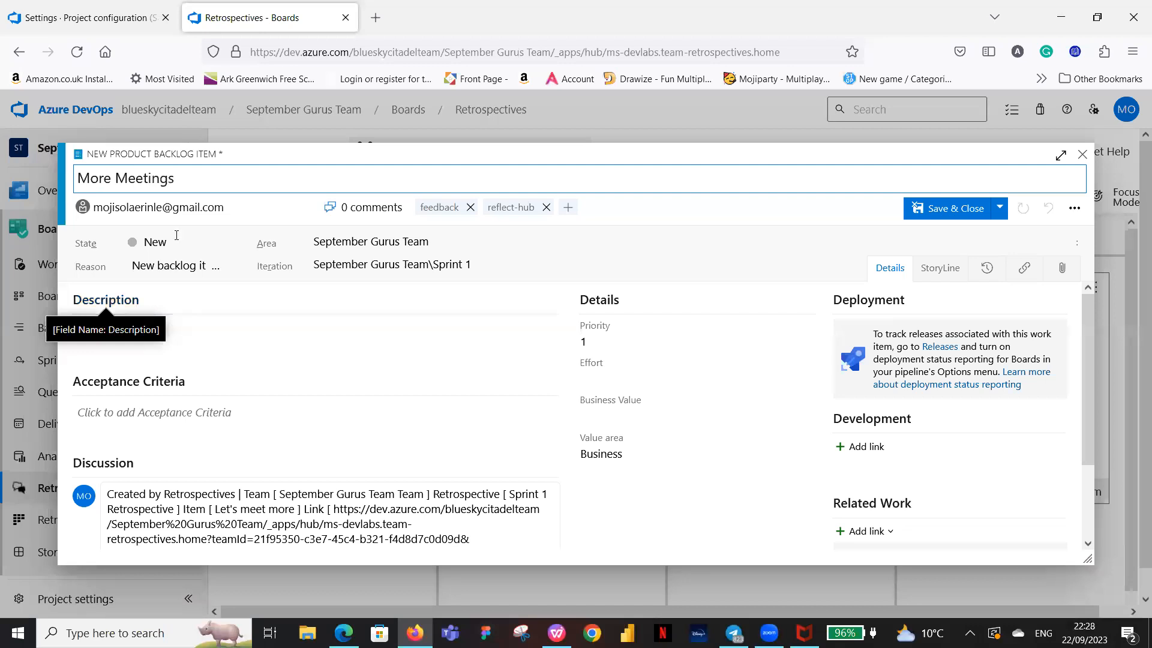
Extend the new backlog item's title to "Retro - More Team Meetings".
click(117, 178)
text(Team)
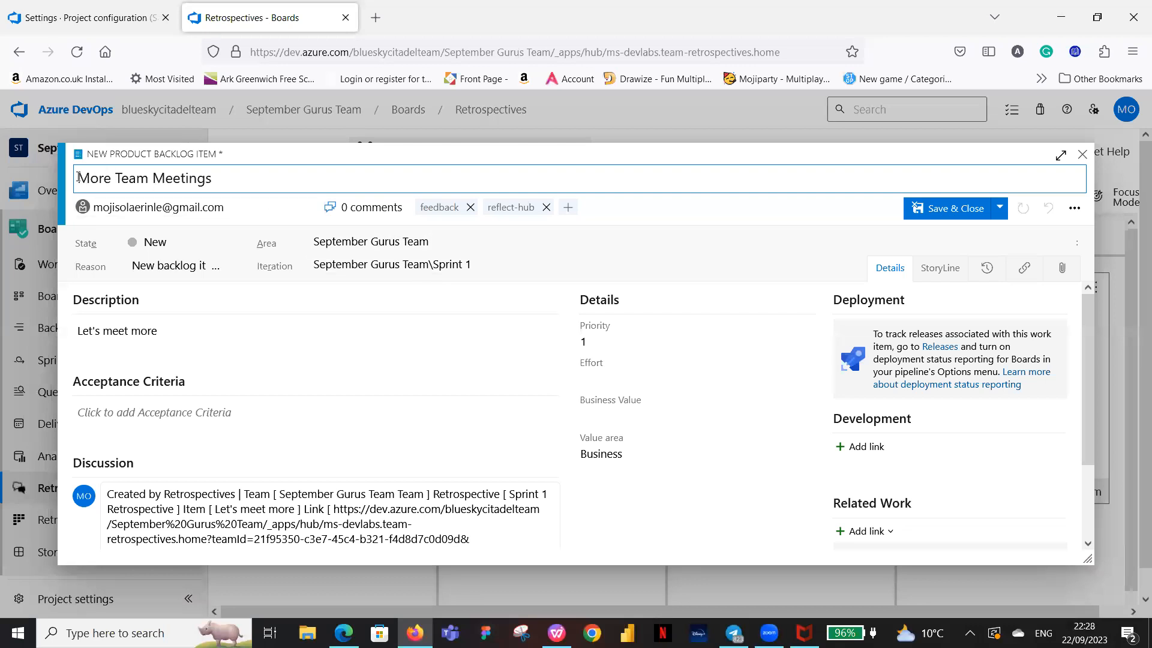
text(Retro )
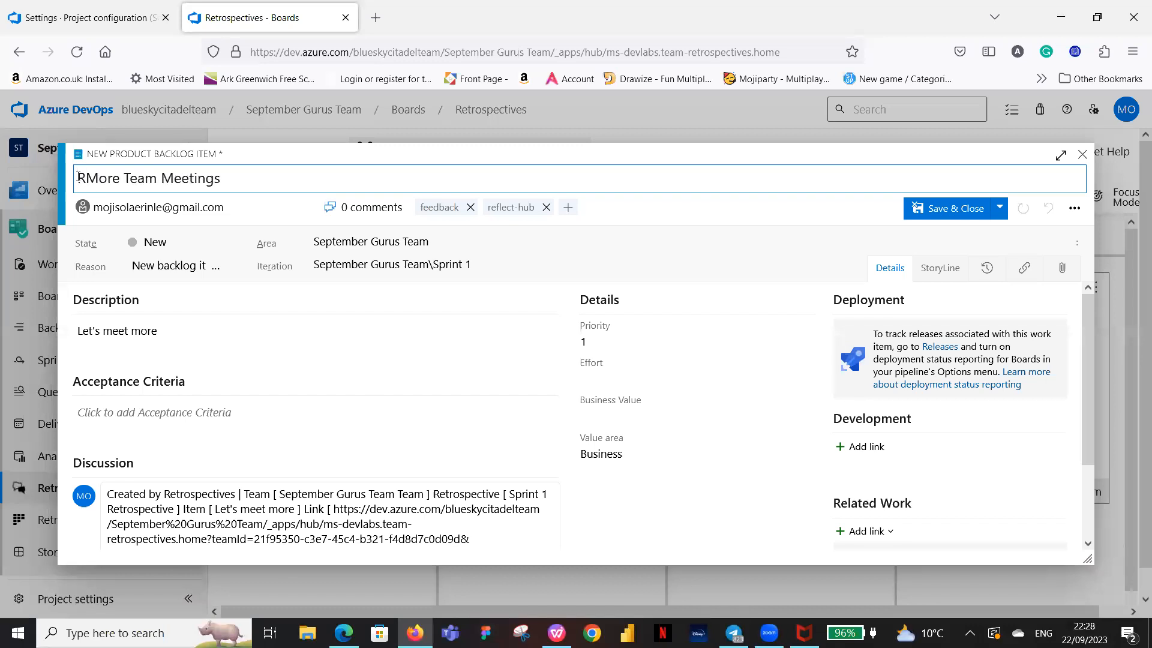
text(-)
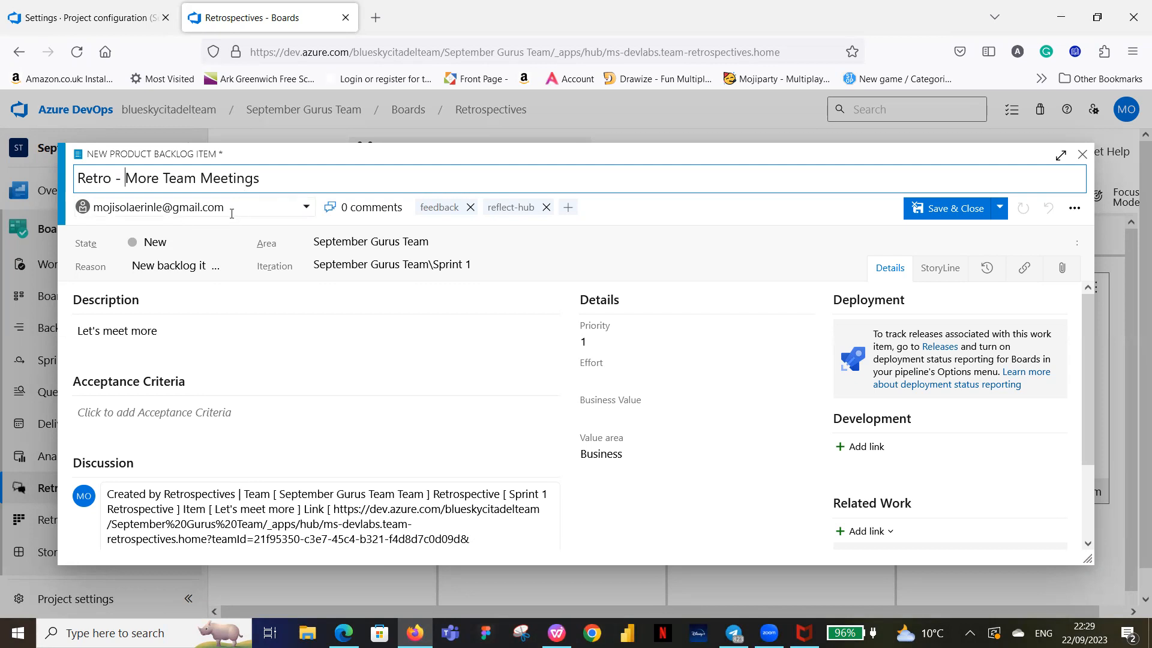
Assign the backlog item to the first listed team member, set its iteration to September Gurus Team, and save and close it.
click(305, 208)
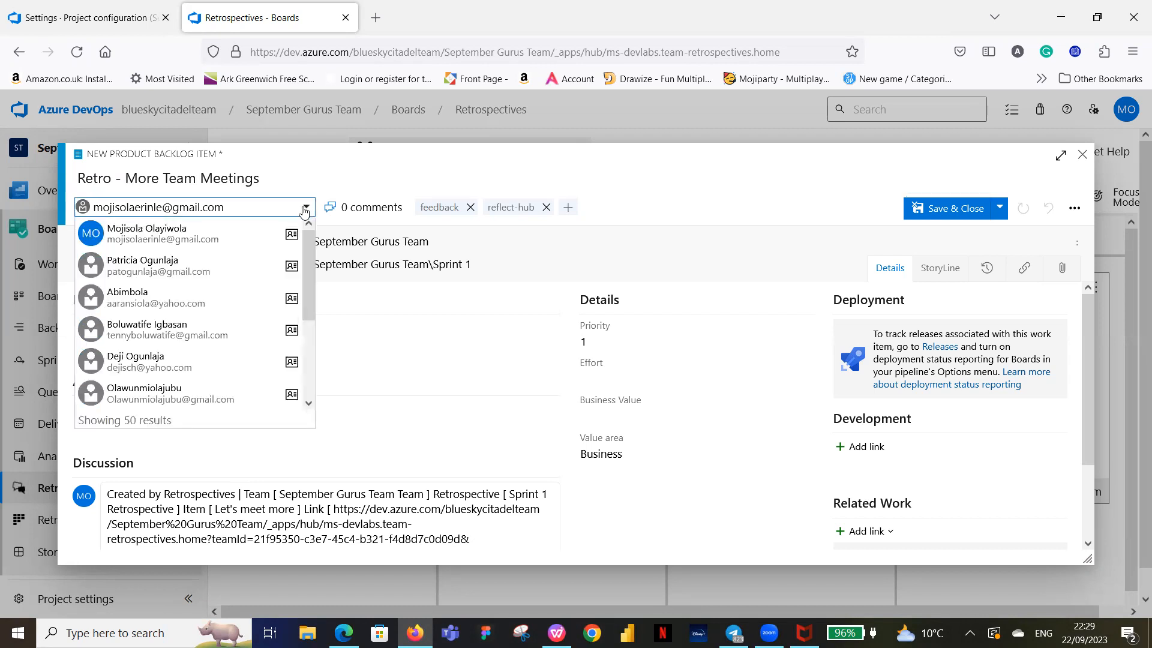
click(194, 234)
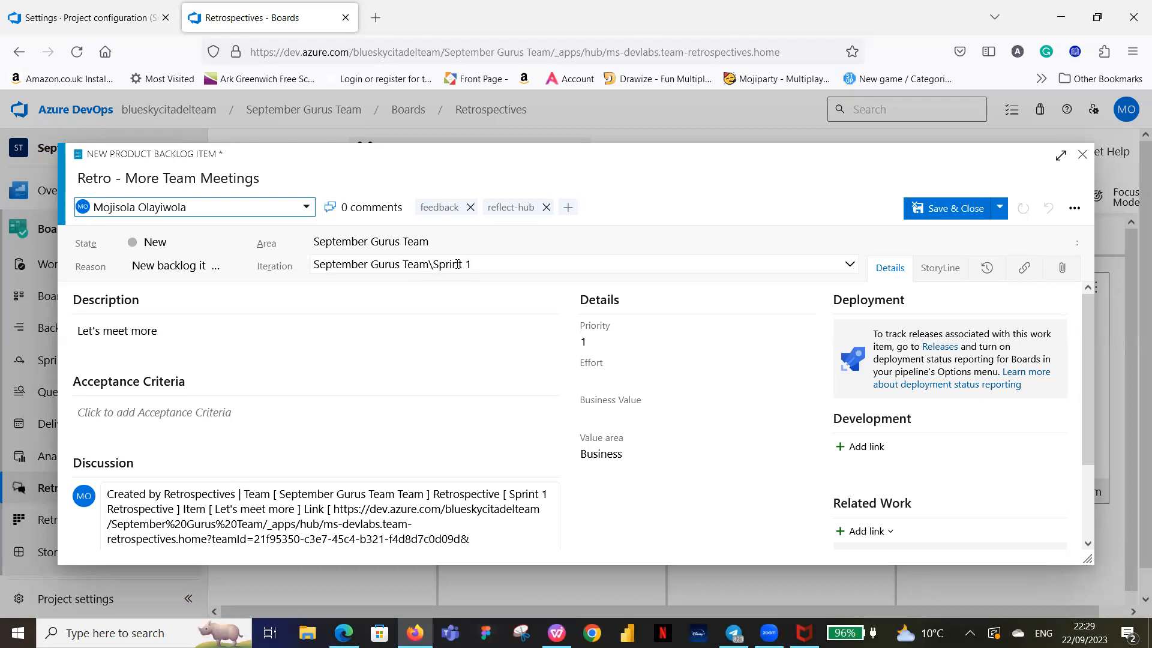
click(506, 268)
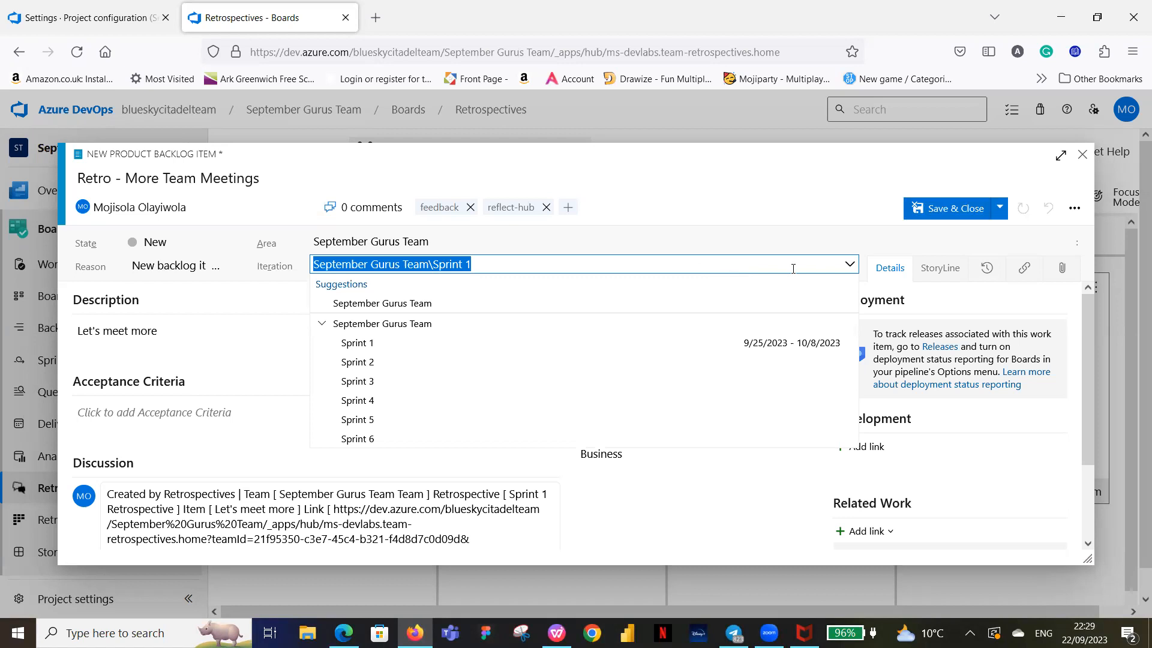
click(850, 265)
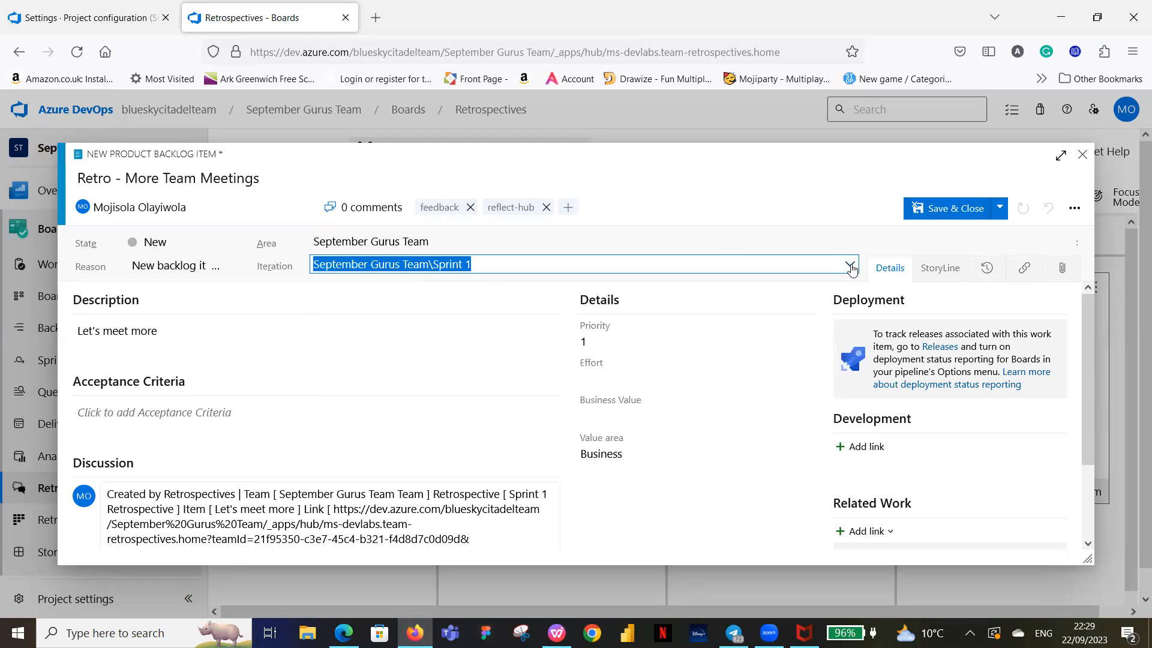
click(850, 265)
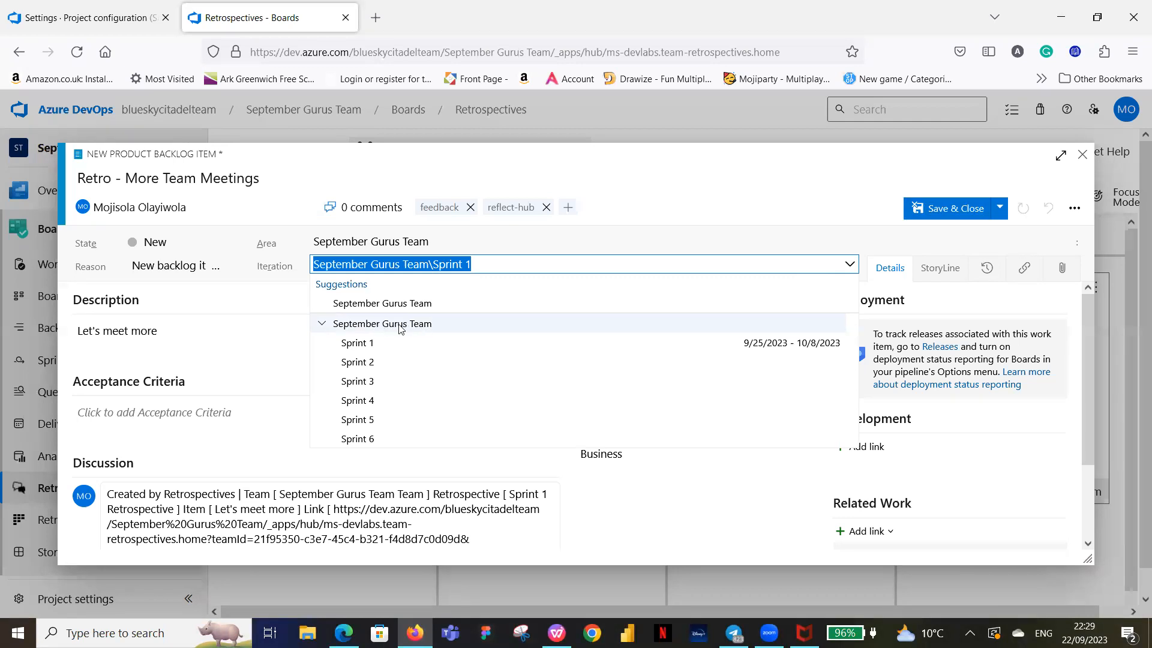
click(427, 324)
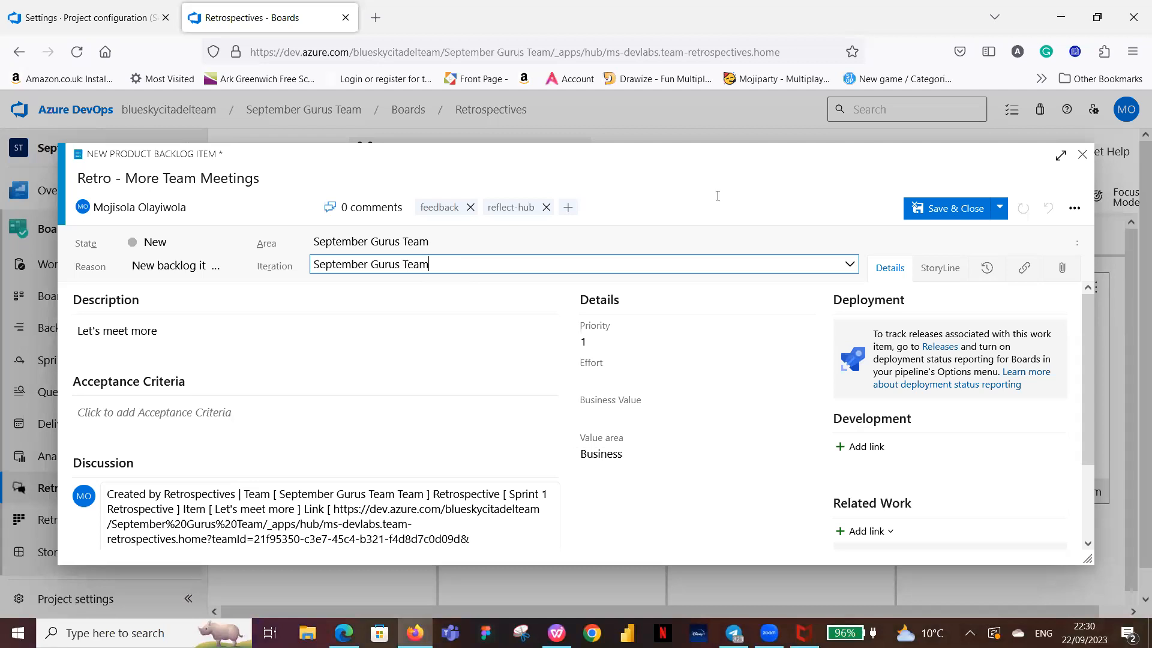
click(961, 210)
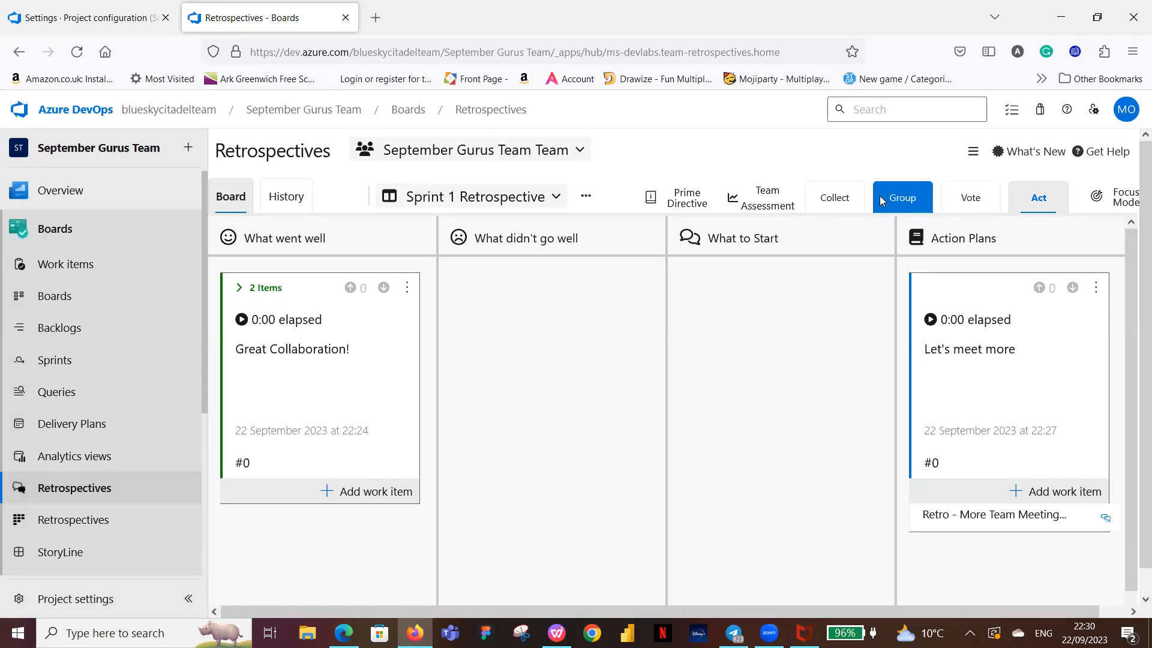
Review the Sprint 1 Retrospective board in the Collect, Group, Vote and Act phases, and return to the Collect phase.
click(840, 200)
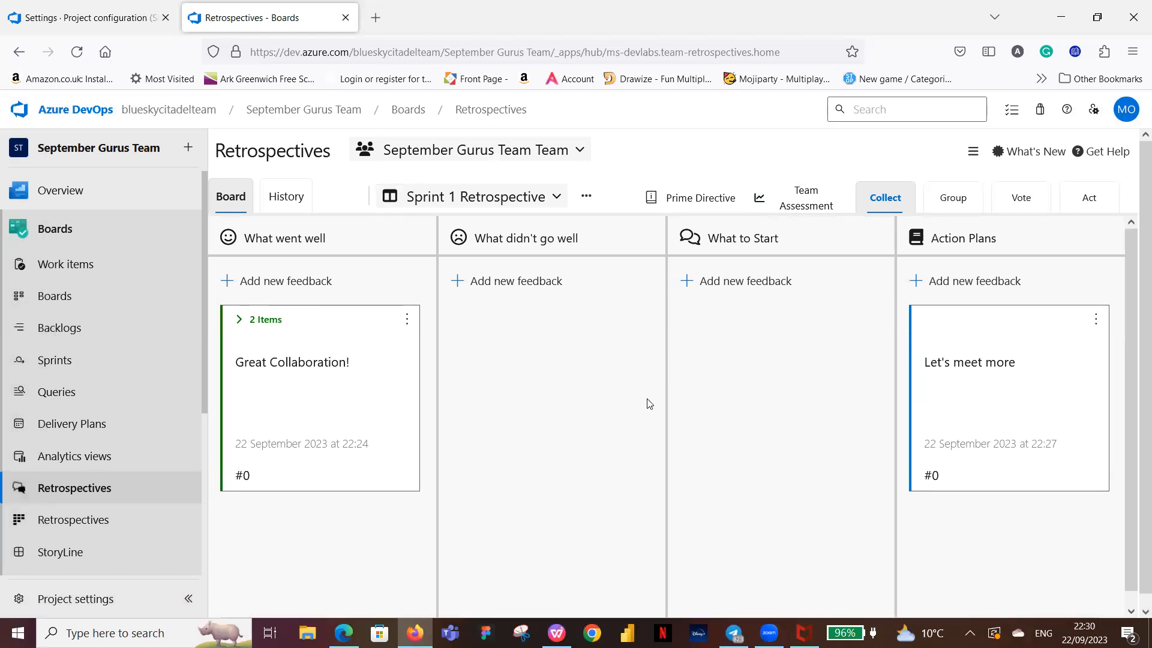
click(955, 201)
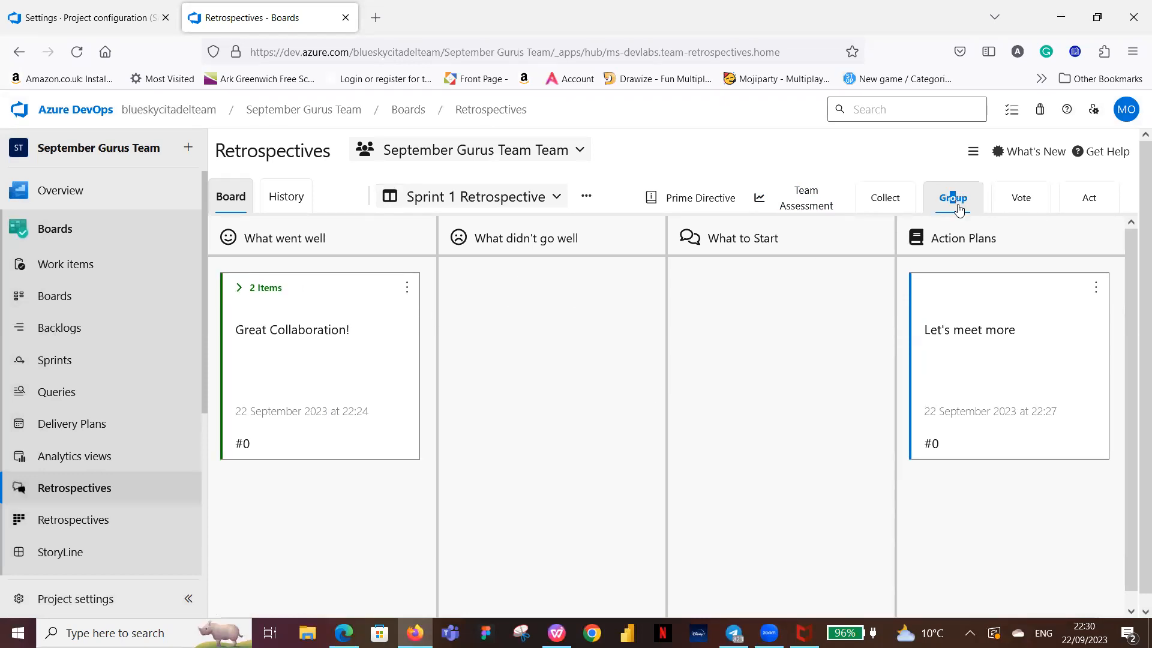
click(1024, 198)
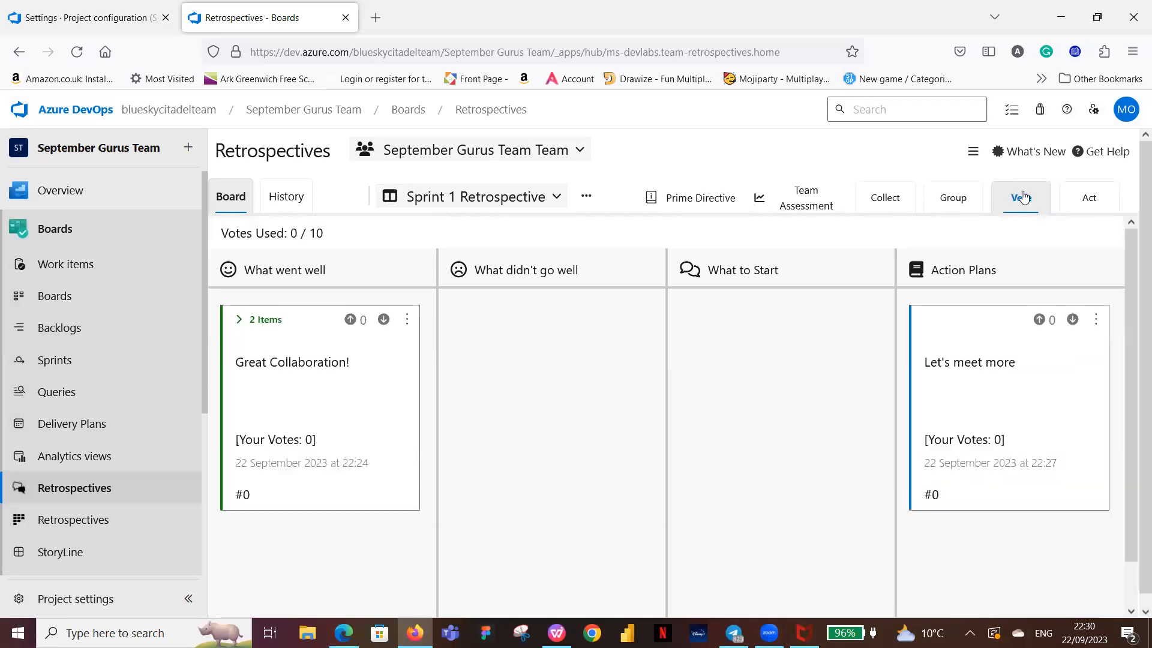
click(1088, 198)
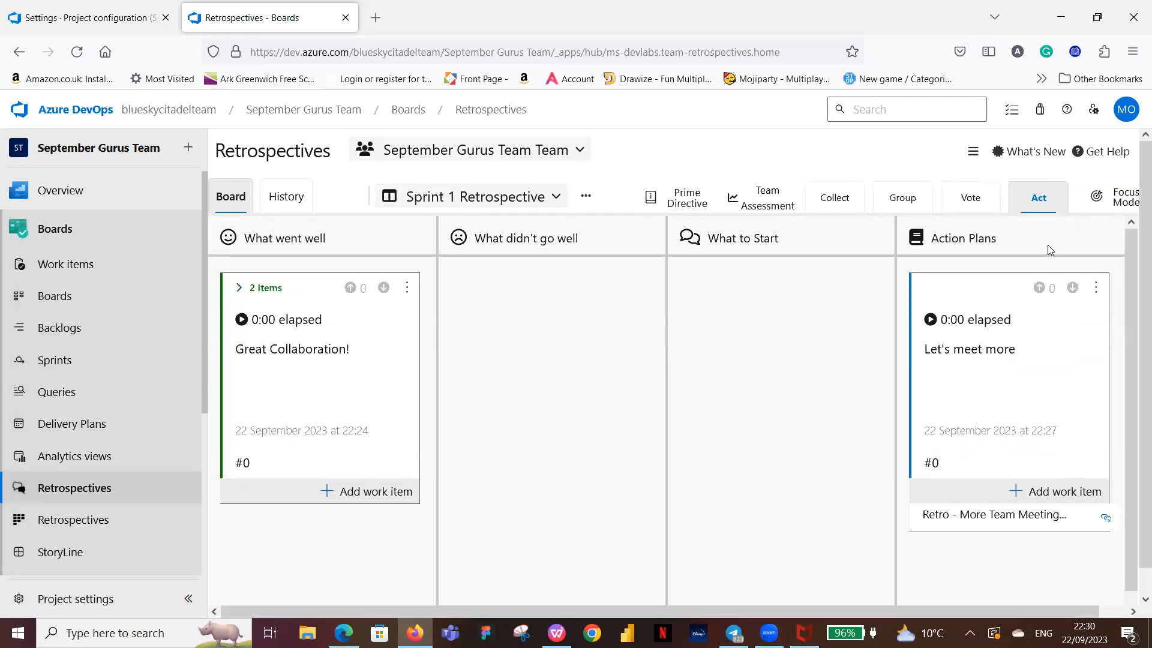
click(846, 207)
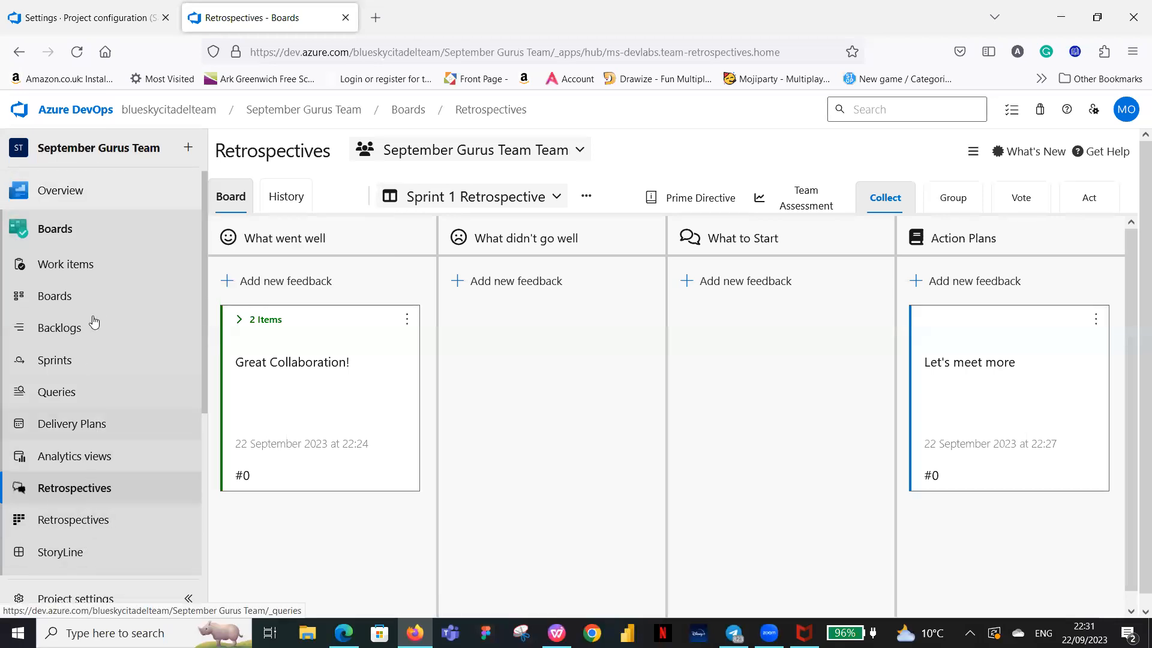
scroll(90, 294, down, 4)
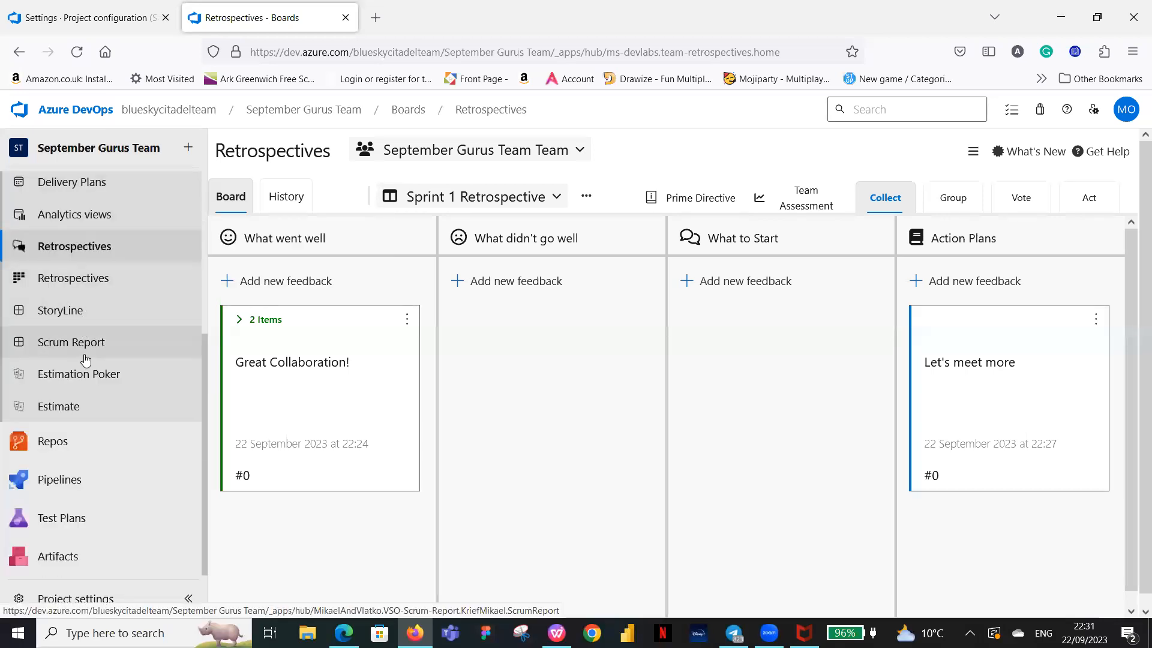
scroll(85, 356, up, 4)
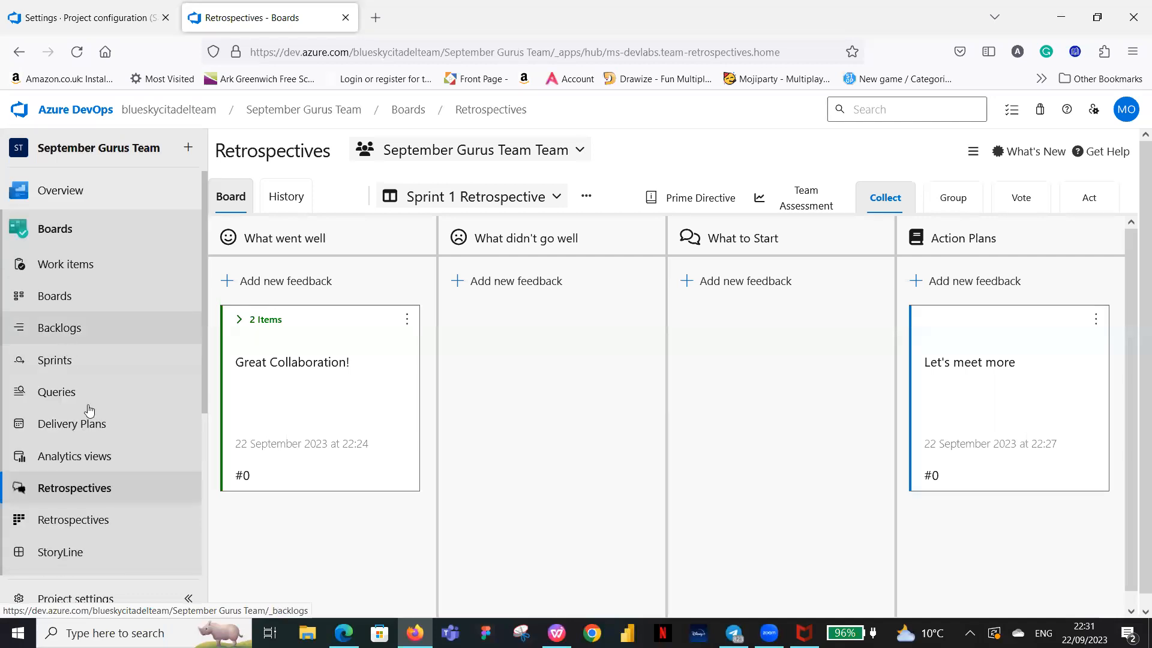
Open the project's wiki area and create a new project wiki.
mouse_move(54, 190)
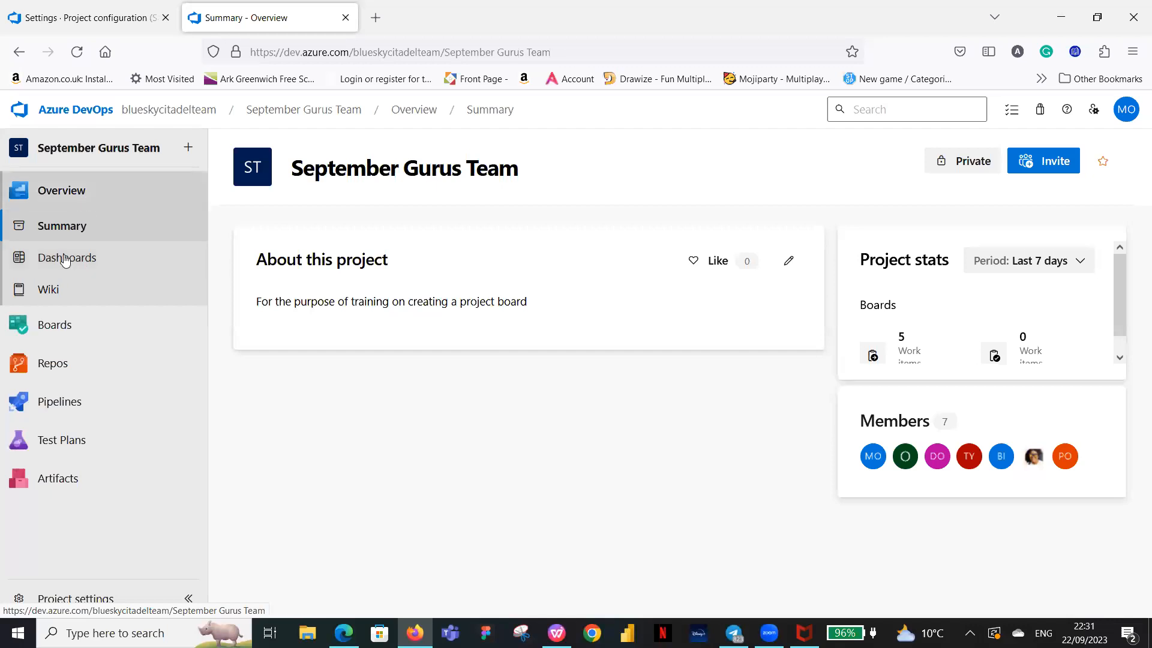
click(60, 290)
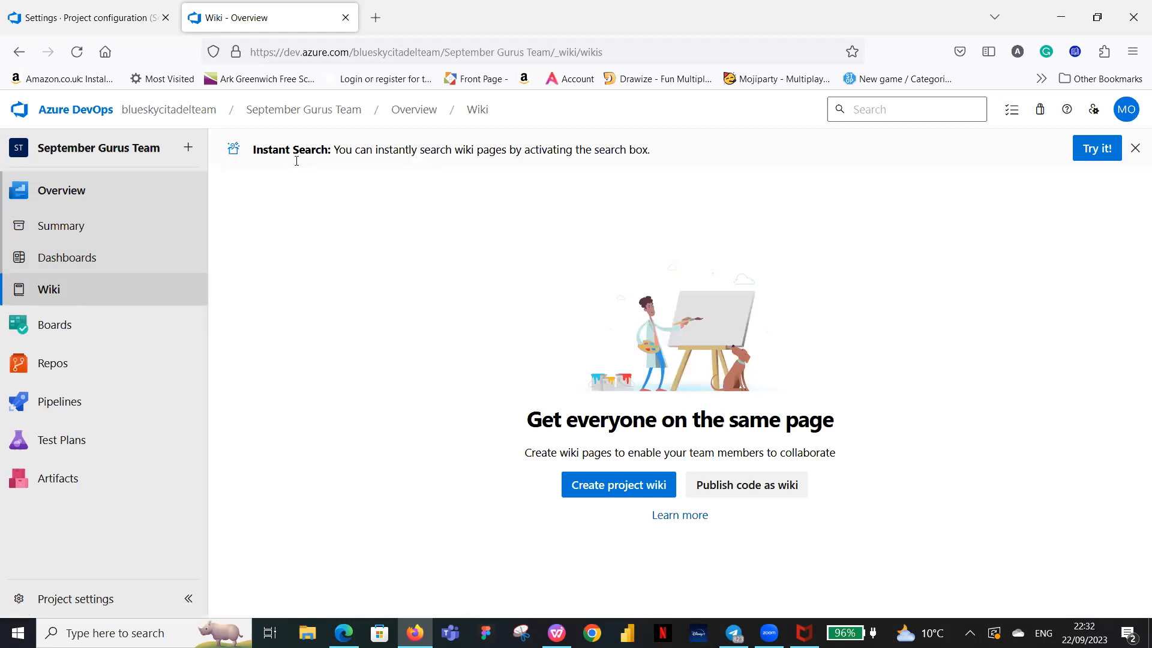
click(597, 486)
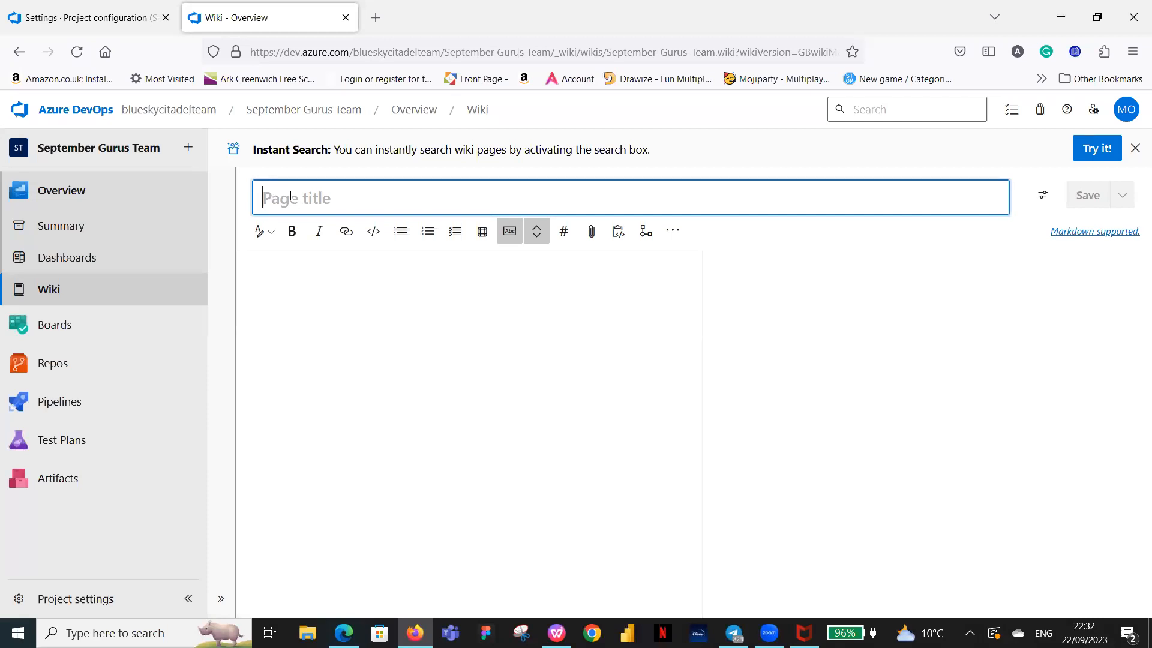
Title the wiki's first page "September Gurus Team", save it and close the editor.
text(Se)
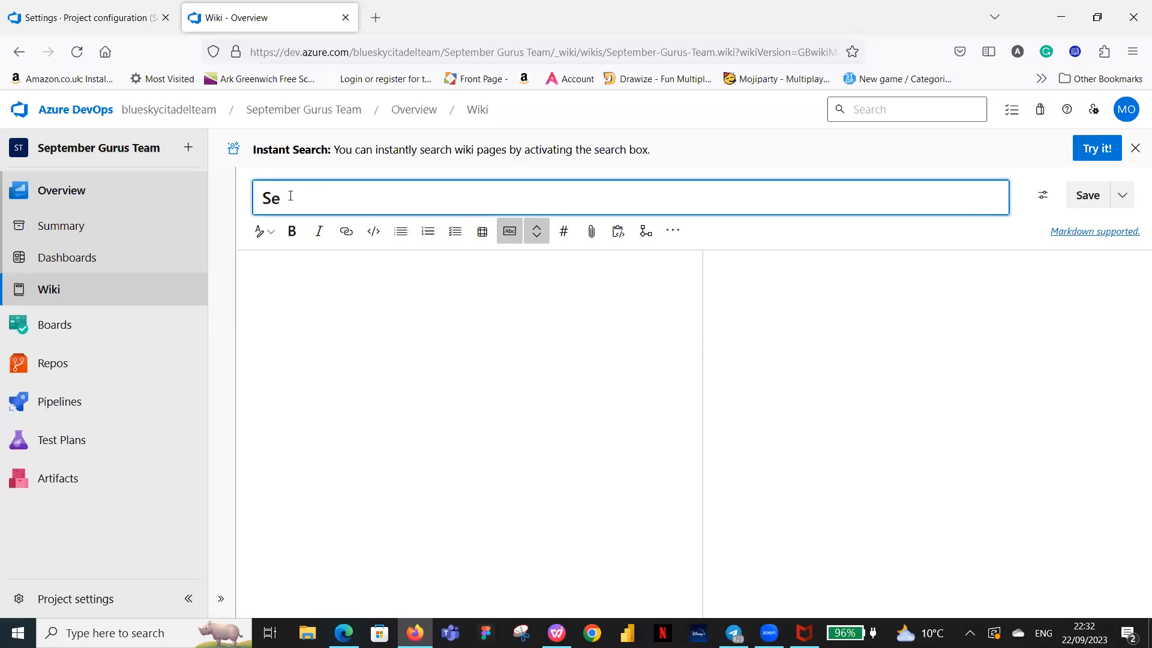
text(ptem)
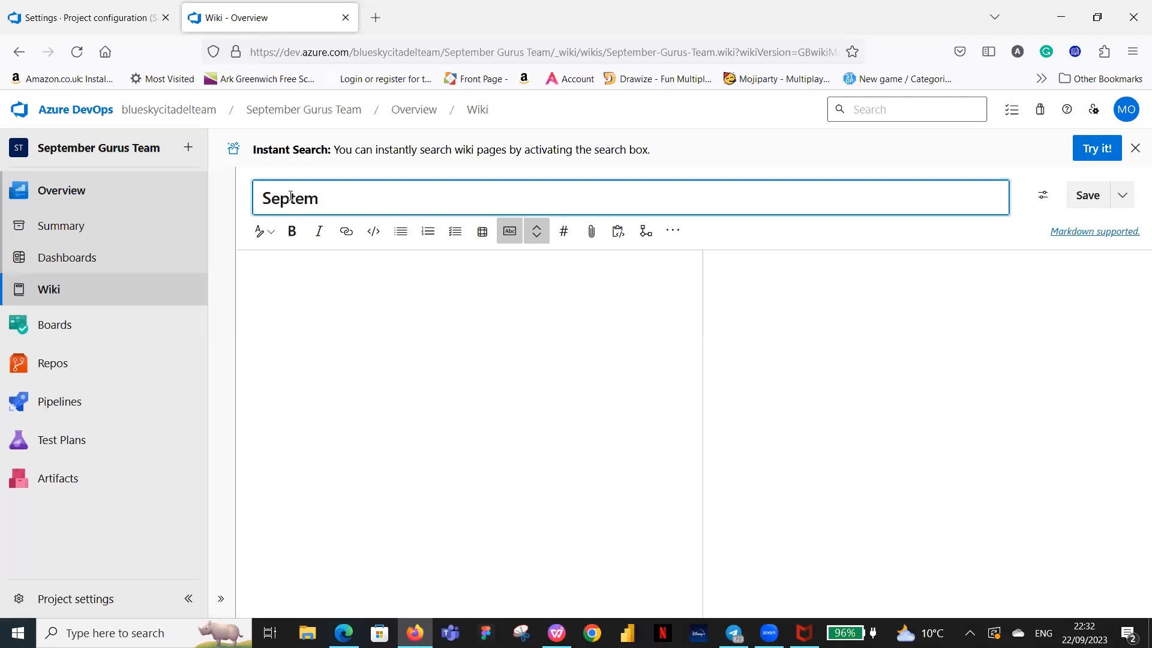
text(ber Gurus Tea)
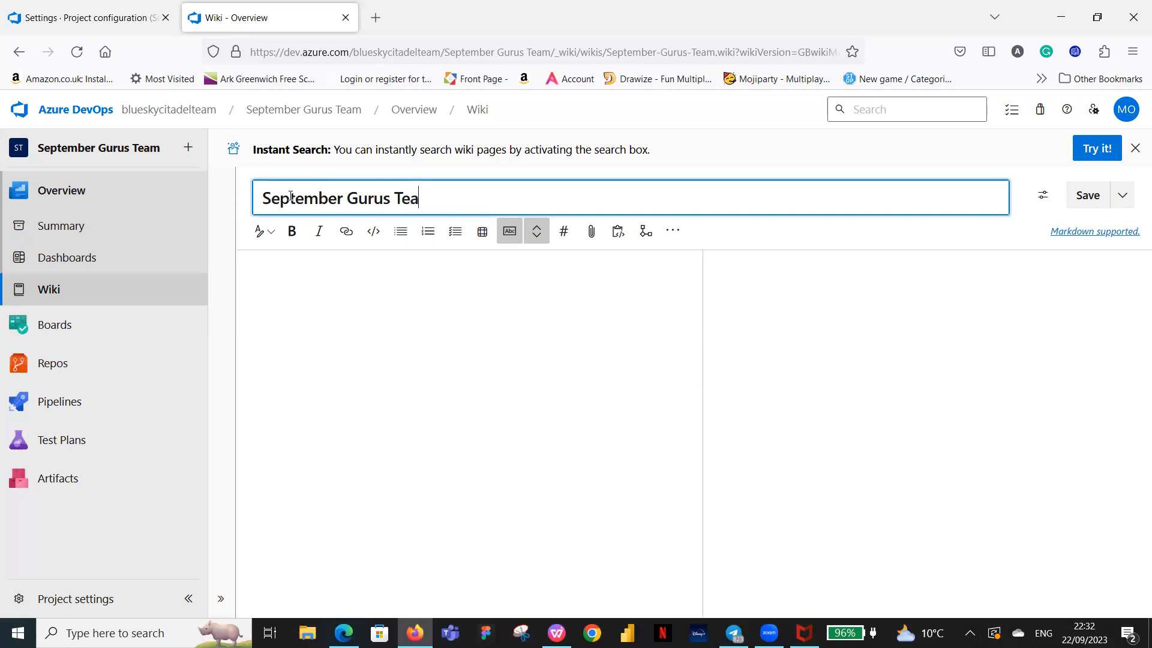
text(m INformatio)
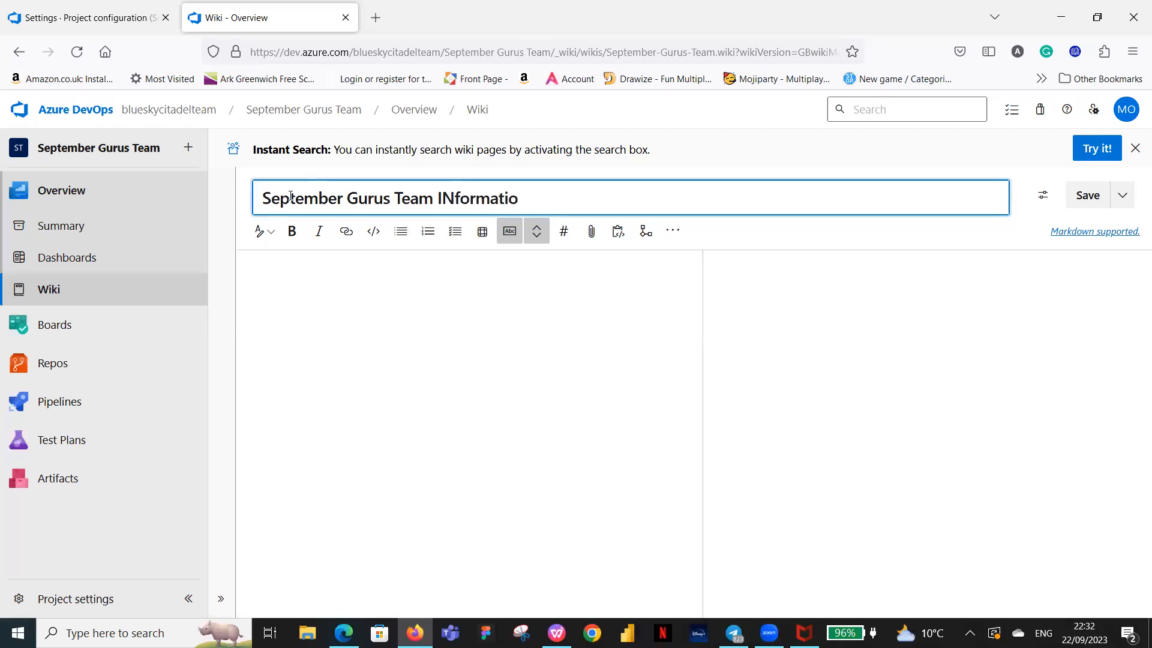
key(BackSpace)
key(BackSpace)
key(BackSpace)
key(BackSpace)
key(BackSpace)
key(BackSpace)
key(BackSpace)
key(BackSpace)
key(BackSpace)
key(BackSpace)
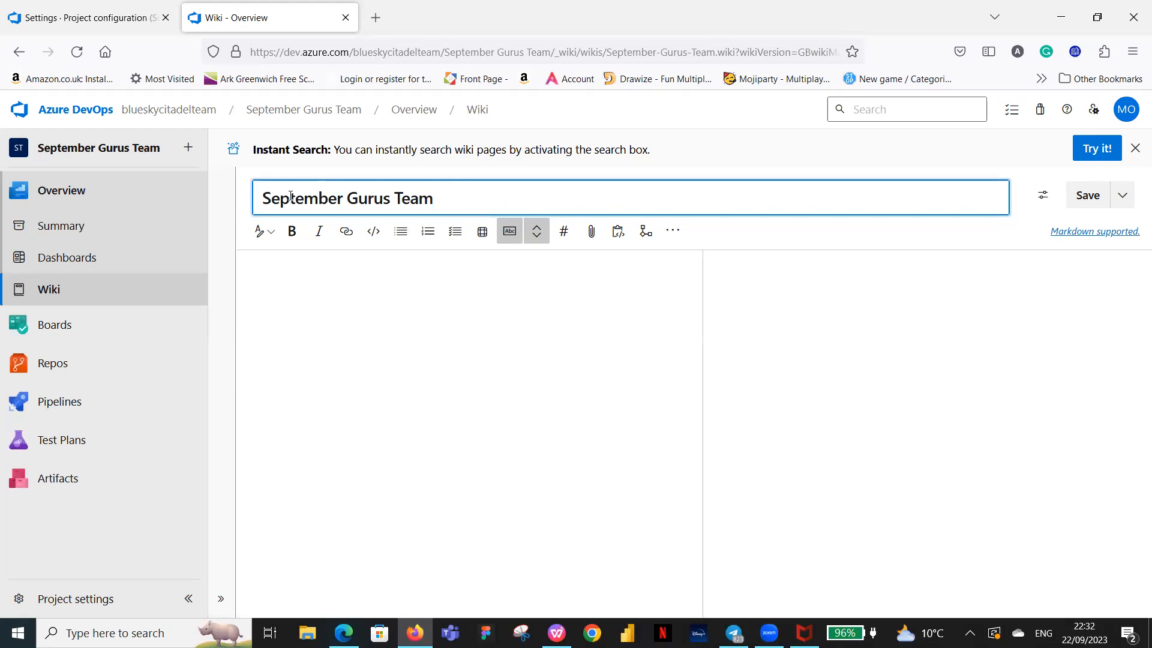
click(1089, 198)
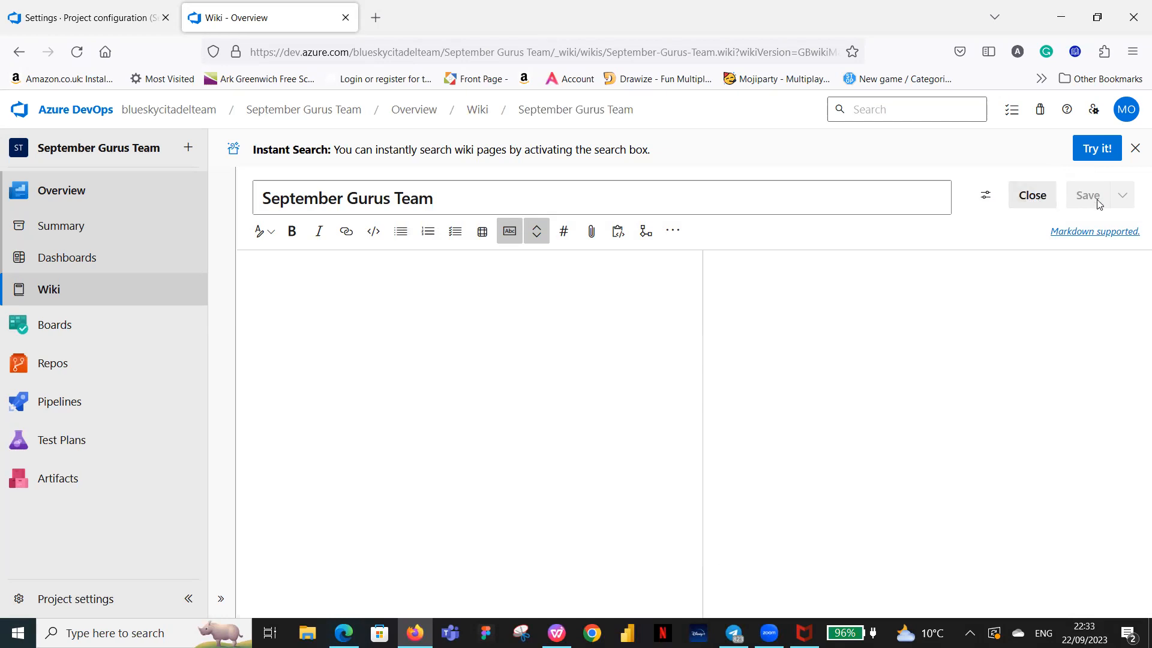
click(1031, 199)
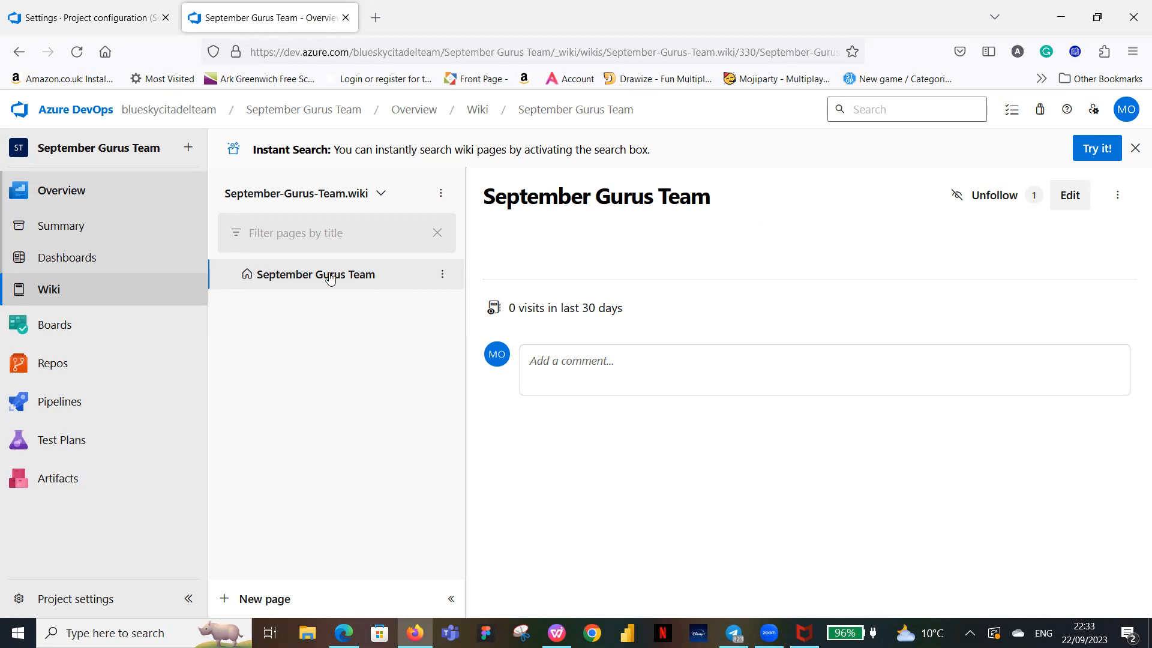
Add a sub-page titled "Team Information" under the September Gurus Team wiki page.
click(444, 276)
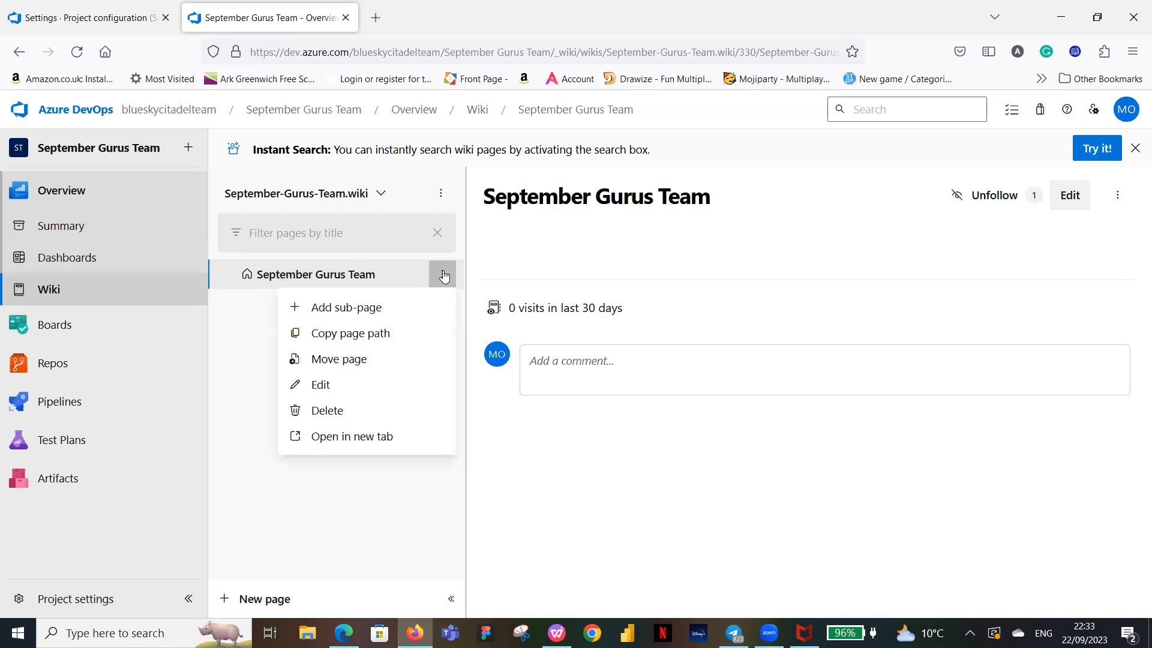
click(368, 309)
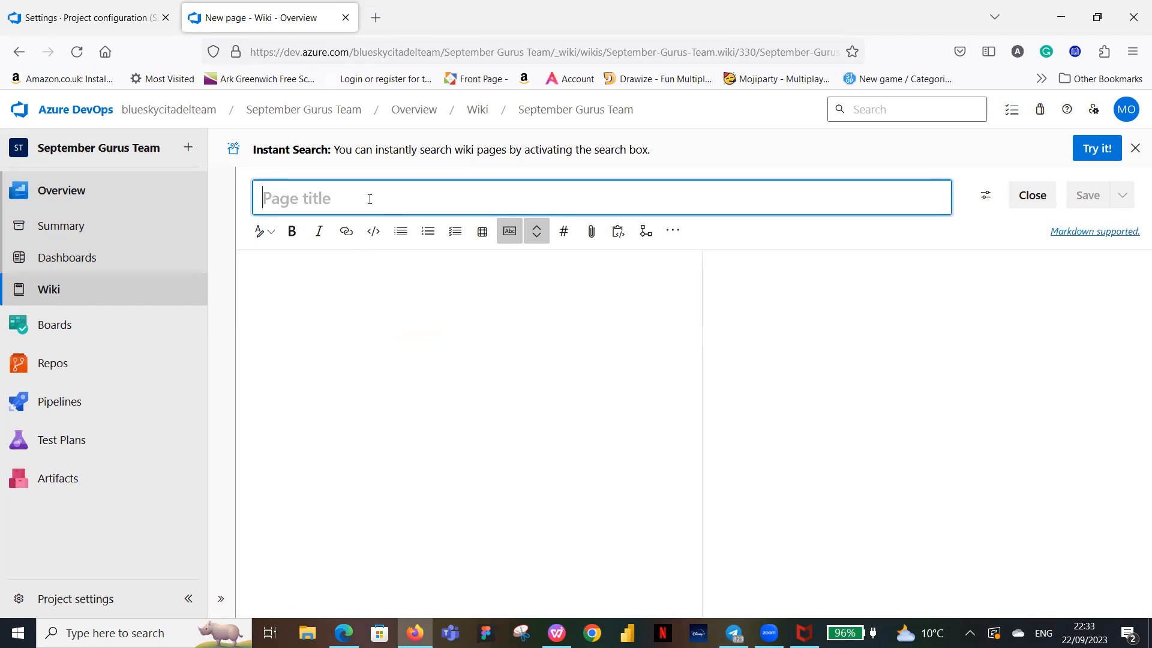
text(Team Information)
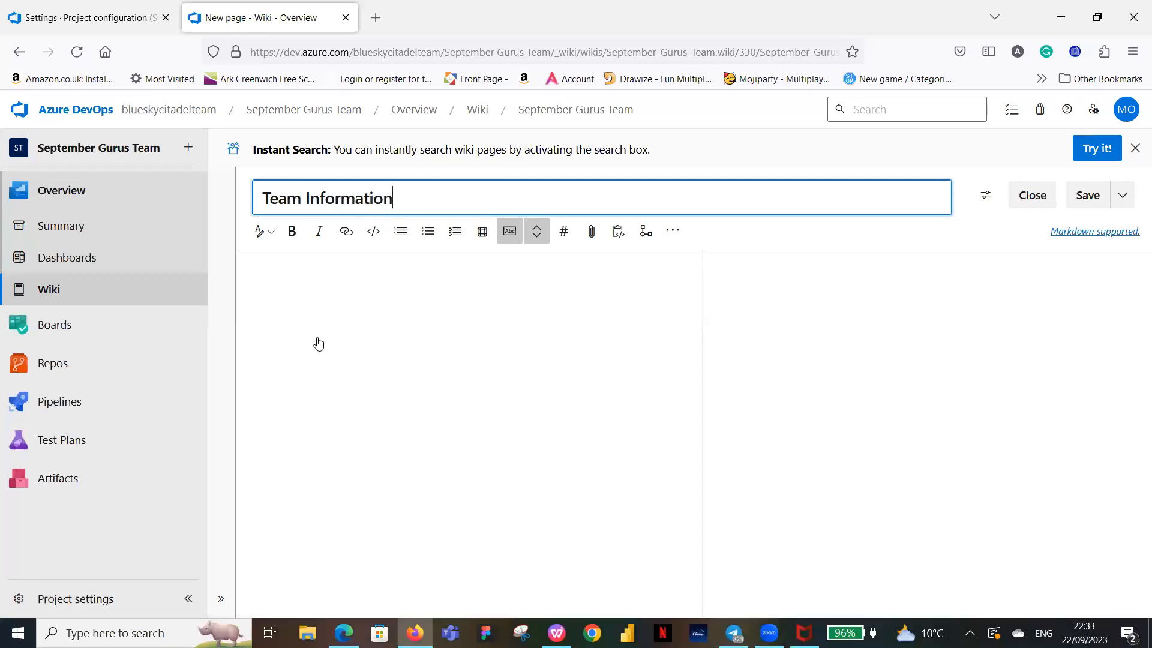
In the page body, list the PO, SM and BA roles on separate lines, each with the member's first name.
click(353, 294)
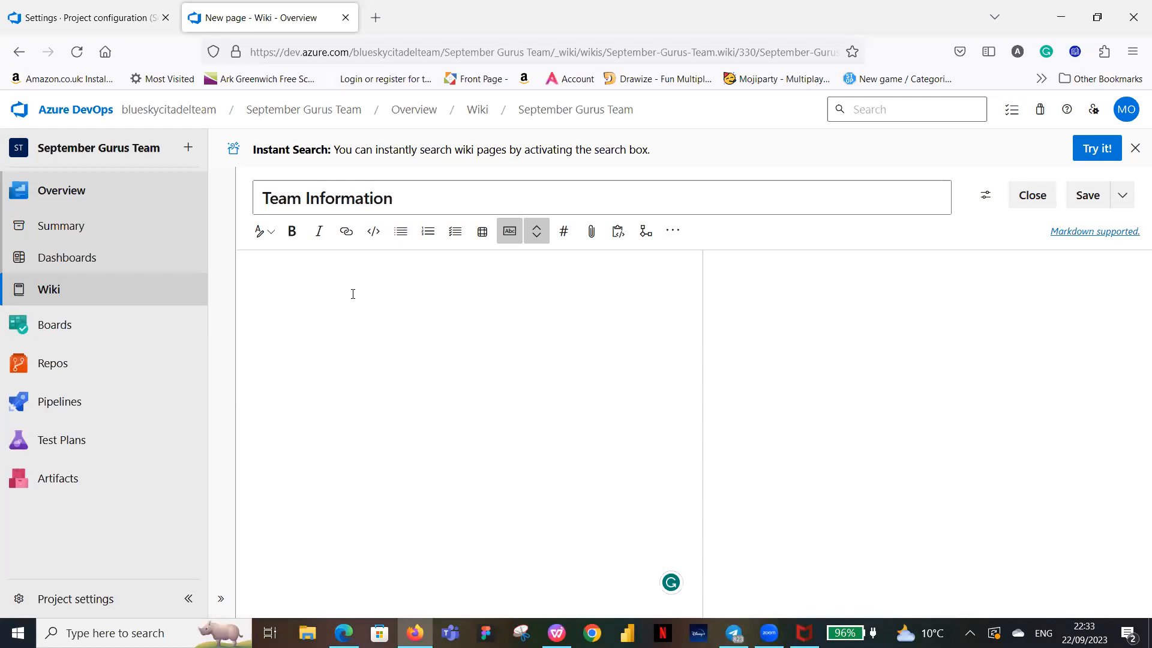
text(PO - DEJI)
key(Return)
text(SM - )
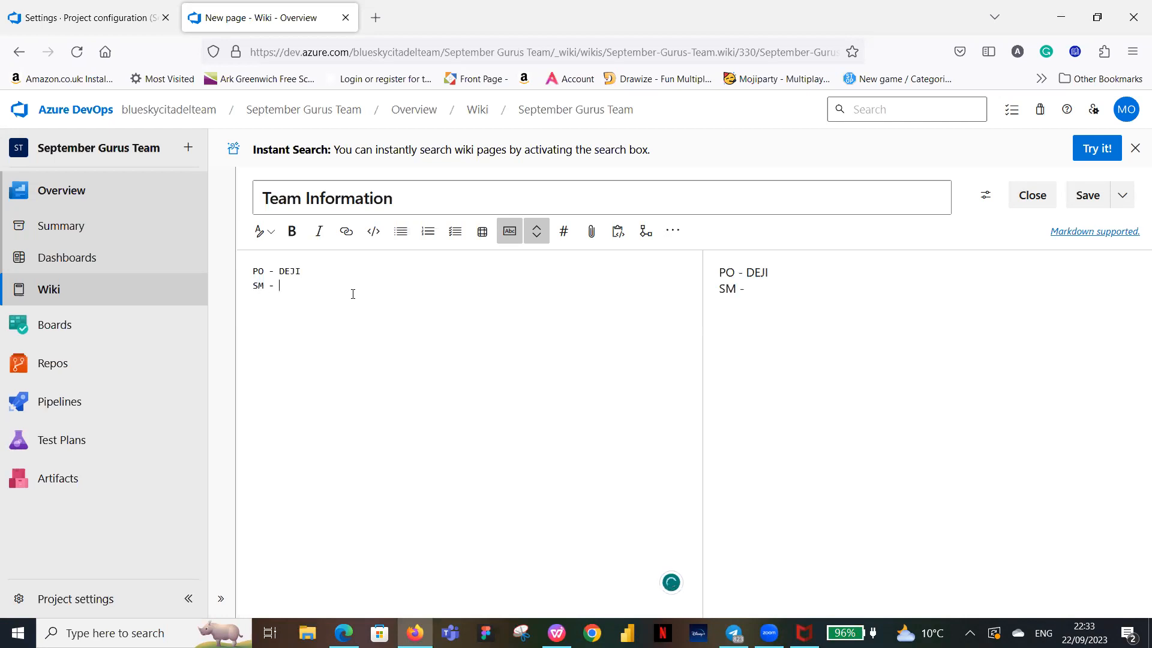
text(Moji ba)
key(BackSpace)
key(BackSpace)
text(BA -)
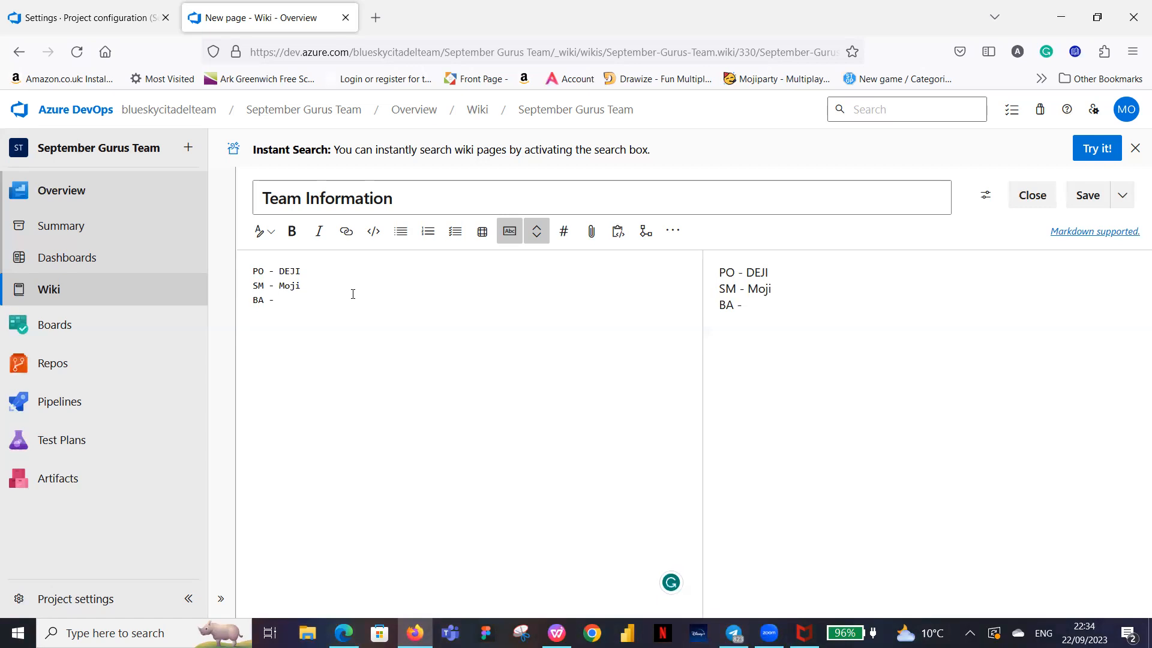
text(Bolu )
Add Dev and QAs lines with the members' first names, followed by a second QAs line without a name.
text(D)
text(ev)
text( - Abimbo)
text(la)
key(Return)
text(QAS)
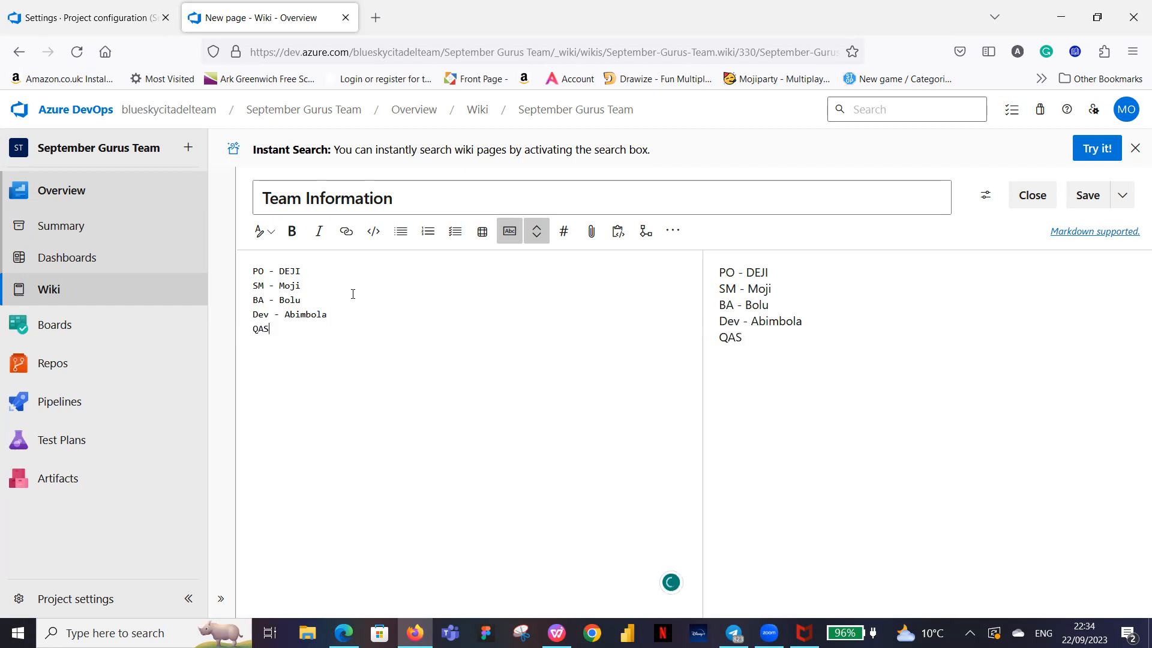
key(BackSpace)
text(s- Olawunmi )
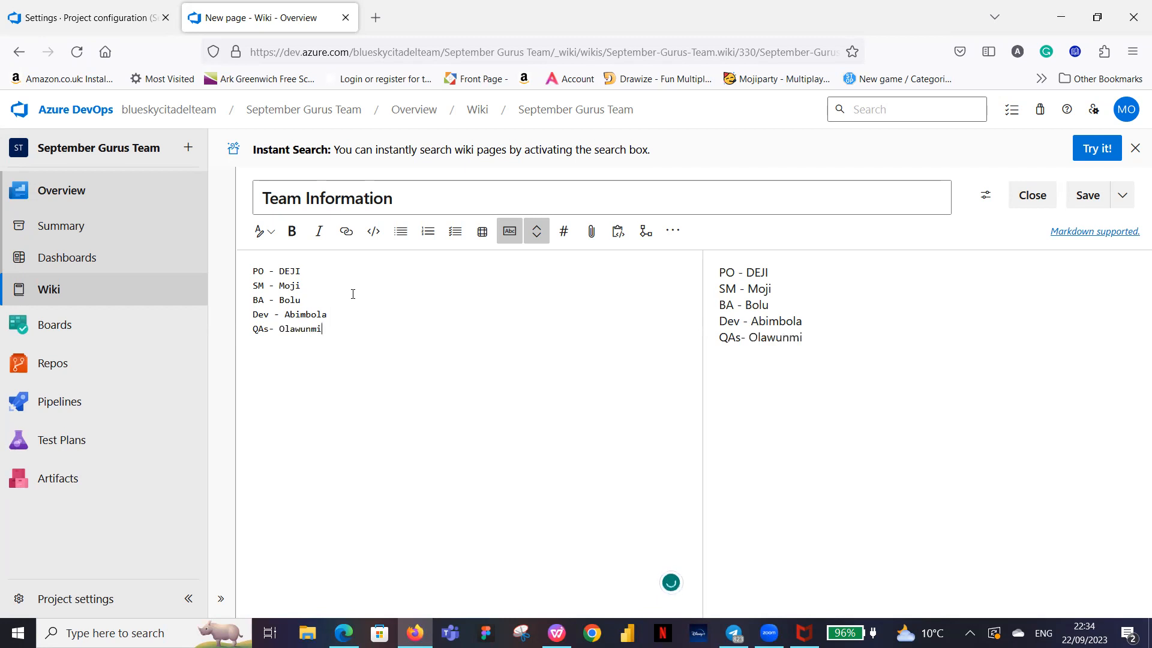
text(q)
key(BackSpace)
text(Q)
text(As)
Below the role list, add a "Project Mandate:" heading with the placeholder text "gvhbjklhgchjlk" beneath it.
text(P)
text(roject )
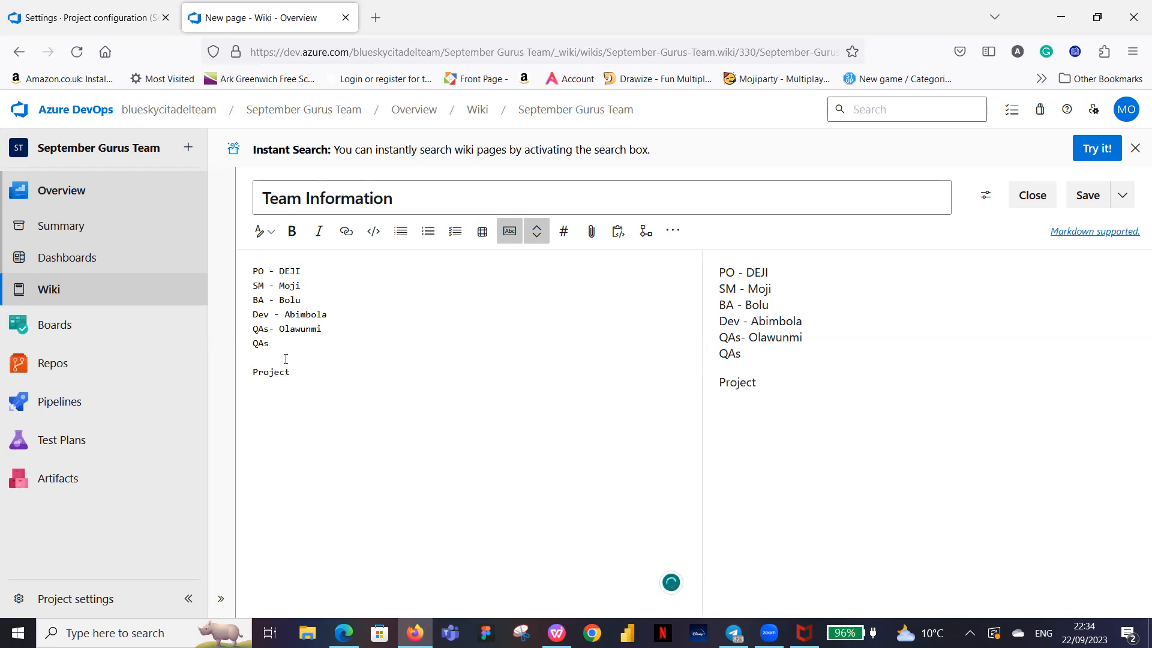
text(Mandate)
text(:)
key(Return)
text(gvhbjklhgchjlk)
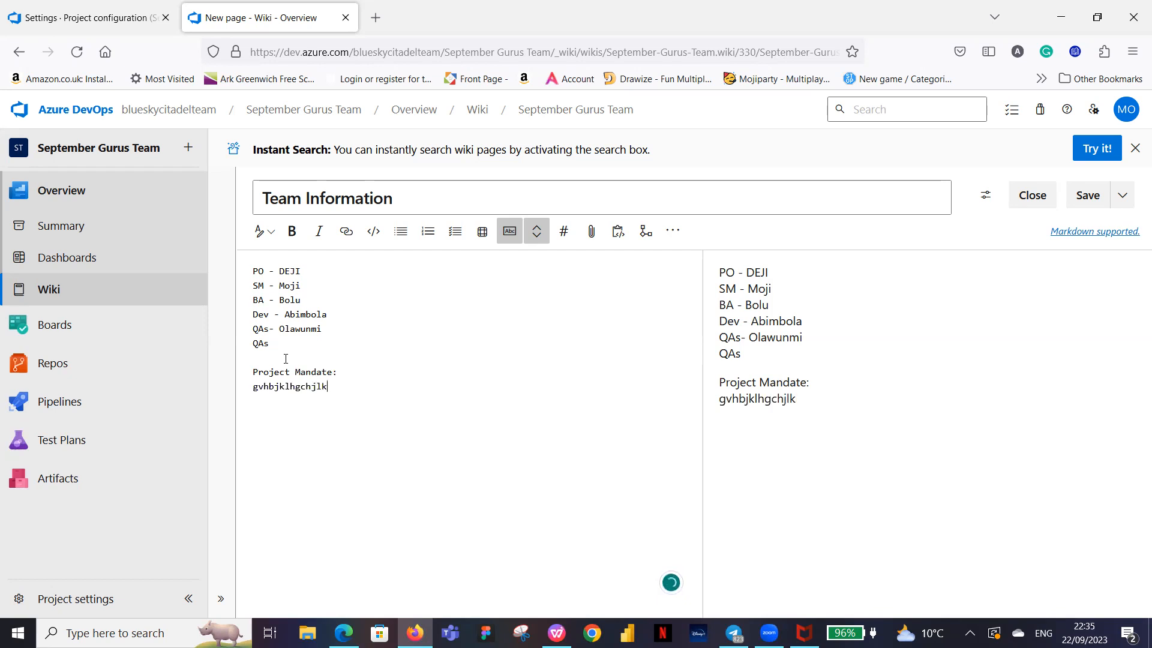
key(Return)
key(Return)
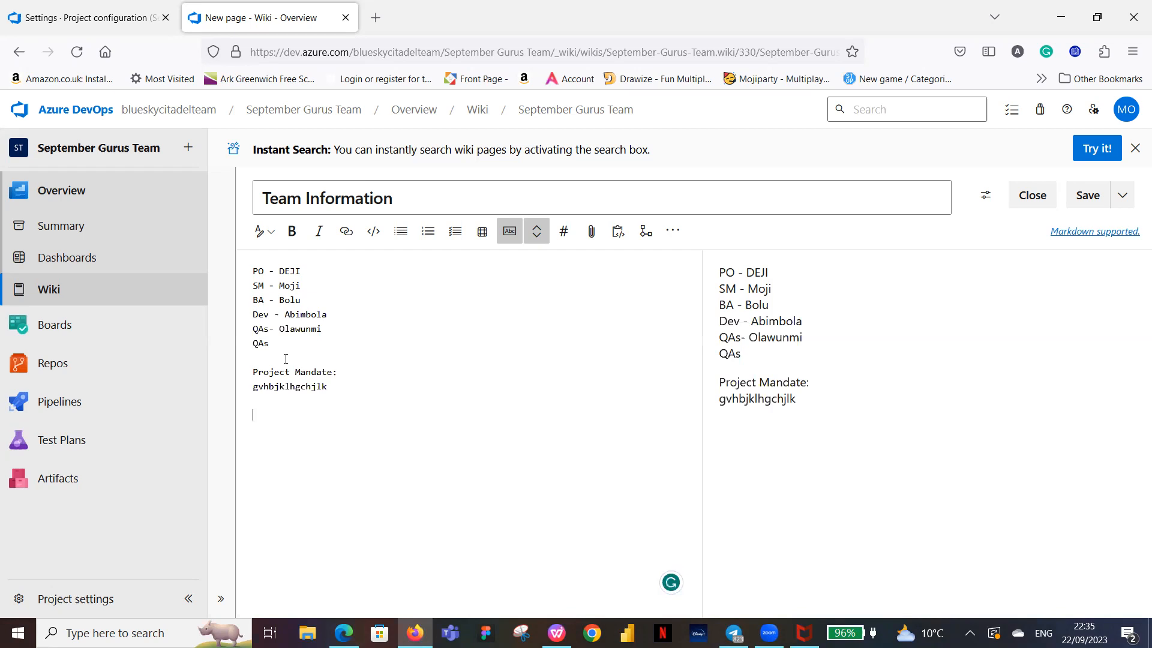
Save and close the Team Information page, and briefly reopen it in the editor without making changes.
click(1089, 197)
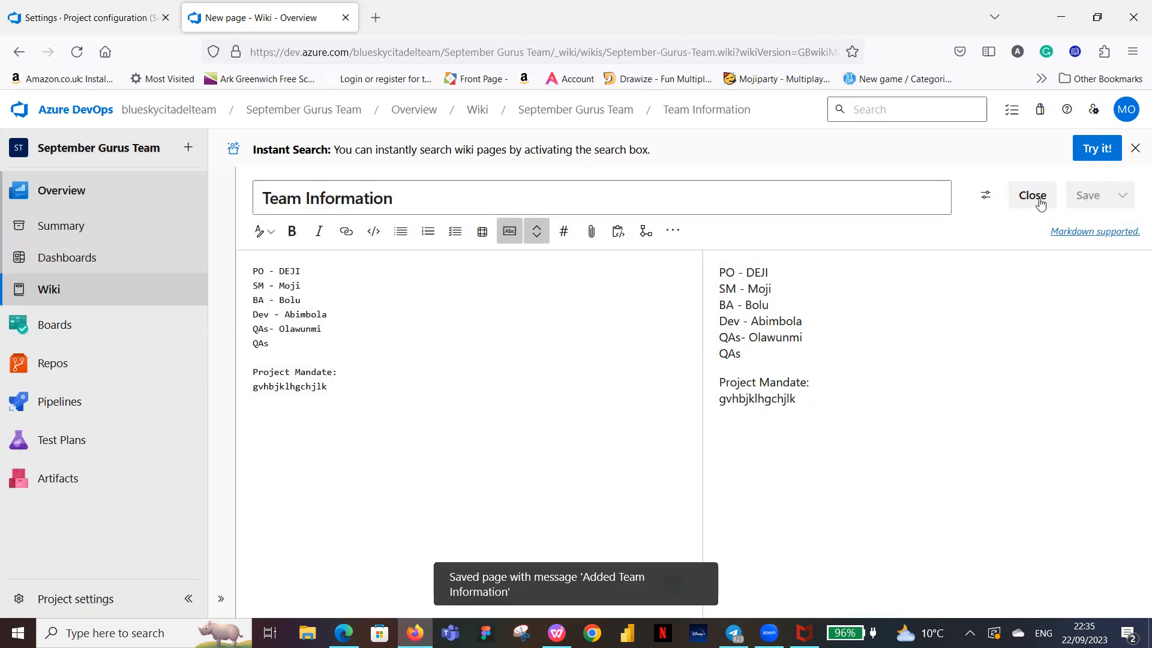
click(1032, 196)
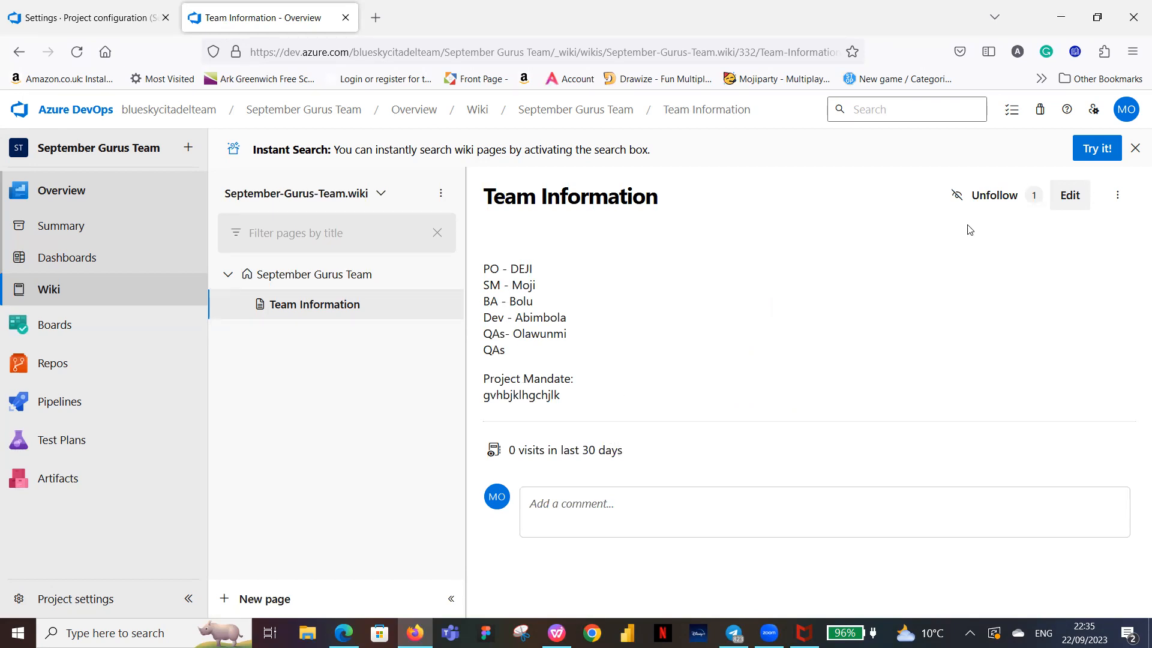
click(1069, 198)
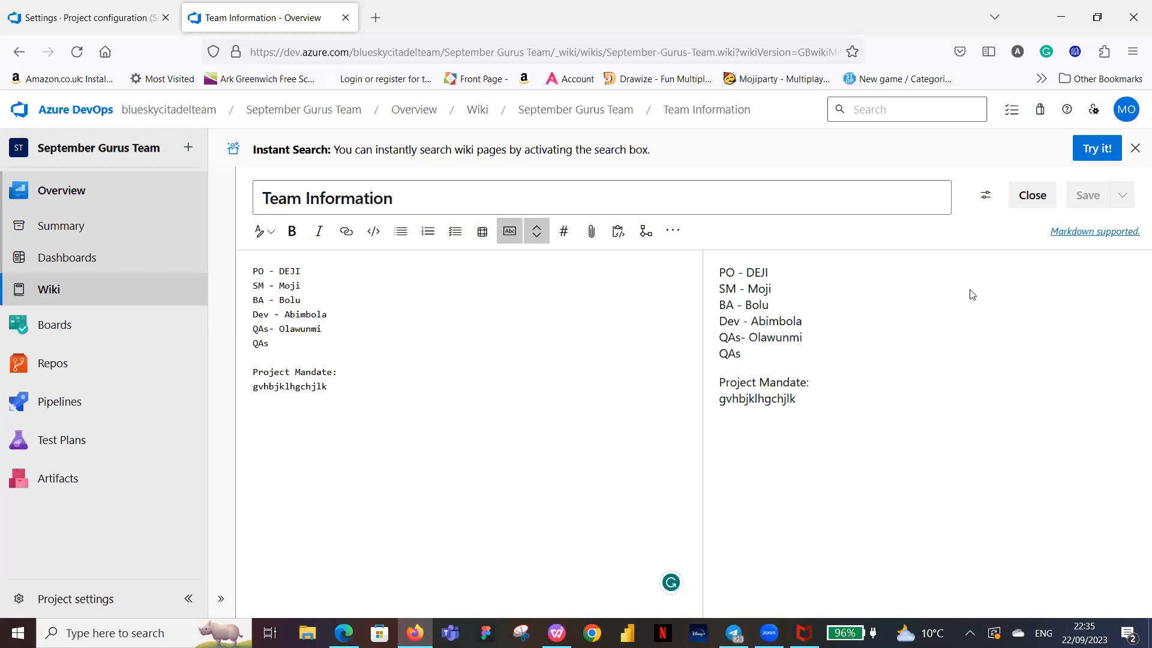
click(1033, 196)
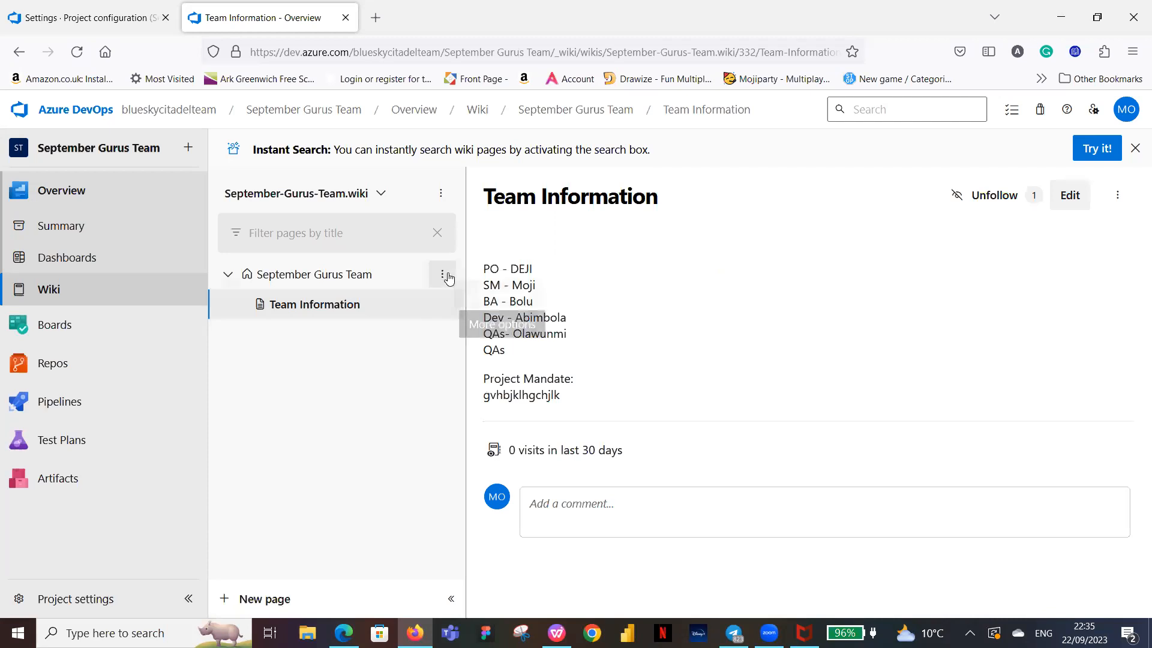
Add an empty sub-page titled "Team Charter" under the September Gurus Team page, save it and close the editor.
click(443, 277)
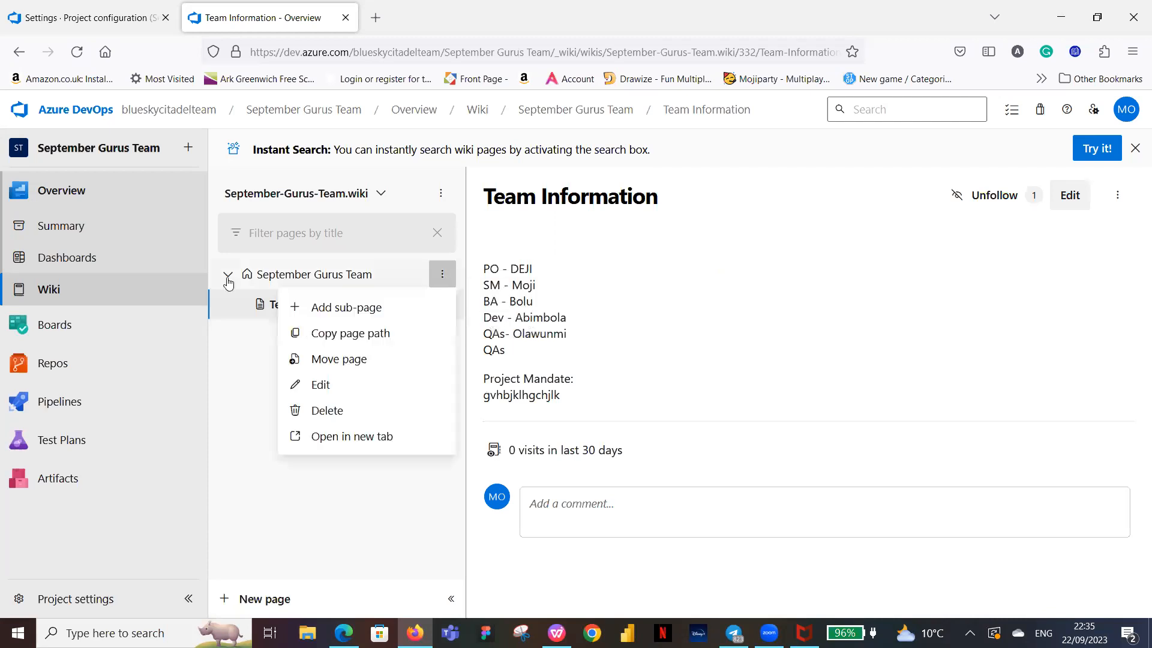
click(375, 309)
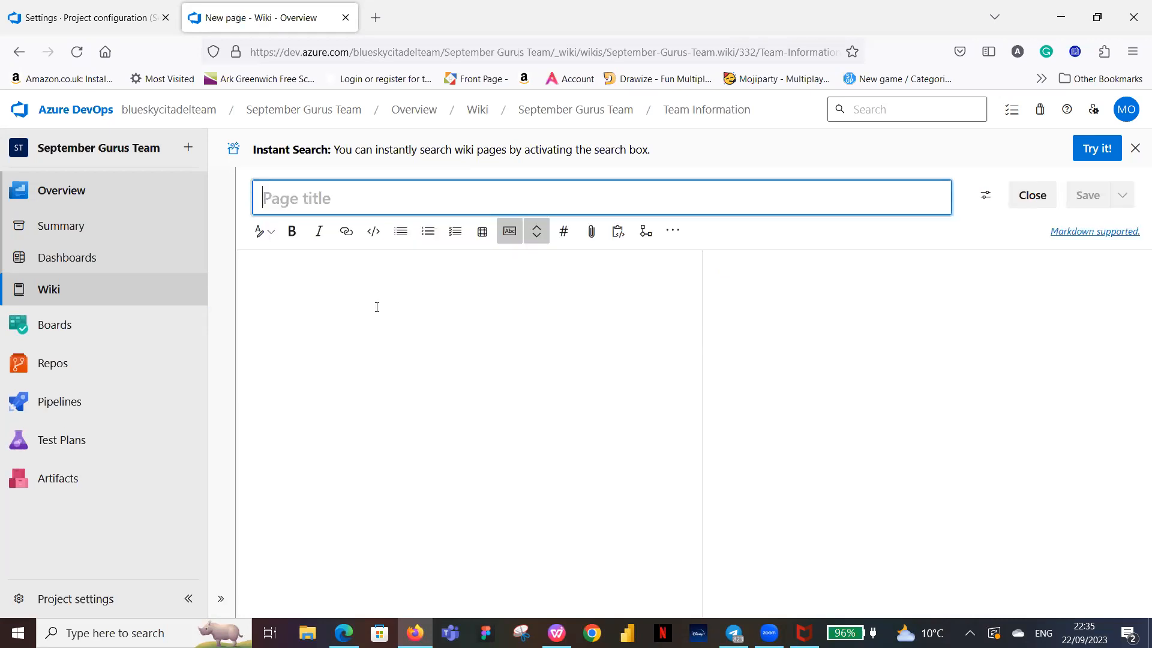
text(Team Charter)
click(352, 432)
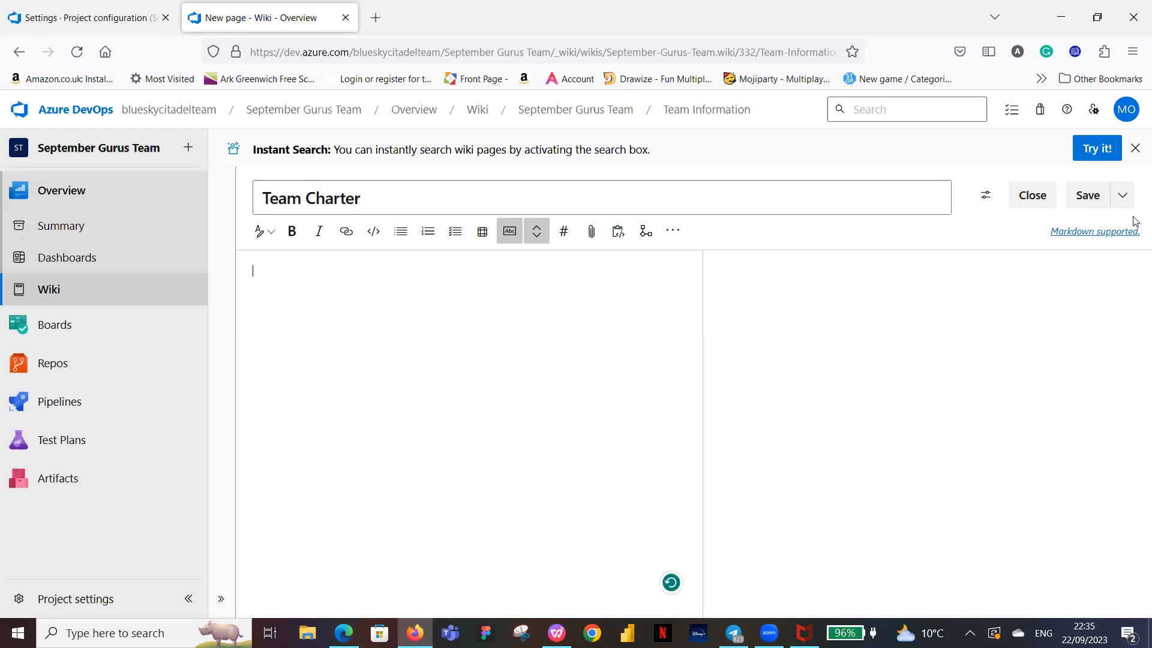
click(1096, 198)
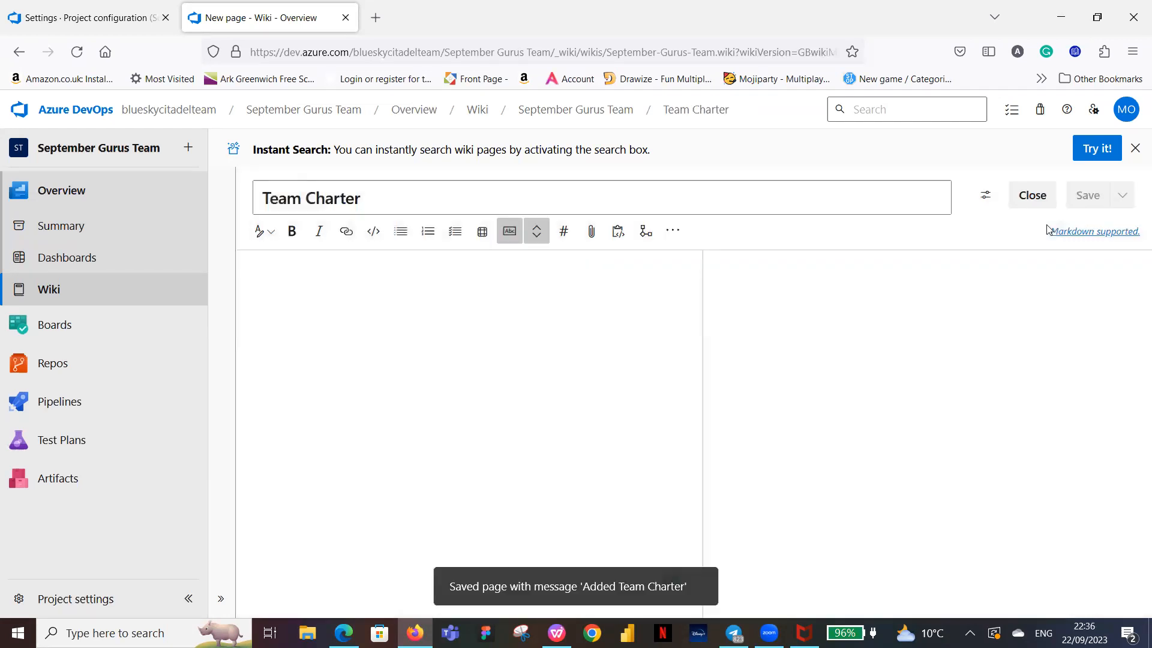
click(1033, 196)
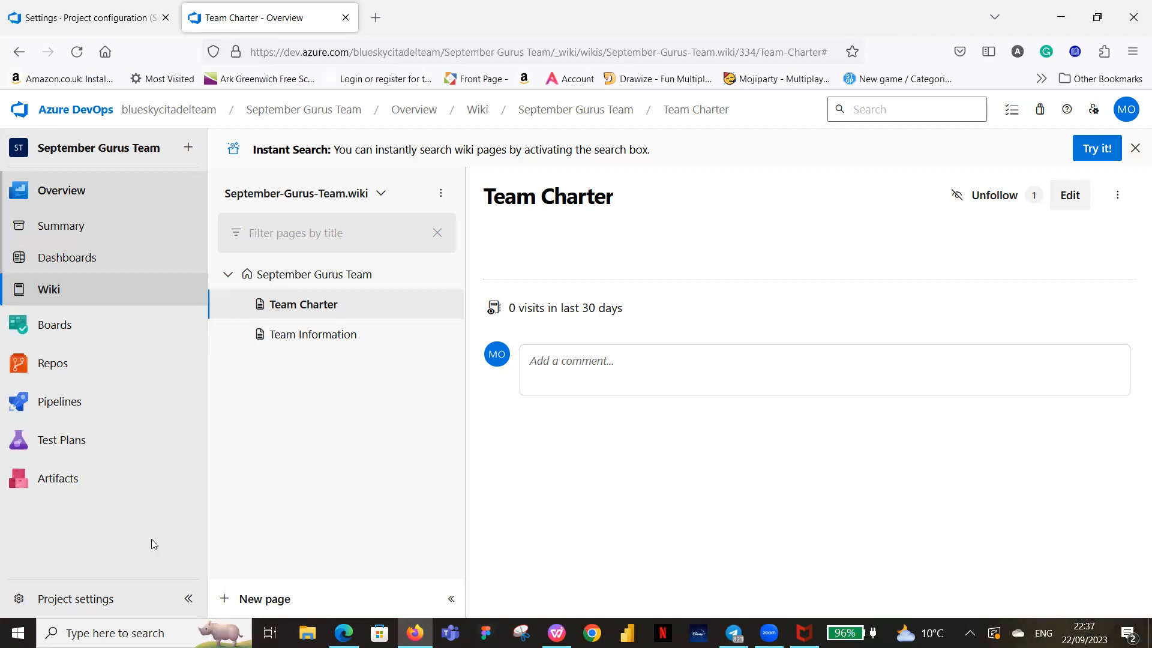
Open the project's overview dashboard and add a Burndown widget to it.
click(92, 261)
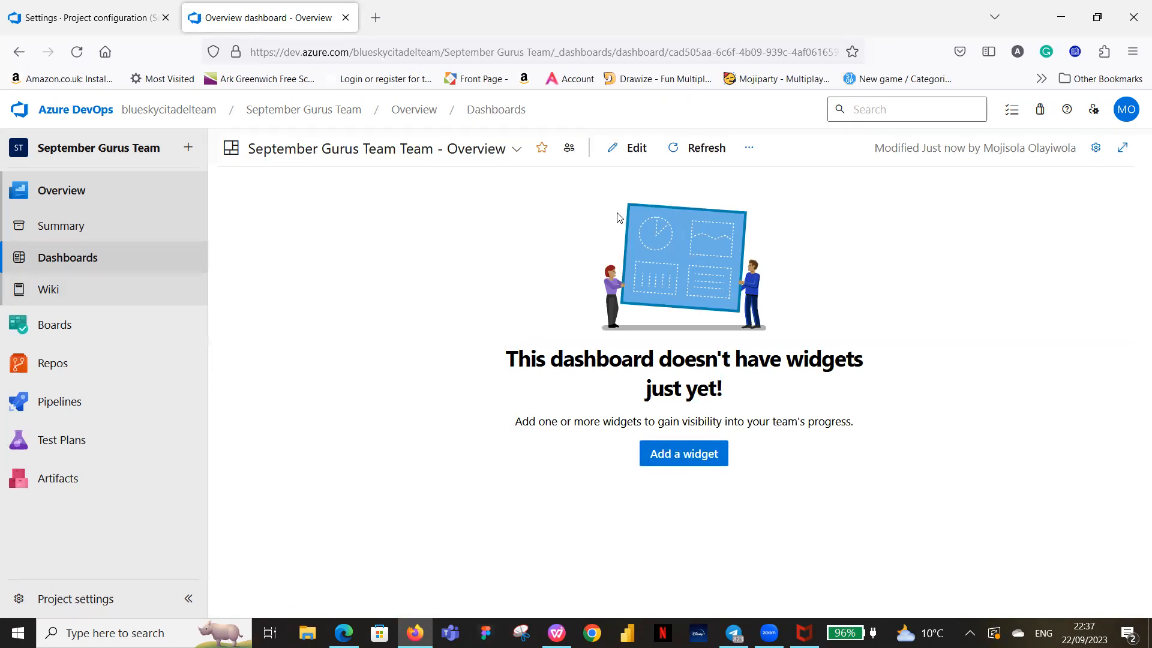
click(688, 456)
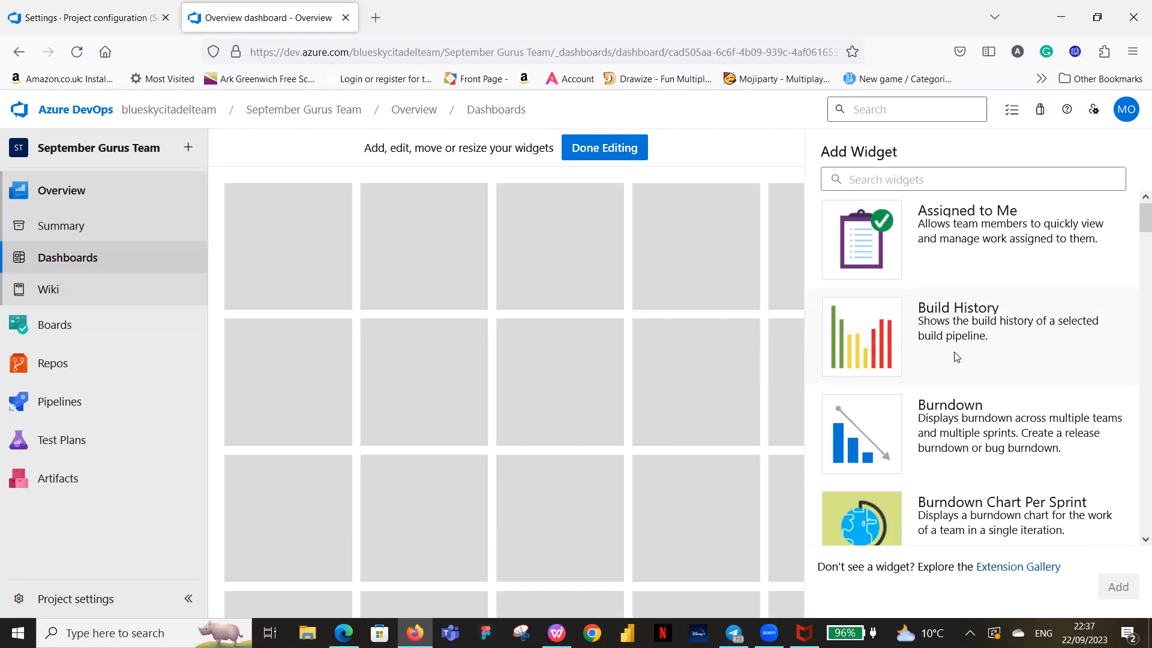
click(993, 424)
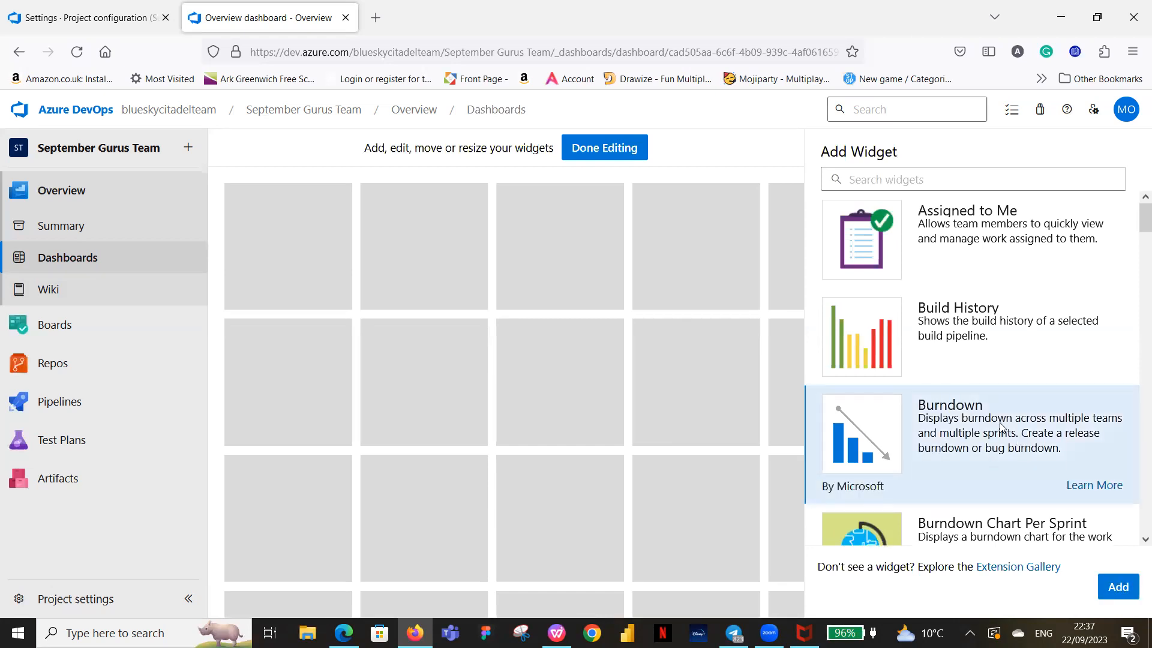
click(1119, 587)
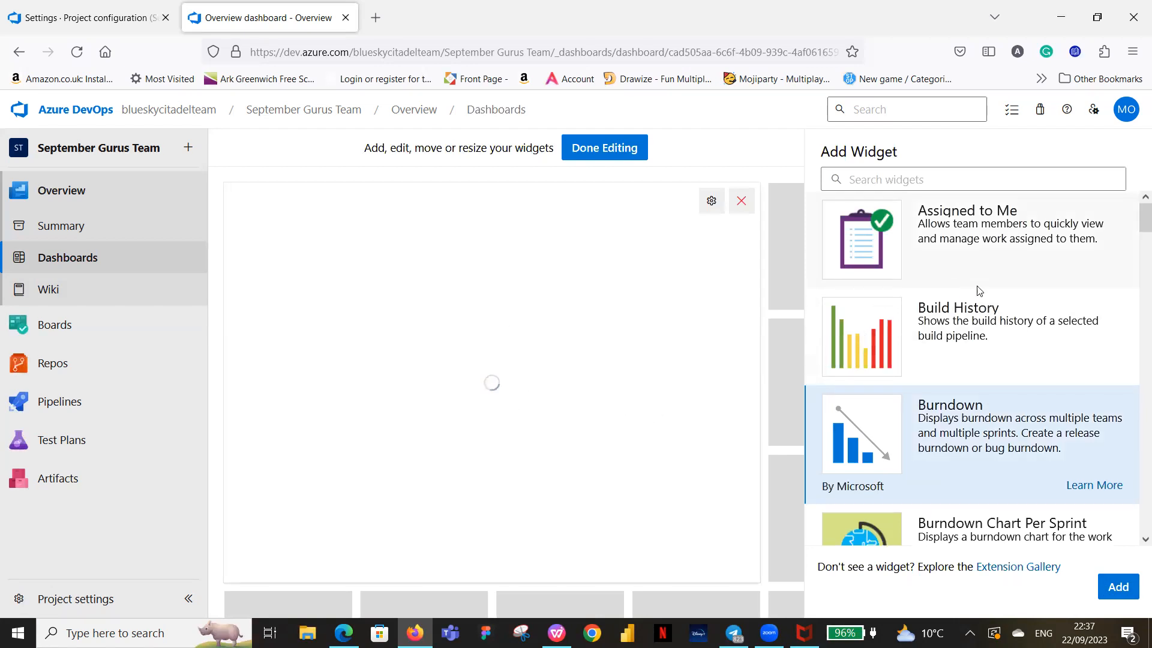
Add a Burnup widget to the dashboard.
scroll(979, 303, down, 3)
scroll(982, 310, down, 2)
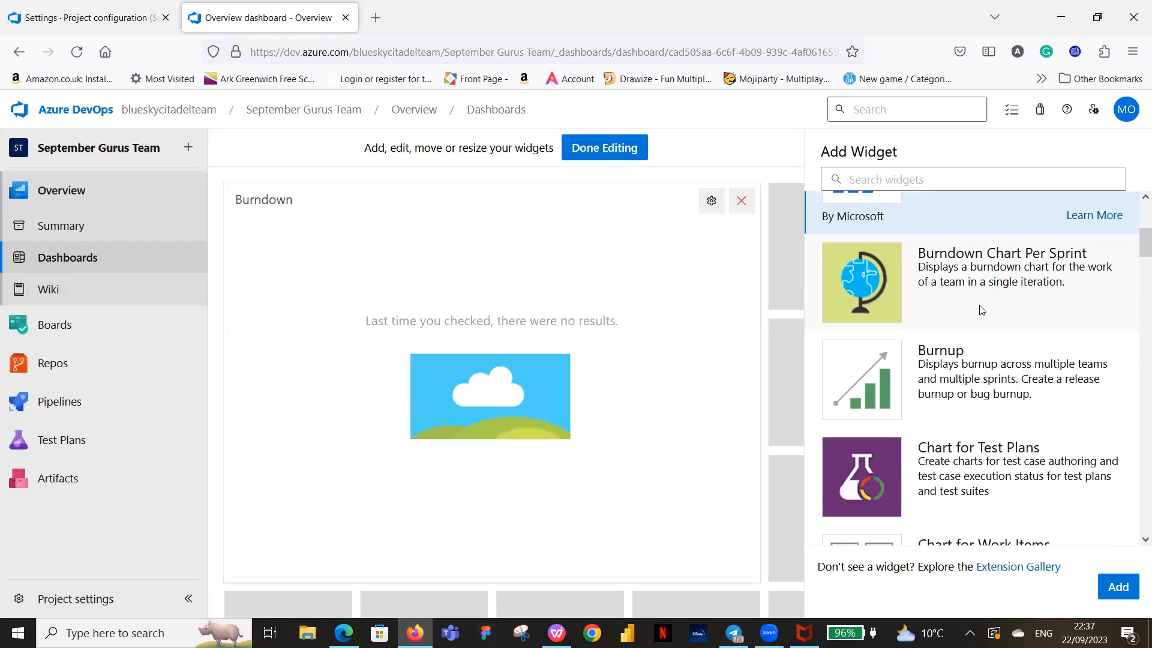
click(989, 375)
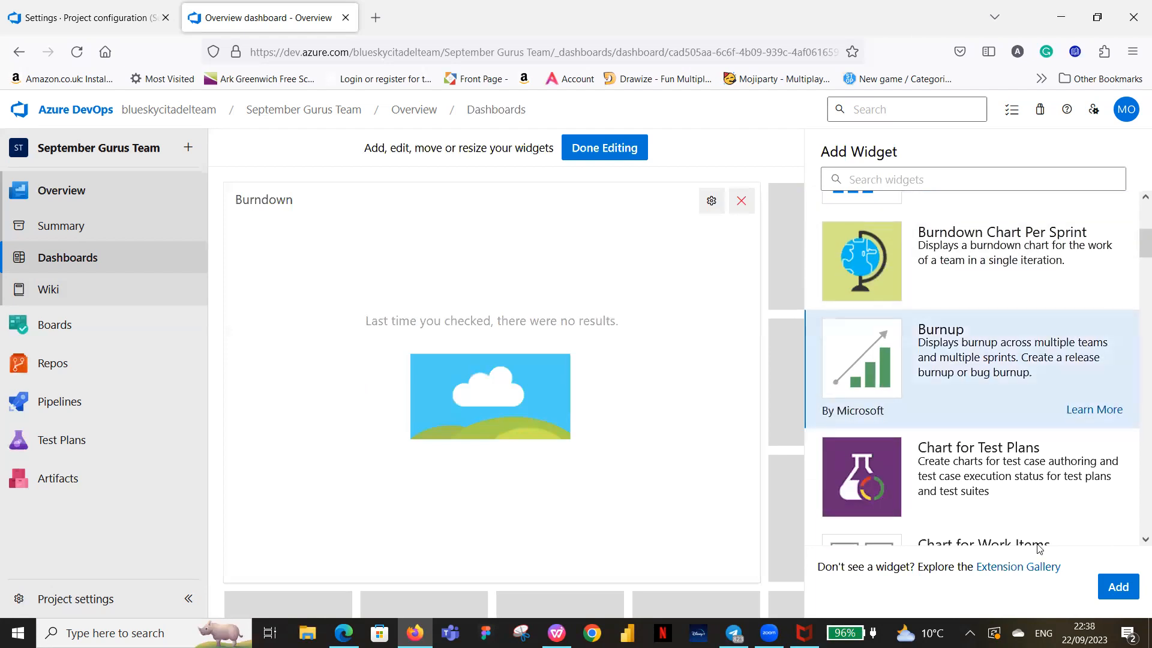
click(1118, 586)
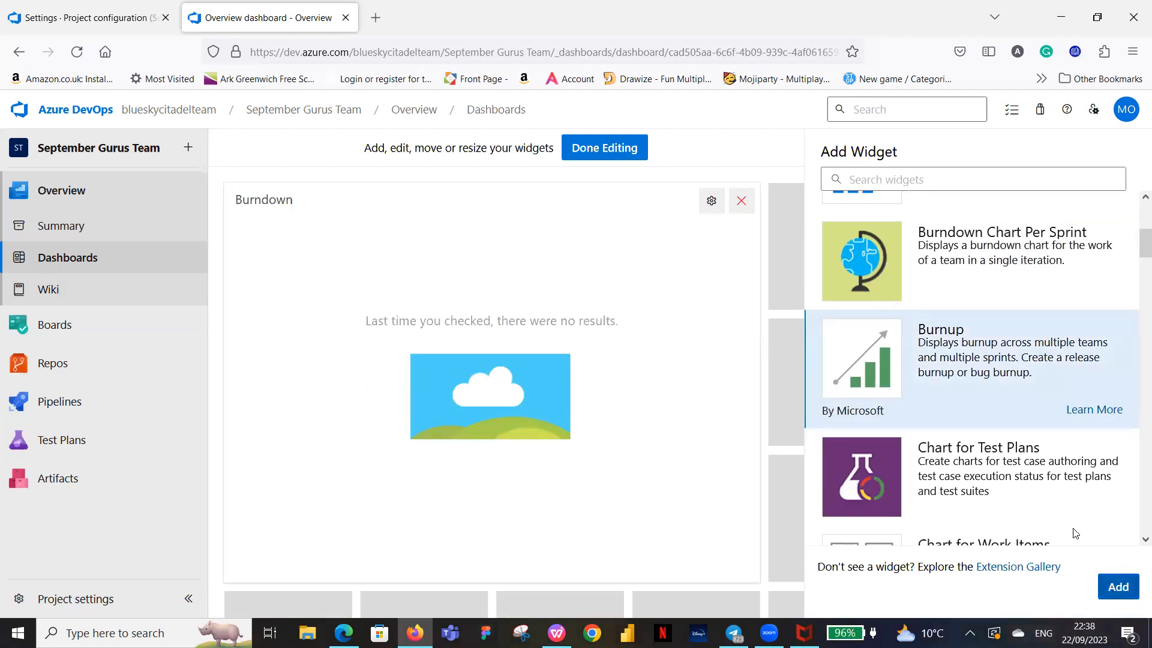
Find the Sprint Burndown widget in the widget catalogue and add it to the dashboard.
scroll(1024, 425, down, 5)
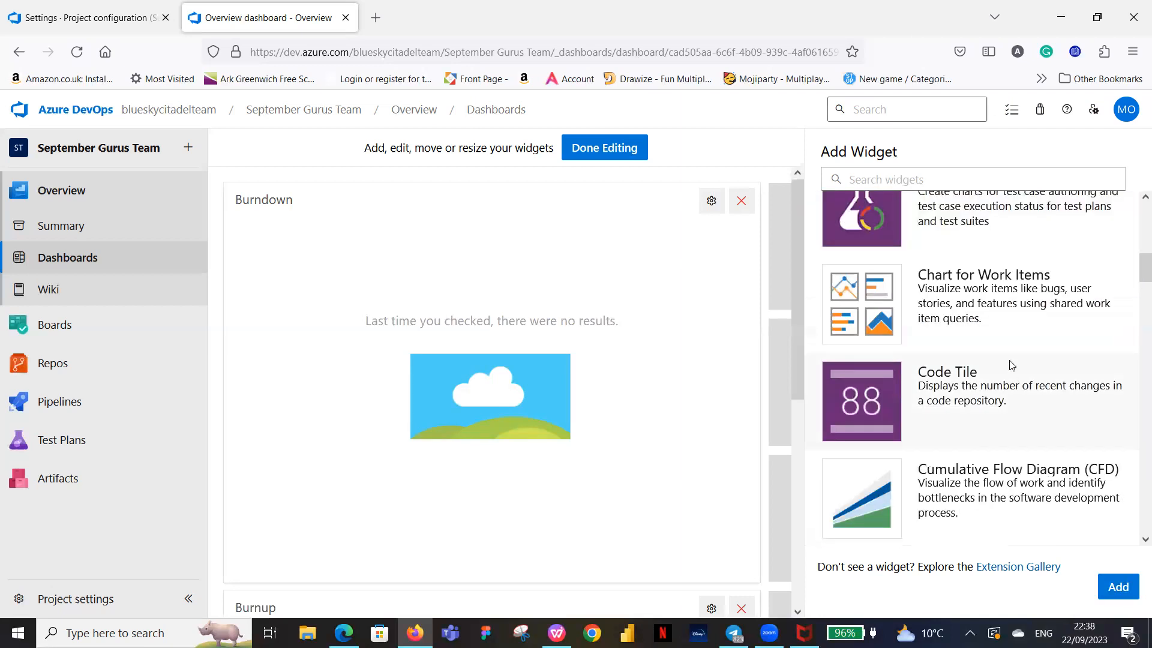
scroll(925, 322, down, 10)
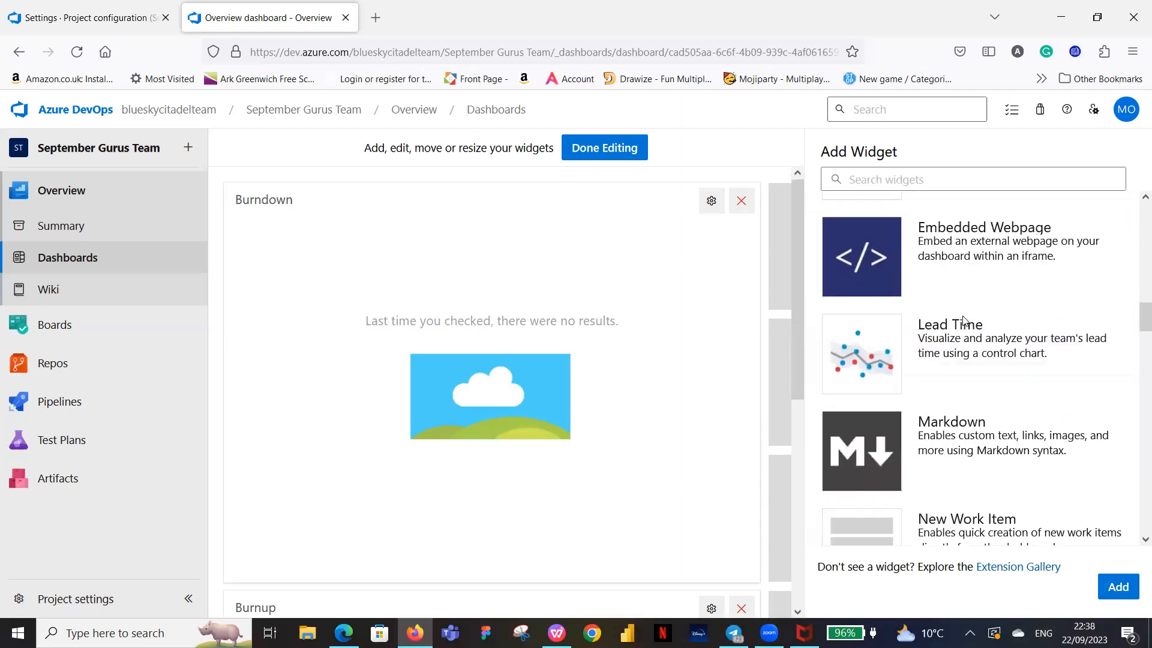
scroll(963, 323, down, 11)
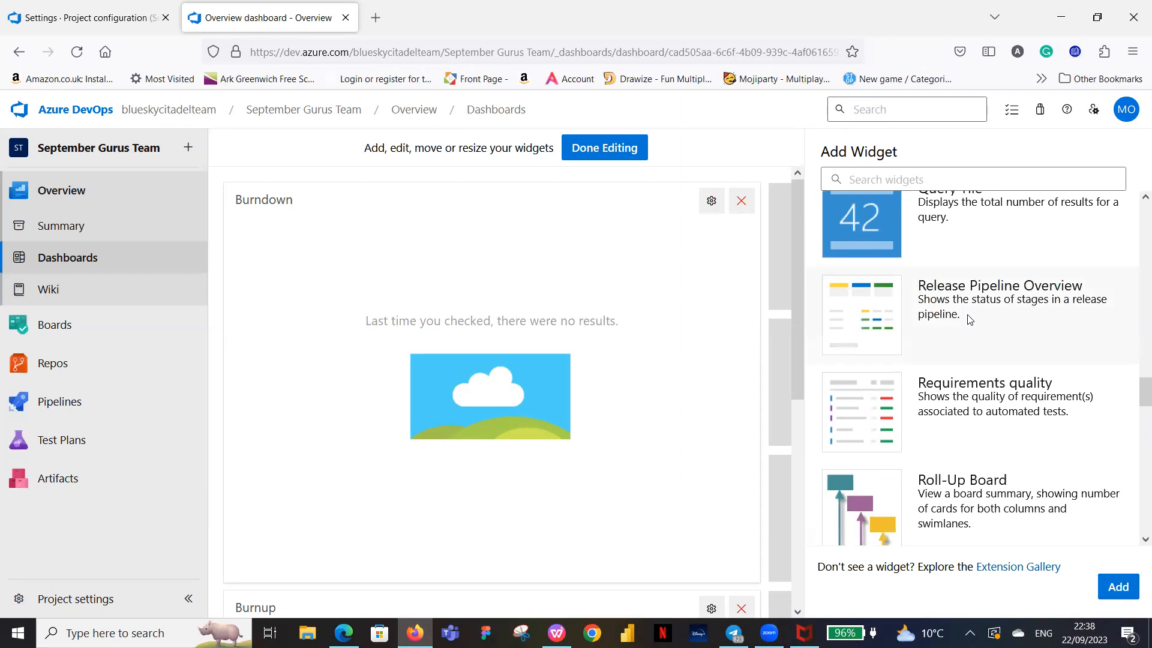
scroll(970, 321, down, 5)
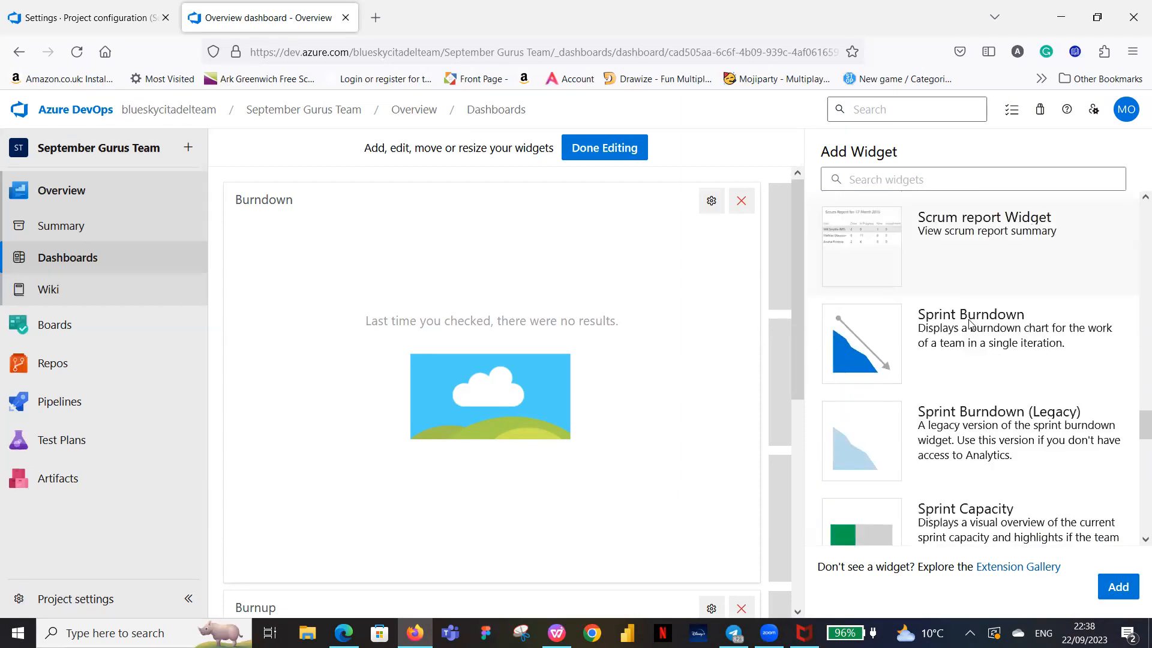
click(987, 325)
click(1118, 586)
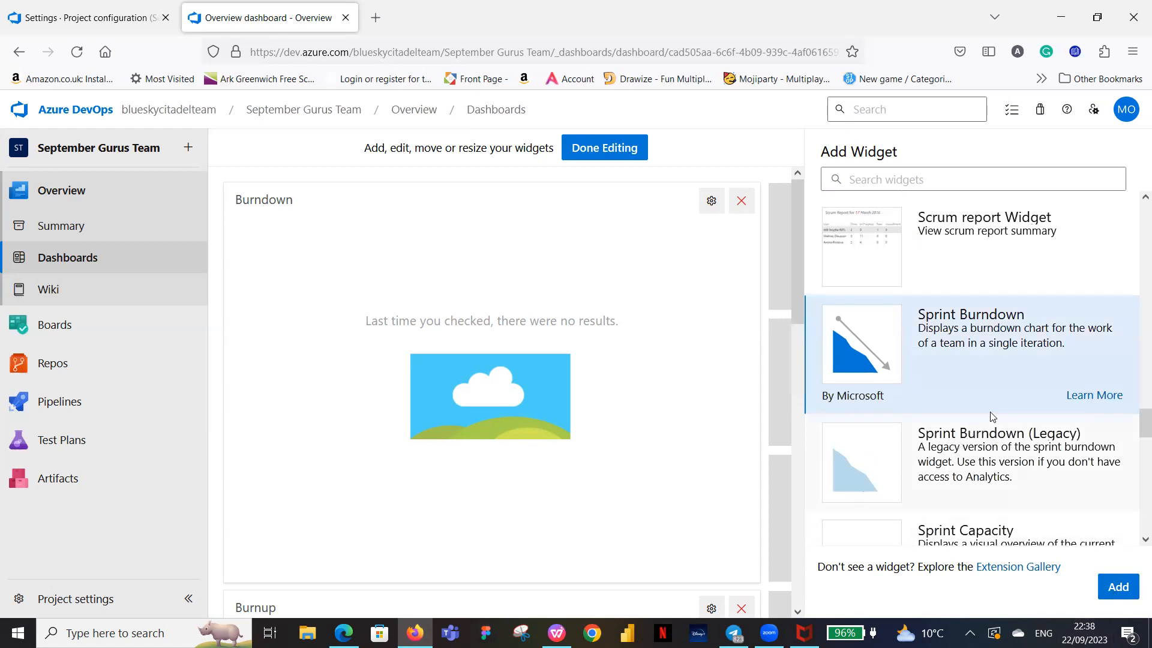
Add the Sprint Capacity widget to the dashboard.
scroll(993, 418, down, 4)
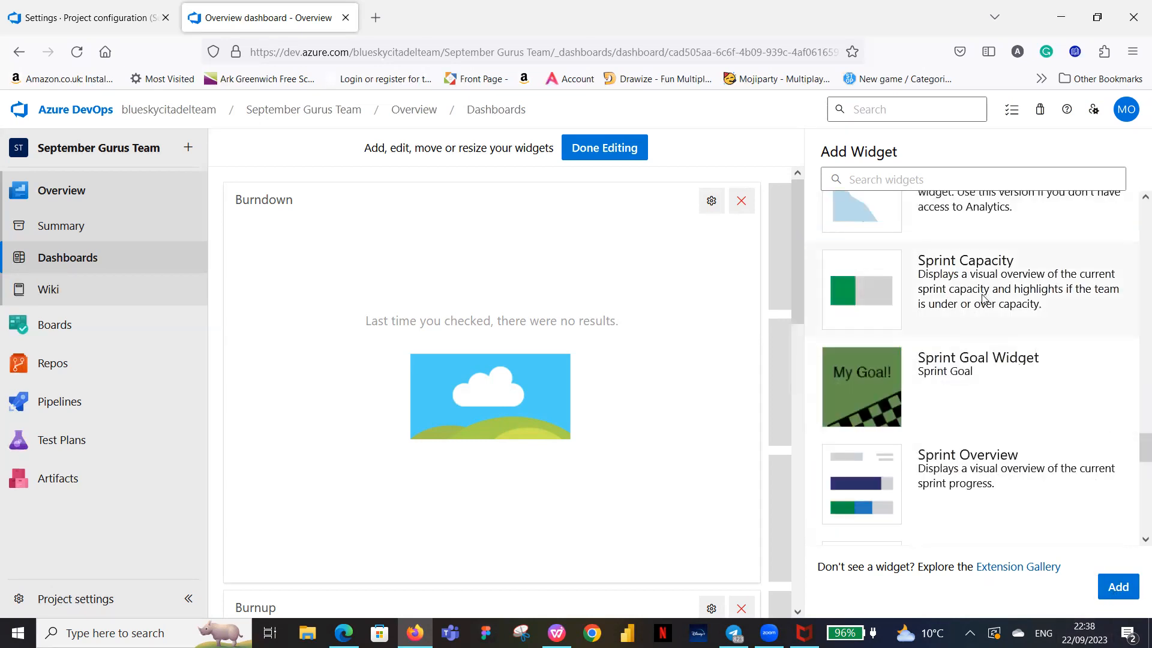
click(982, 298)
click(1117, 587)
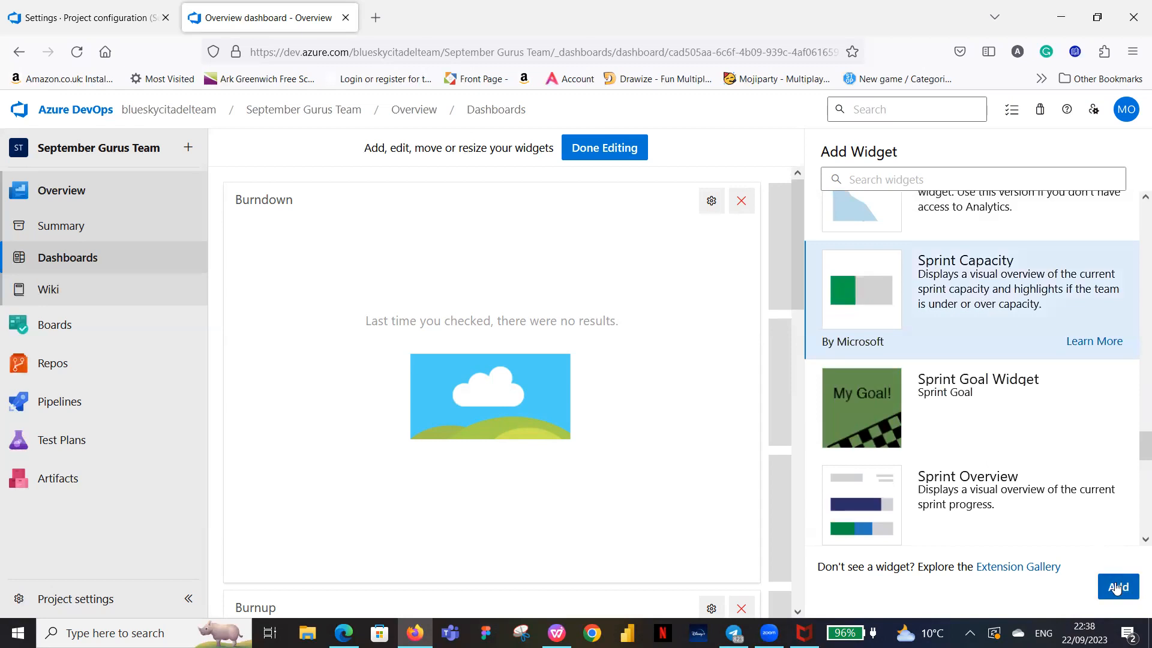
Add the Sprint Goal Widget and the Team Members widget to the dashboard.
click(1004, 405)
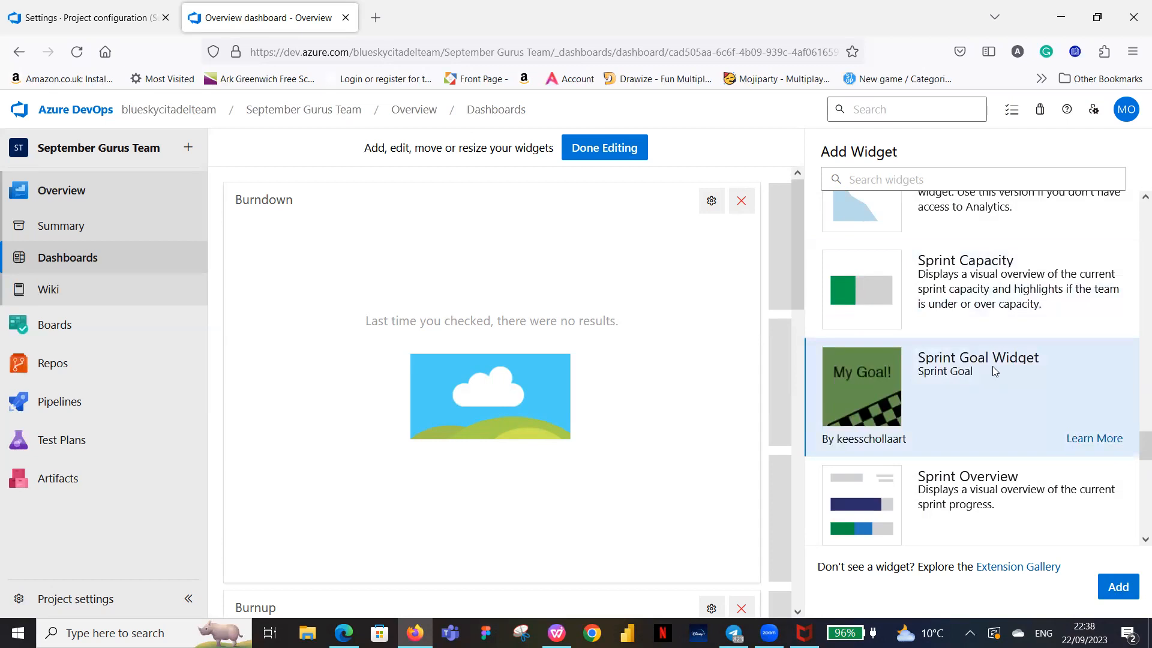
scroll(993, 374, down, 1)
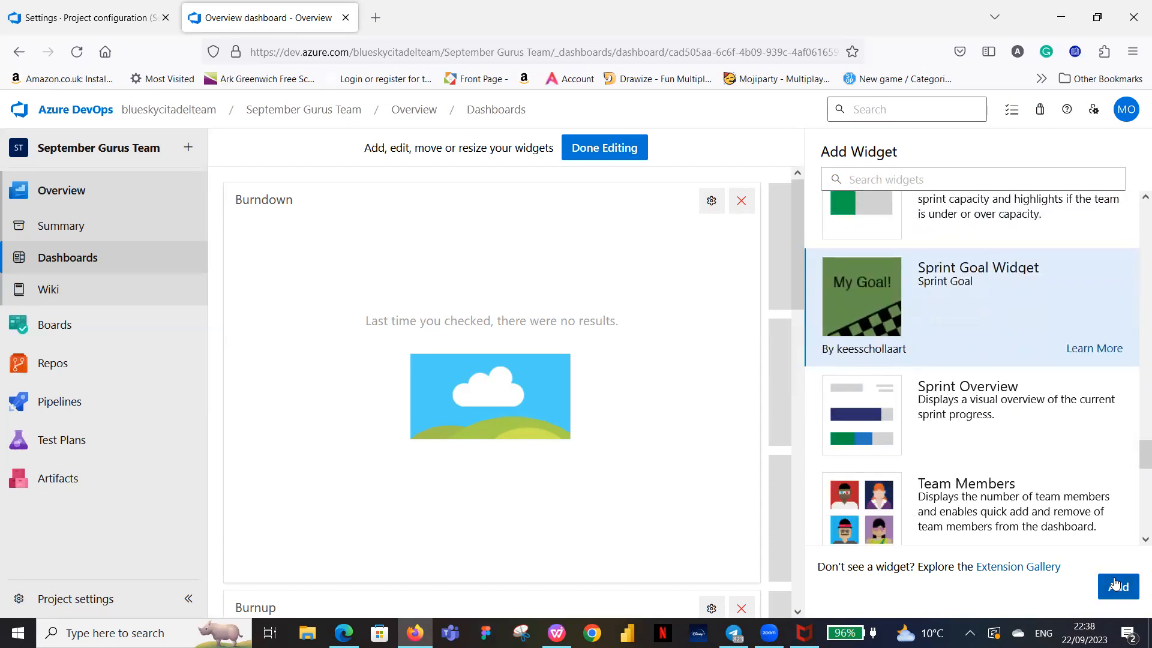
scroll(966, 403, down, 2)
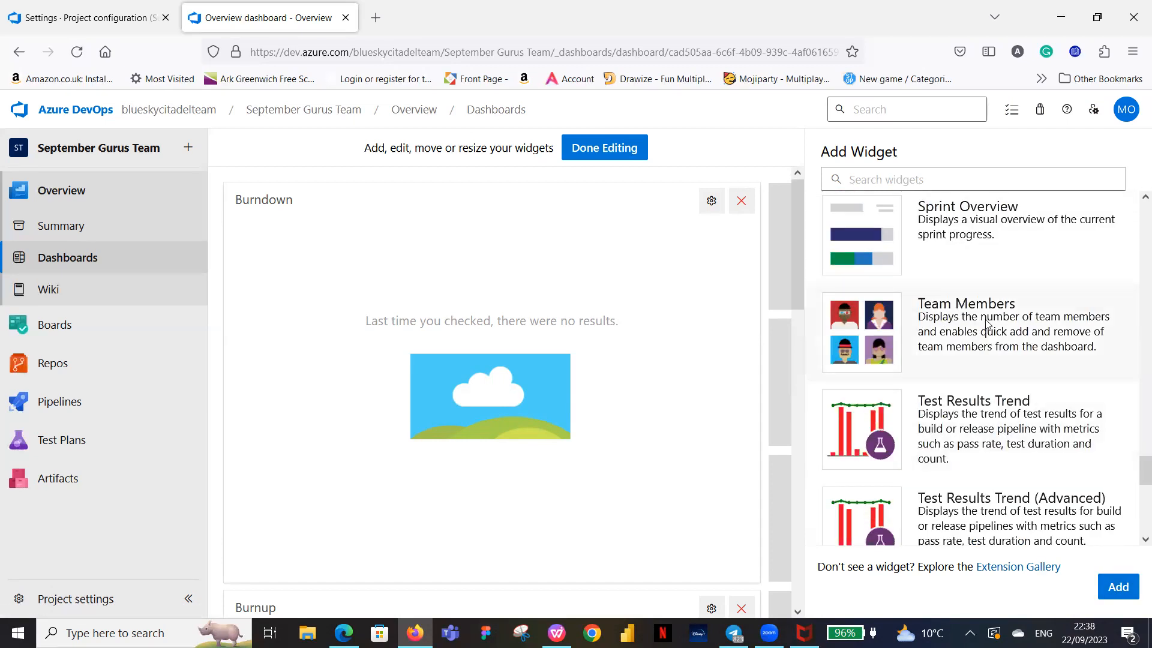
click(987, 324)
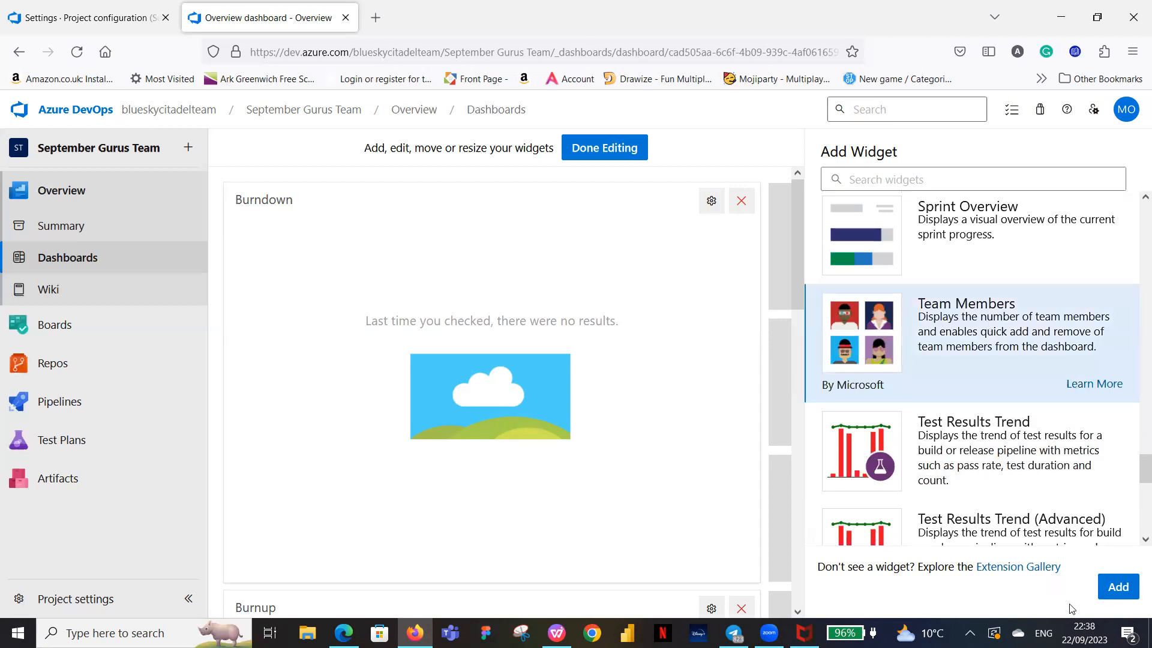
click(1118, 587)
Look through the rest of the widget catalogue and browse the Azure DevOps Extension Gallery, returning to the dashboard.
scroll(954, 345, down, 5)
scroll(1022, 393, down, 1)
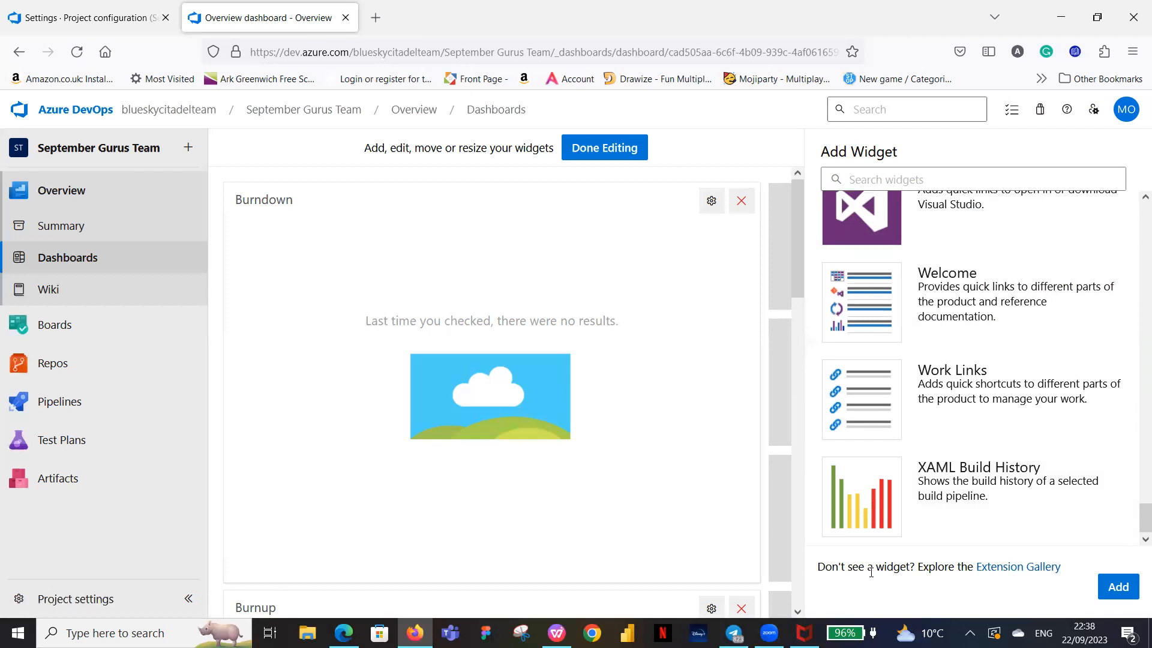
click(1012, 569)
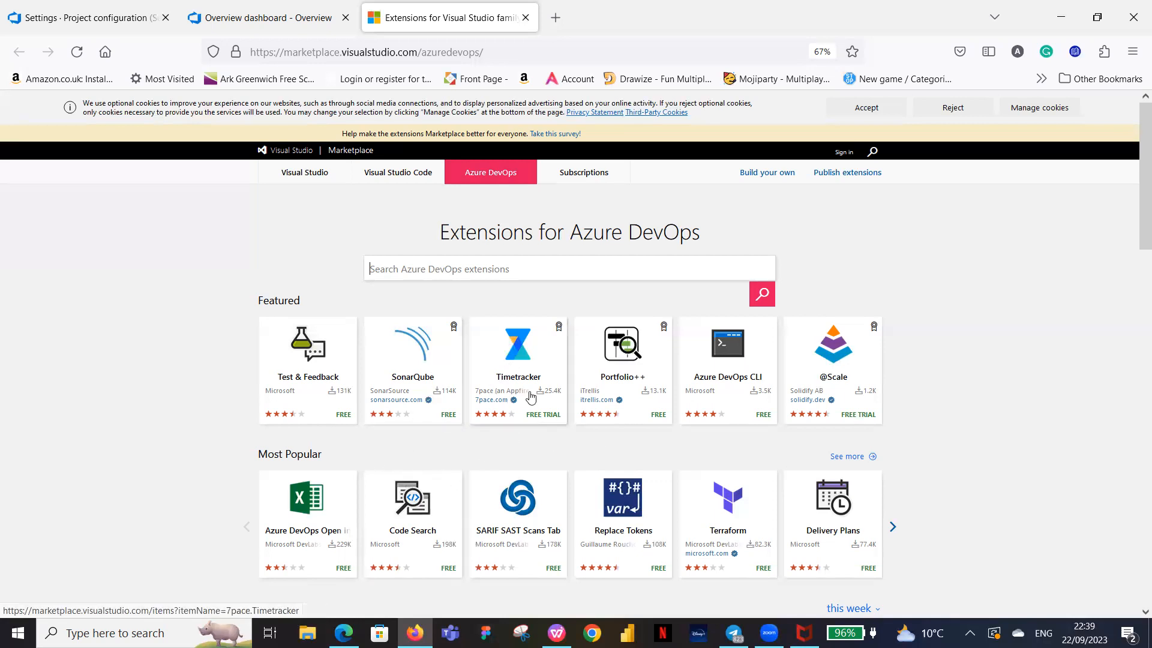
scroll(531, 400, down, 3)
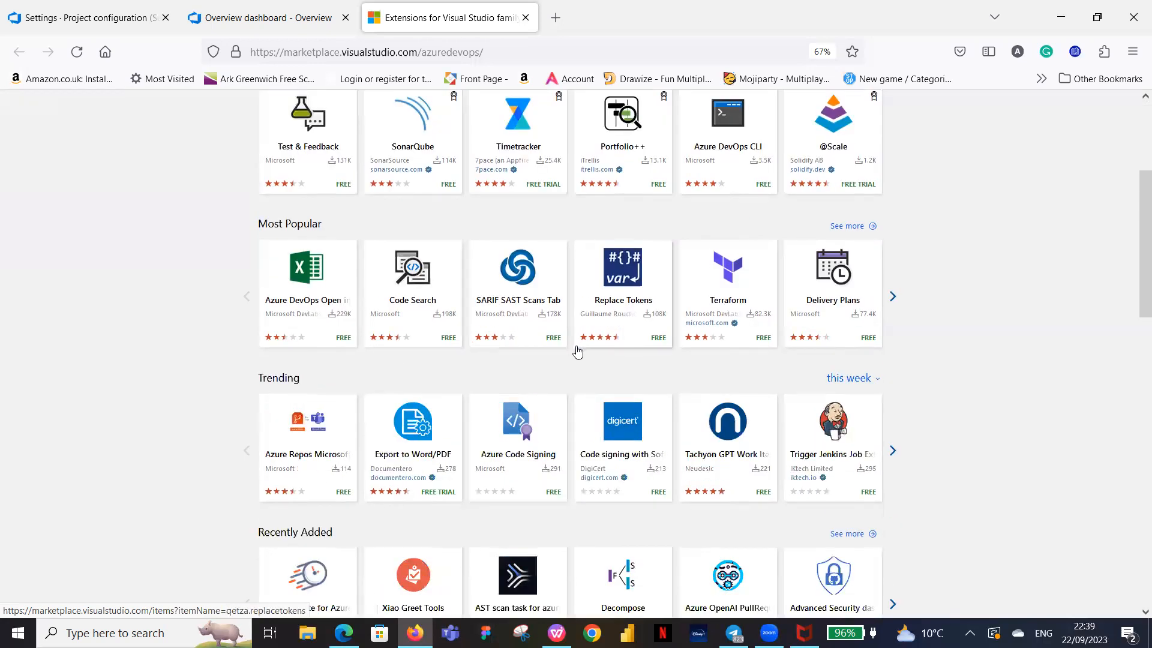
scroll(563, 398, up, 1)
scroll(563, 399, up, 3)
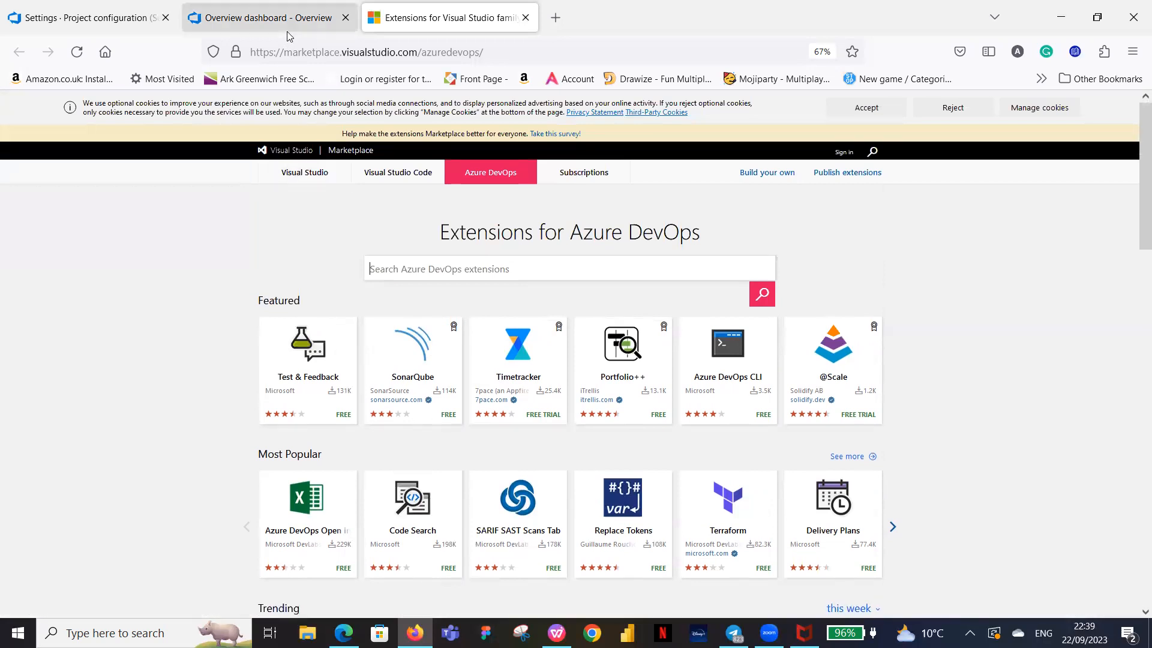
click(269, 17)
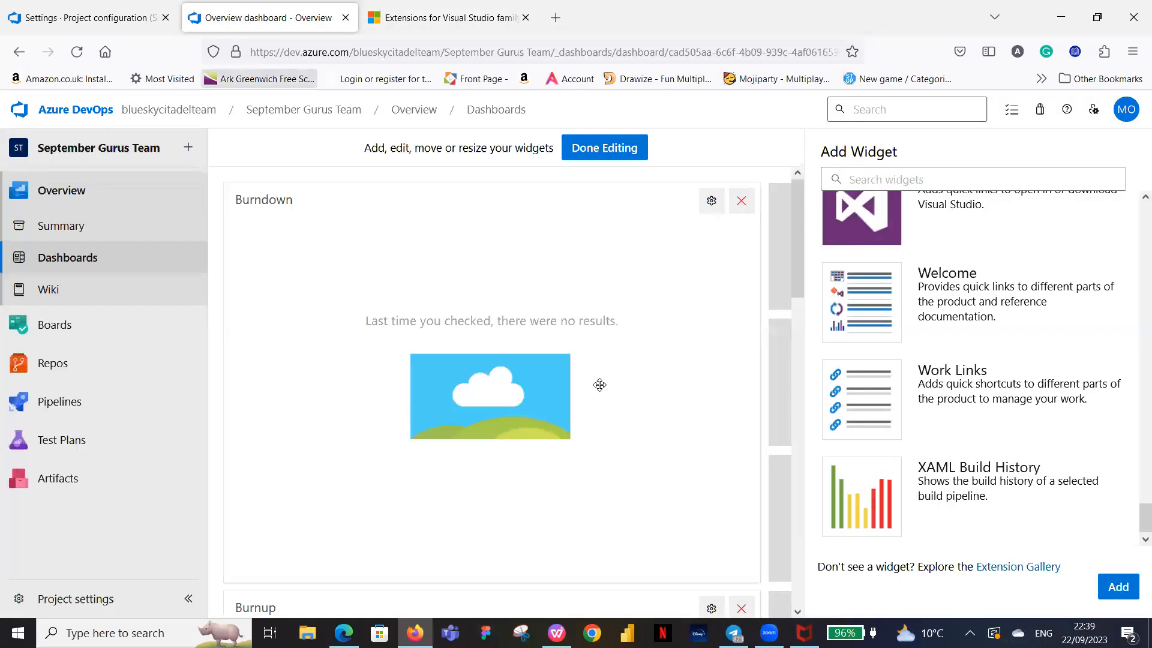
Finish editing the overview dashboard and review the added widgets, from Burndown to the team members.
click(595, 150)
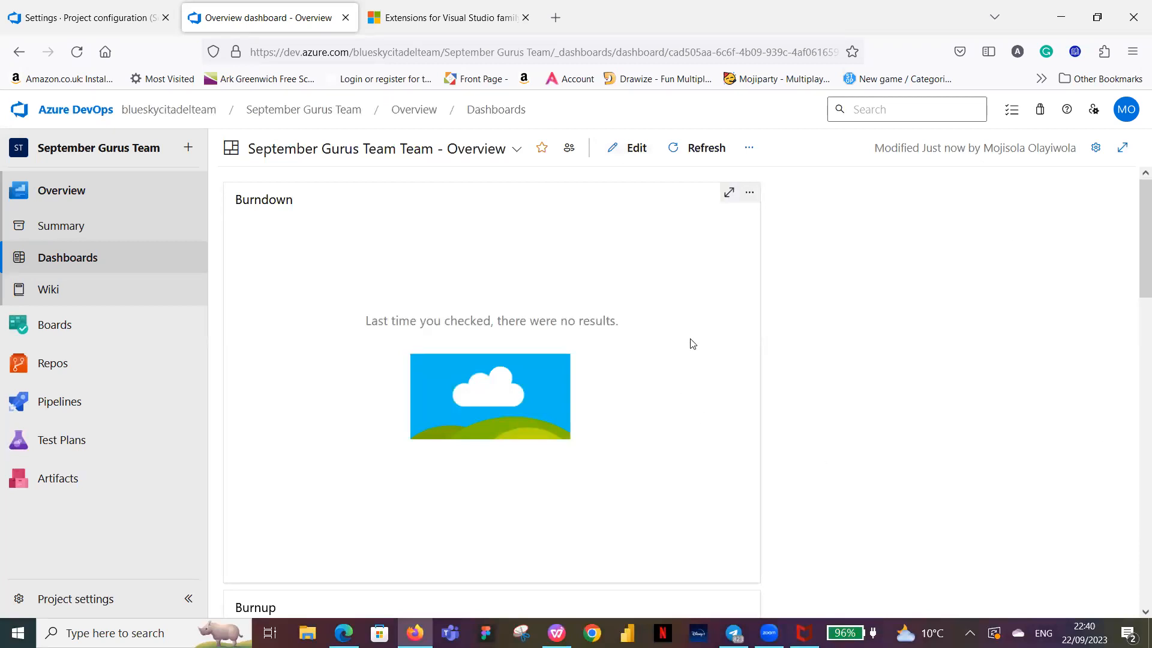
scroll(681, 378, down, 6)
scroll(682, 378, down, 4)
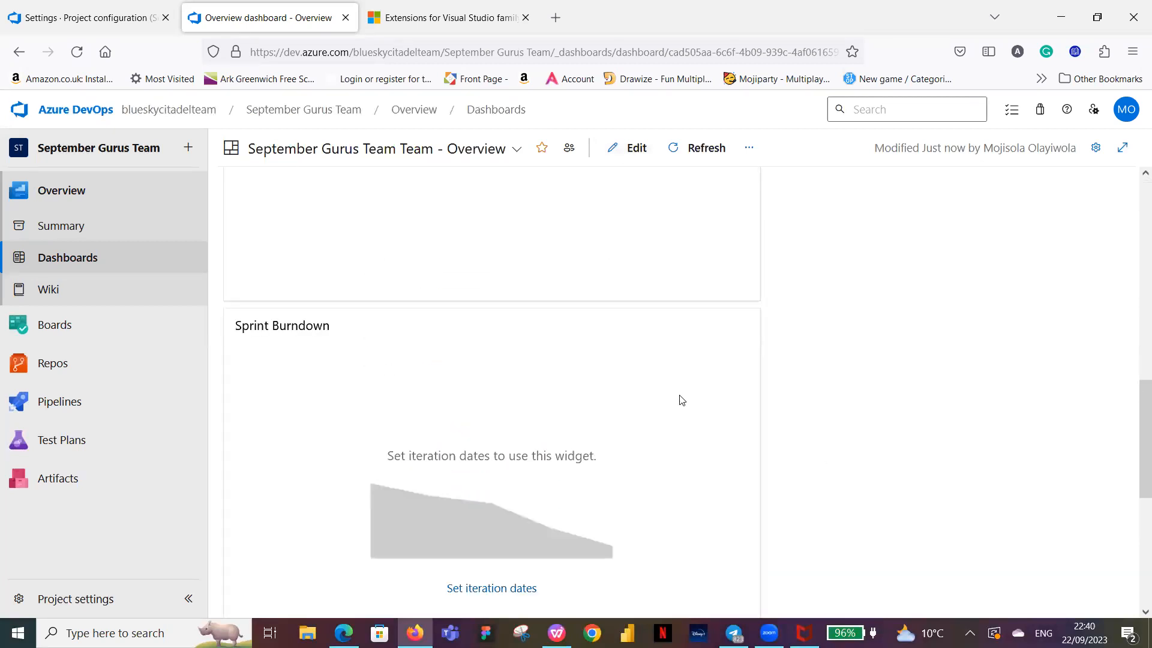
scroll(689, 517, down, 5)
scroll(435, 334, down, 1)
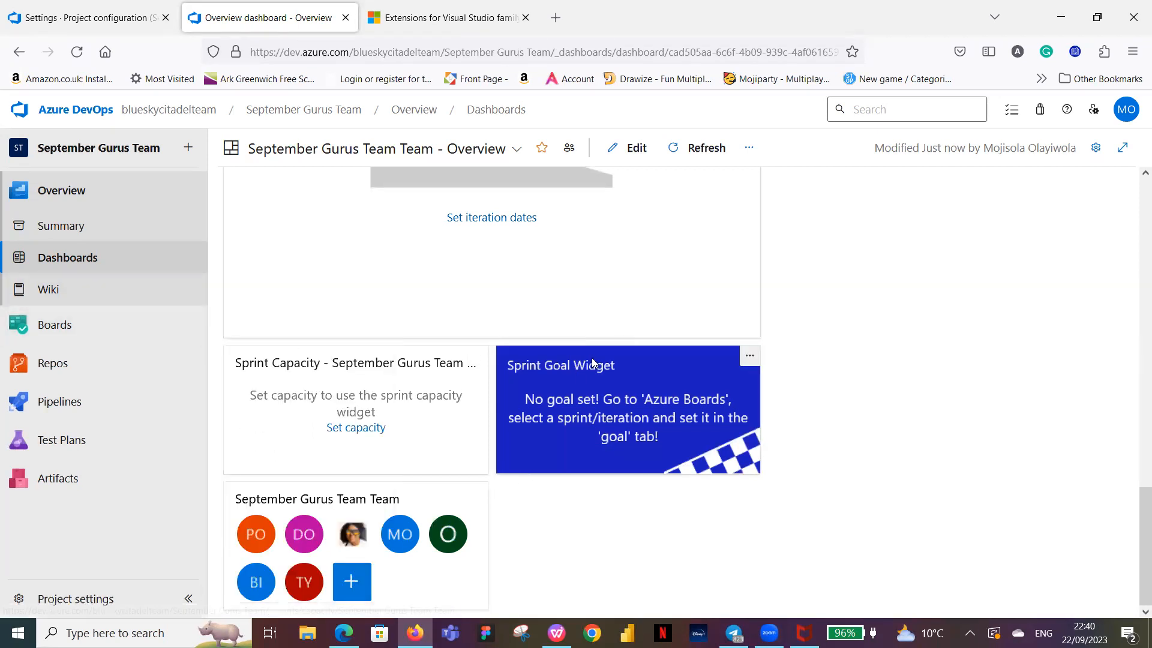
scroll(540, 378, up, 5)
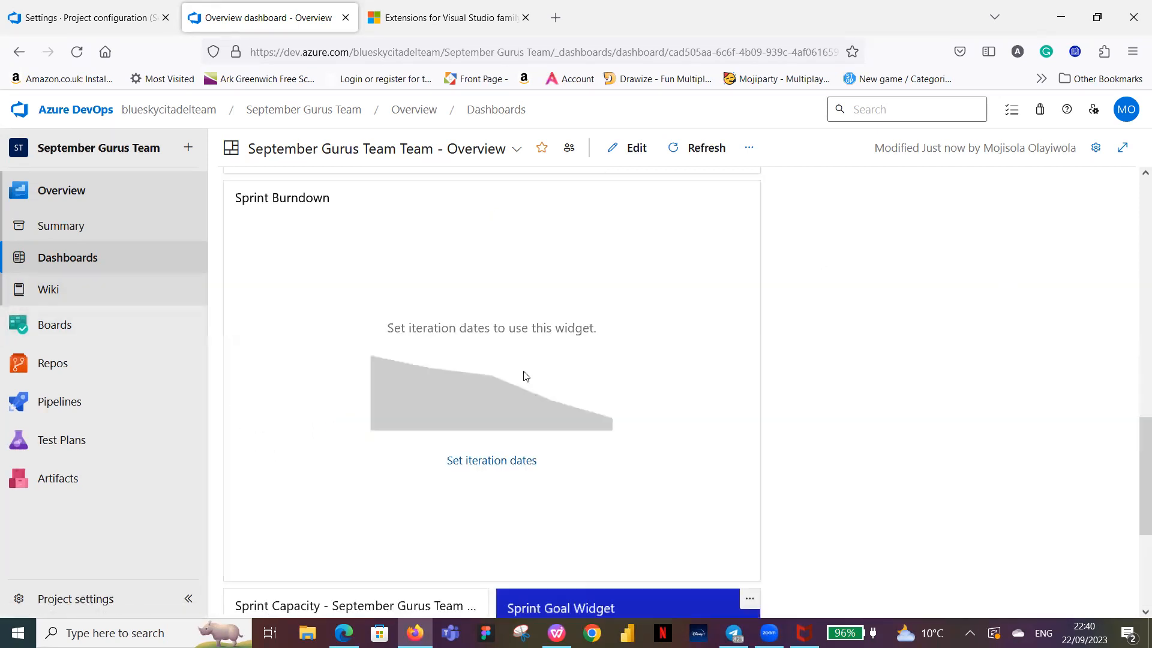
scroll(509, 354, down, 3)
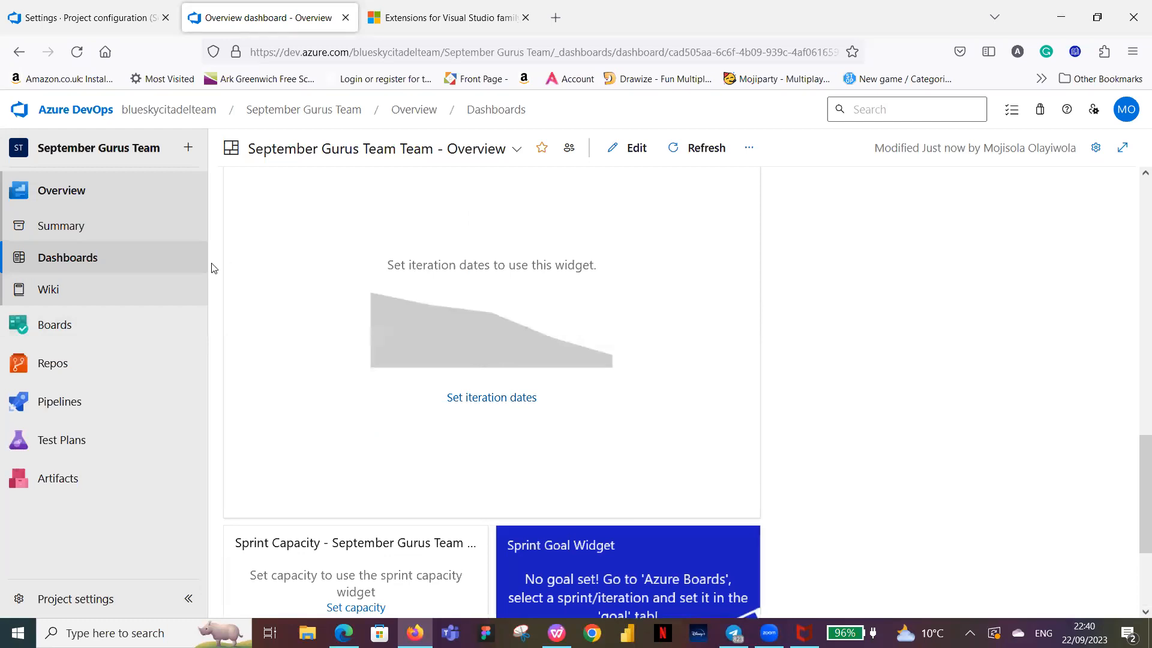
scroll(615, 468, down, 3)
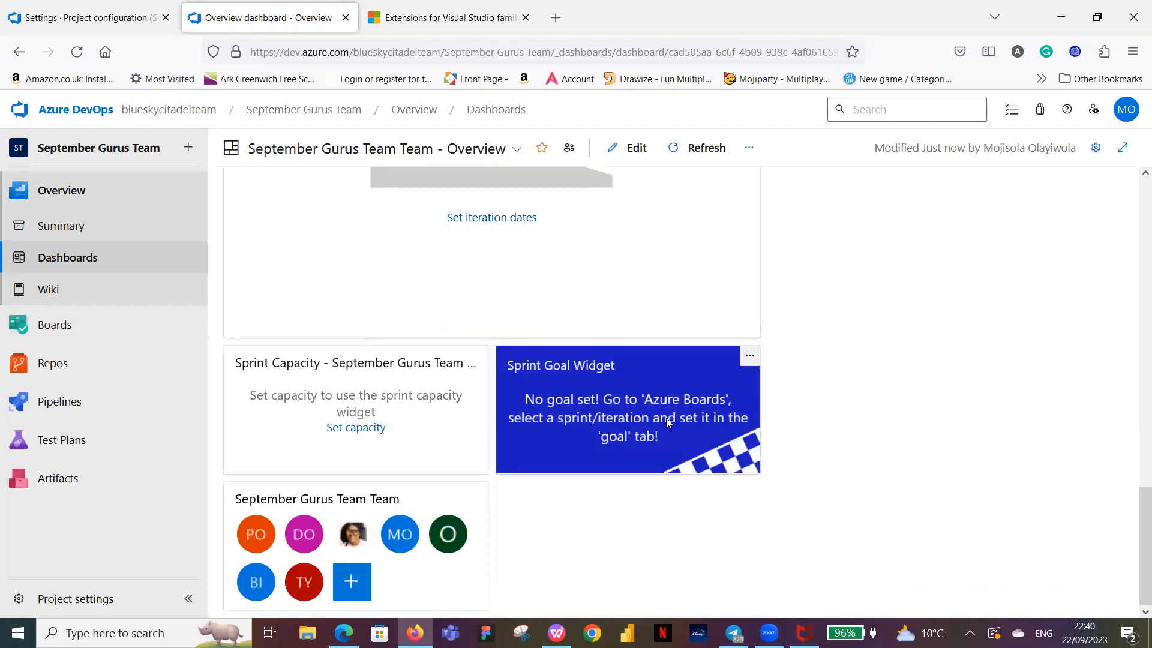
scroll(666, 419, up, 4)
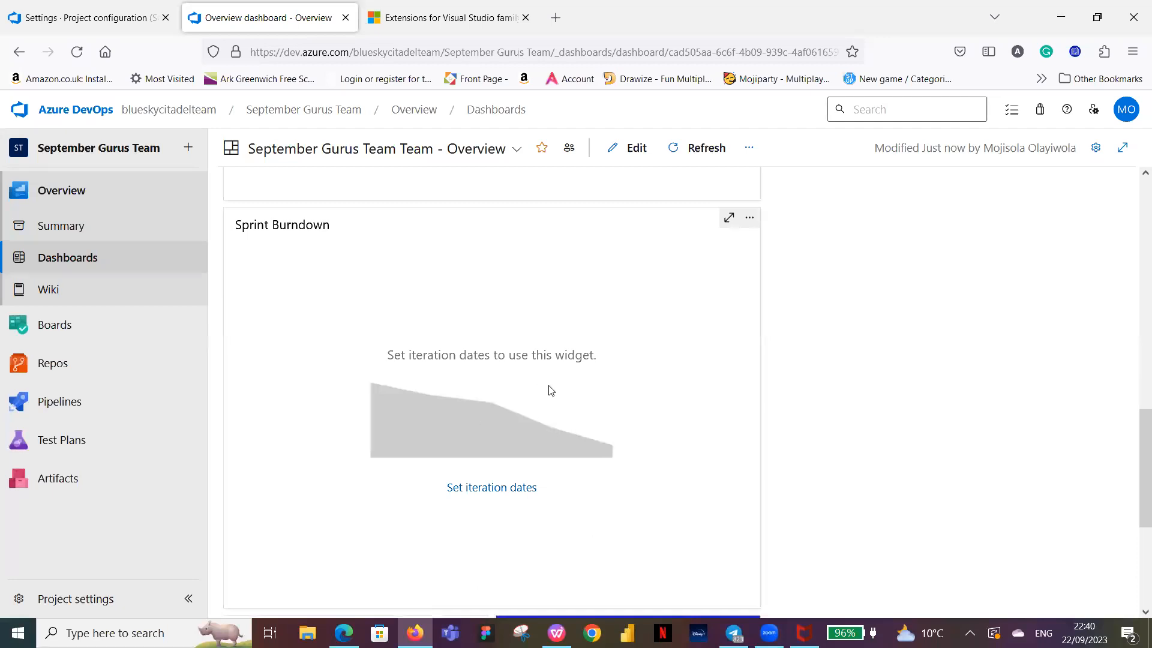
mouse_move(144, 353)
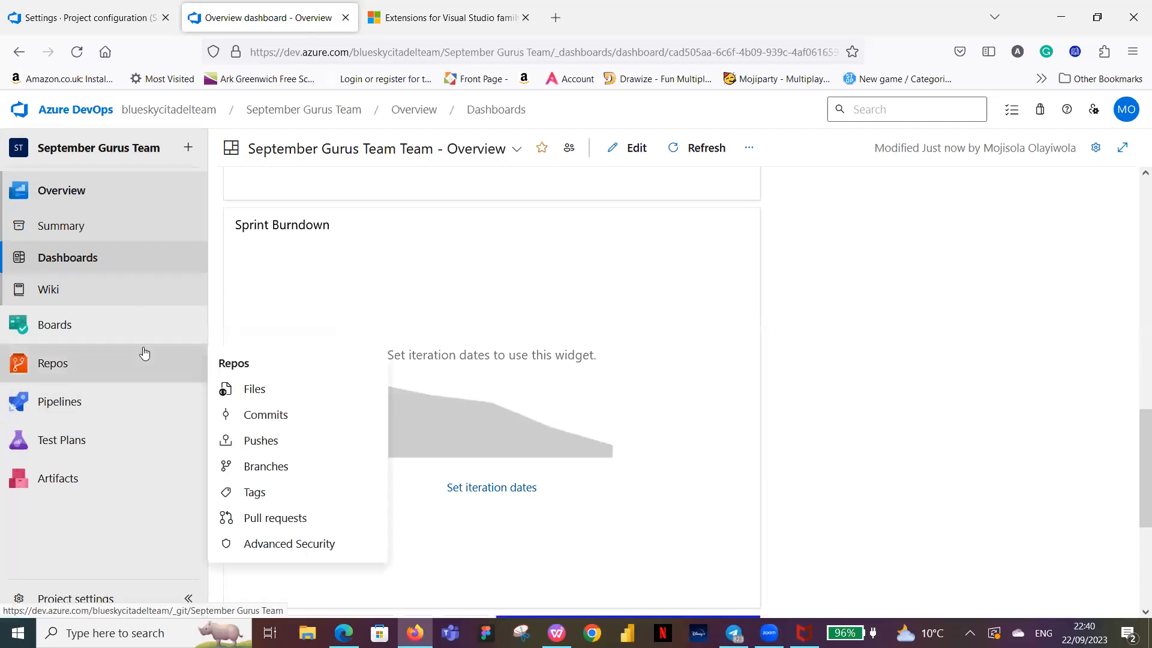
scroll(807, 438, up, 4)
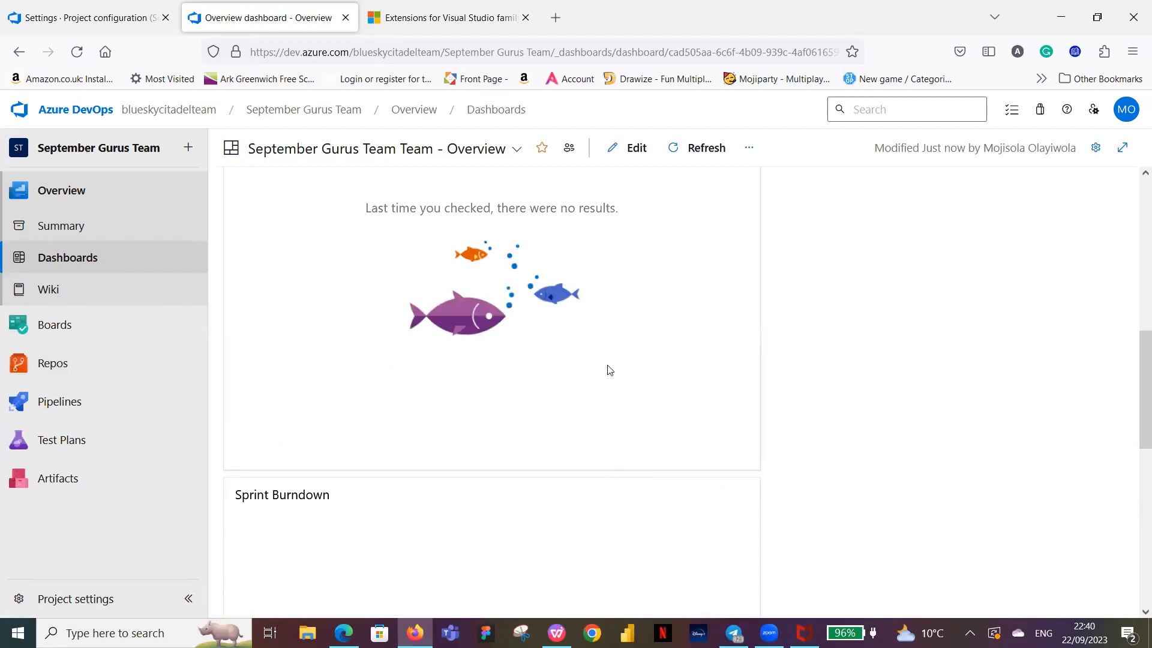
Open the Sprint Burndown widget's configuration and change its title to "Sprint 1 Sprint Burndown".
mouse_move(748, 486)
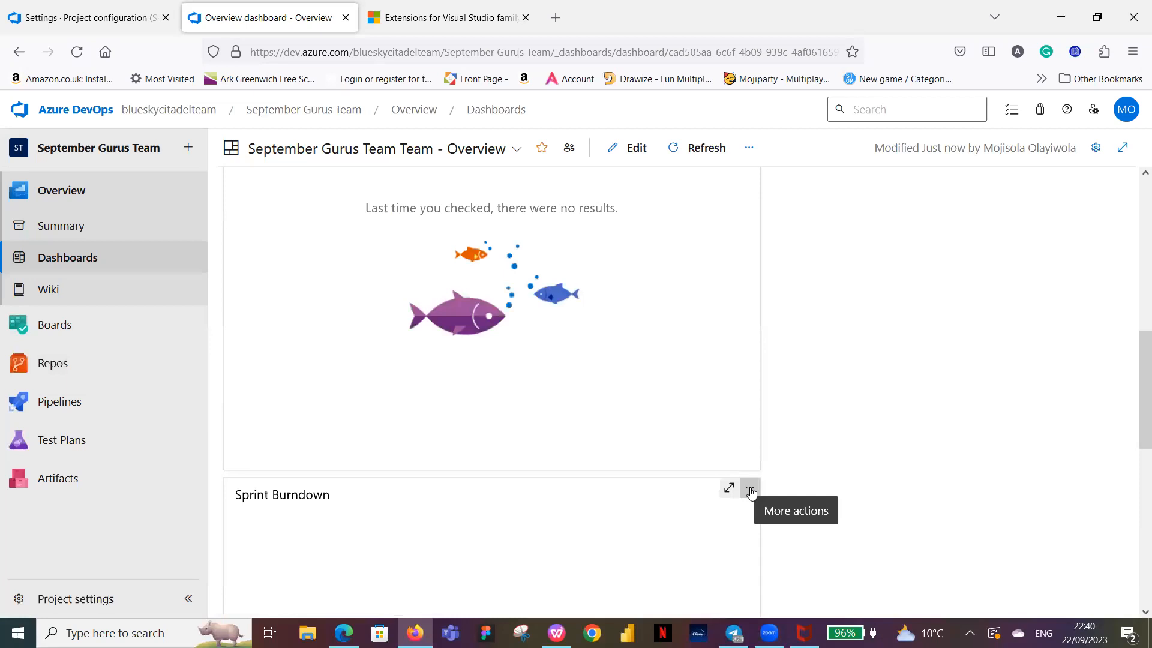
click(750, 490)
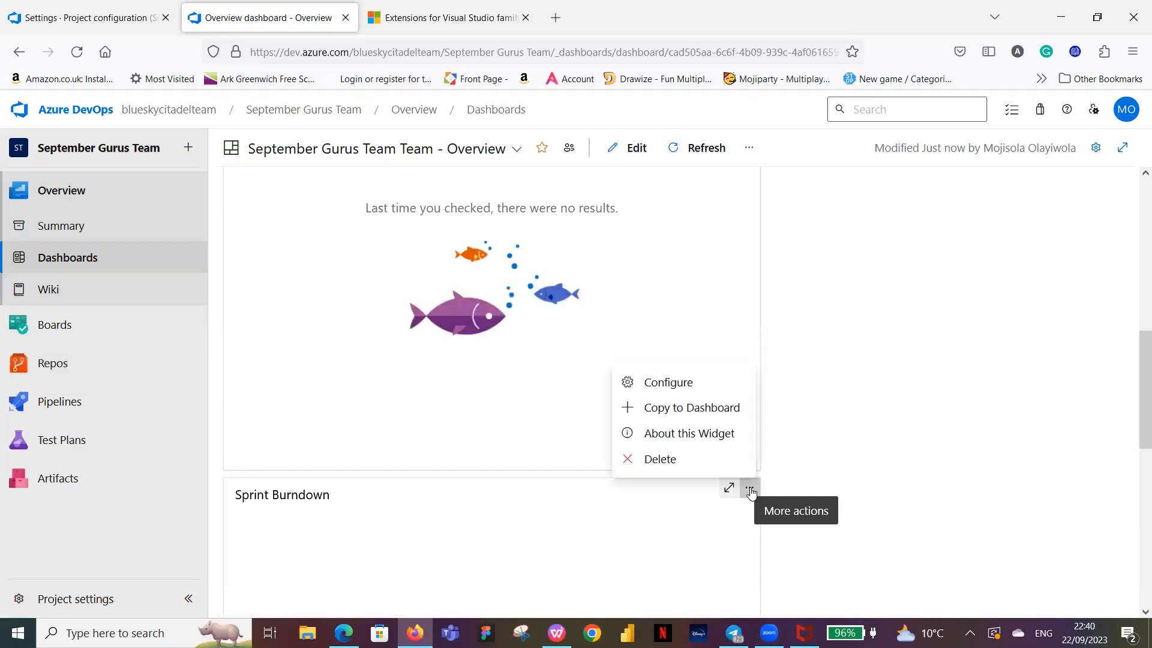
click(711, 388)
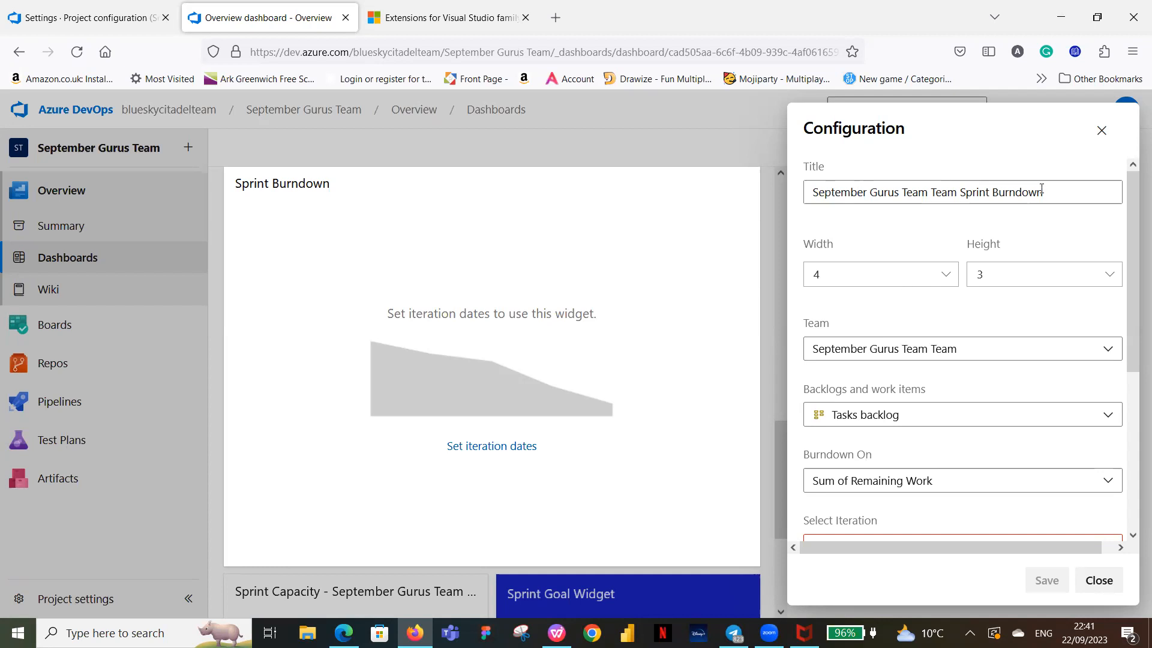
drag(958, 192, 802, 201)
text(Sprint 1)
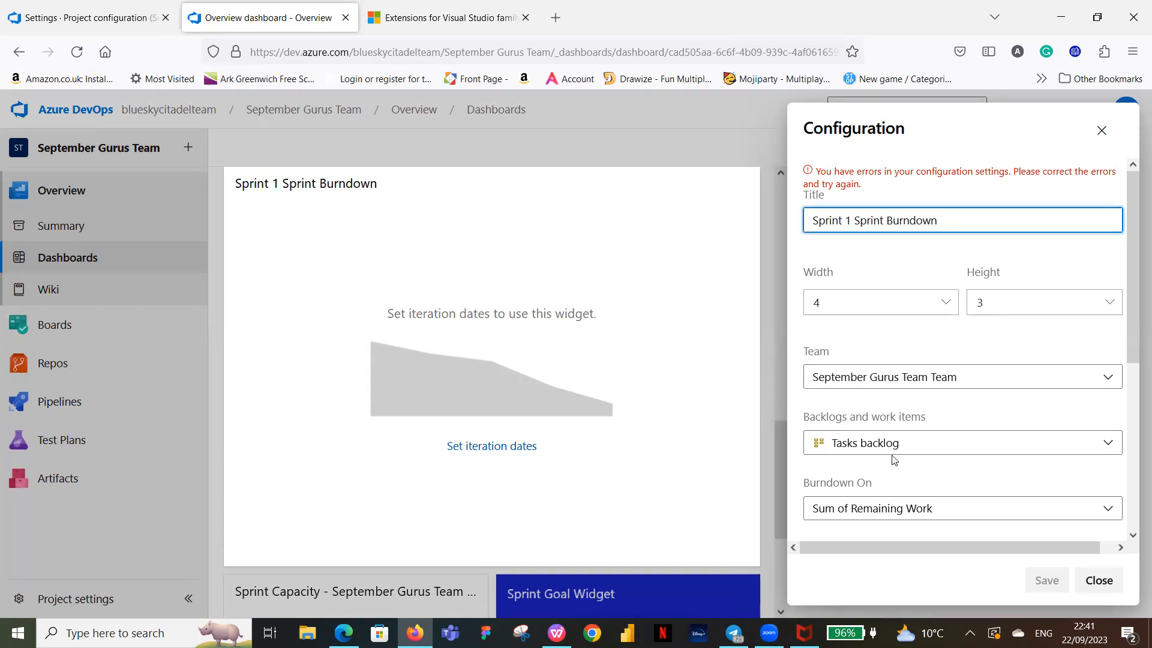
Set the Sprint Burndown widget to use the Backlog items backlog and burn down on Count of Work Items.
scroll(894, 435, down, 3)
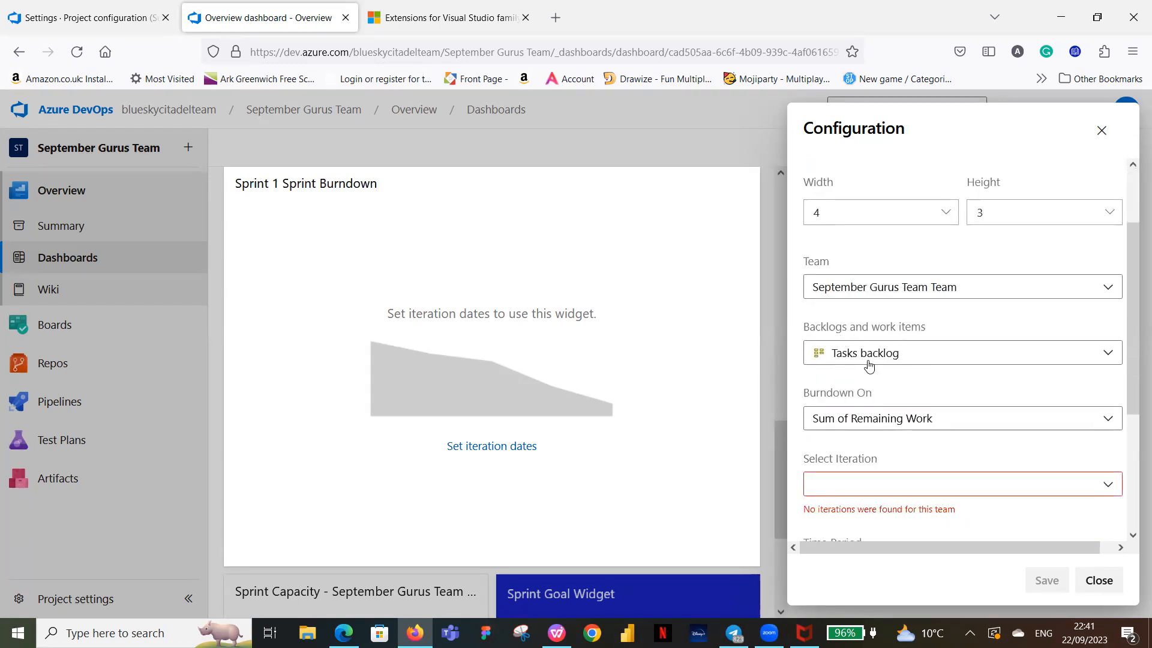
click(1107, 356)
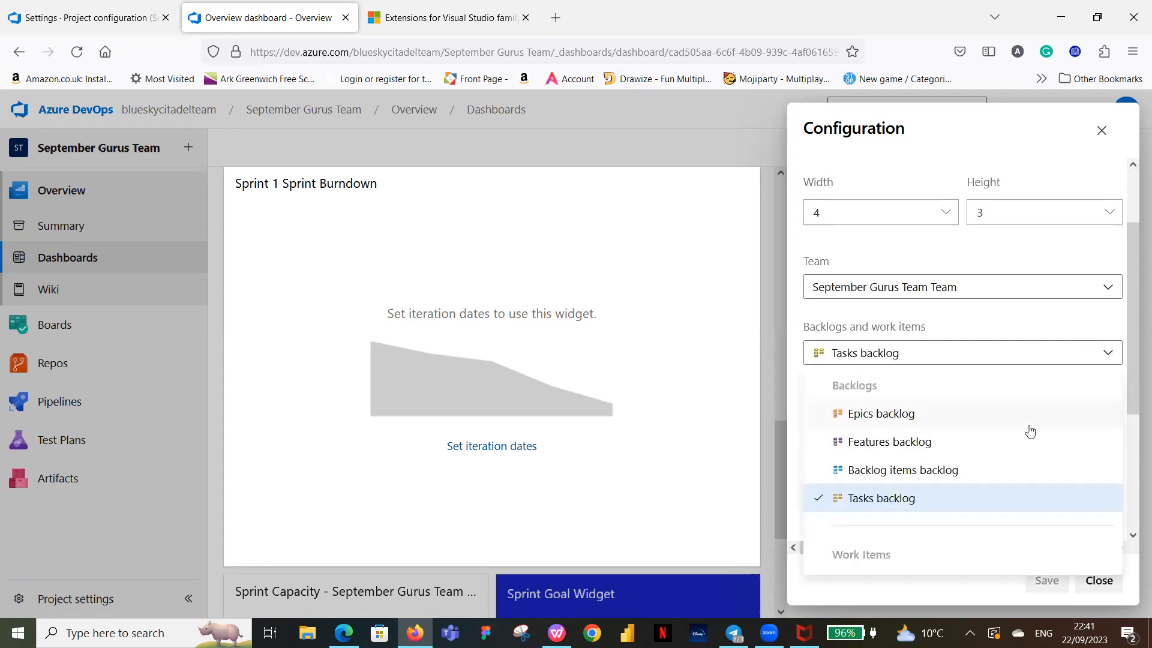
click(930, 468)
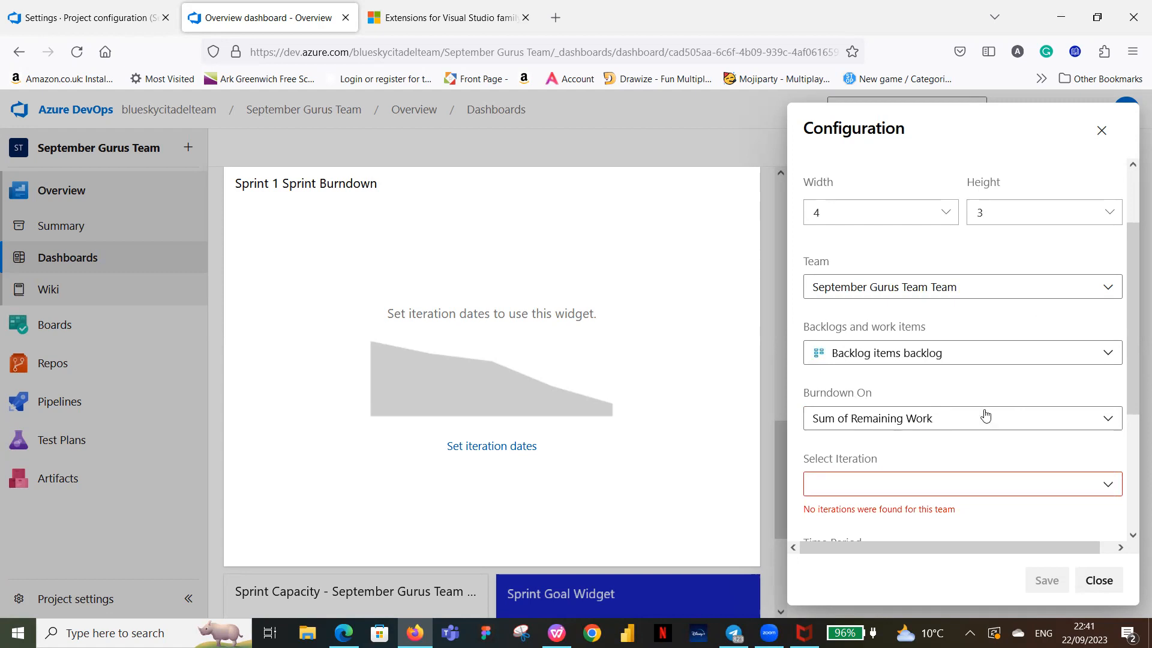
click(1108, 420)
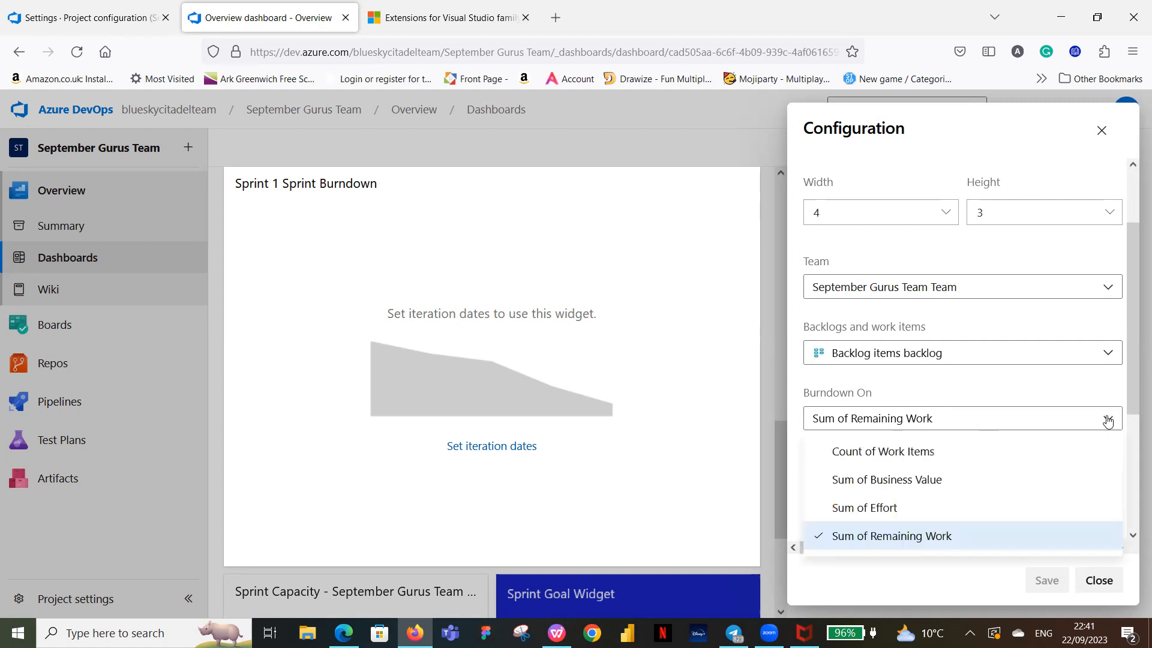
click(917, 454)
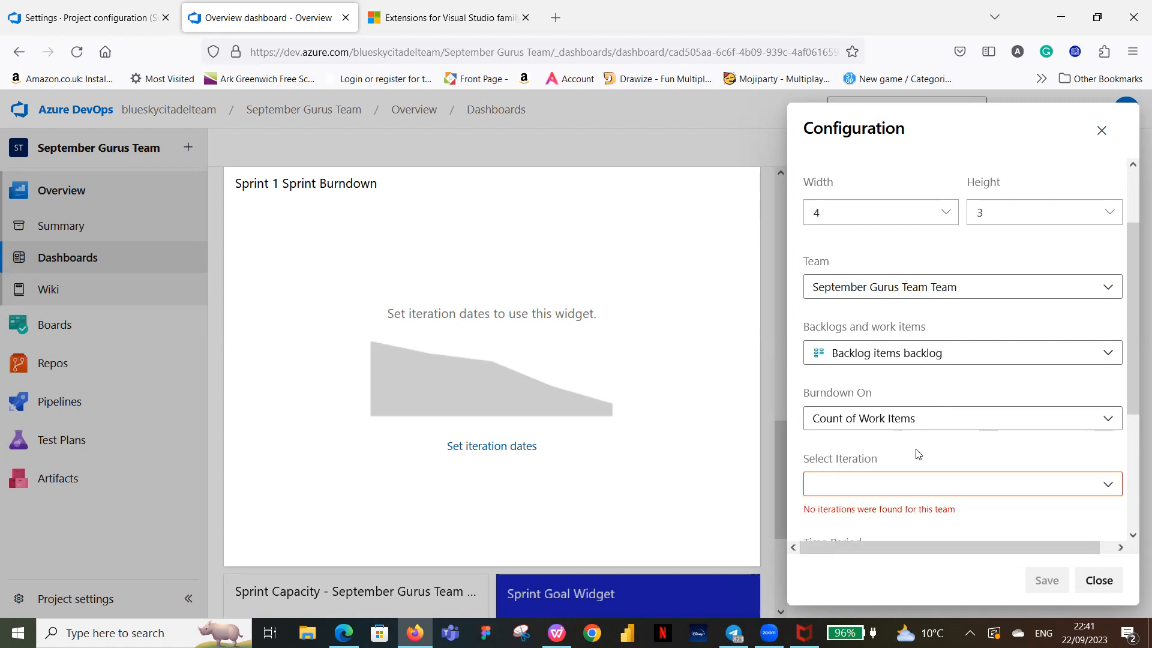
Try to select an iteration for the Sprint Burndown widget.
click(1107, 488)
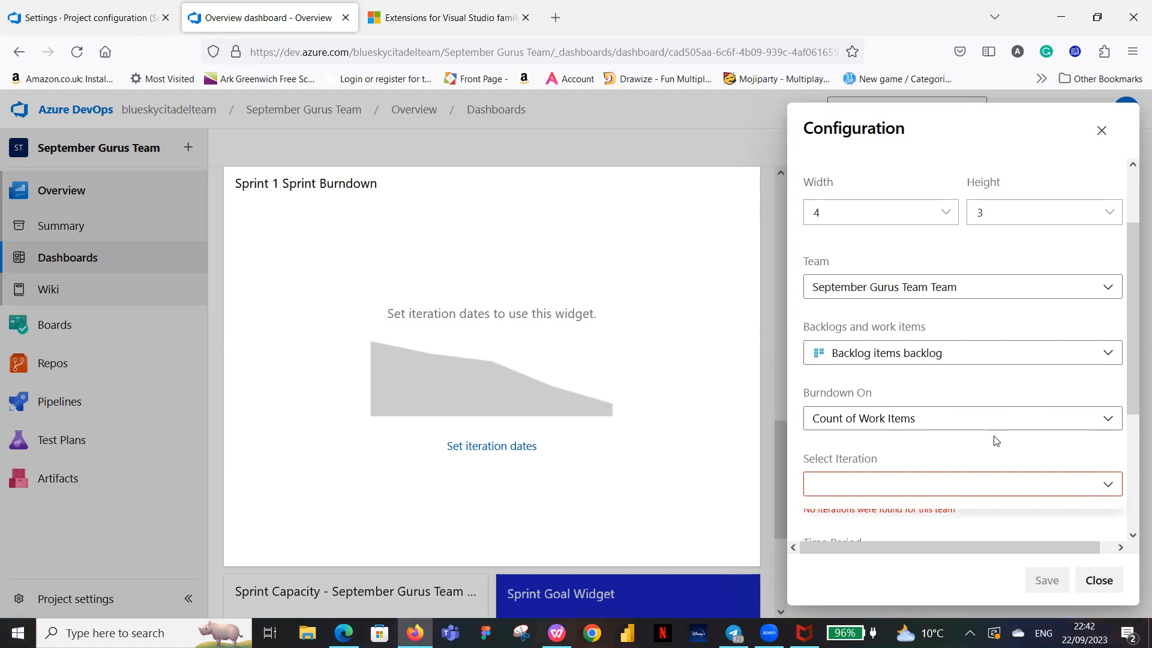
scroll(998, 440, down, 3)
click(1111, 283)
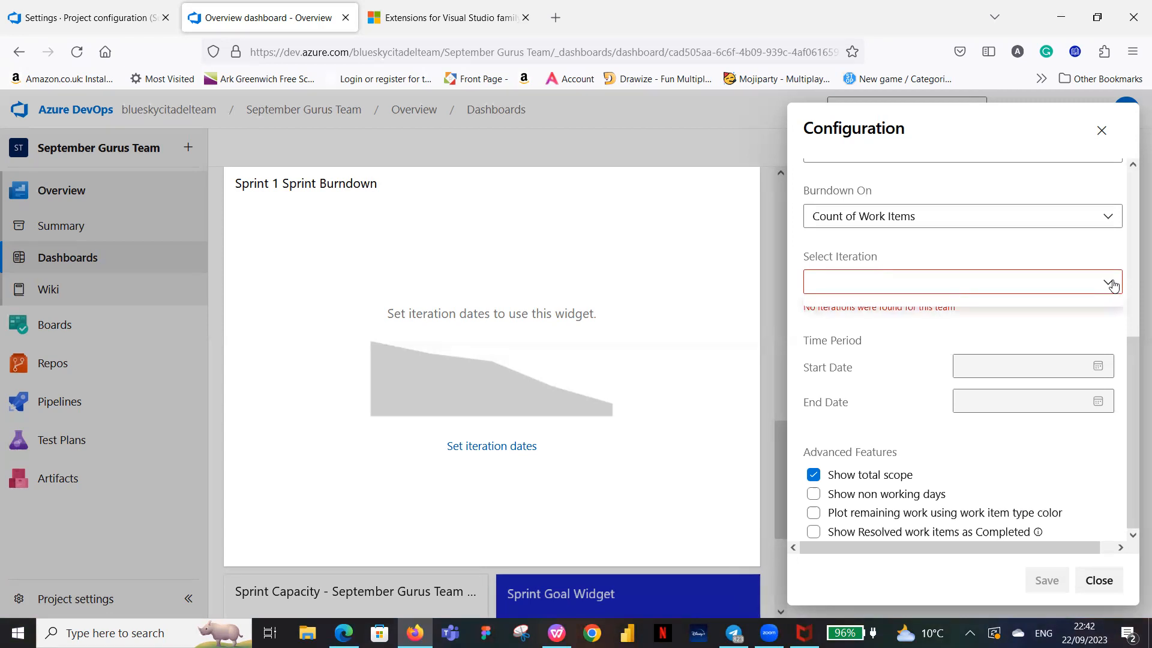
click(1111, 284)
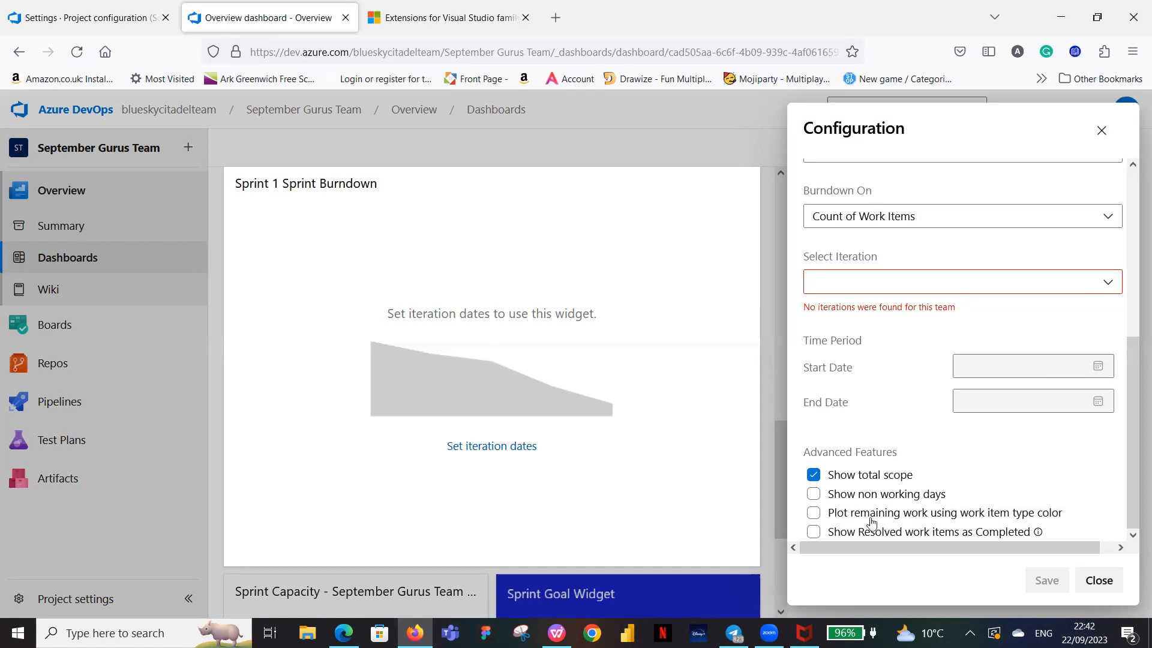
Enable Show non working days for the Sprint Burndown widget and close its configuration, discarding all changes.
click(814, 495)
click(1097, 580)
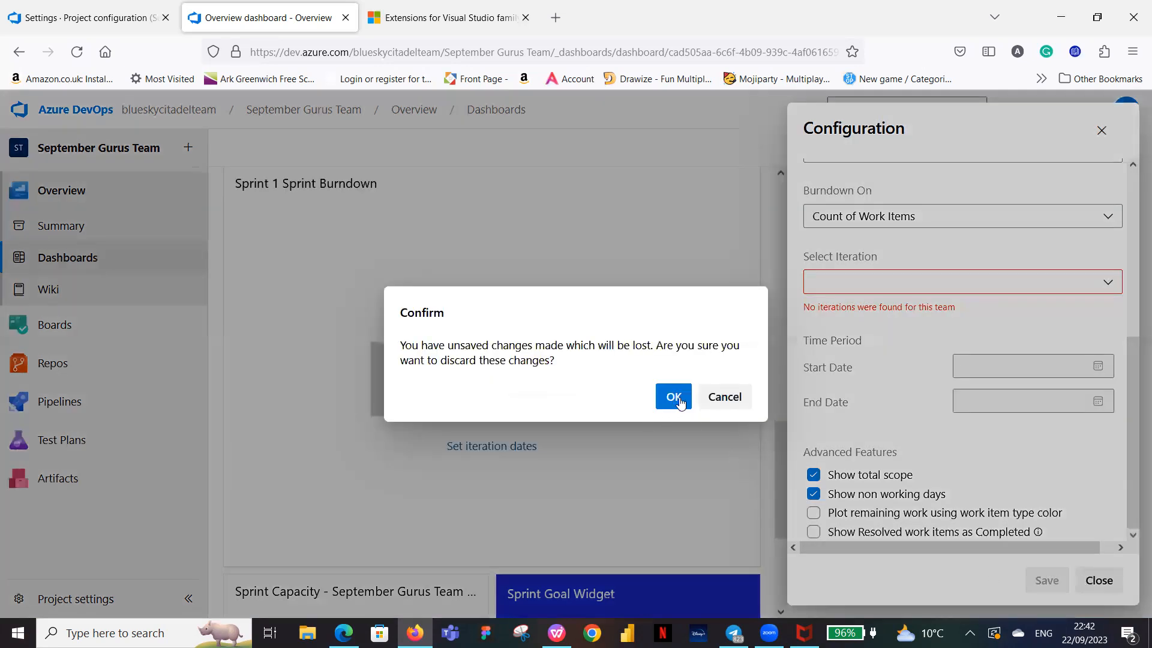
click(674, 398)
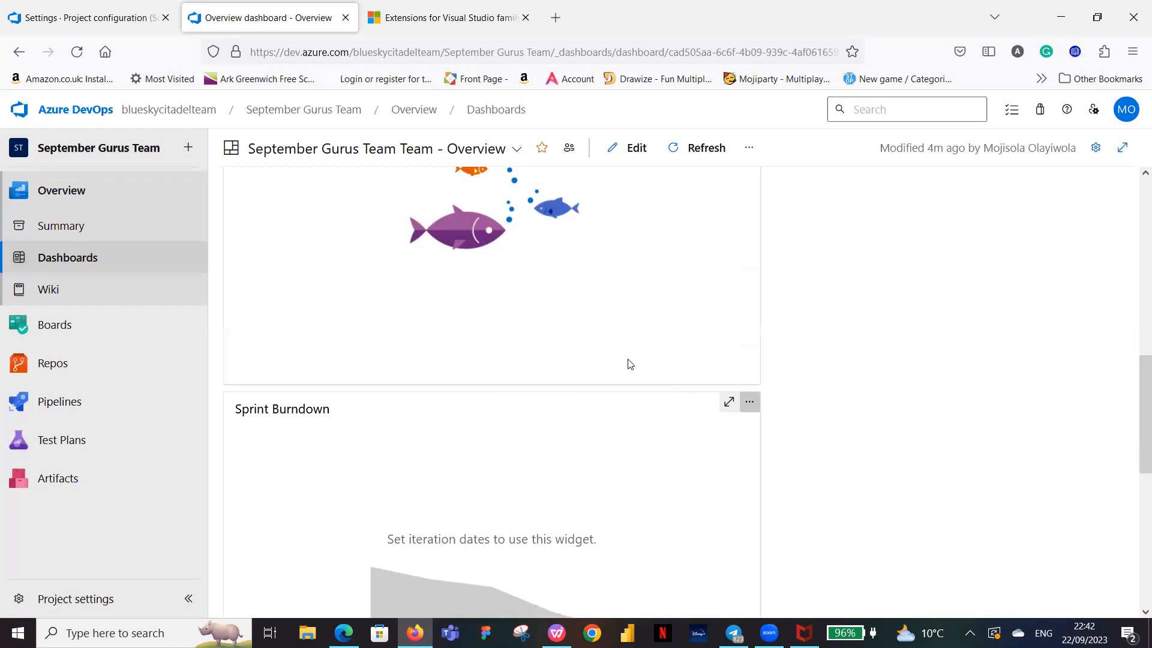
scroll(624, 360, up, 10)
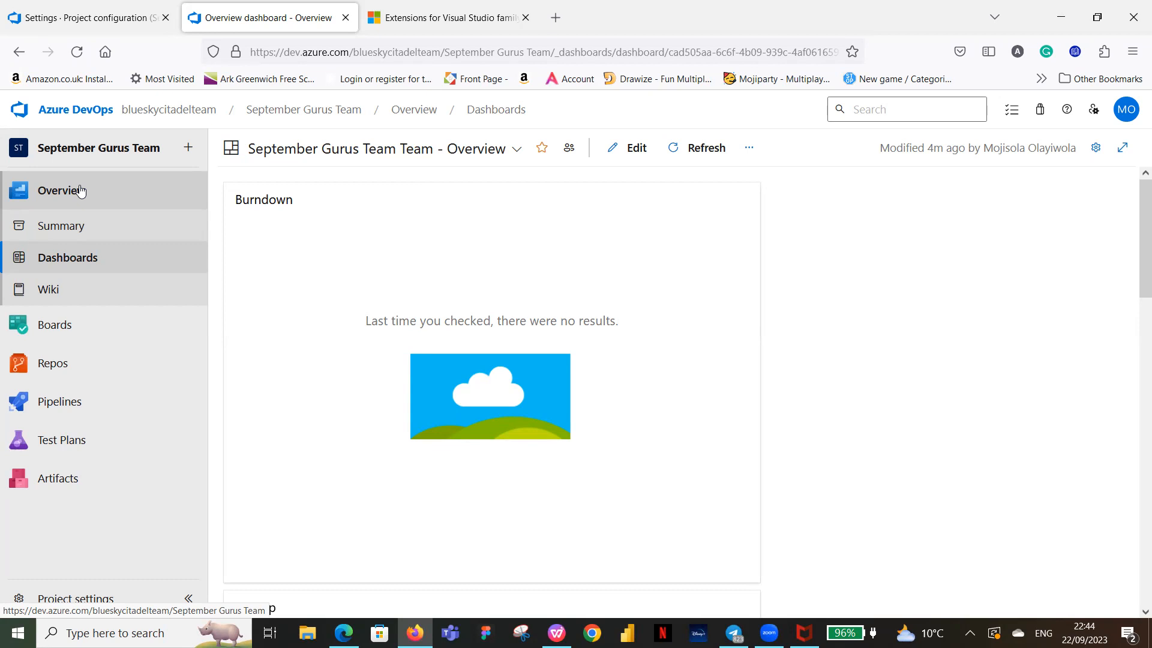
scroll(59, 485, down, 8)
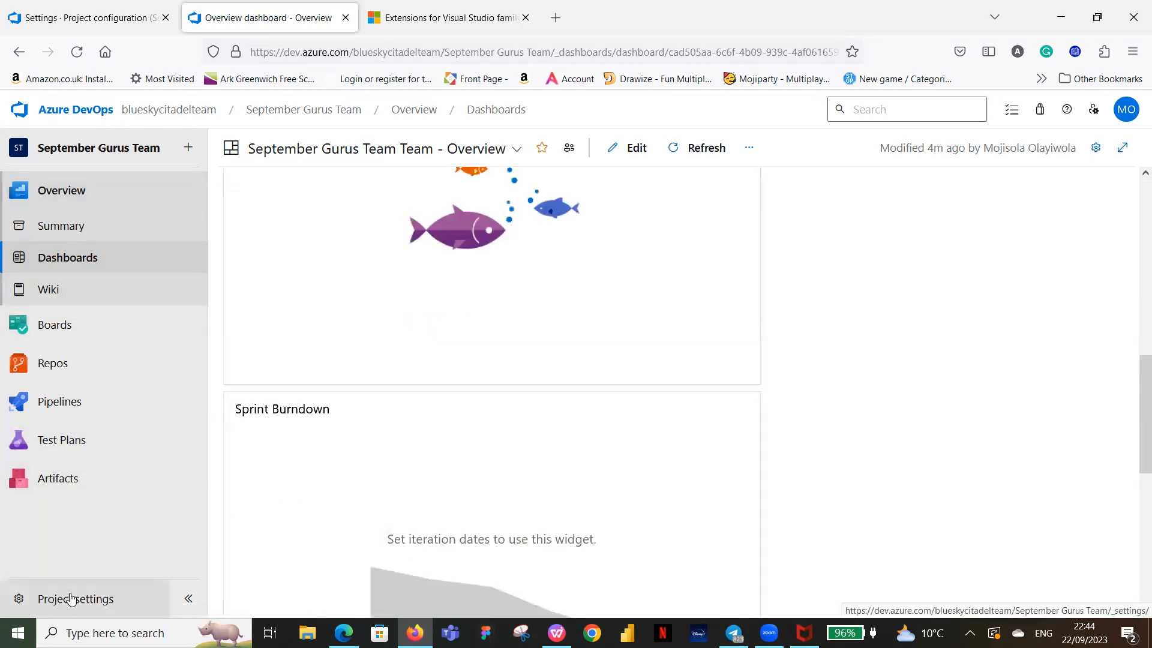
mouse_move(60, 328)
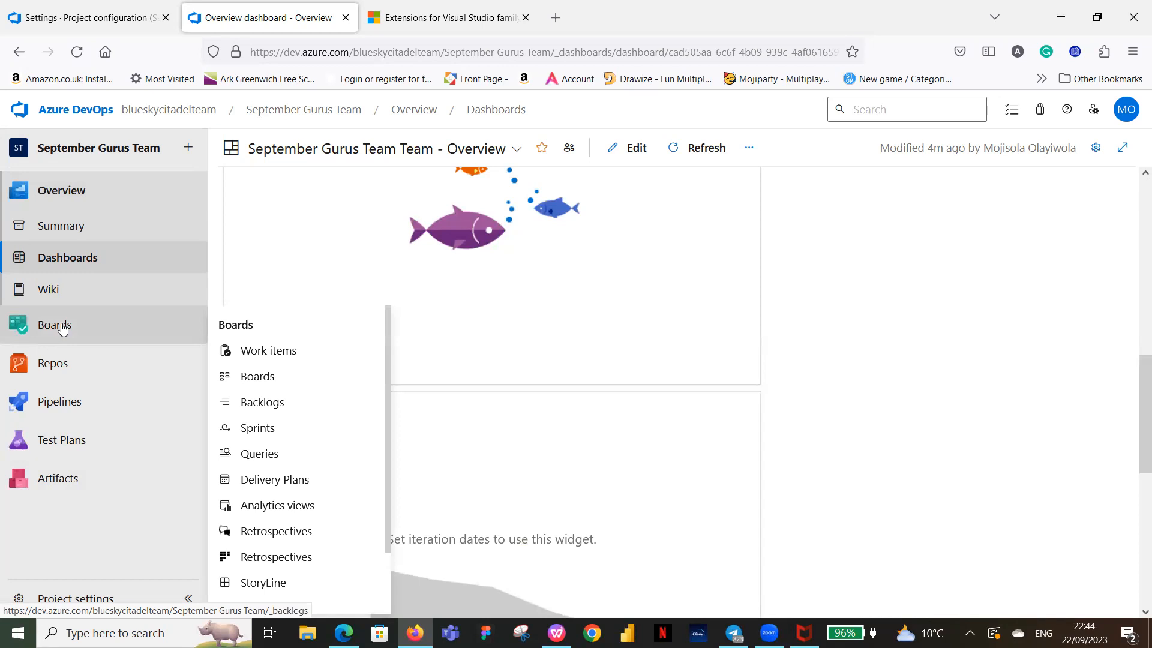
Open the September Gurus Team Team board from the project's Boards directory.
click(63, 328)
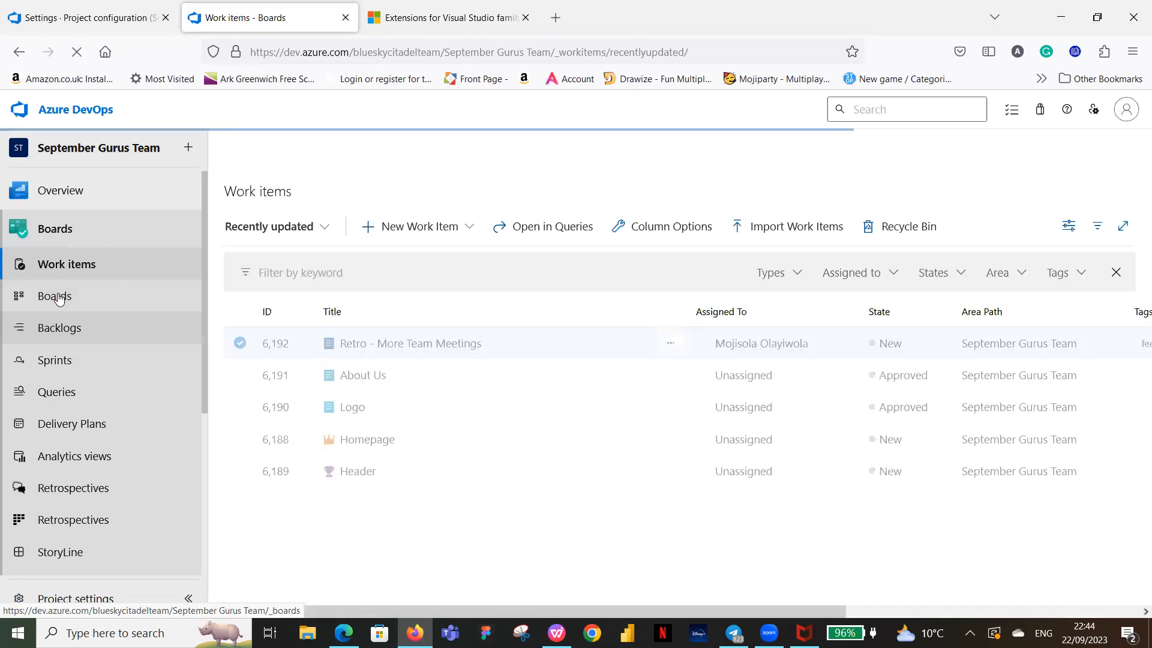
click(58, 297)
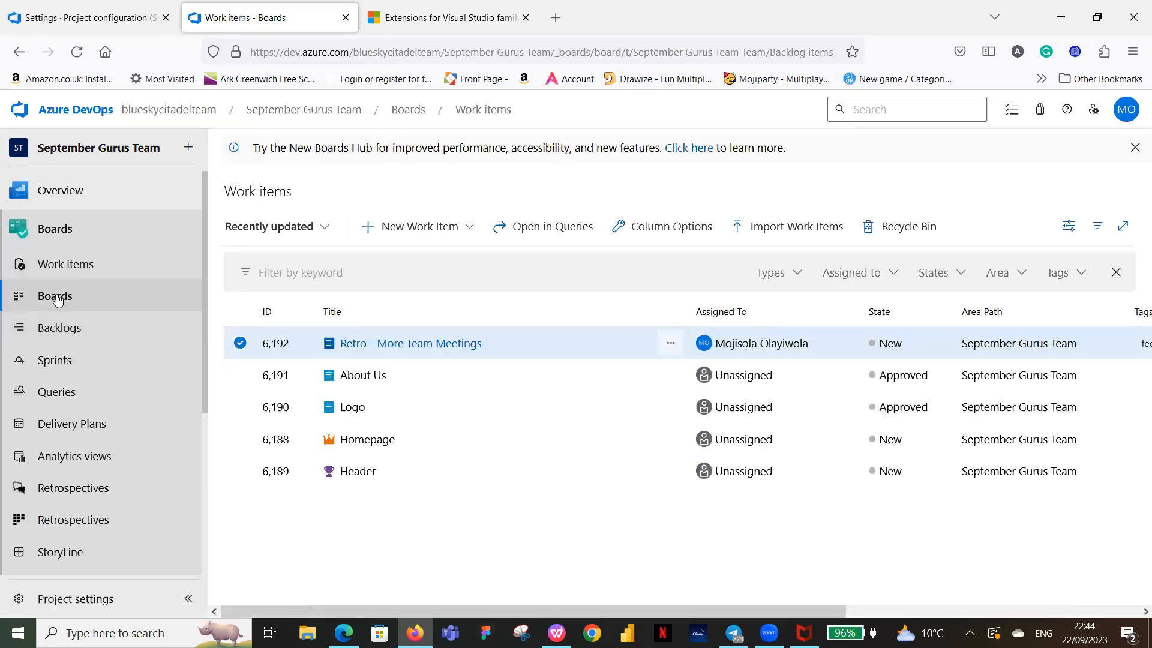
click(58, 300)
click(57, 300)
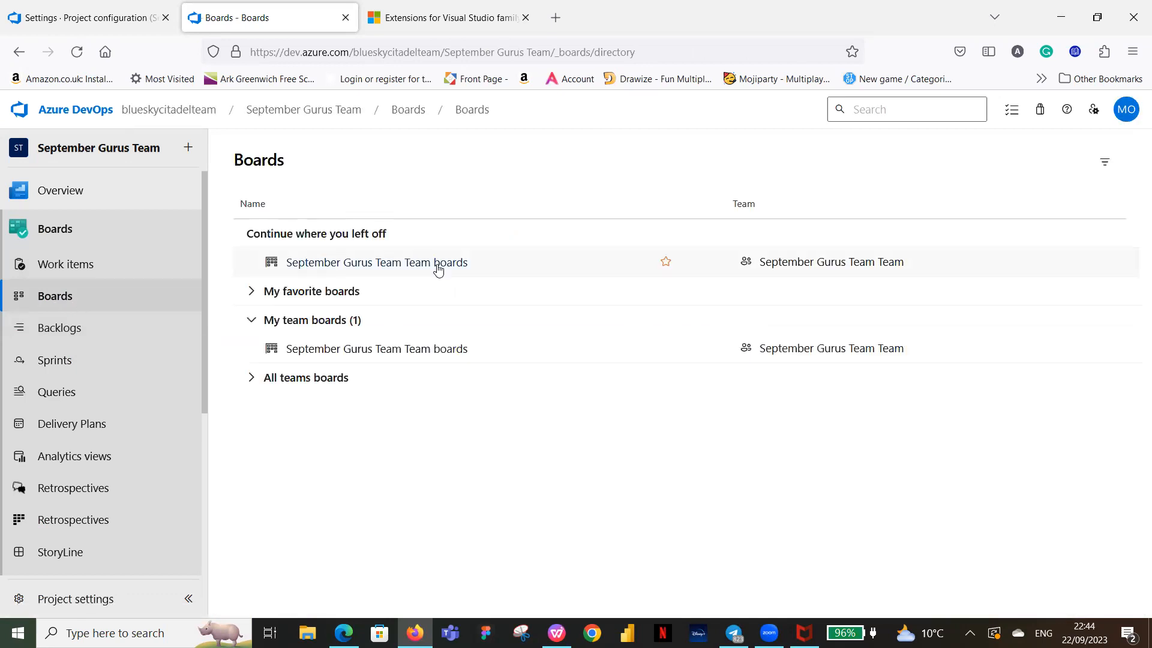
click(438, 264)
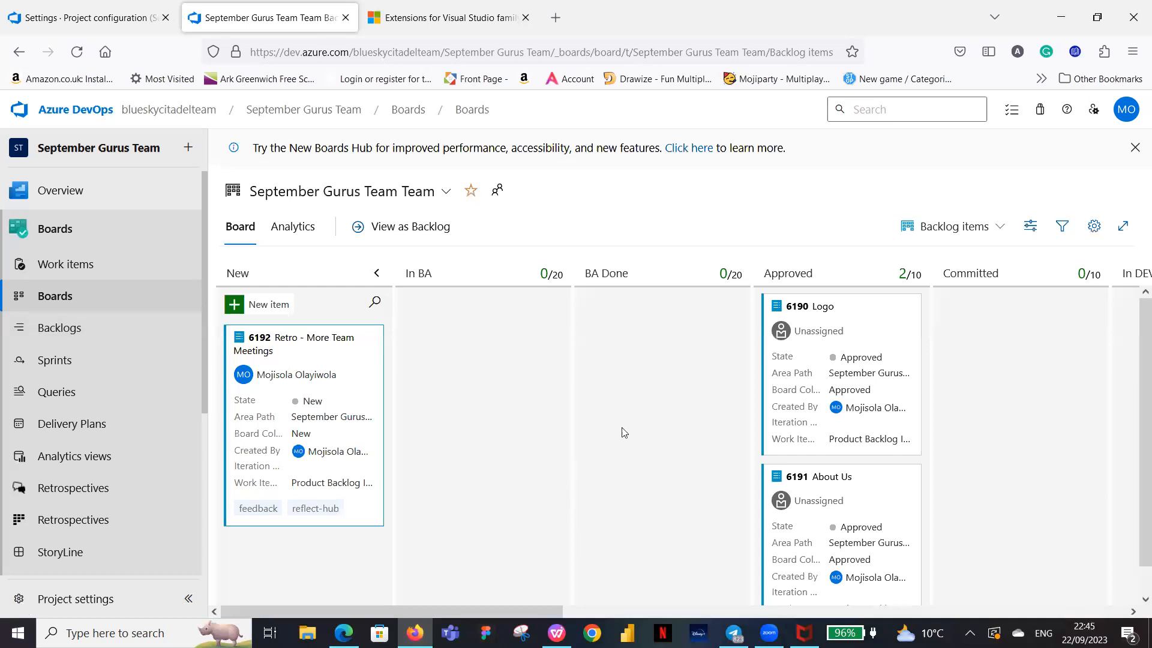
Move the Logo card from Approved to In BA, across to Committed, back to In BA, and on to BA Done.
drag(561, 325, 561, 327)
drag(881, 310, 453, 417)
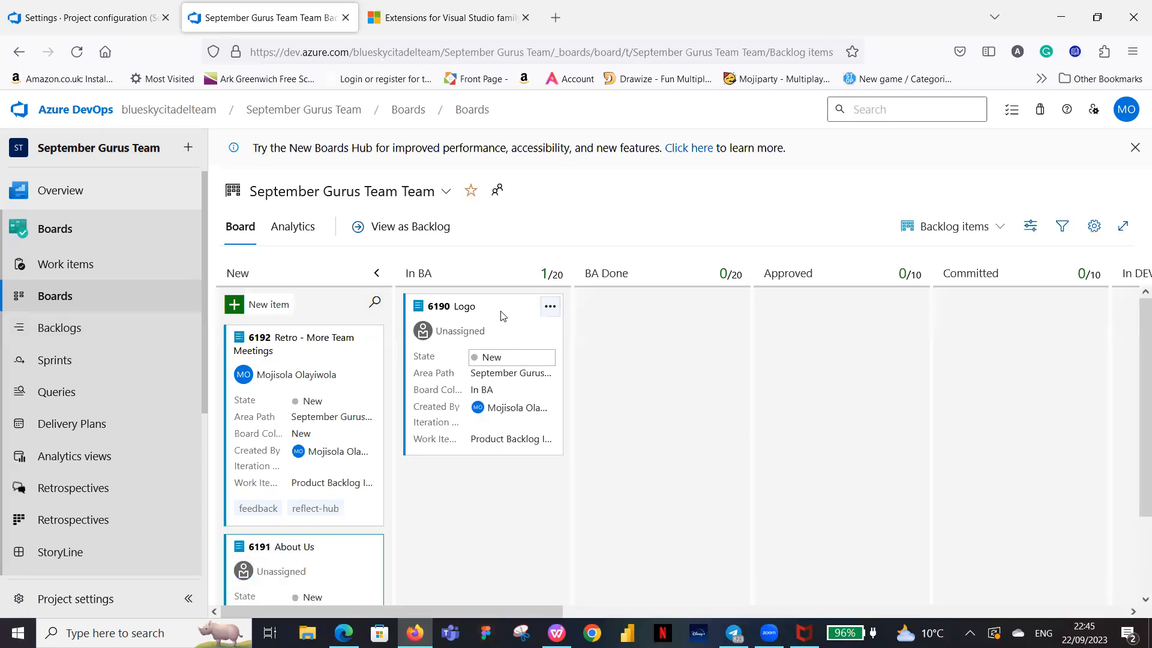
drag(511, 310, 1057, 429)
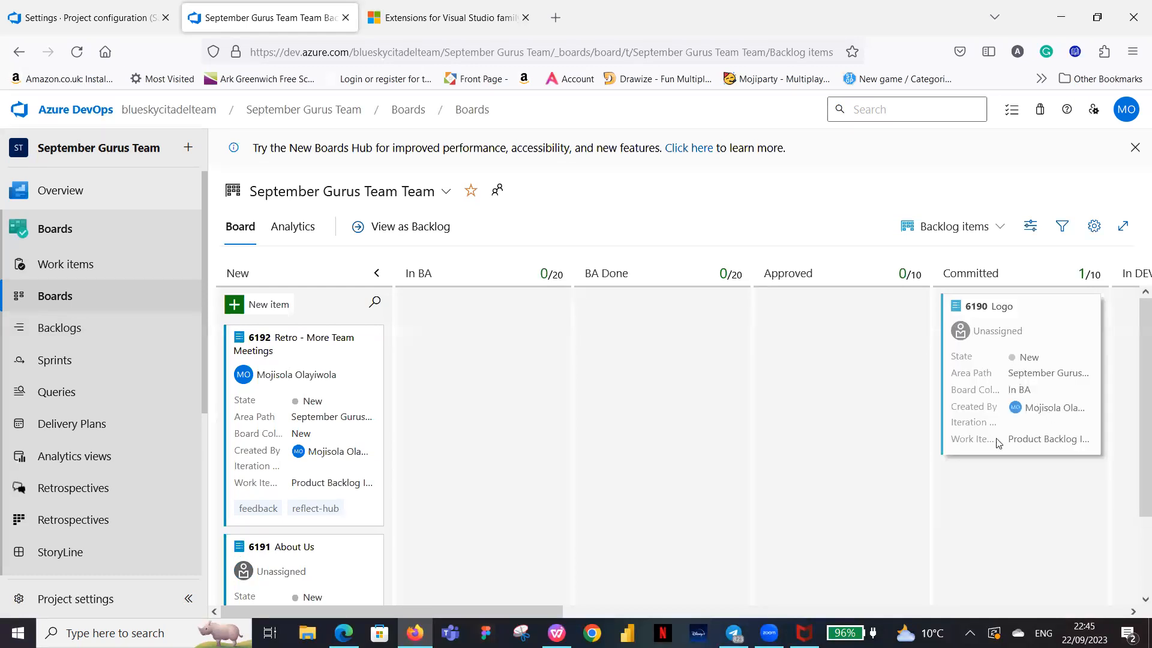
drag(1047, 313, 503, 312)
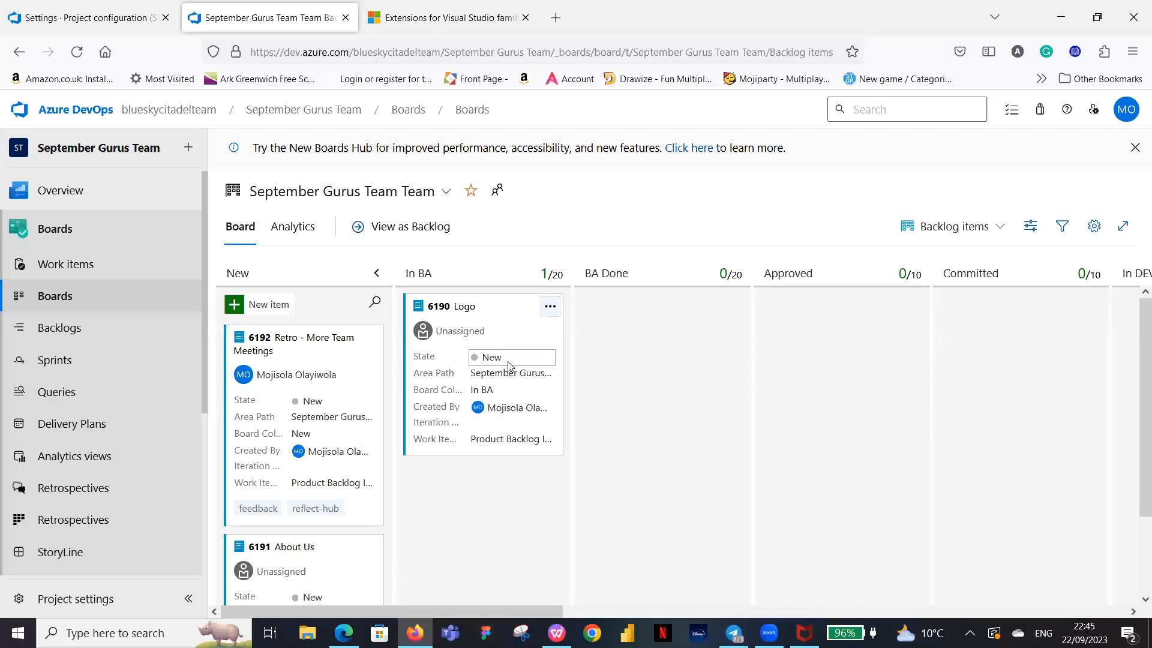
drag(514, 310, 690, 310)
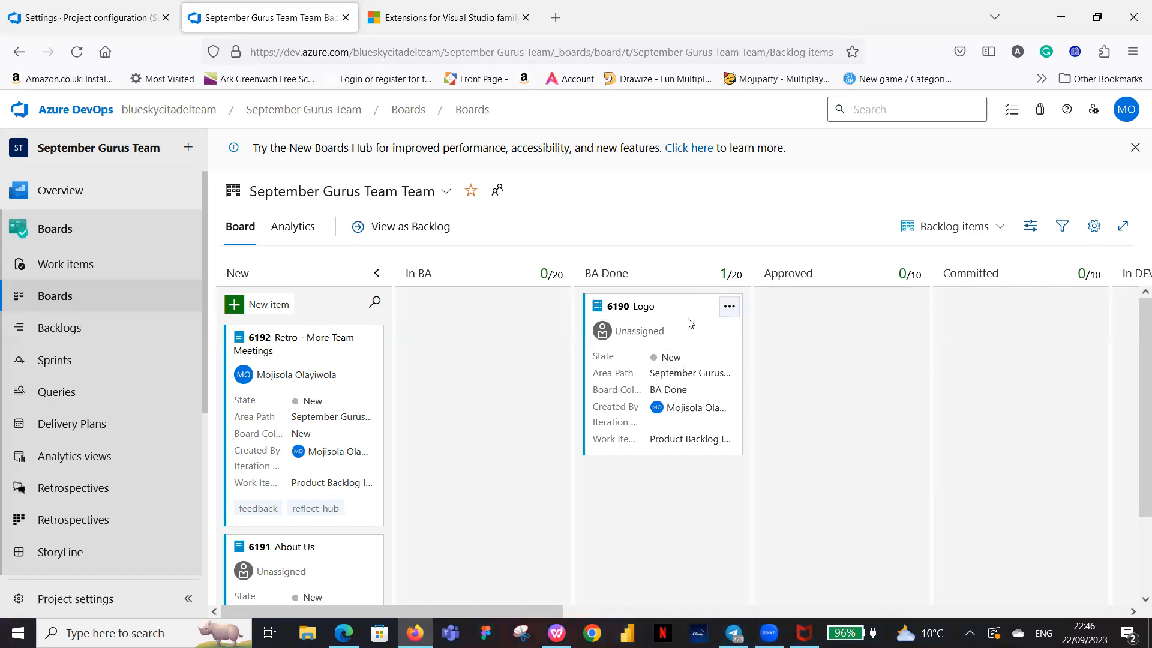
drag(612, 338, 441, 345)
From the project settings, open the Product Backlog Item layout in the 2023SeptGuruScrum process and start adding a new field.
click(86, 603)
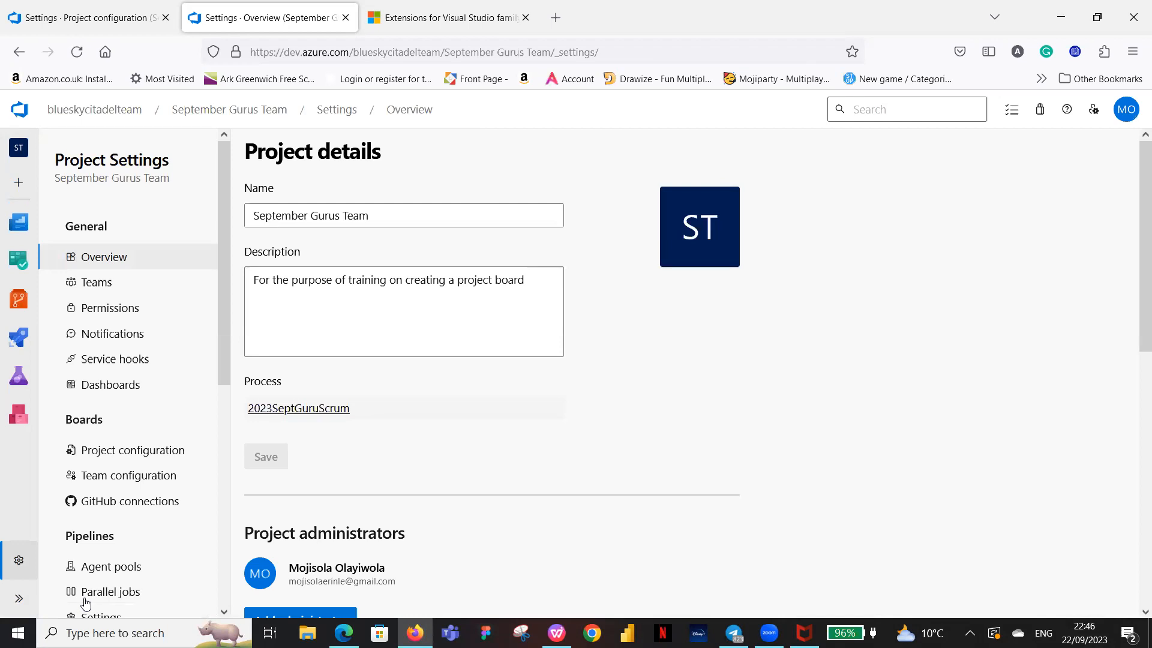
click(294, 413)
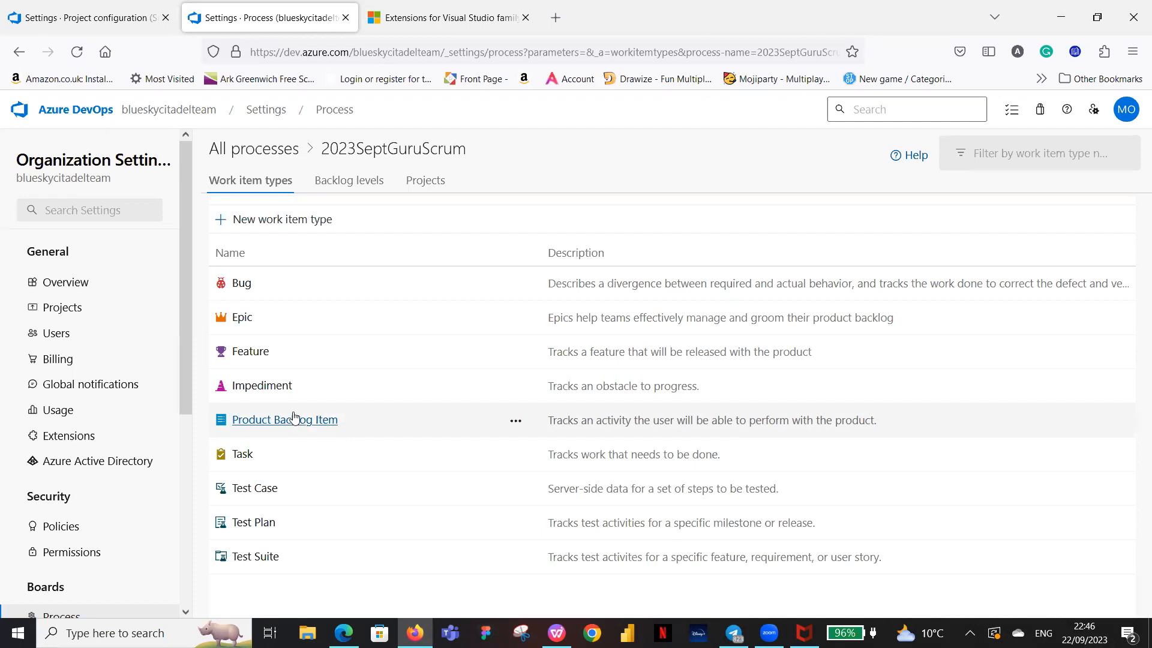
click(269, 422)
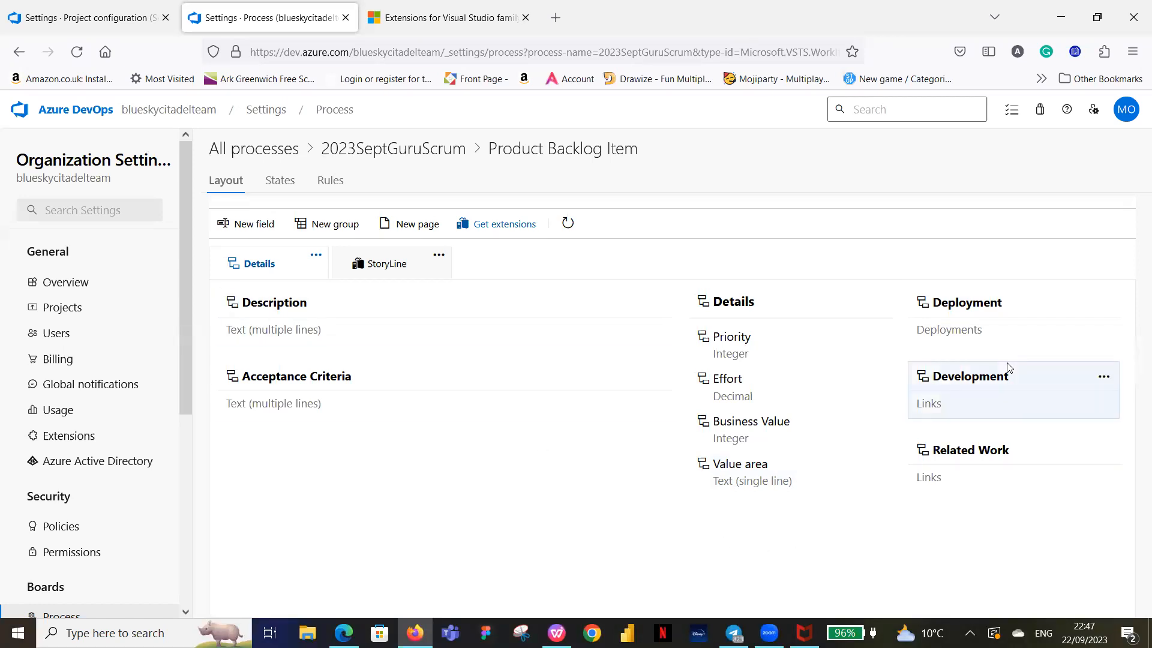
mouse_move(1008, 367)
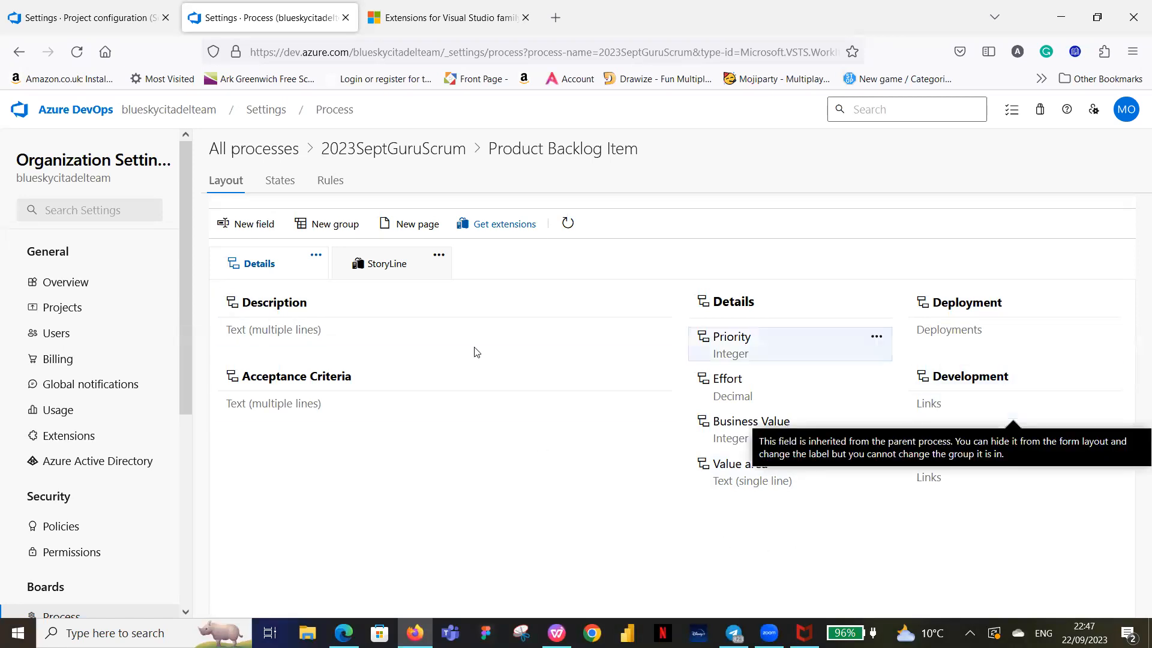
click(250, 226)
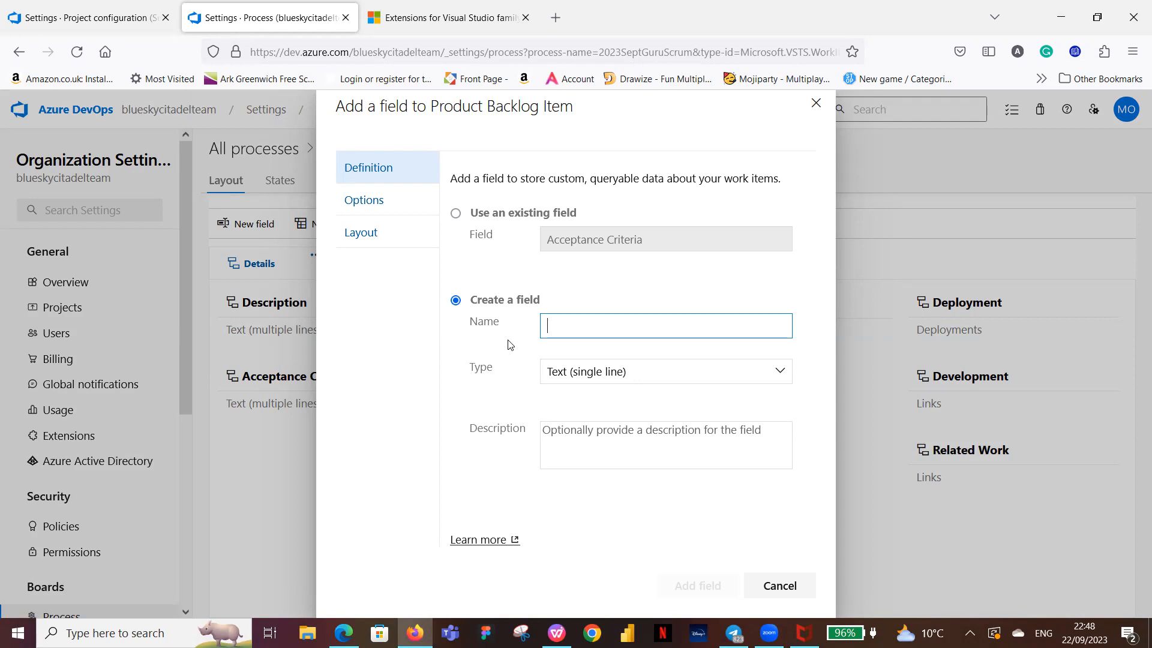
text(usiness)
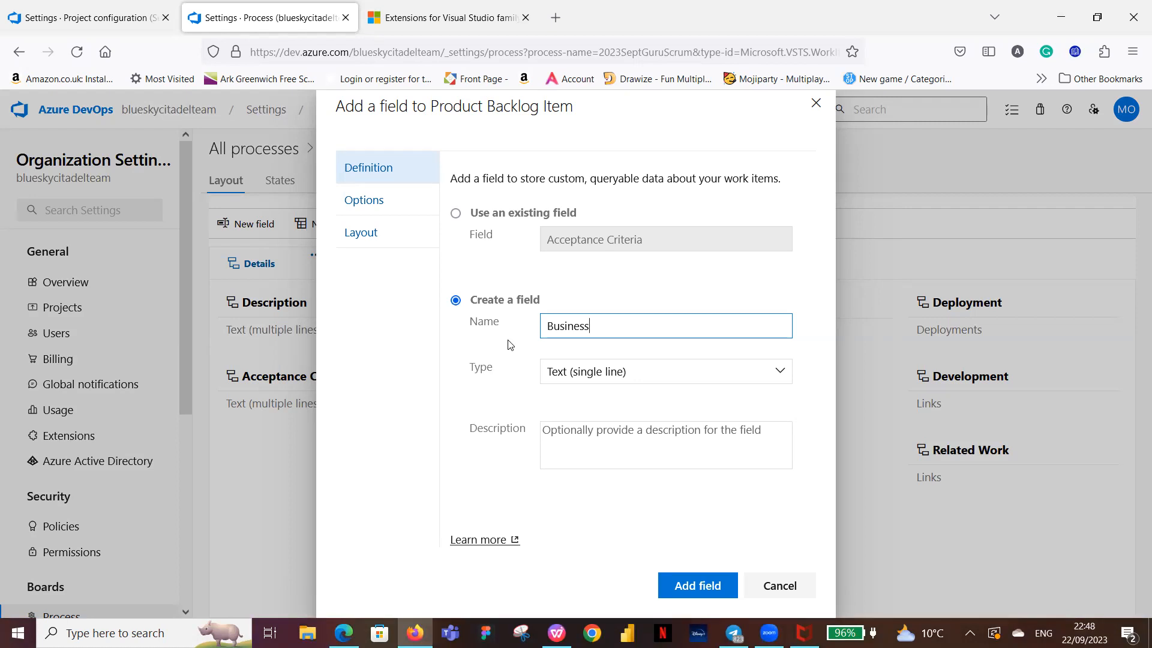
key(BackSpace)
key(BackSpace)
key(BackSpace)
key(BackSpace)
key(BackSpace)
key(BackSpace)
key(BackSpace)
key(BackSpace)
Add the existing BA field to the Product Backlog Item layout.
click(455, 213)
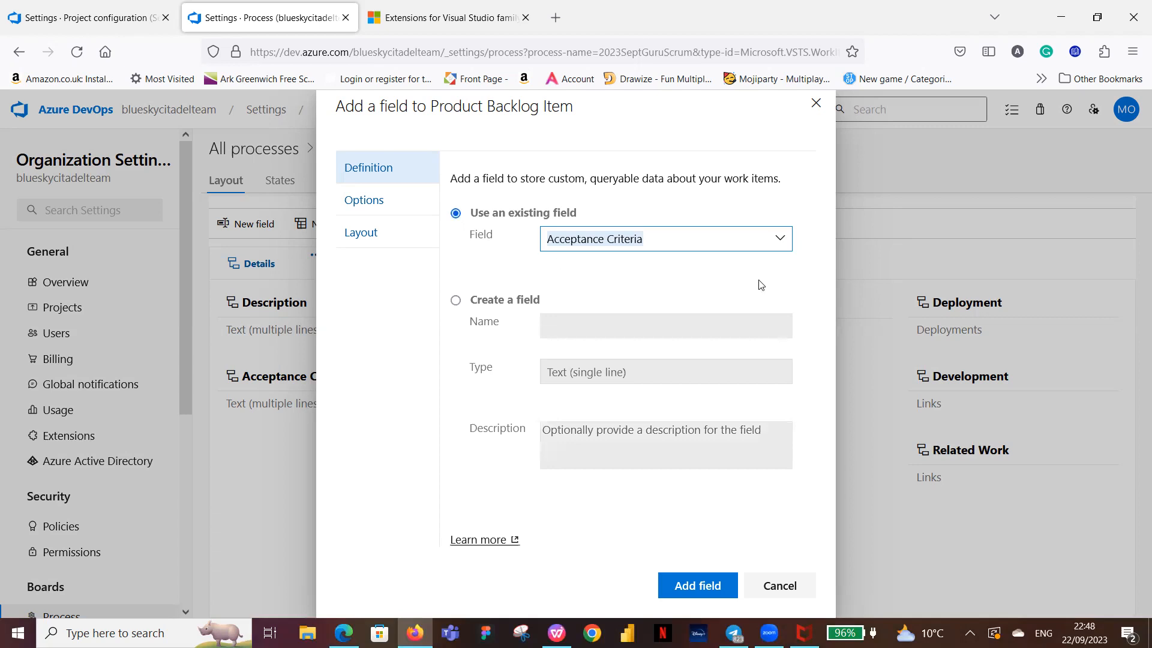
click(778, 241)
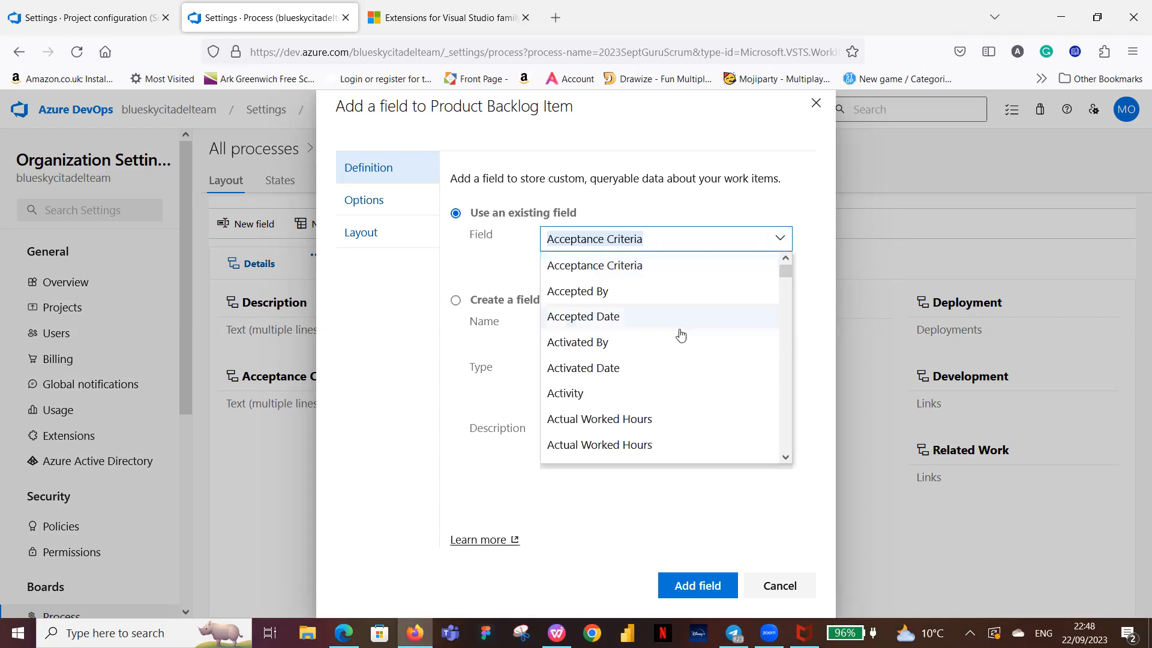
scroll(678, 335, down, 5)
scroll(678, 335, down, 4)
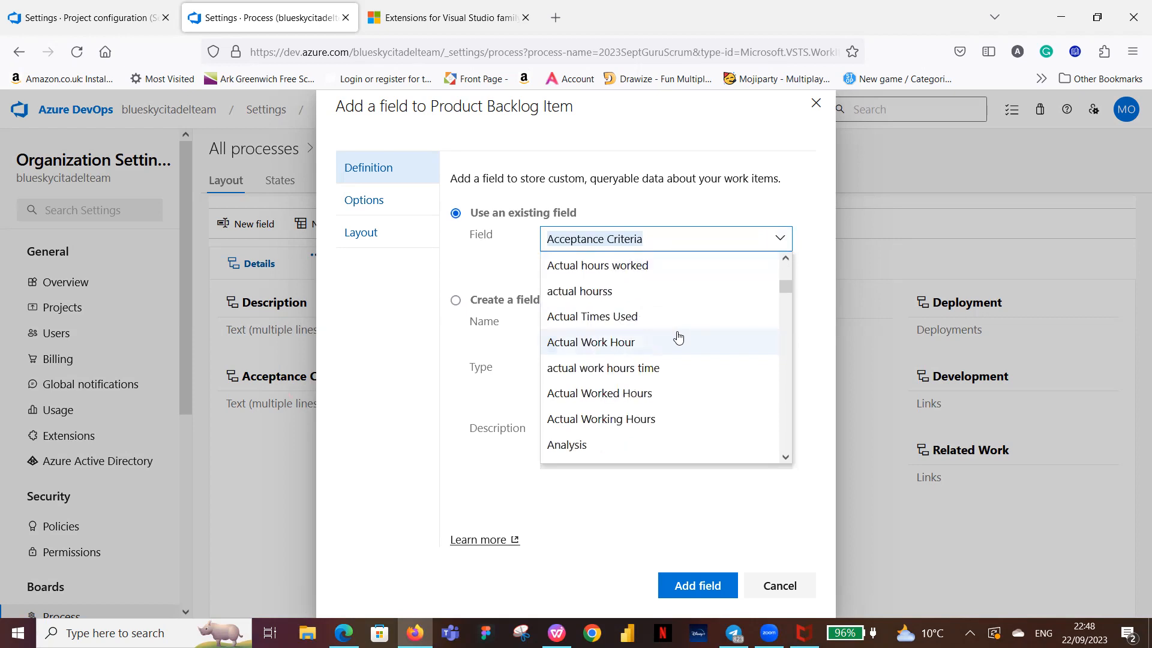
scroll(678, 337, down, 4)
scroll(679, 343, down, 4)
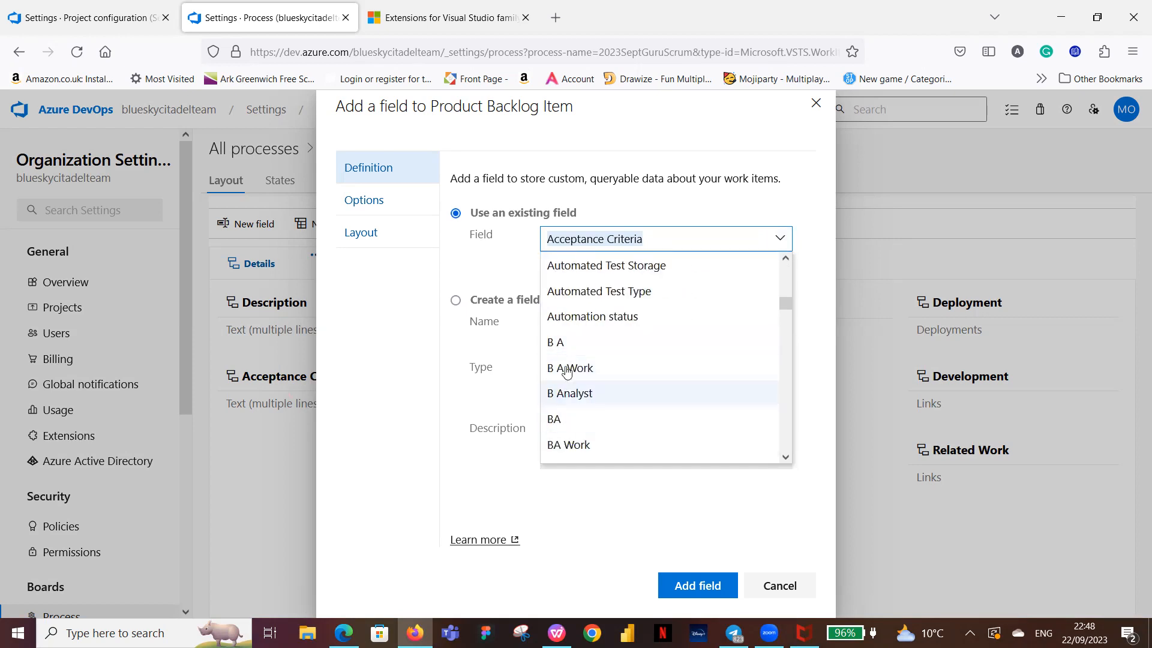
click(583, 420)
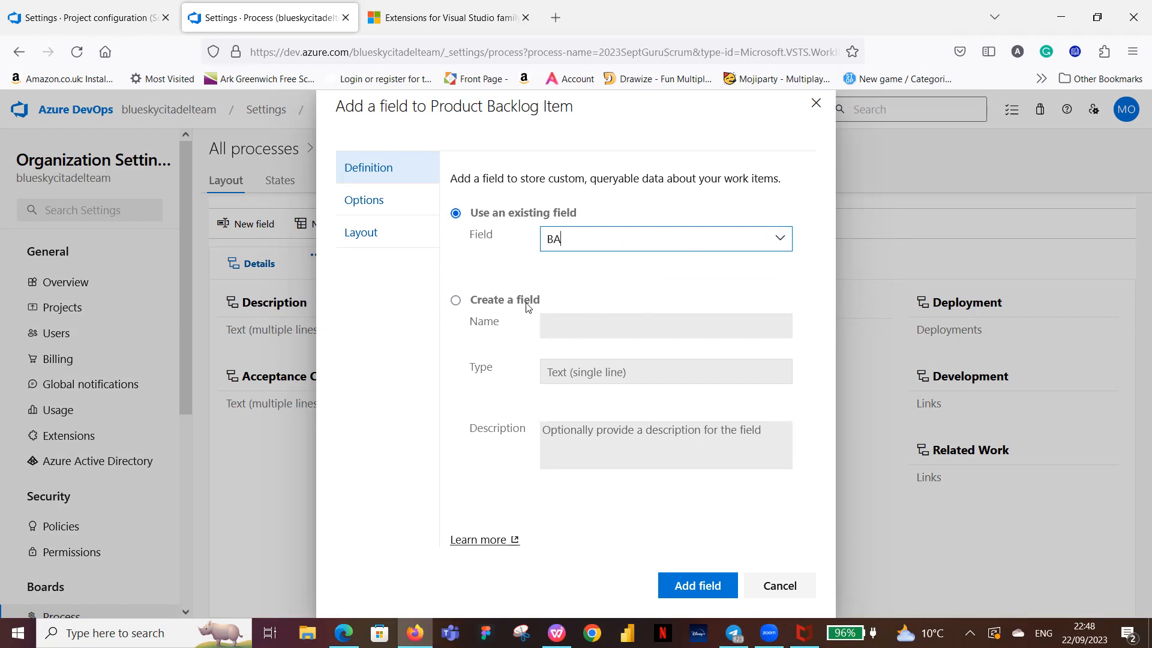
click(696, 586)
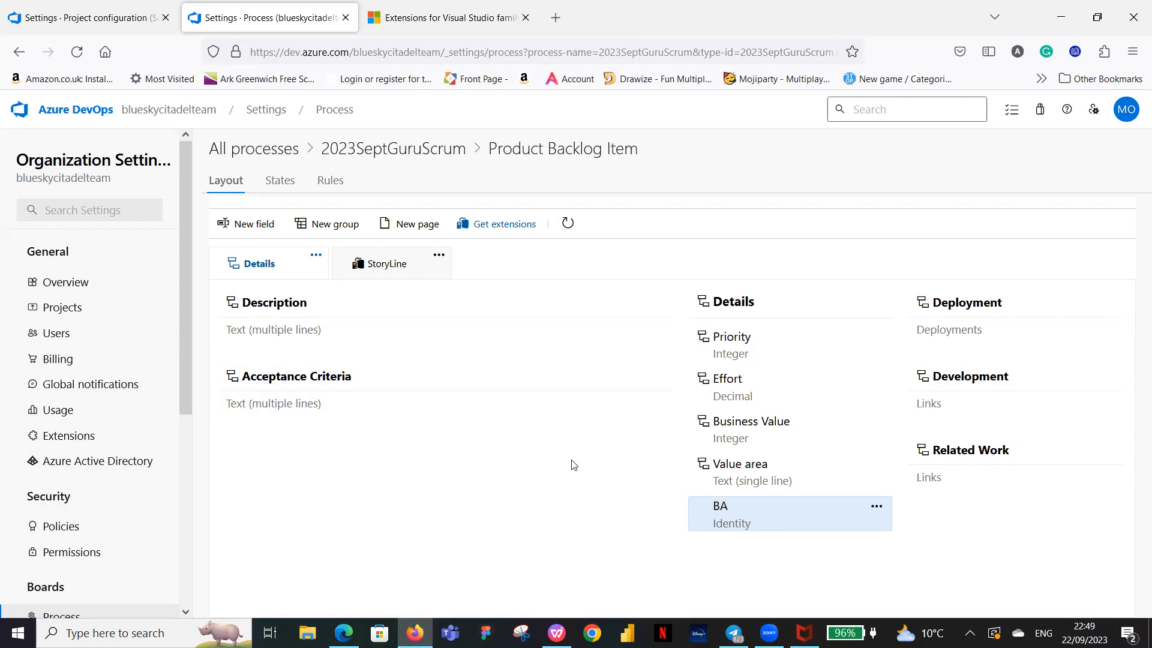
Add the existing QA field to the Product Backlog Item layout.
click(261, 224)
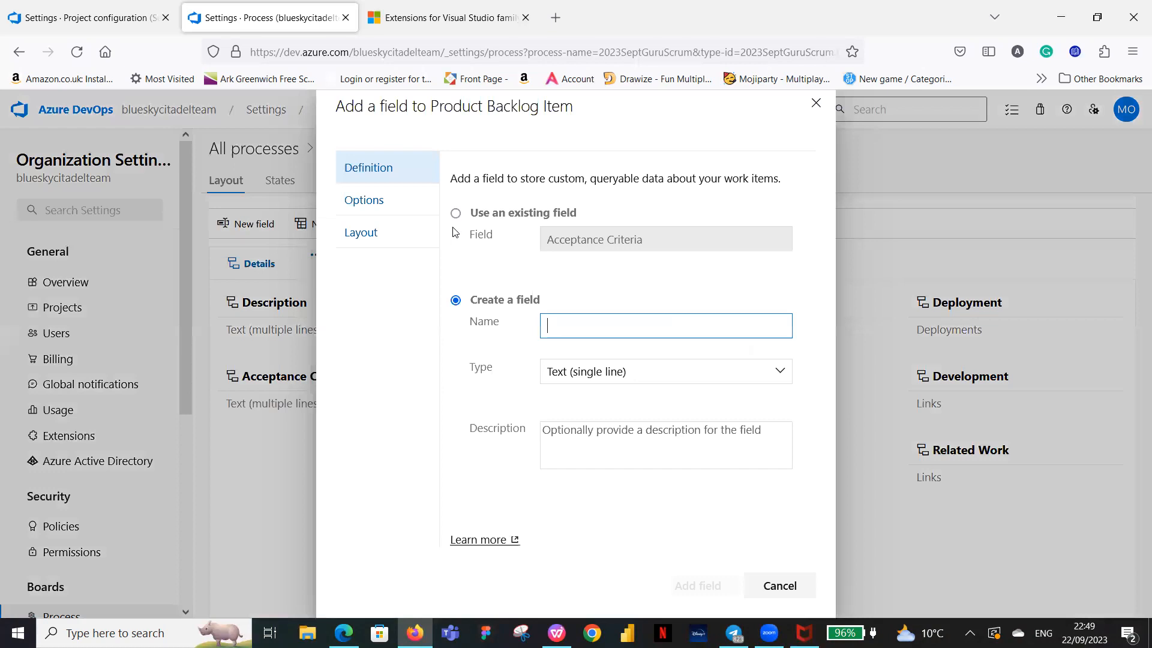
click(455, 216)
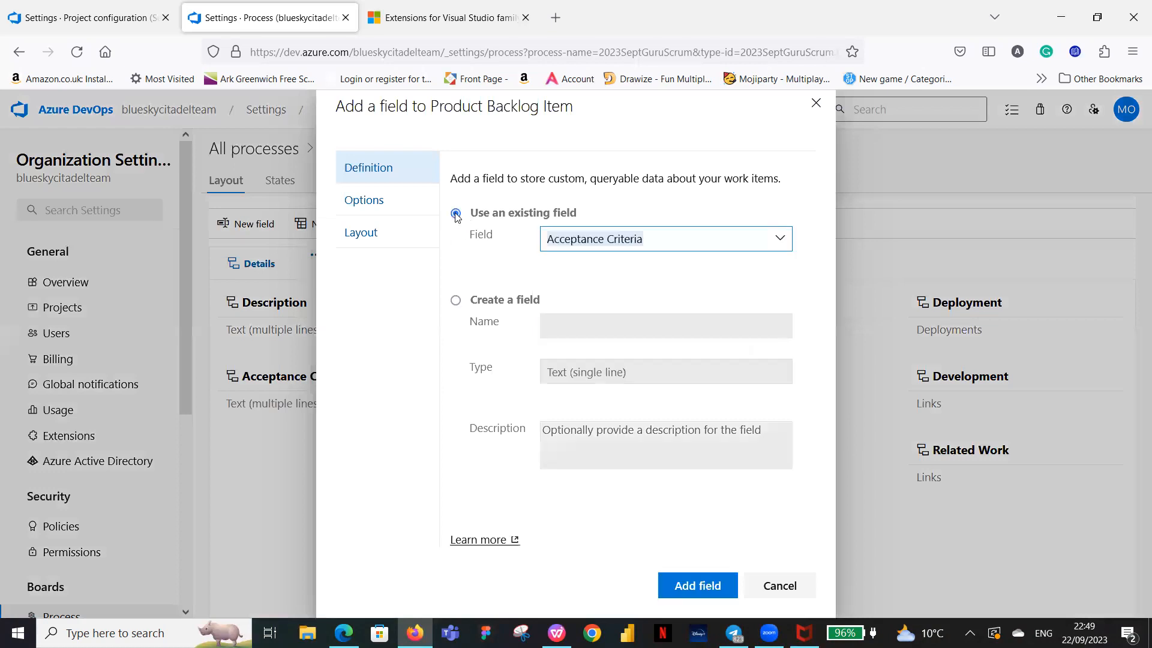
click(783, 240)
scroll(711, 373, down, 4)
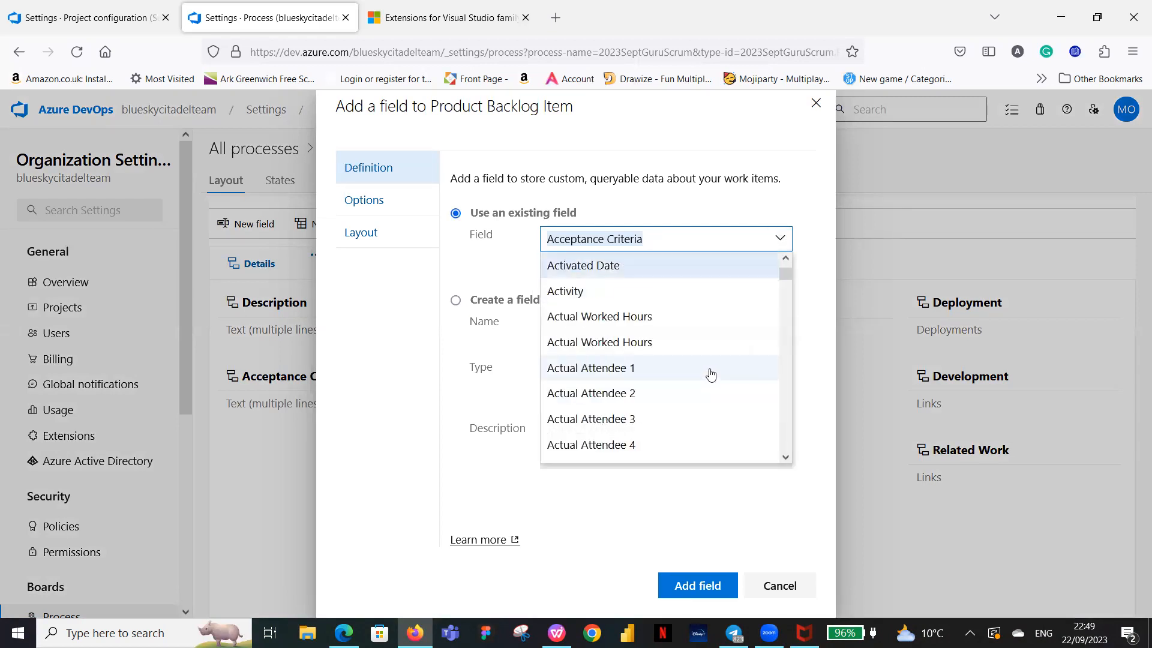
scroll(712, 373, down, 10)
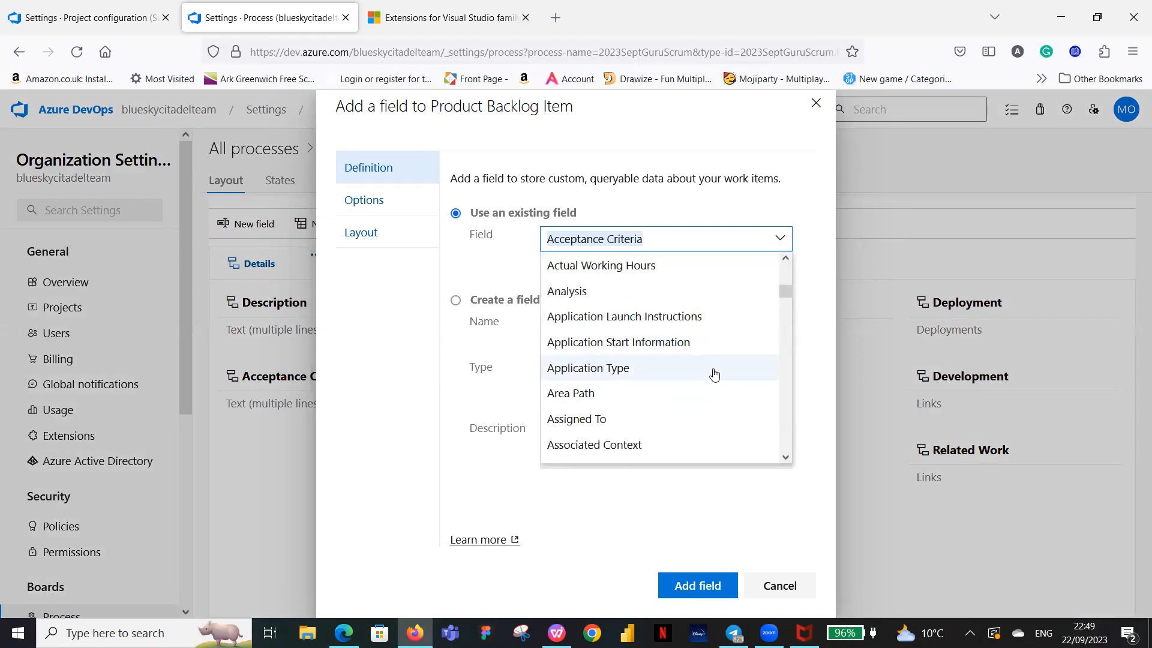
scroll(716, 374, down, 3)
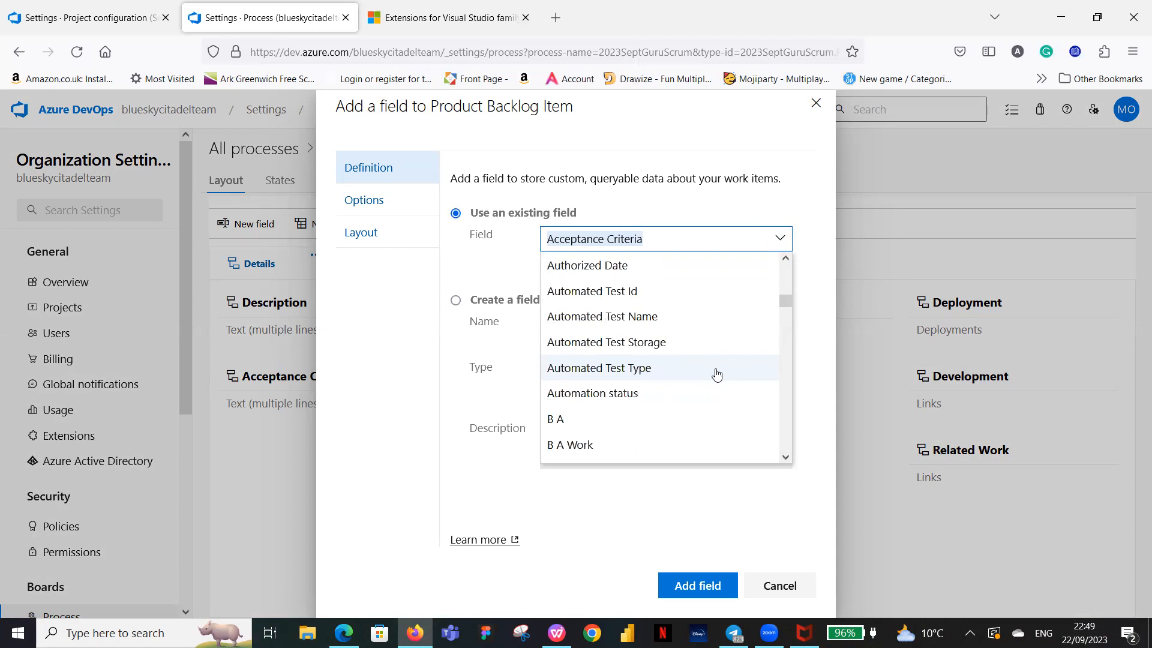
text(Q A)
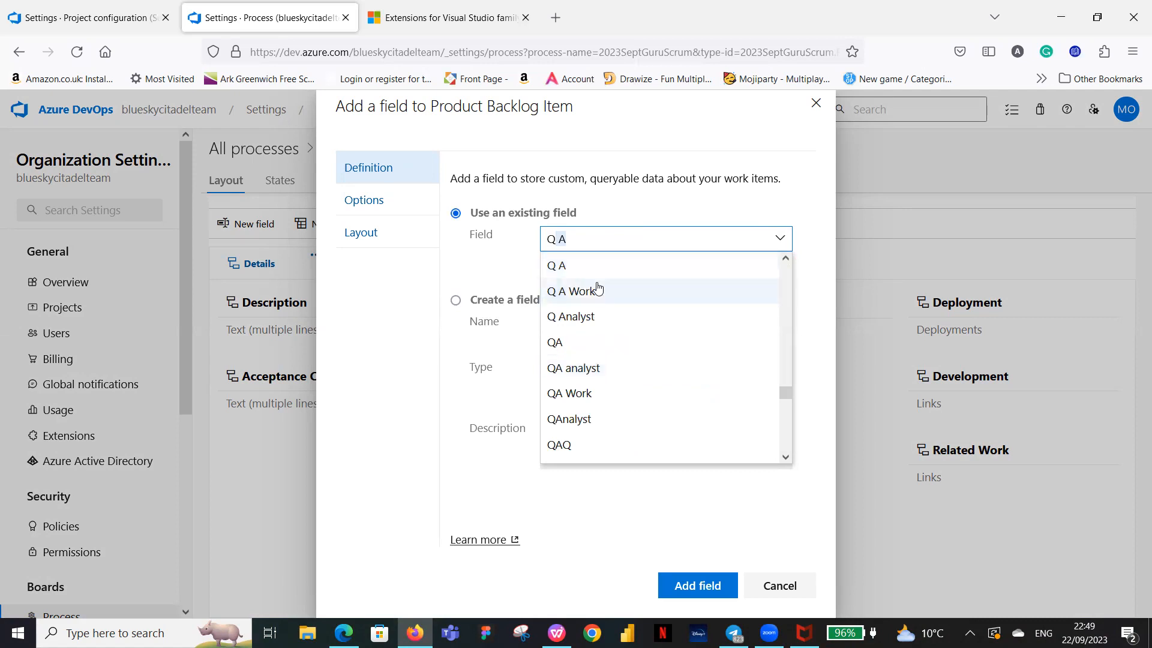
click(574, 344)
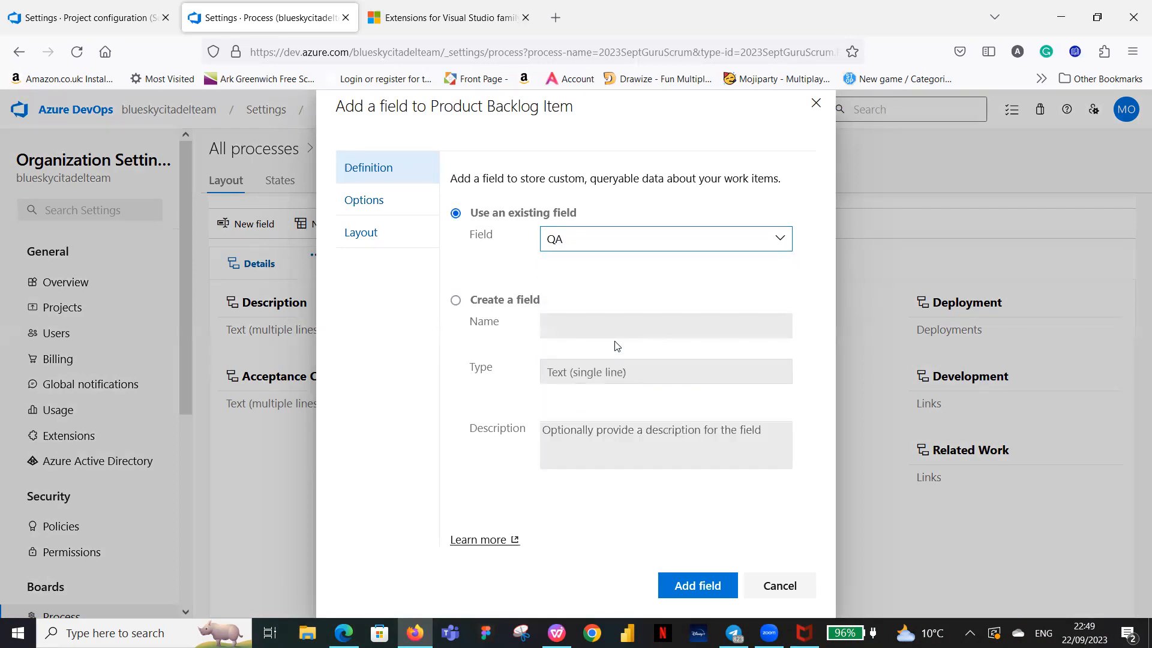
click(688, 585)
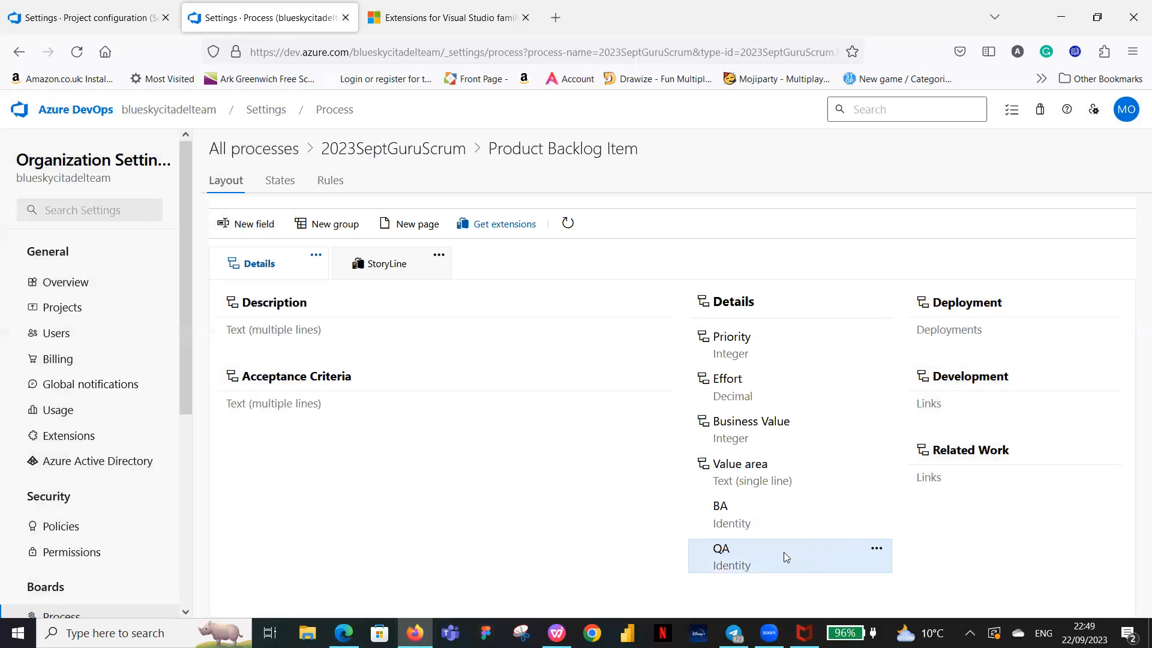
Add the existing Dev field to the Product Backlog Item layout.
click(260, 233)
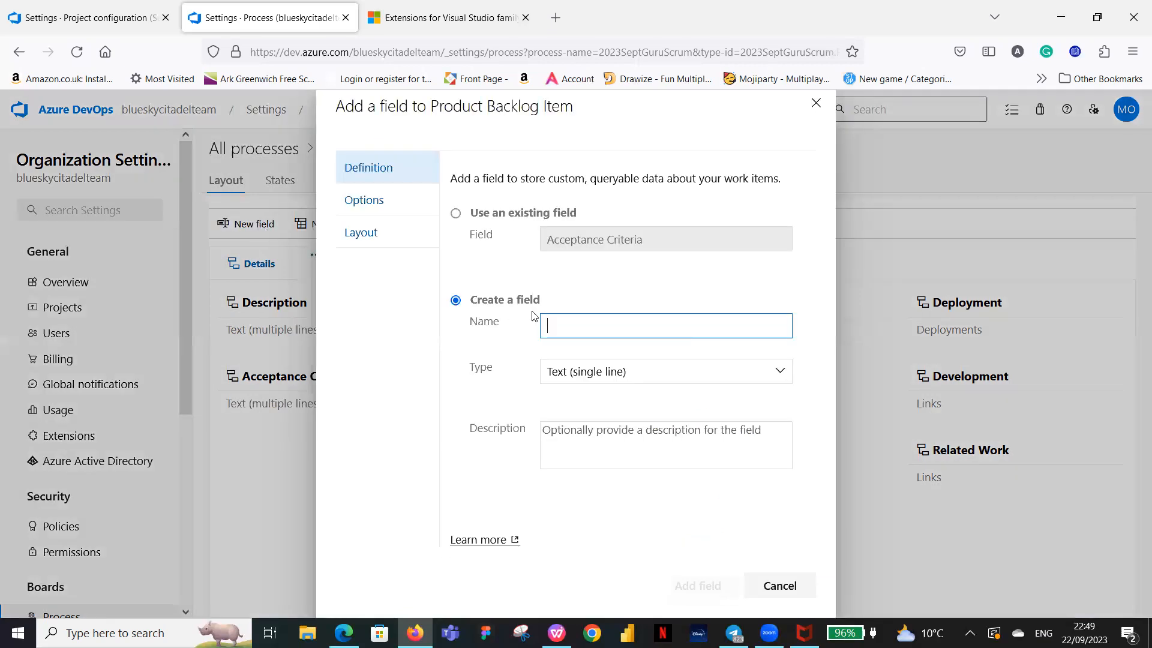
text(d)
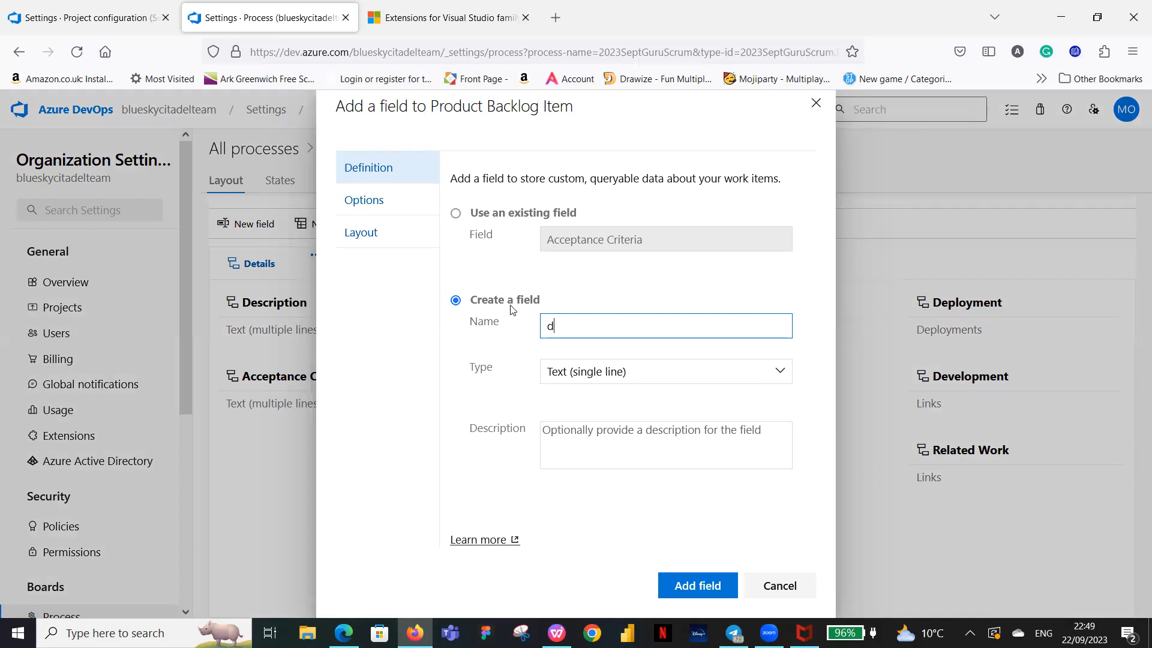
click(456, 215)
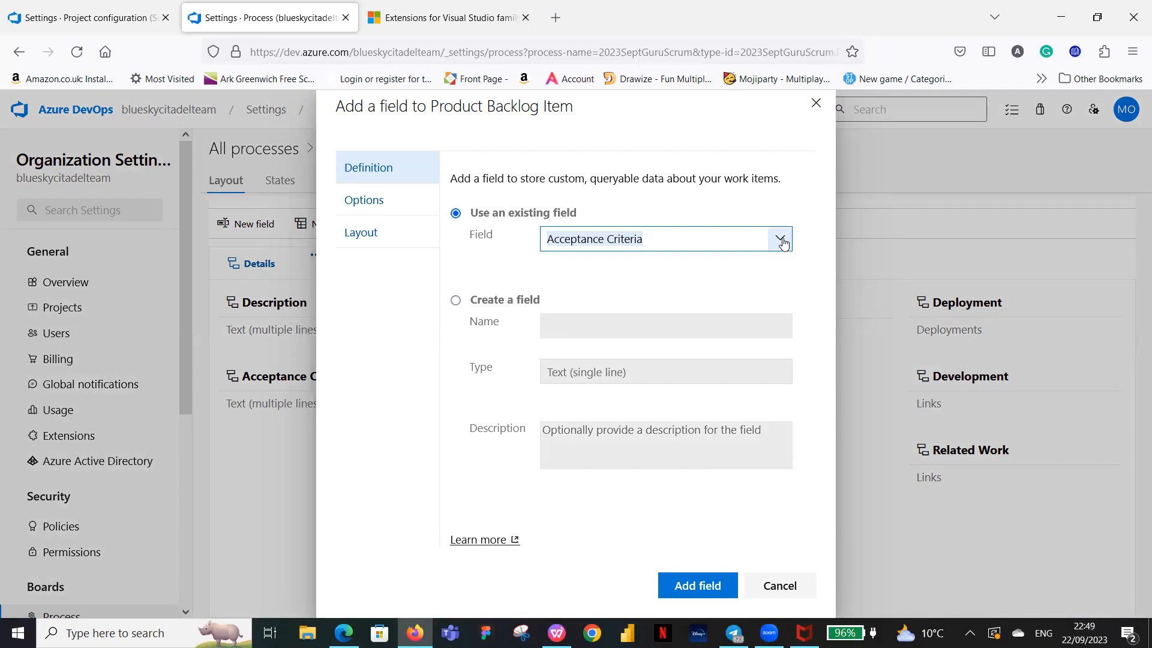
click(783, 241)
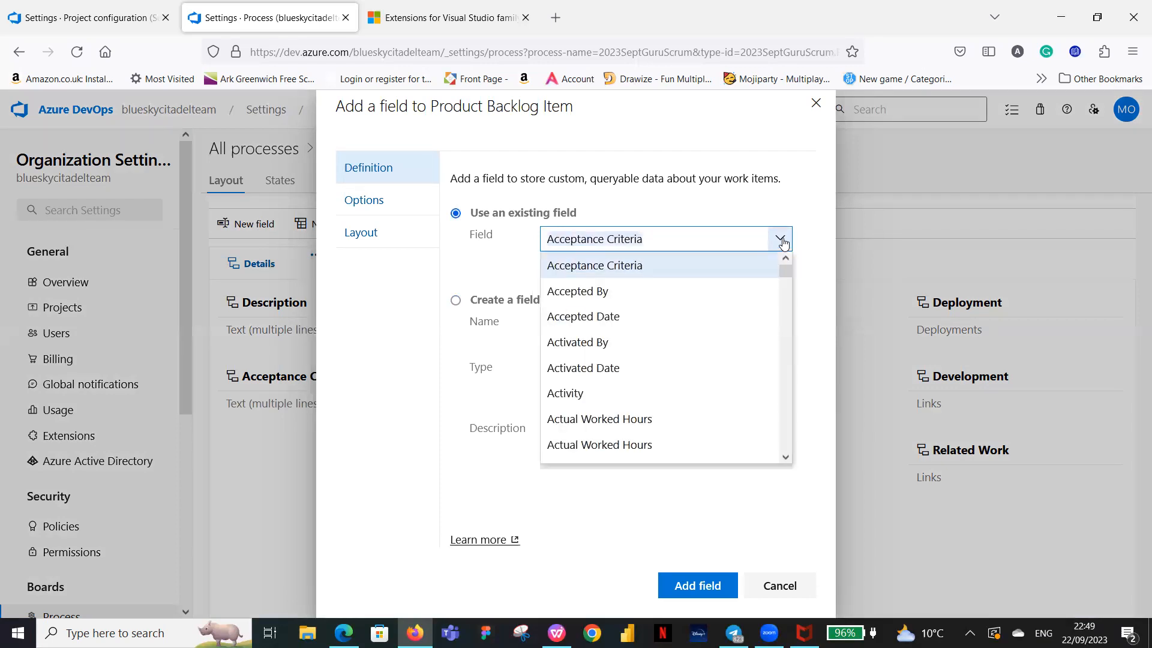
text(De)
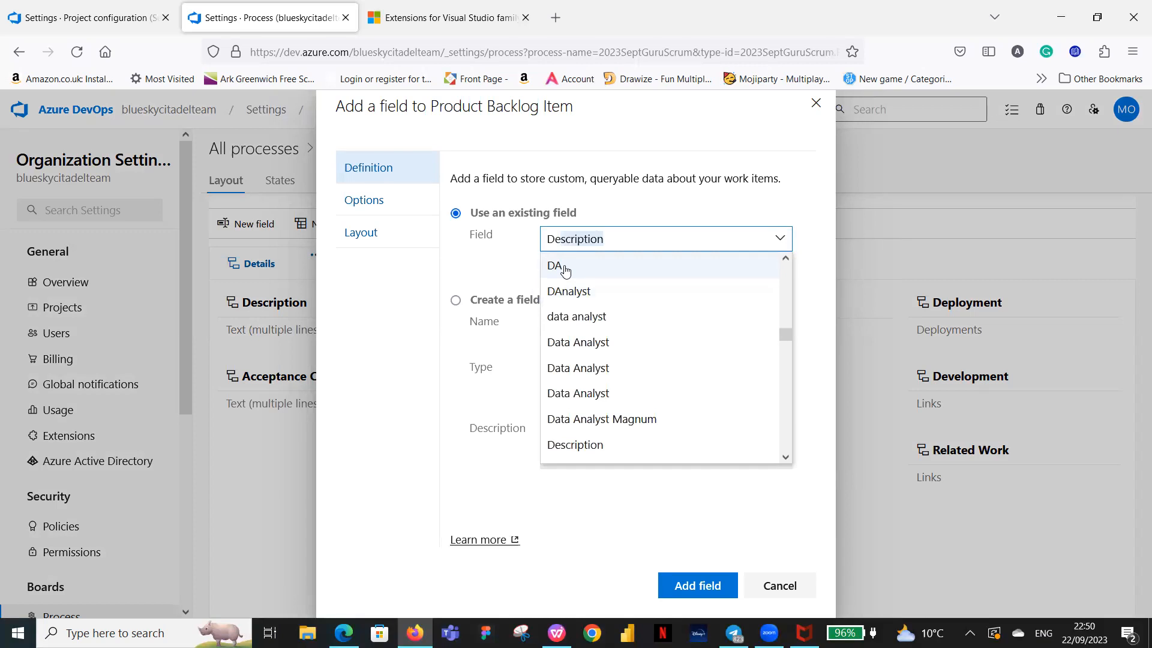
text(ev)
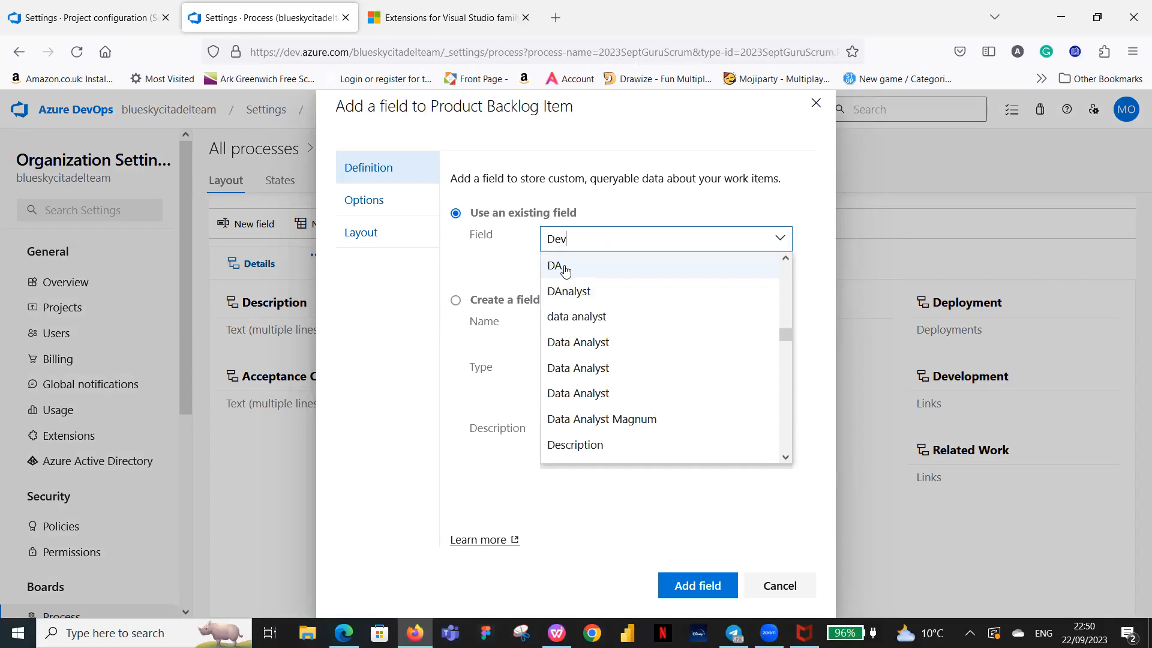
click(564, 269)
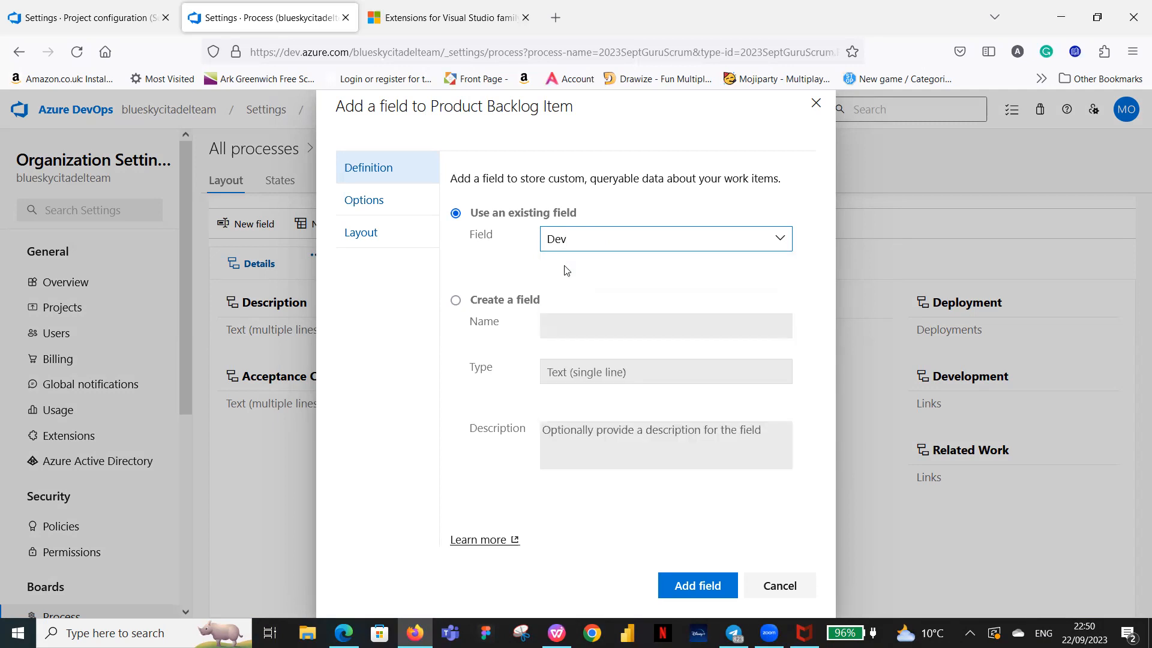
click(706, 586)
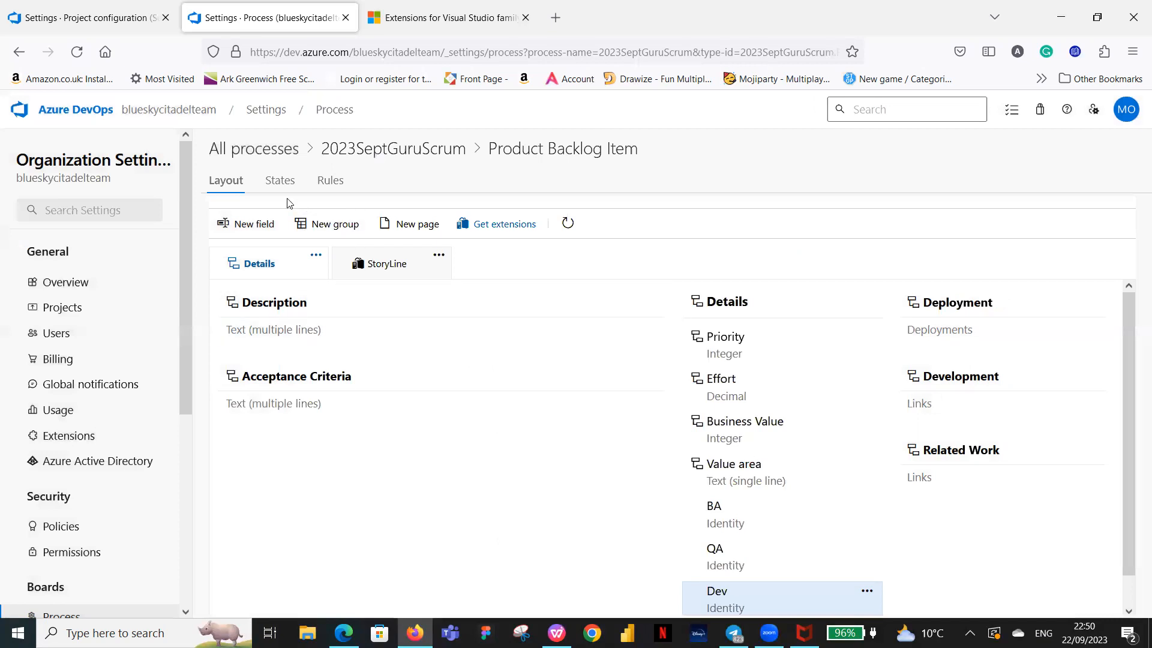
Add the existing DA field to the Product Backlog Item layout.
click(270, 231)
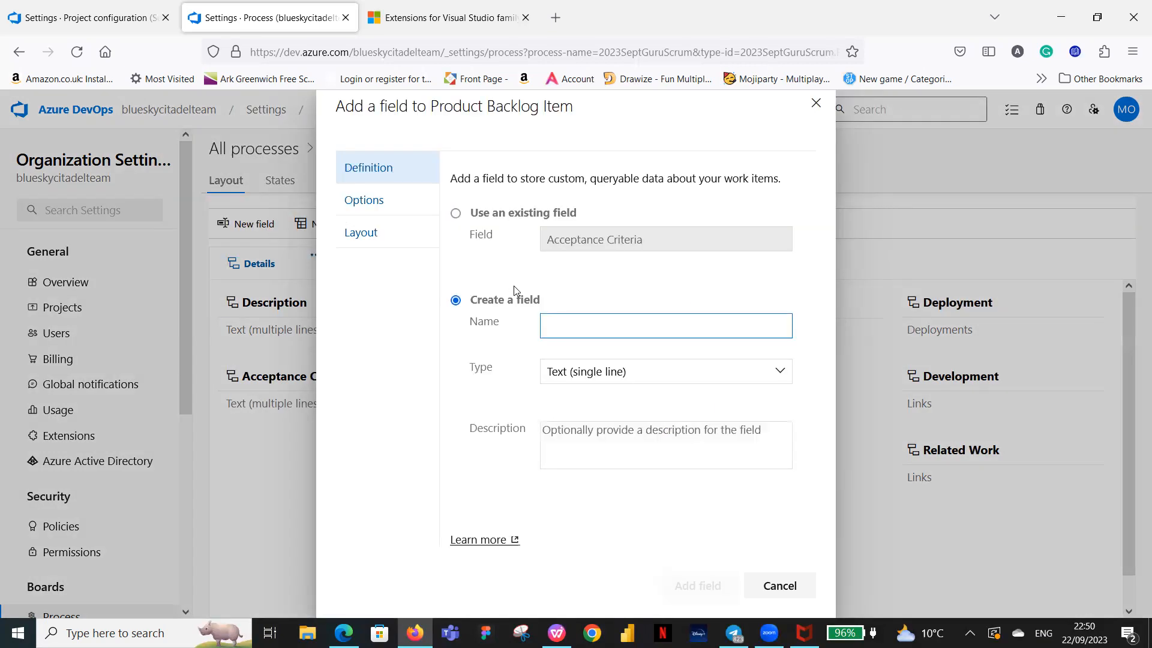
click(456, 213)
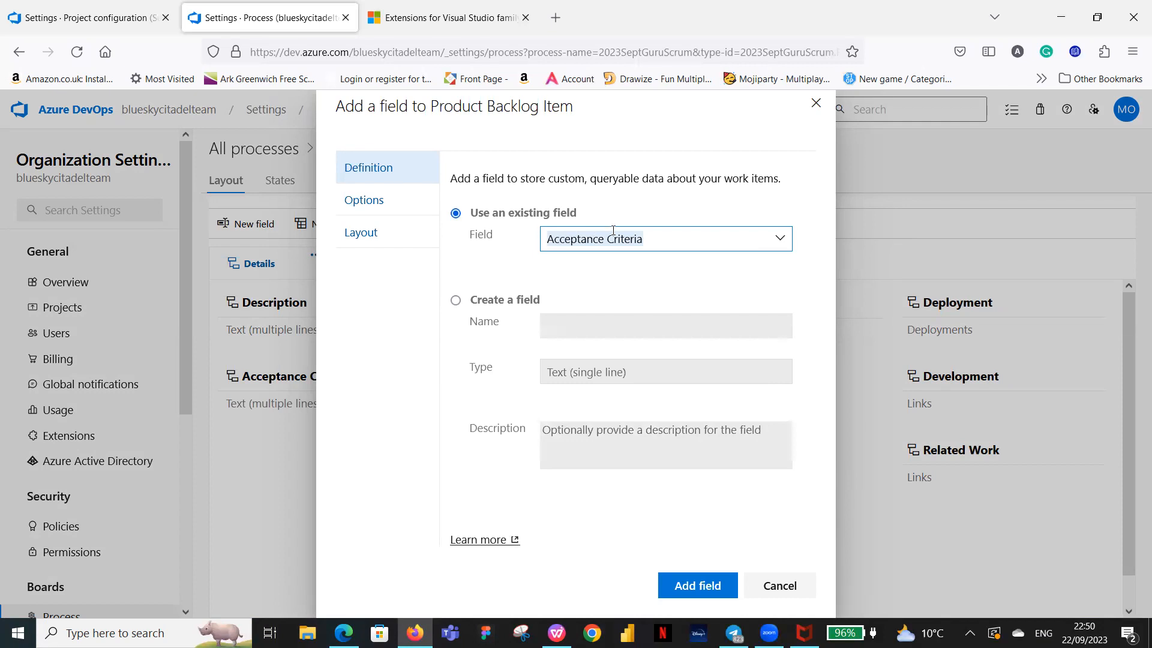
text(DA)
click(698, 586)
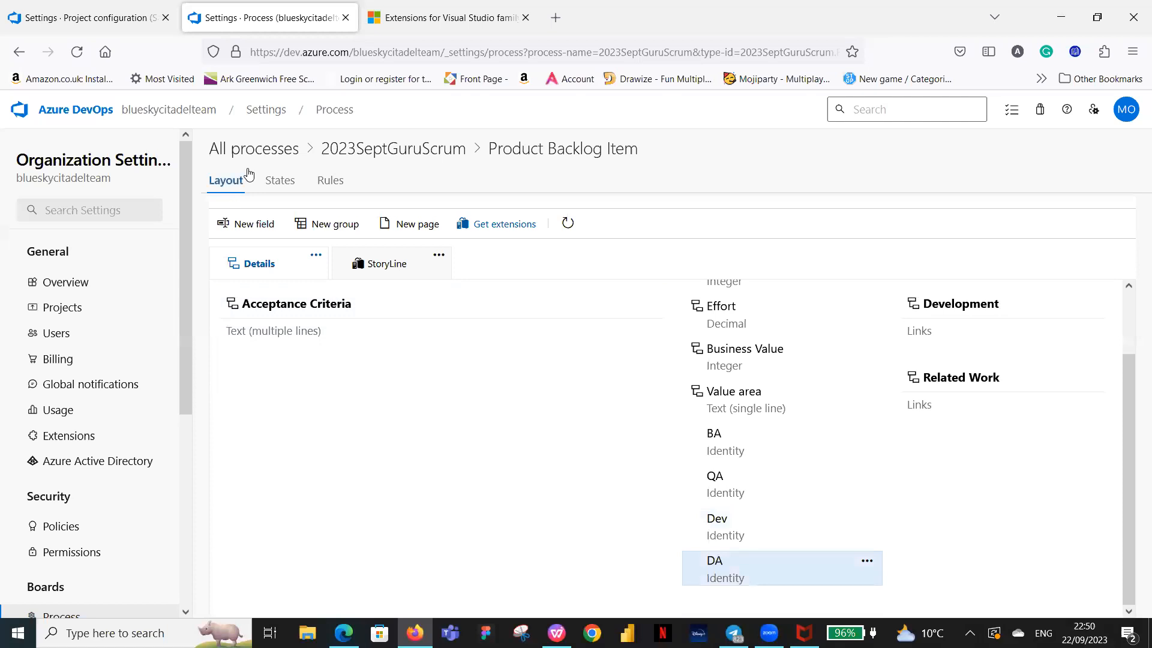
Open the Product Backlog Item states and create a state named In BA in the Proposed category.
click(279, 182)
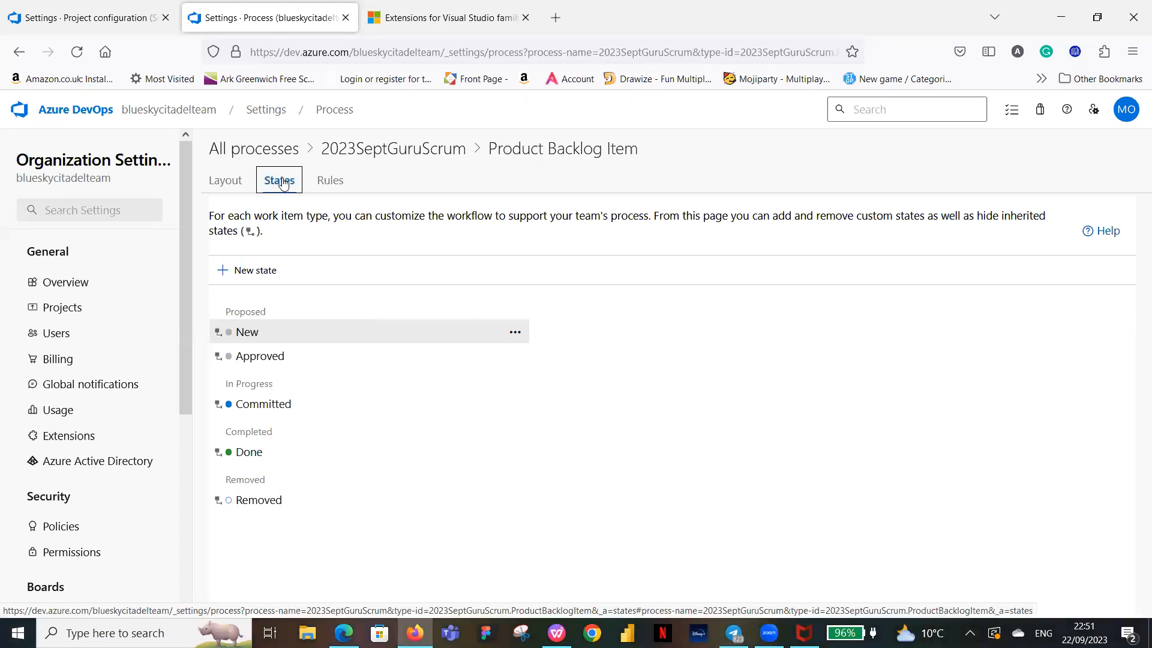
click(268, 270)
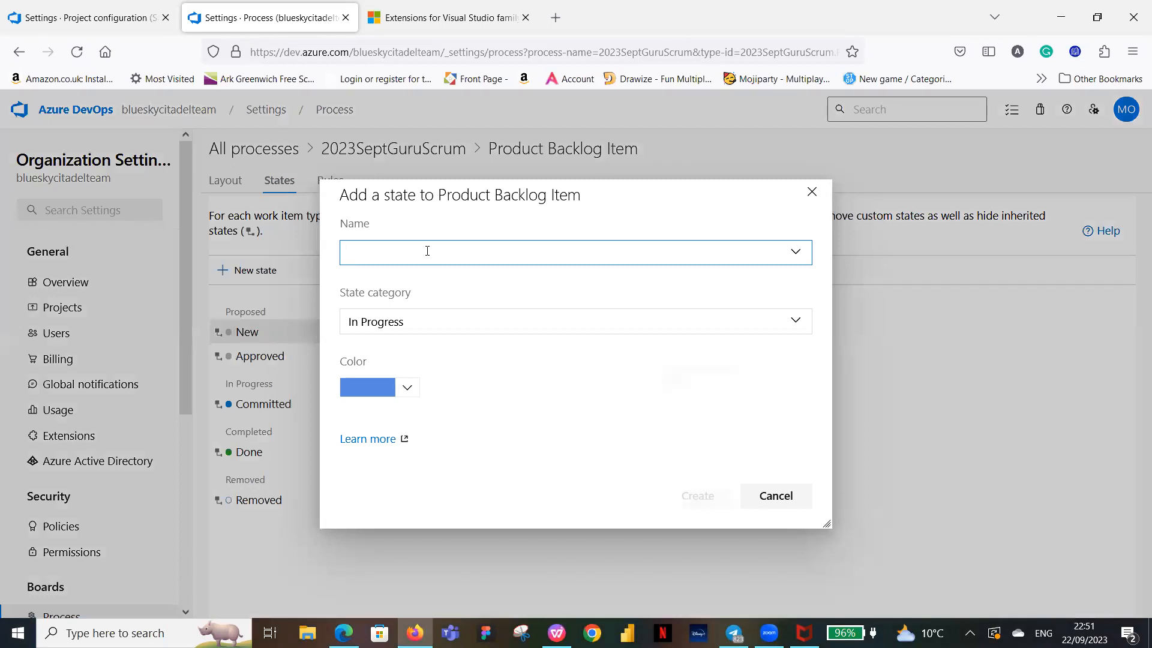
text(I)
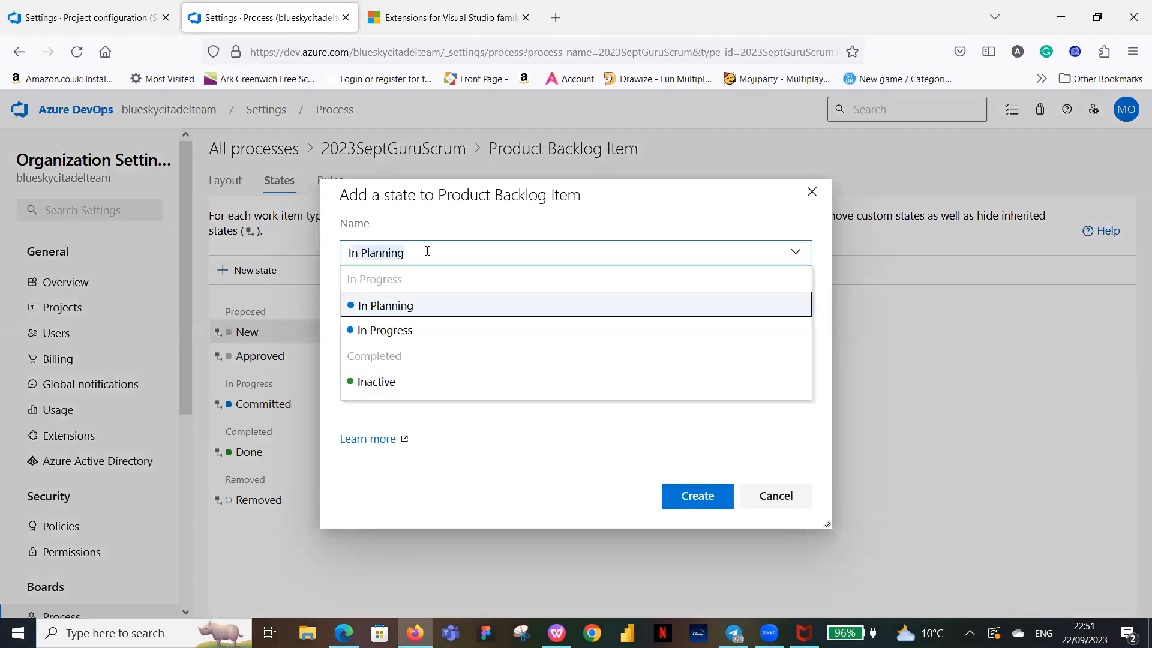
text(n BA)
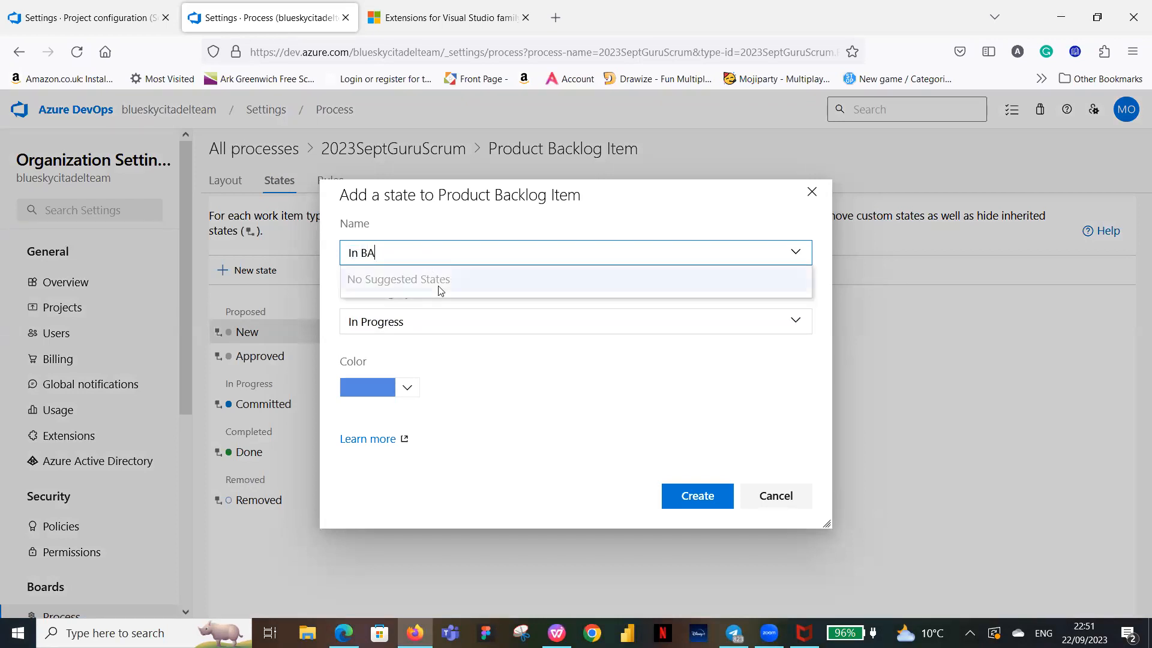
click(701, 375)
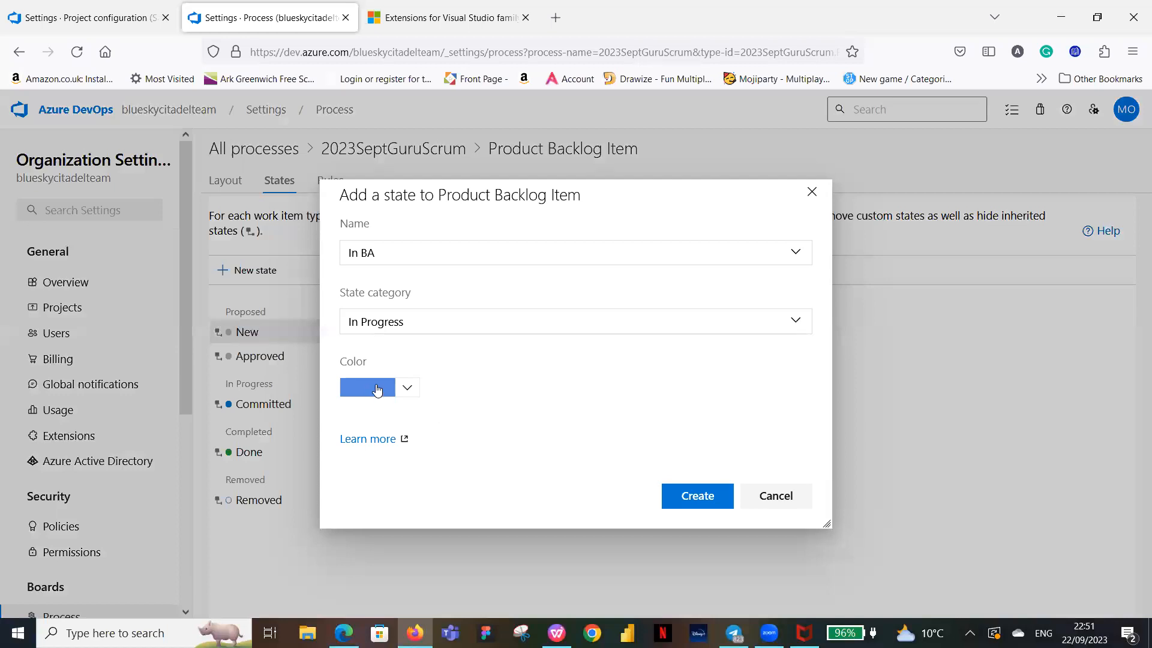
click(794, 323)
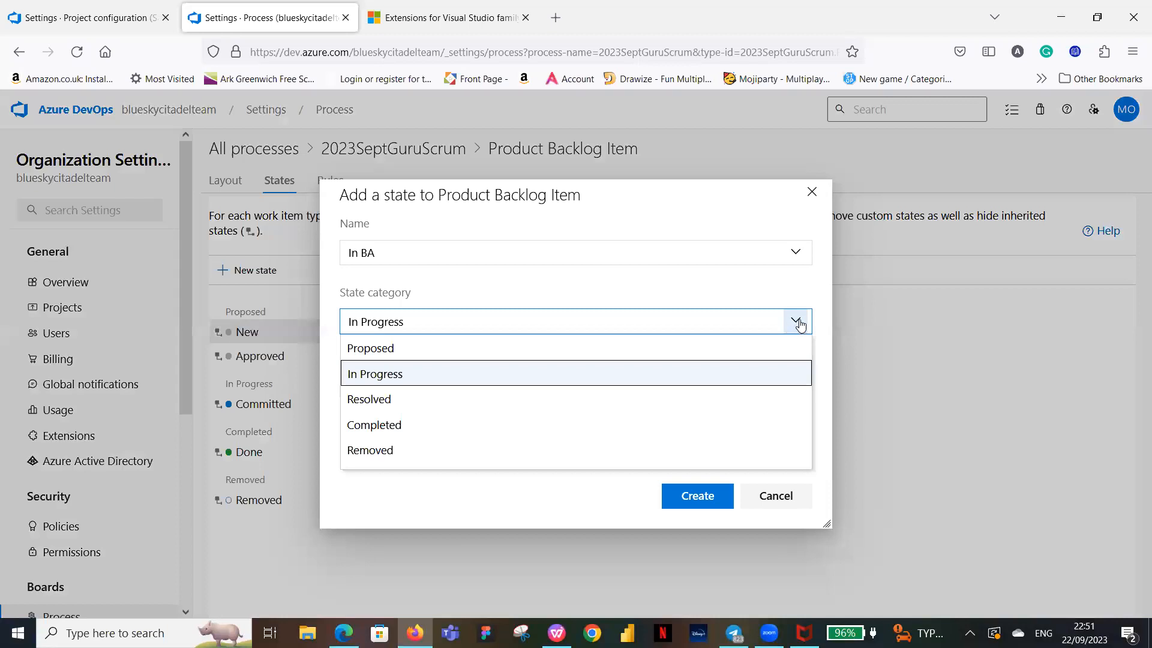
click(562, 349)
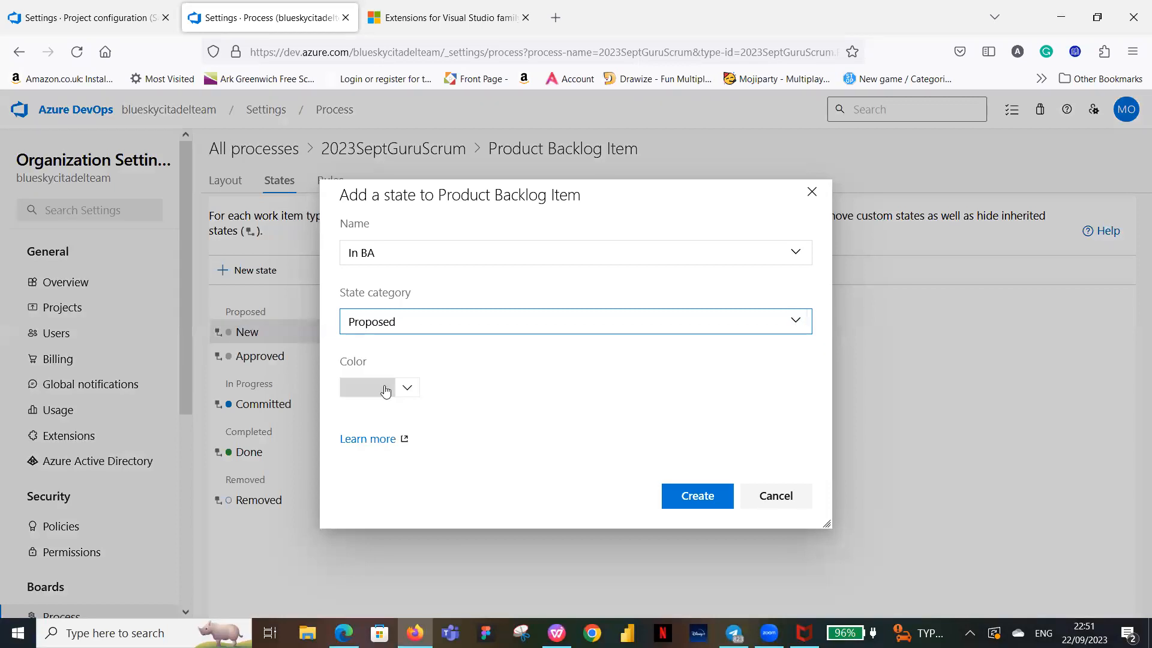
click(699, 495)
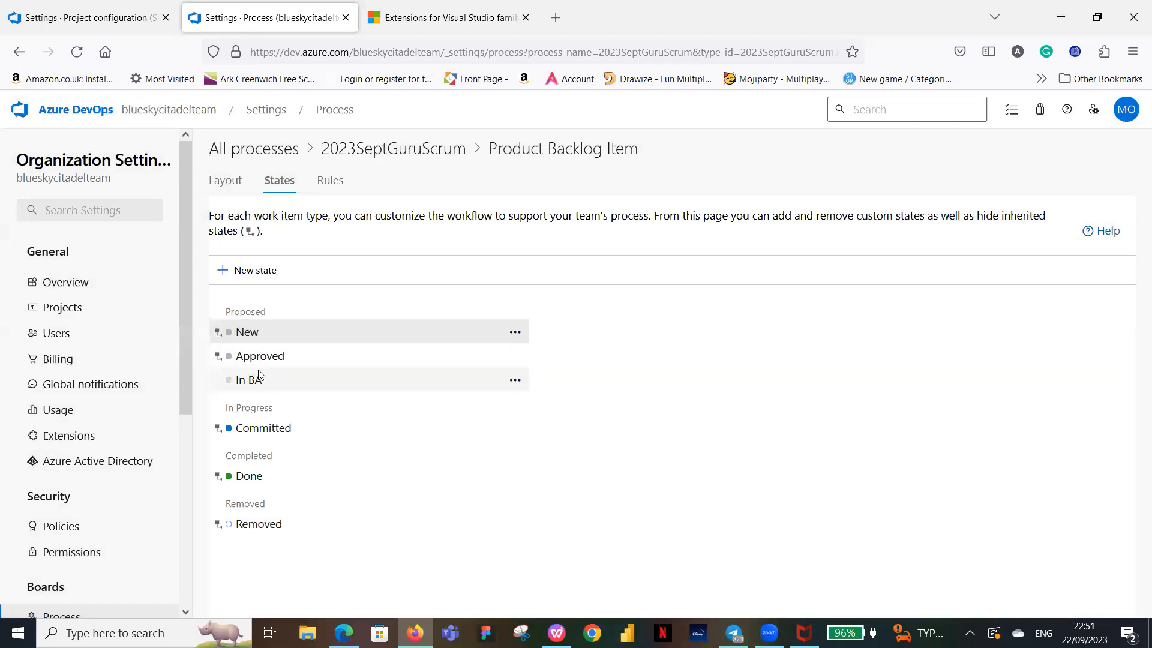
Create a Product Backlog Item state named BA Done in the Proposed category.
click(255, 272)
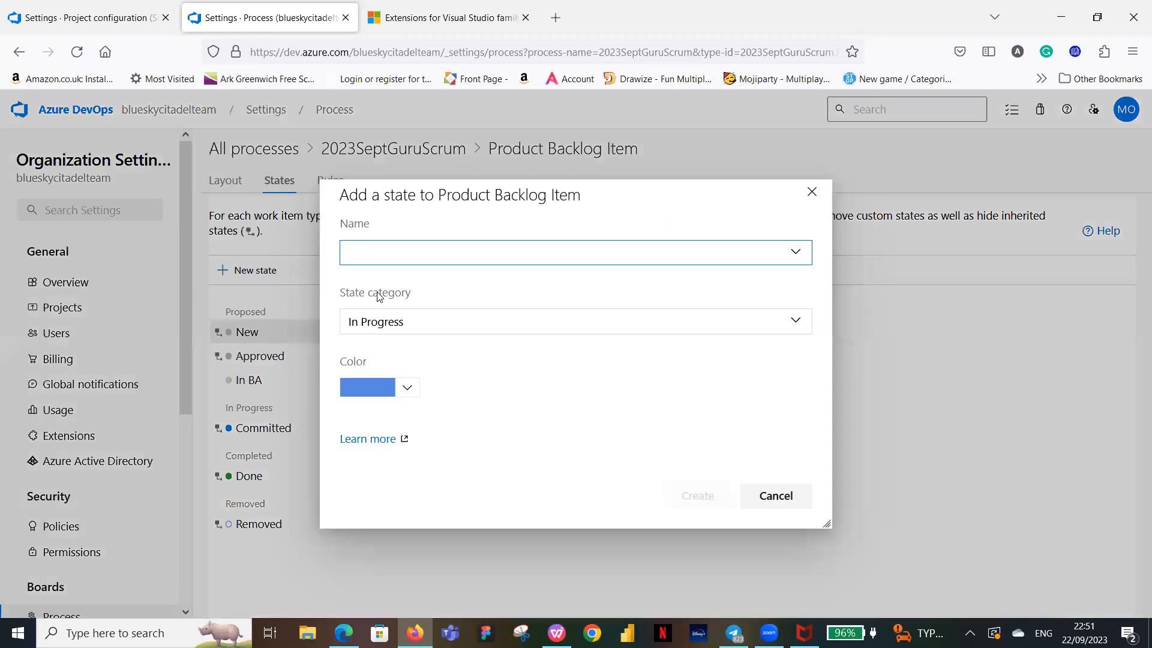
text(BA Done)
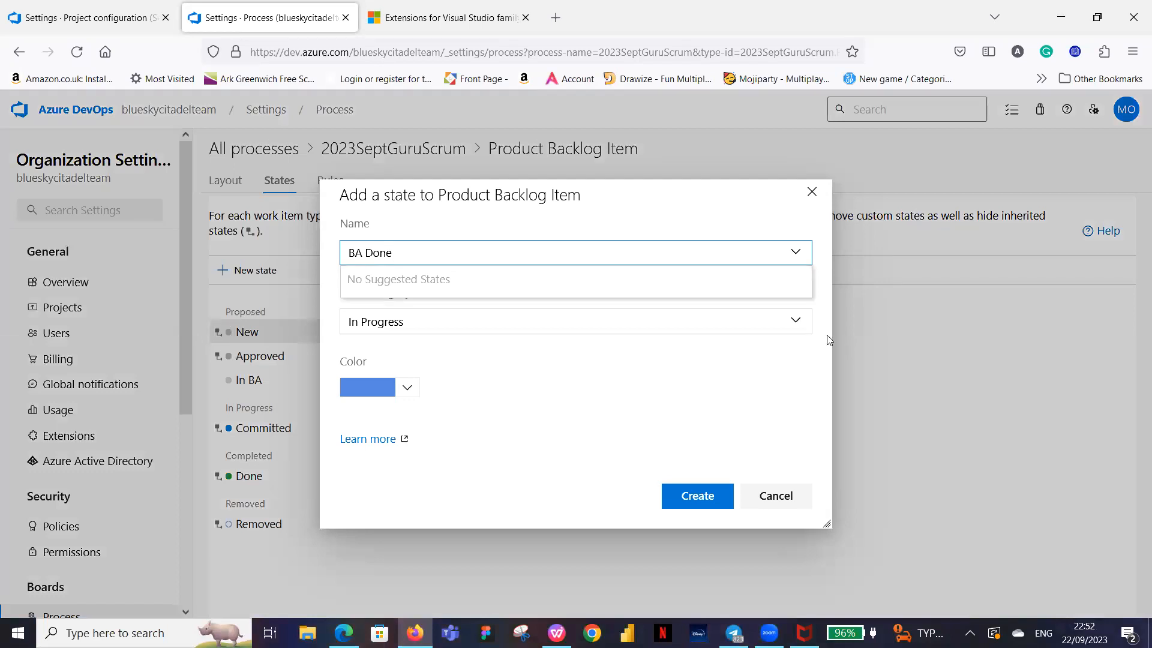
click(795, 320)
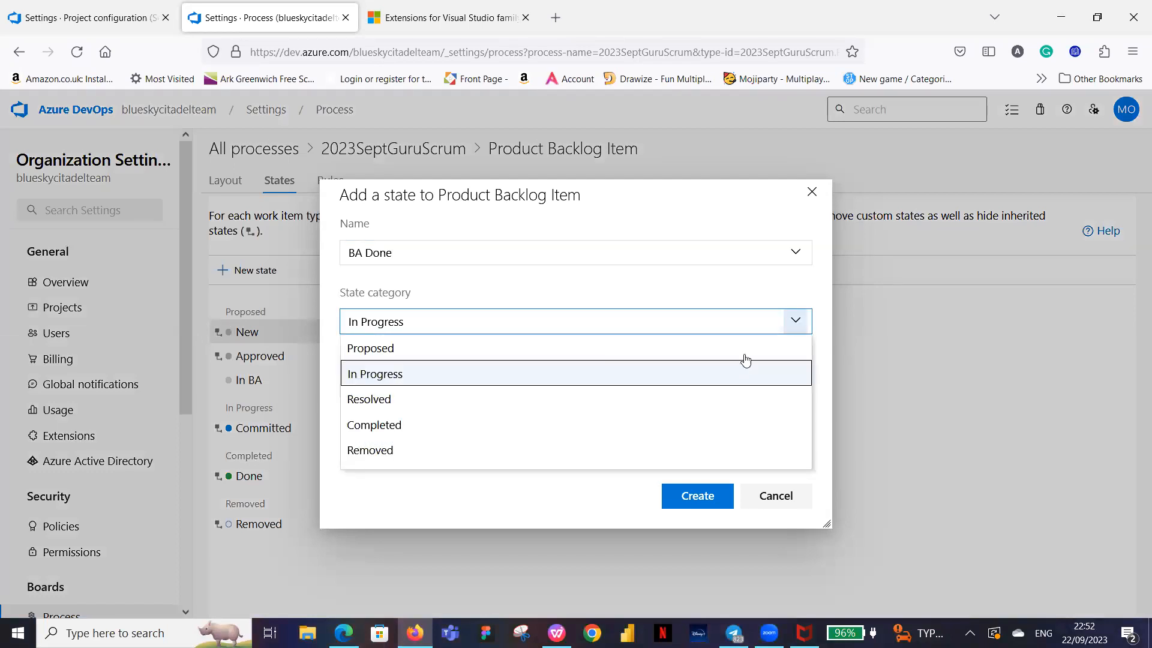
click(638, 350)
click(704, 502)
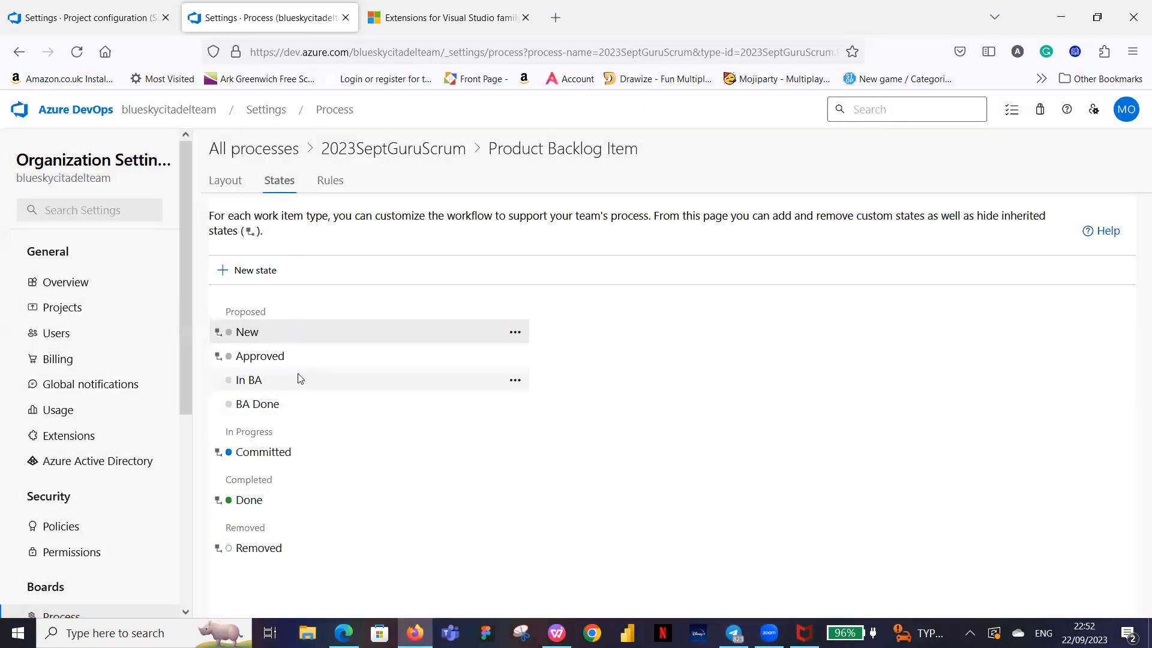
Create a Product Backlog Item state named In DEV in the In Progress category.
click(269, 273)
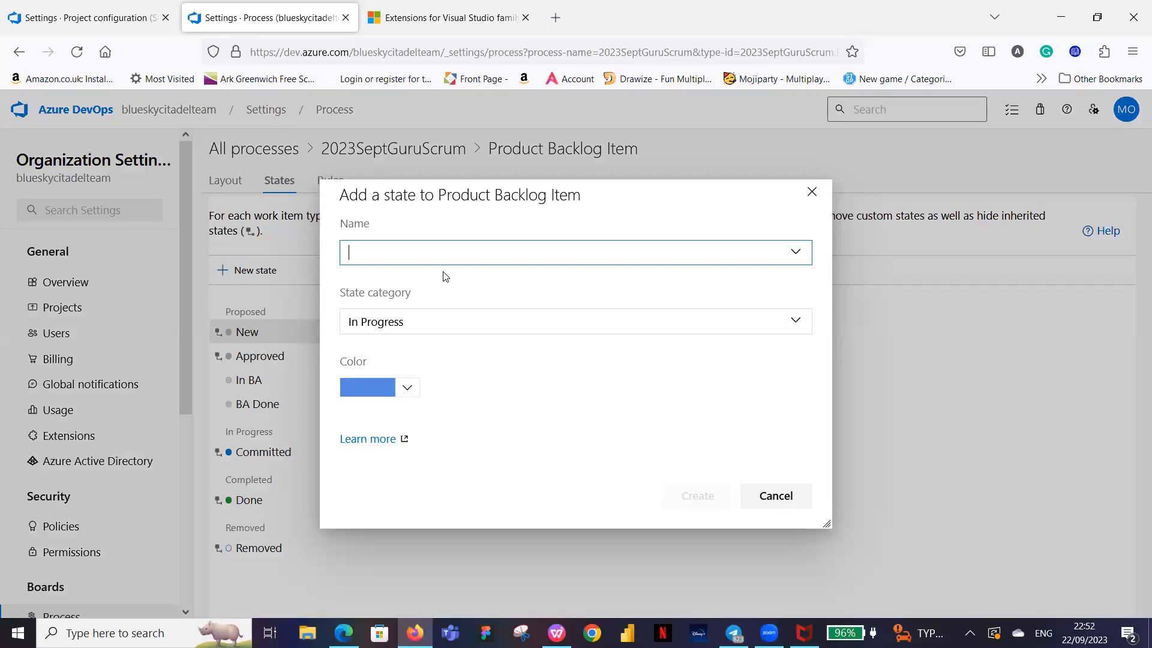
text(In Planning P)
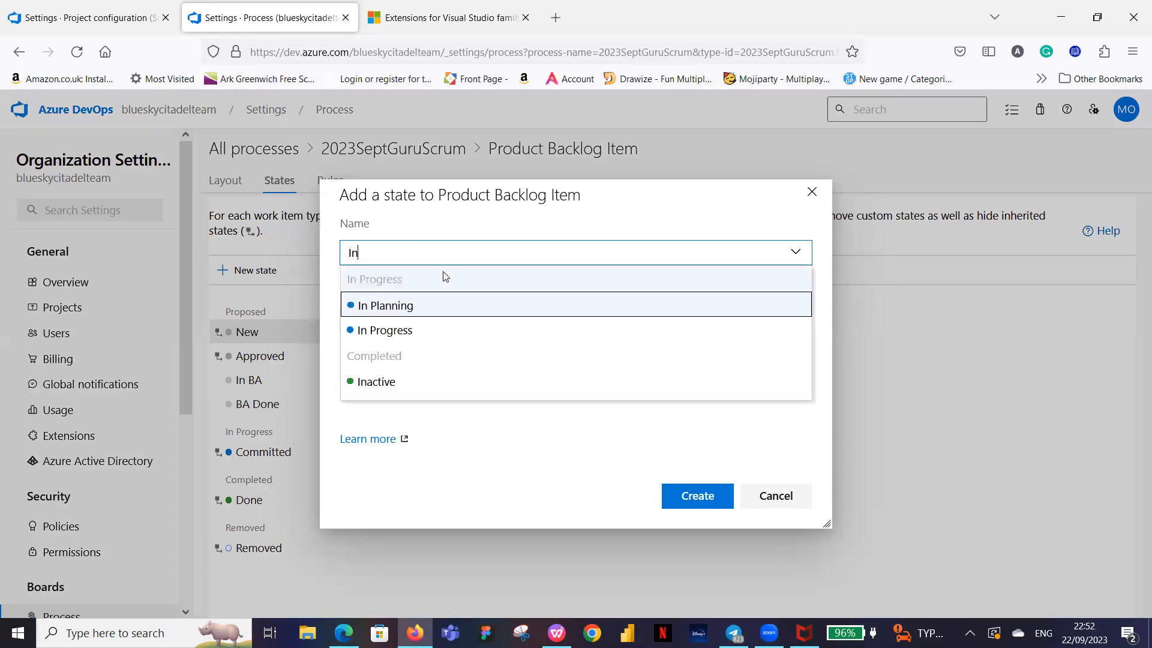
text(DEV)
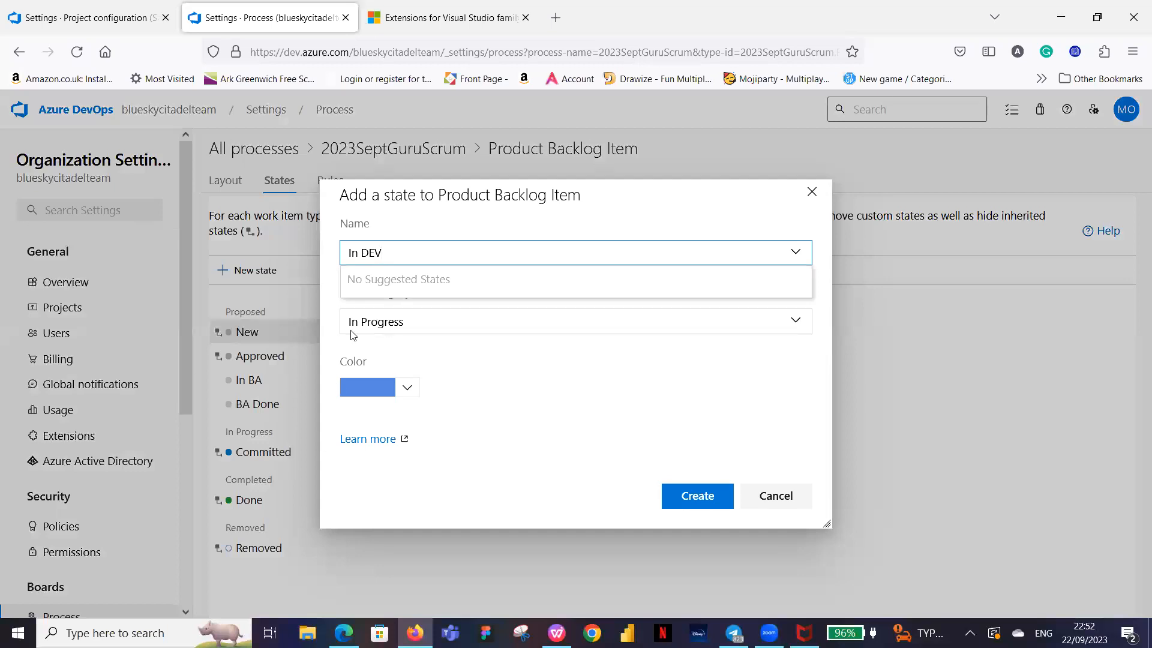
click(708, 498)
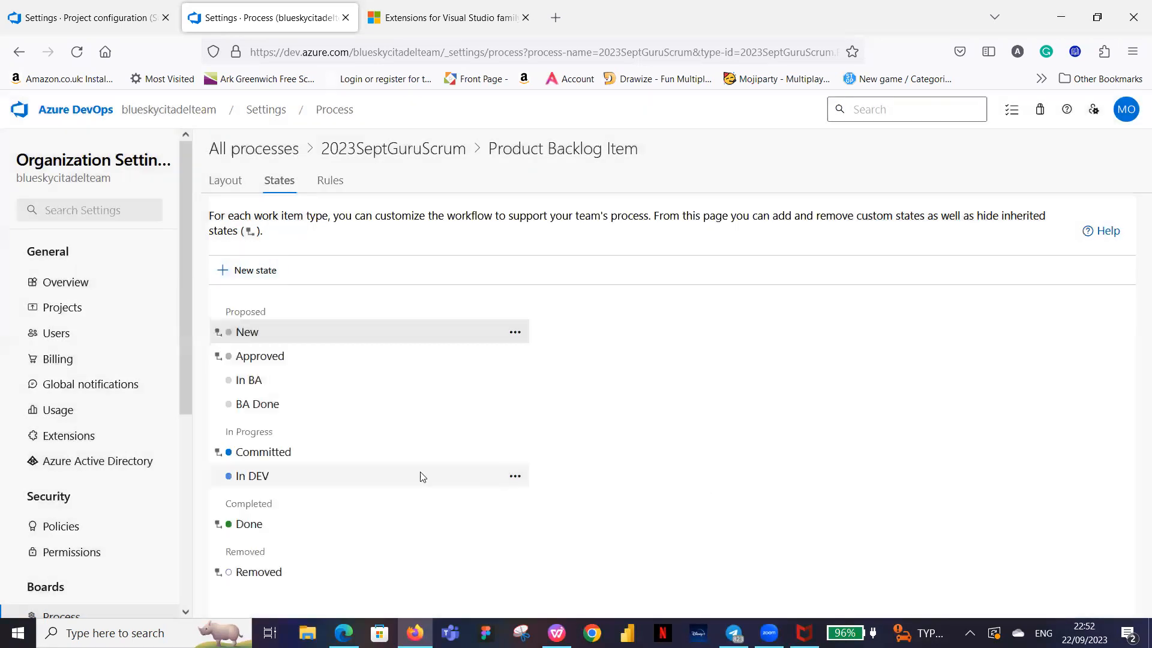
Create a Product Backlog Item state named Dev Done in the In Progress category.
click(253, 271)
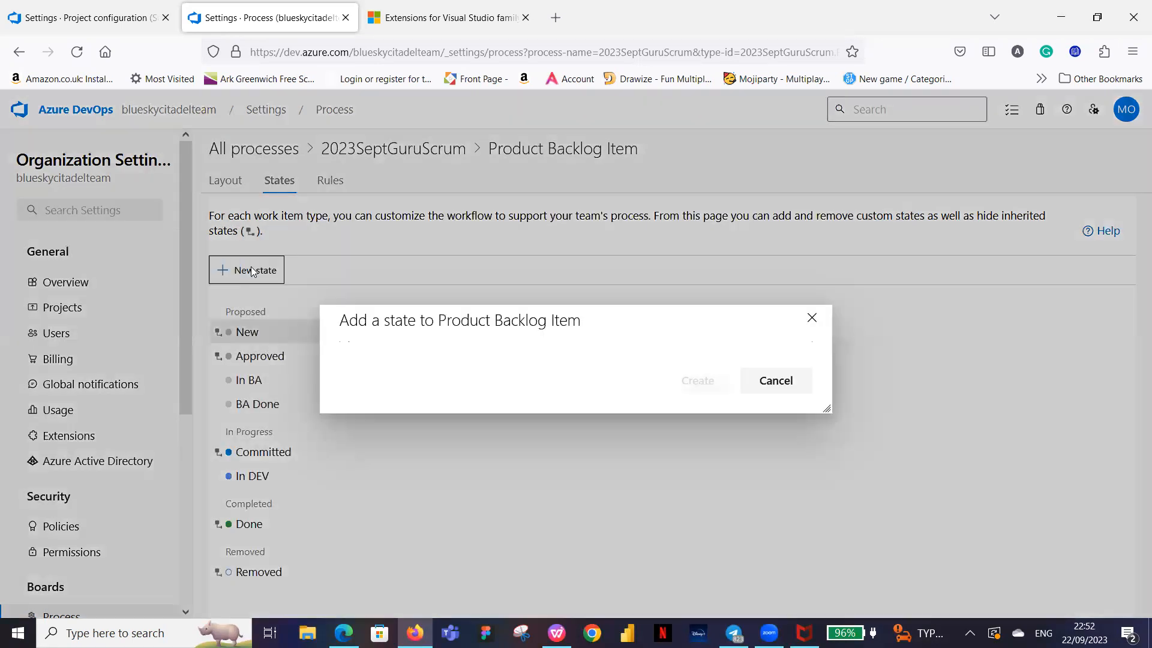
text(Design)
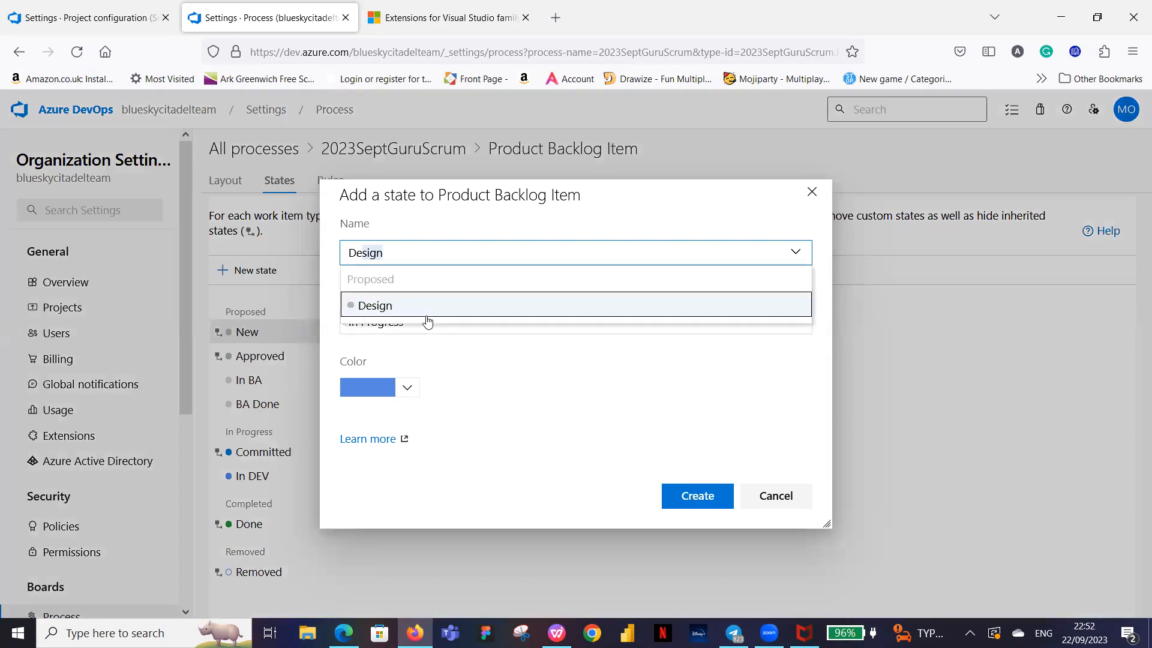
key(BackSpace)
text(v Done)
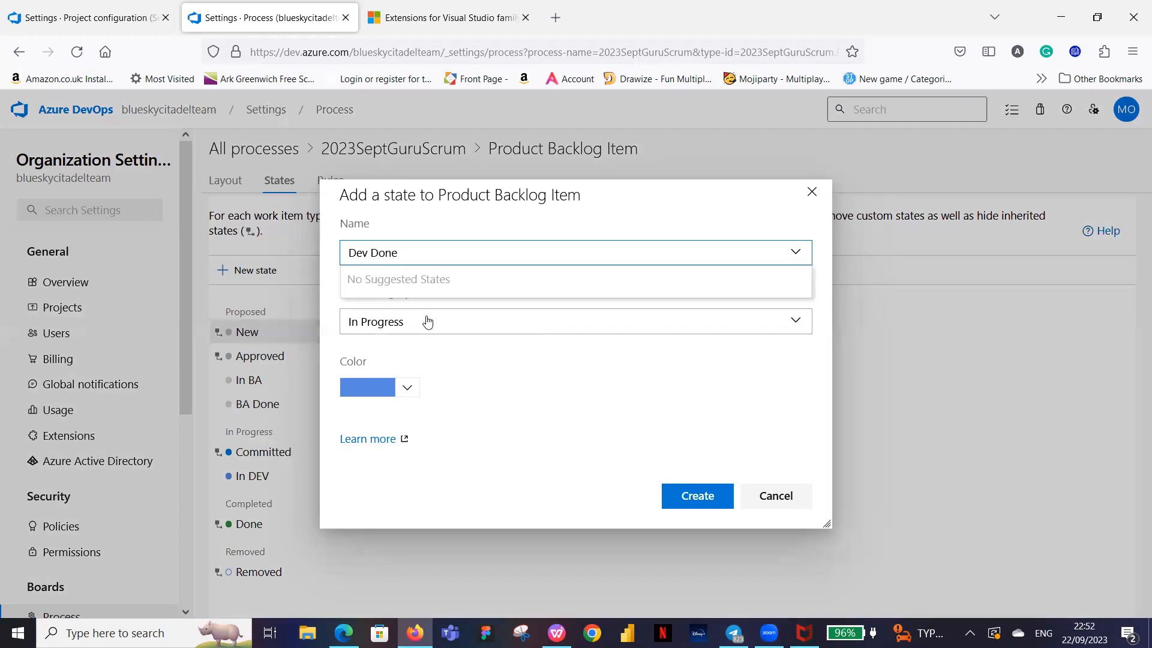
click(696, 496)
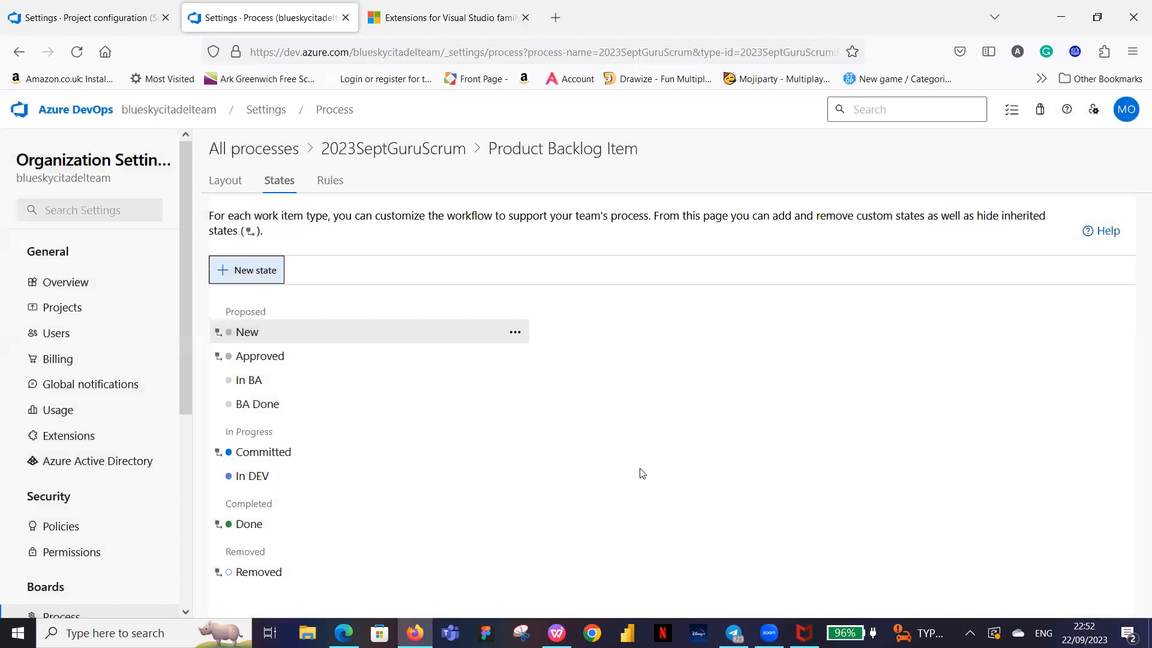
Create a Product Backlog Item state named In QA in the In Progress category.
click(264, 271)
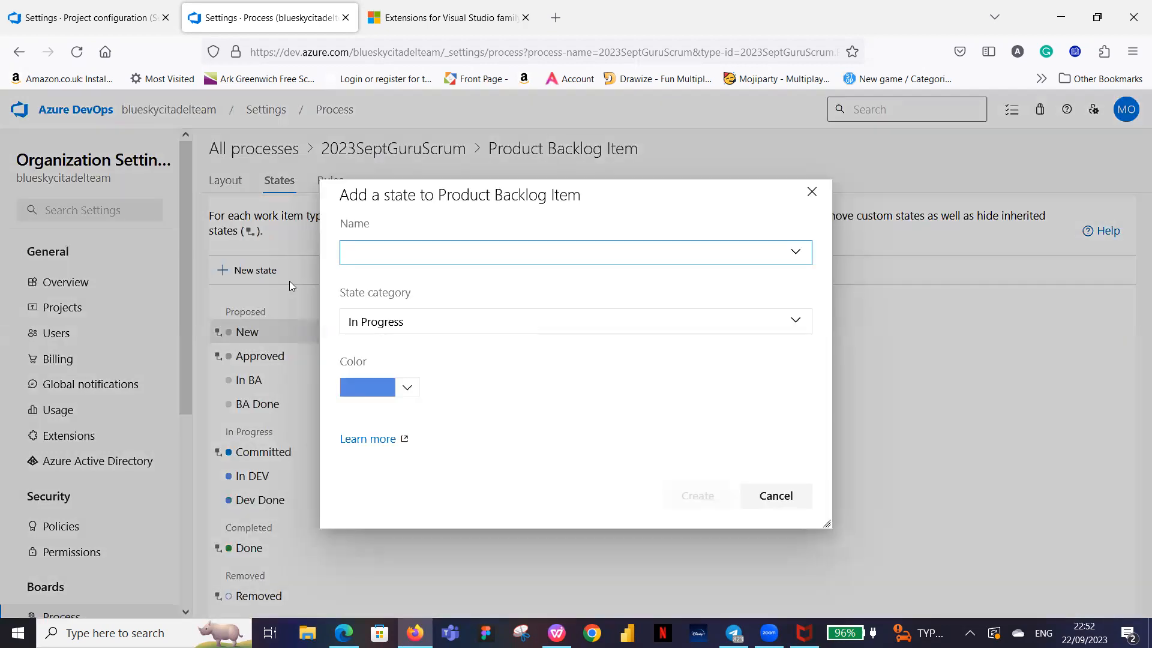
text(In )
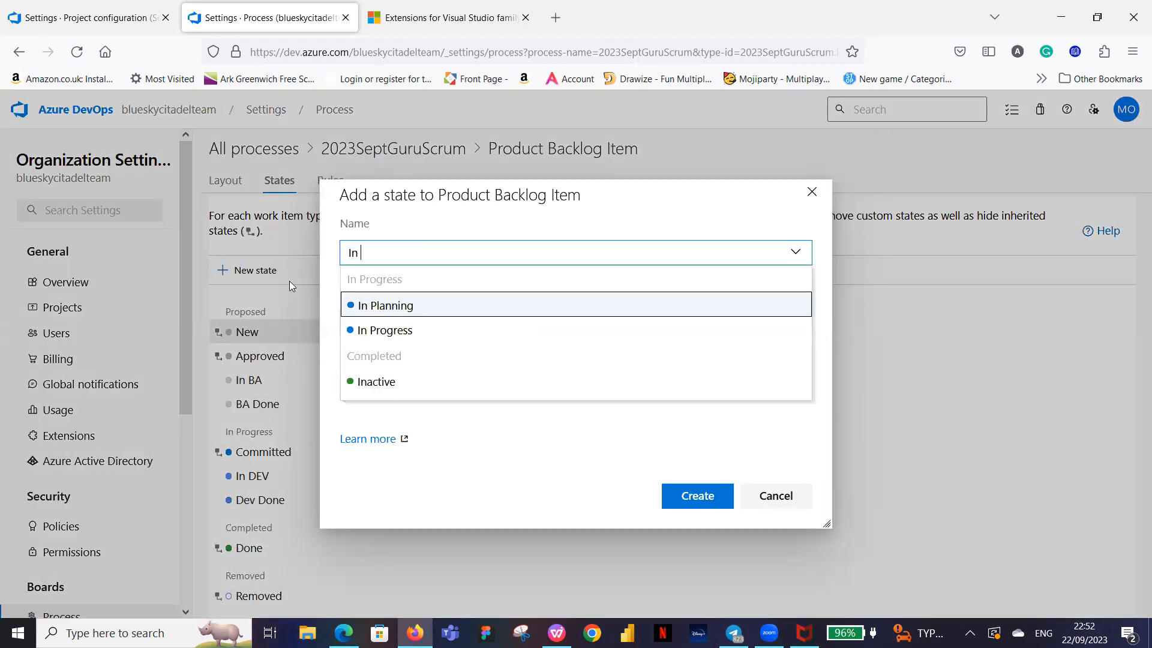
text(QA)
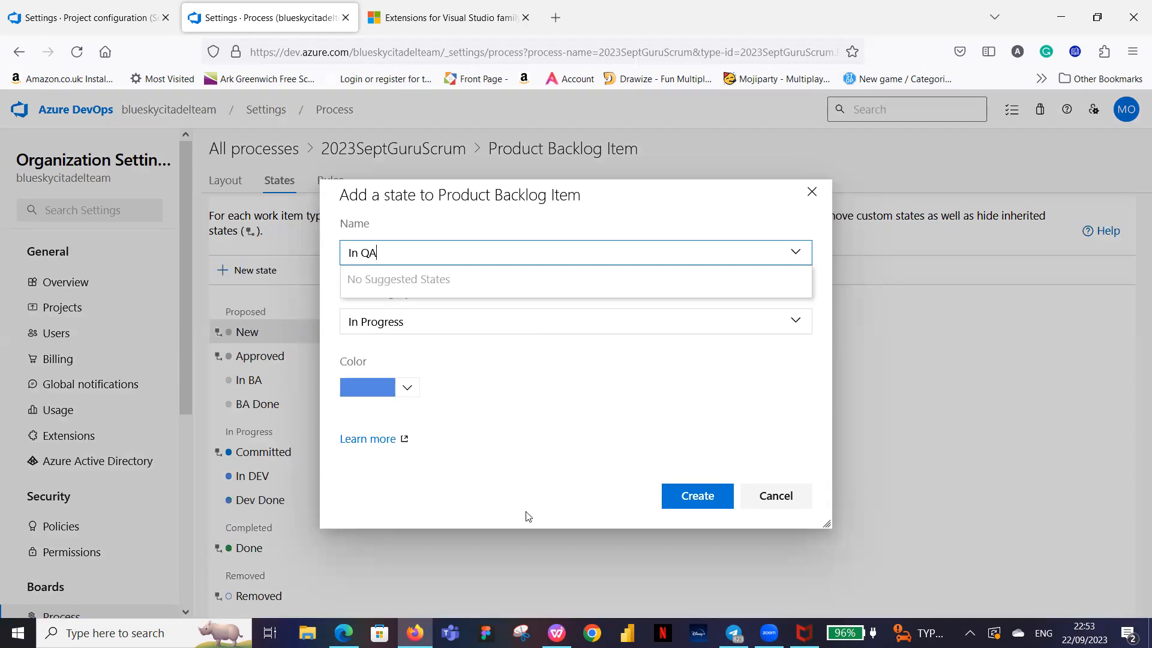
click(699, 497)
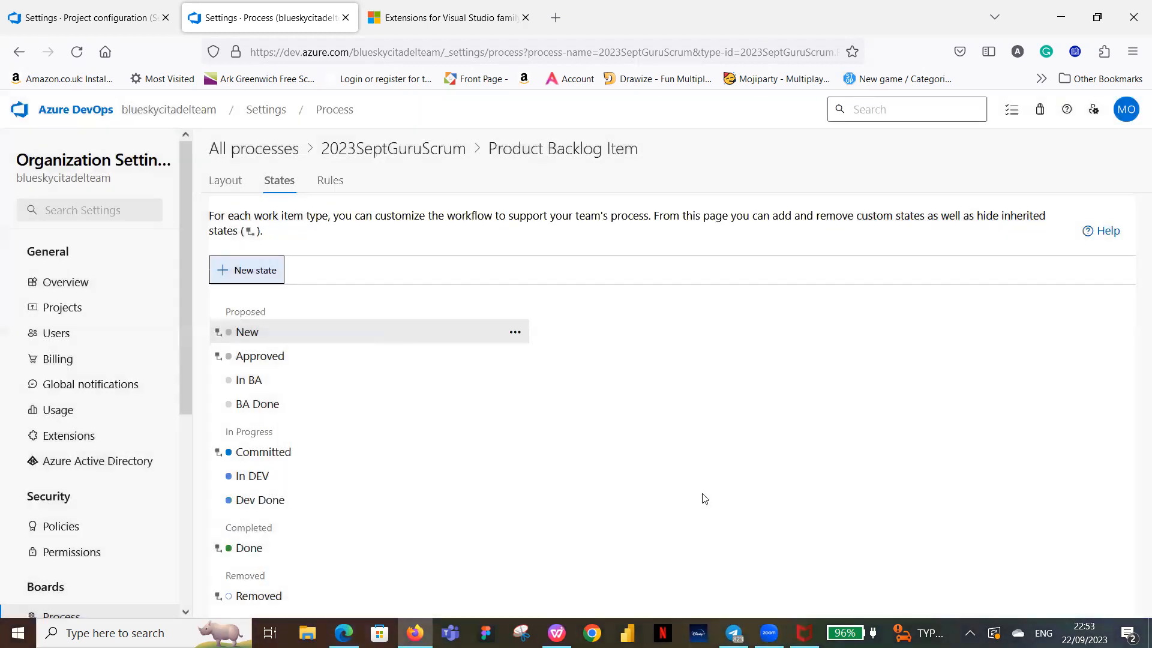
Create a Product Backlog Item state named QA Dine in the In Progress category.
click(262, 271)
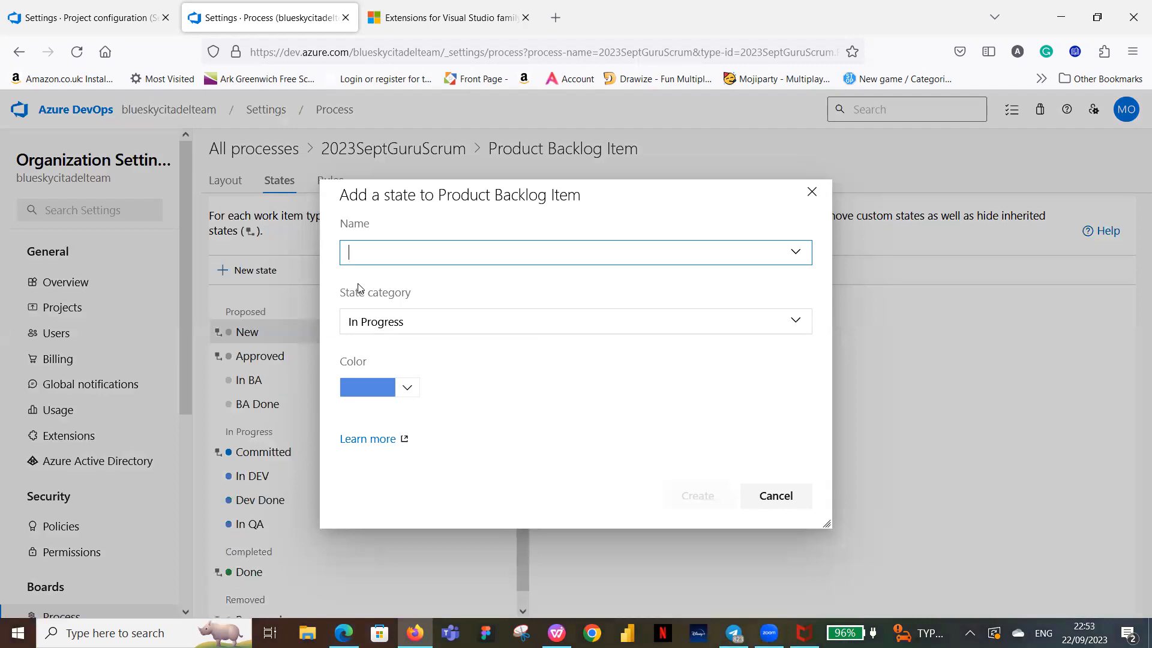
text(QA Di)
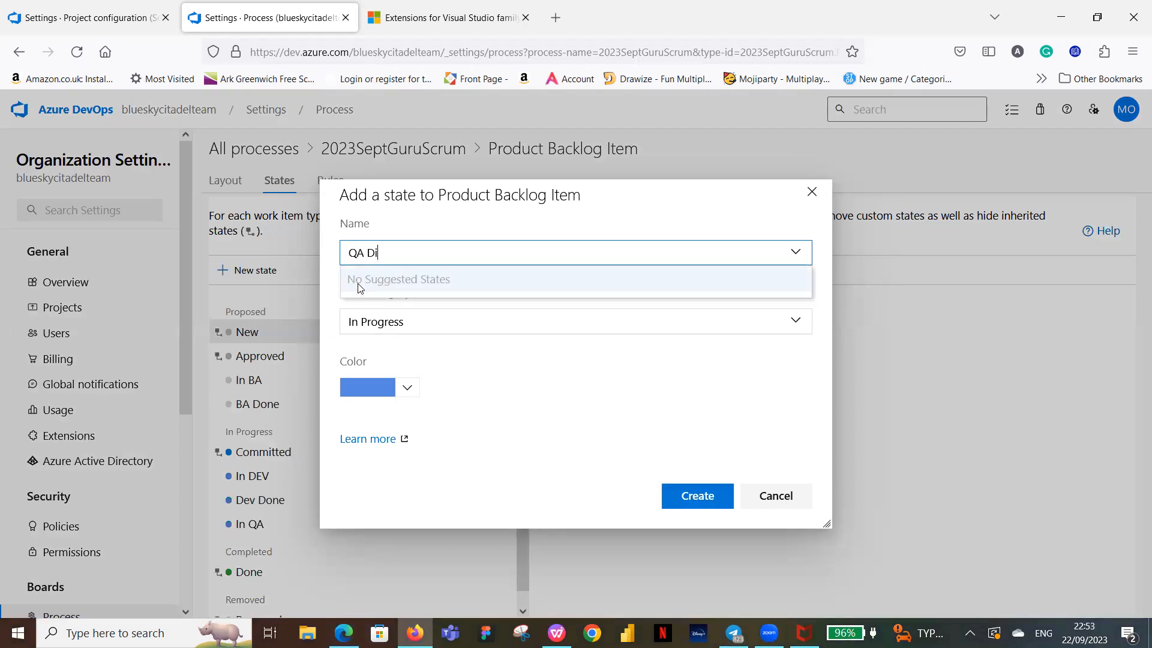
click(699, 496)
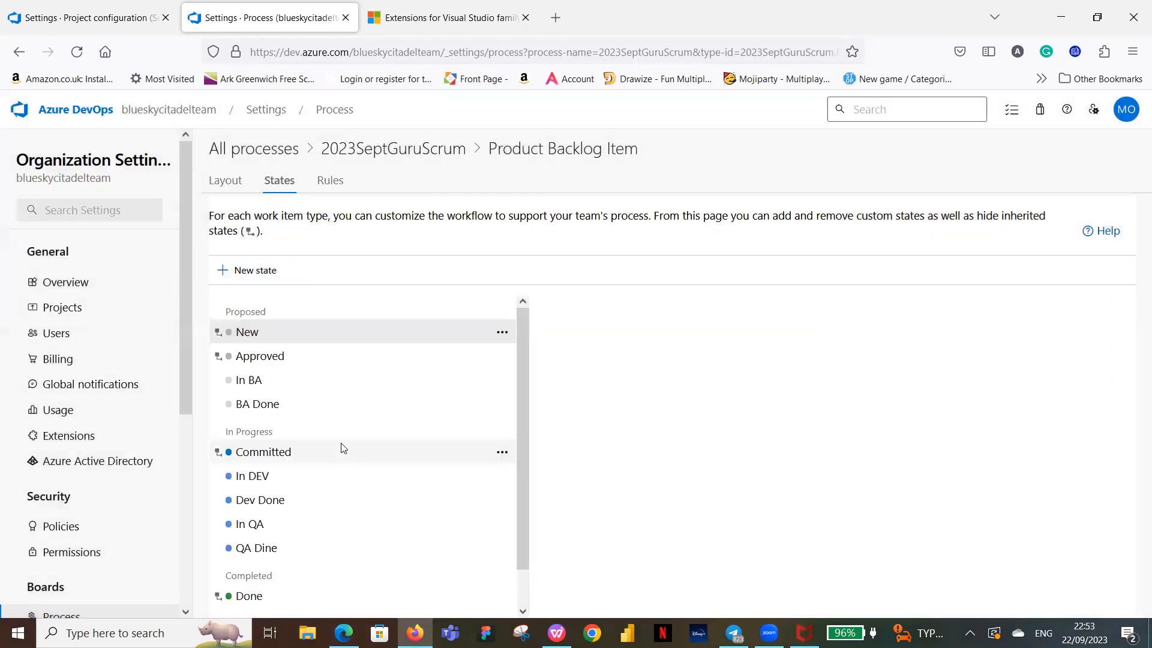
Try to rename the QA Dine state by editing it.
scroll(345, 447, down, 1)
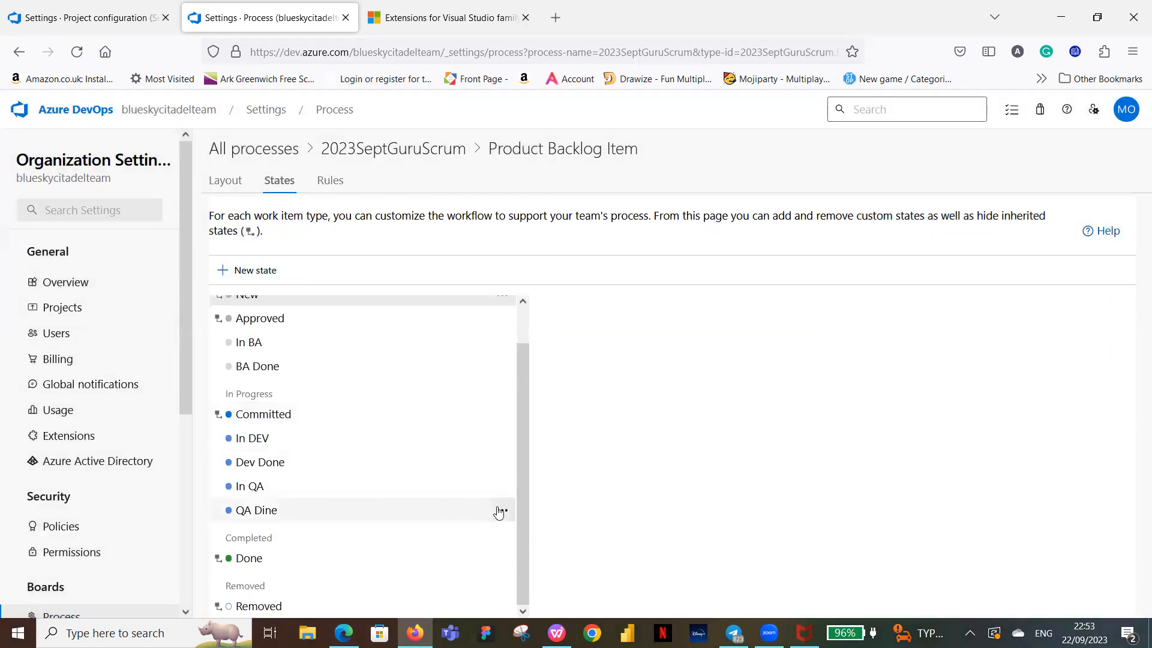
click(501, 511)
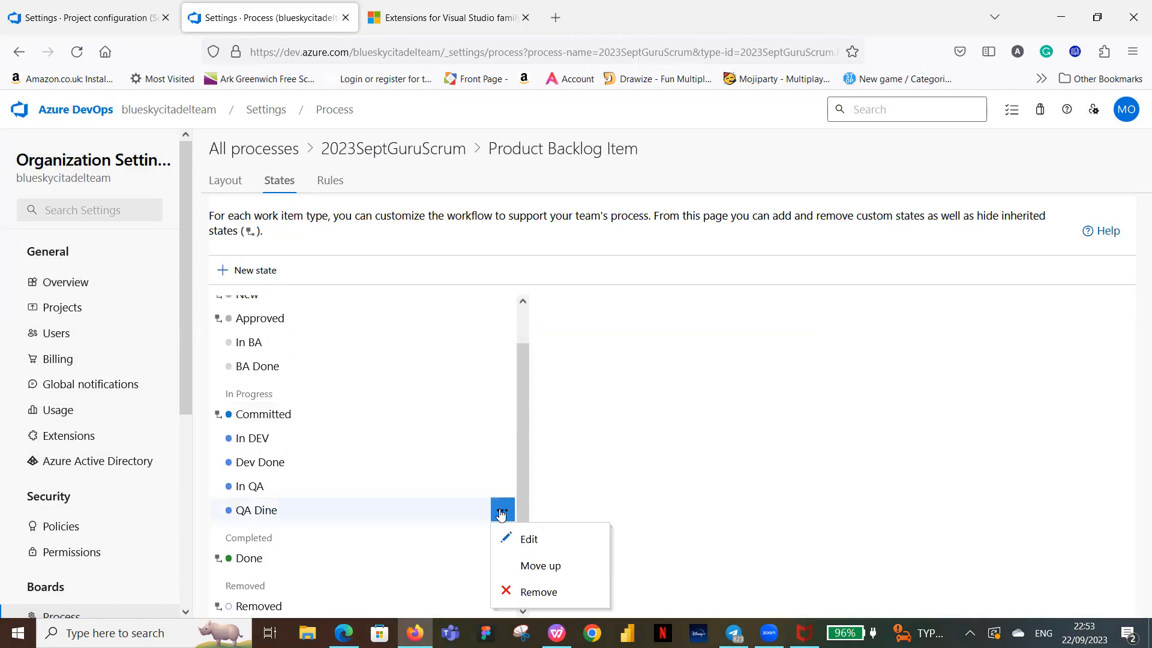
click(529, 539)
click(418, 248)
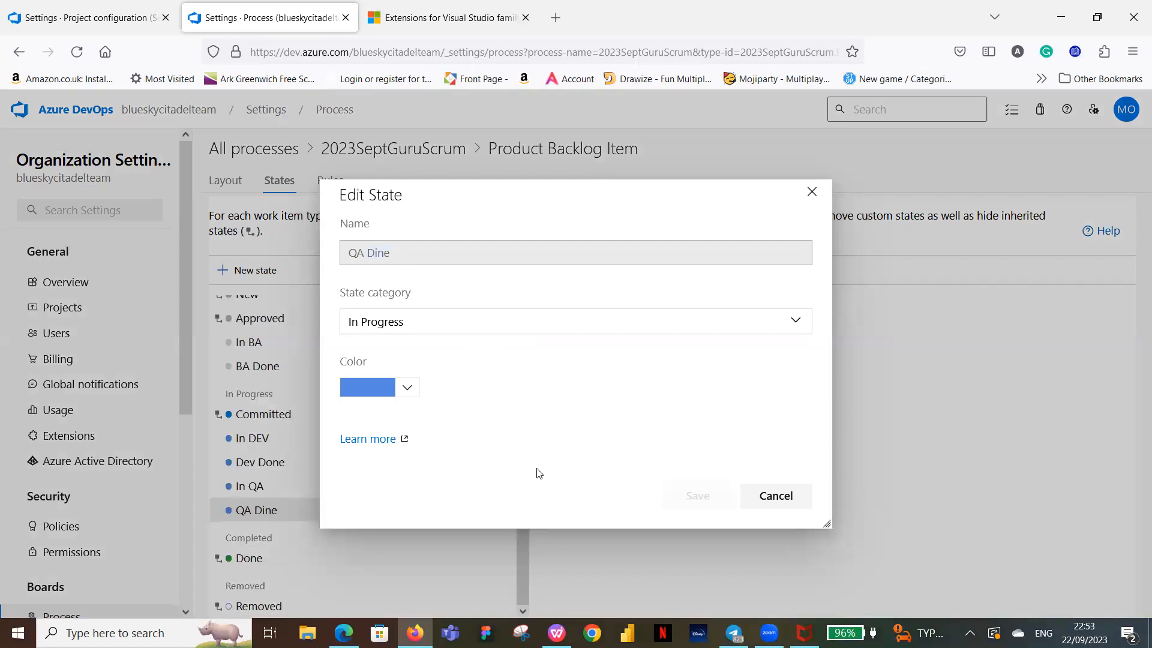
click(776, 496)
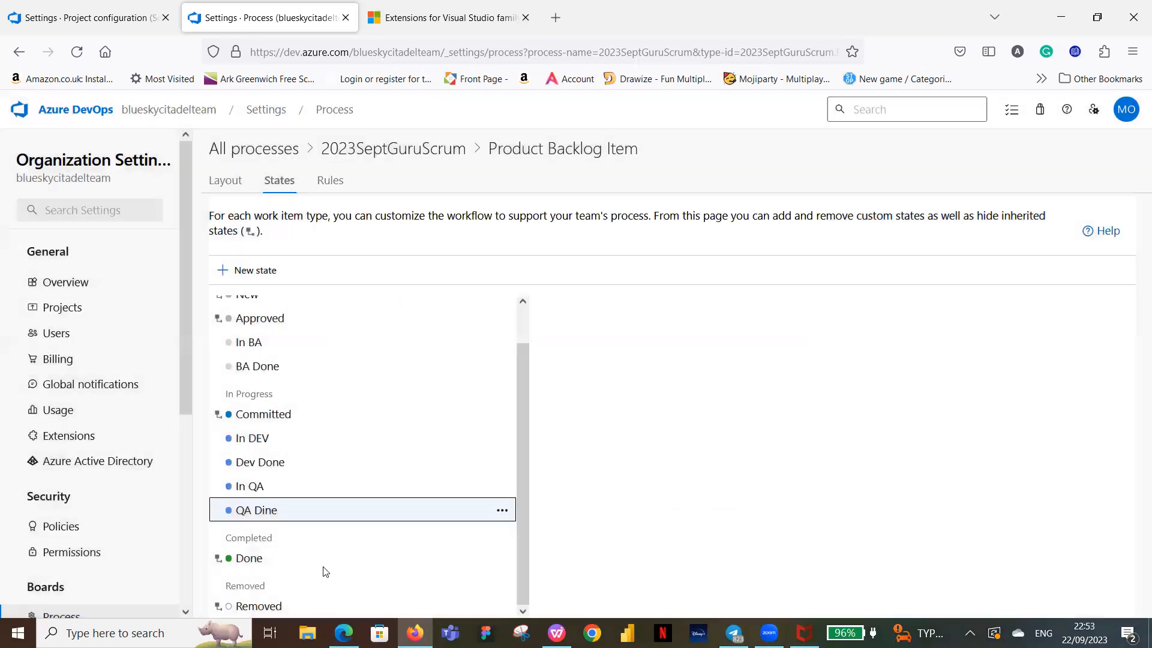
Remove the misspelled QA Dine state from the Product Backlog Item workflow.
click(502, 511)
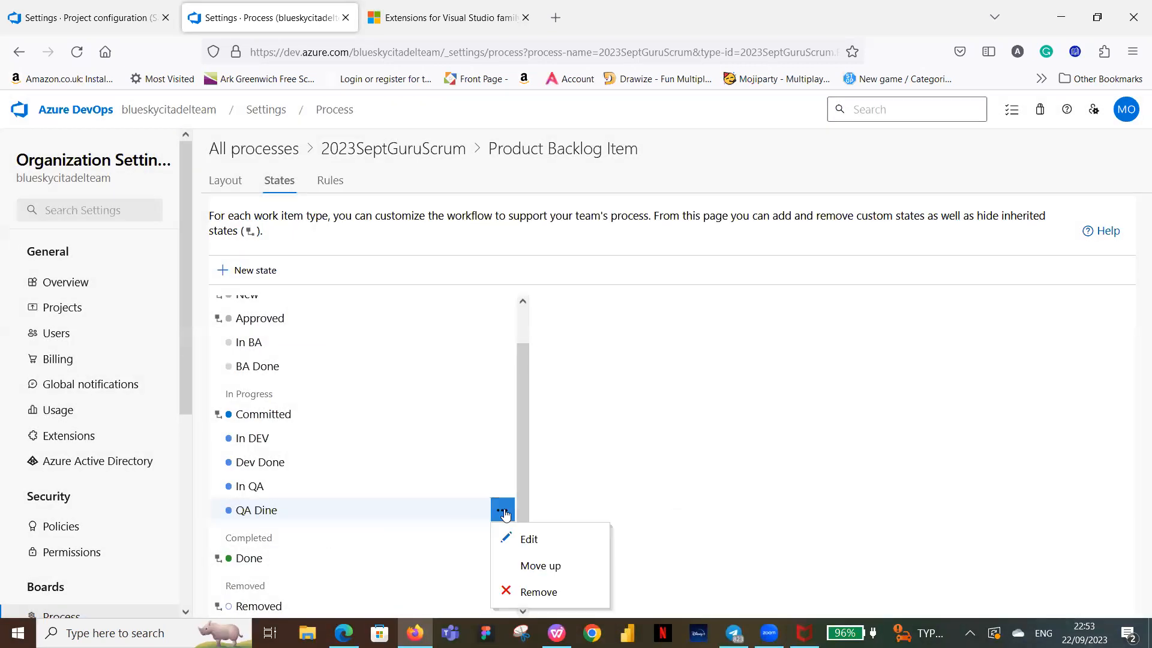
click(543, 593)
click(659, 427)
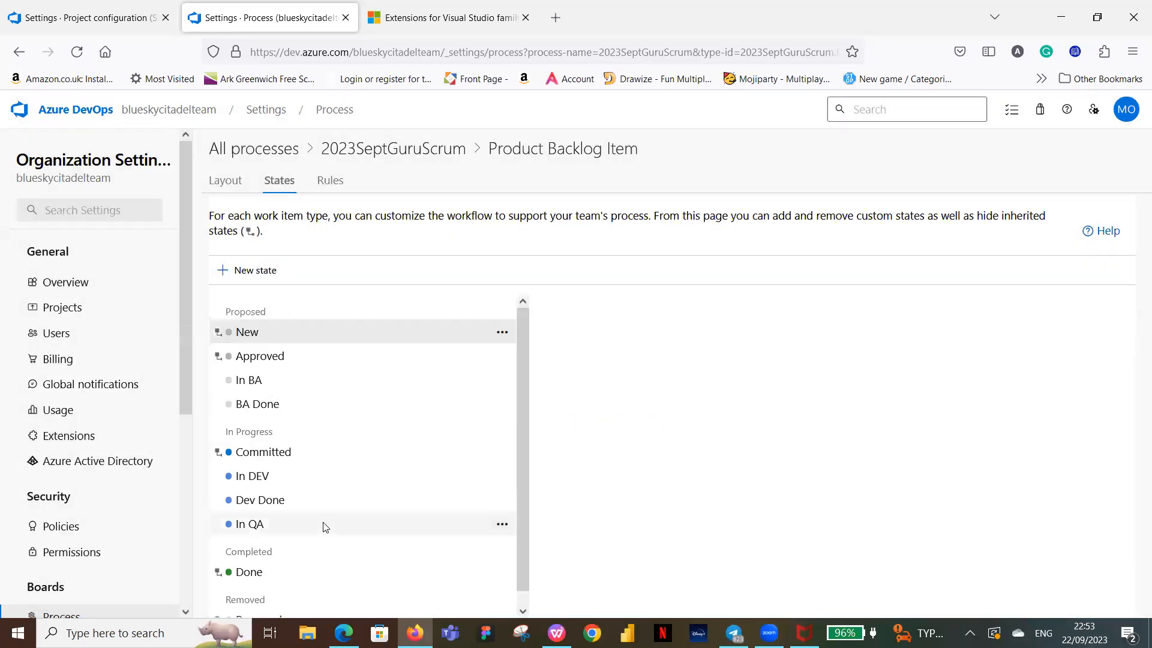
Create a Product Backlog Item state named QA Done in the In Progress category.
click(252, 271)
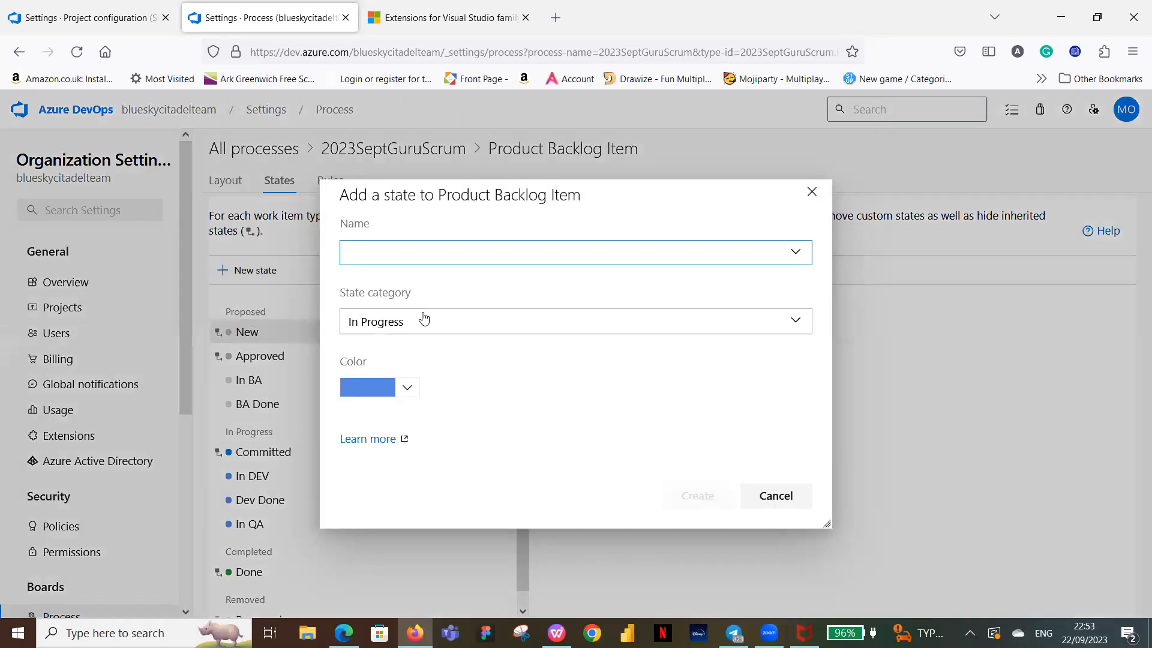
text(QA Done)
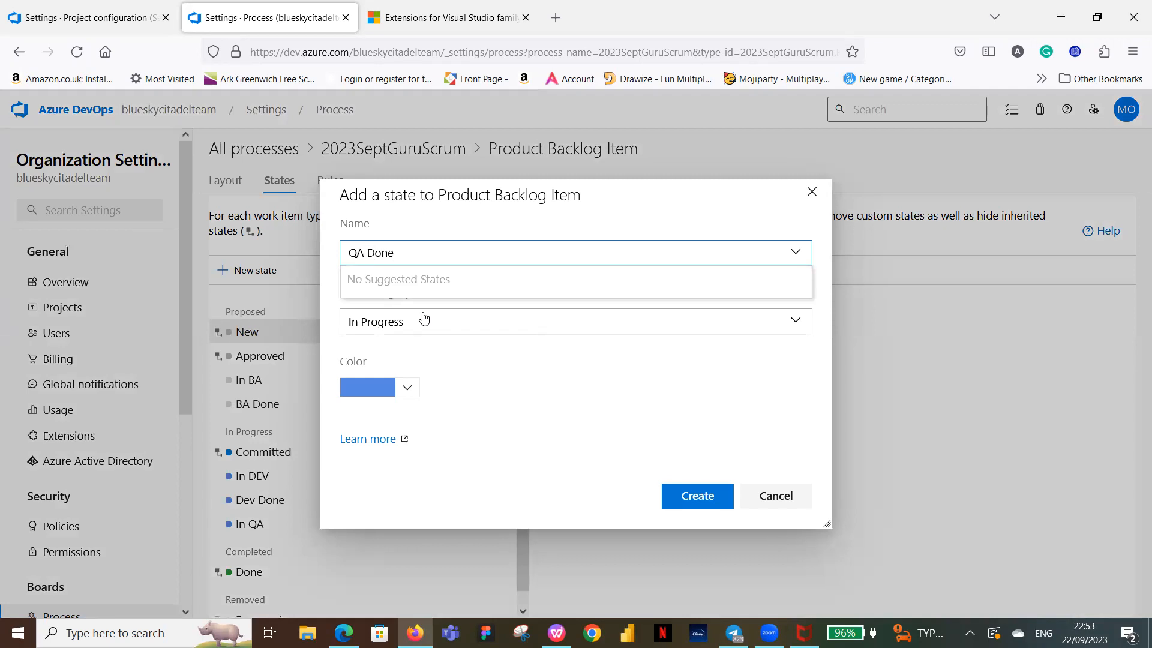
click(697, 499)
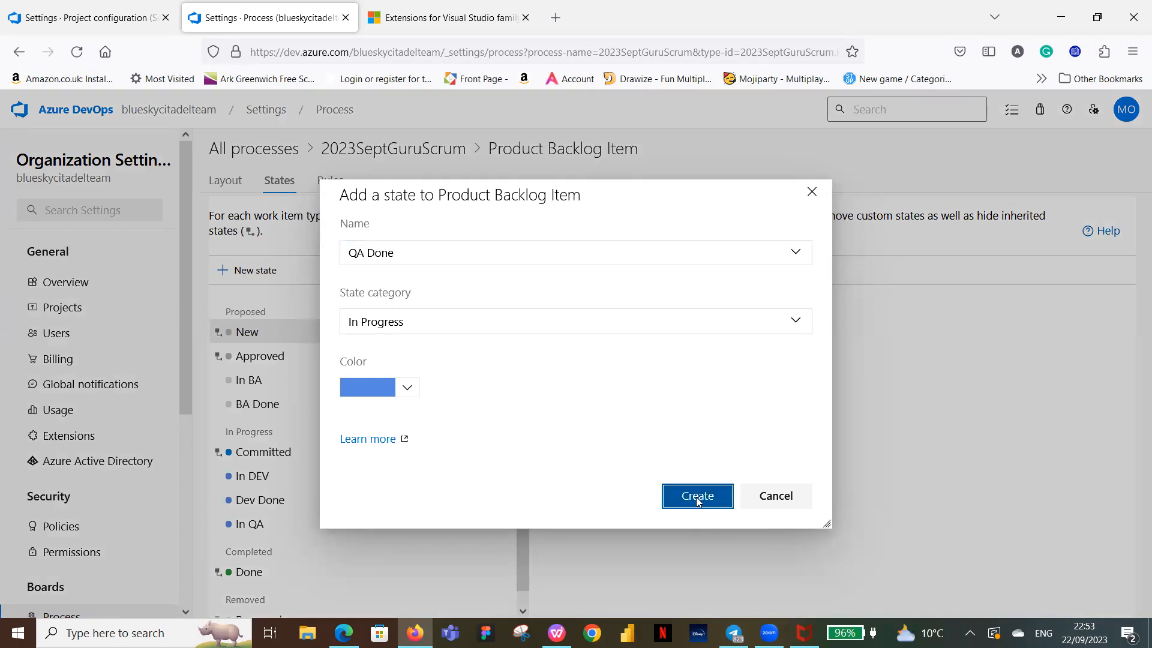
Create a Product Backlog Item state named In UAT in the In Progress category.
click(262, 273)
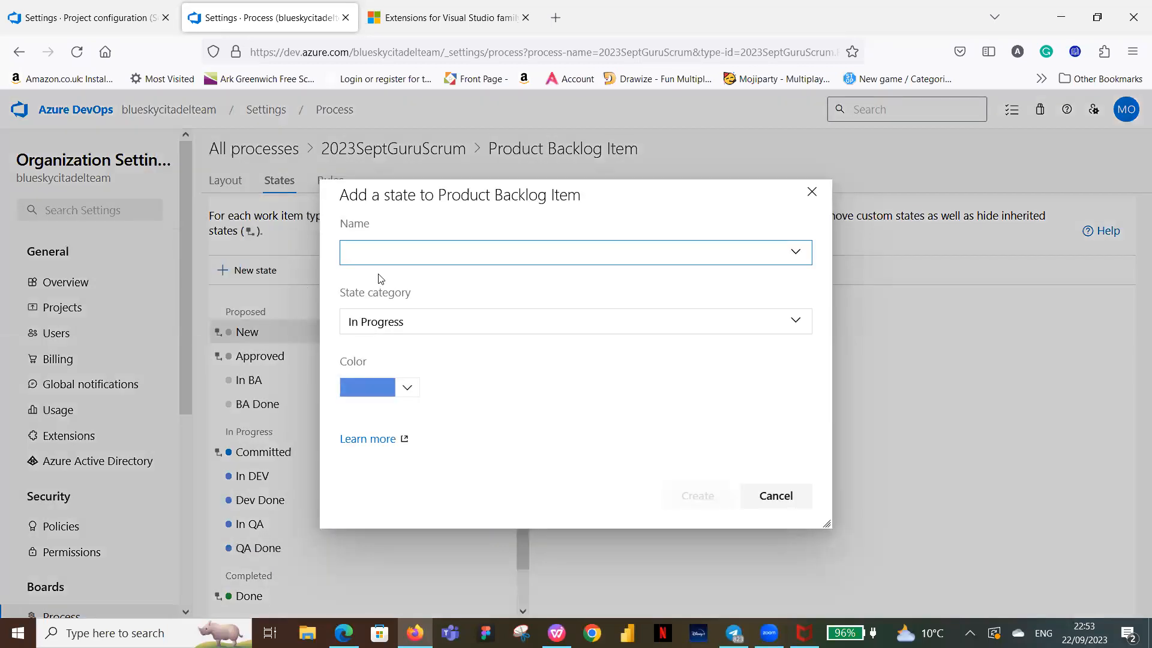
text(In UAT)
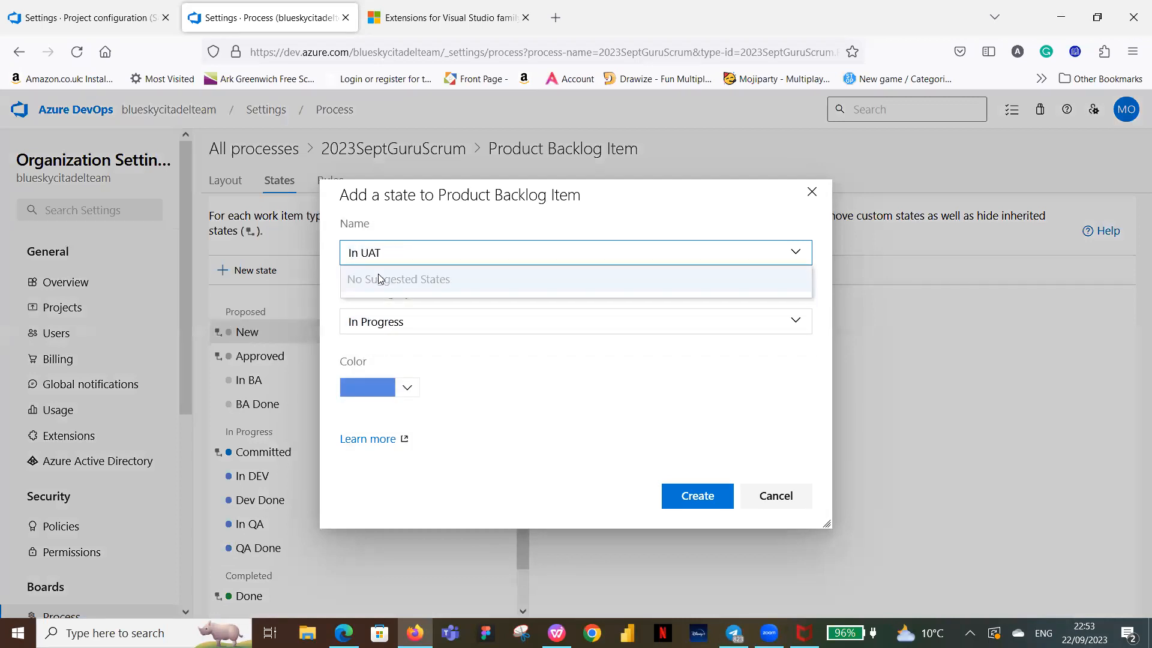
click(705, 497)
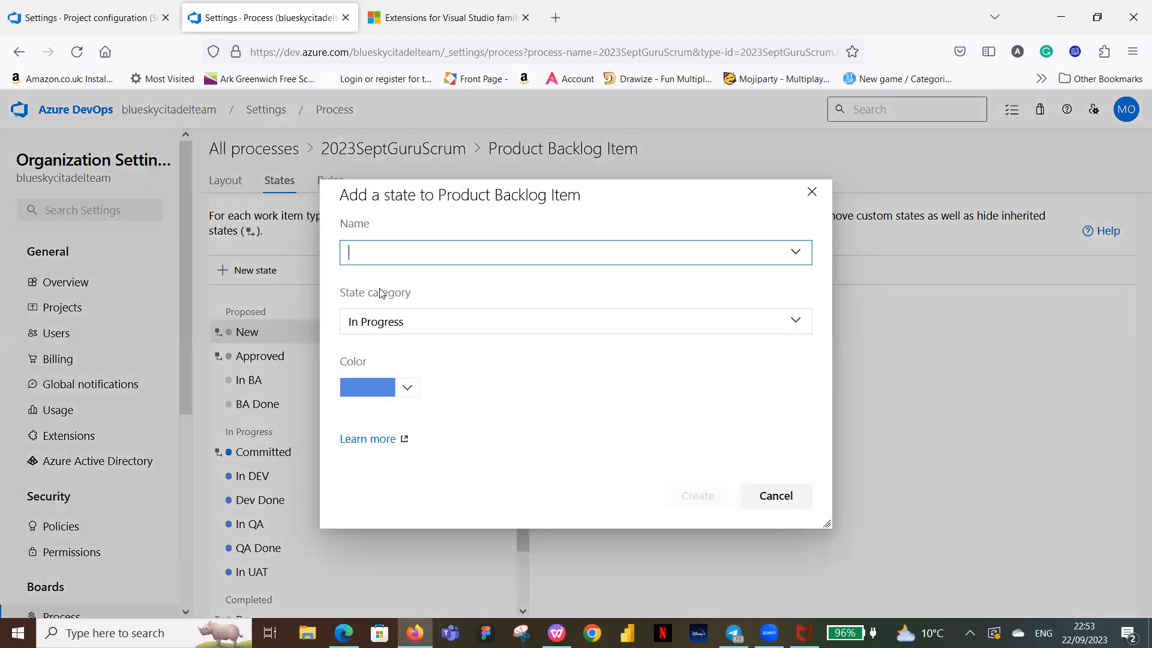
Create a Product Backlog Item state named UAT Done in the In Progress category.
text(UAT D)
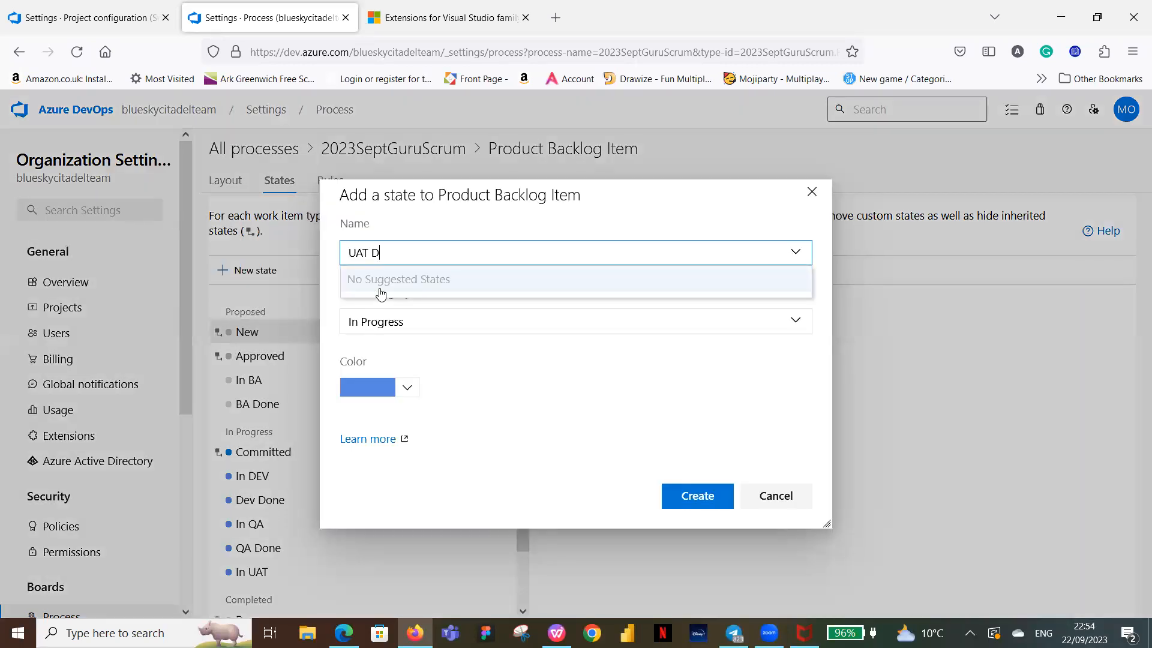
text(one)
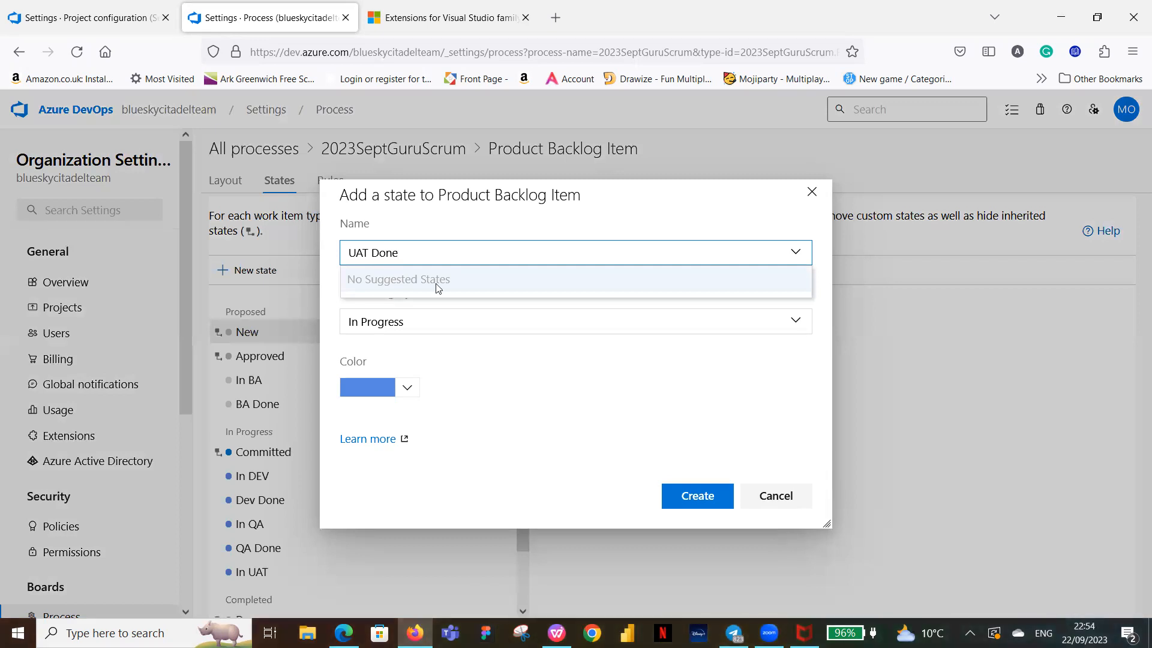
click(699, 497)
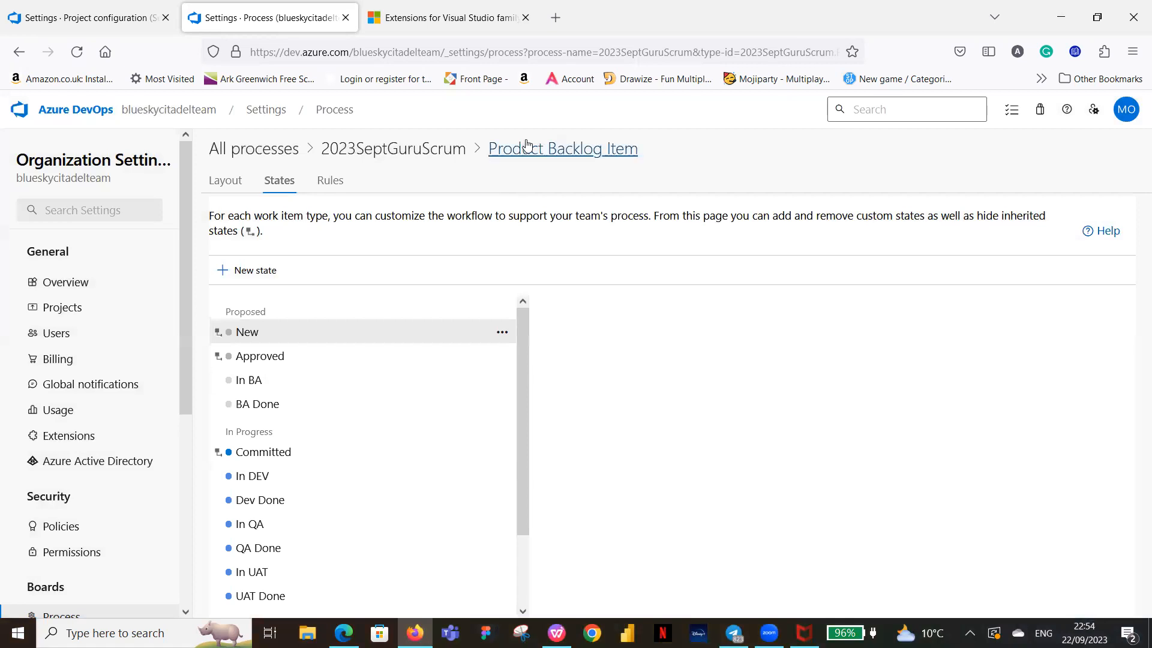
Open the workflow states of the Bug work item type in the 2023SeptGuruScrum process.
scroll(432, 412, down, 3)
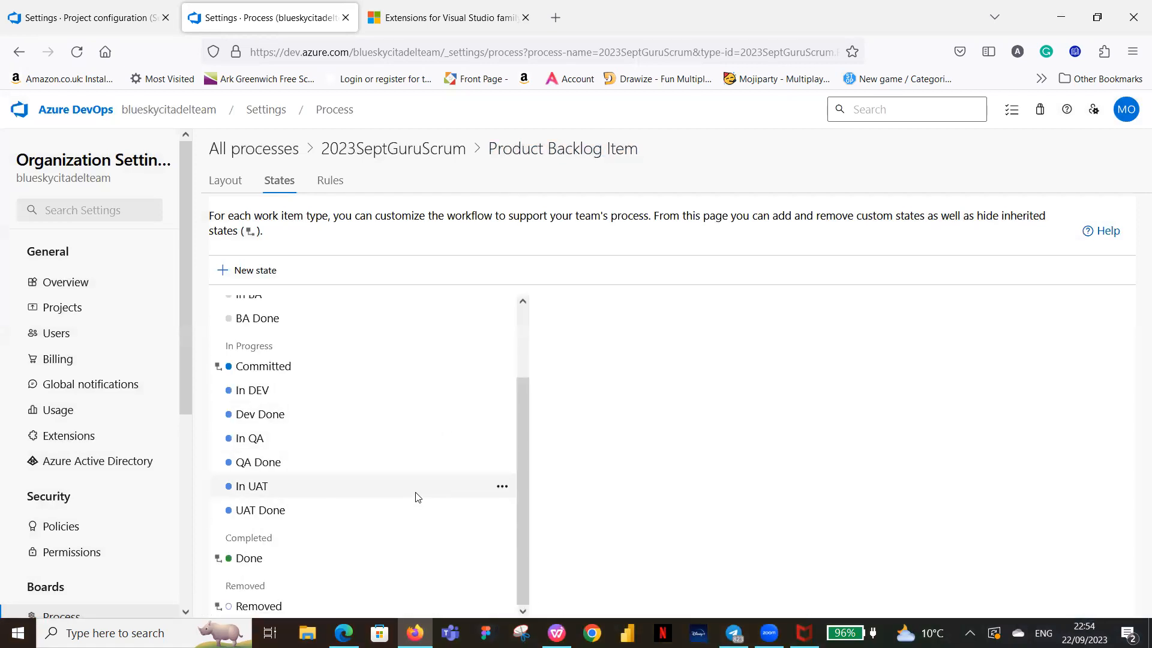
scroll(415, 494, up, 3)
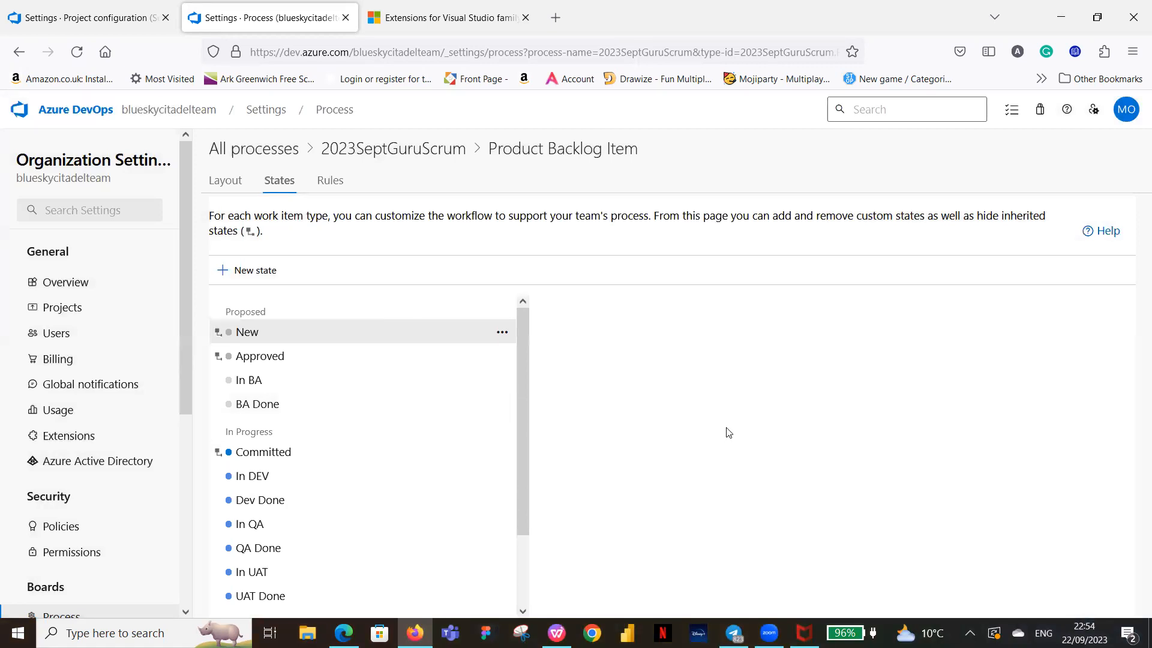
scroll(435, 393, down, 3)
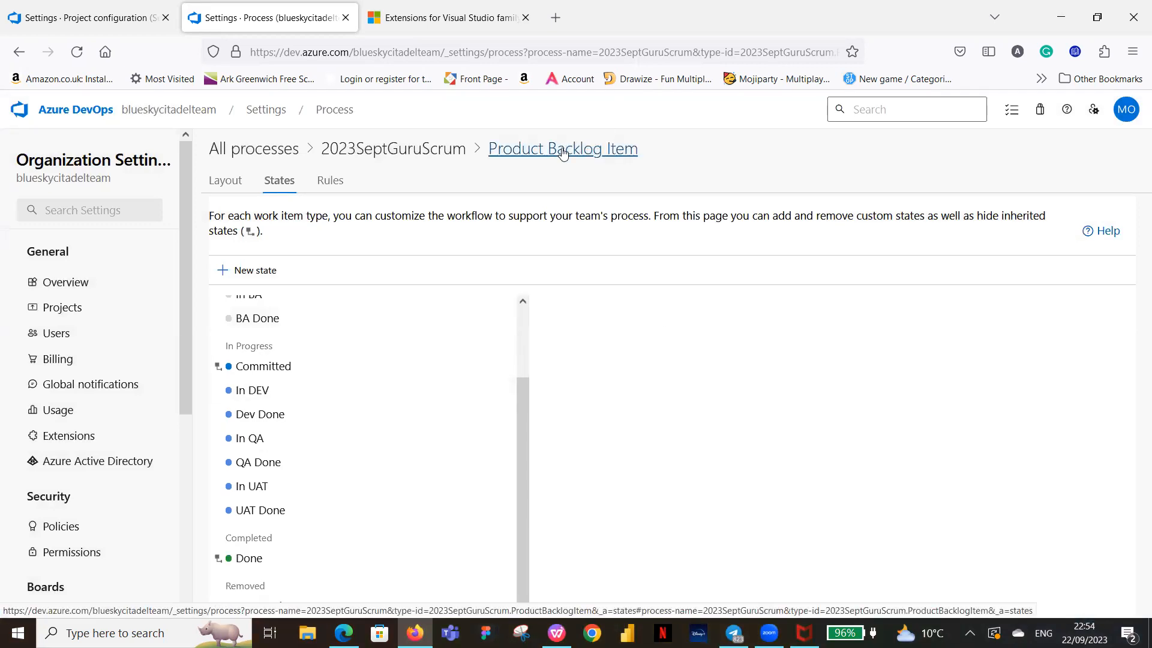
click(383, 154)
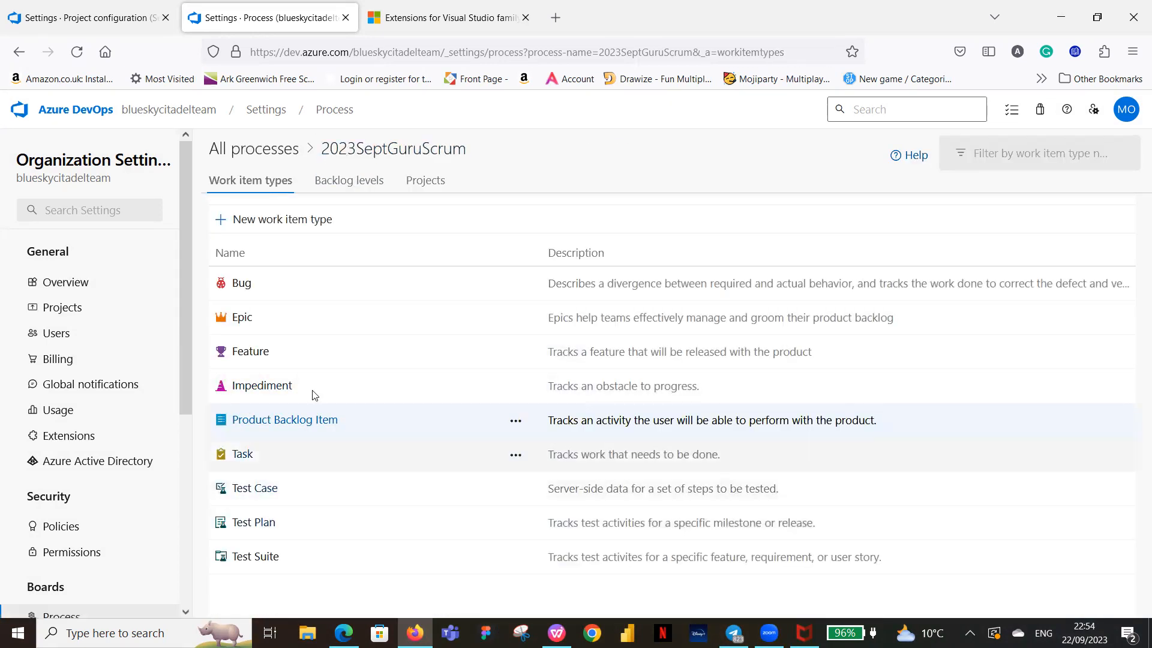
click(241, 288)
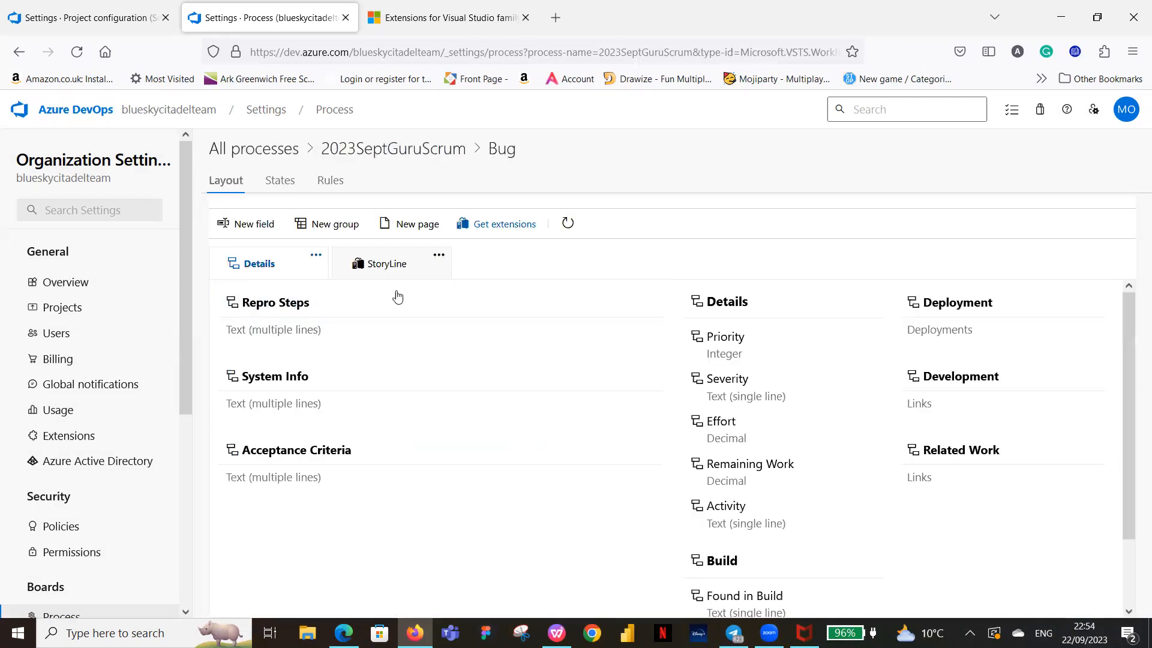
click(277, 185)
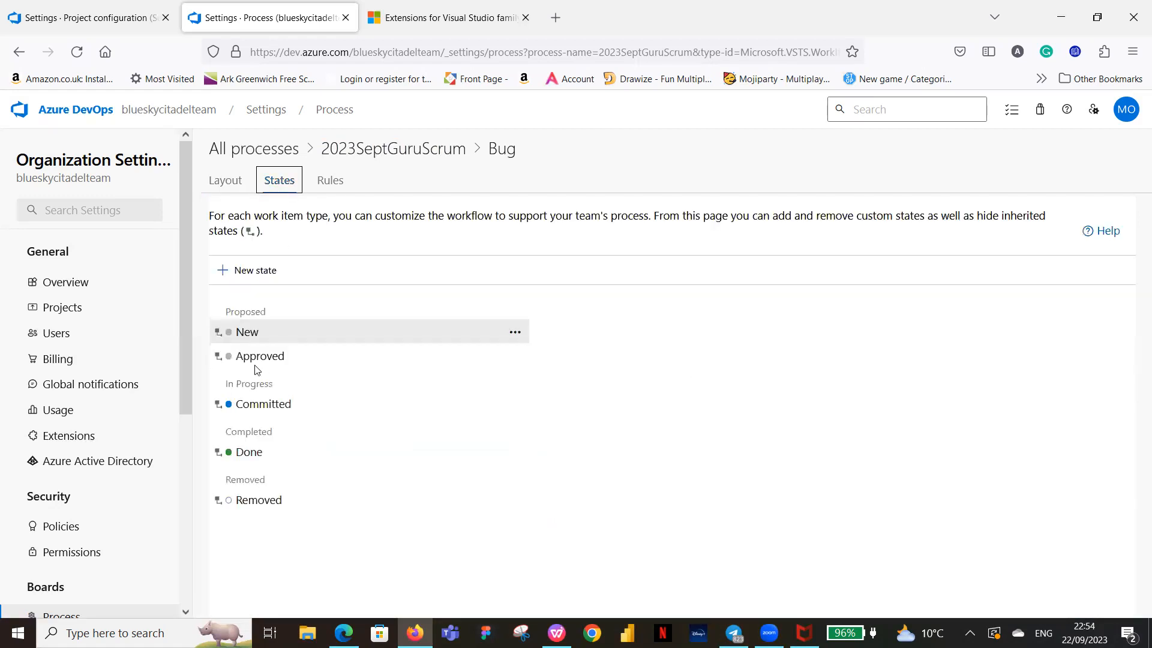
Create a Bug state named Active in the In Progress category with a dark red color.
click(259, 271)
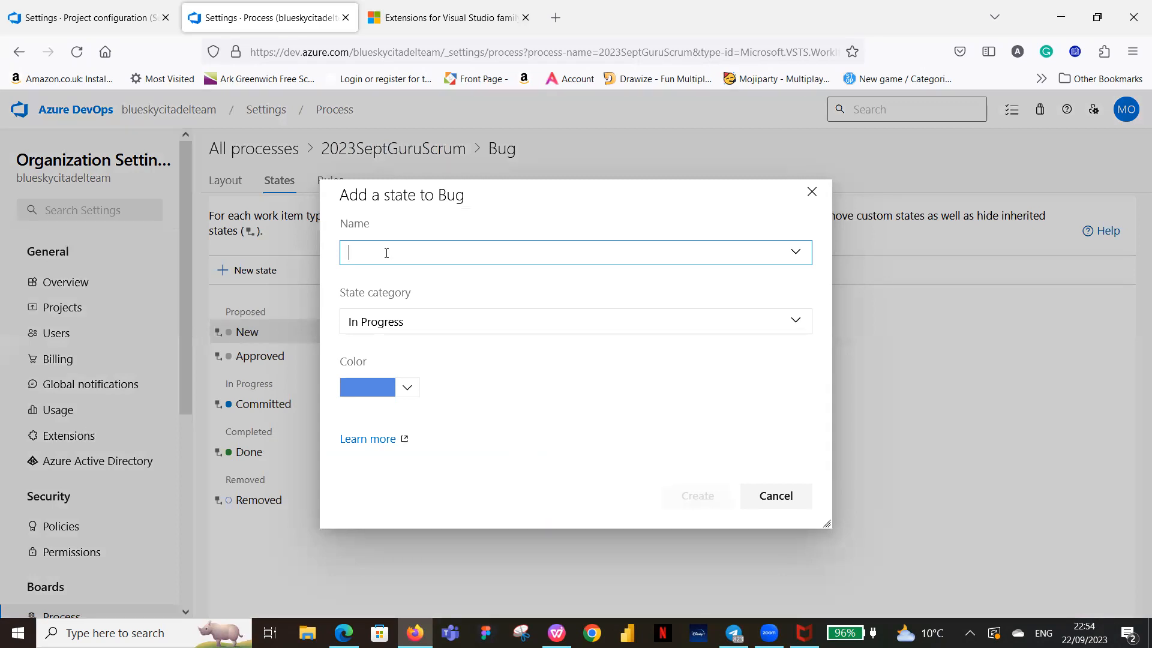
text(Active)
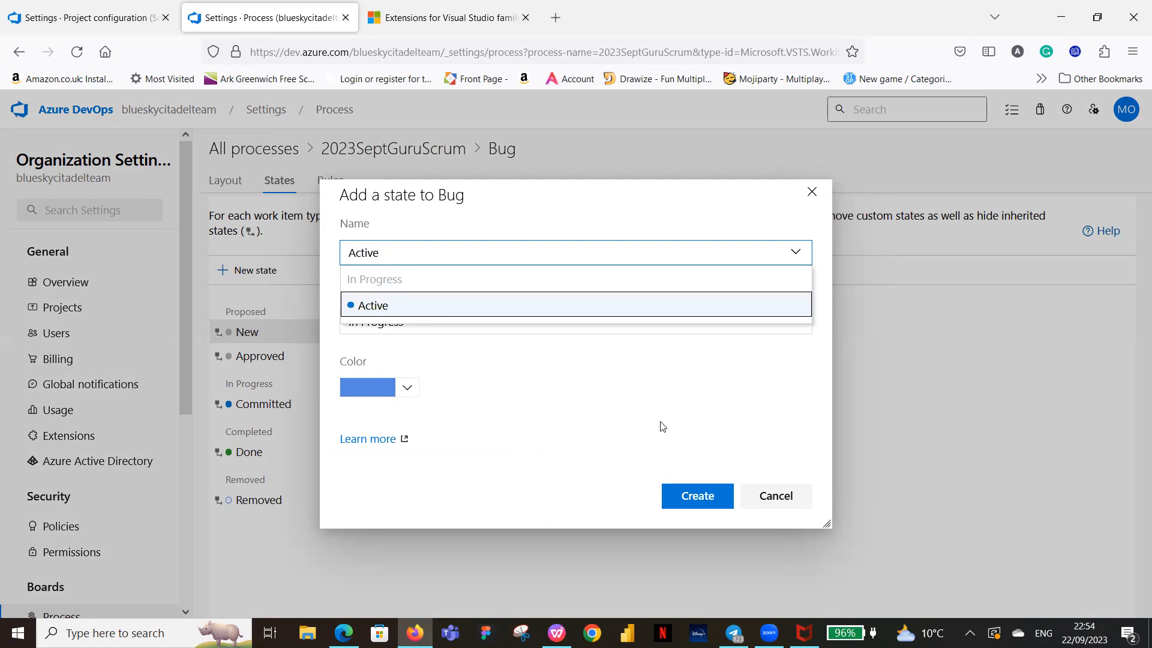
click(410, 390)
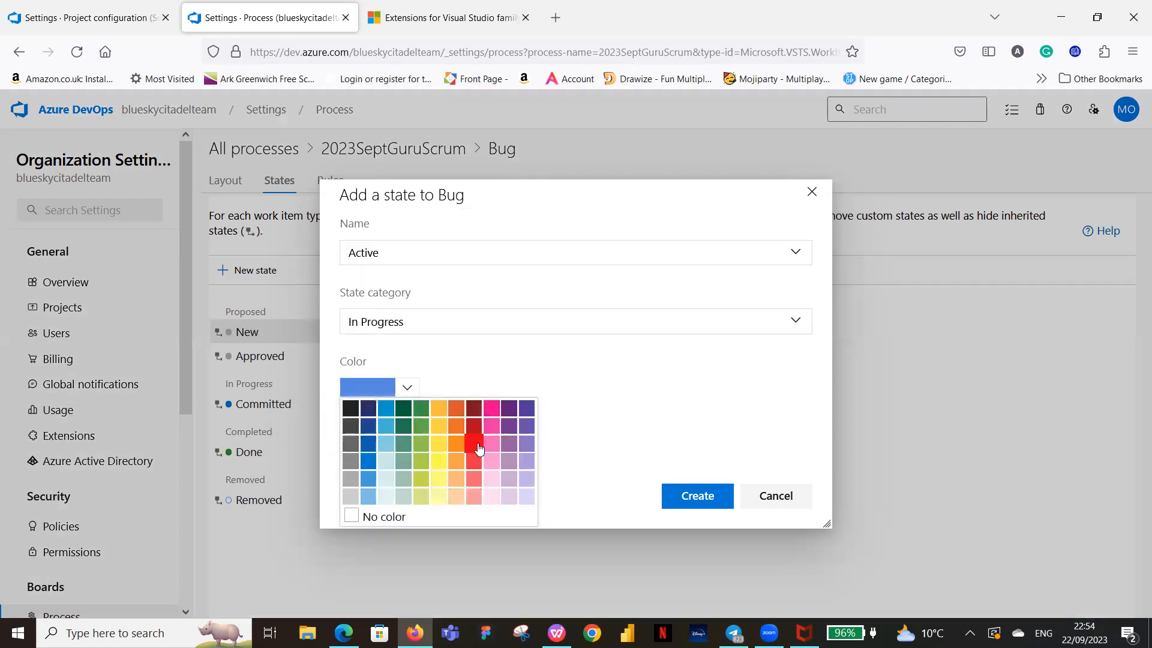
click(478, 447)
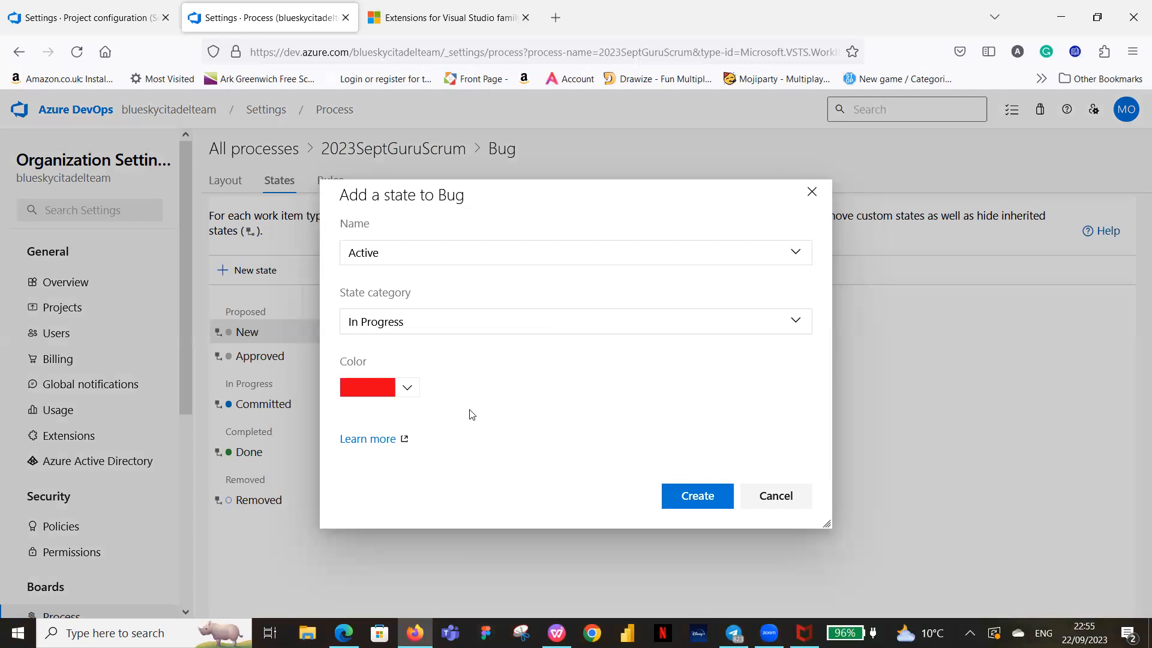
click(408, 389)
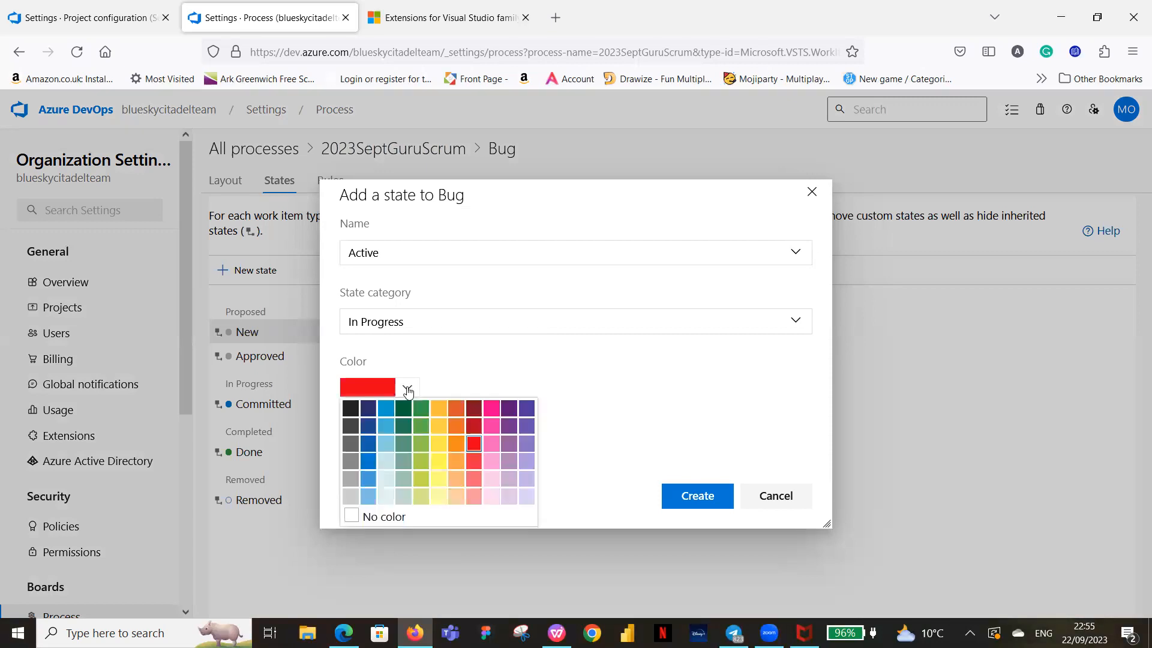
click(474, 426)
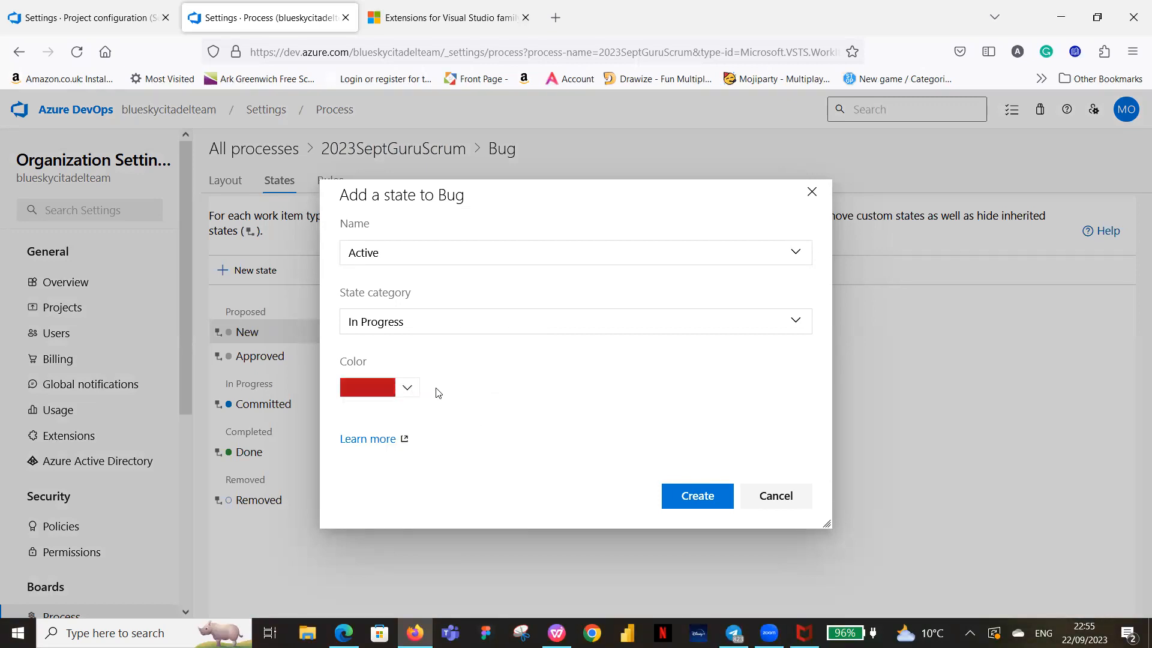
click(713, 496)
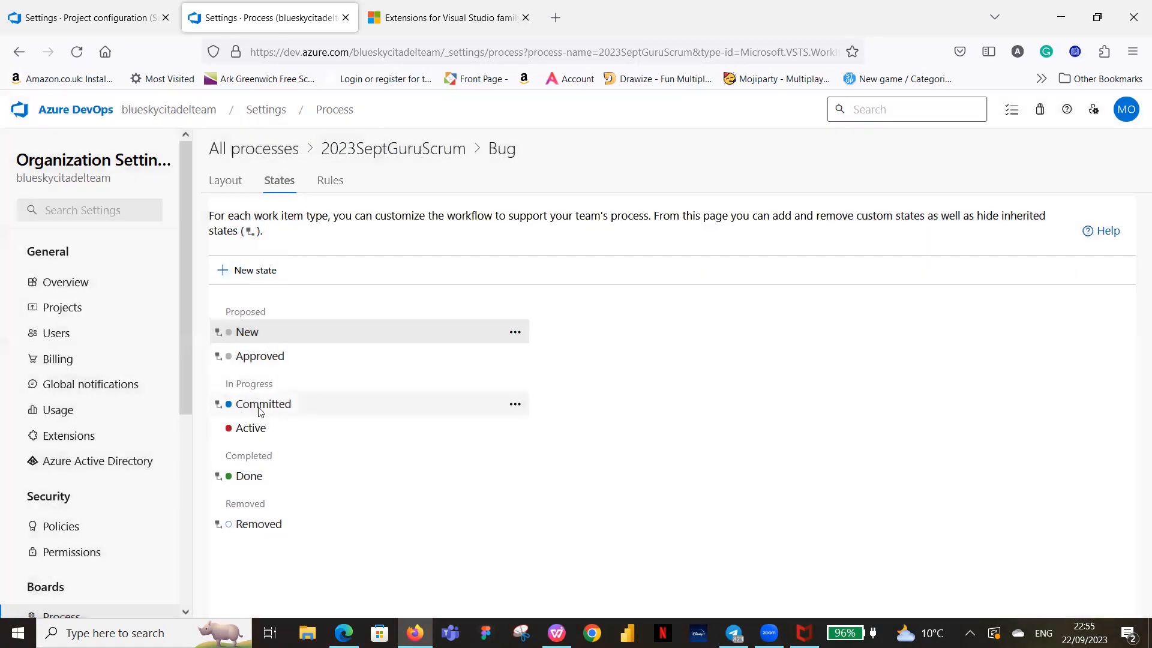
Create a Bug state named Closed in the In Progress category with a green color.
click(267, 272)
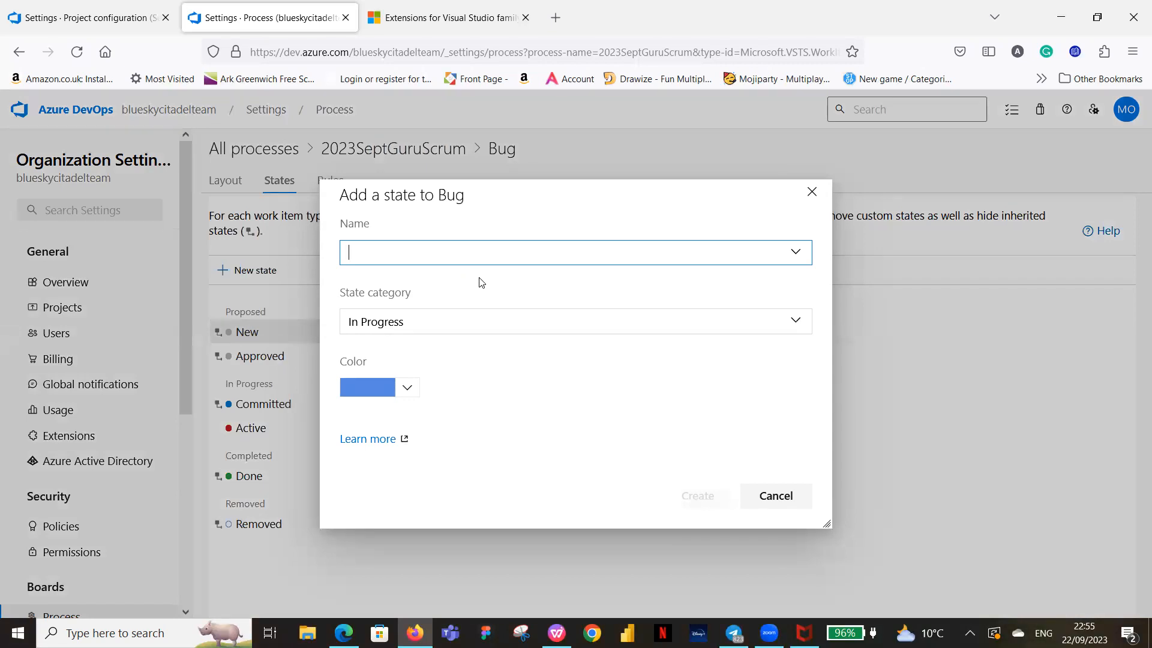
text(Closed)
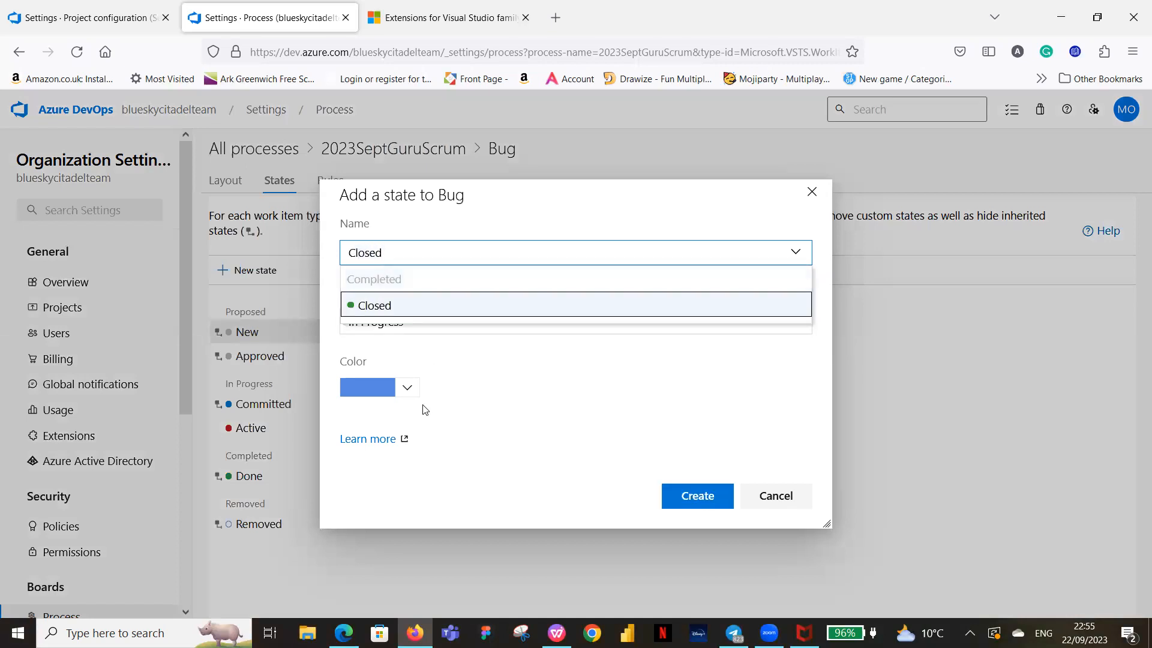
click(407, 389)
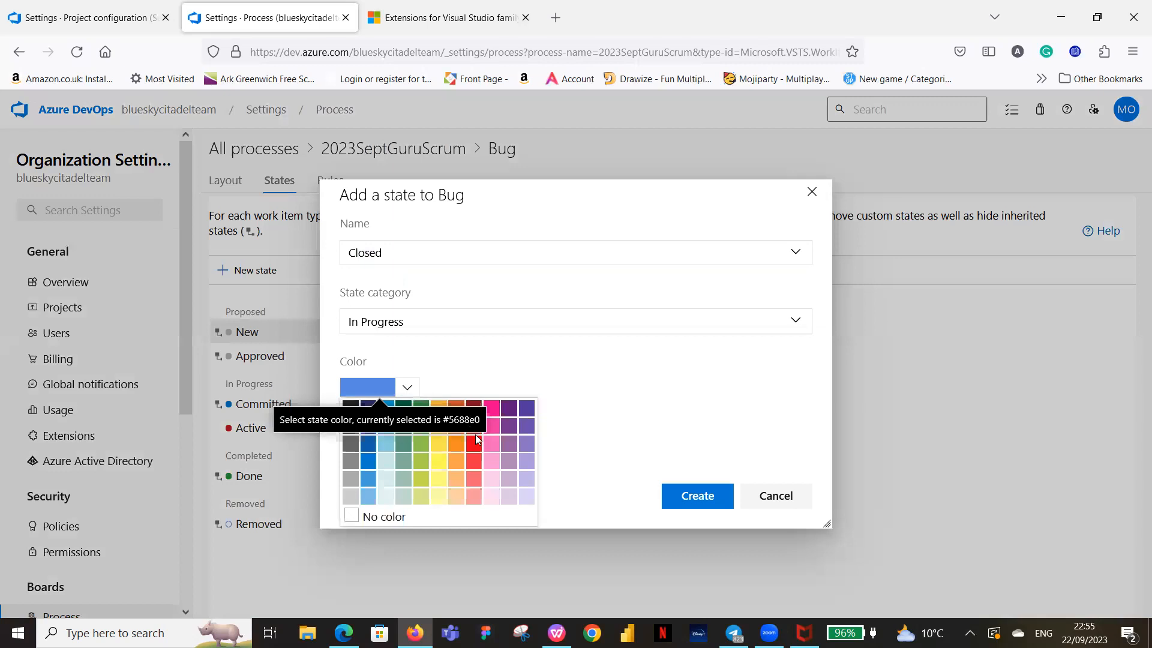
click(421, 429)
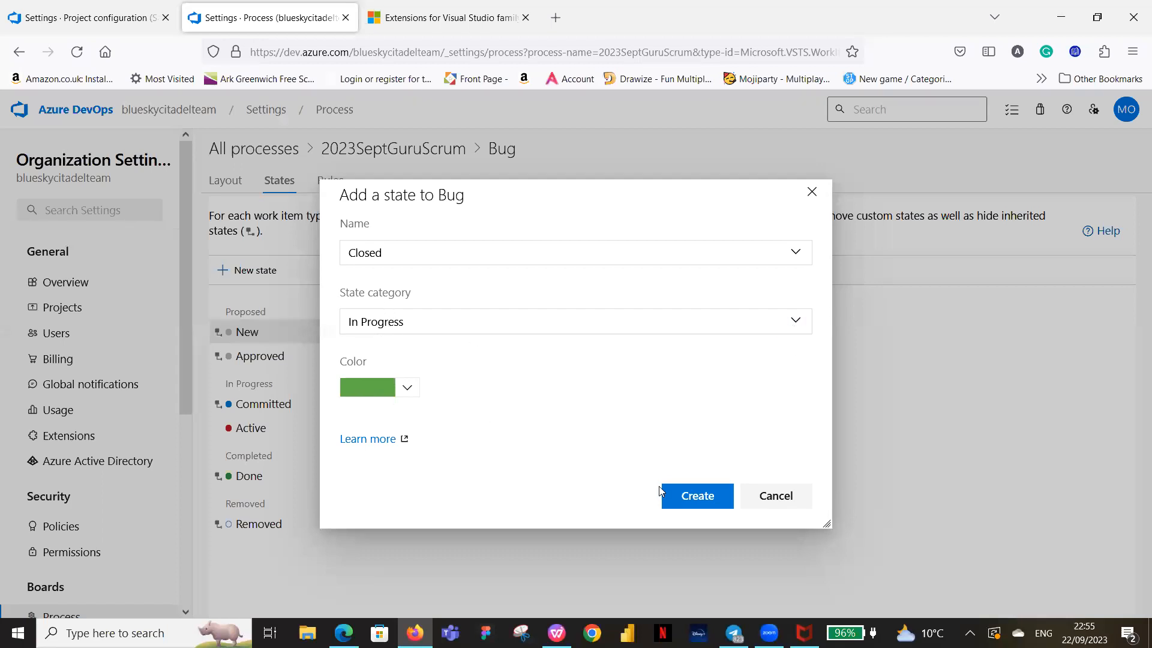
click(709, 499)
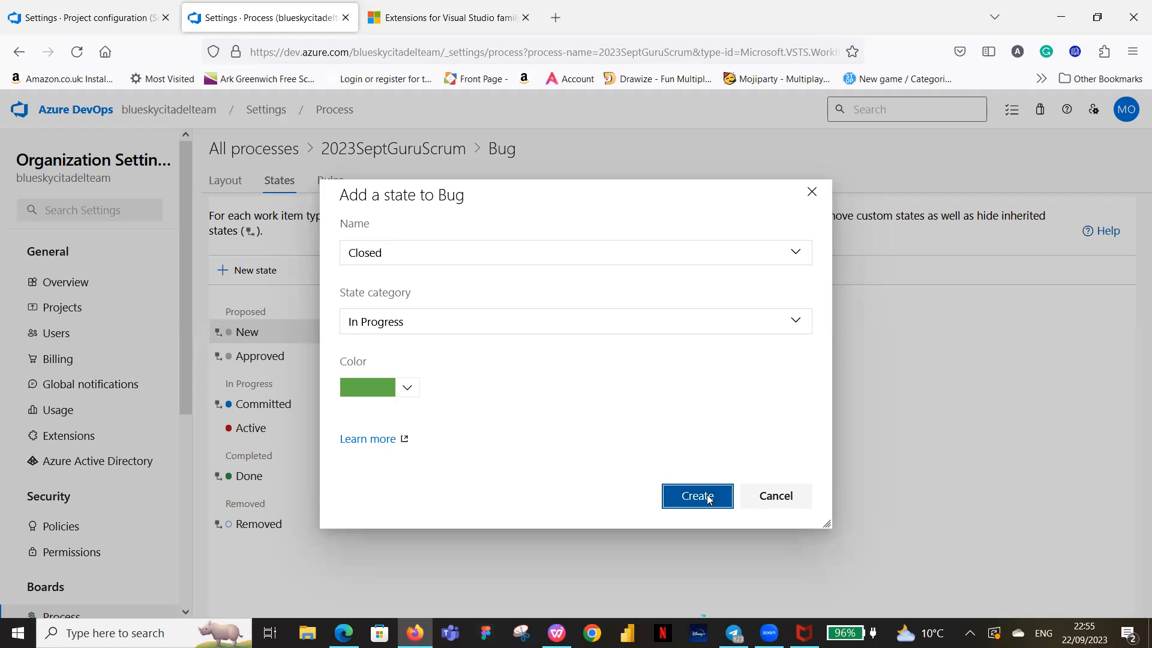
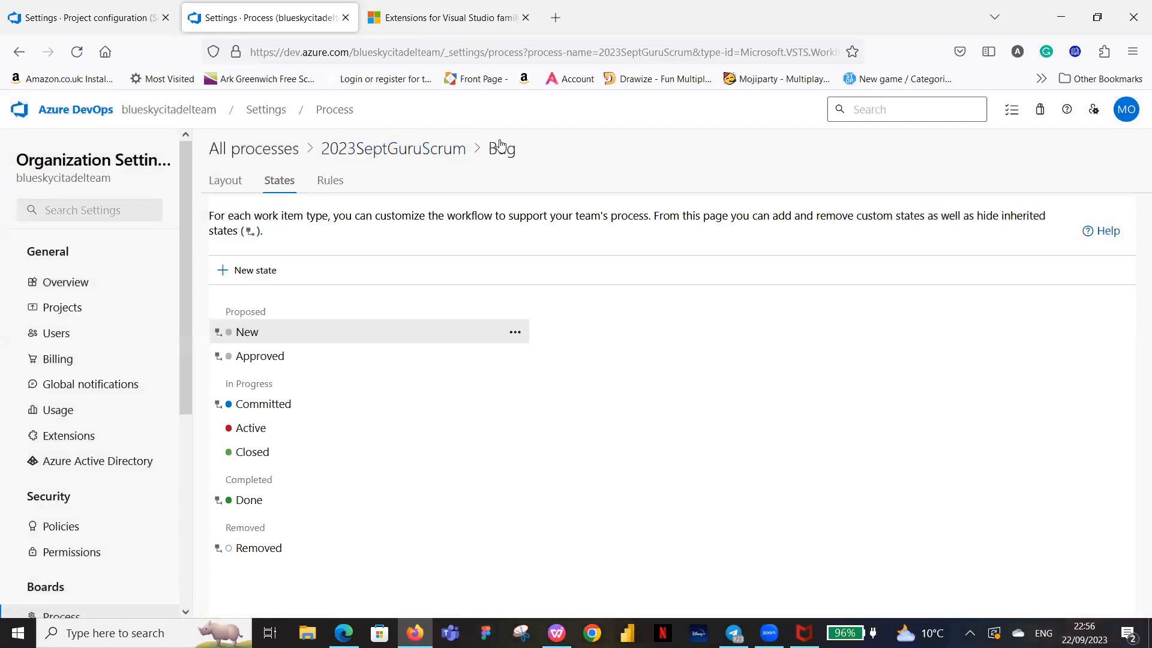
Open the backlog items board of the September Gurus Team project that uses the 2023SeptGuruScrum process.
click(402, 151)
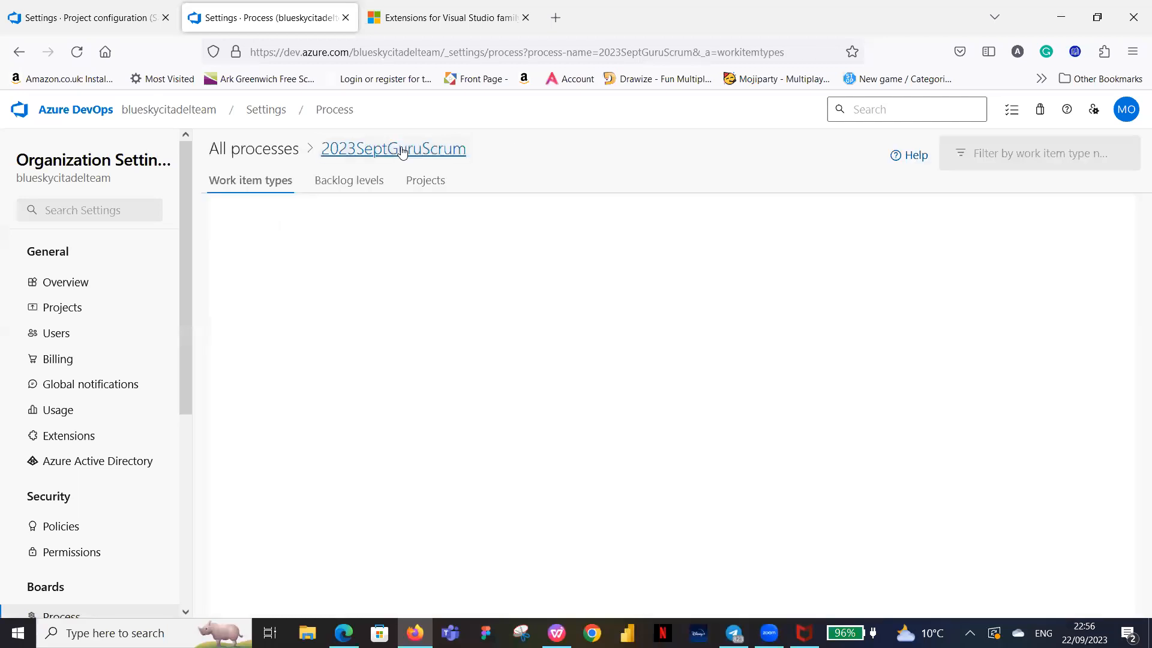
click(426, 182)
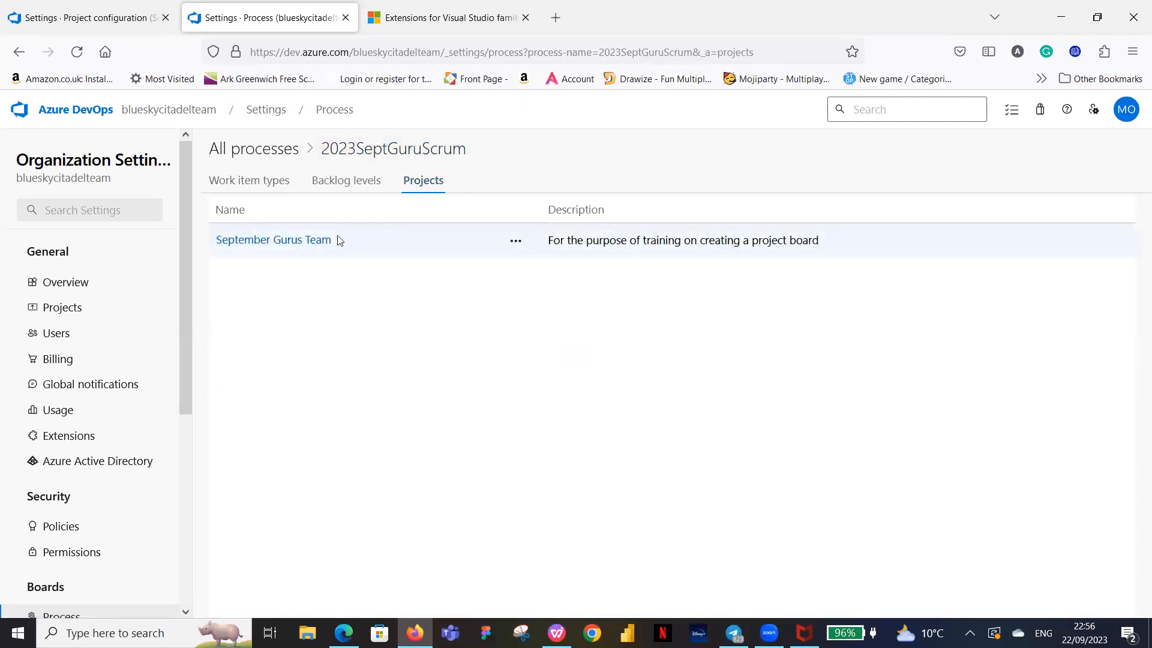
click(282, 241)
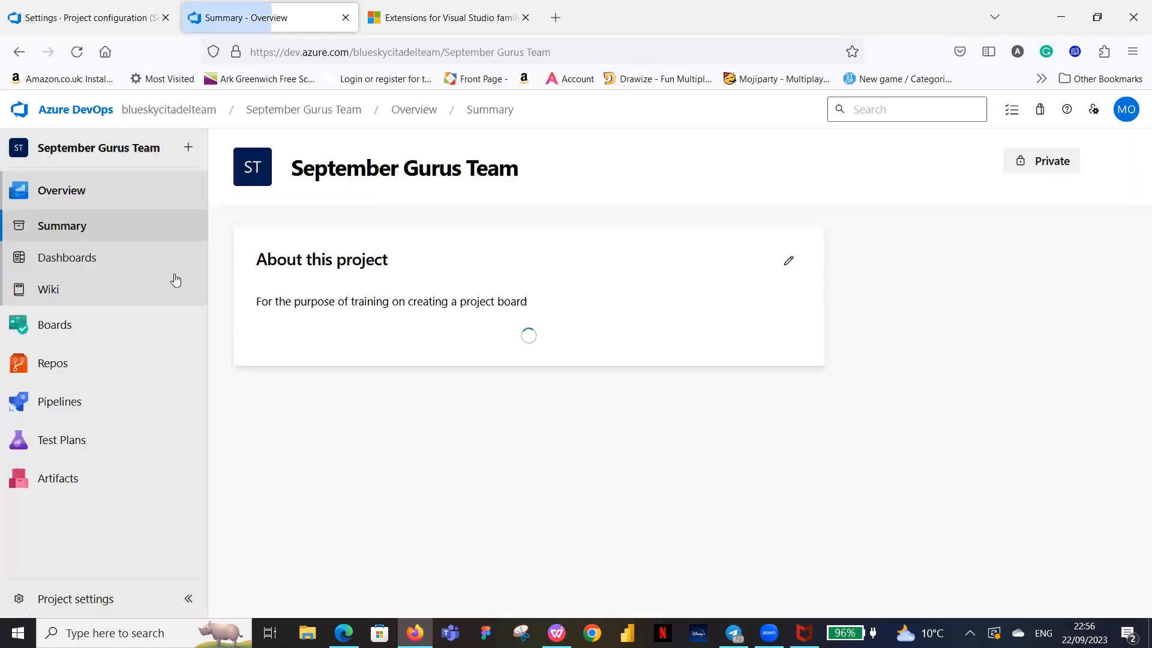
click(45, 332)
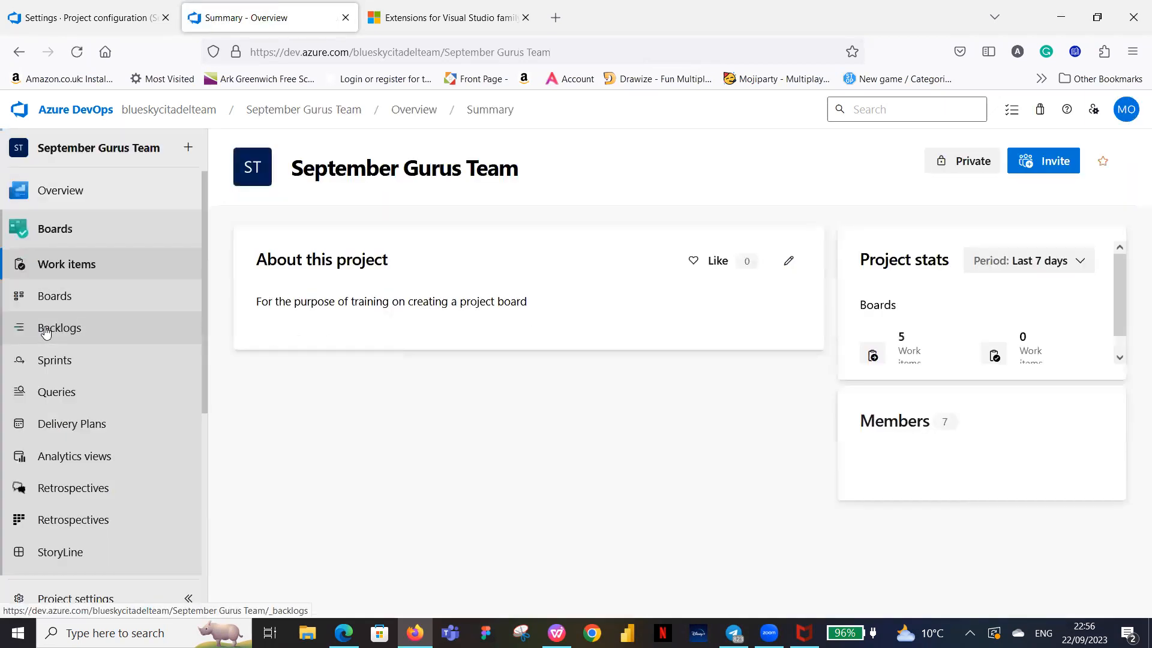
click(67, 301)
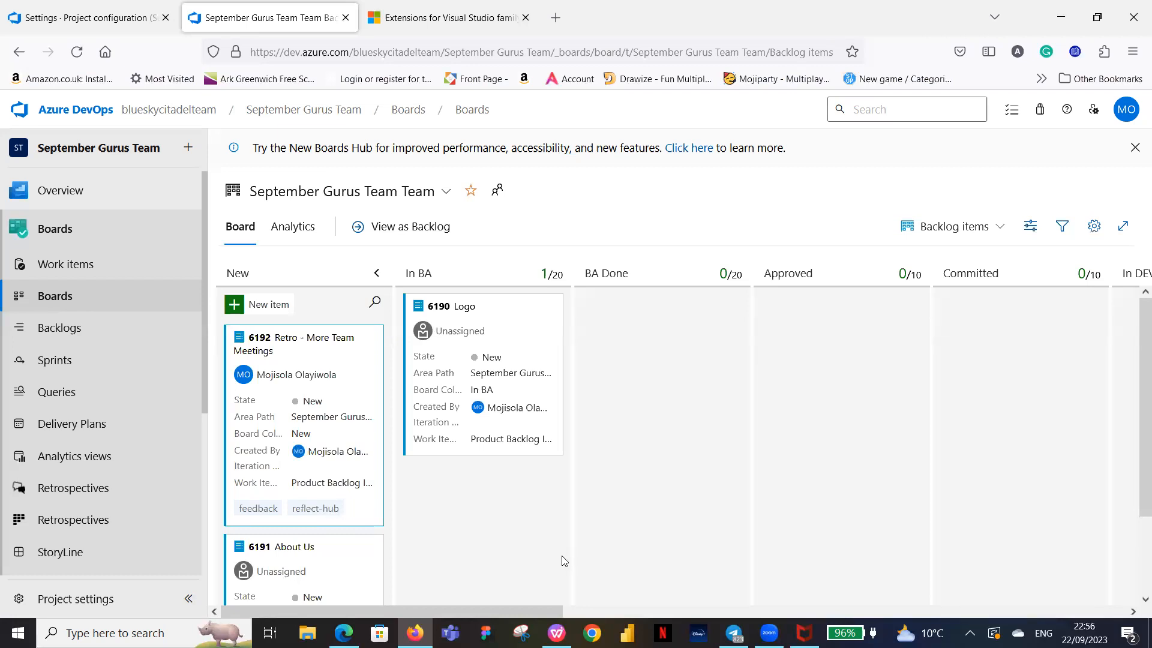
scroll(634, 483, down, 2)
scroll(538, 543, up, 1)
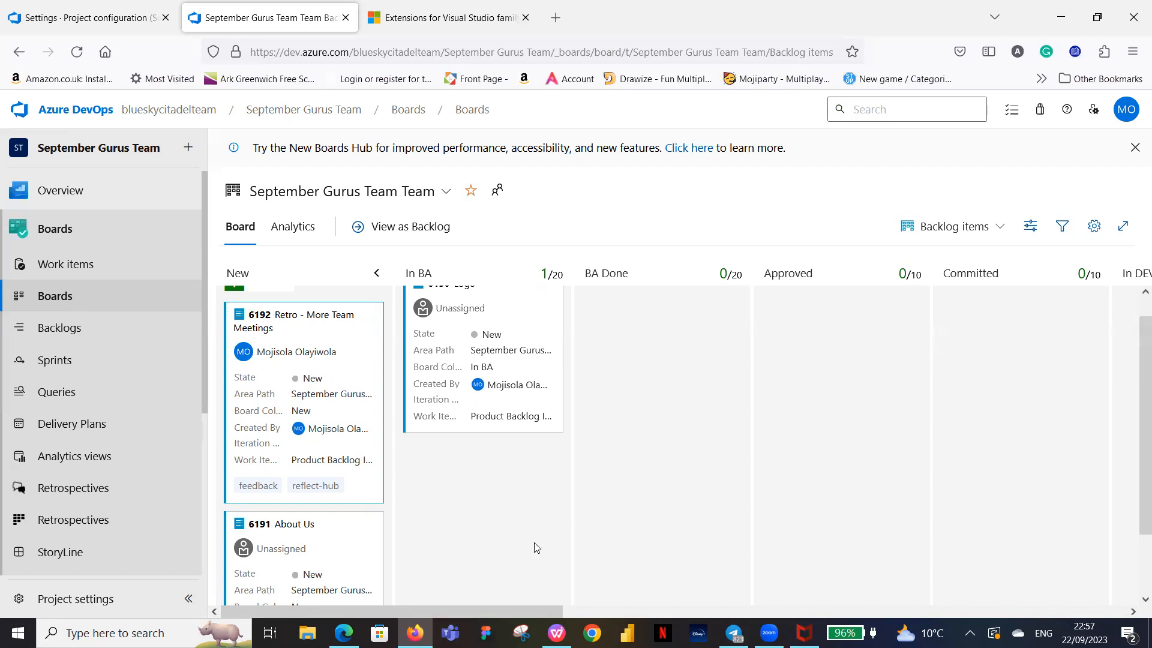
scroll(488, 510, up, 1)
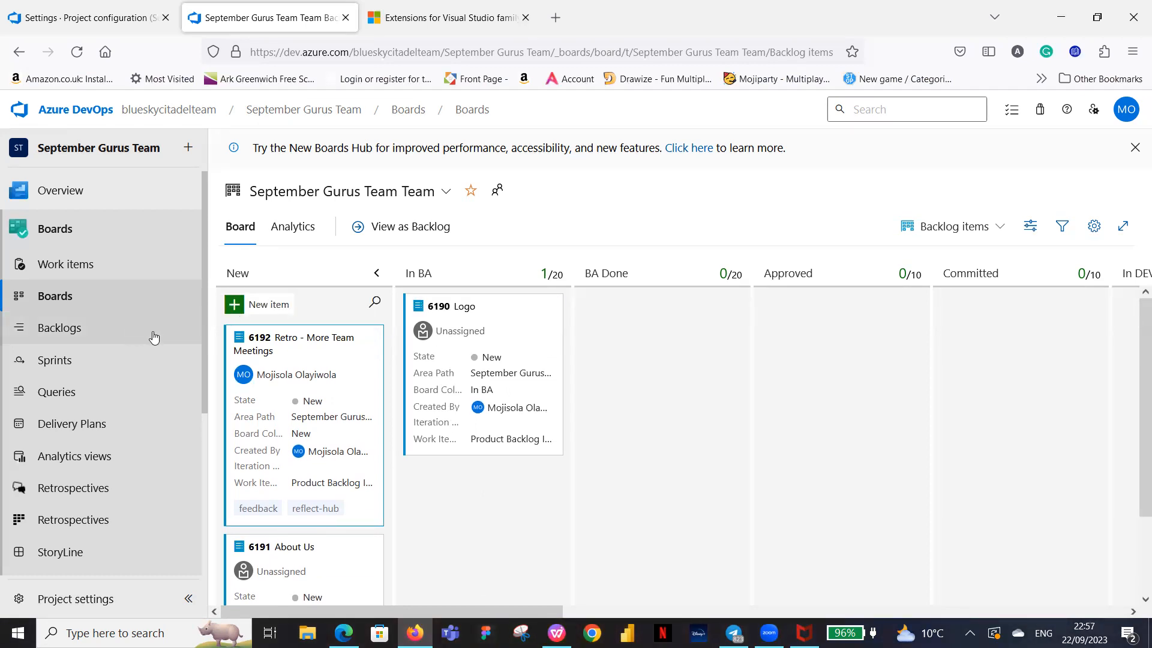
In the board's column settings, map the In BA column's Product Backlog Item state to In BA.
click(1095, 229)
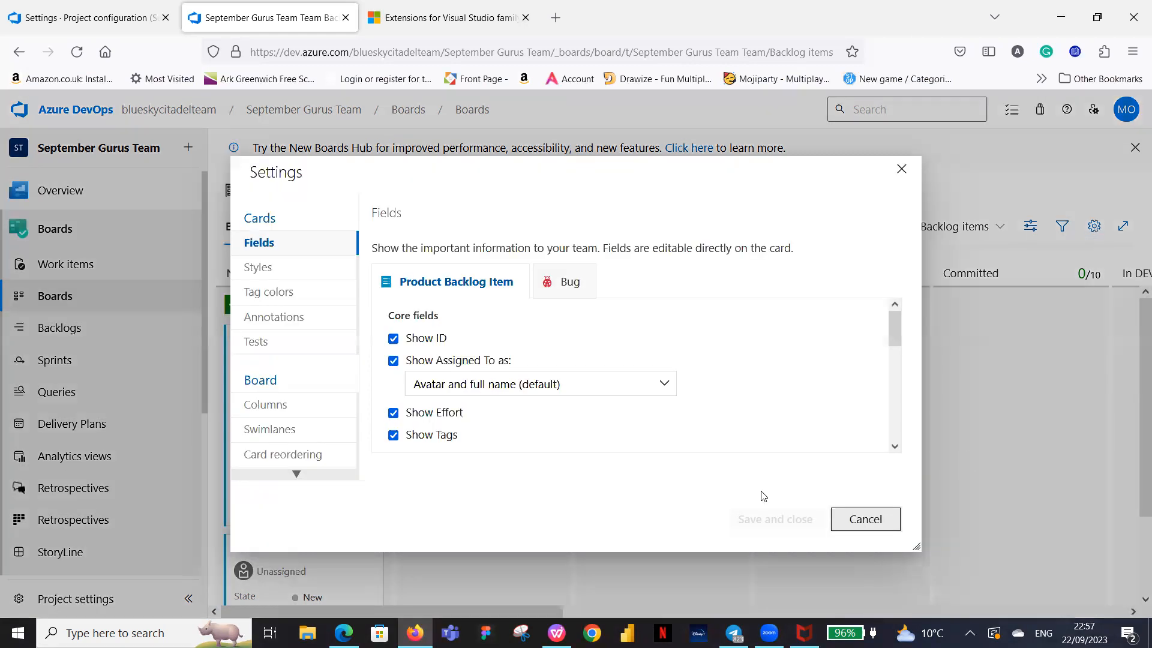
click(259, 403)
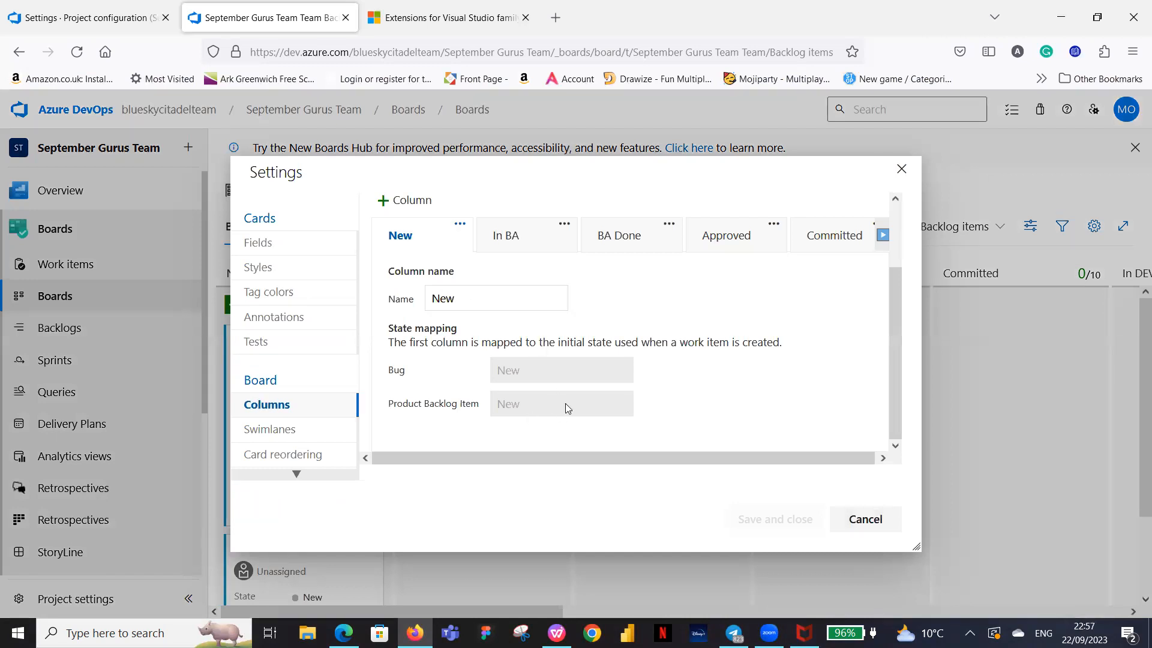
click(537, 239)
scroll(556, 346, down, 5)
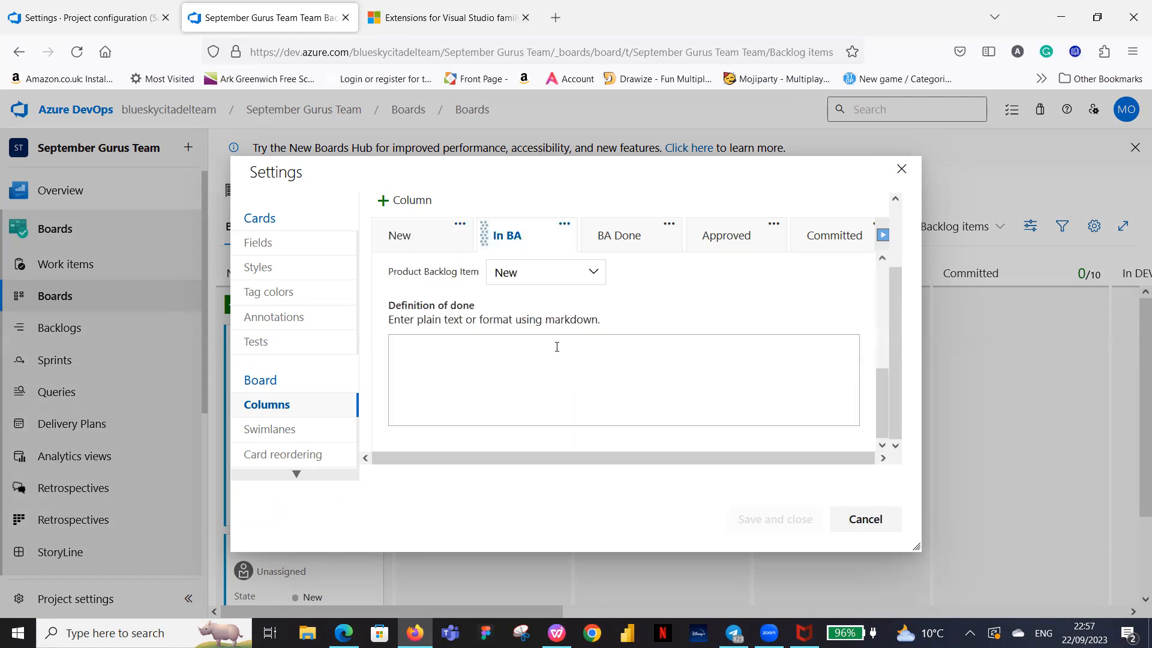
scroll(468, 327, up, 3)
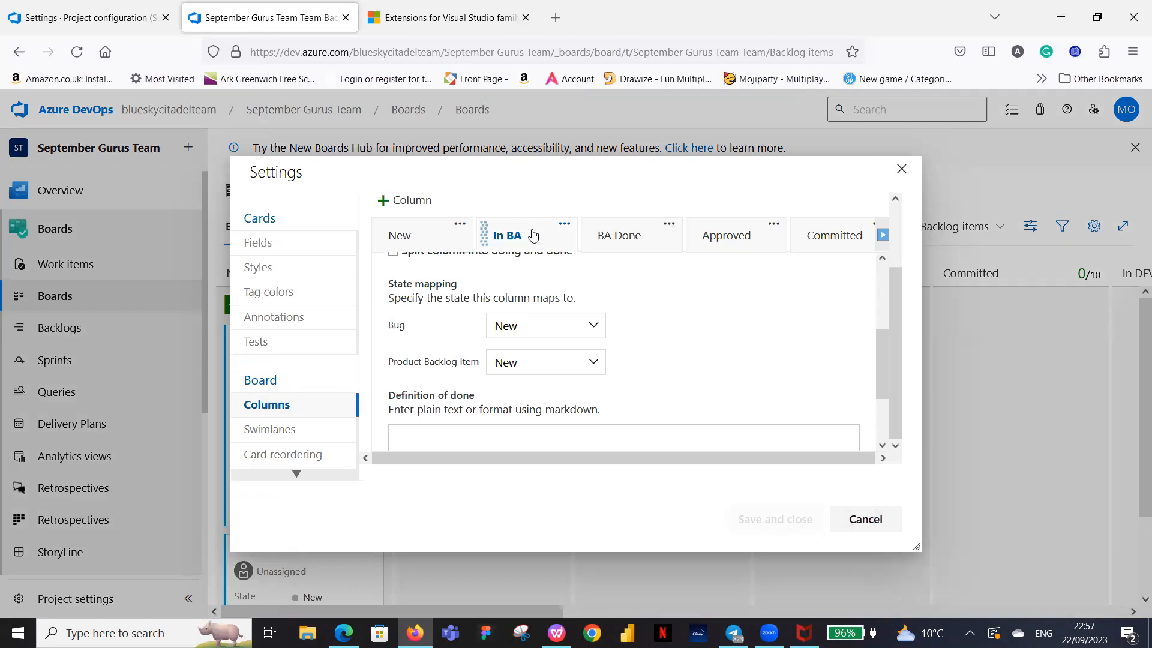
click(594, 362)
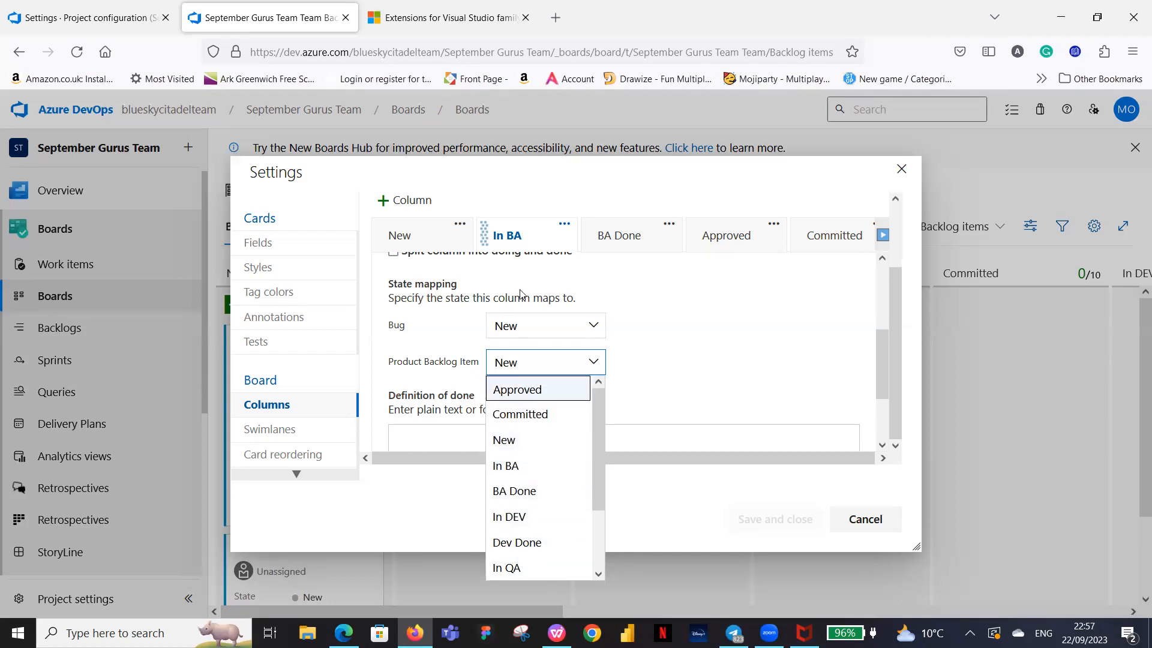
click(528, 465)
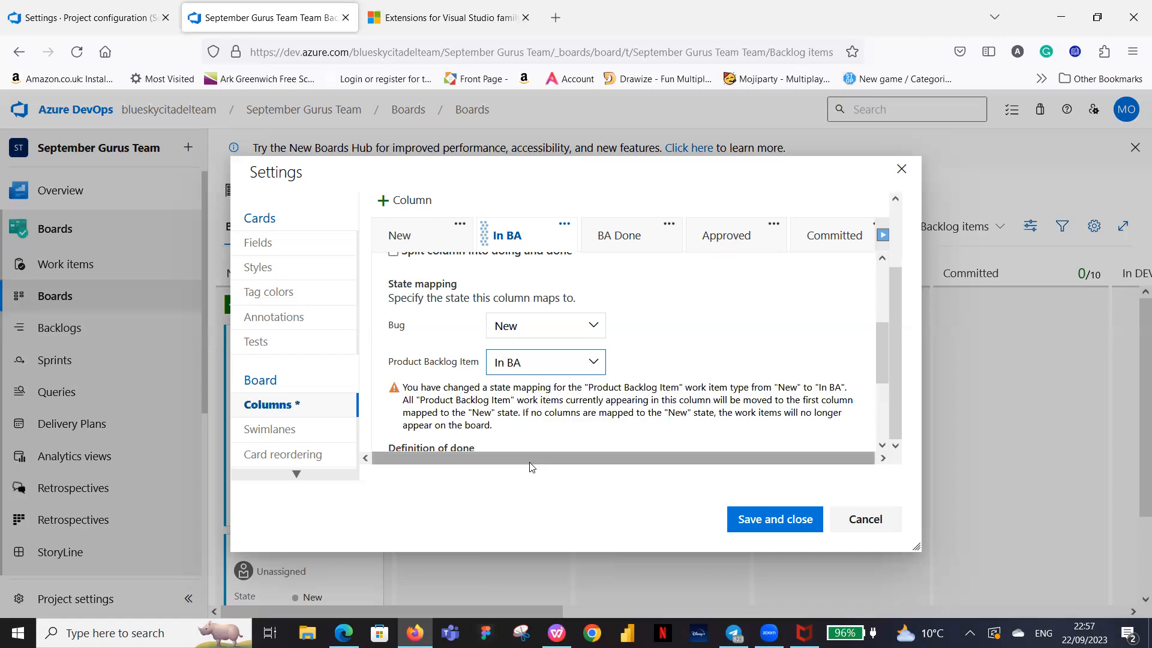
Map the BA Done column's Product Backlog Item state to BA Done.
click(658, 241)
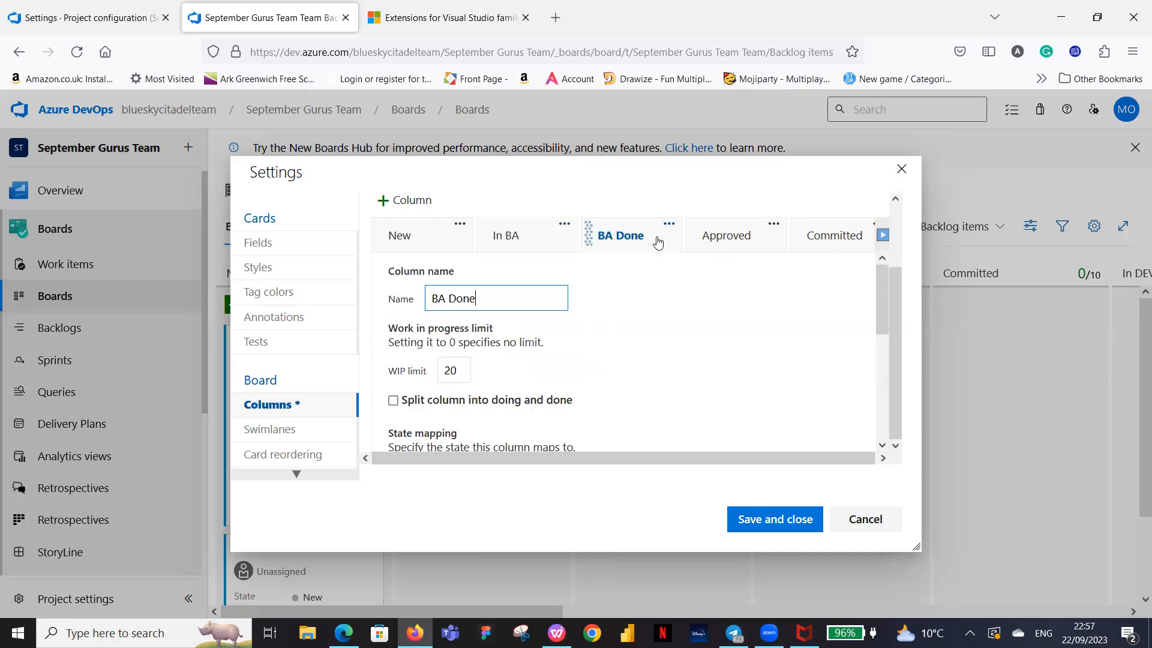
scroll(639, 323, down, 3)
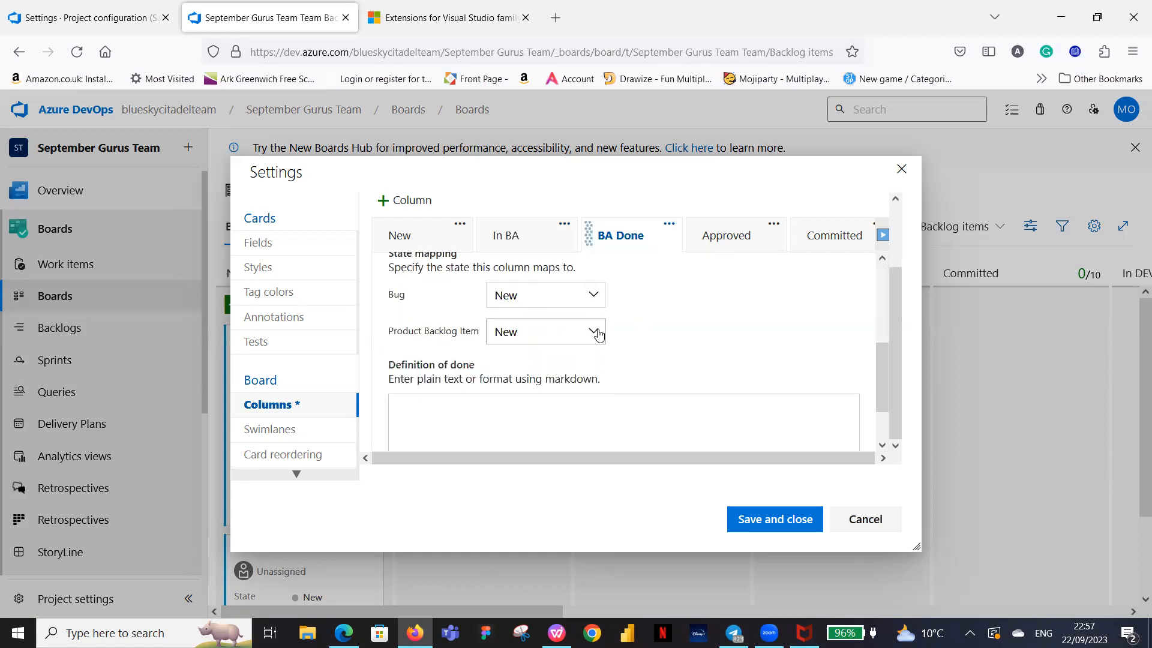
click(598, 336)
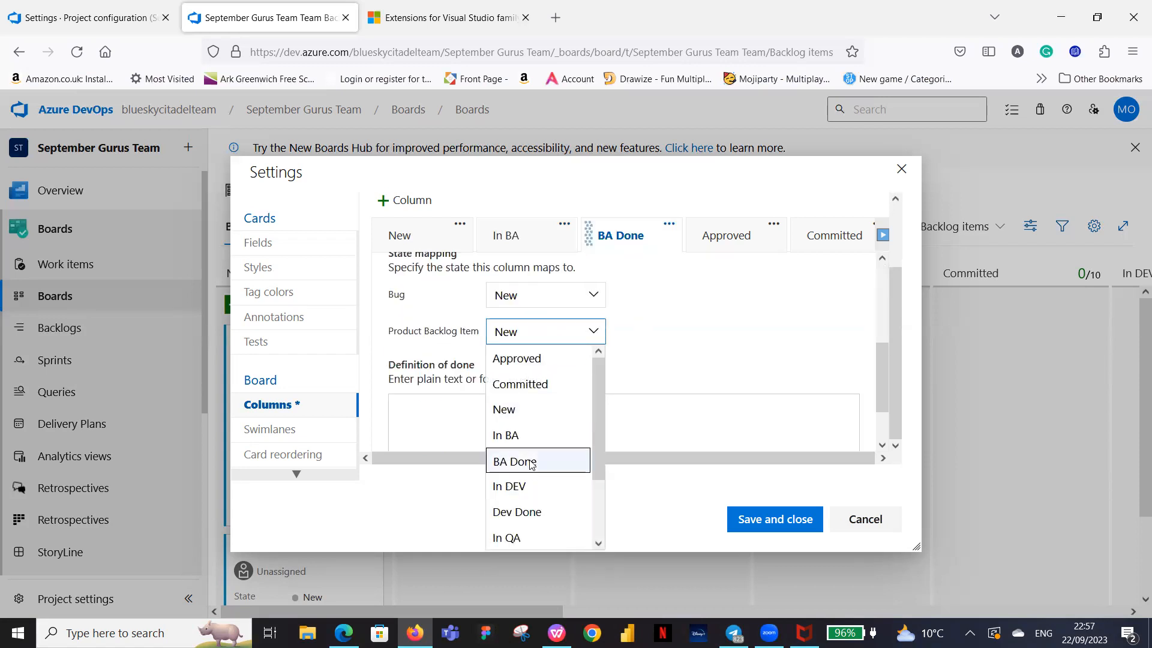
click(531, 464)
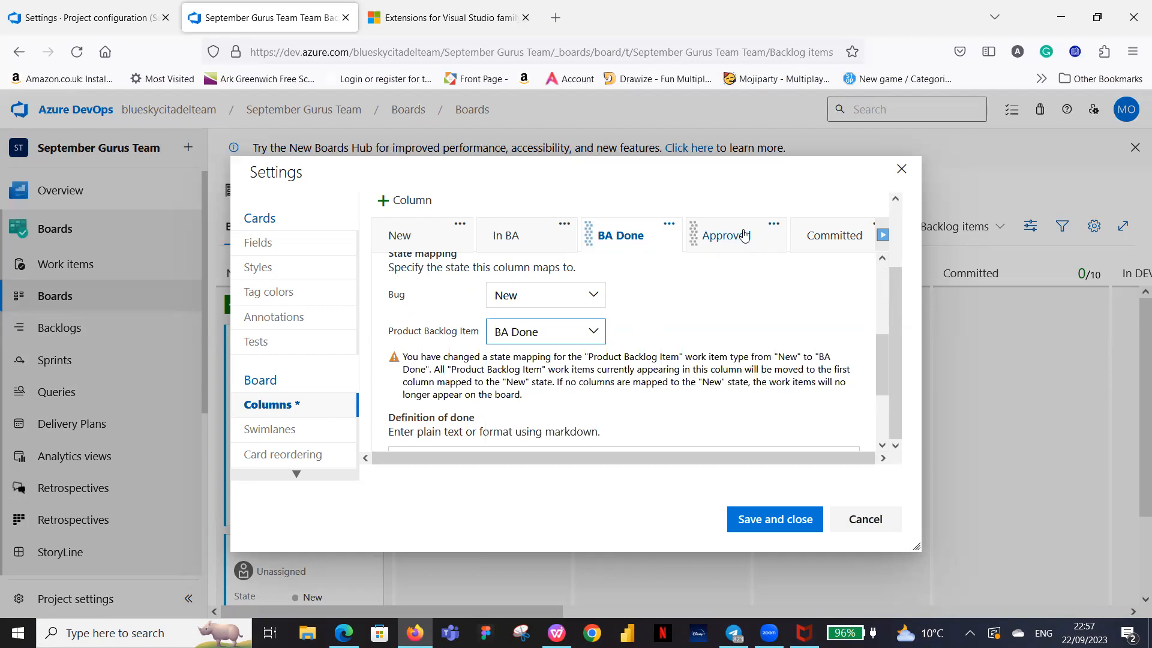
Check the Bug and Product Backlog Item state mappings of the Approved and Committed columns.
click(756, 248)
scroll(628, 383, down, 1)
scroll(628, 383, down, 2)
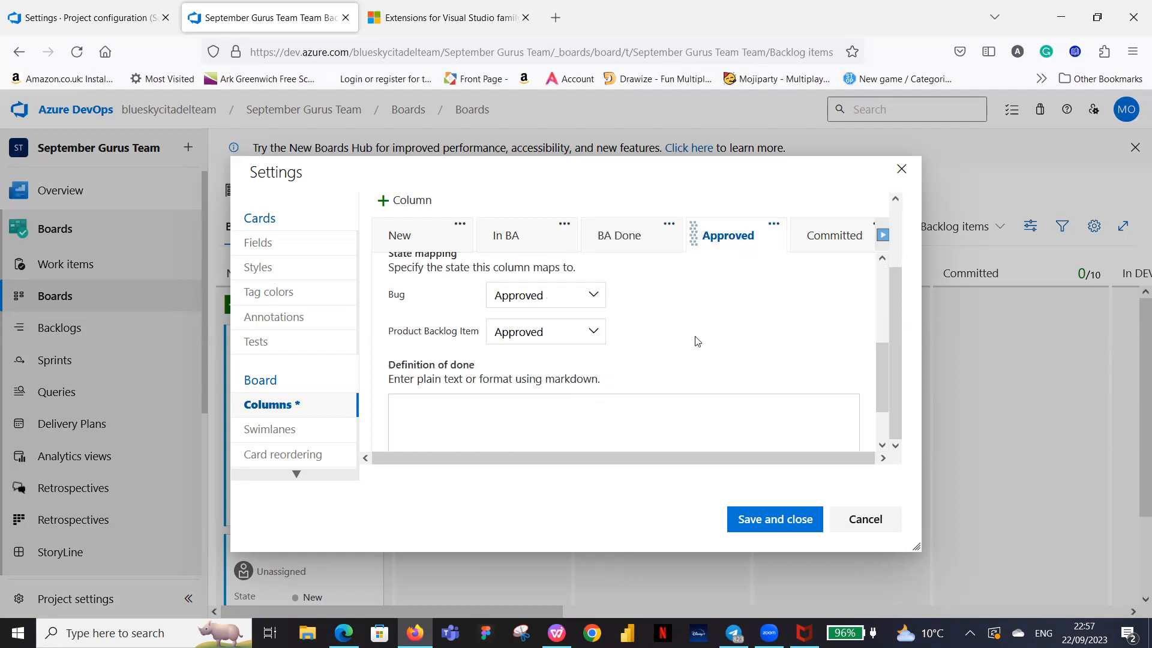
click(850, 242)
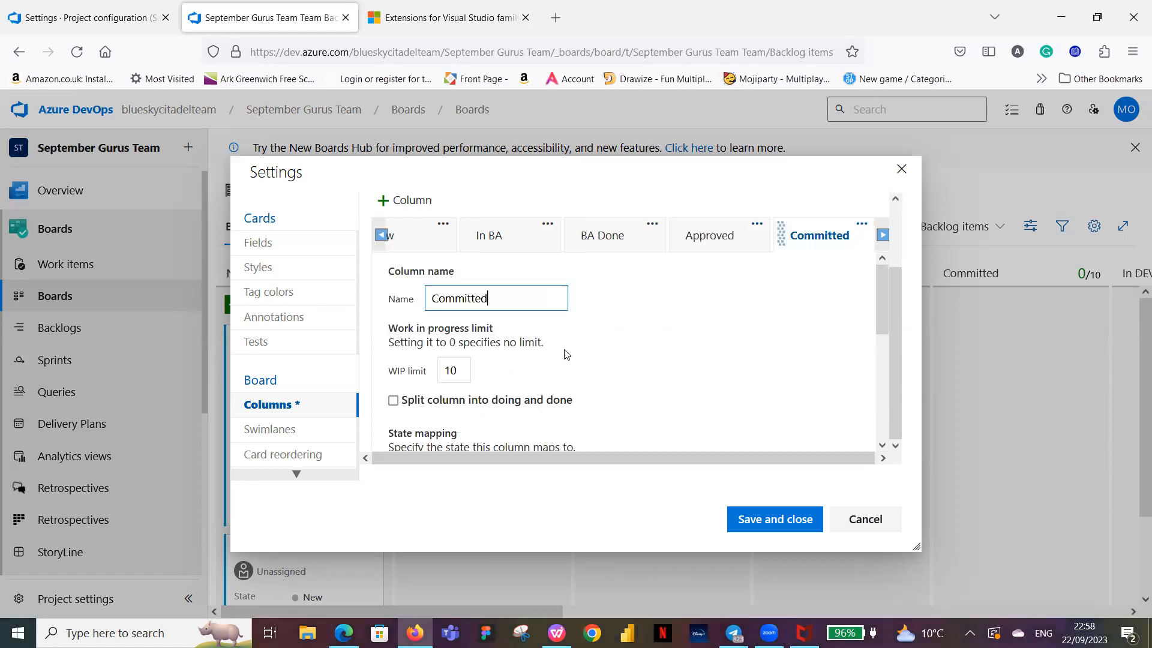
scroll(525, 364, down, 3)
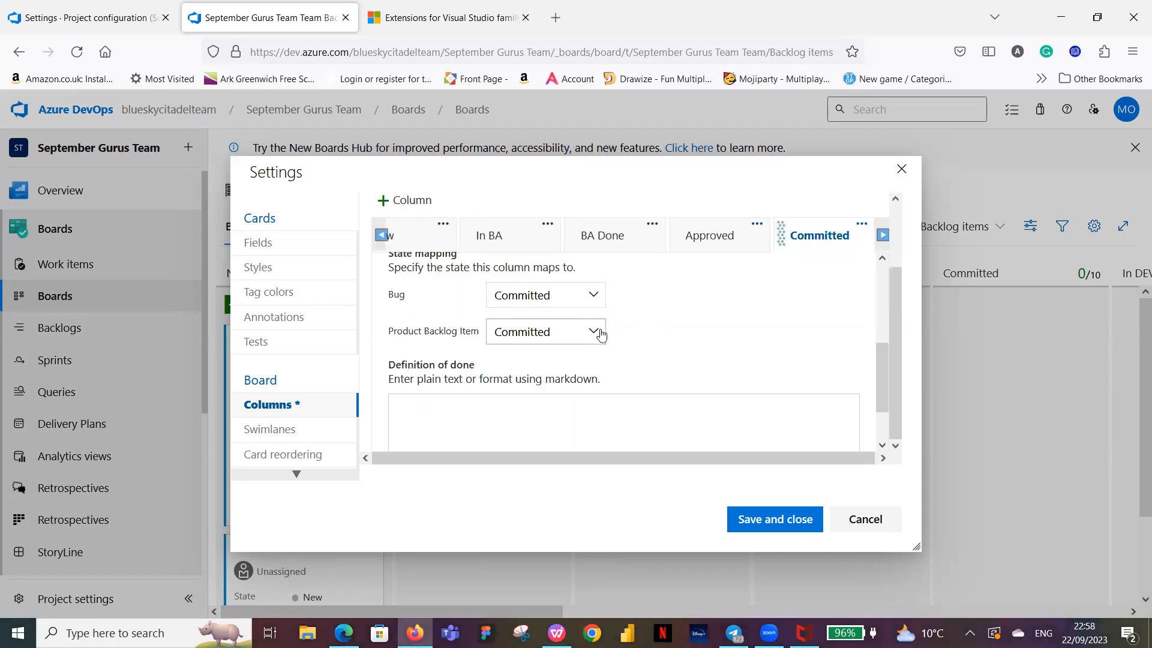
Map the In DEV column's Bug state to Active and its Product Backlog Item state to In DEV.
click(882, 236)
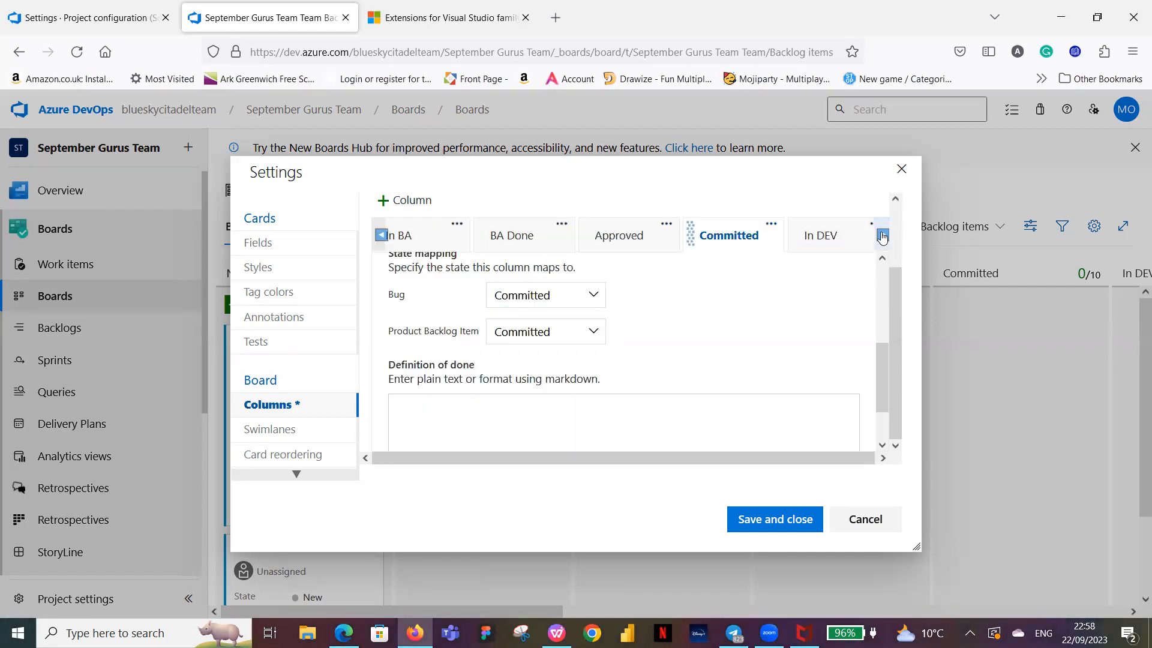
click(882, 236)
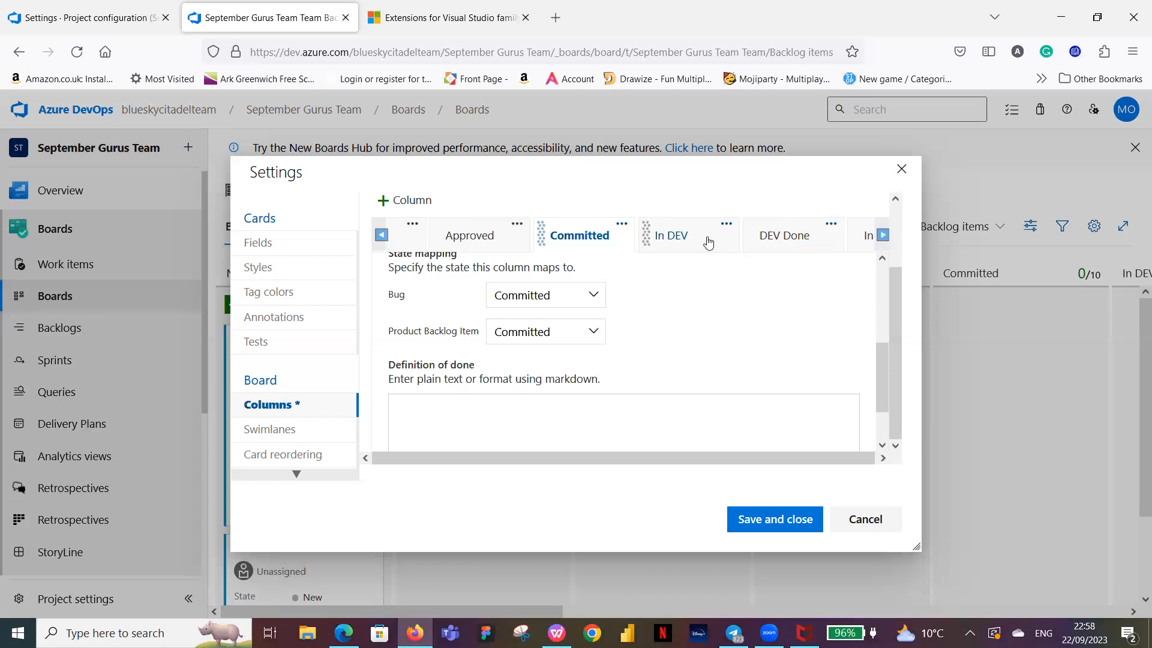
click(710, 253)
scroll(725, 316, down, 3)
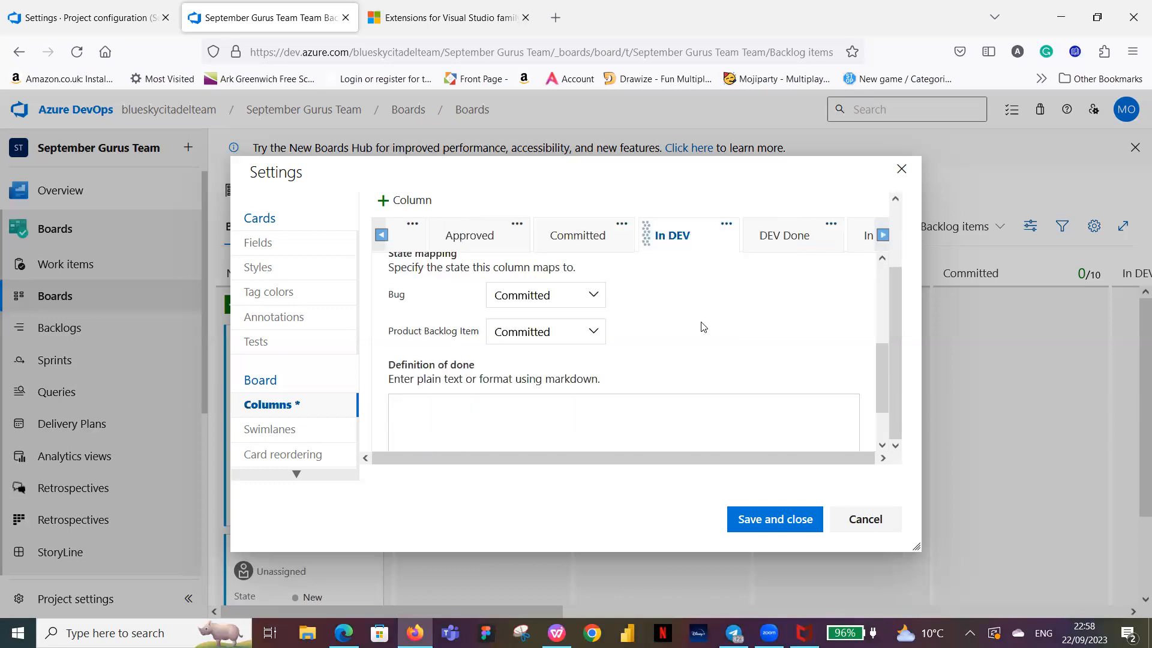
click(593, 295)
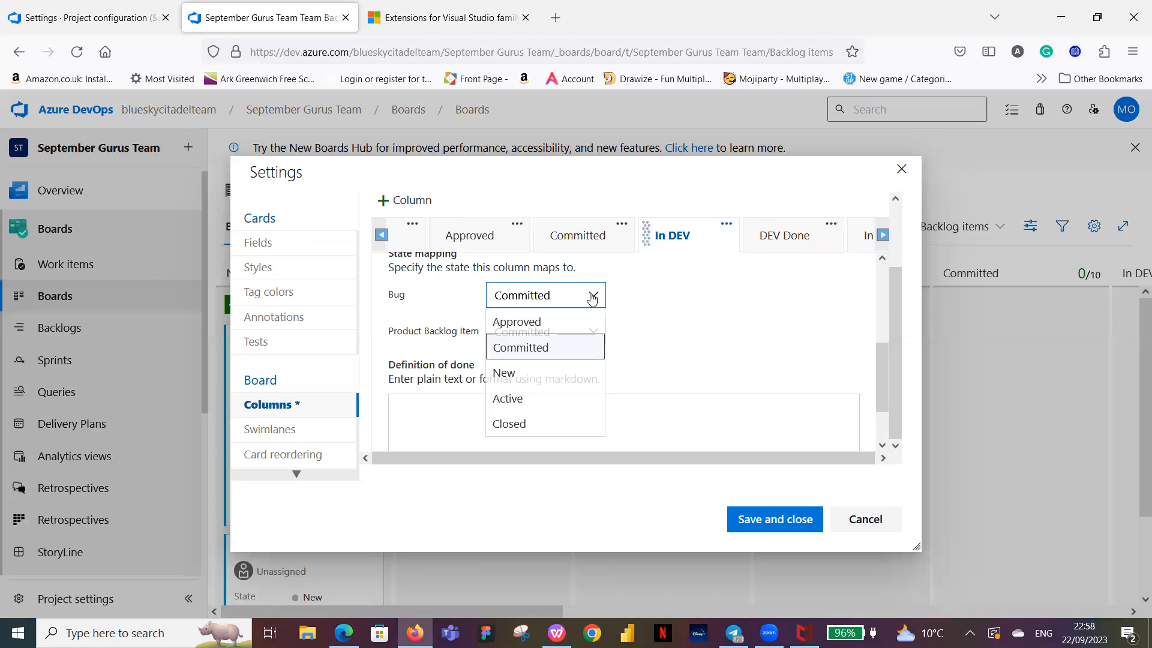
click(538, 399)
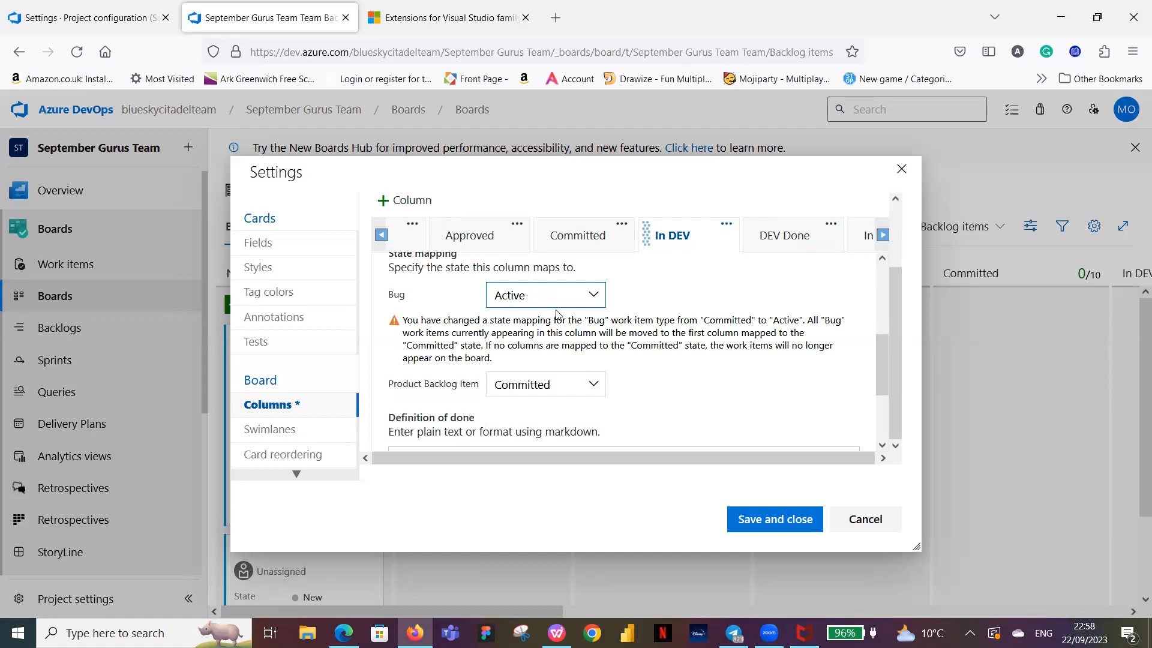
click(591, 384)
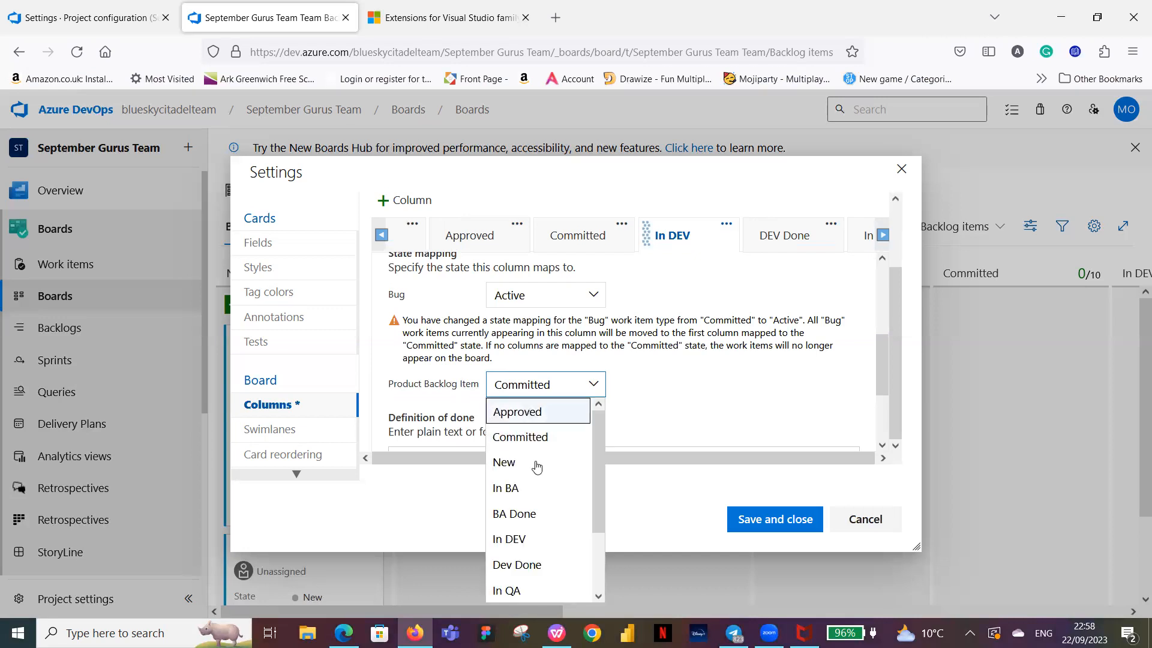
click(547, 542)
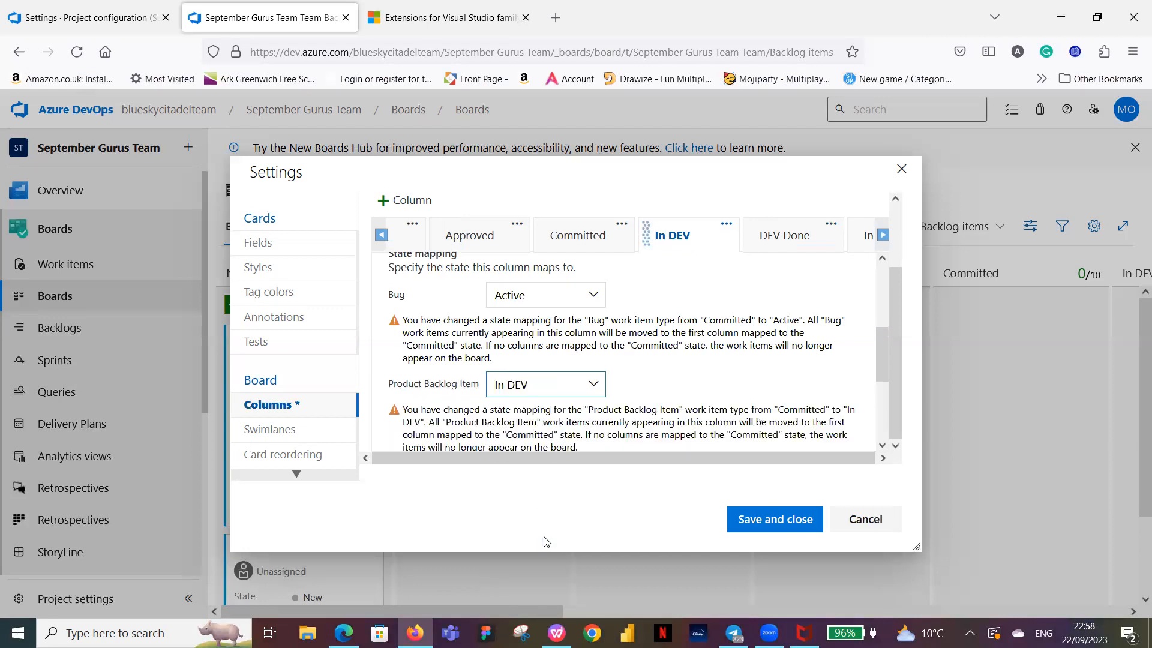
Map the DEV Done column's Bug state to Active and its Product Backlog Item state to Dev Done.
click(819, 246)
scroll(635, 381, down, 5)
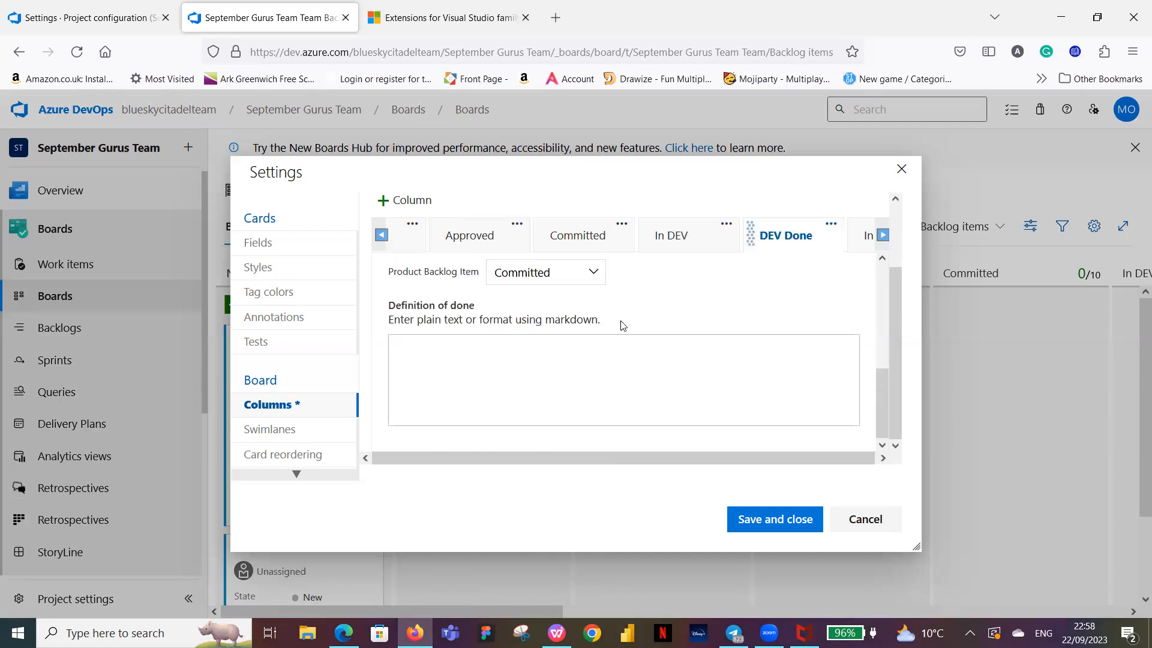
scroll(618, 333, up, 3)
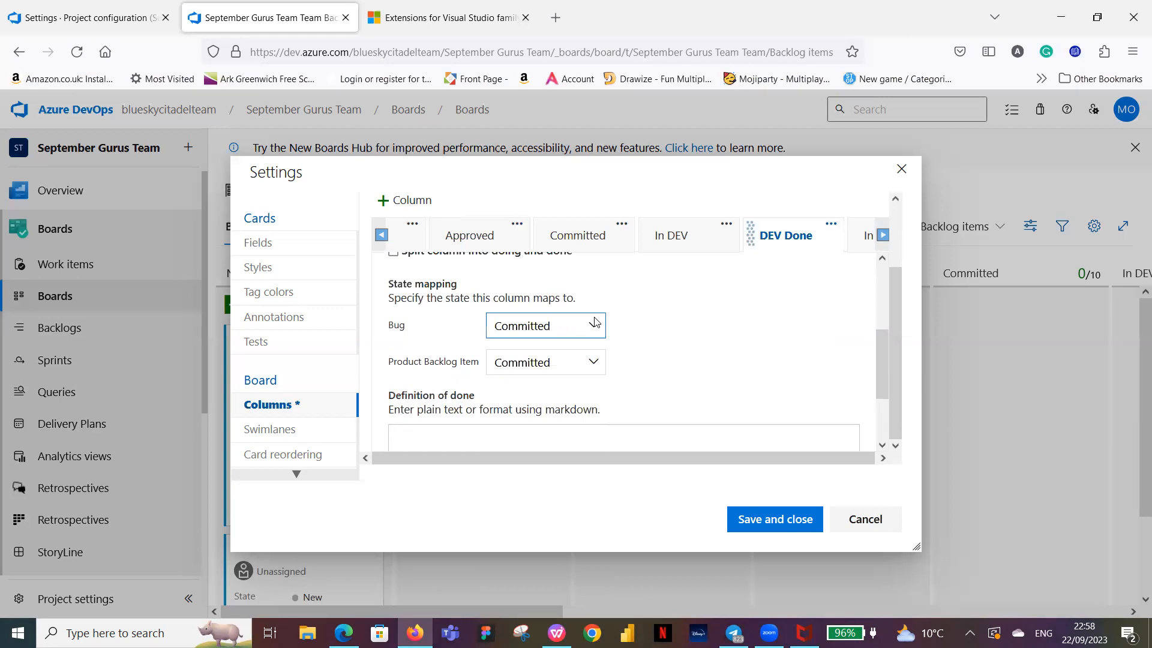
click(594, 324)
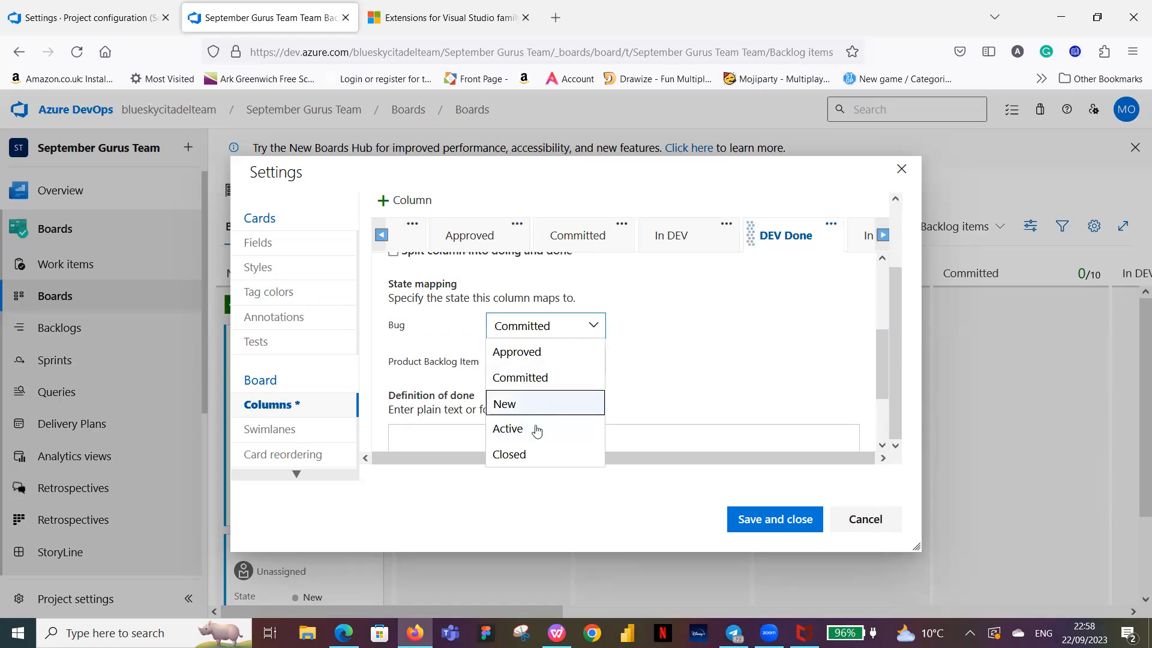
click(536, 430)
click(591, 414)
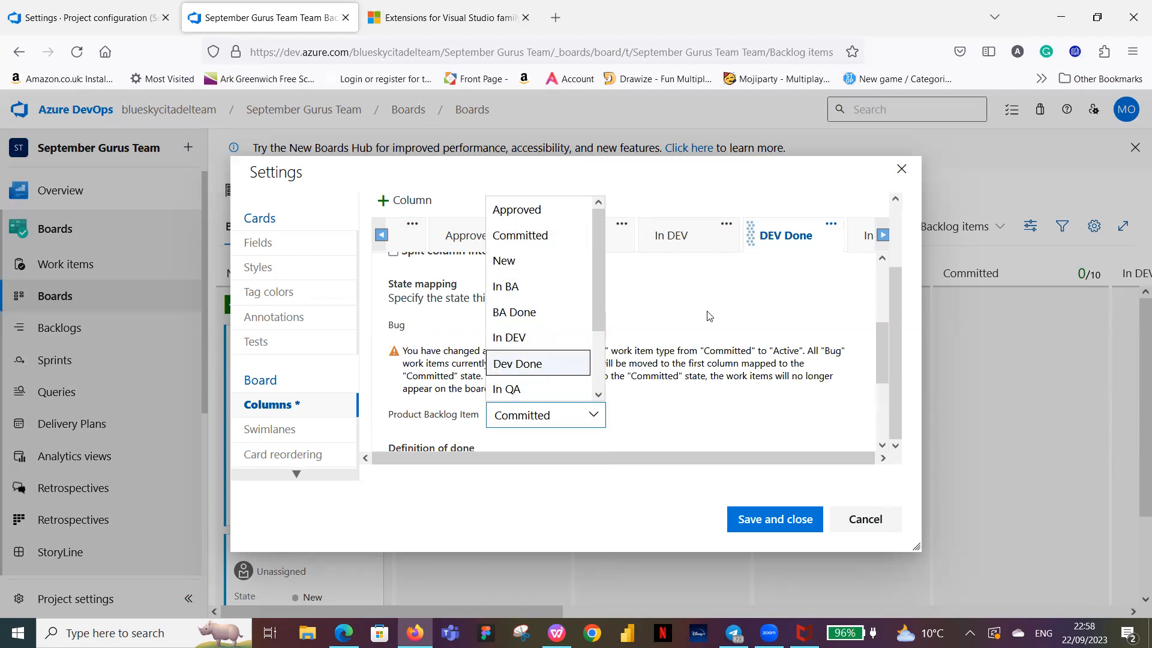
click(544, 364)
Map the In QA column's Bug state to Active and its Product Backlog Item state to In QA.
click(882, 237)
click(882, 236)
click(882, 235)
click(882, 235)
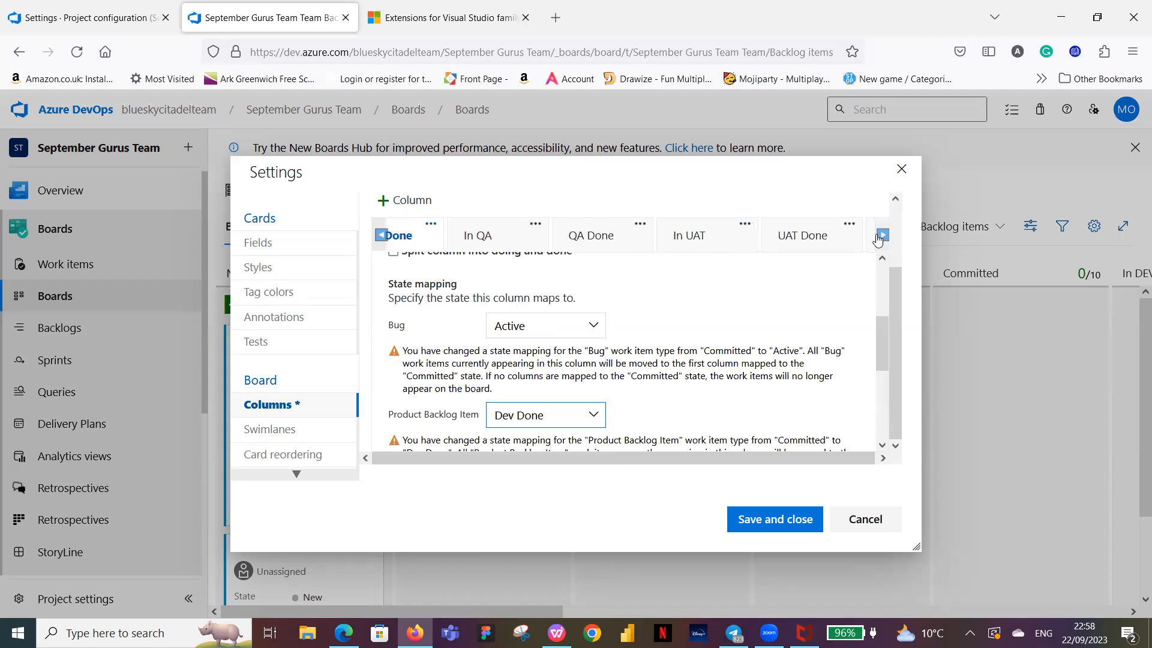
click(521, 240)
scroll(663, 324, down, 4)
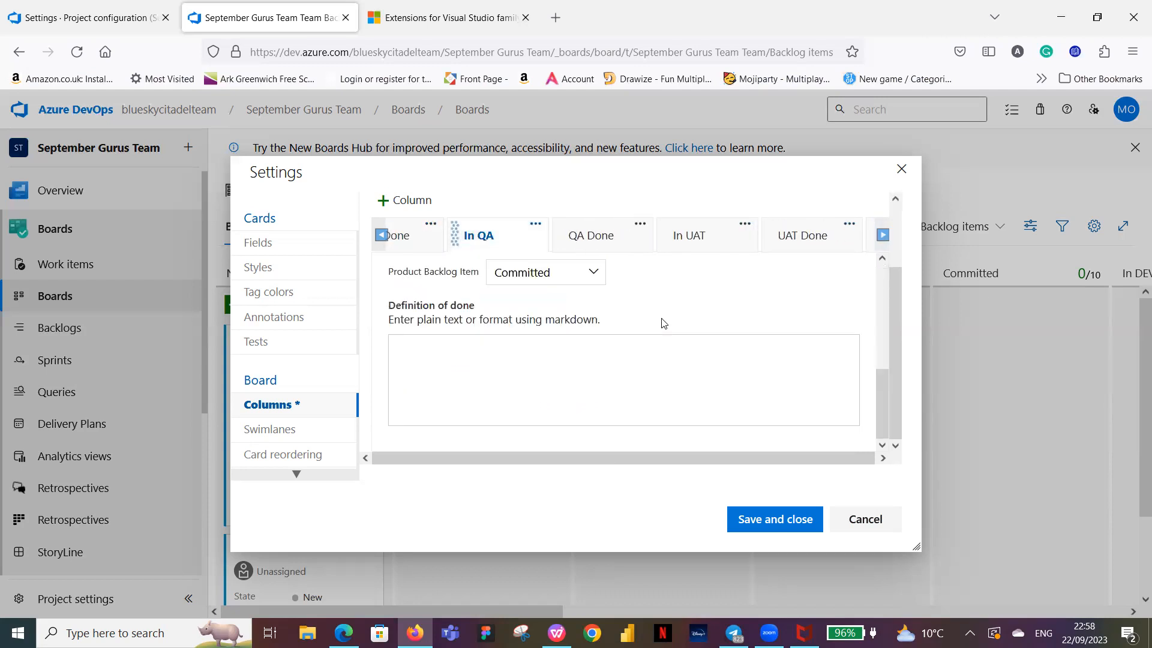
scroll(660, 324, up, 2)
click(590, 328)
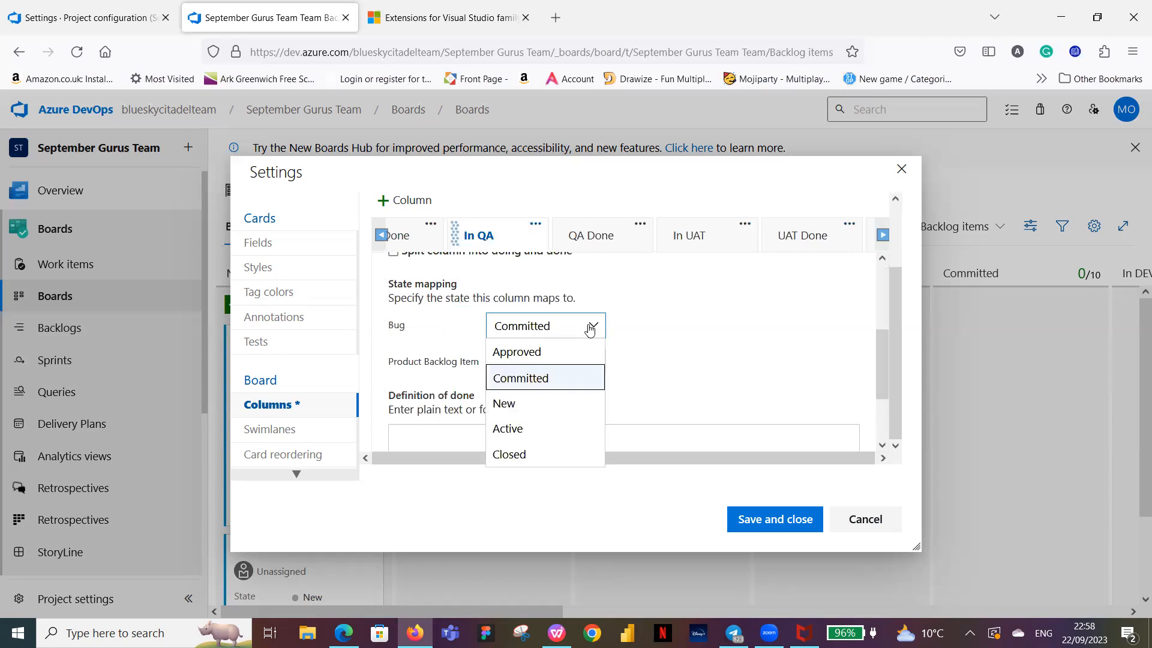
click(544, 431)
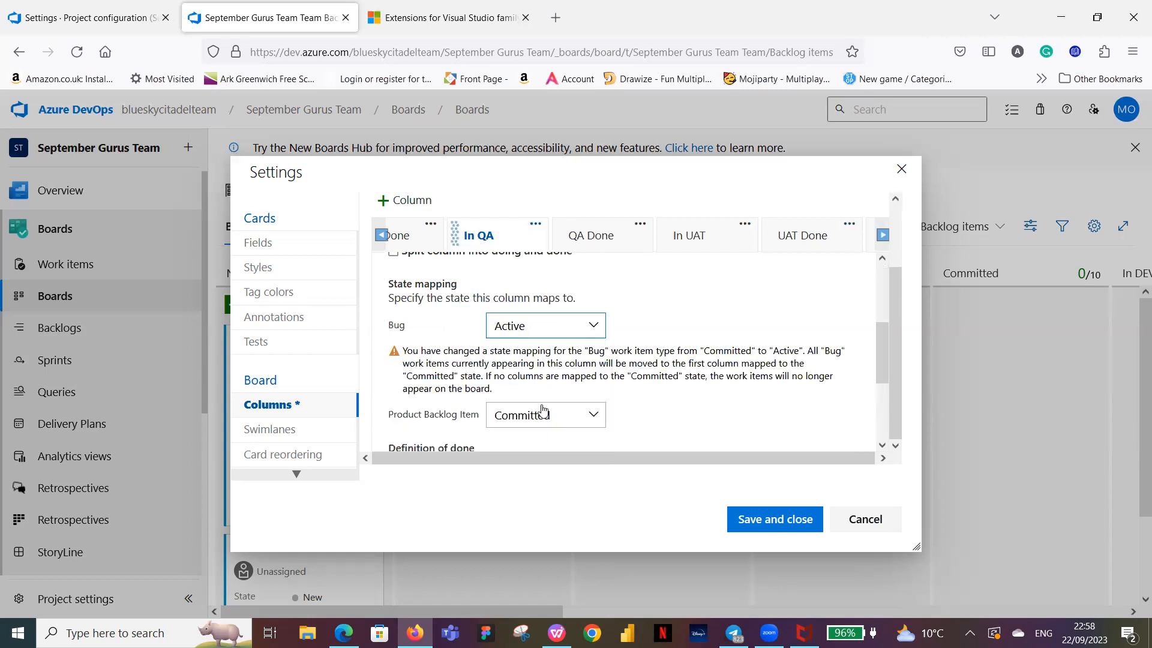
click(594, 416)
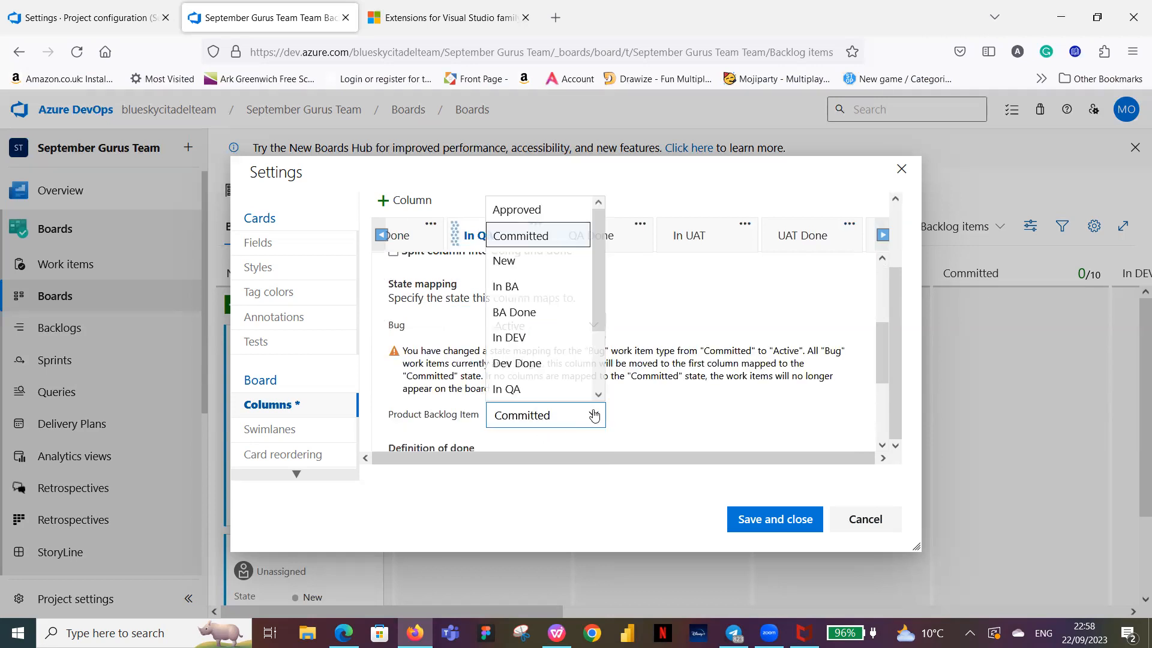
scroll(558, 330, down, 1)
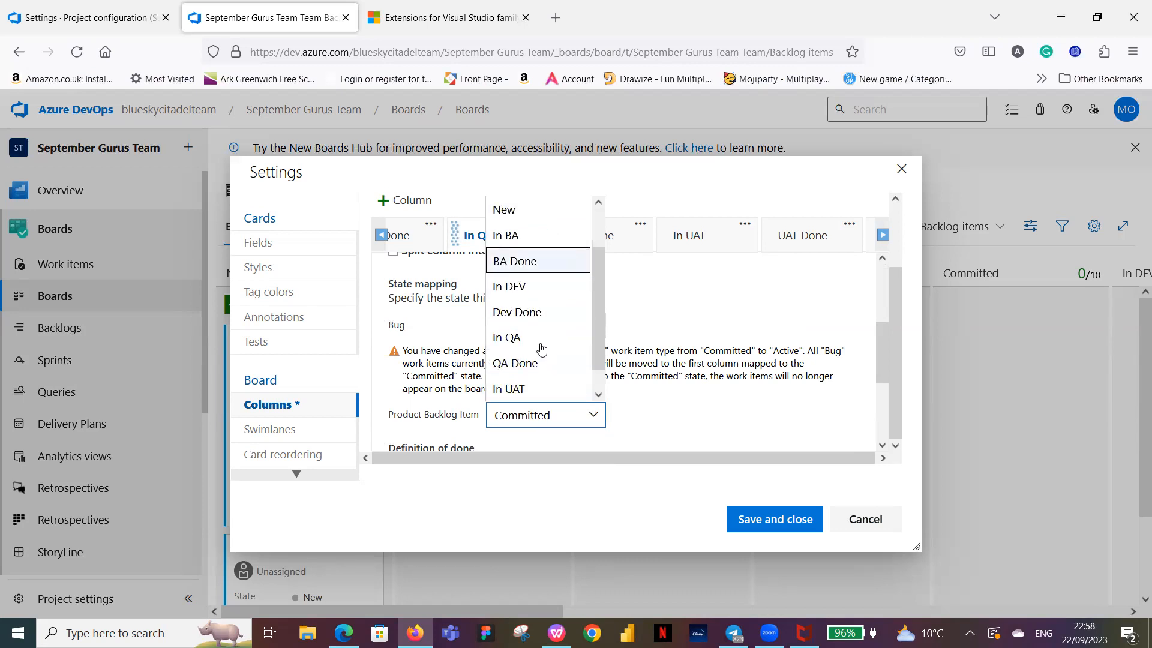
click(542, 343)
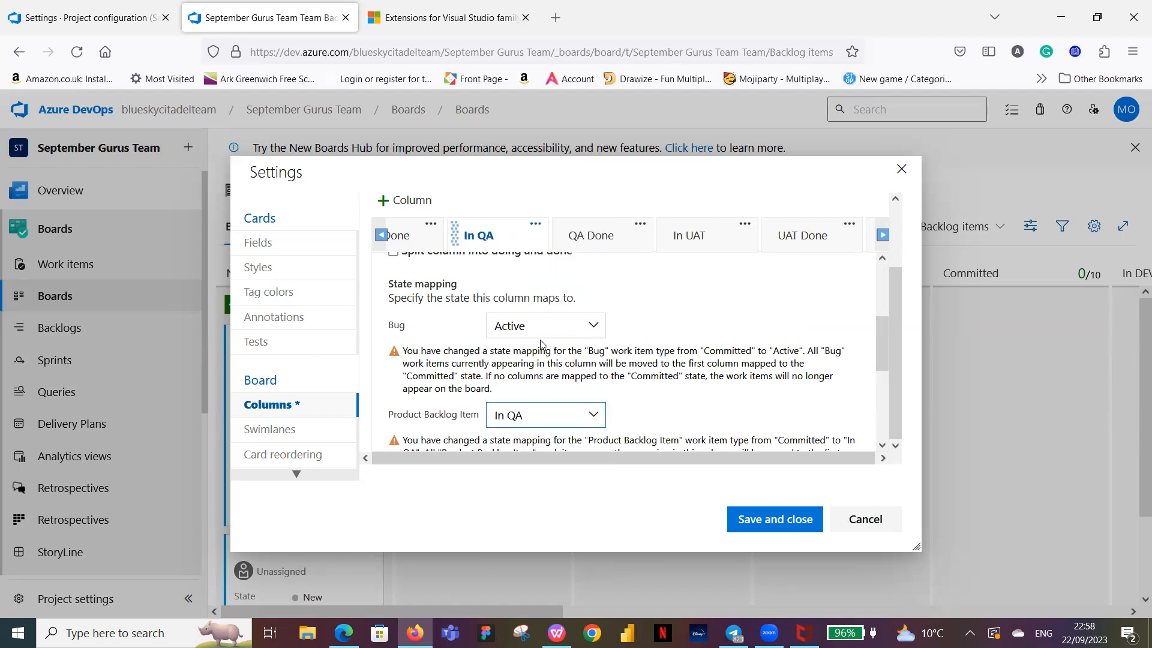
Map the QA Done column's Bug state to Closed and its Product Backlog Item state to QA Done.
click(630, 242)
scroll(666, 324, down, 4)
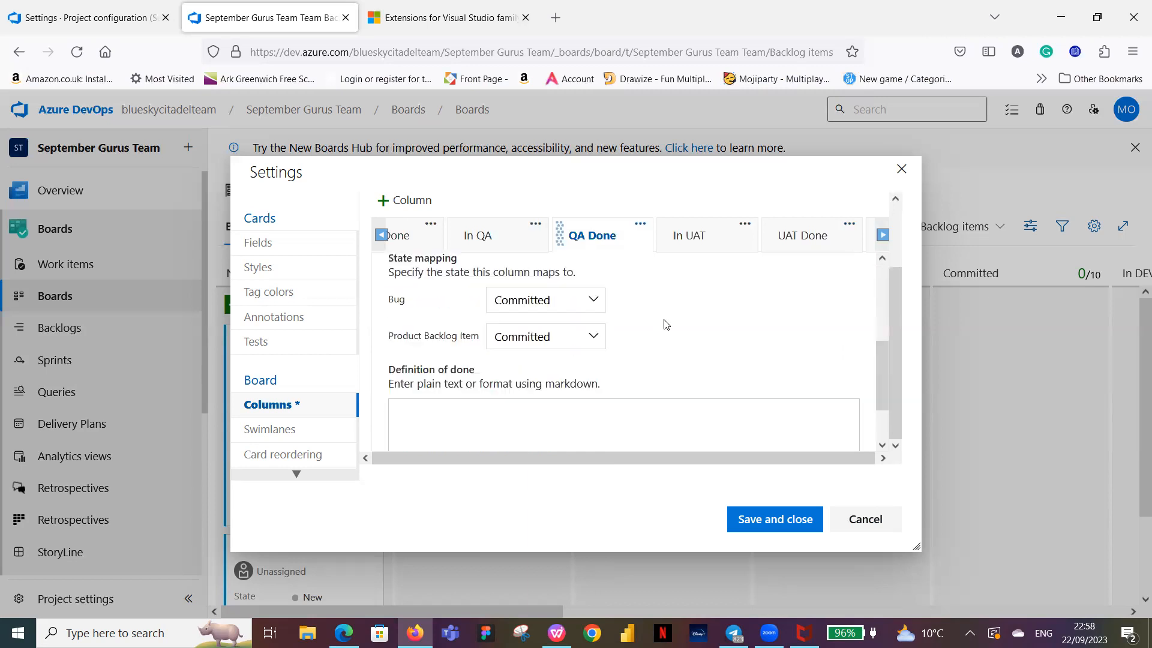
click(593, 295)
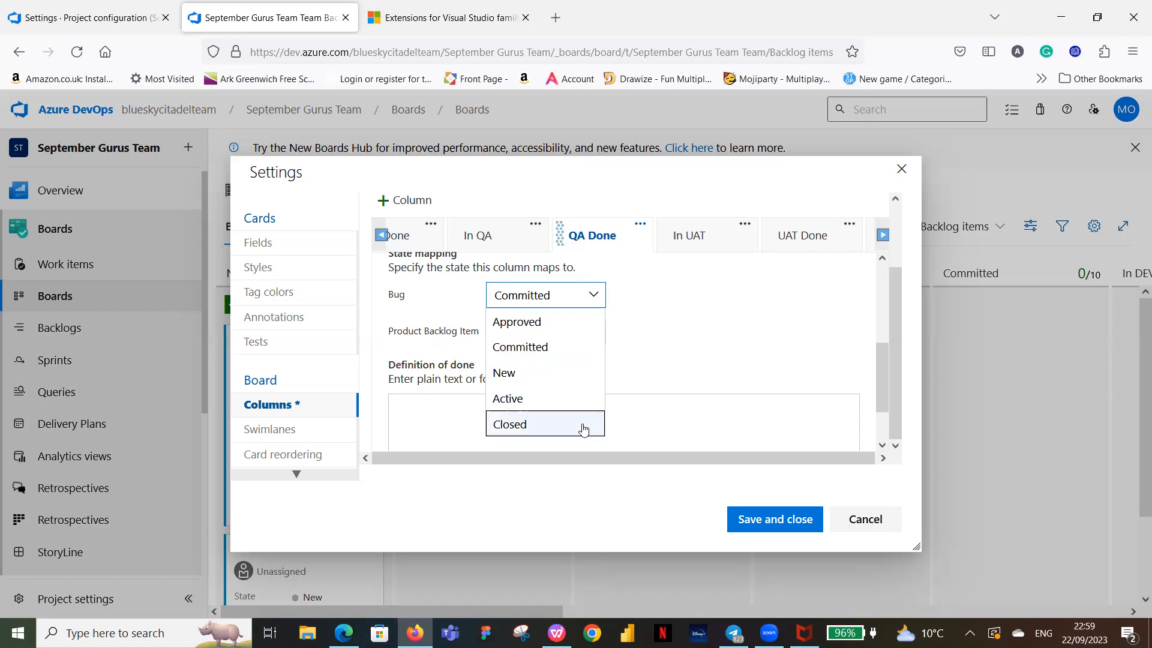
click(561, 423)
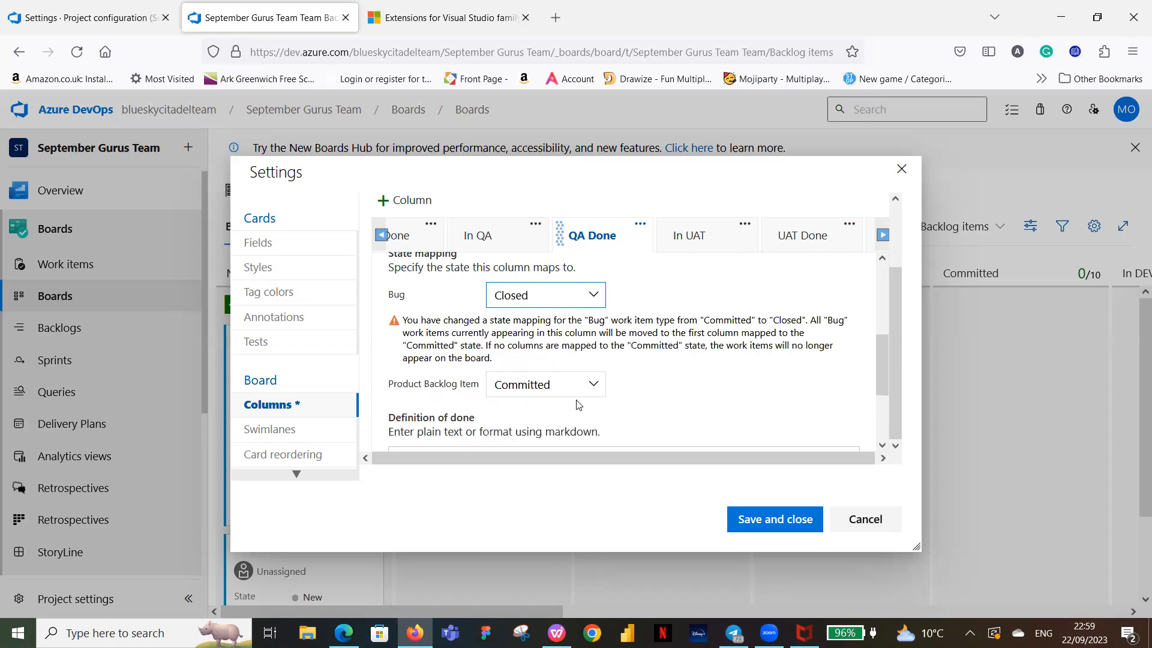
click(593, 384)
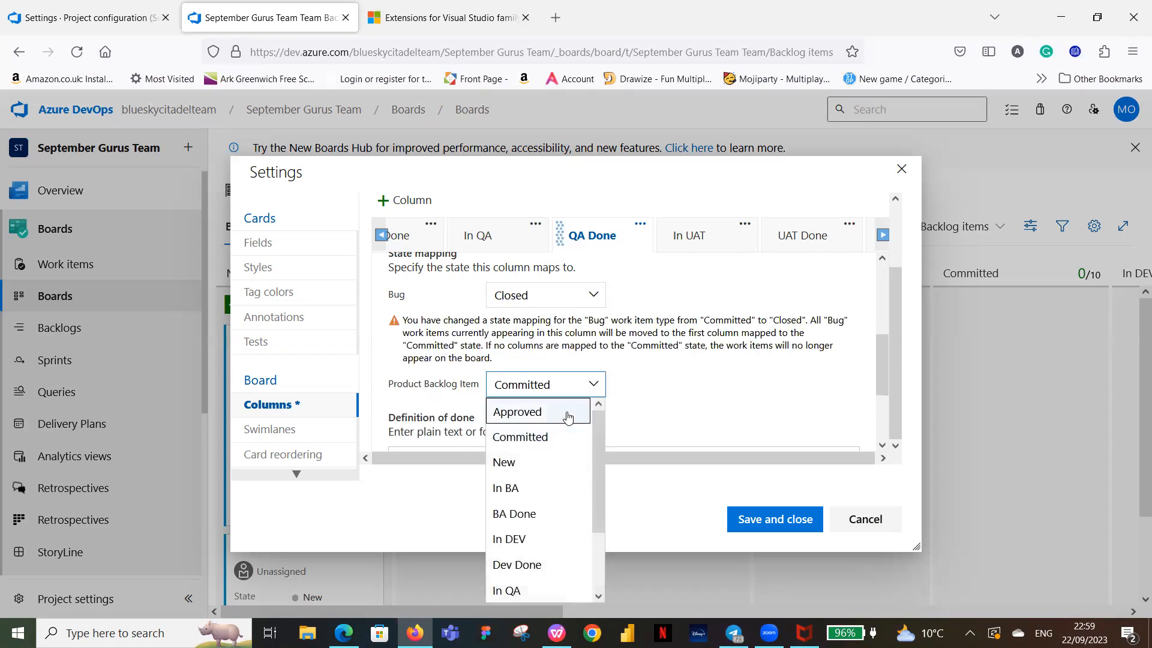
scroll(567, 417, down, 1)
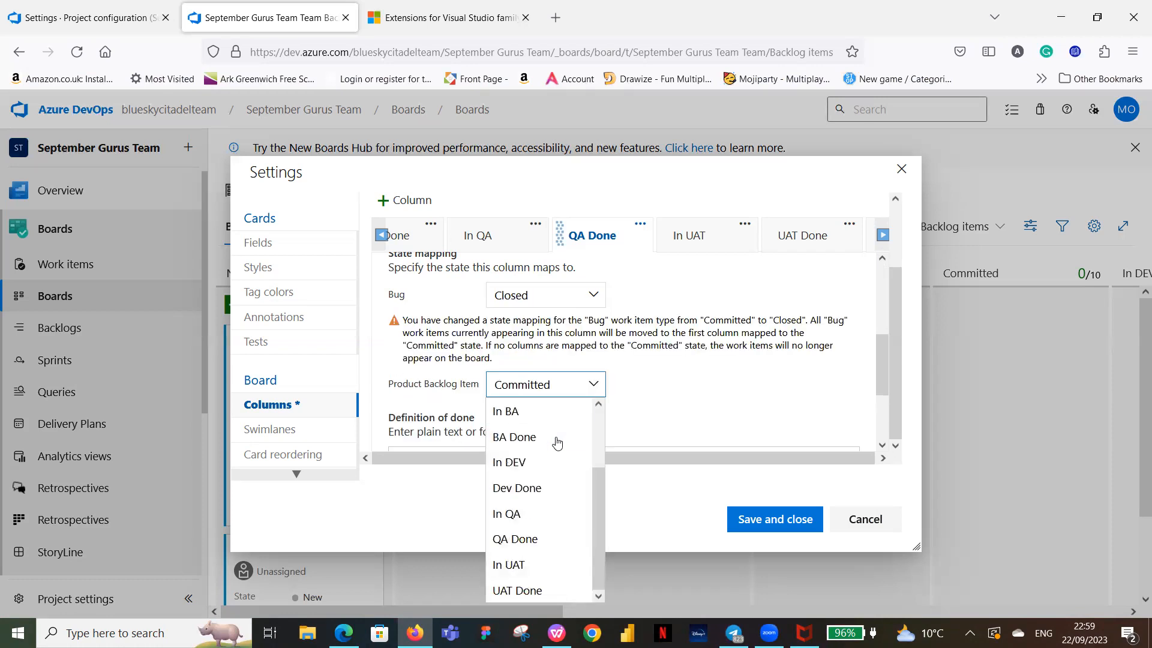
click(553, 542)
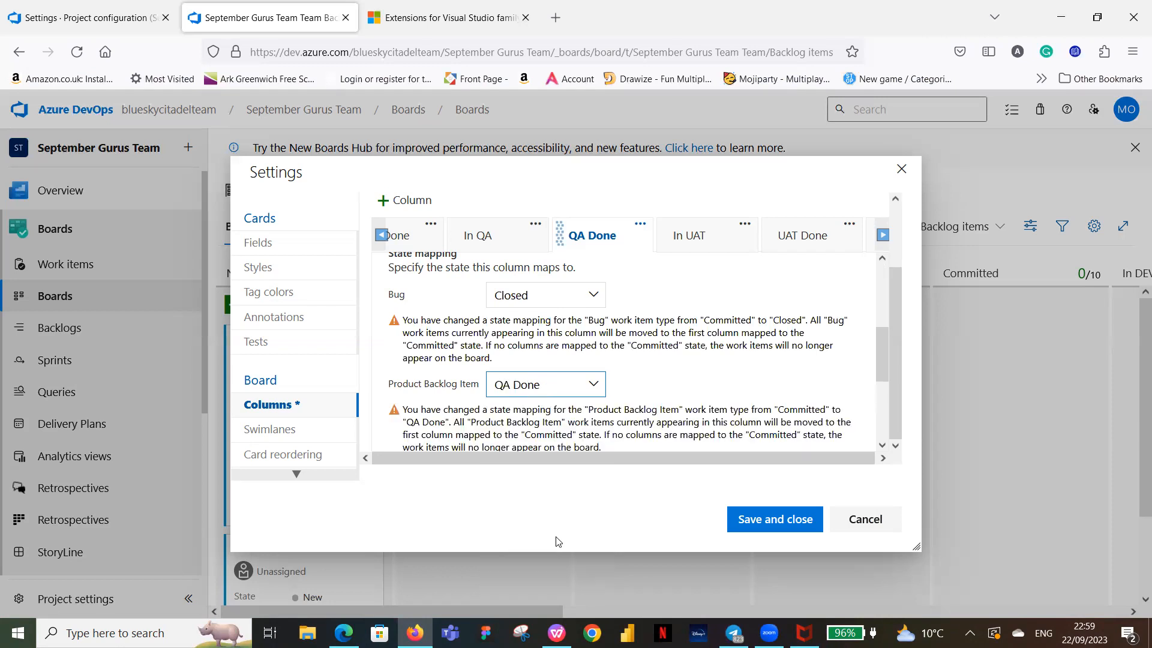
Map the In UAT column's Bug state to Closed and its Product Backlog Item state to In UAT.
click(727, 243)
scroll(701, 298, down, 3)
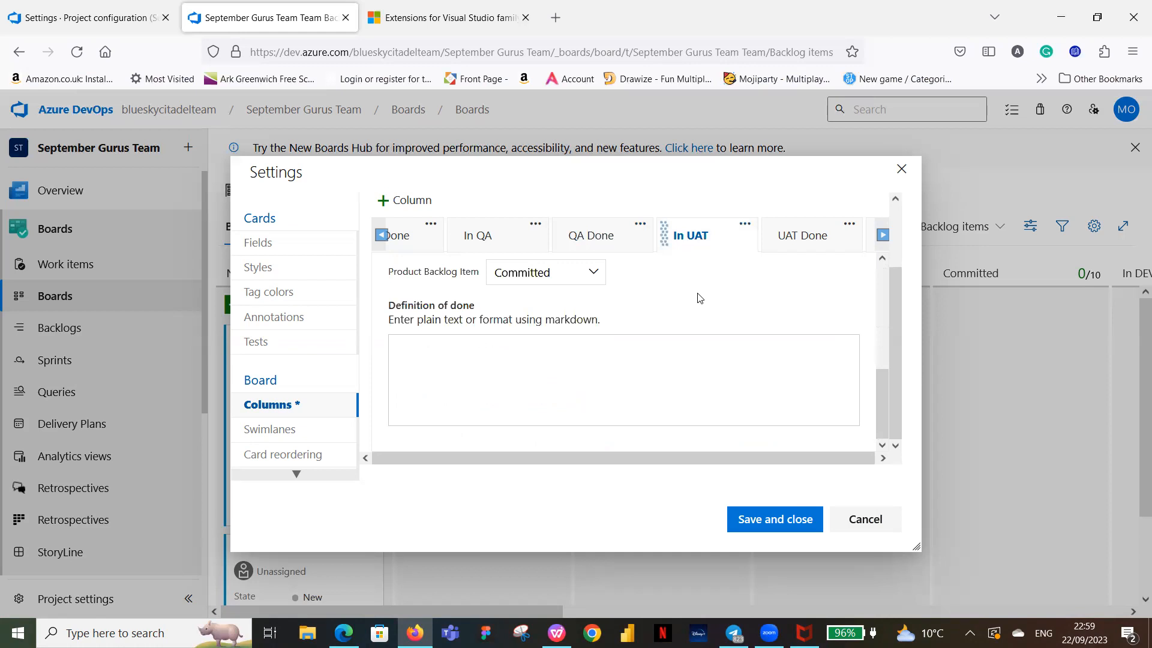
scroll(691, 306, up, 2)
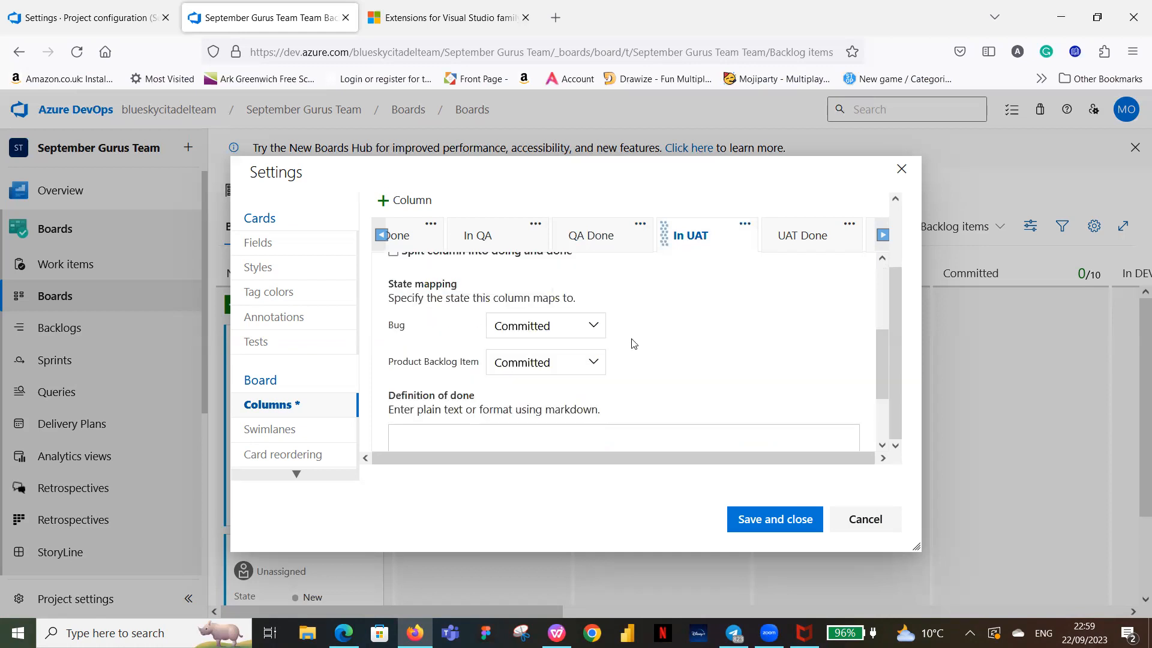
click(594, 326)
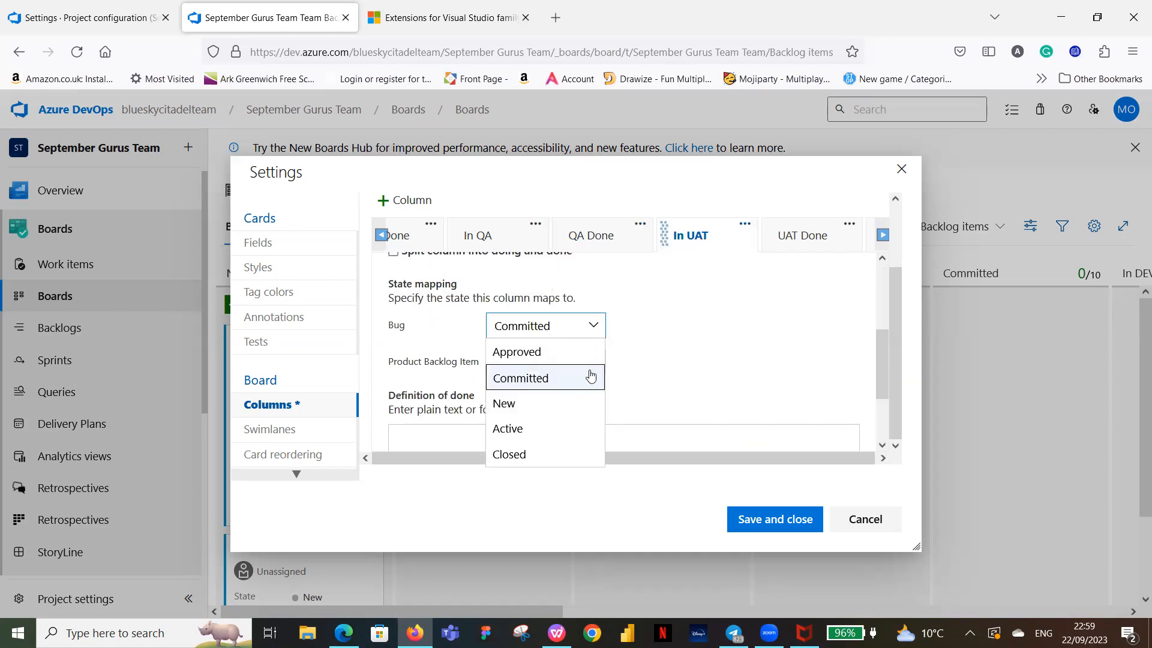
click(523, 456)
scroll(644, 316, down, 2)
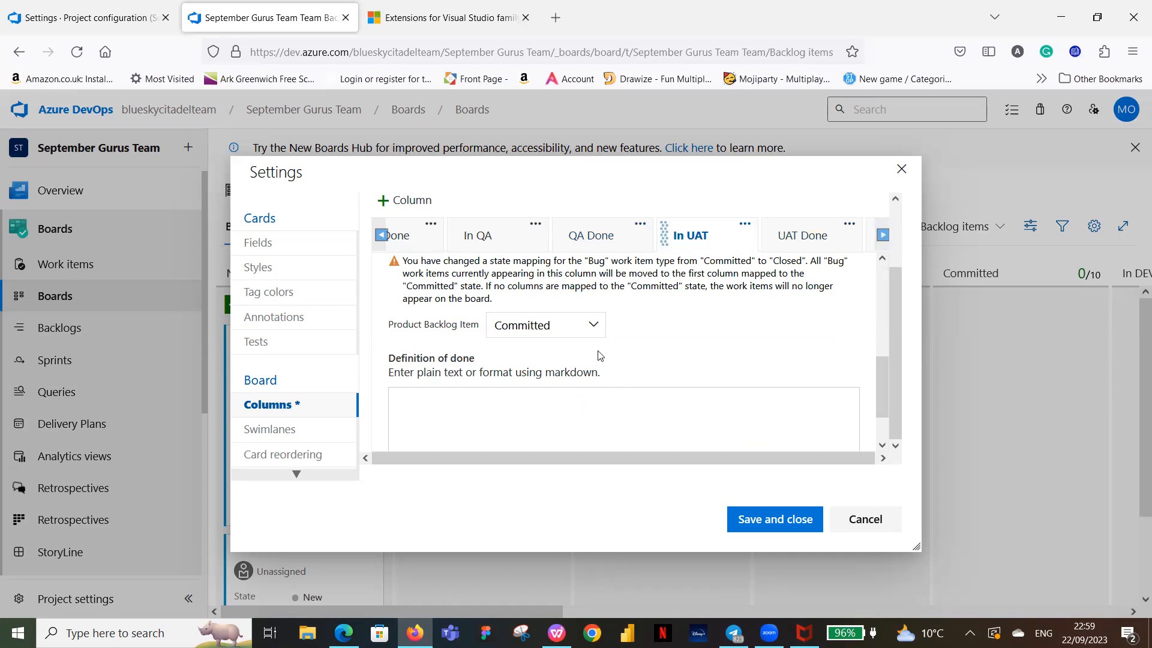
scroll(620, 339, down, 1)
scroll(617, 330, up, 3)
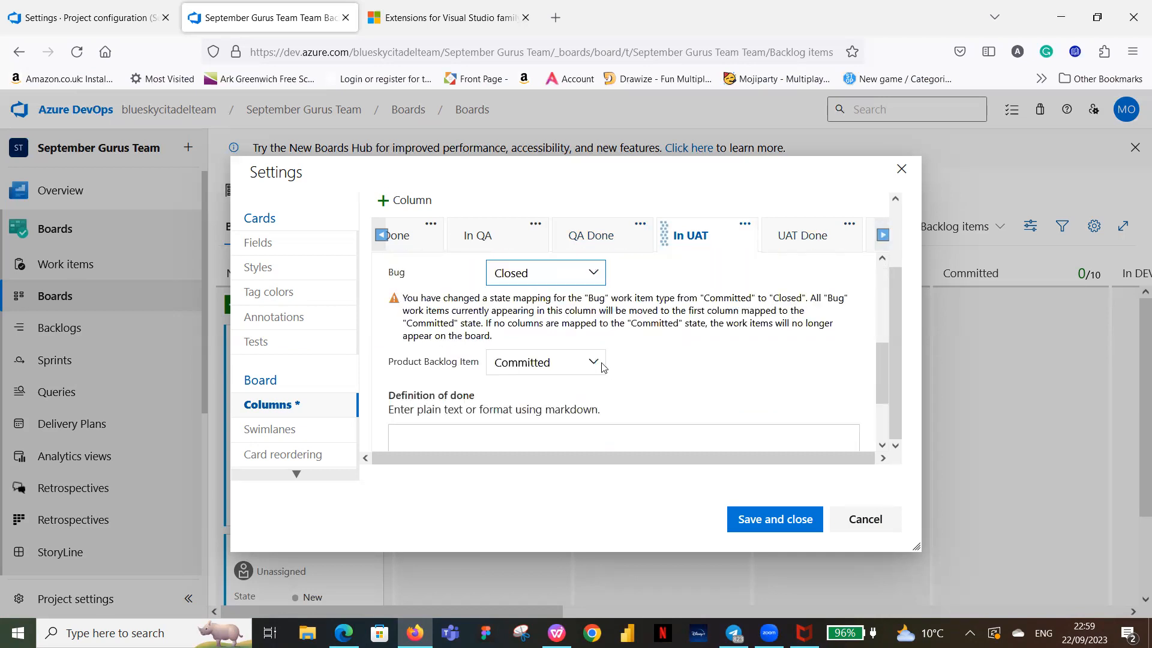
click(590, 363)
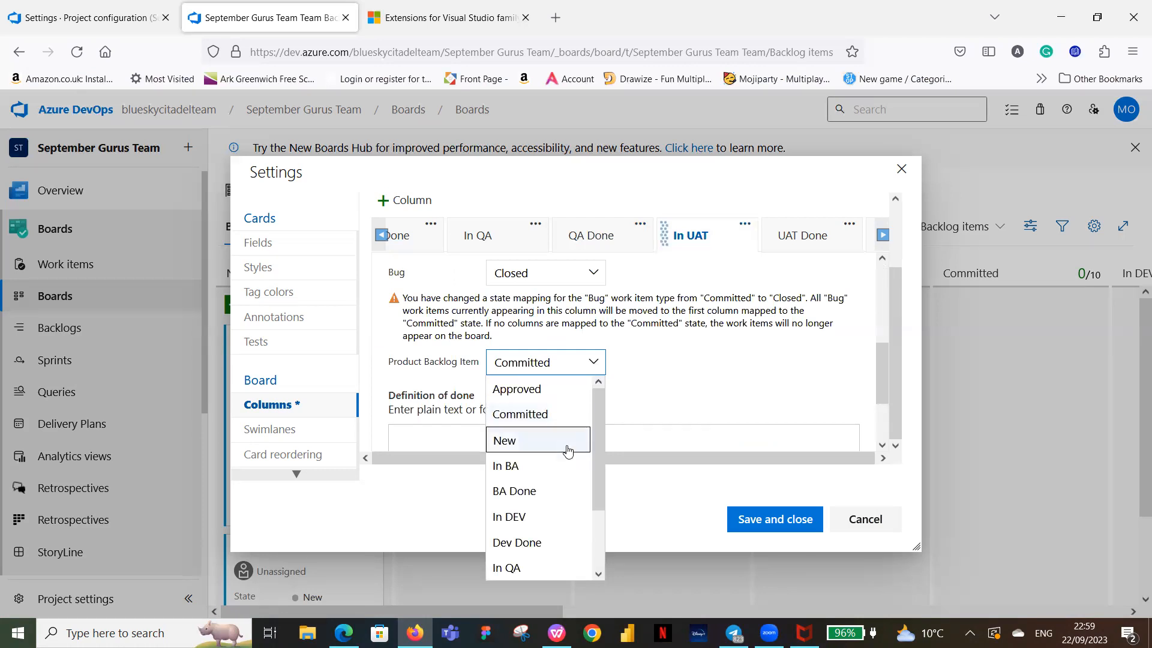
scroll(567, 436, down, 1)
scroll(567, 441, down, 1)
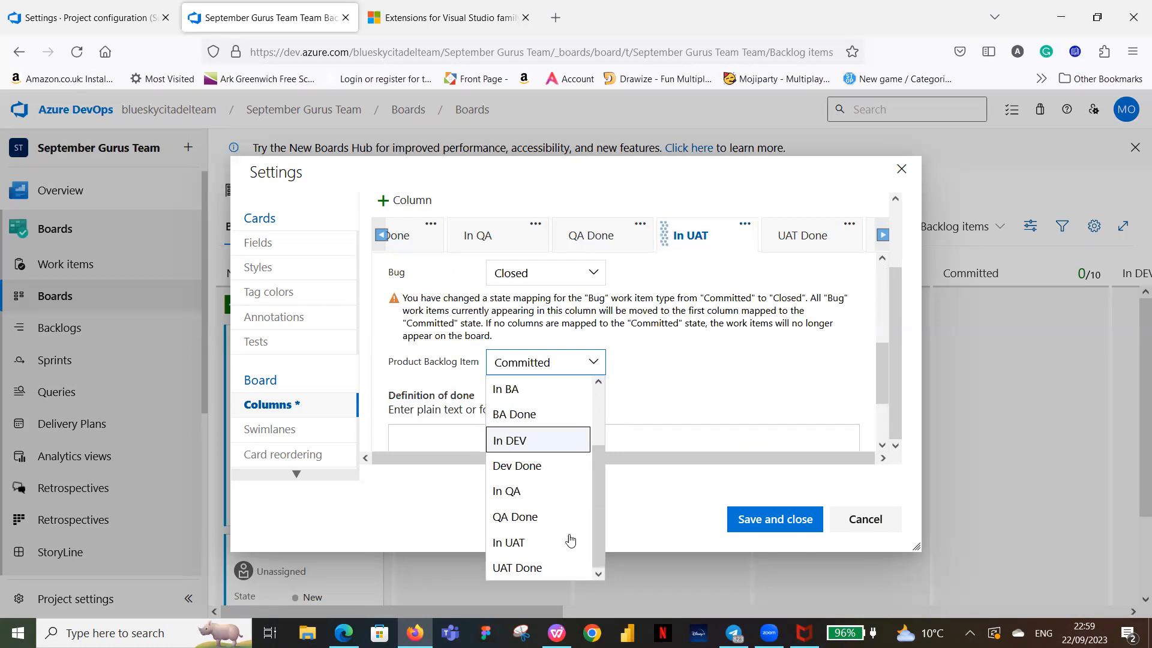
click(542, 550)
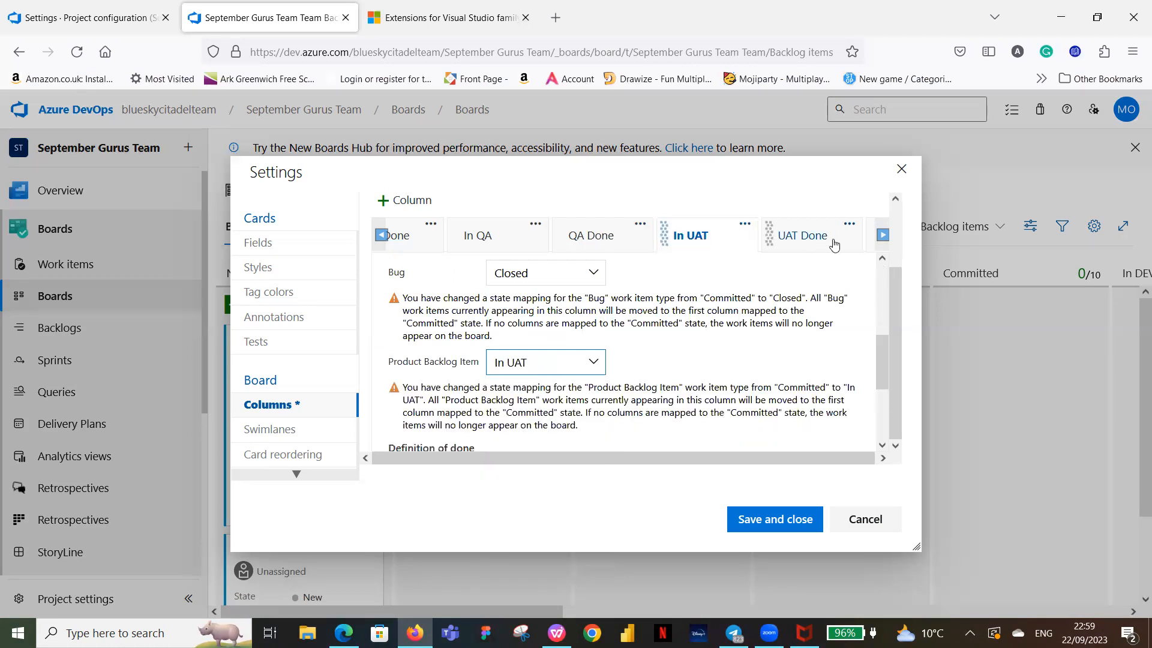
Map the UAT Done column's Bug state to Closed and its Product Backlog Item state to UAT Done, and save the board settings.
click(839, 244)
scroll(708, 336, down, 3)
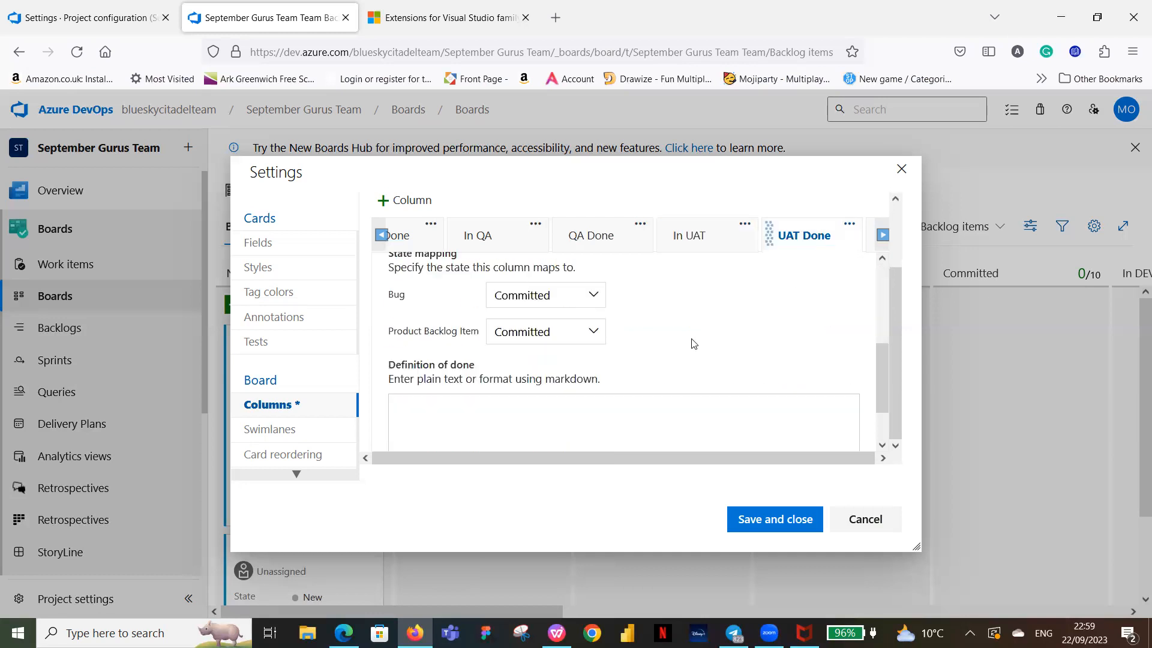
click(600, 296)
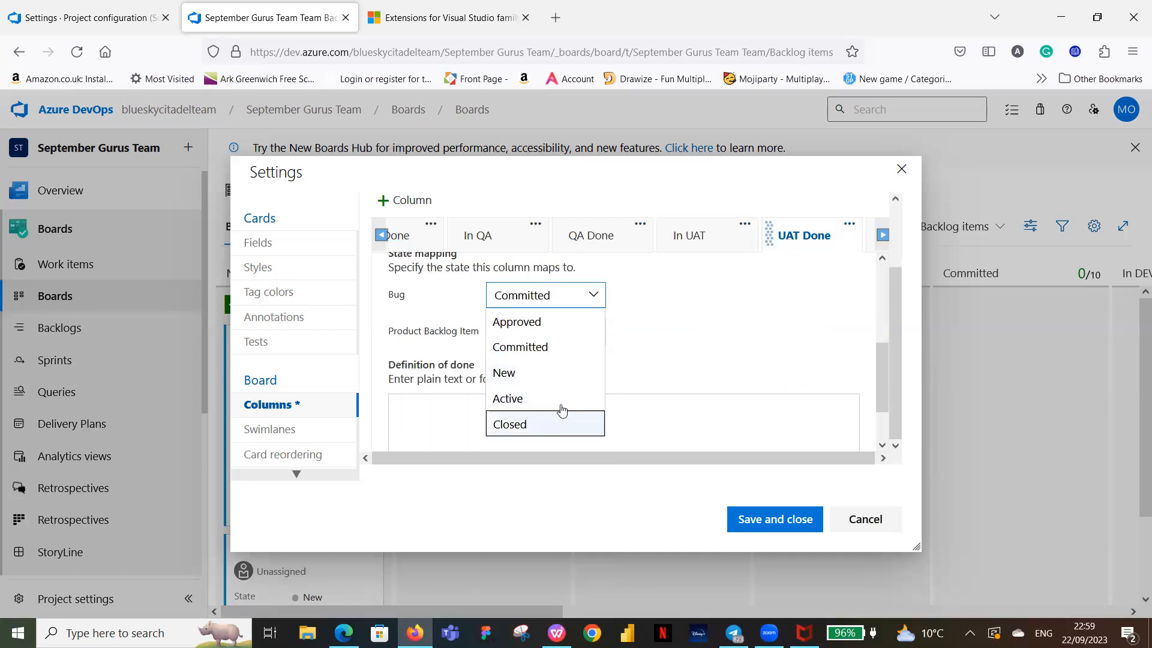
click(545, 425)
click(600, 385)
scroll(535, 540, down, 2)
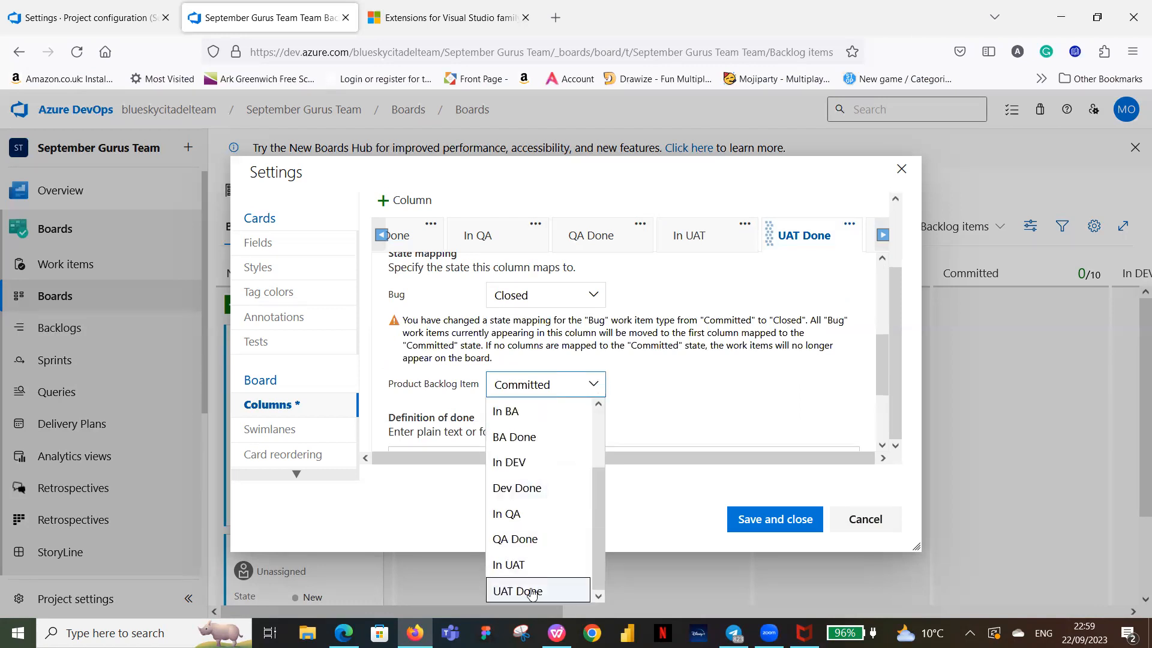
click(532, 593)
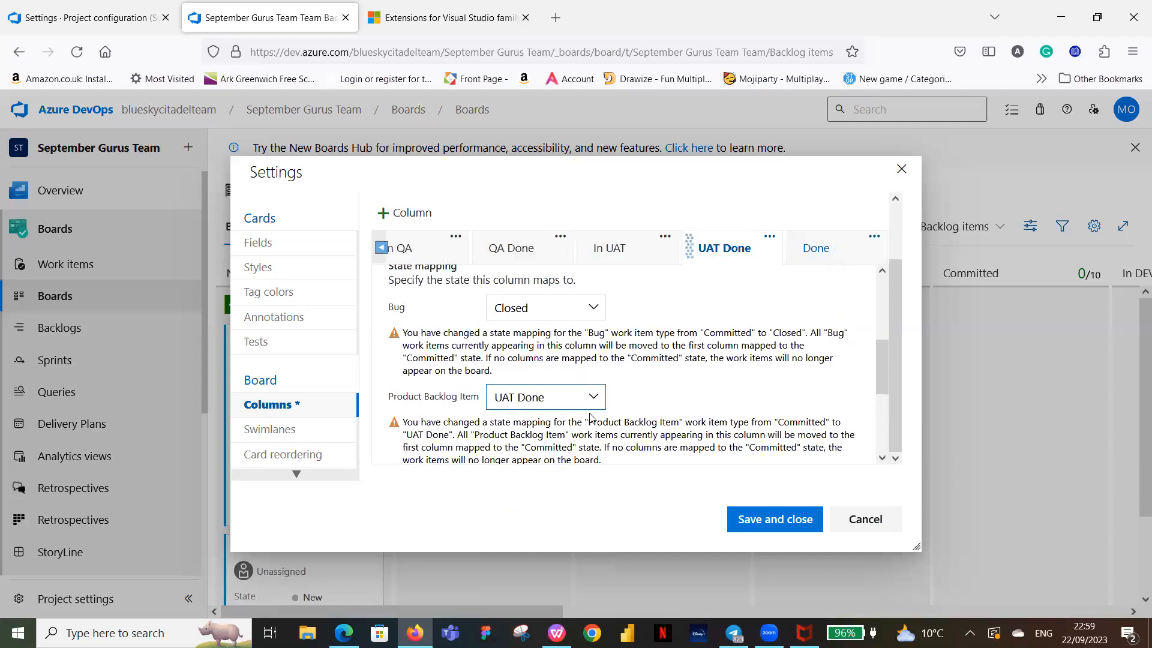
click(837, 250)
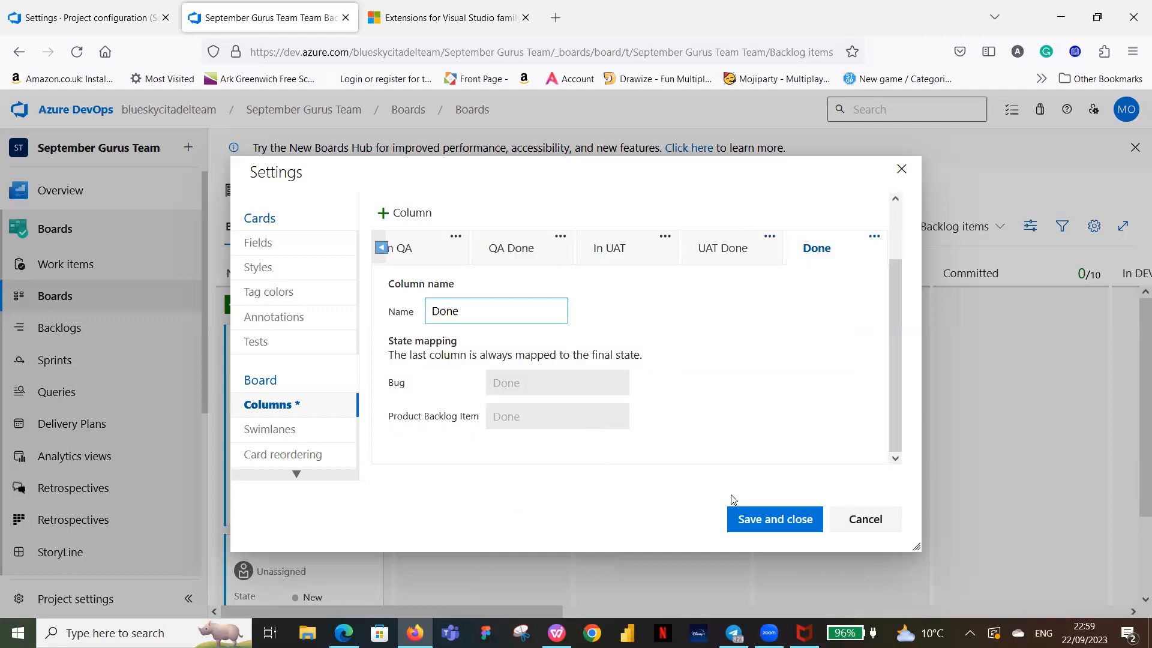
click(779, 521)
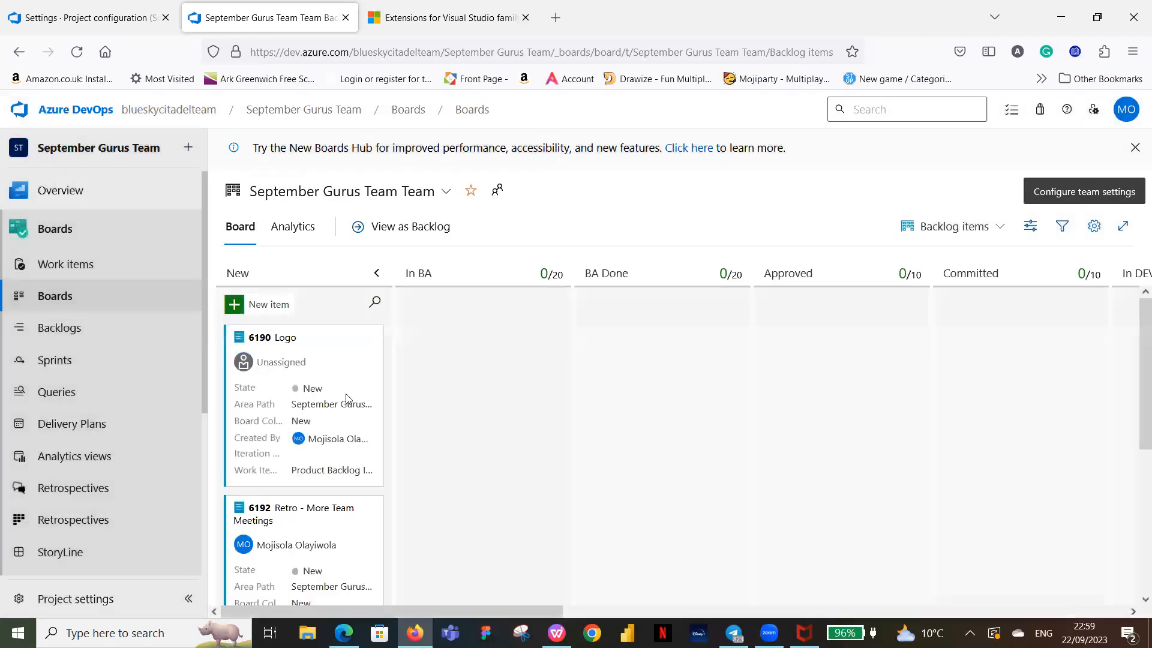
Add a new bug titled "Not Working" to the board's New column.
scroll(312, 474, down, 4)
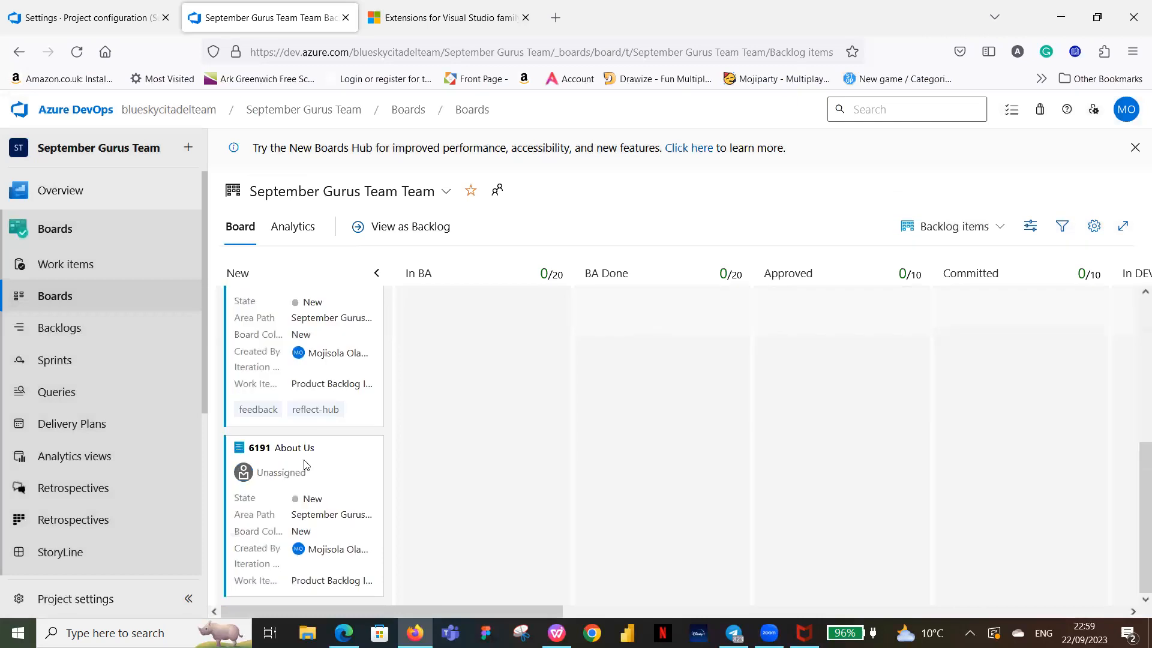
scroll(304, 465, up, 4)
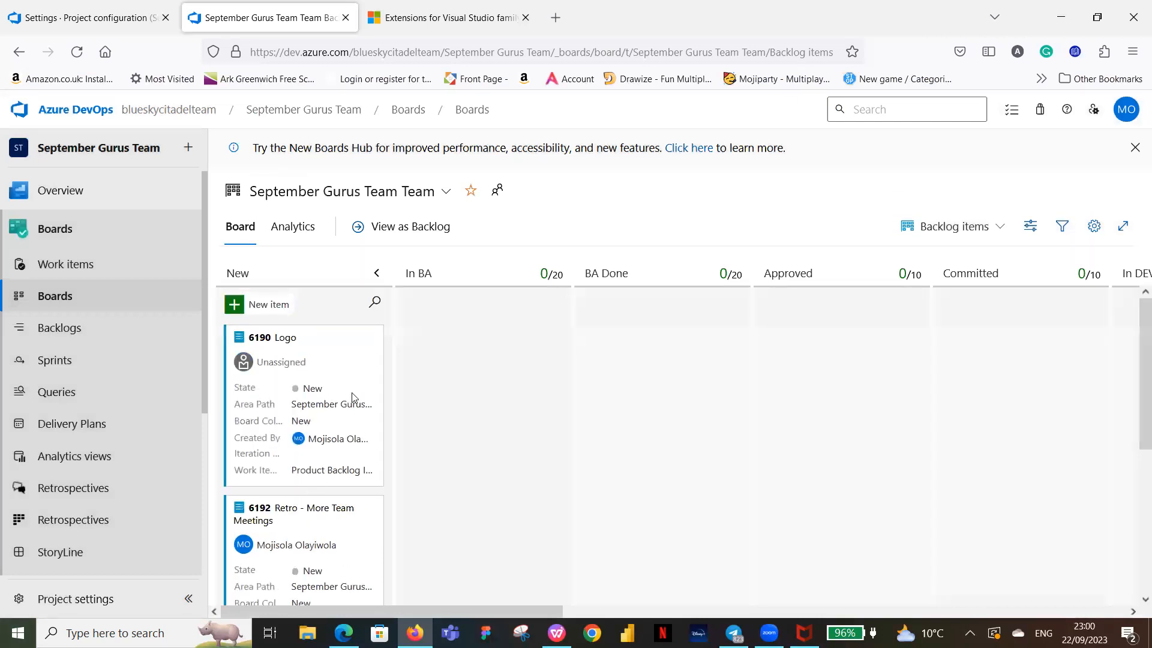
click(236, 306)
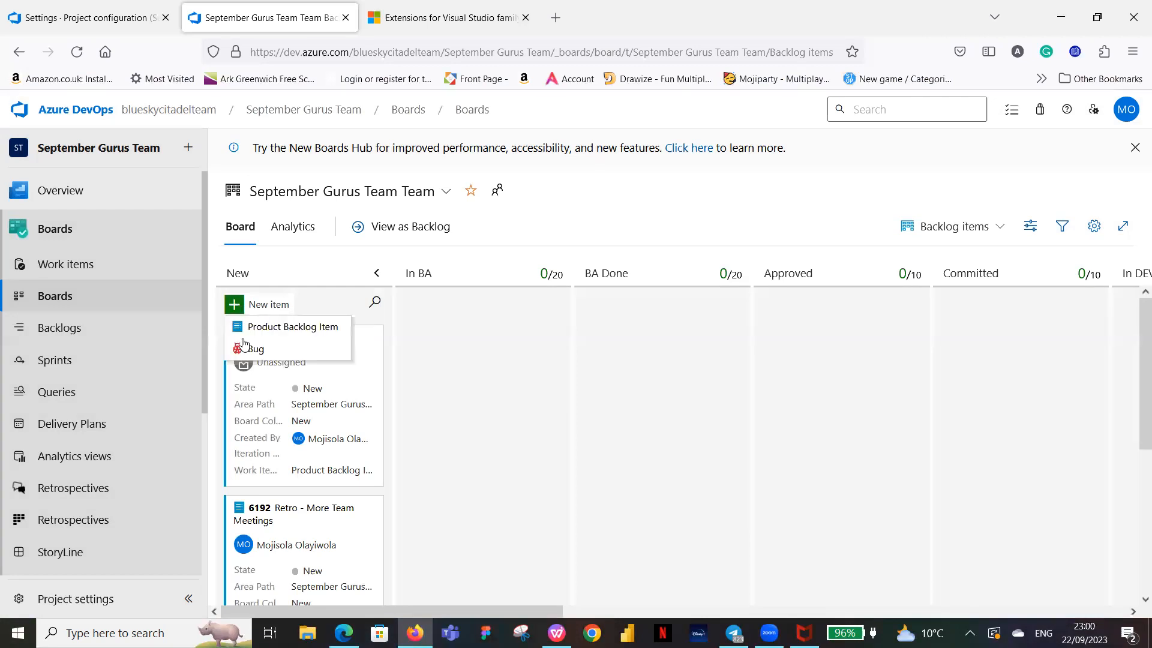
click(257, 347)
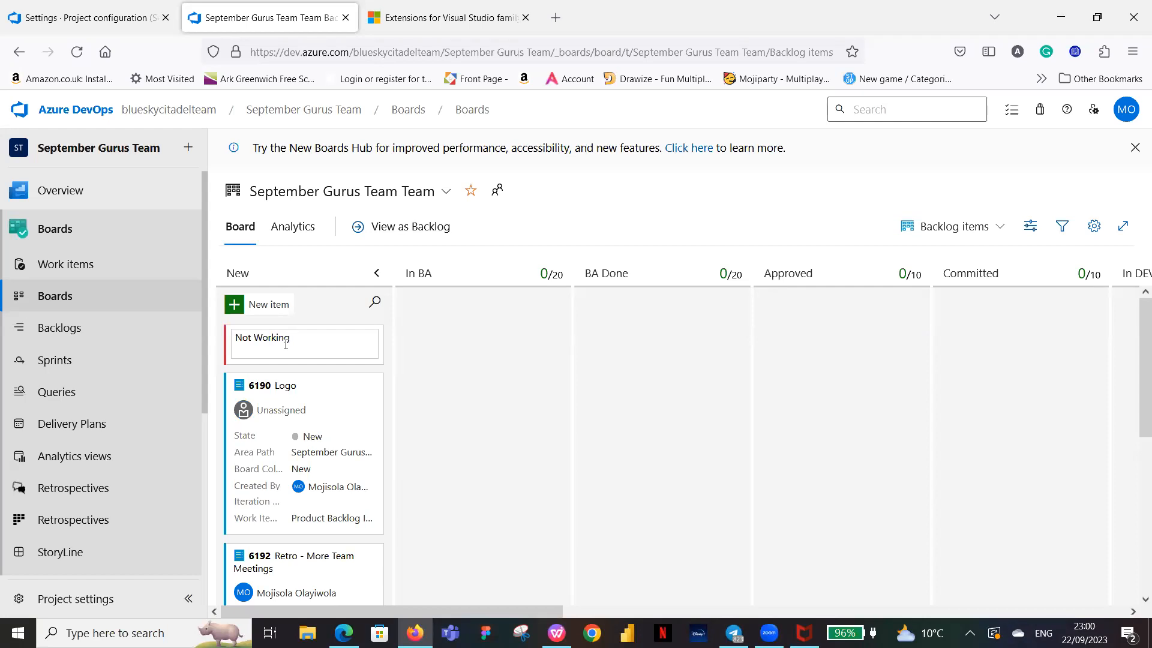
key(Return)
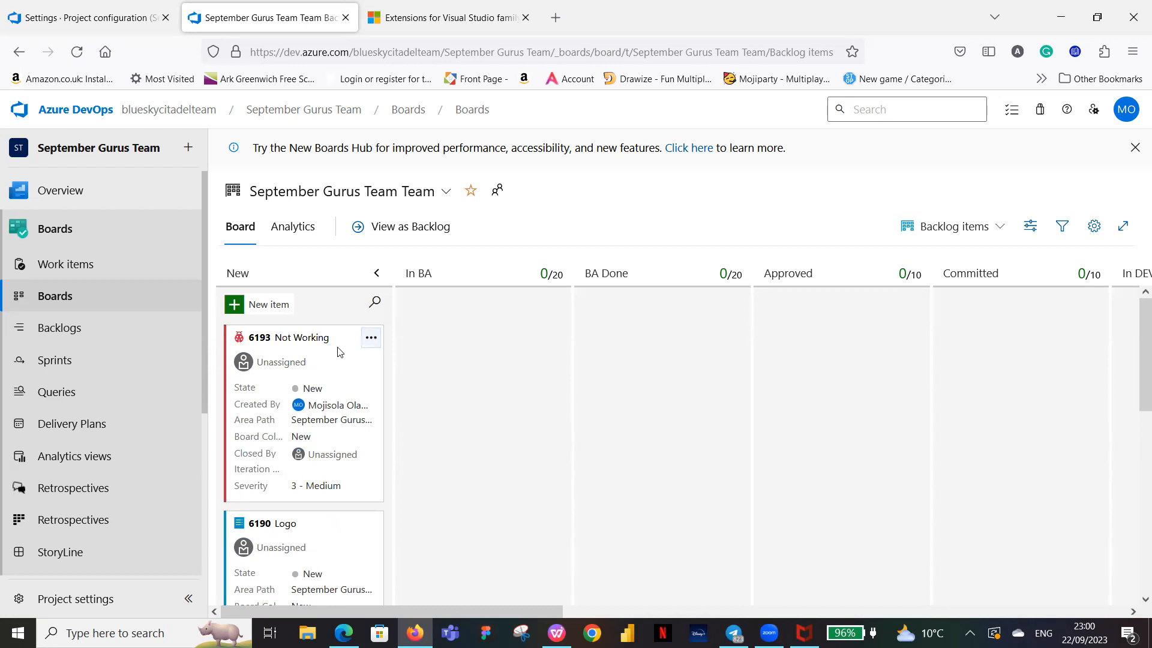
Move the Not Working bug card from New through Approved and In DEV to the QA Done column.
drag(369, 354, 882, 323)
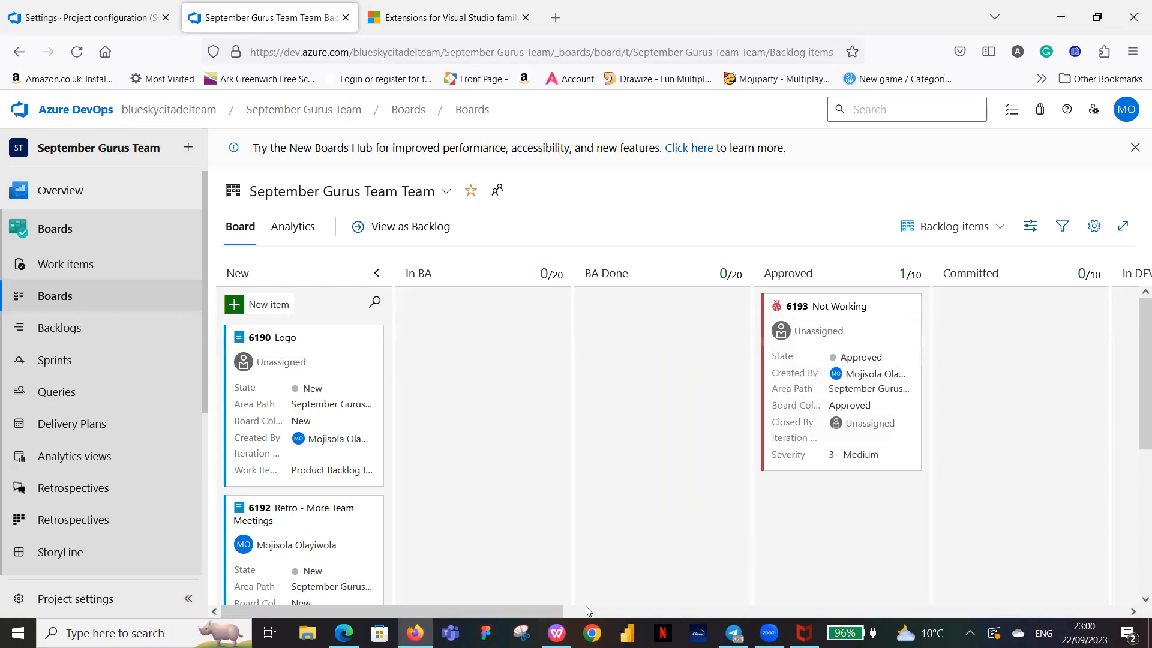
drag(544, 607, 721, 601)
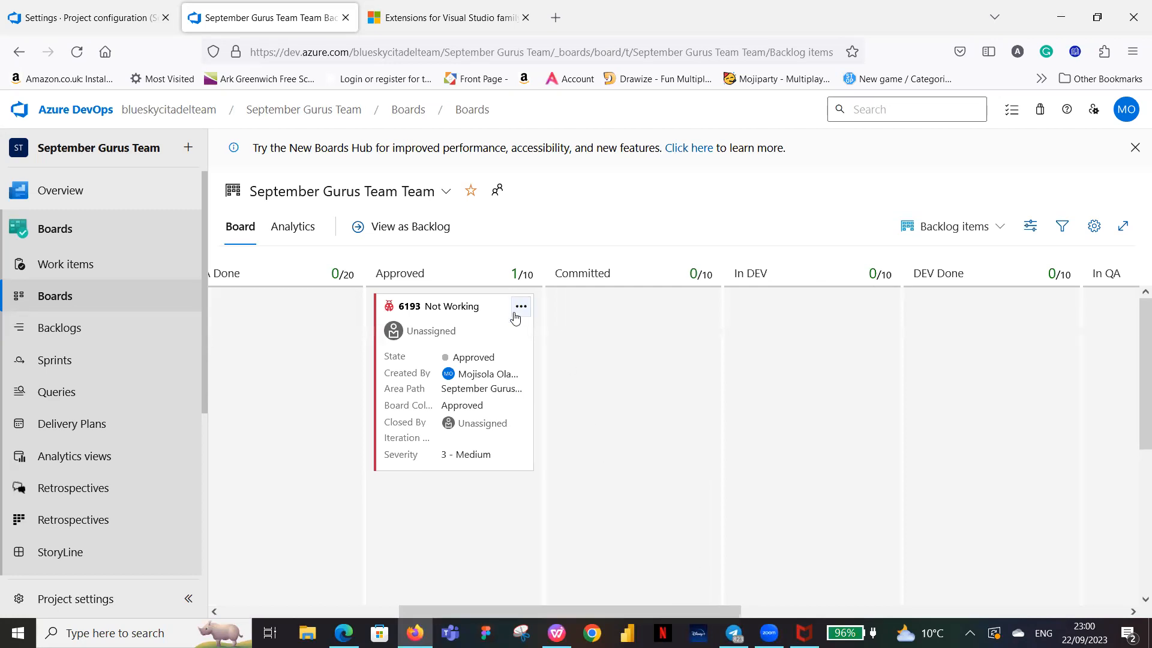
drag(497, 318, 831, 324)
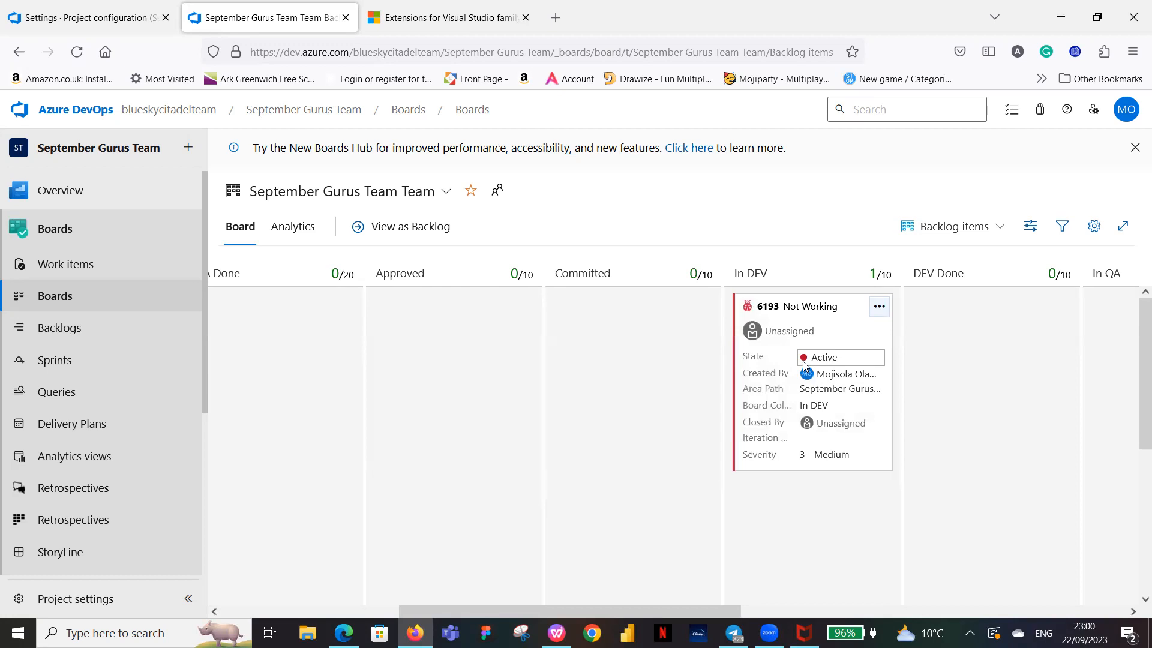
drag(697, 612, 842, 572)
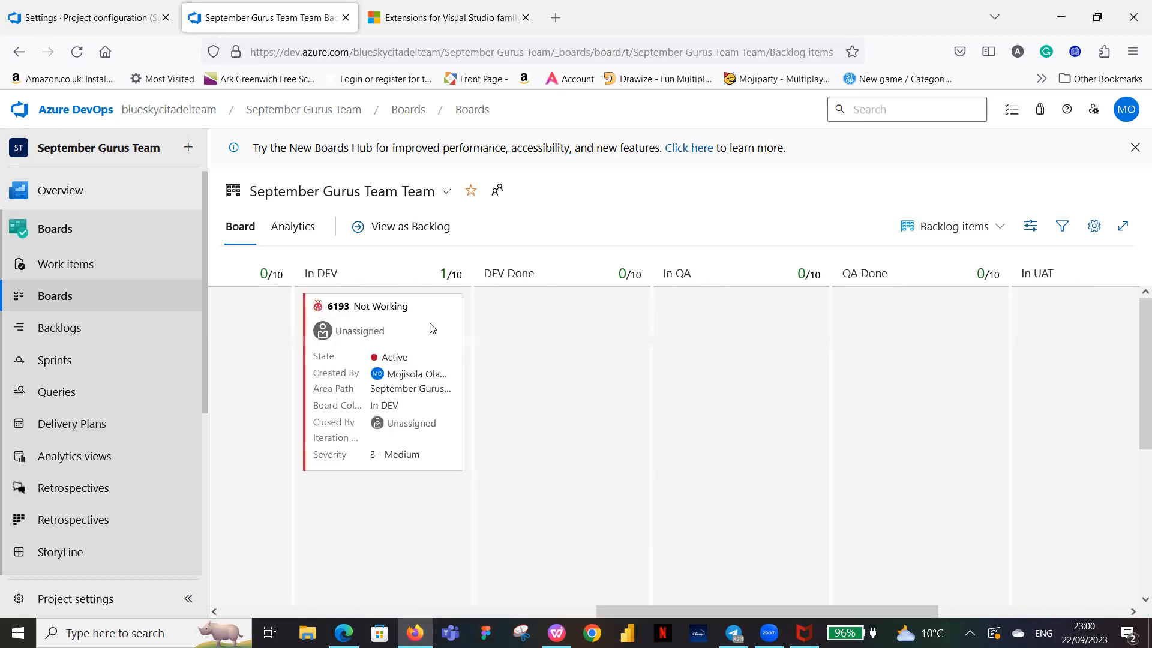
drag(393, 313, 939, 306)
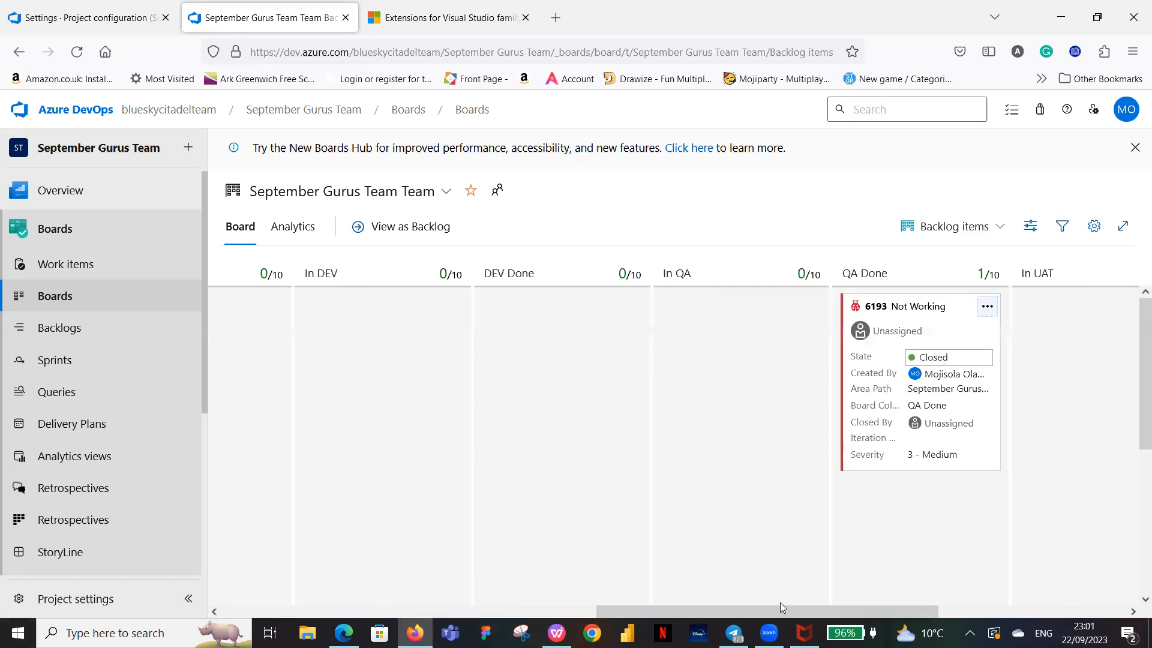
Move the Not Working bug card from QA Done through UAT Done to the Done column.
scroll(859, 600, right, 2)
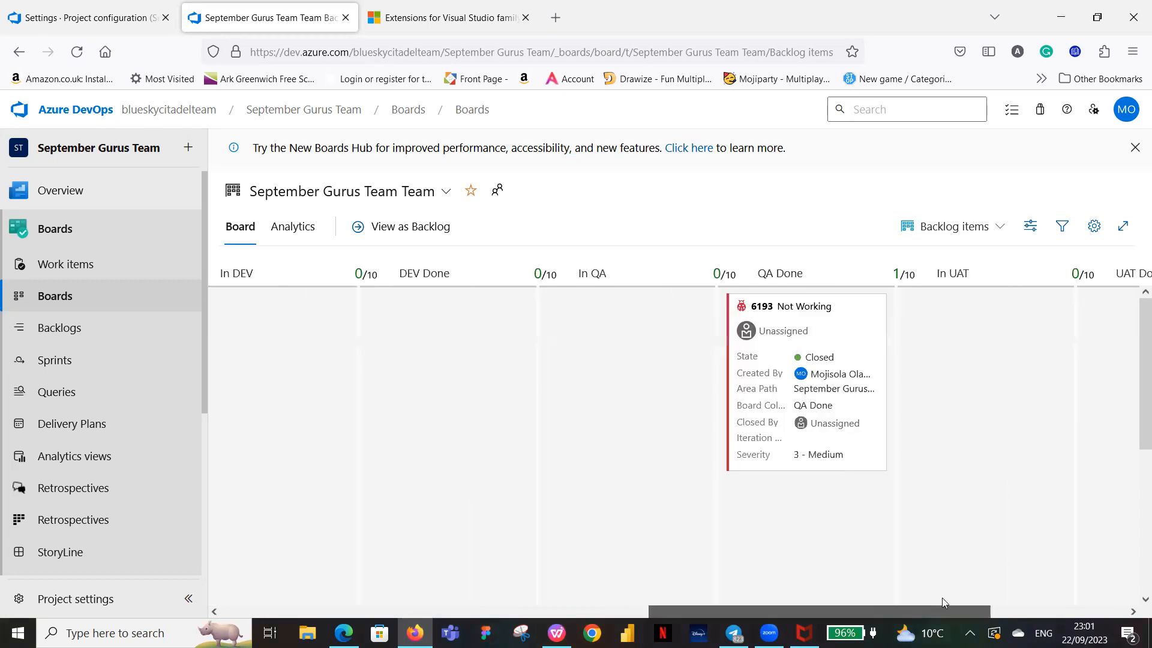
scroll(942, 598, right, 4)
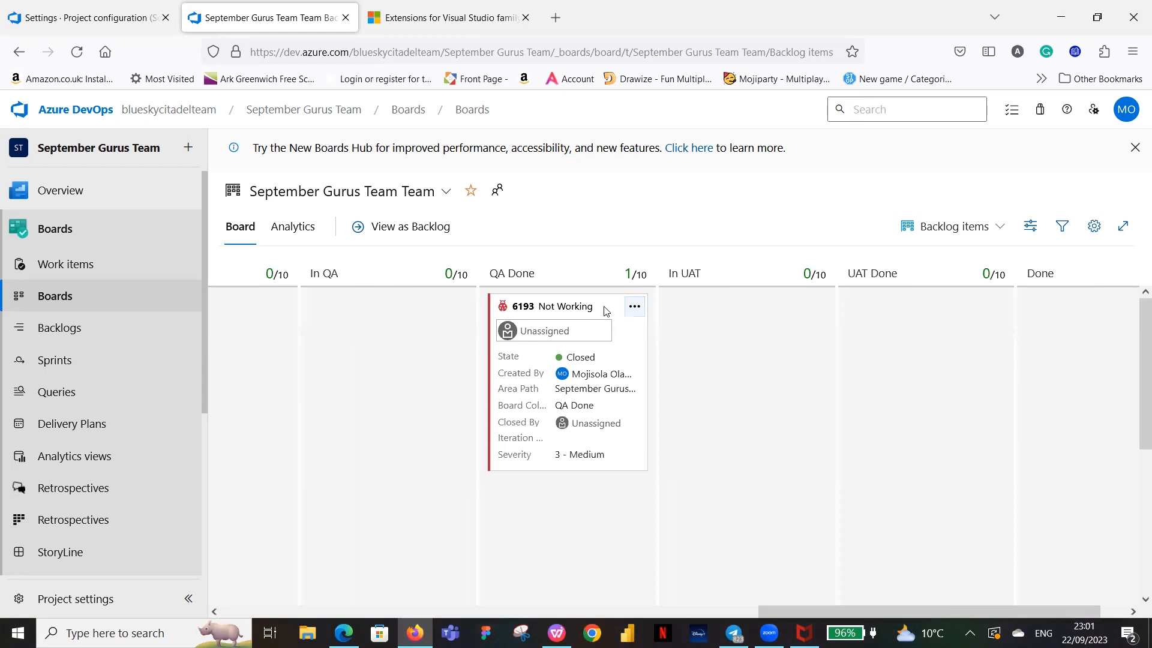
drag(759, 312, 966, 306)
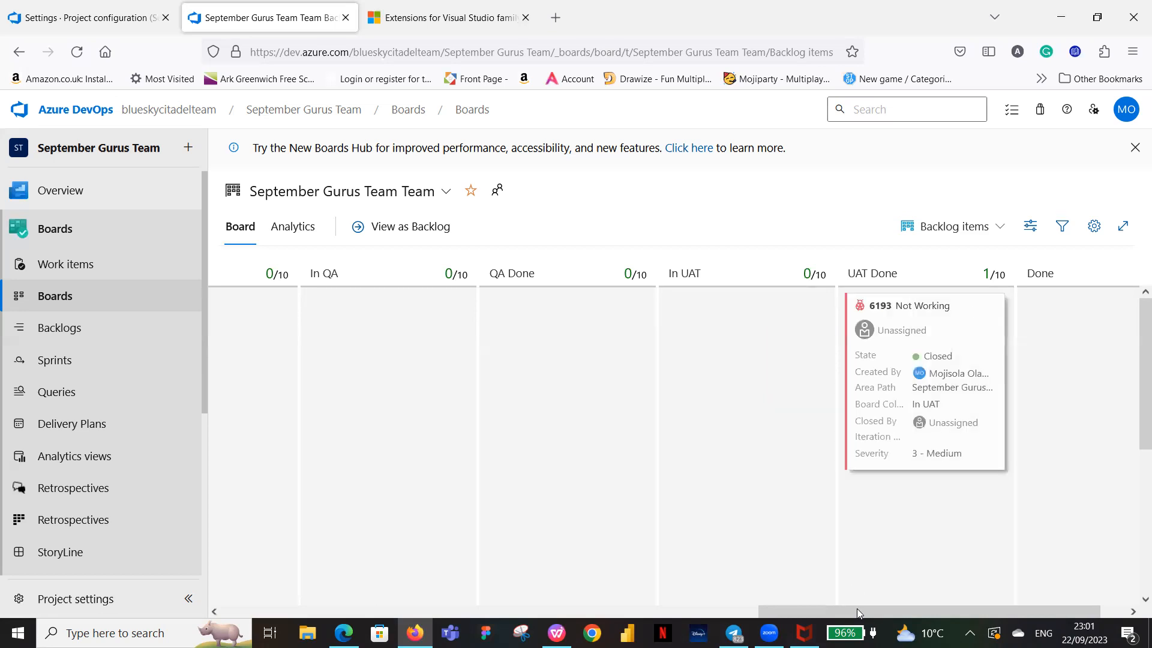
scroll(906, 343, right, 1)
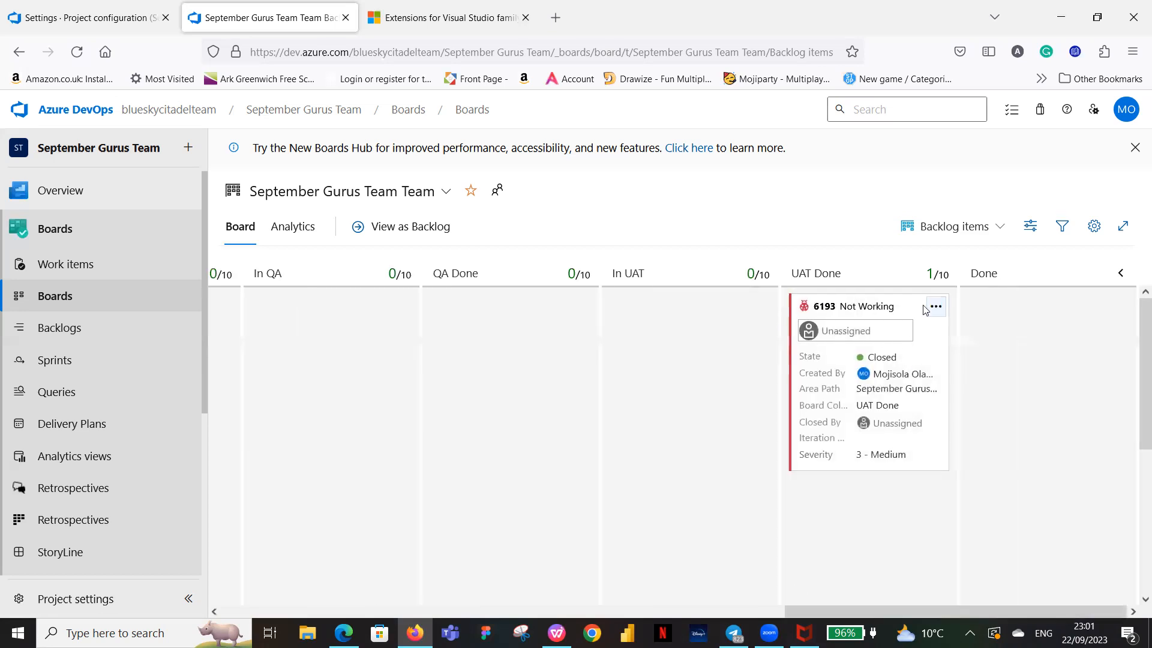
drag(939, 306, 1096, 328)
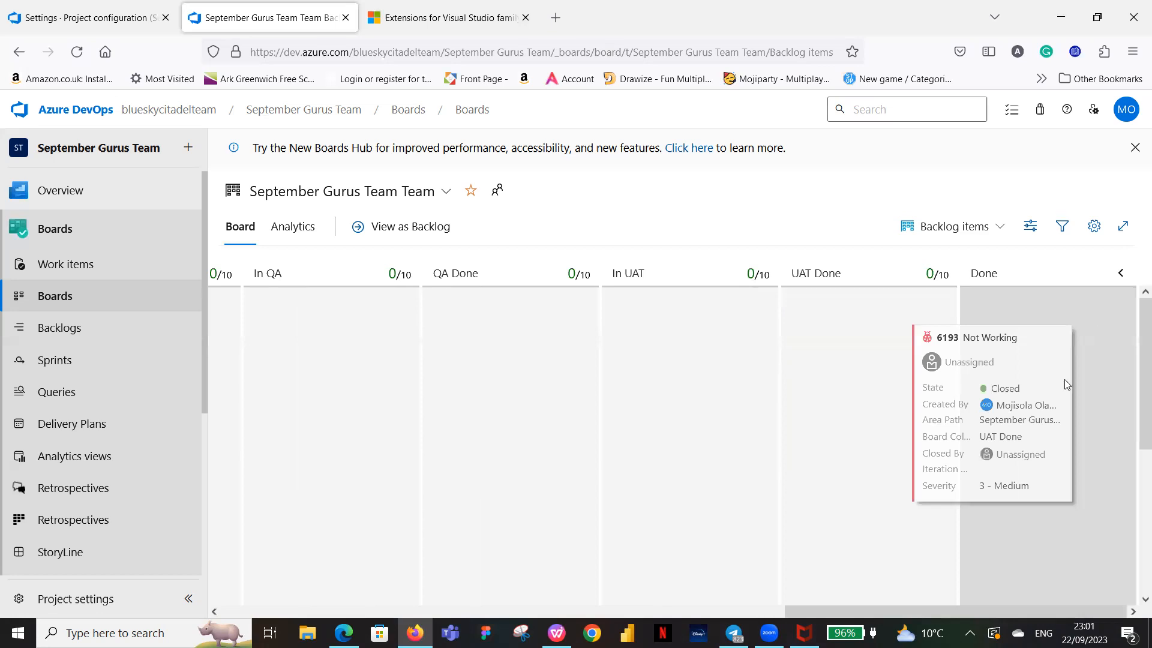
drag(1066, 384, 1047, 369)
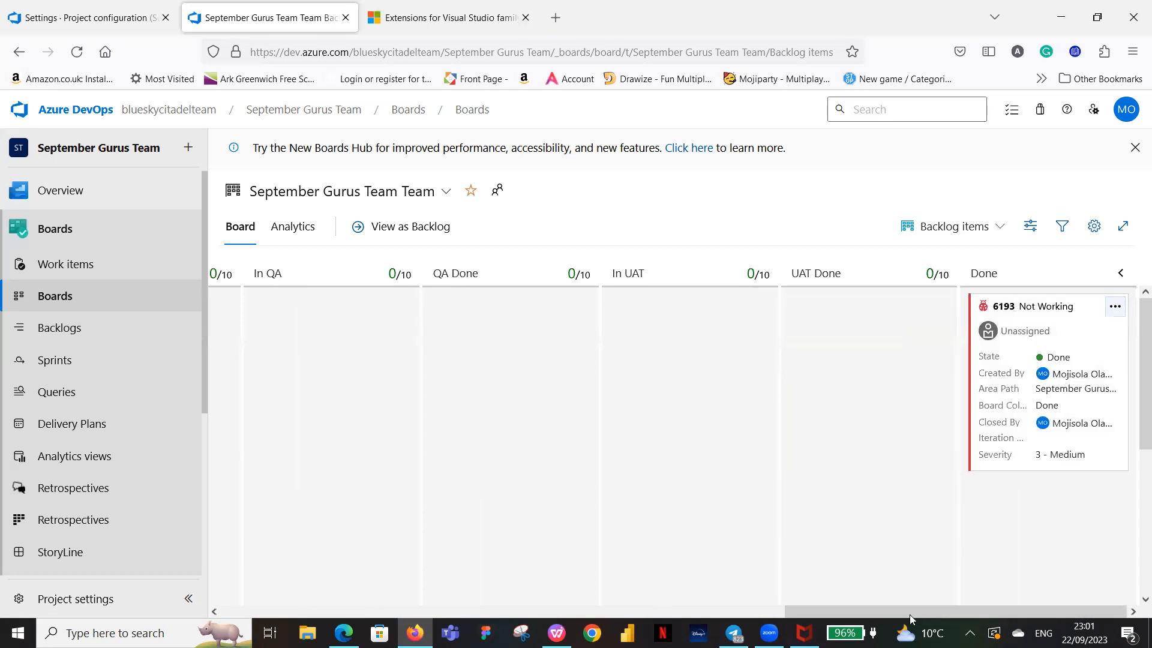
Move the Logo backlog item card from New through In BA and BA Done to the Approved column.
drag(596, 618, 262, 582)
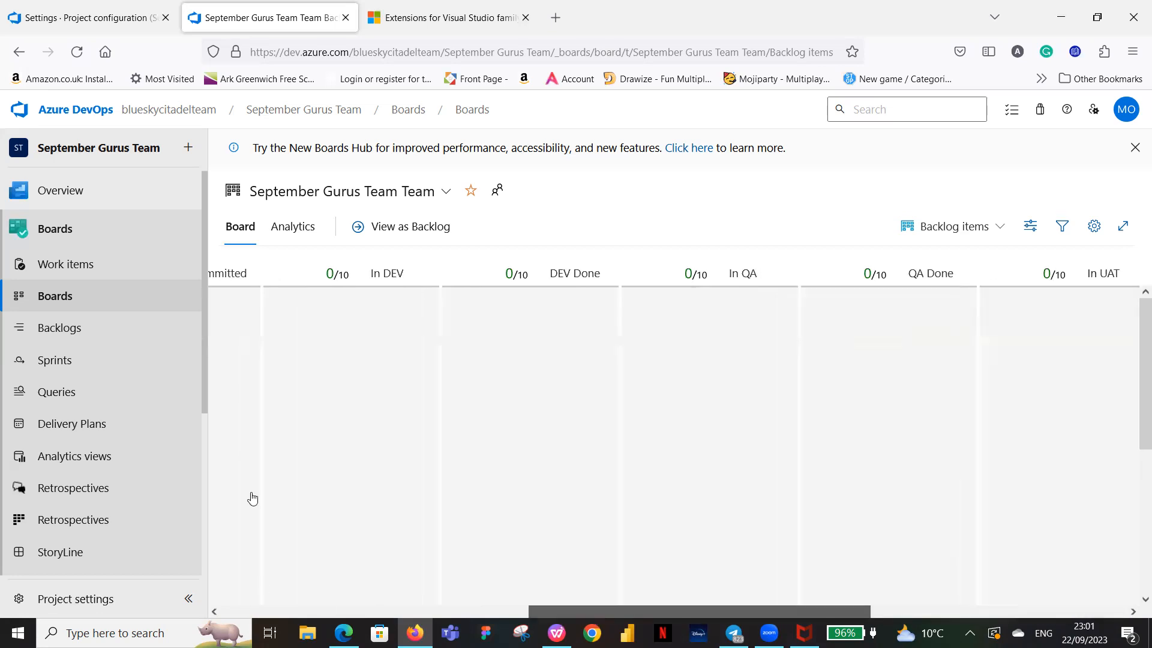
drag(317, 342, 512, 307)
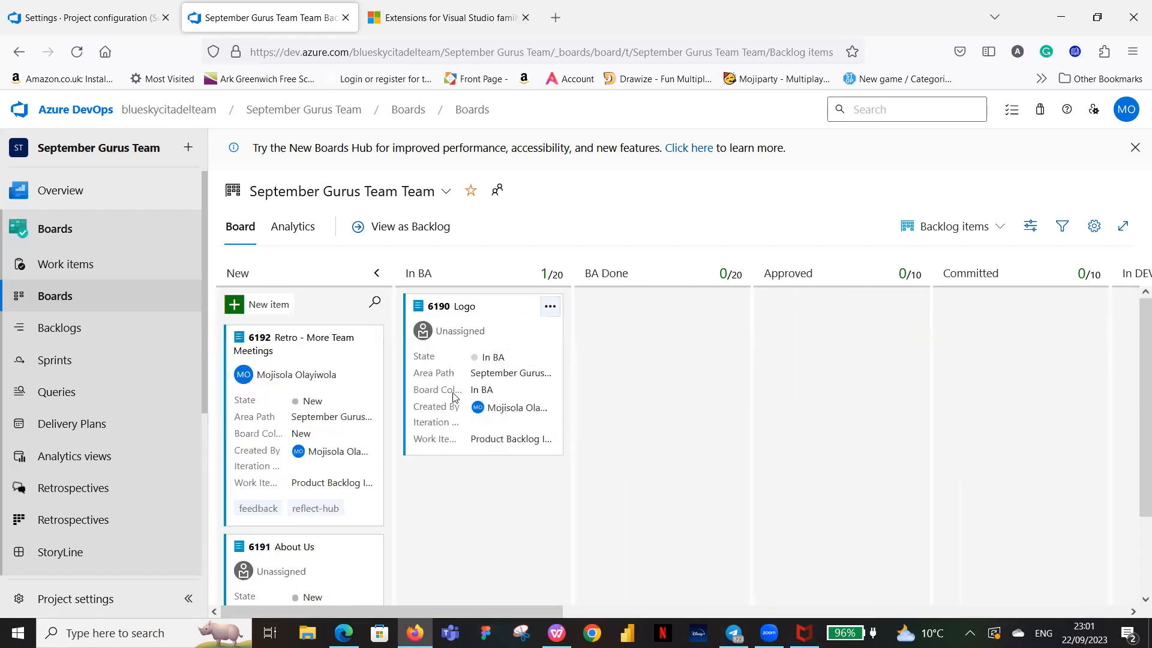
drag(507, 305, 701, 308)
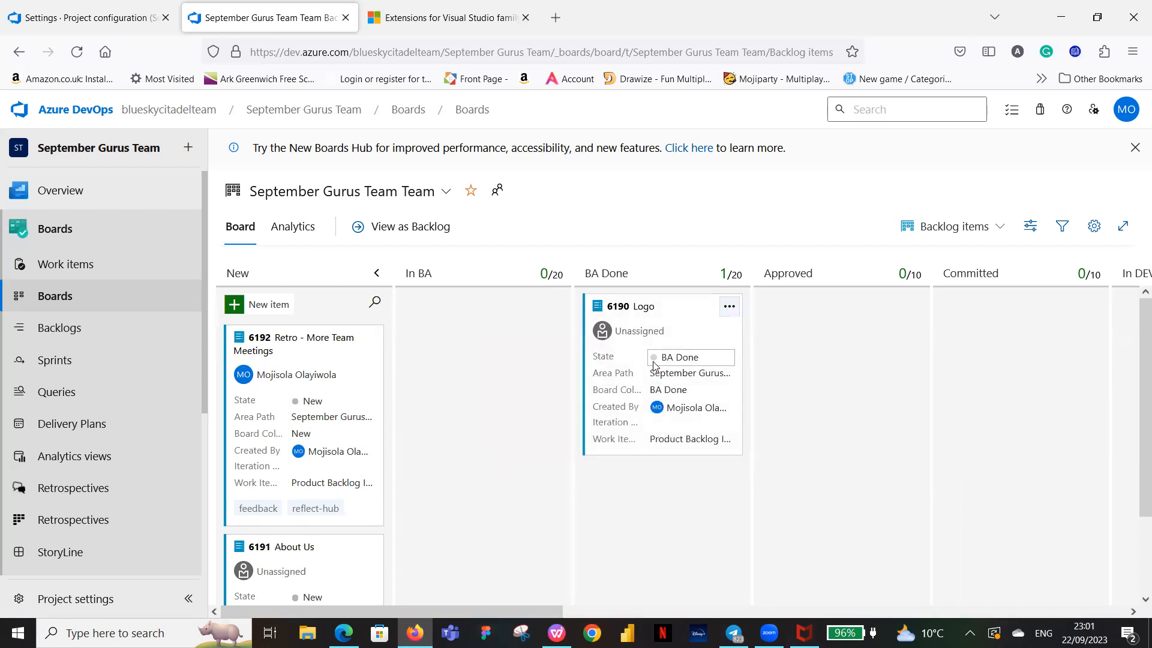
drag(681, 309, 866, 312)
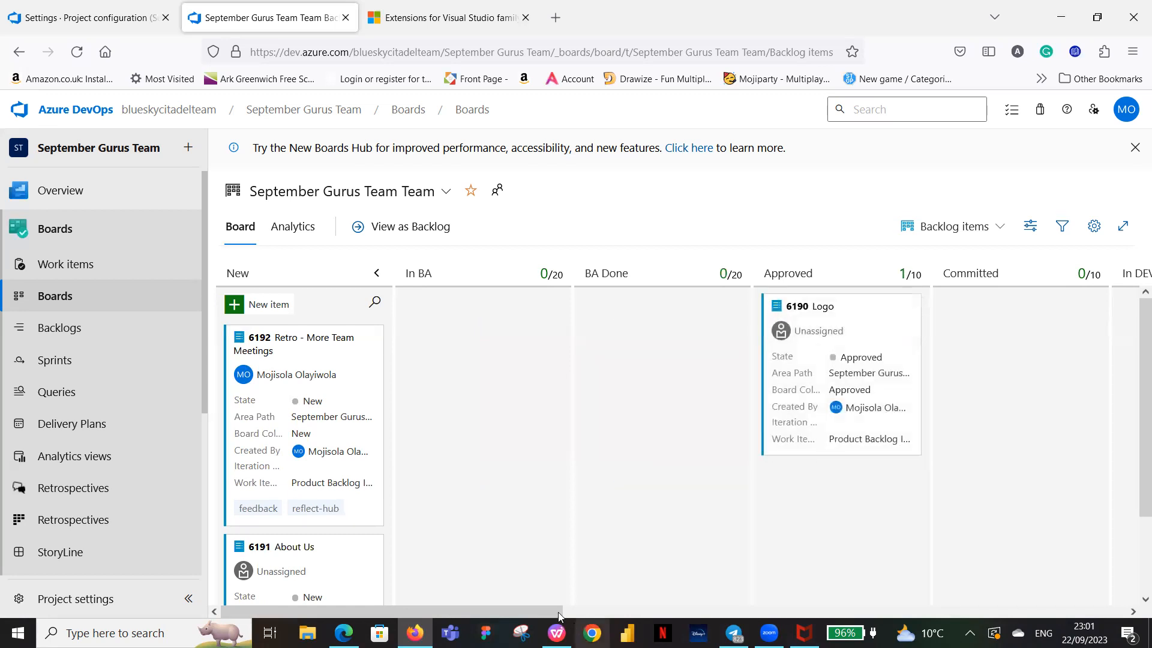
Move the Logo card from Approved through Committed and In DEV to the DEV Done column.
drag(433, 608, 651, 582)
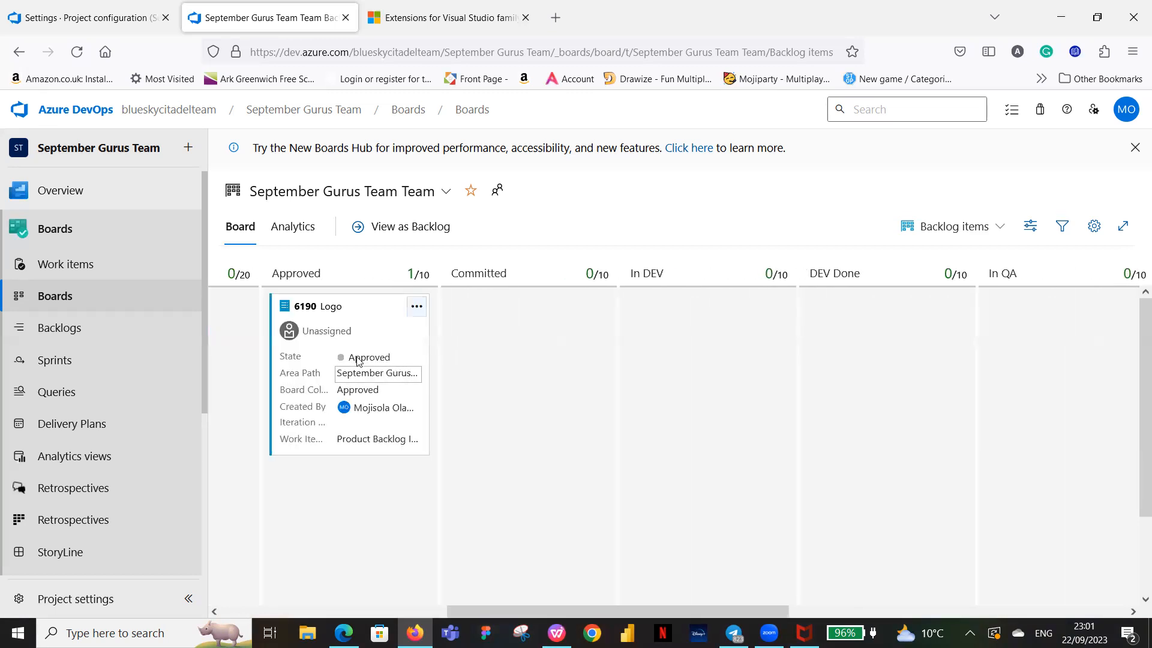
drag(379, 320, 507, 435)
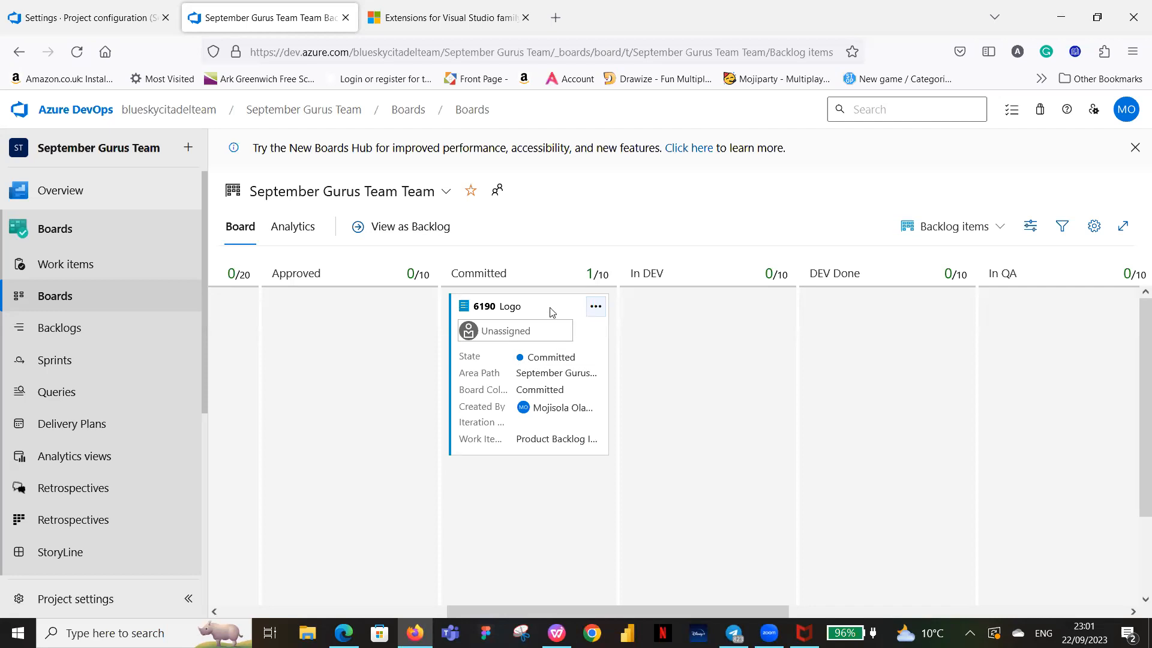
drag(560, 330, 729, 351)
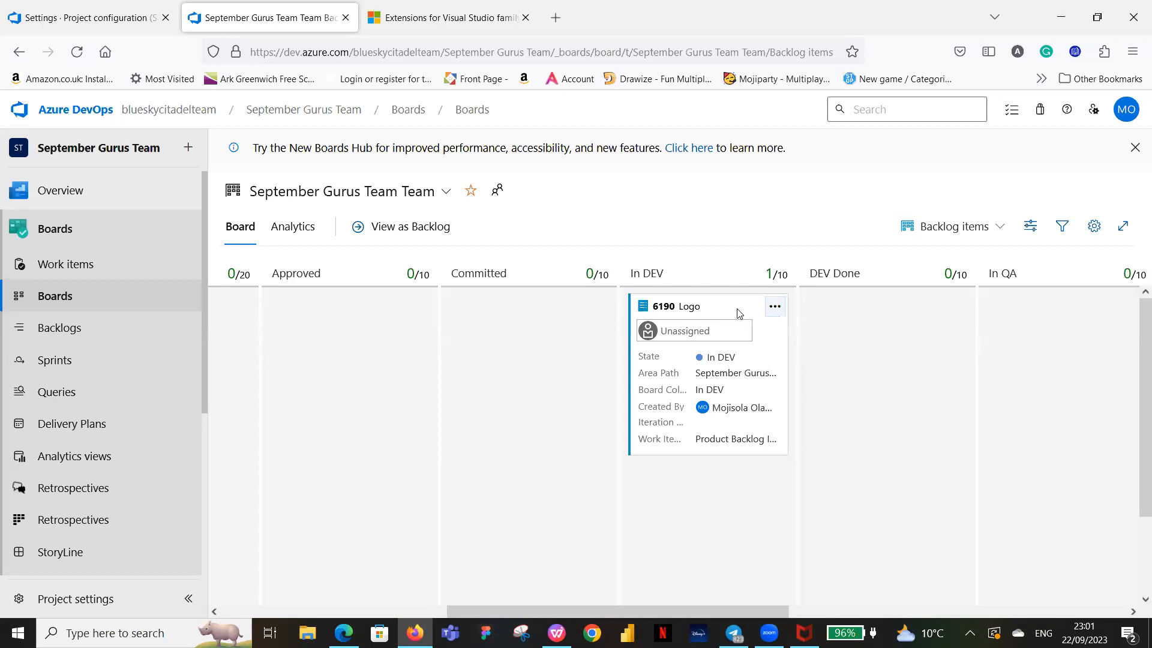
drag(739, 313, 868, 331)
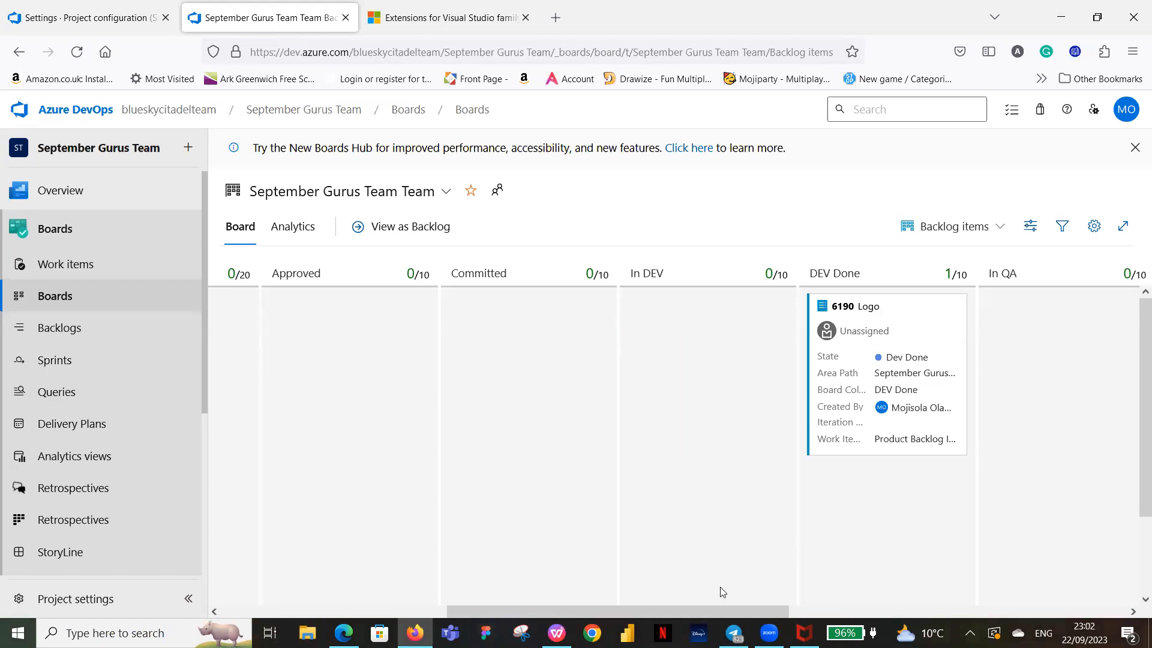
Move the Logo card from DEV Done through In QA and QA Done to the Done column.
drag(715, 612, 834, 612)
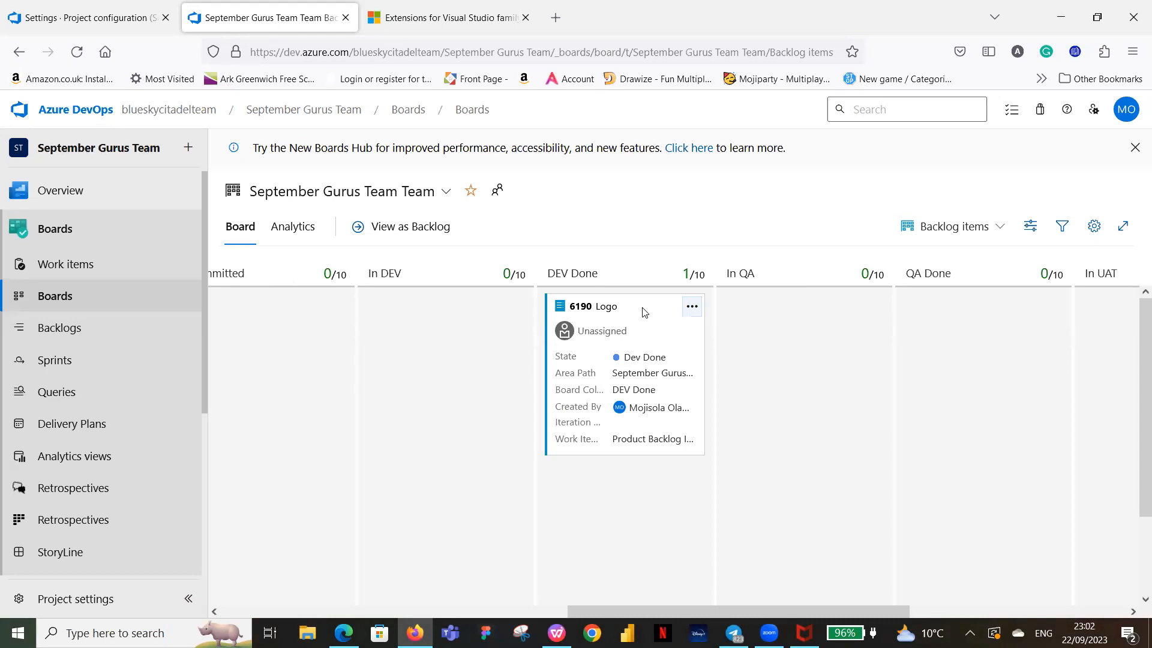
drag(690, 316, 972, 321)
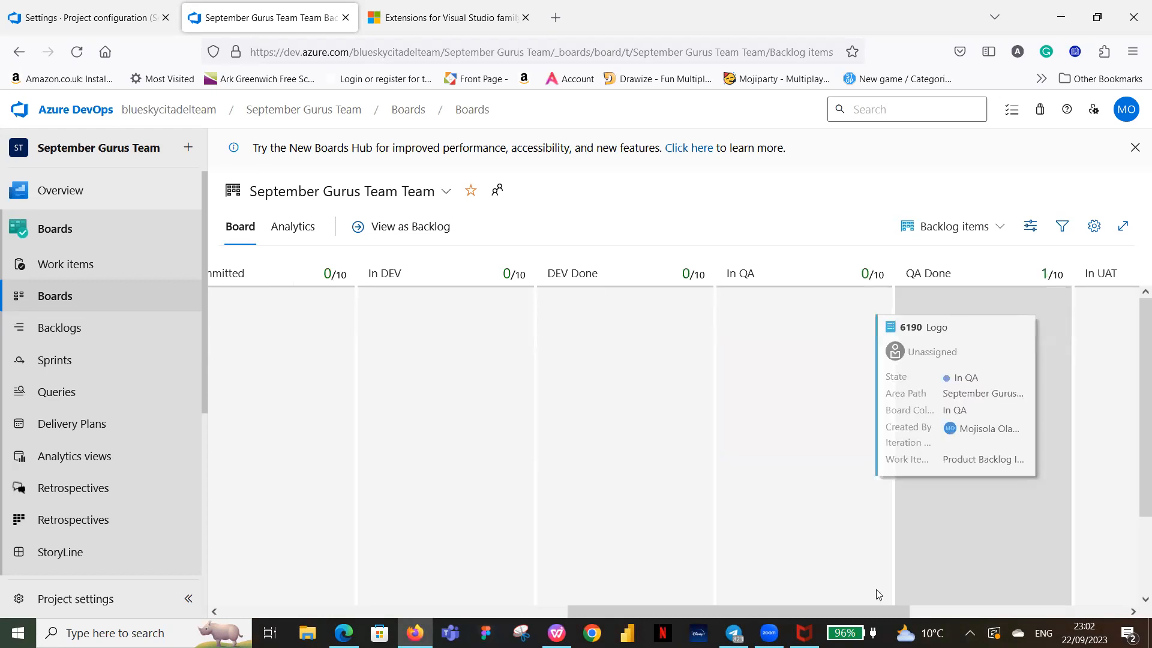
drag(844, 607, 1058, 599)
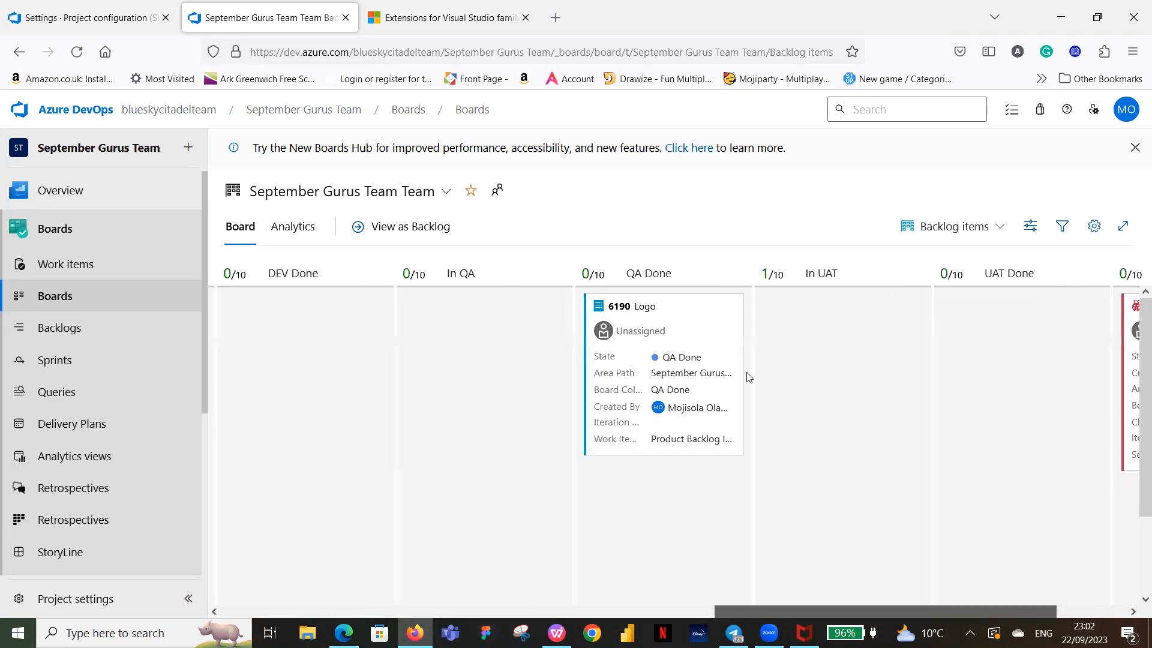
drag(543, 294, 1101, 305)
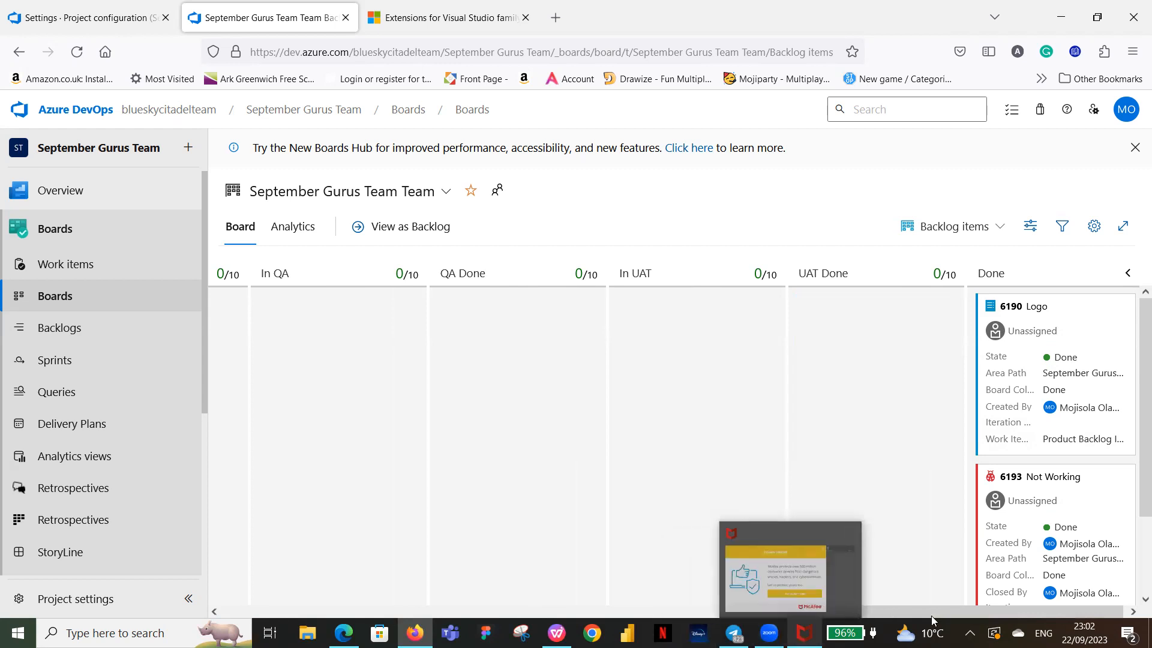
drag(931, 612, 350, 586)
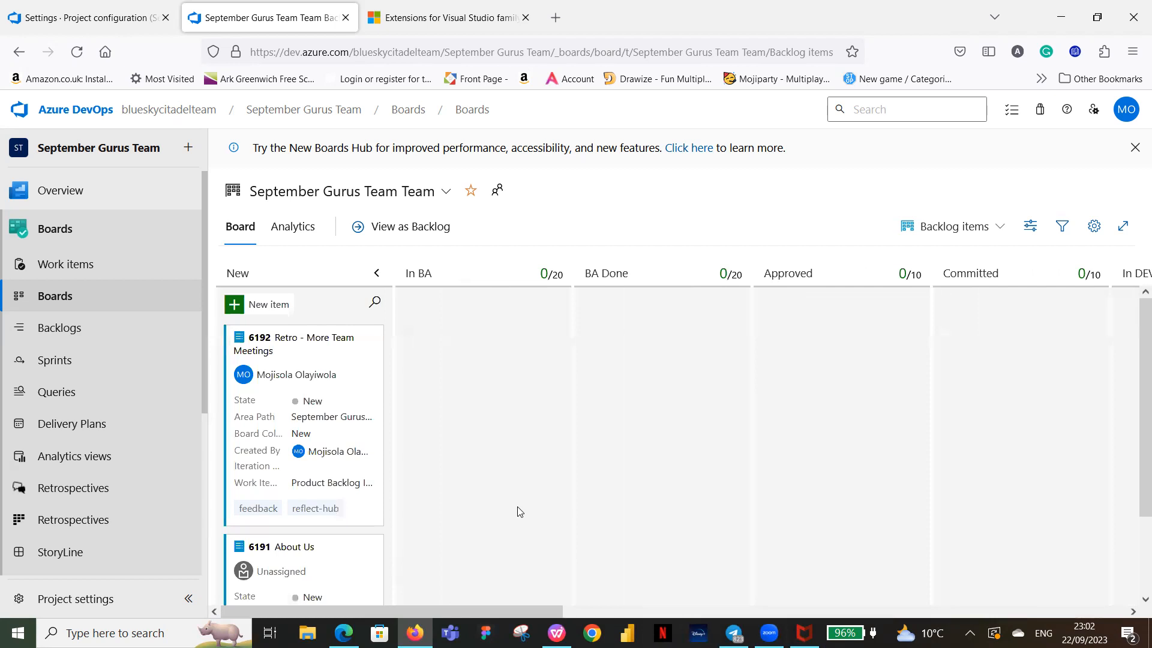